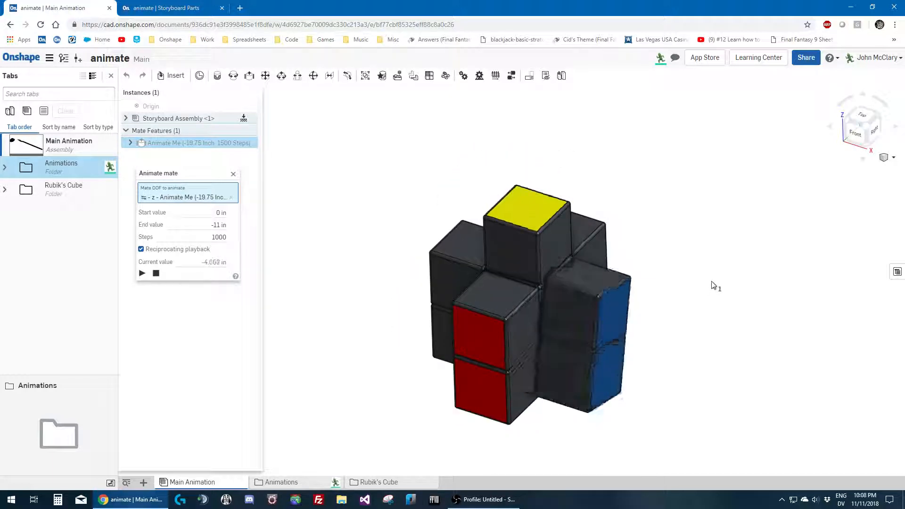
# Examine the running cube animation and the track it follows, and close the mate animation
pyautogui.moveTo(710, 281); pyautogui.dragTo(706, 282, button='right')
pyautogui.scroll(-8, 395, 212)
pyautogui.scroll(3, 692, 309)
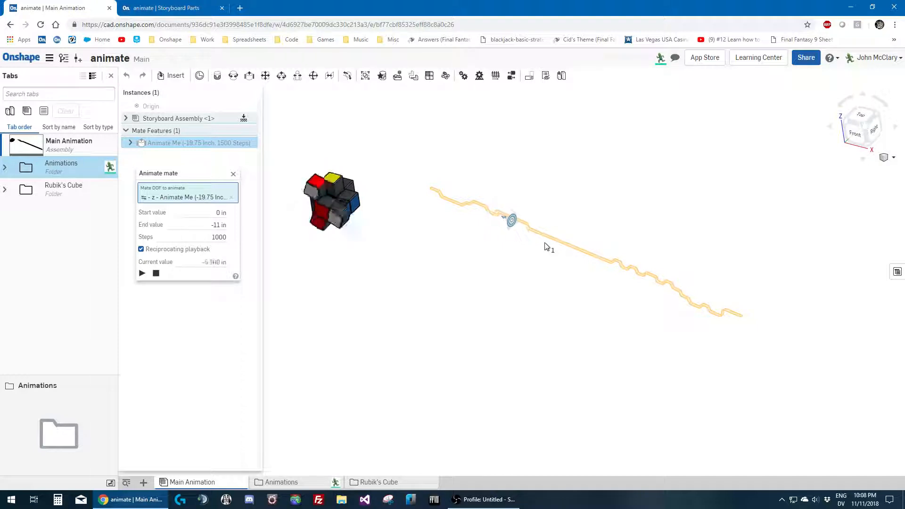
pyautogui.scroll(5, 306, 203)
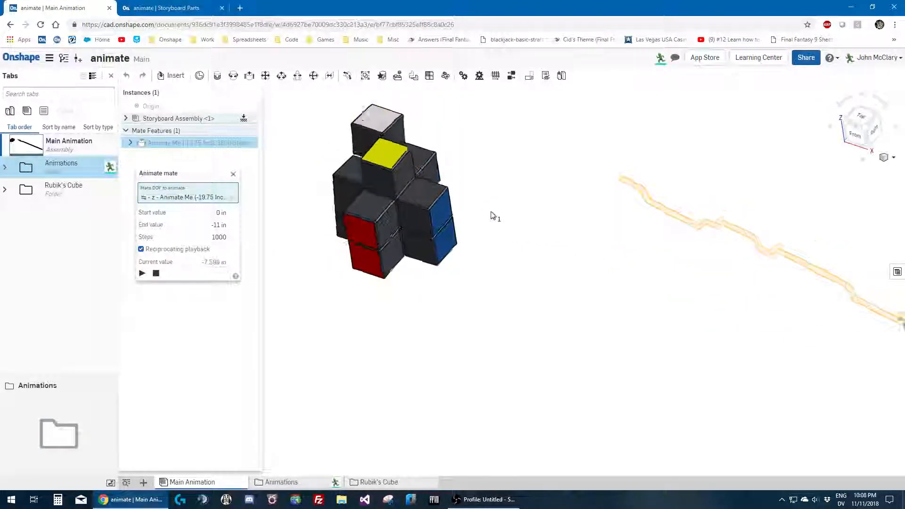
pyautogui.scroll(-3, 510, 210)
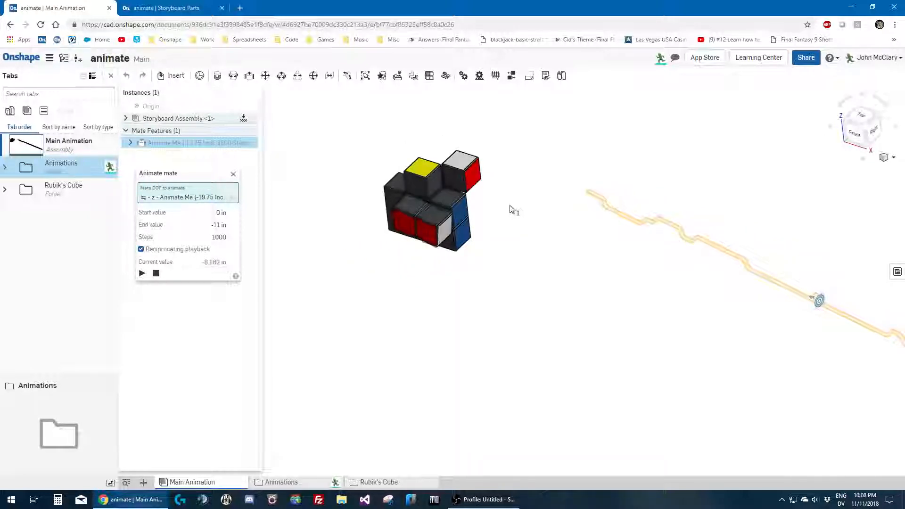
pyautogui.scroll(2, 773, 288)
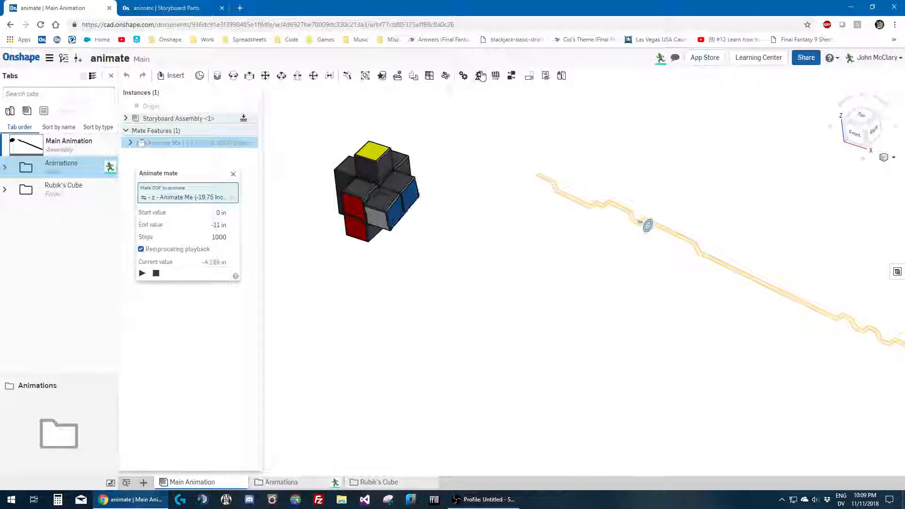
pyautogui.click(234, 174)
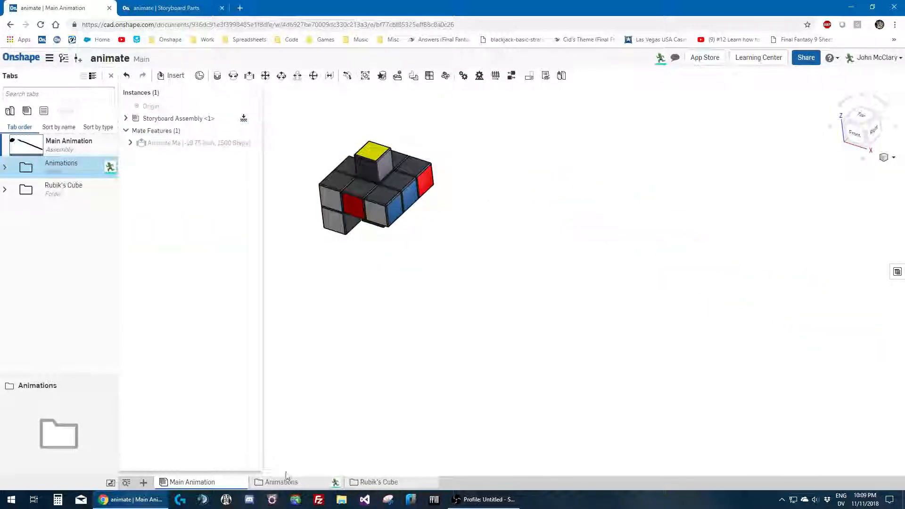
# Open the Storyboard Assembly from the Animations folder
pyautogui.click(16, 175)
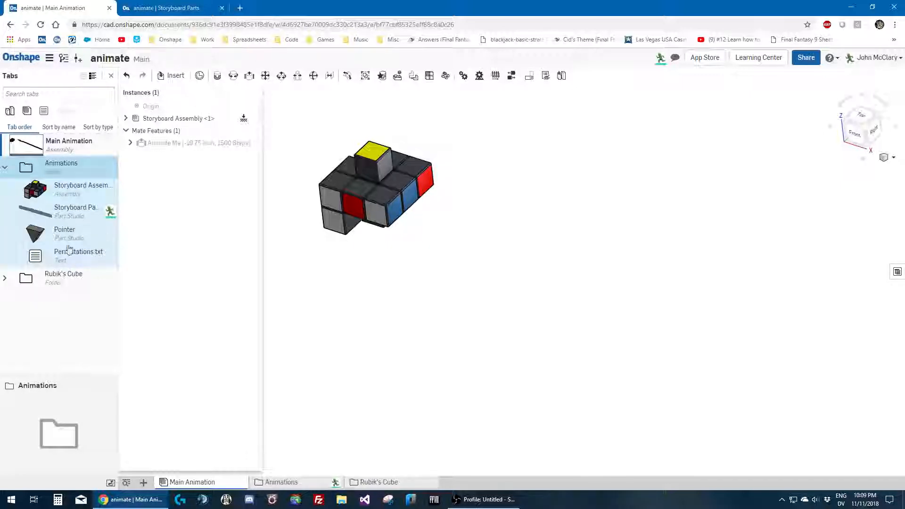
pyautogui.click(53, 211)
pyautogui.doubleClick(73, 191)
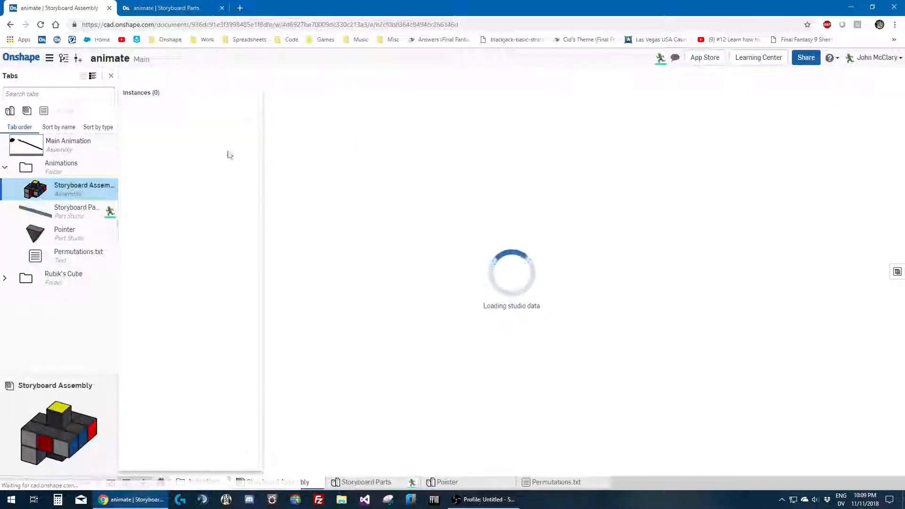
pyautogui.scroll(-3, 400, 257)
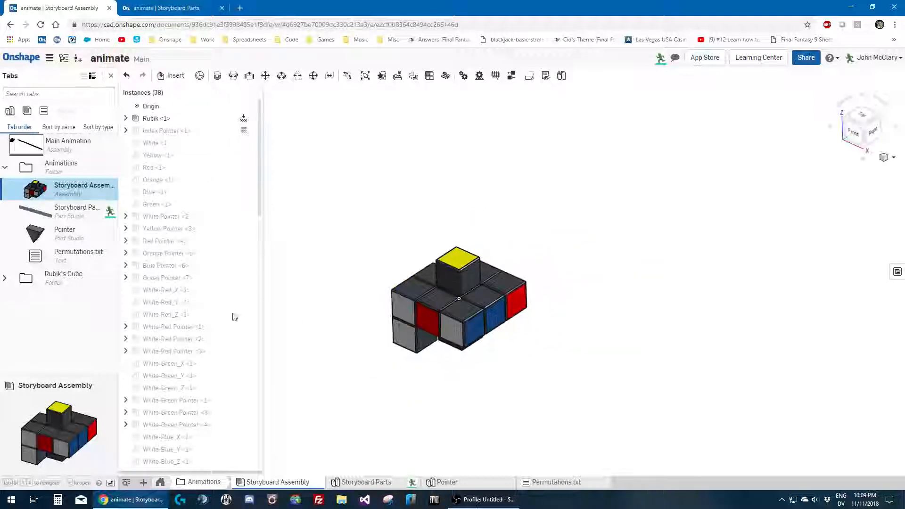
# Show all hidden instances in the Storyboard Assembly
pyautogui.rightClick(303, 275)
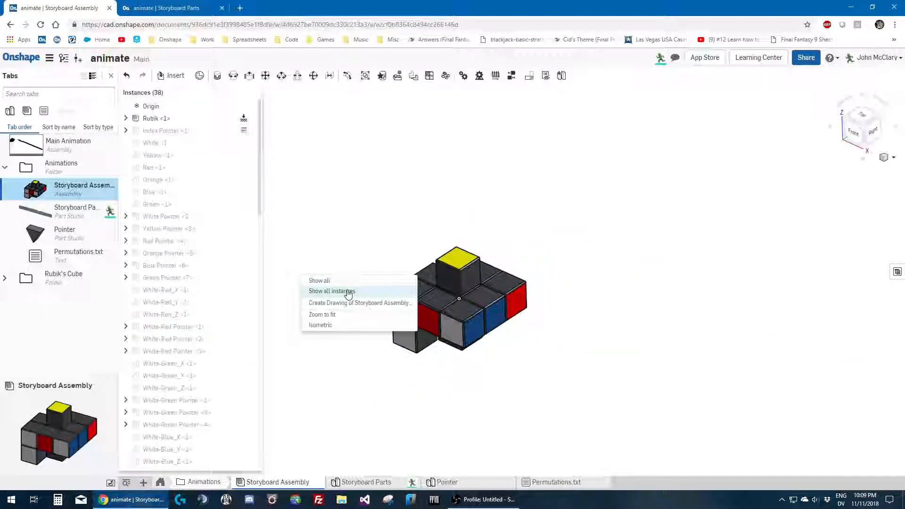
pyautogui.click(345, 292)
pyautogui.scroll(-2, 667, 238)
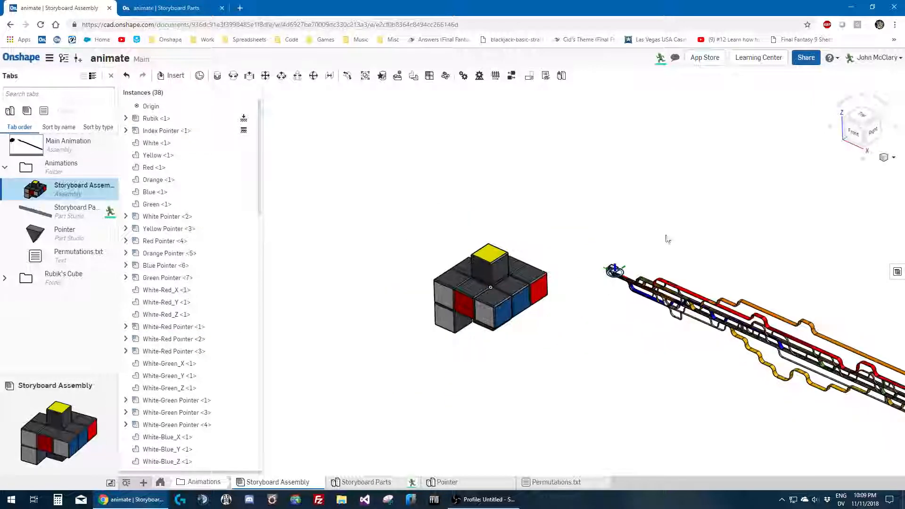
# Examine the cube model and the coloured storyboard tracks beside it from several angles
pyautogui.scroll(4, 714, 374)
pyautogui.moveTo(709, 337); pyautogui.dragTo(693, 341, button='right')
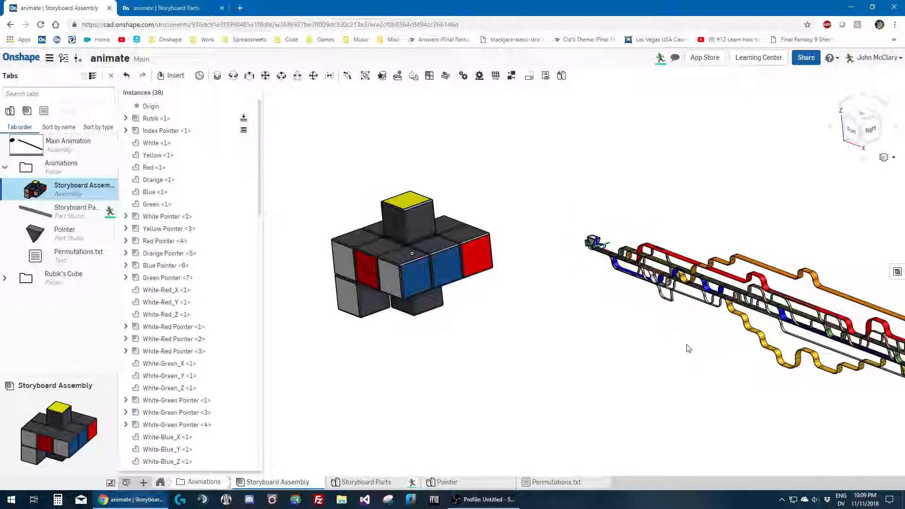
pyautogui.scroll(2, 416, 316)
pyautogui.moveTo(416, 315)
pyautogui.mouseDown(button='right')
pyautogui.moveTo(403, 305)
pyautogui.moveTo(399, 313)
pyautogui.mouseUp(button='right')
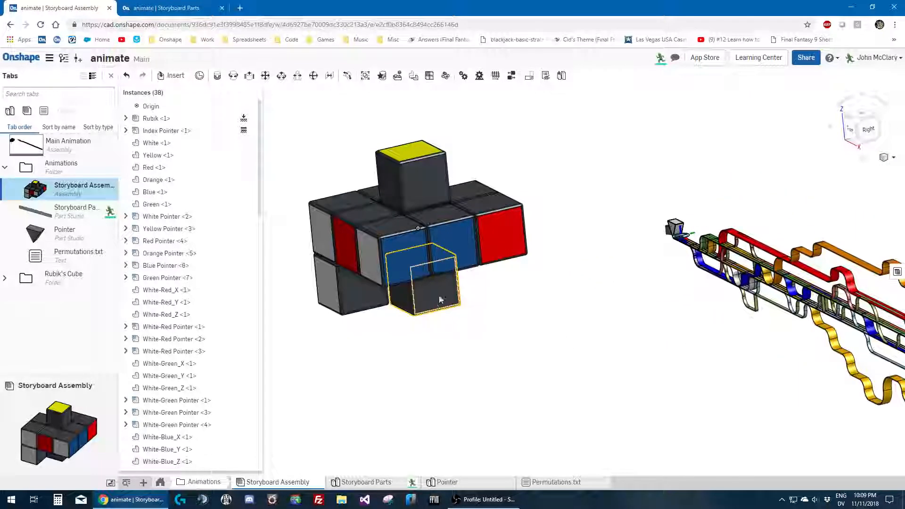
pyautogui.moveTo(448, 246); pyautogui.dragTo(384, 228, button='right')
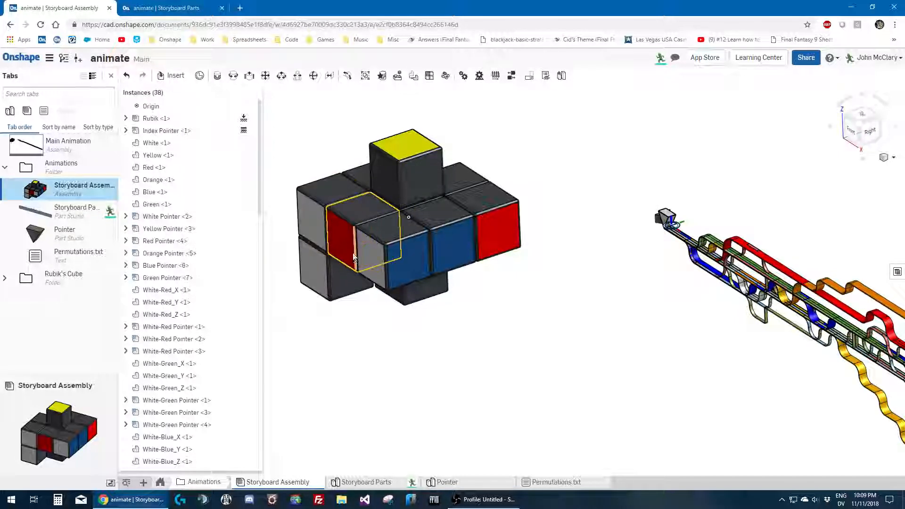
pyautogui.scroll(-3, 327, 271)
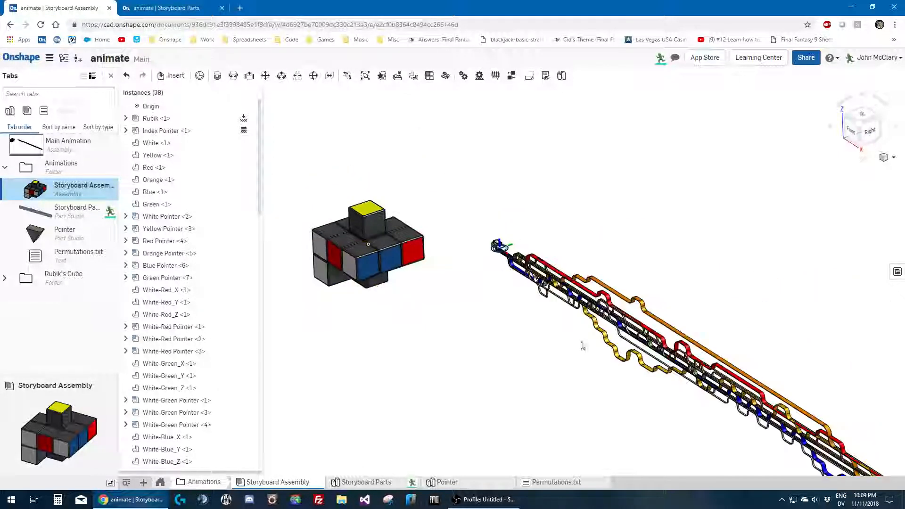
pyautogui.scroll(3, 761, 432)
pyautogui.scroll(-3, 762, 432)
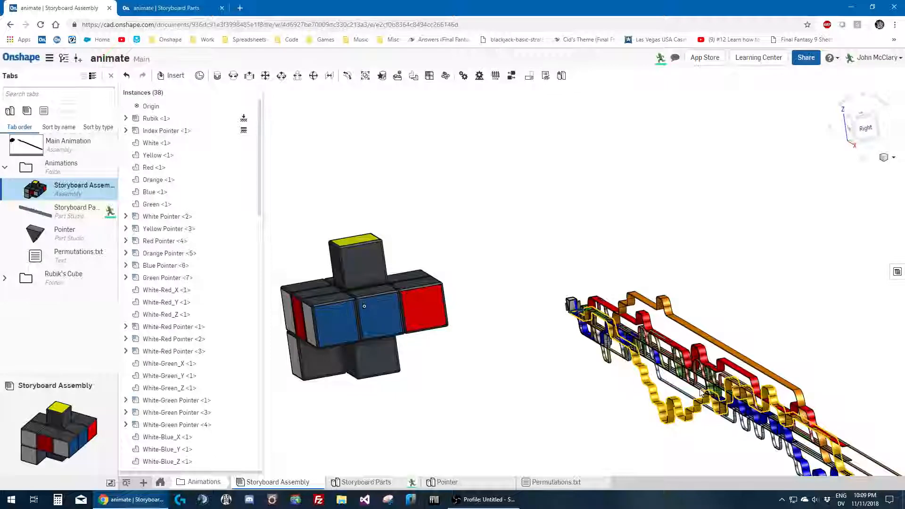
pyautogui.scroll(3, 716, 397)
pyautogui.scroll(-3, 716, 397)
pyautogui.scroll(3, 752, 429)
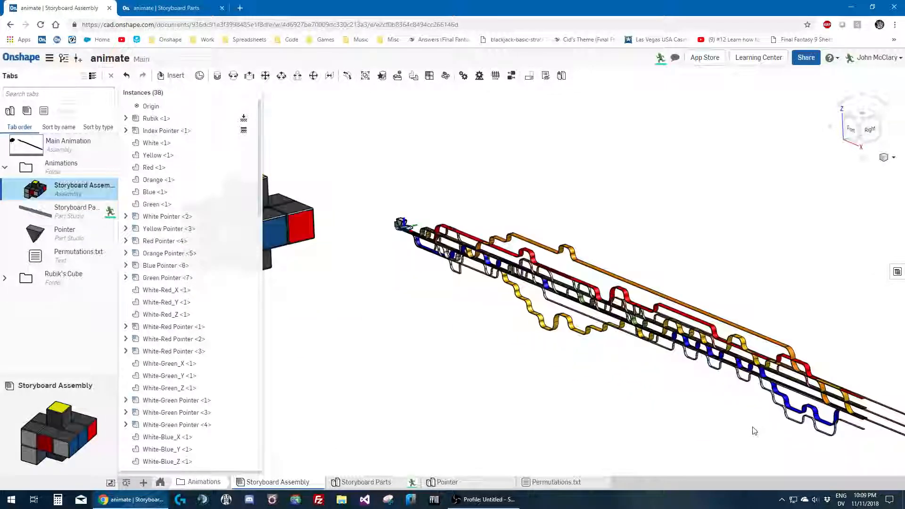
pyautogui.scroll(-2, 771, 417)
pyautogui.moveTo(517, 338); pyautogui.dragTo(418, 303, button='right')
pyautogui.scroll(-3, 393, 247)
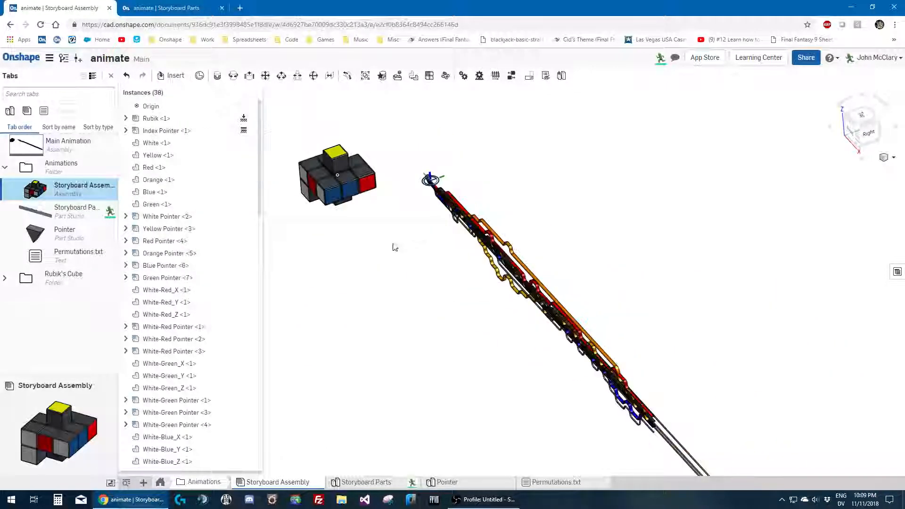
pyautogui.scroll(3, 277, 159)
pyautogui.scroll(2, 333, 162)
pyautogui.moveTo(528, 242); pyautogui.dragTo(555, 242, button='right')
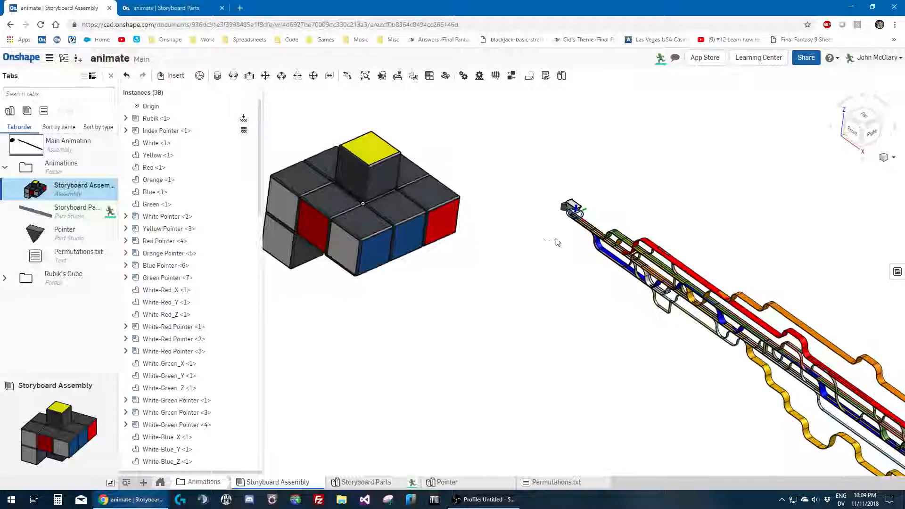
# Examine the pointers at the start of the storyboard tracks and look through the assembly's mate features
pyautogui.scroll(4, 565, 204)
pyautogui.scroll(4, 589, 198)
pyautogui.moveTo(590, 198); pyautogui.dragTo(507, 196, button='right')
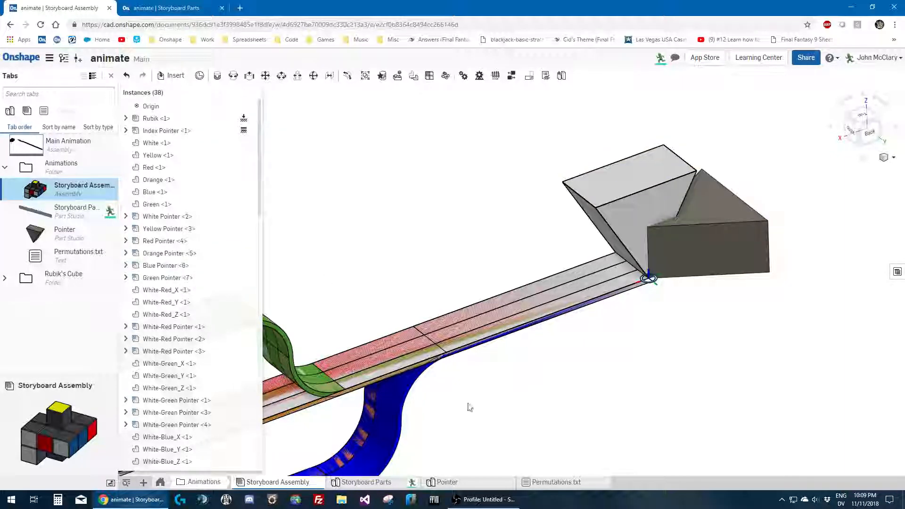
pyautogui.scroll(-6, 469, 407)
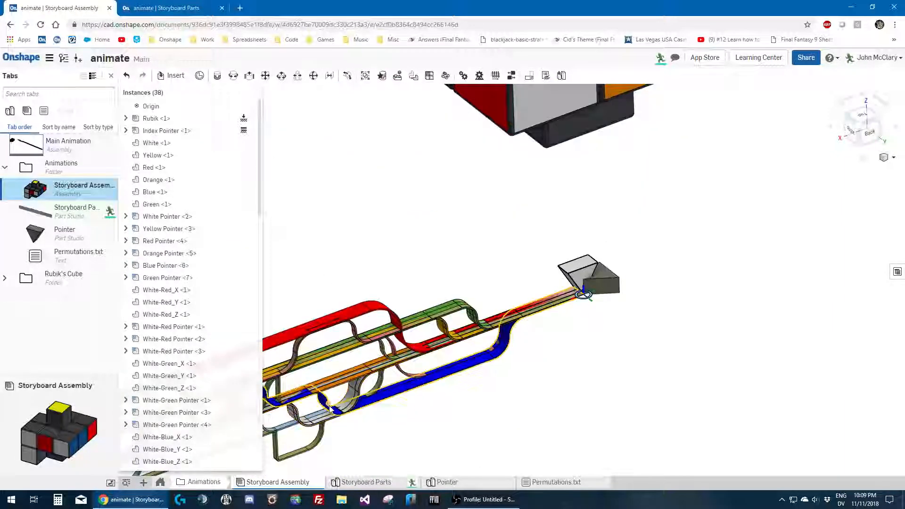
pyautogui.scroll(2, 330, 409)
pyautogui.scroll(-8, 231, 329)
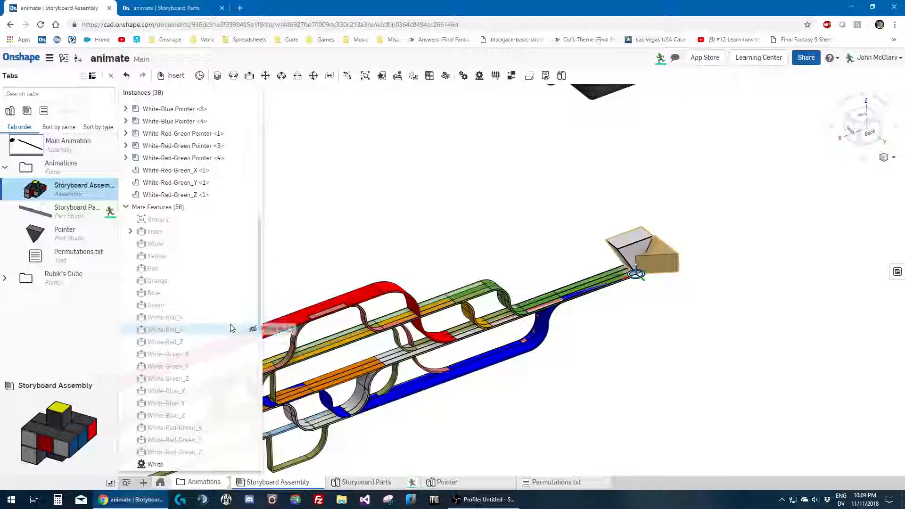
pyautogui.scroll(2, 295, 403)
pyautogui.scroll(-3, 603, 334)
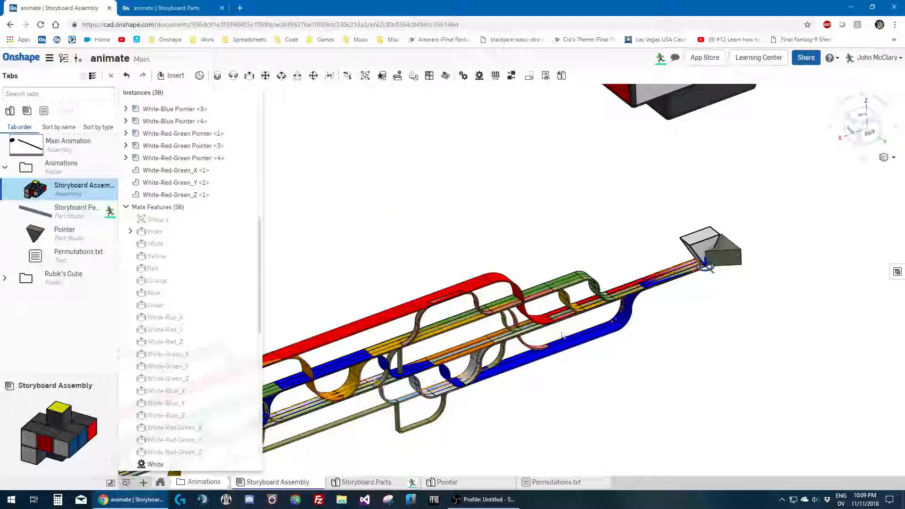
pyautogui.scroll(2, 358, 404)
# Isolate the Yellow track together with the Index Pointer and the Yellow Pointer
pyautogui.click(358, 404)
pyautogui.scroll(-2, 358, 403)
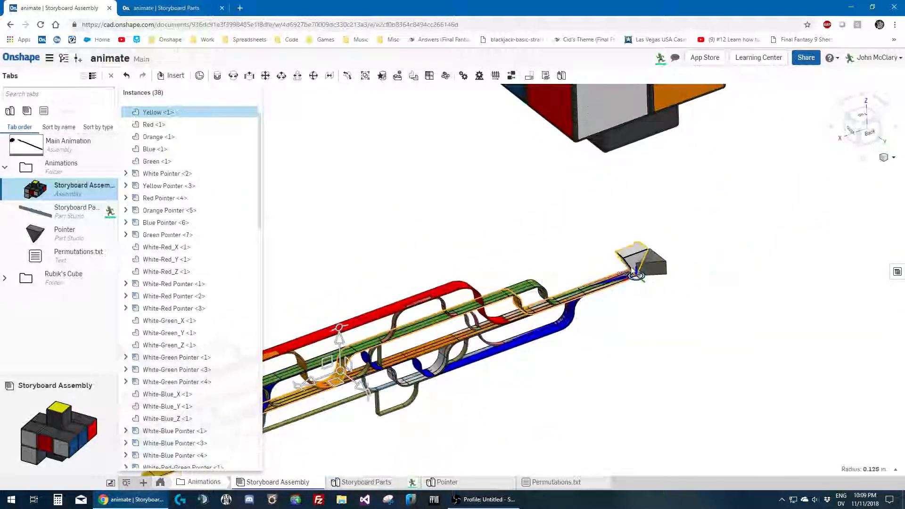
pyautogui.scroll(2, 687, 257)
pyautogui.click(677, 277)
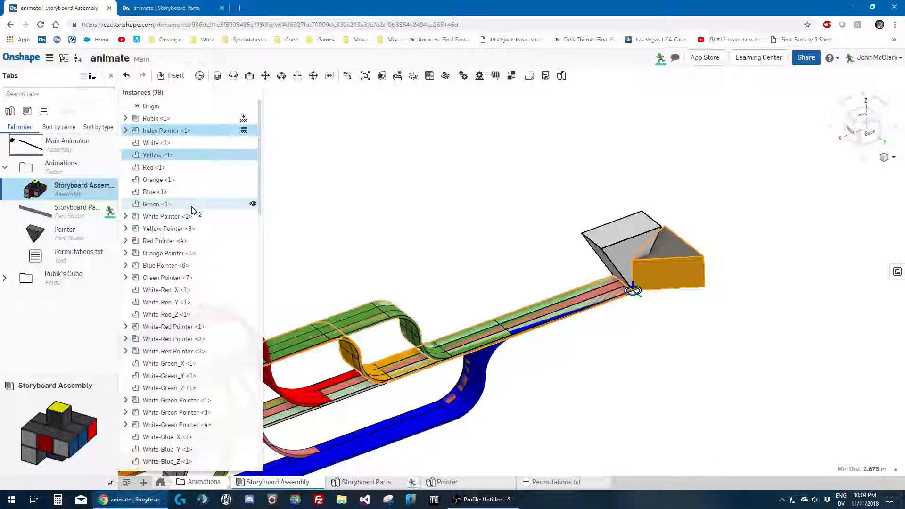
pyautogui.rightClick(357, 179)
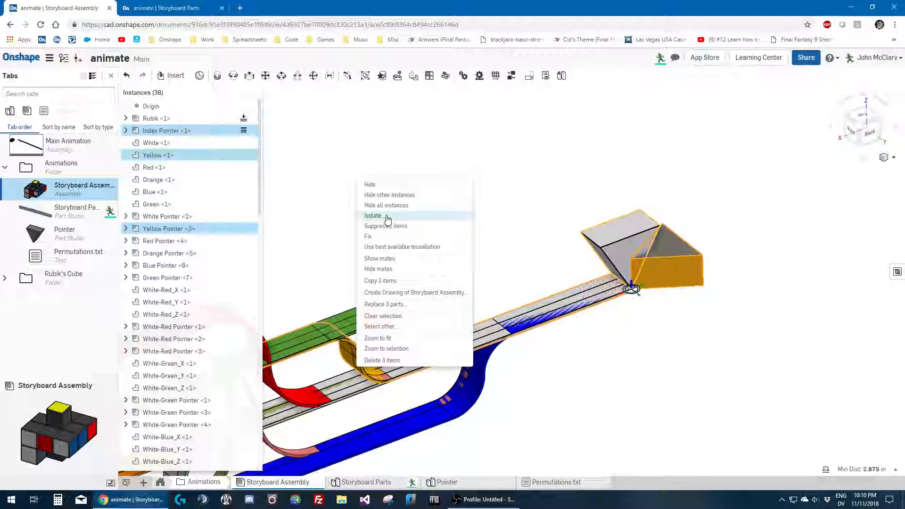
pyautogui.click(386, 216)
# Examine the isolated yellow track and pointers in relation to the cube's yellow piece
pyautogui.moveTo(472, 206); pyautogui.dragTo(655, 209, button='right')
pyautogui.scroll(3, 671, 171)
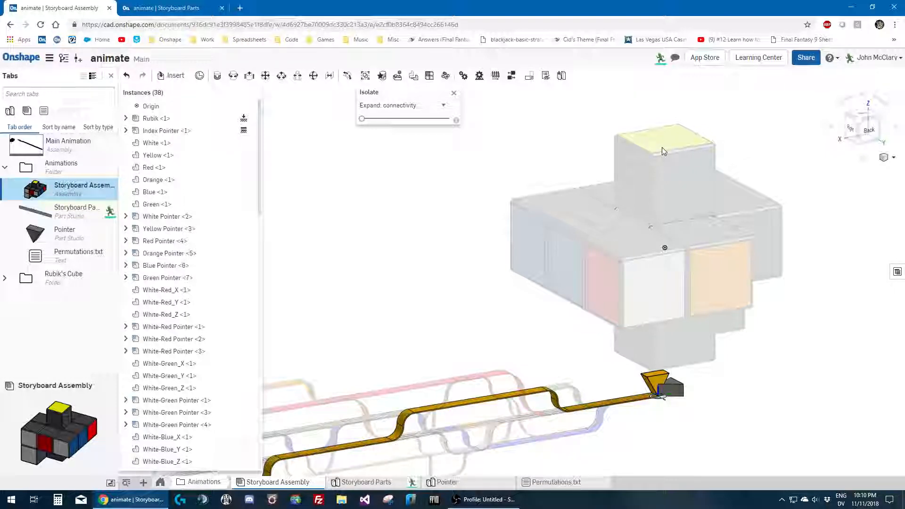
pyautogui.scroll(-2, 662, 148)
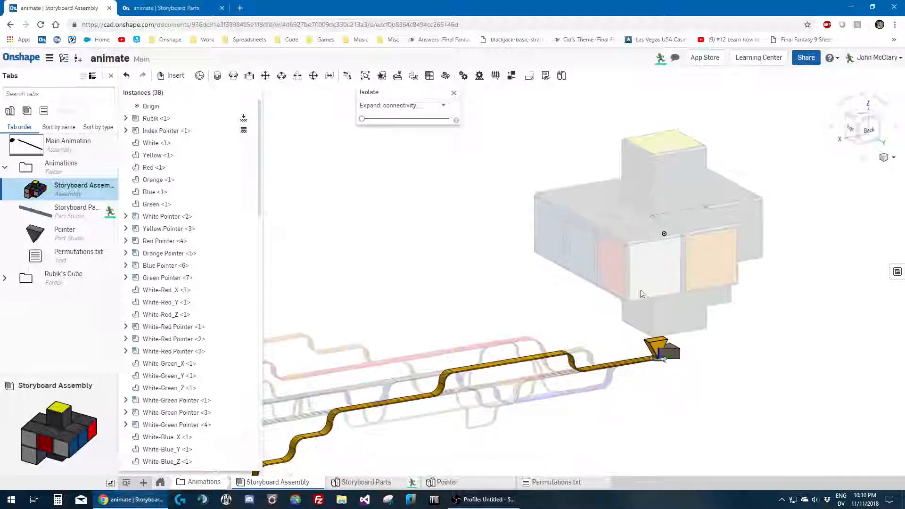
pyautogui.scroll(2, 625, 391)
pyautogui.moveTo(646, 339); pyautogui.dragTo(649, 363, button='right')
pyautogui.scroll(-1, 660, 286)
pyautogui.scroll(-1, 642, 315)
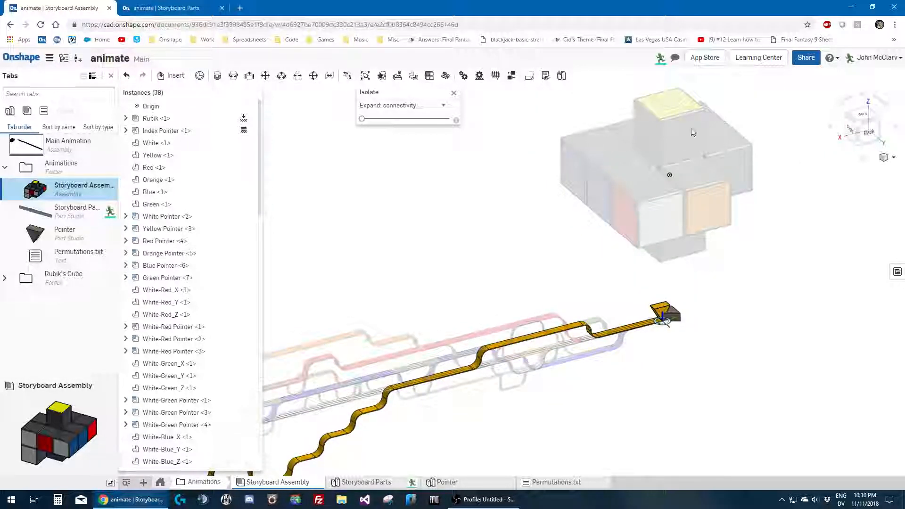
pyautogui.scroll(1, 691, 127)
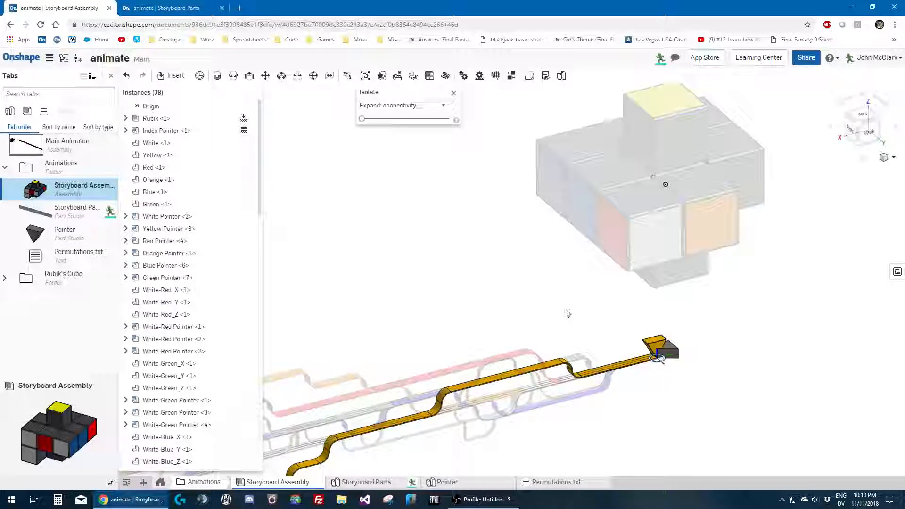
# Show the mates of the Yellow Pointer and suppress its Tangent 2 mate at the track
pyautogui.scroll(6, 664, 377)
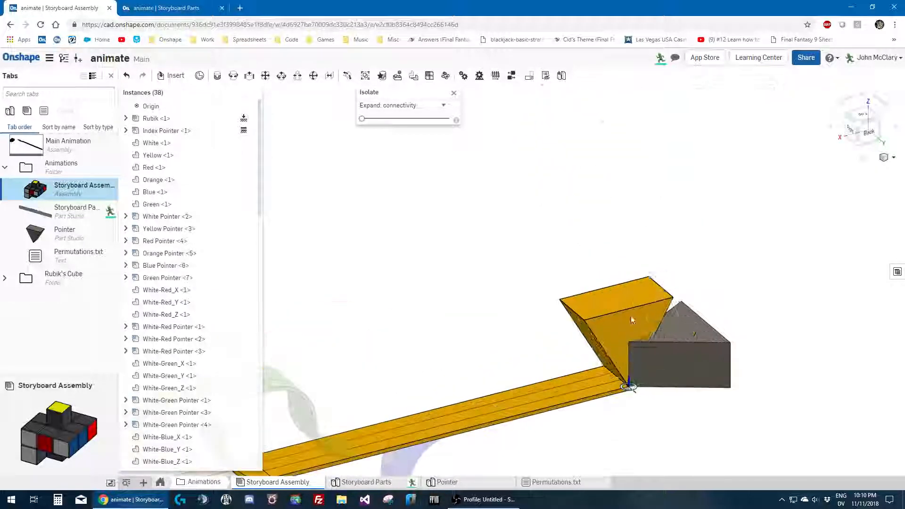
pyautogui.scroll(2, 678, 348)
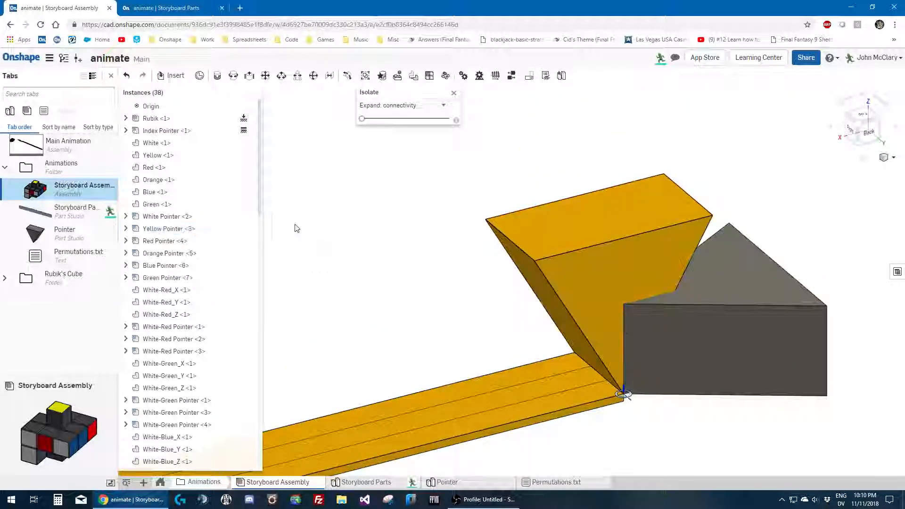
pyautogui.rightClick(585, 258)
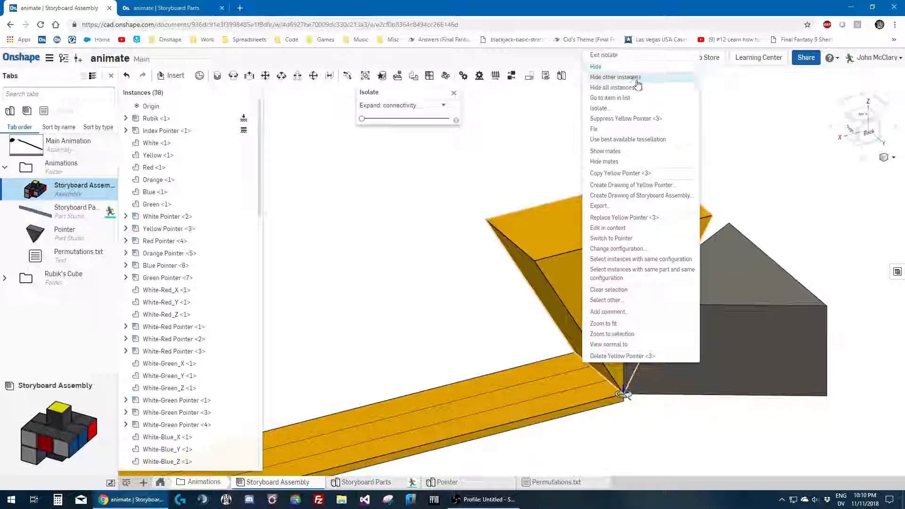
pyautogui.click(630, 154)
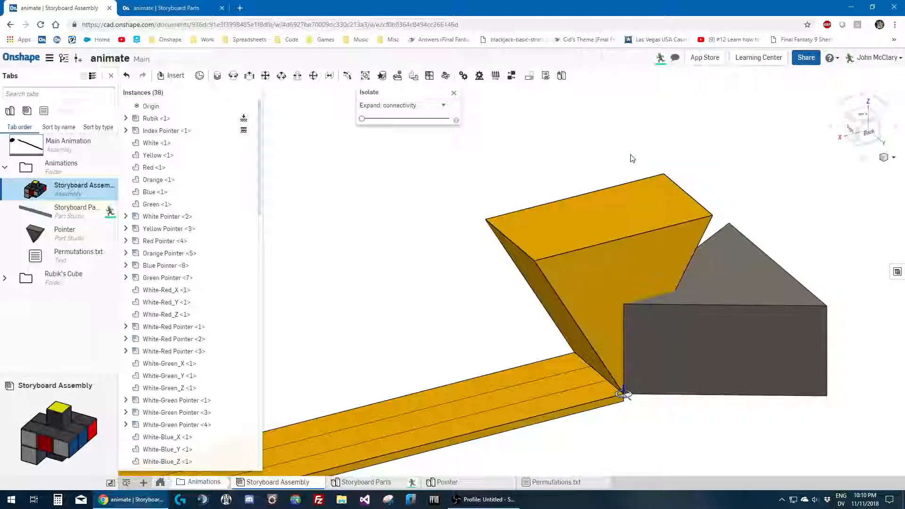
pyautogui.rightClick(574, 354)
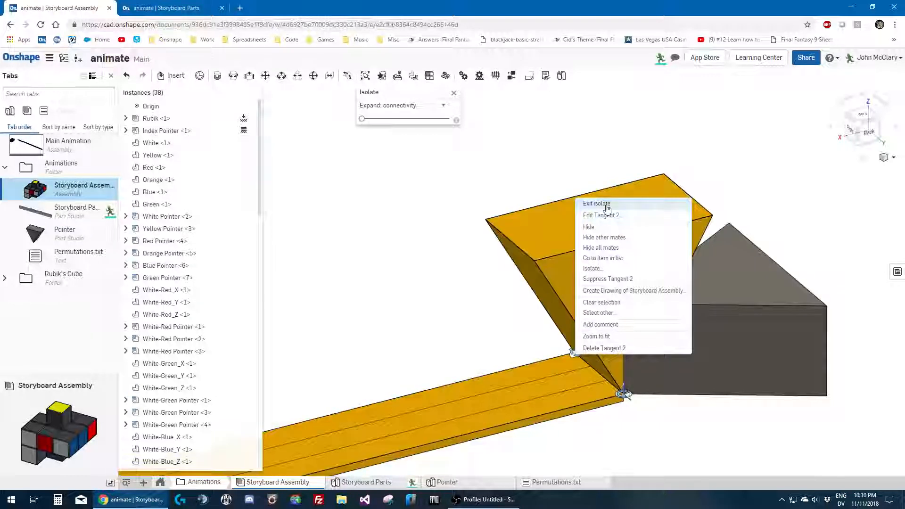
pyautogui.click(610, 280)
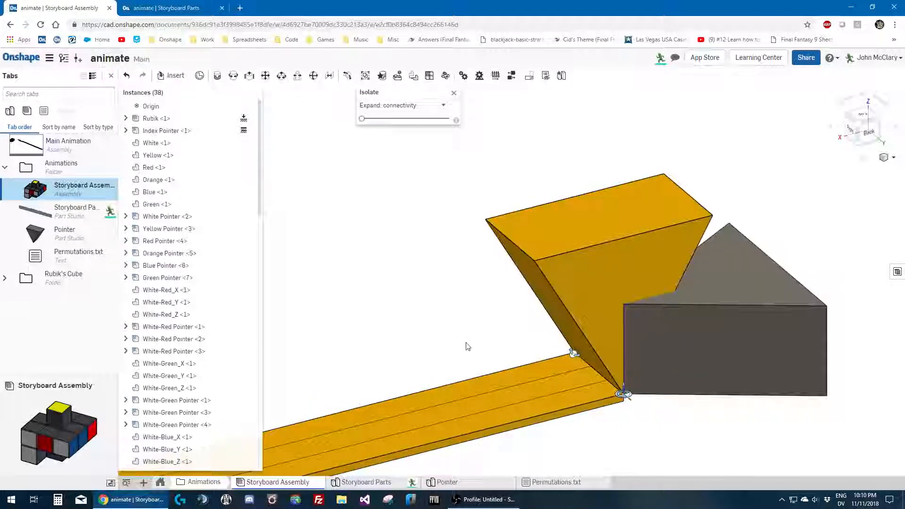
# Move the Yellow Pointer up and down along its vertical slider, leaving it above the start of the yellow track
pyautogui.moveTo(641, 185); pyautogui.dragTo(637, 136)
pyautogui.scroll(-5, 558, 256)
pyautogui.scroll(-6, 639, 231)
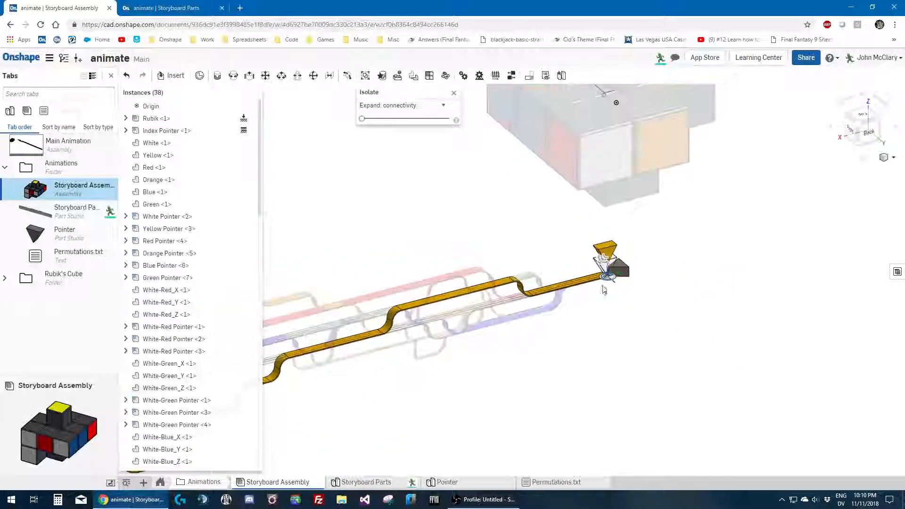
pyautogui.scroll(3, 574, 311)
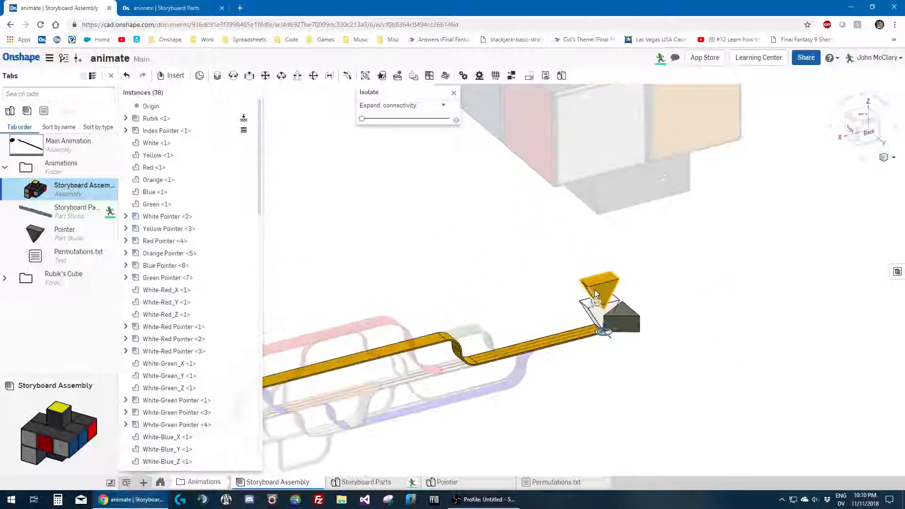
pyautogui.click(597, 292)
pyautogui.scroll(-3, 580, 290)
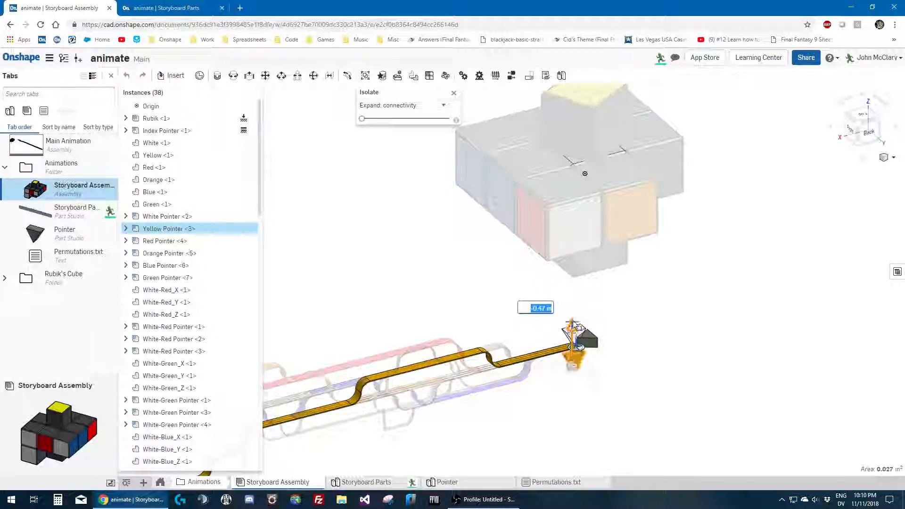
pyautogui.moveTo(575, 328); pyautogui.dragTo(573, 281)
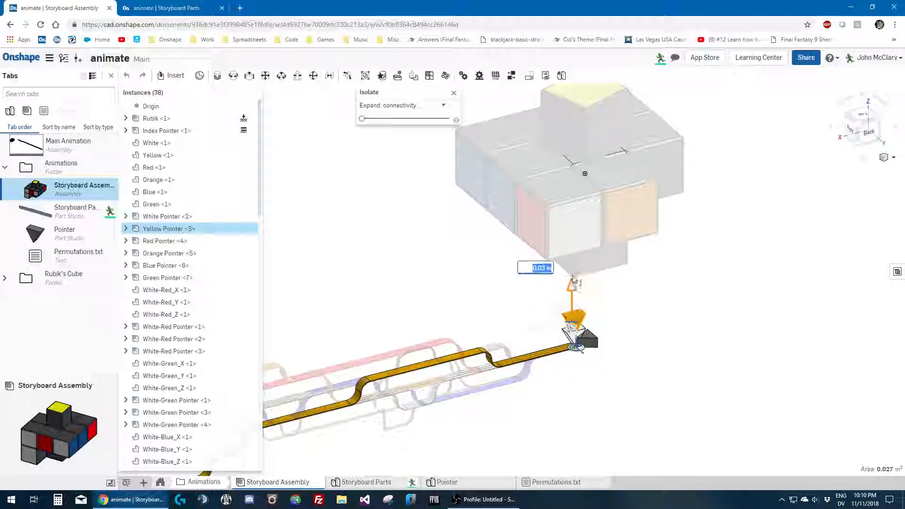
pyautogui.click(485, 301)
# Open the Yellow rack and pinion relation in the mate features for editing
pyautogui.scroll(-6, 198, 351)
pyautogui.scroll(-4, 197, 352)
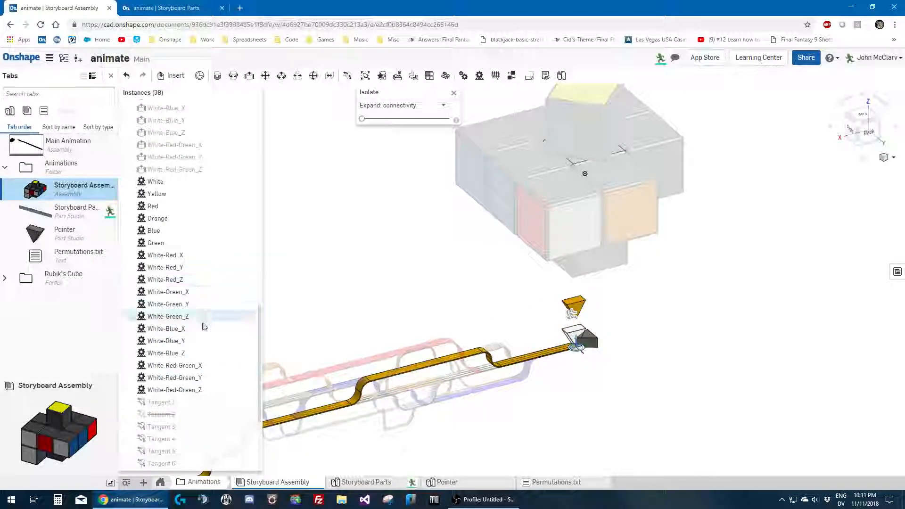
pyautogui.click(185, 194)
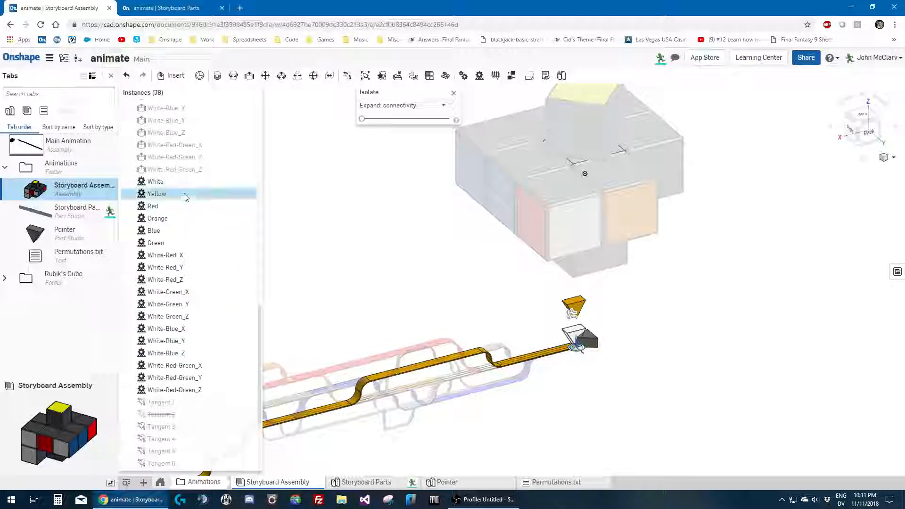
pyautogui.scroll(3, 213, 255)
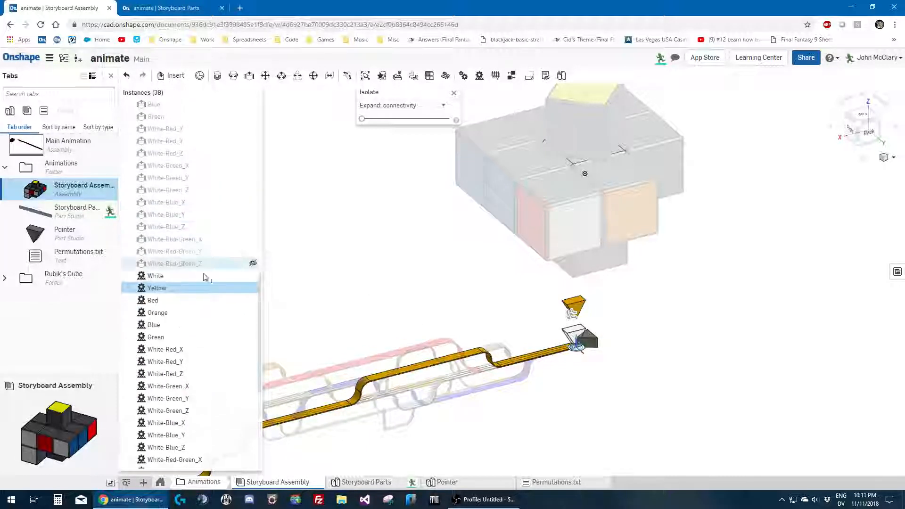
pyautogui.rightClick(194, 292)
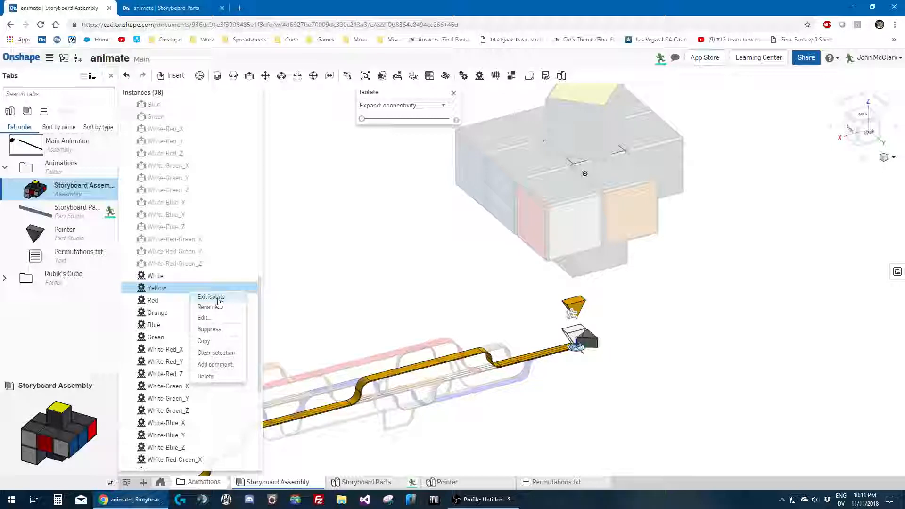
pyautogui.click(212, 318)
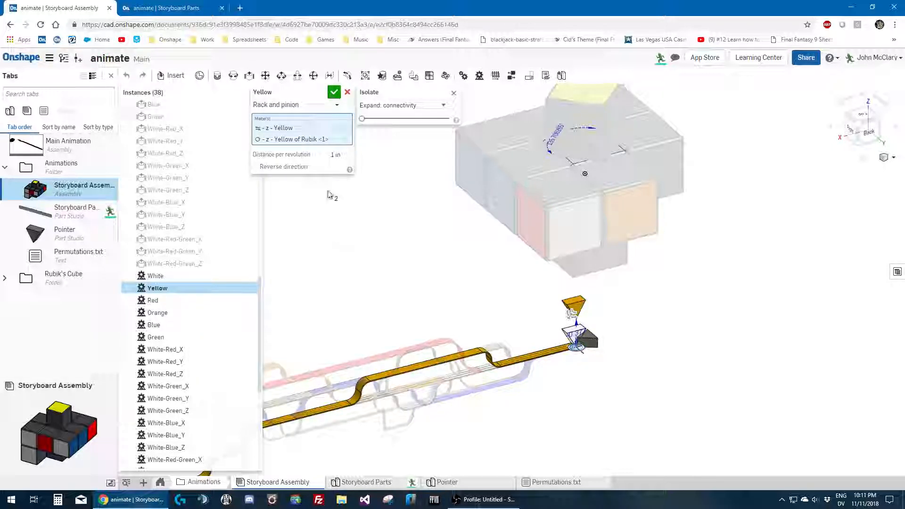
# Trace the Yellow relation back to the Yellow slider mate and pointer, and close its settings without changes
pyautogui.scroll(3, 202, 251)
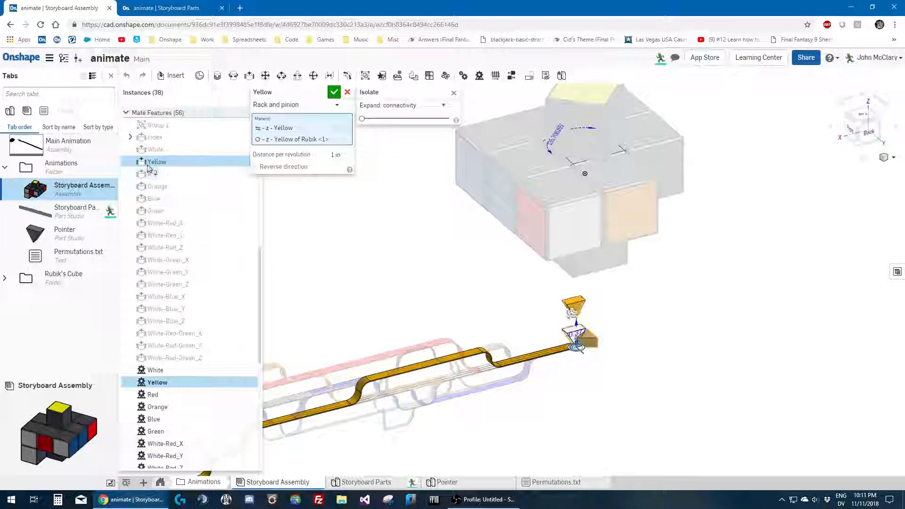
pyautogui.scroll(3, 151, 168)
pyautogui.click(125, 205)
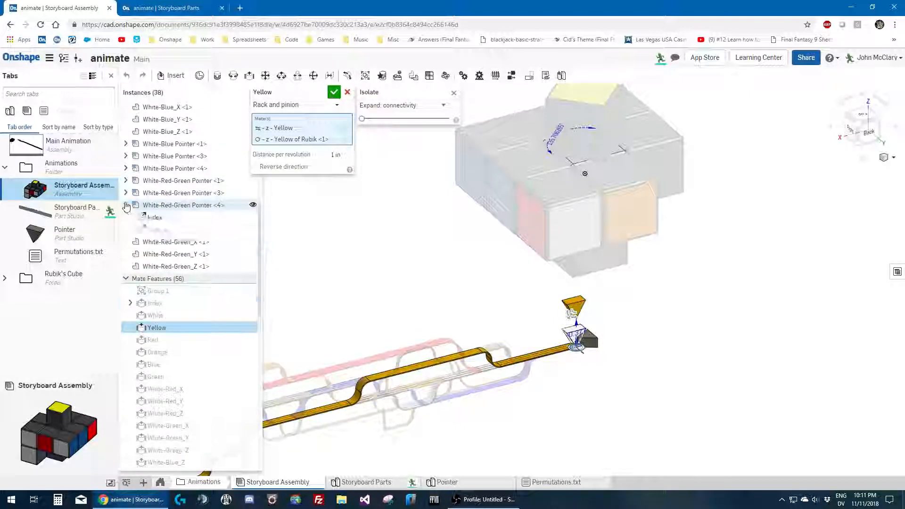
pyautogui.click(125, 194)
pyautogui.click(125, 193)
pyautogui.click(125, 205)
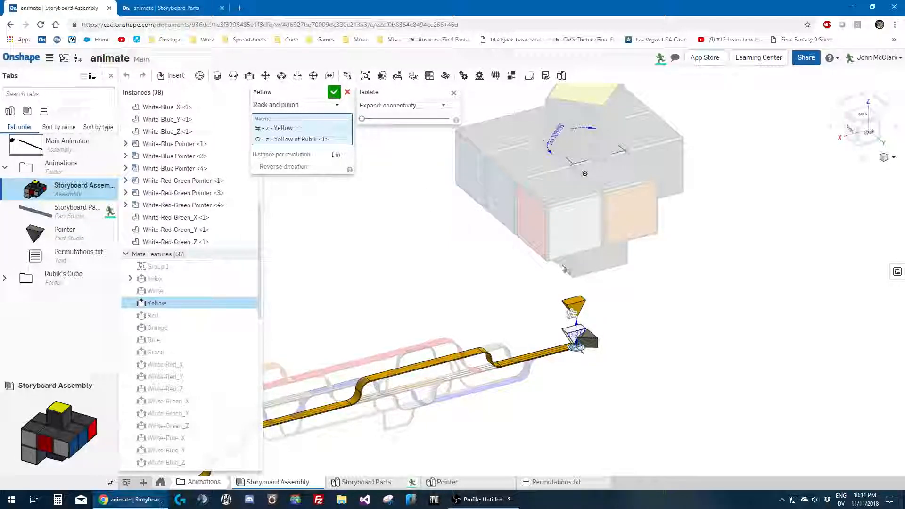
pyautogui.scroll(5, 657, 375)
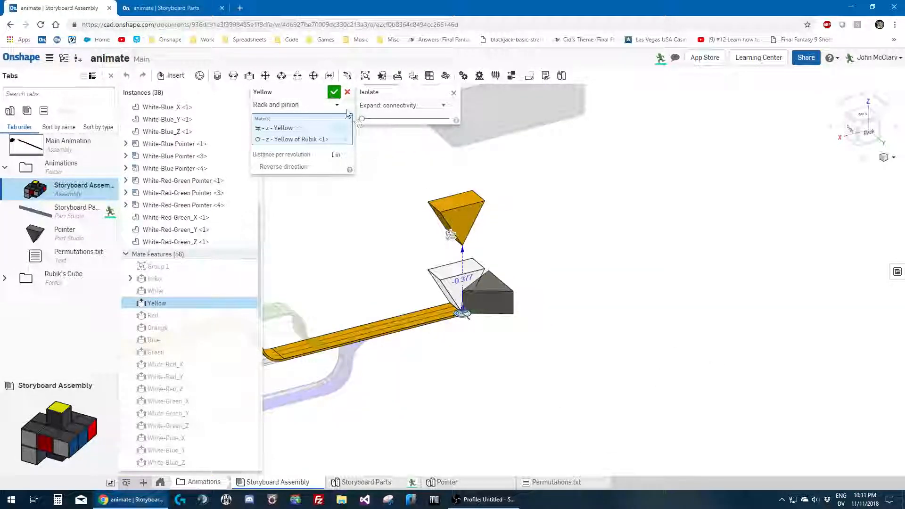
pyautogui.click(347, 93)
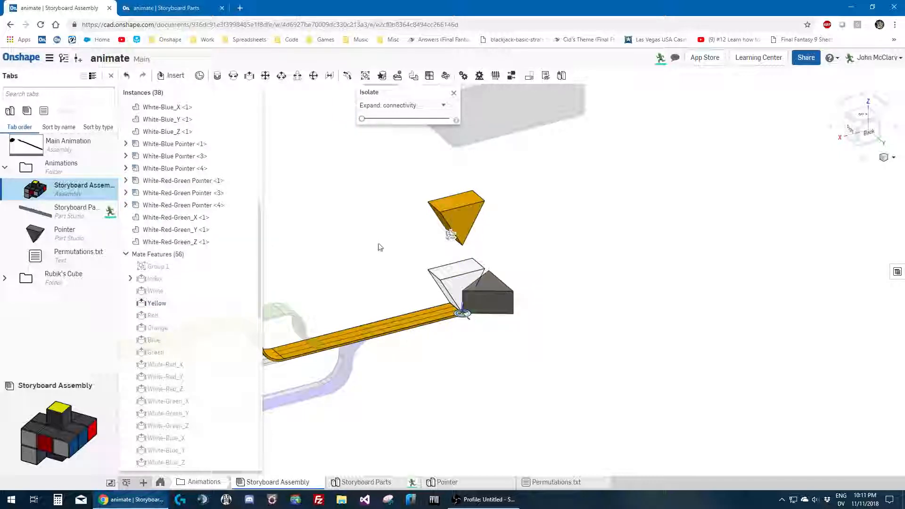
# Lower the Yellow Pointer slightly toward the track and examine its position relative to the Index Pointer and yellow track
pyautogui.scroll(3, 378, 246)
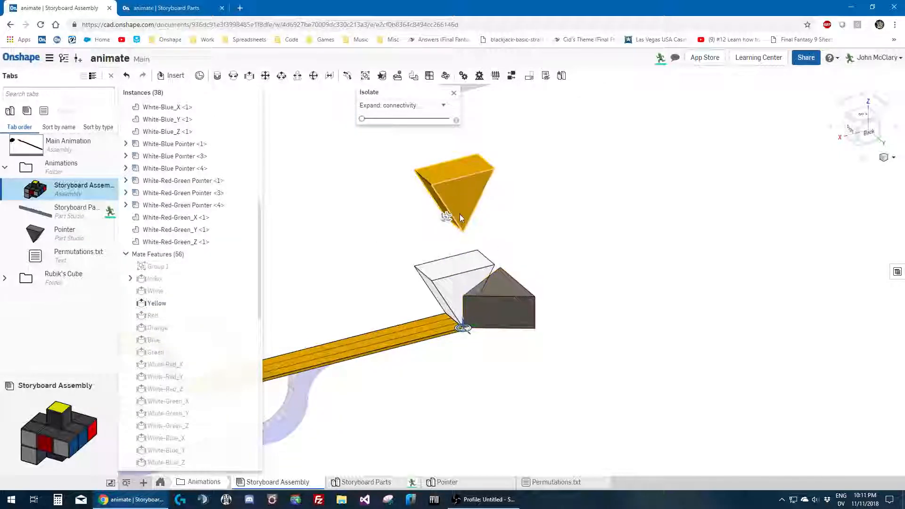
pyautogui.moveTo(466, 182); pyautogui.dragTo(466, 206)
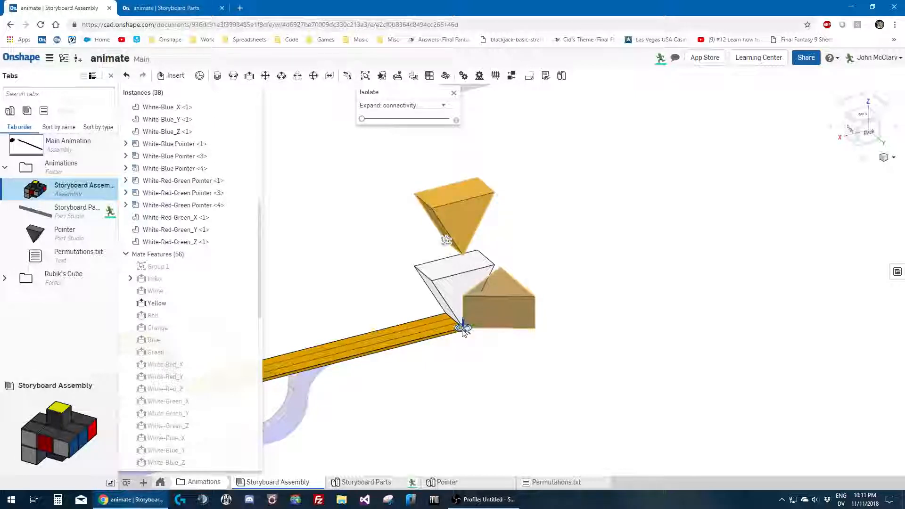
pyautogui.scroll(5, 463, 330)
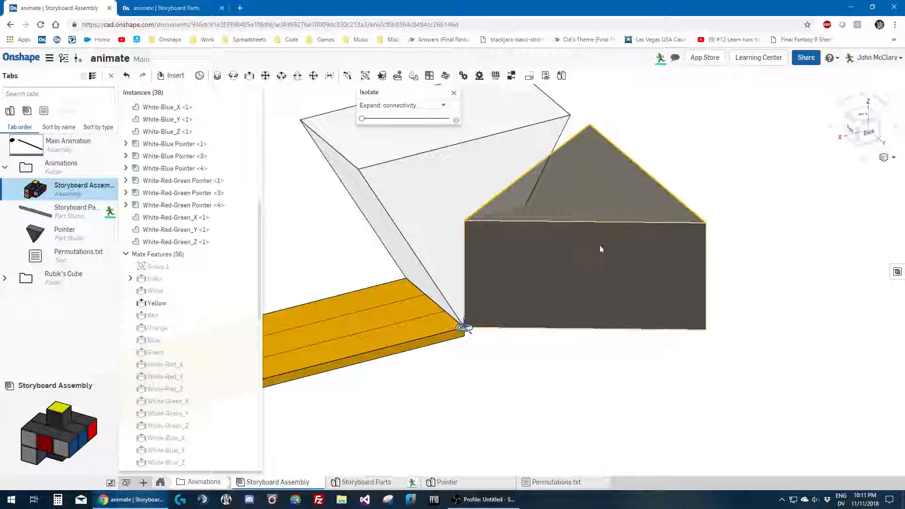
pyautogui.scroll(-5, 602, 215)
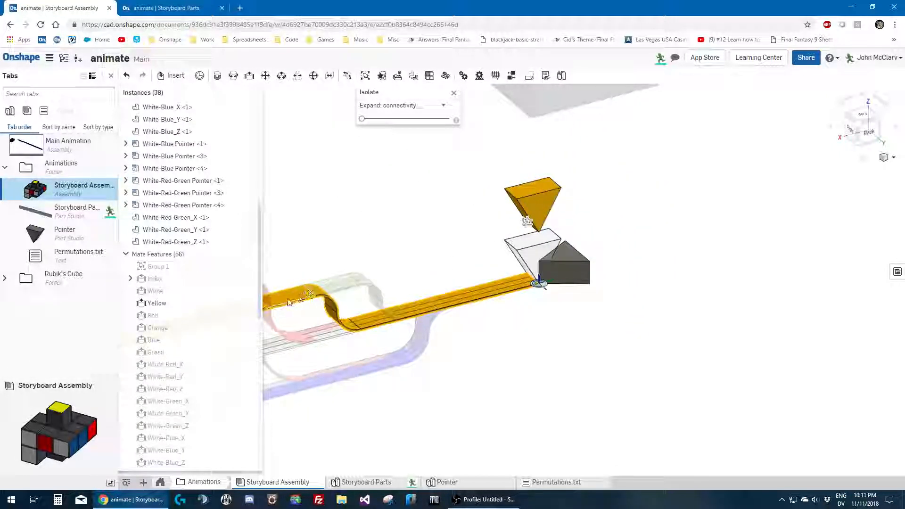
pyautogui.scroll(3, 585, 307)
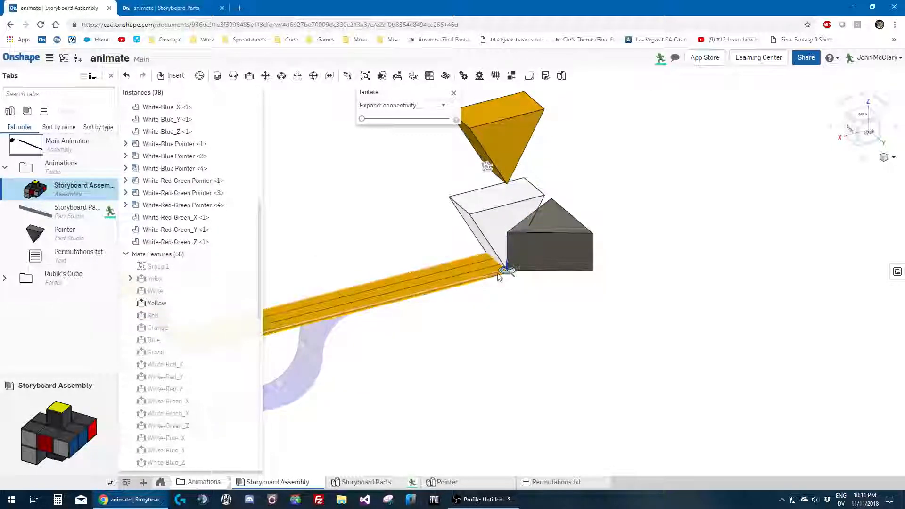
# Unsuppress the Tangent 2 mate between the Yellow Pointer and the yellow track
pyautogui.scroll(-2, 196, 304)
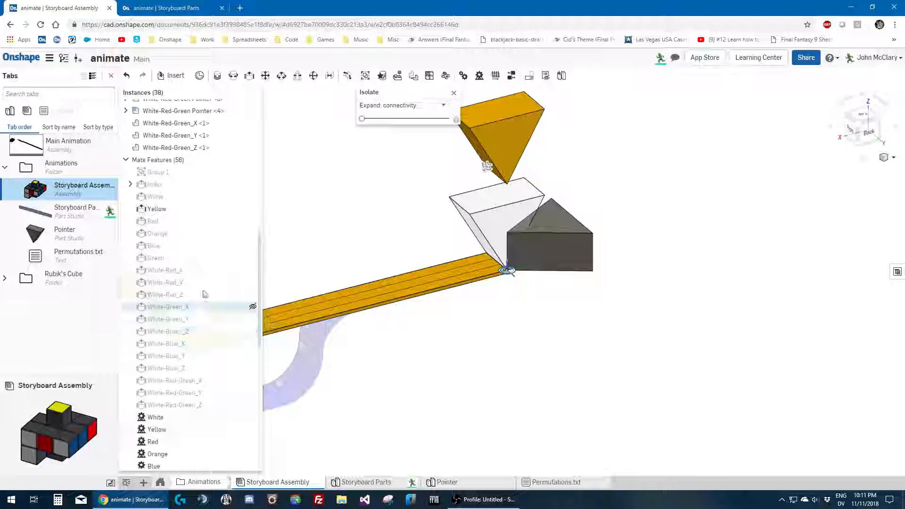
pyautogui.rightClick(205, 208)
pyautogui.click(554, 167)
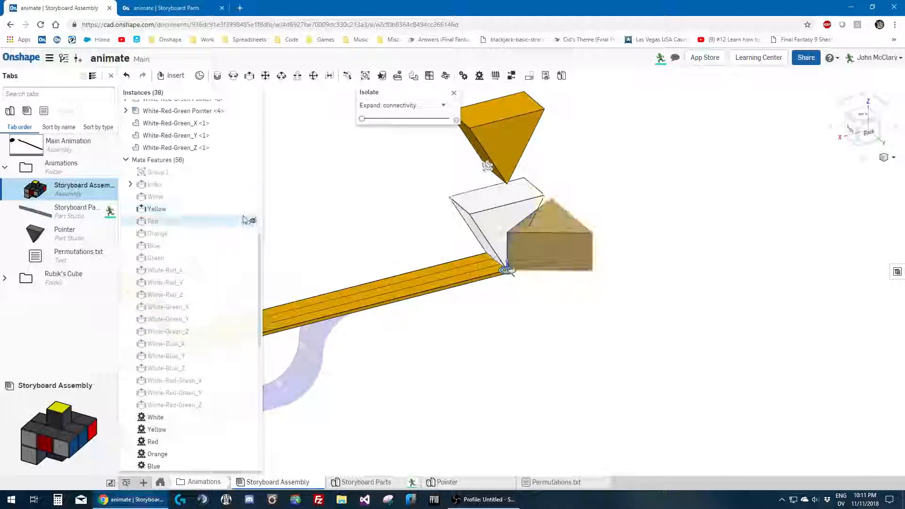
pyautogui.scroll(-8, 236, 283)
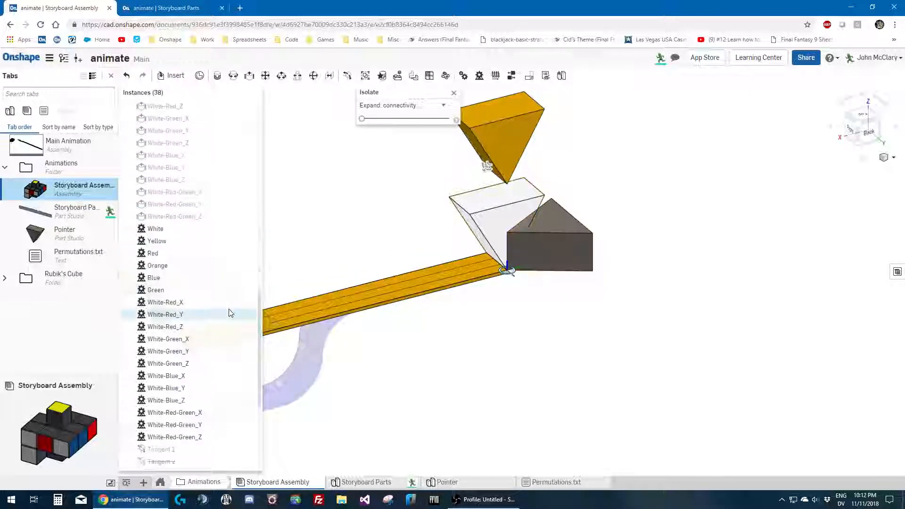
pyautogui.rightClick(239, 268)
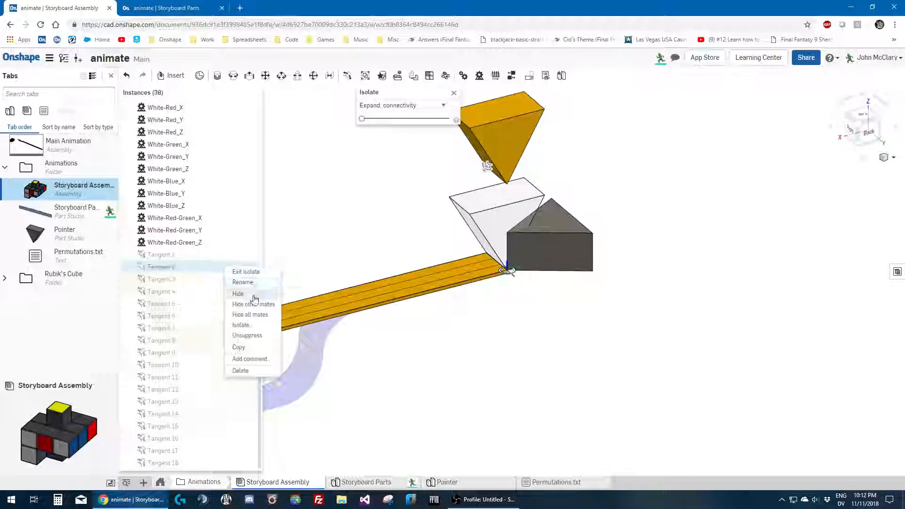
pyautogui.click(260, 340)
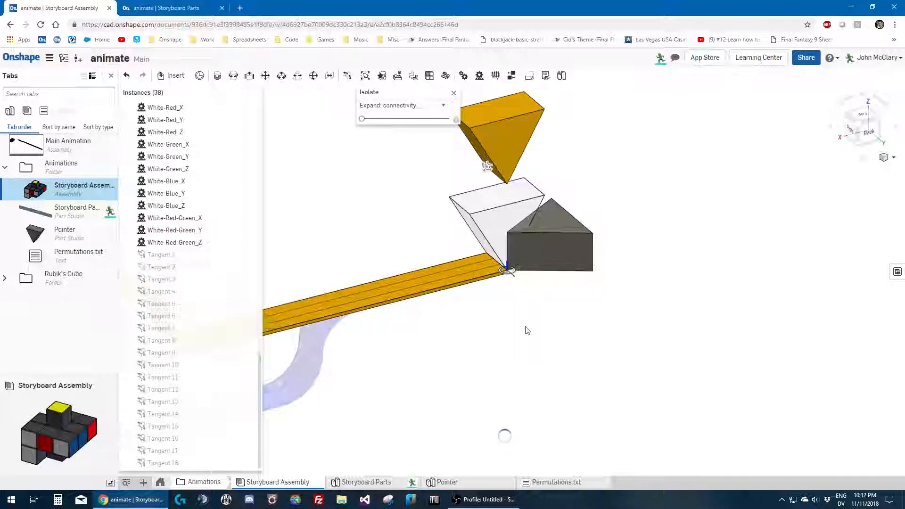
# Select the Index Pointer and the Yellow track to inspect how they meet, and clear the selection
pyautogui.scroll(-5, 589, 269)
pyautogui.scroll(3, 561, 257)
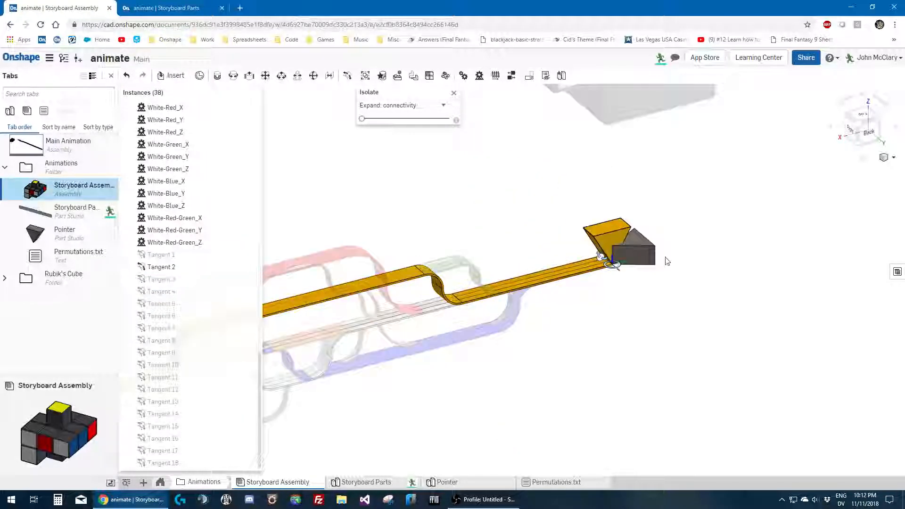
pyautogui.click(640, 254)
pyautogui.scroll(-1, 661, 281)
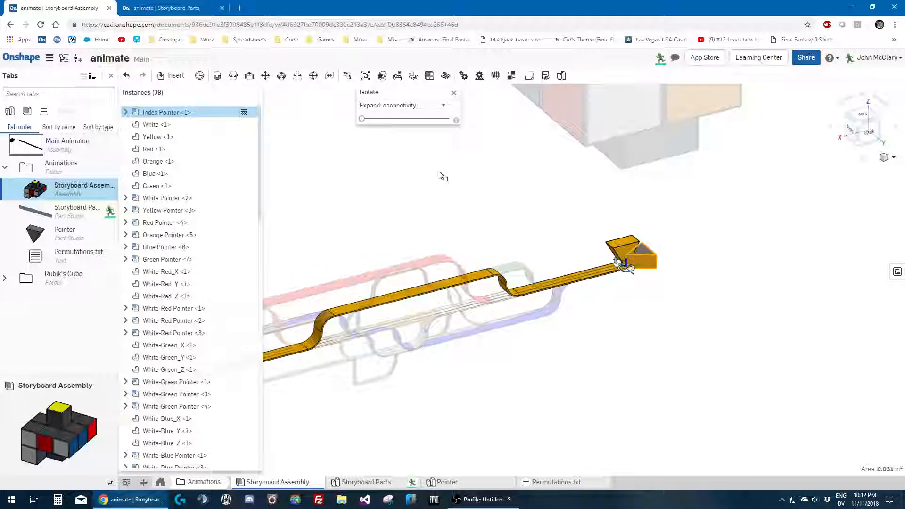
pyautogui.scroll(5, 629, 246)
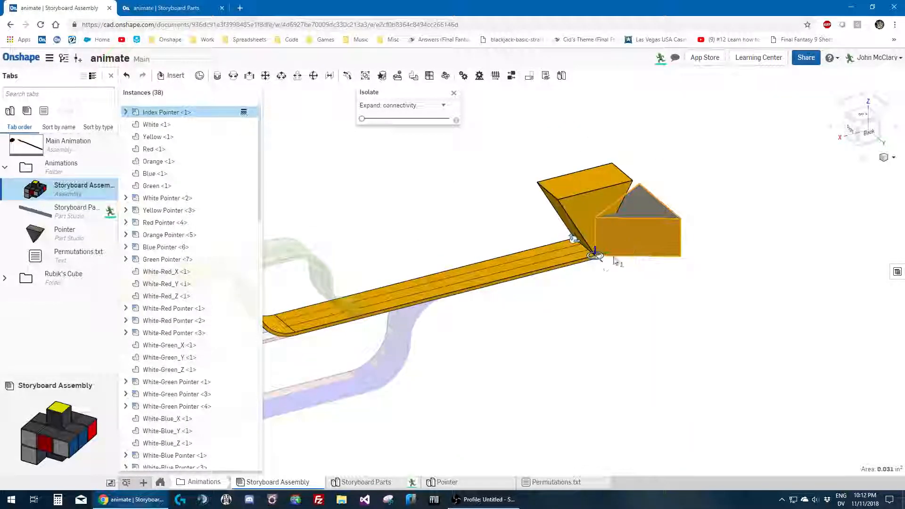
pyautogui.click(544, 267)
pyautogui.scroll(-3, 571, 307)
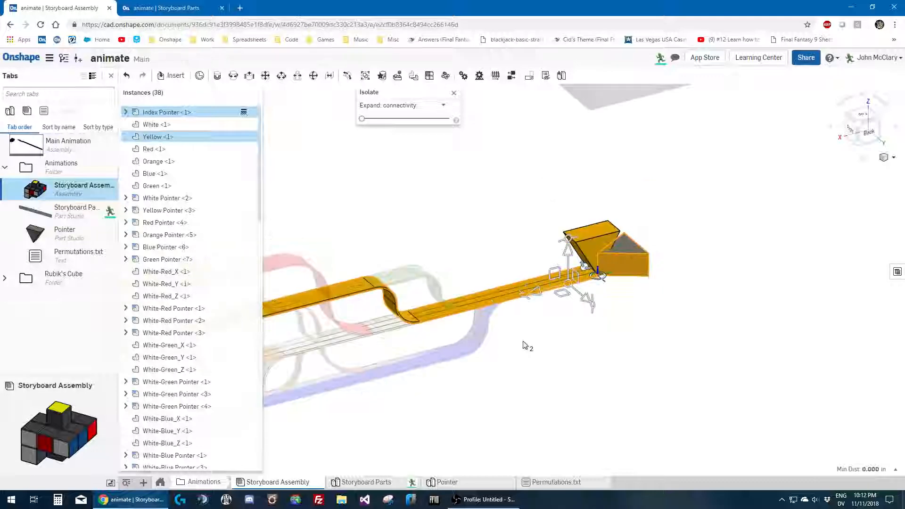
pyautogui.click(525, 341)
# Examine the yellow track's bends and the contact point where the Yellow Pointer, Index Pointer and track meet
pyautogui.scroll(3, 396, 331)
pyautogui.scroll(-3, 593, 384)
pyautogui.scroll(2, 401, 408)
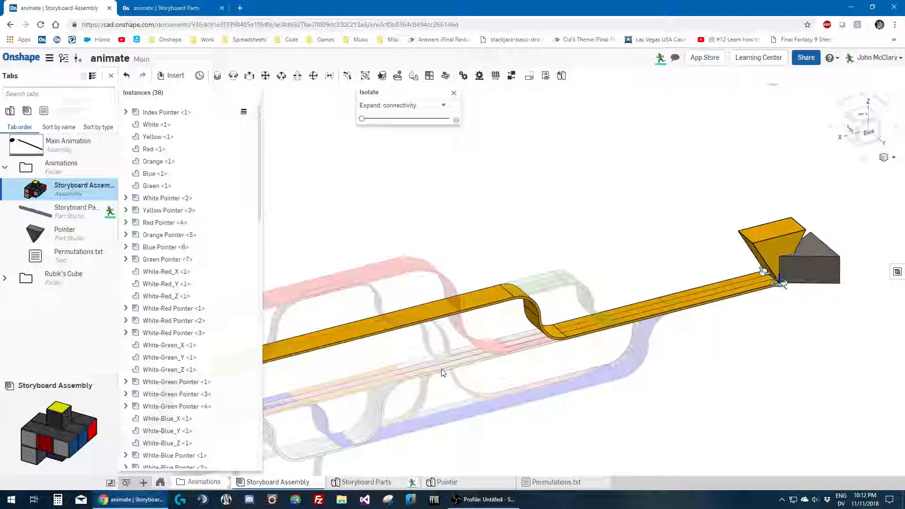
pyautogui.scroll(4, 420, 381)
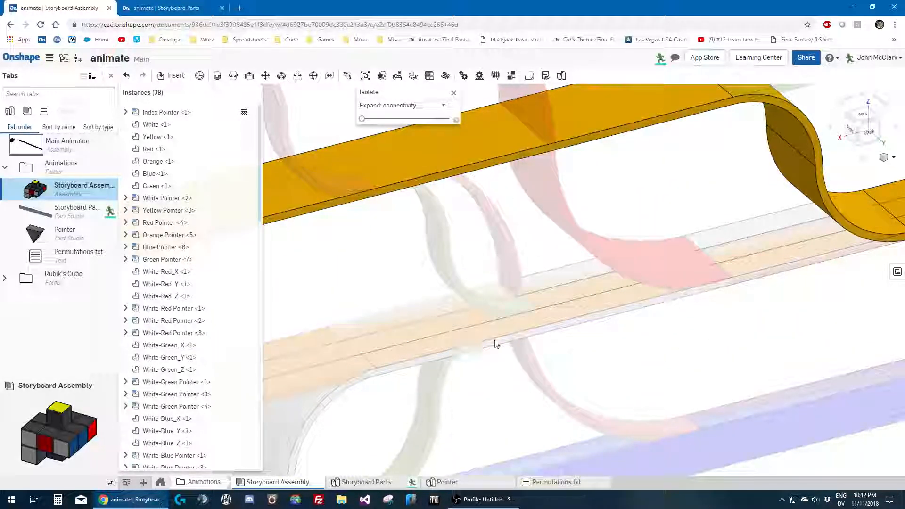
pyautogui.scroll(-5, 579, 317)
pyautogui.scroll(5, 623, 295)
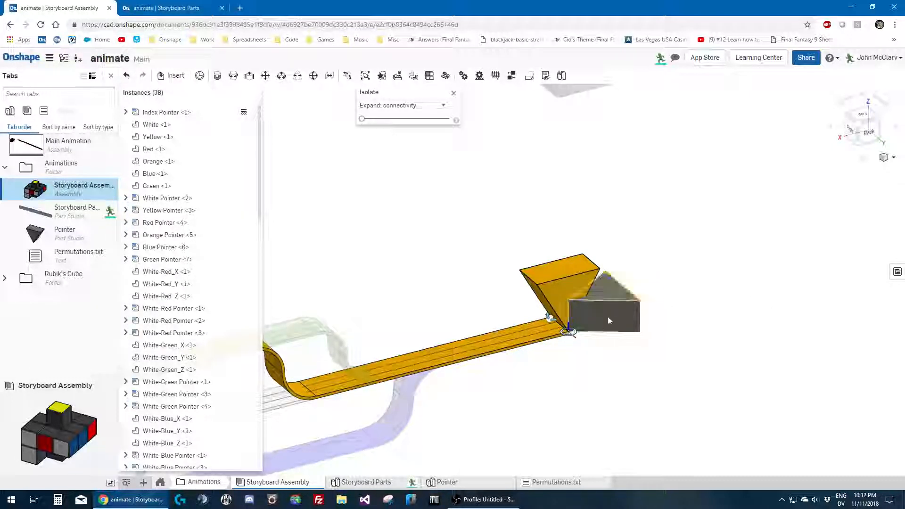
pyautogui.scroll(5, 541, 341)
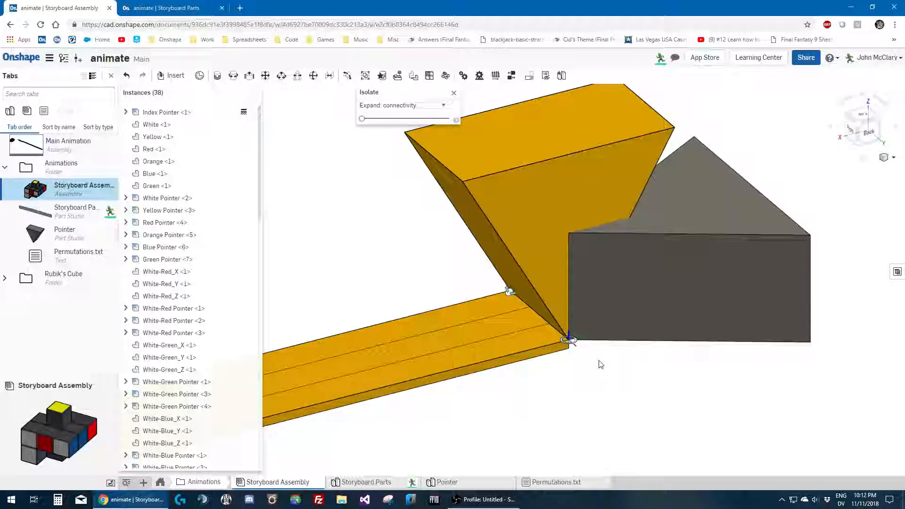
pyautogui.scroll(-10, 627, 344)
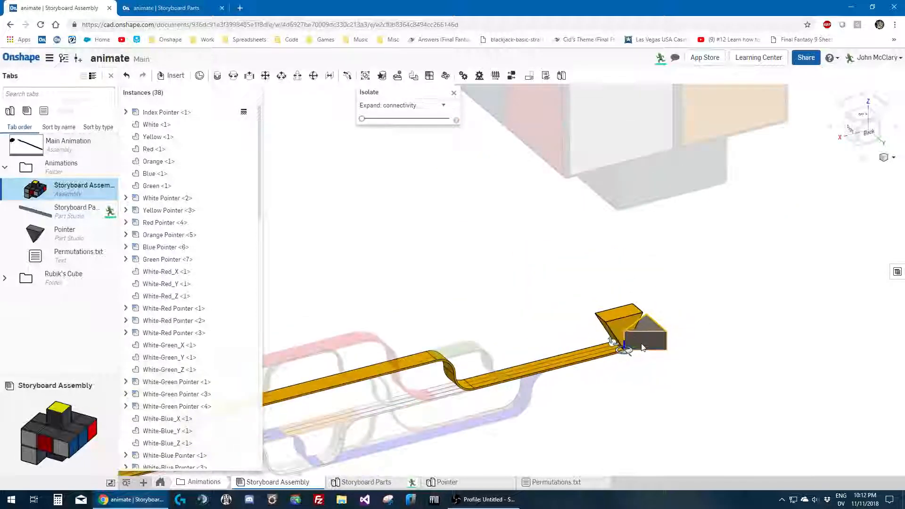
pyautogui.scroll(10, 705, 412)
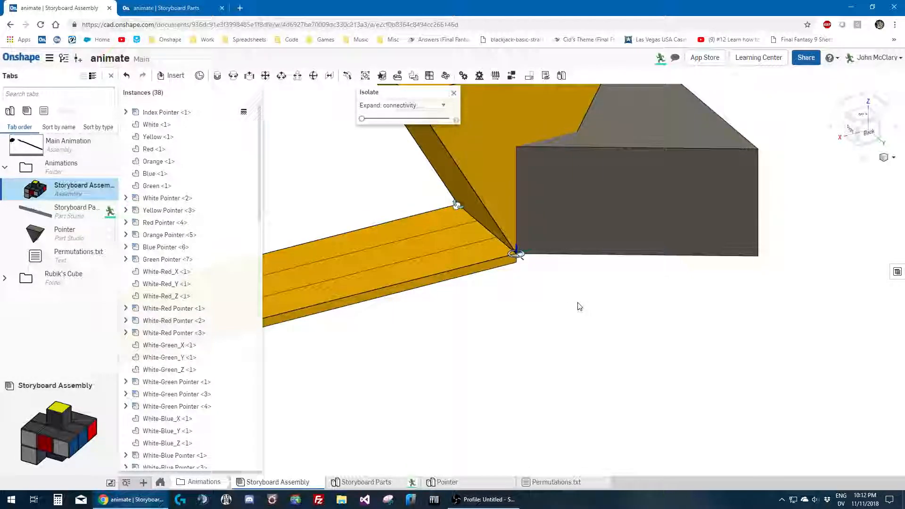
pyautogui.scroll(-8, 579, 307)
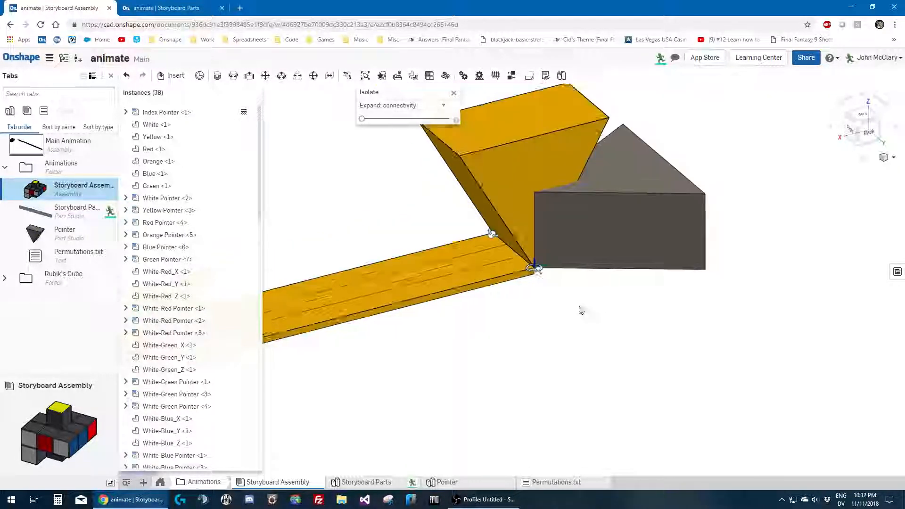
# End the isolation of the yellow track and pointers to bring back the whole storyboard assembly
pyautogui.scroll(3, 660, 225)
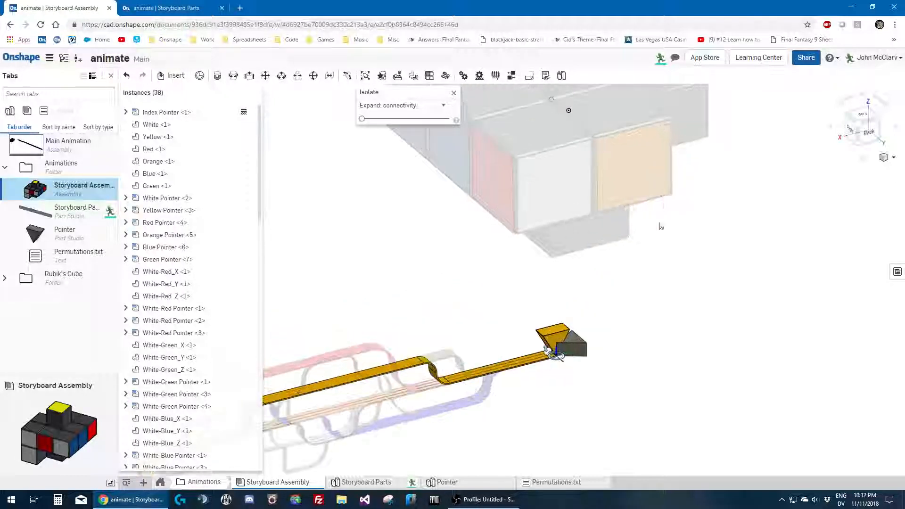
pyautogui.click(454, 94)
pyautogui.scroll(-4, 696, 323)
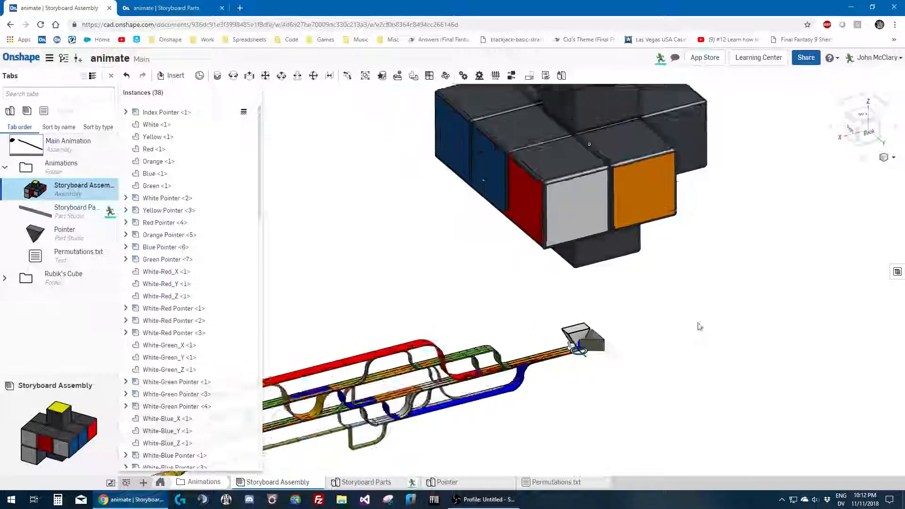
pyautogui.scroll(4, 641, 338)
# Set up an animation of the Index mate from 0 in to 10 in with 700 steps and reciprocating playback
pyautogui.scroll(-8, 222, 338)
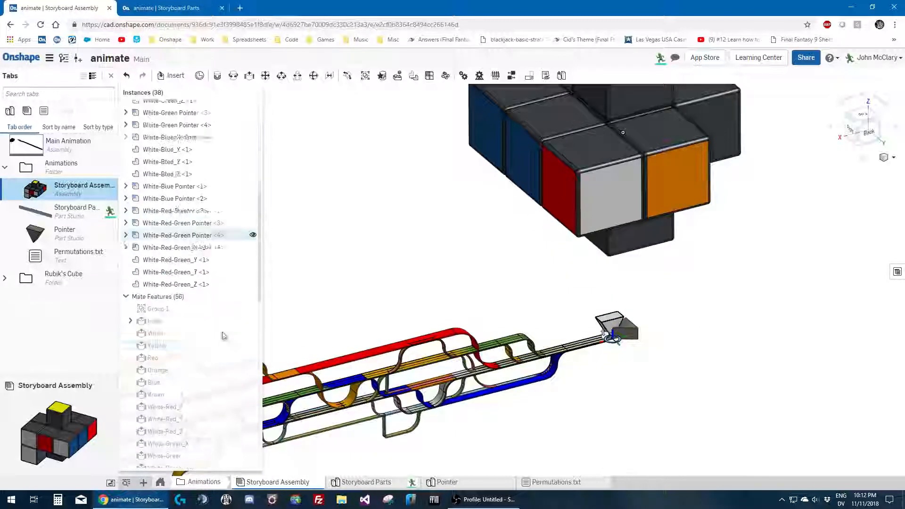
pyautogui.rightClick(170, 167)
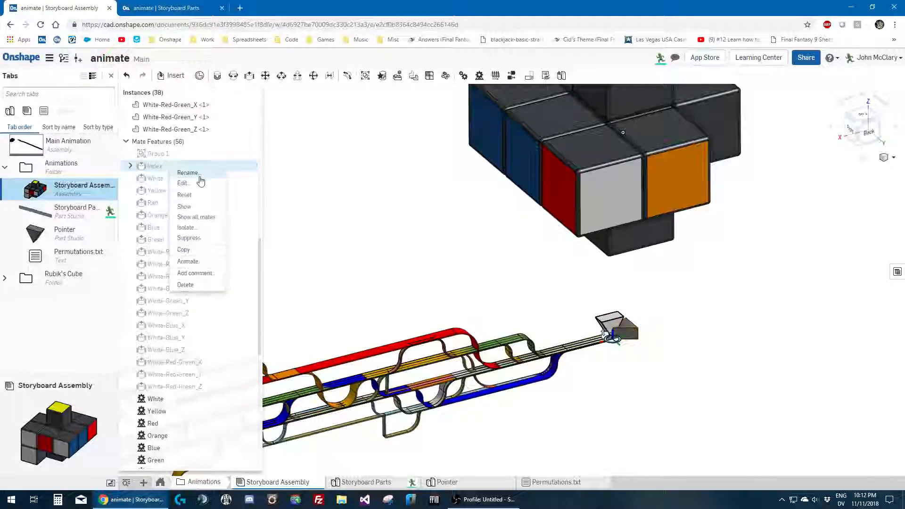
pyautogui.click(189, 261)
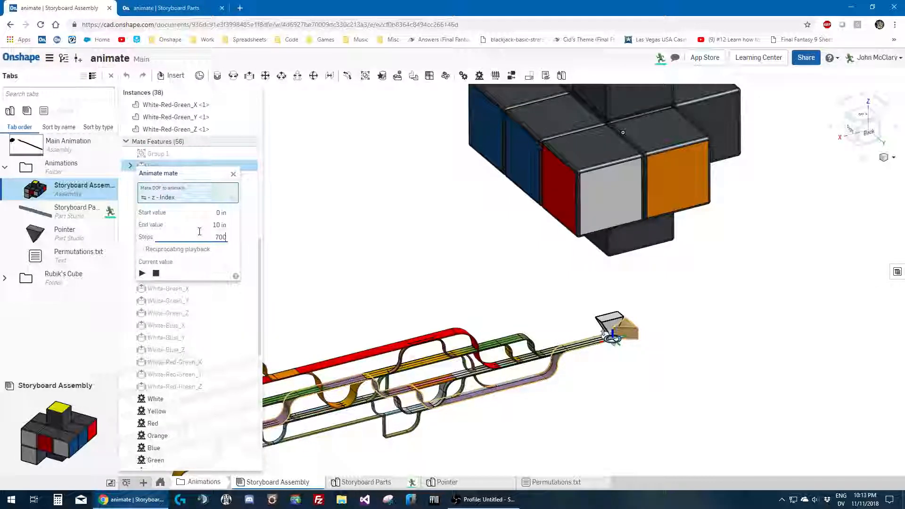
pyautogui.click(164, 251)
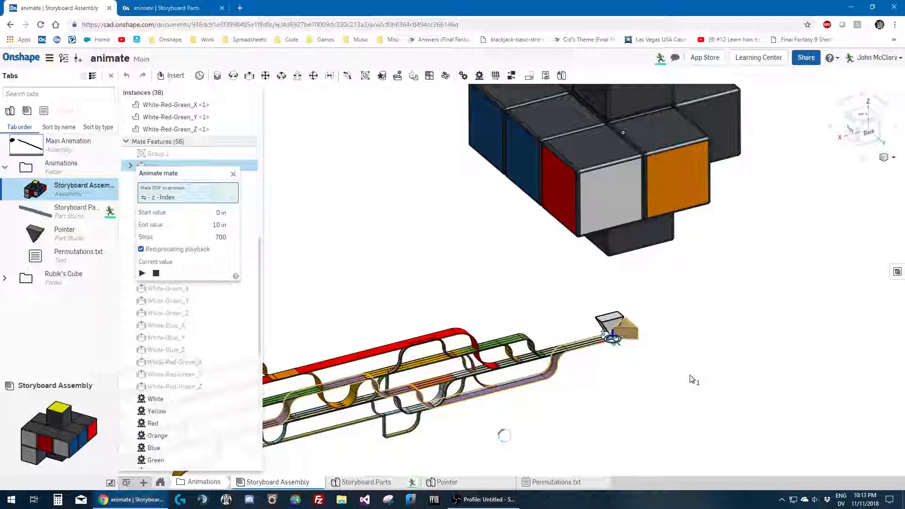
# Play the Index mate animation, watch how the pointers following the tracks drive the cube blocks, and close the animation
pyautogui.scroll(-3, 700, 353)
pyautogui.scroll(2, 724, 234)
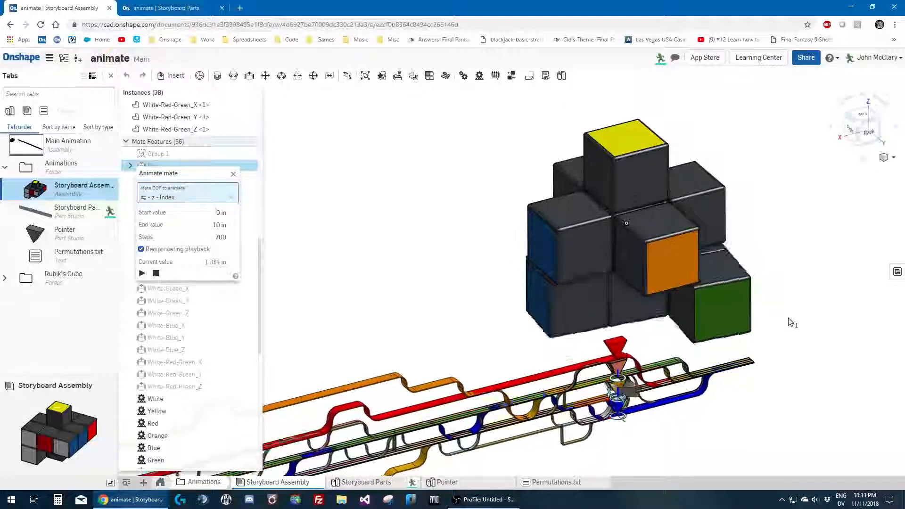
pyautogui.scroll(5, 768, 428)
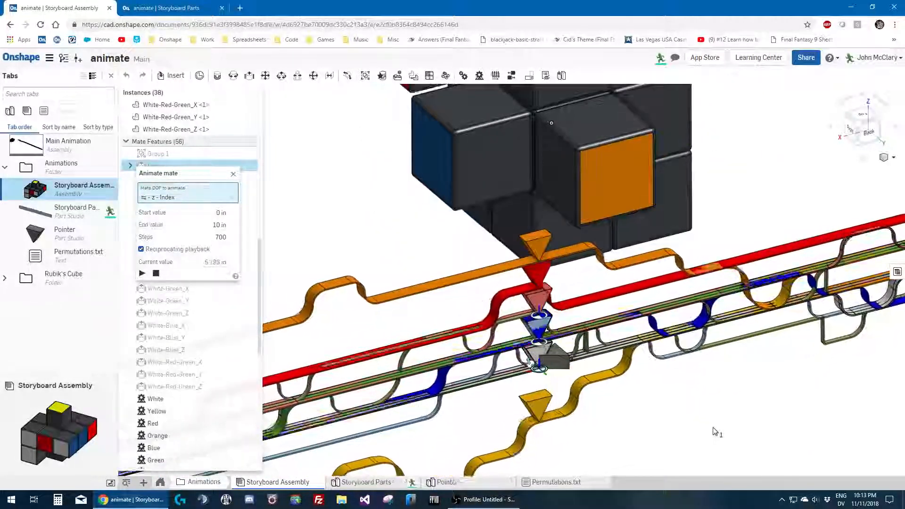
pyautogui.scroll(-4, 660, 410)
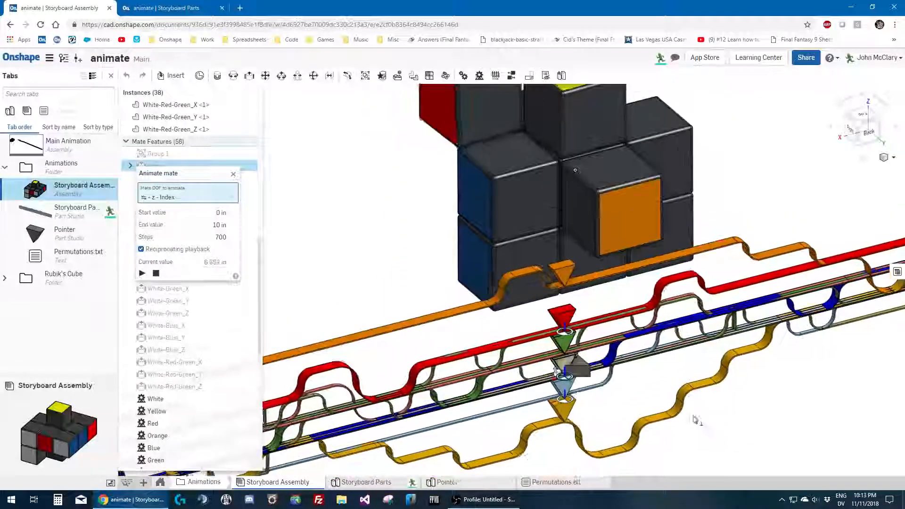
pyautogui.scroll(4, 622, 401)
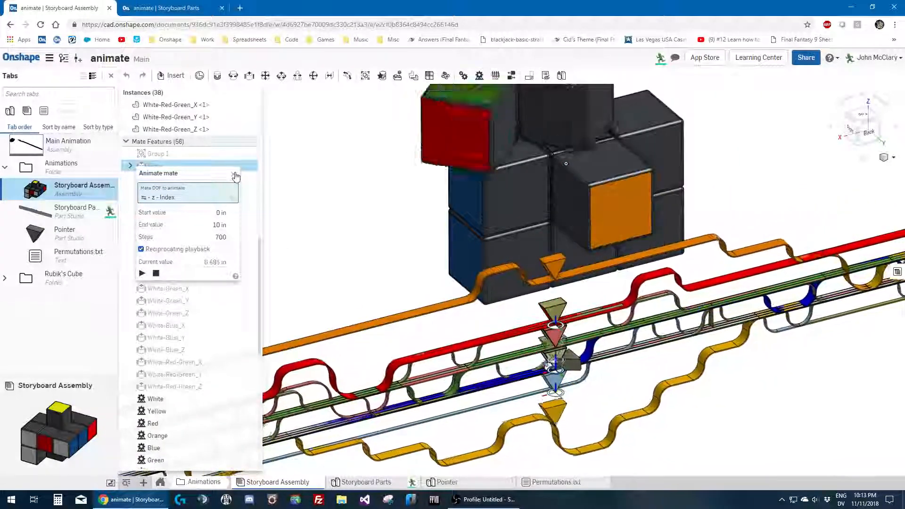
pyautogui.click(234, 175)
# Select the blue-faced block beside the red one, clear the selection, and inspect the cube from the blue side
pyautogui.click(449, 182)
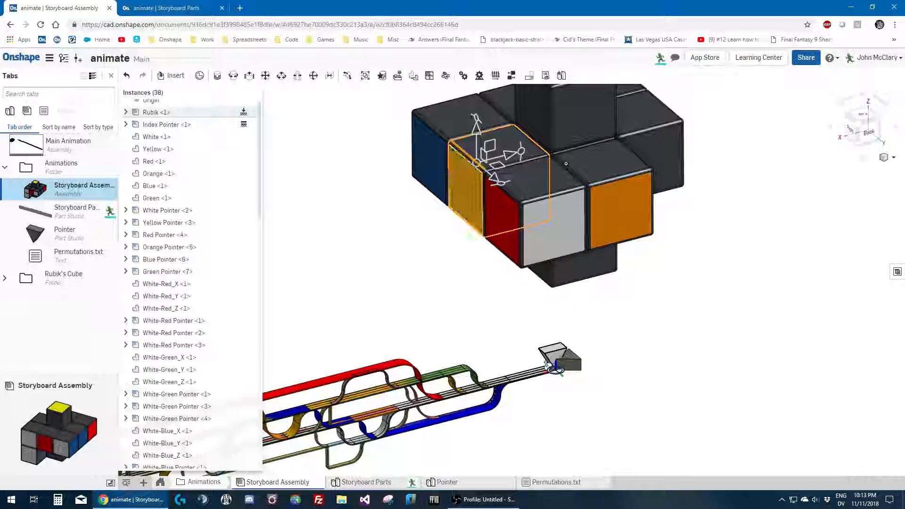
pyautogui.click(428, 238)
pyautogui.scroll(-4, 430, 239)
pyautogui.moveTo(434, 241)
pyautogui.mouseDown(button='right')
pyautogui.moveTo(438, 221)
pyautogui.moveTo(452, 235)
pyautogui.mouseUp(button='right')
pyautogui.scroll(2, 475, 195)
pyautogui.moveTo(475, 195); pyautogui.dragTo(546, 230, button='right')
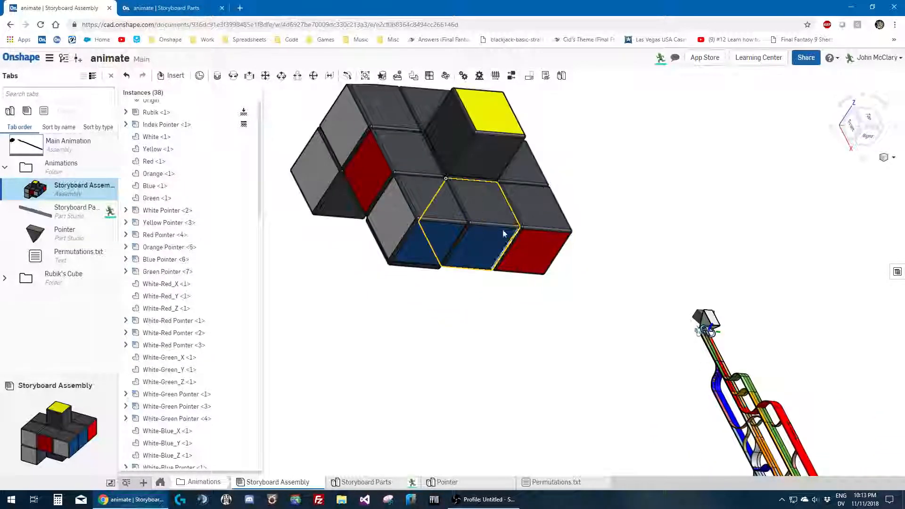
# Select several faces of the white-and-blue block to examine how it is oriented within the cube, and clear the selection
pyautogui.click(439, 210)
pyautogui.scroll(3, 402, 237)
pyautogui.click(394, 228)
pyautogui.scroll(-4, 429, 309)
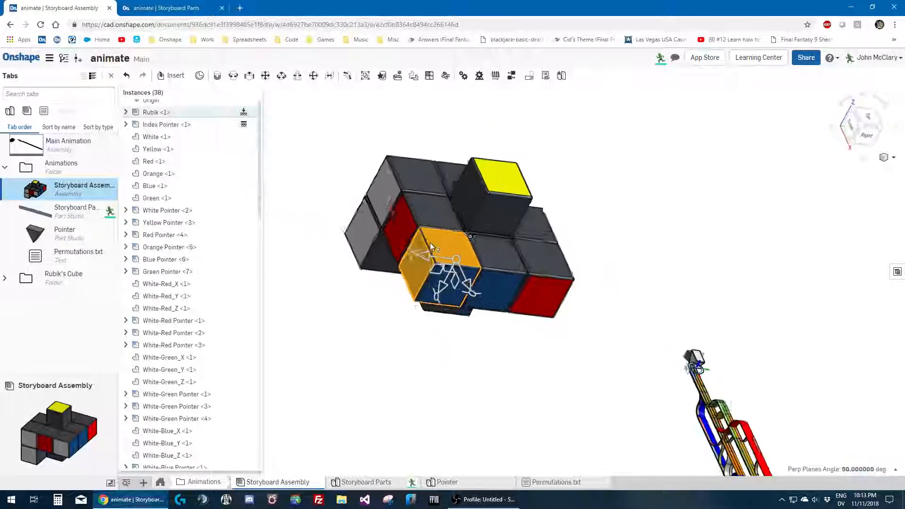
pyautogui.moveTo(430, 242); pyautogui.dragTo(478, 325, button='right')
pyautogui.scroll(3, 456, 305)
pyautogui.click(456, 308)
pyautogui.click(486, 282)
pyautogui.moveTo(480, 279); pyautogui.dragTo(528, 291, button='right')
pyautogui.scroll(-4, 466, 316)
pyautogui.scroll(2, 520, 312)
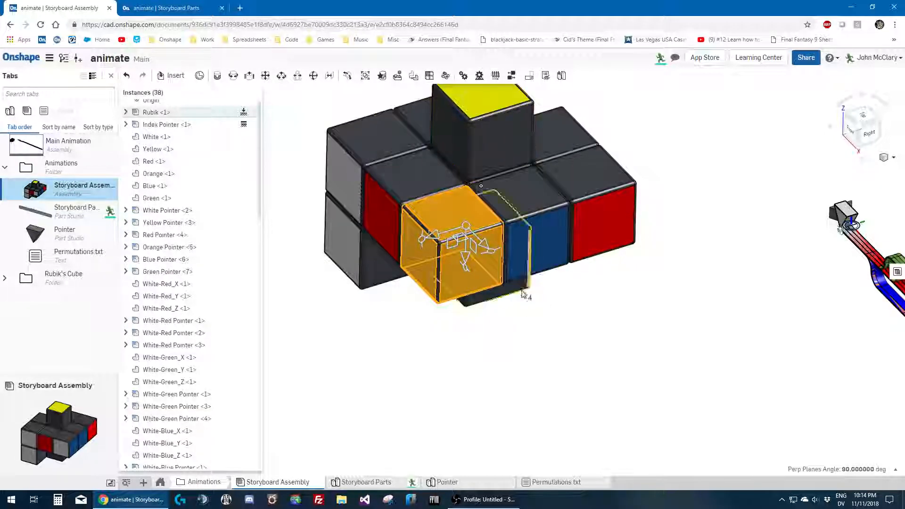
pyautogui.moveTo(507, 320); pyautogui.dragTo(519, 339, button='right')
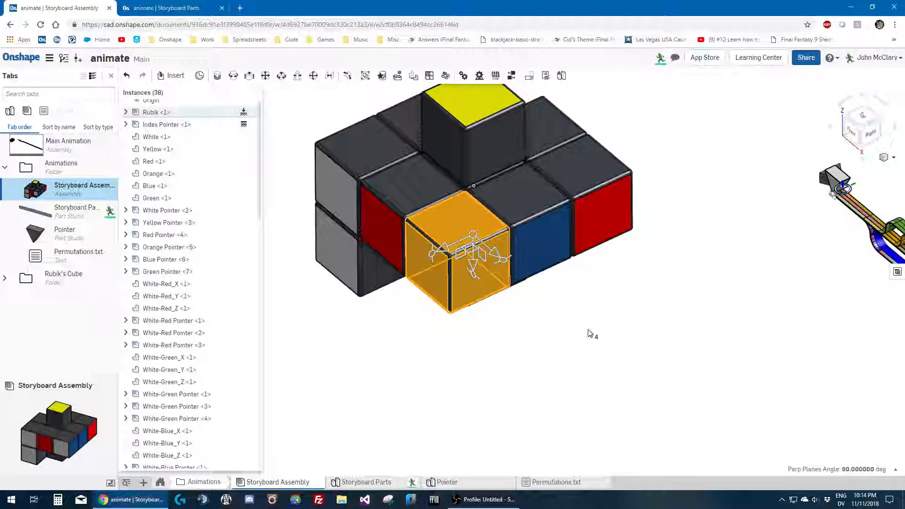
pyautogui.scroll(-3, 577, 341)
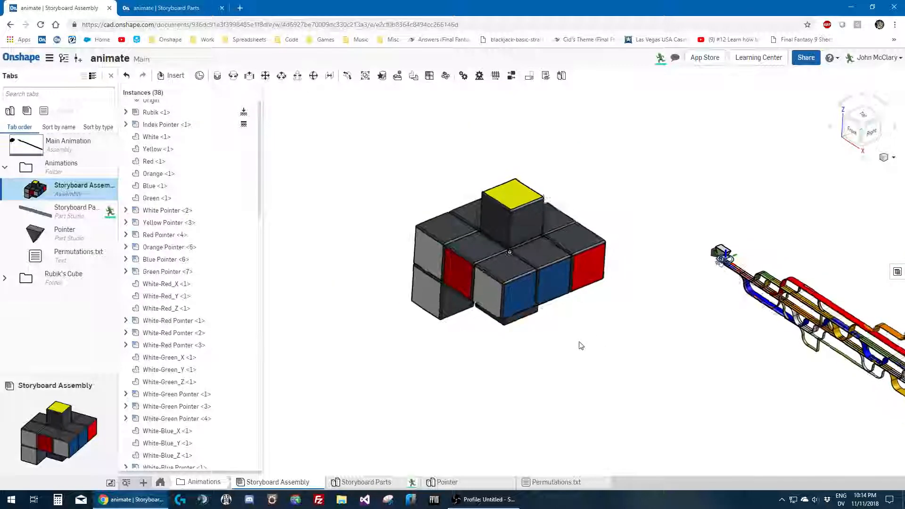
pyautogui.scroll(3, 448, 320)
pyautogui.scroll(-3, 487, 365)
pyautogui.moveTo(487, 366); pyautogui.dragTo(568, 363, button='right')
# Inspect the two vertical segments of the olive-coloured tracks by selecting them, and clear the selection
pyautogui.scroll(6, 697, 418)
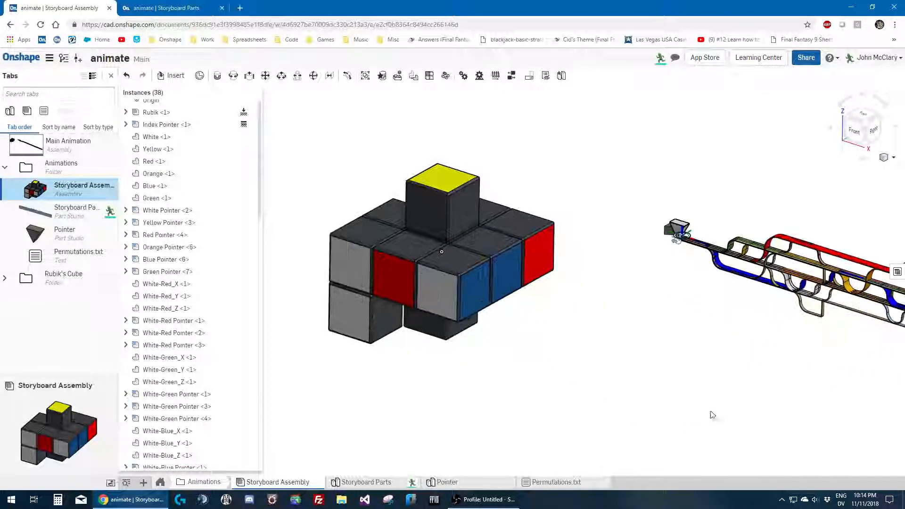
pyautogui.scroll(3, 828, 300)
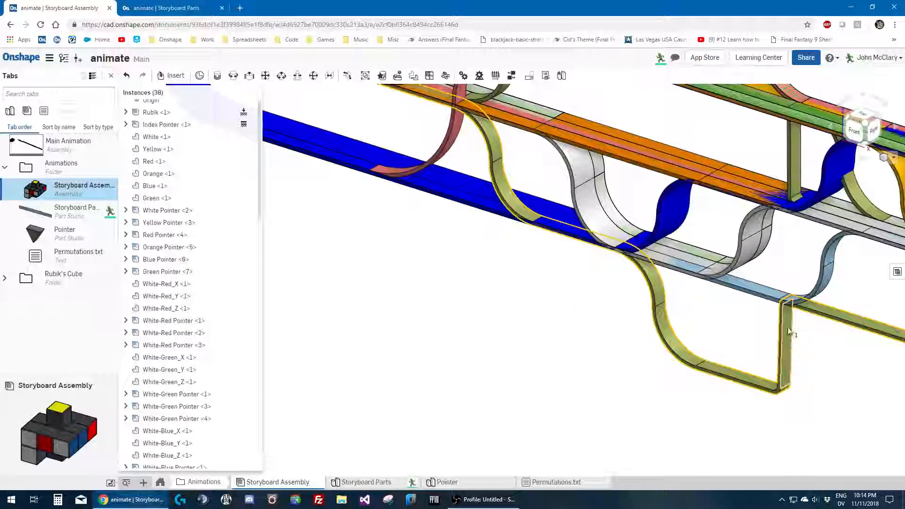
pyautogui.click(788, 343)
pyautogui.click(794, 172)
pyautogui.scroll(-3, 665, 330)
pyautogui.moveTo(645, 342); pyautogui.dragTo(622, 370, button='right')
pyautogui.click(622, 372)
pyautogui.scroll(-6, 623, 368)
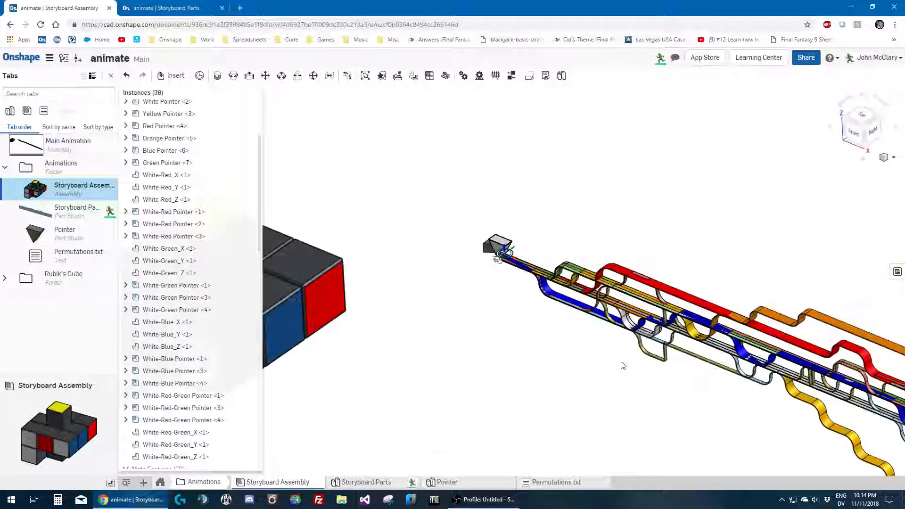
# Compare the cube with the start of the tracks, and briefly select the block carrying the yellow face
pyautogui.scroll(-3, 623, 364)
pyautogui.scroll(2, 444, 400)
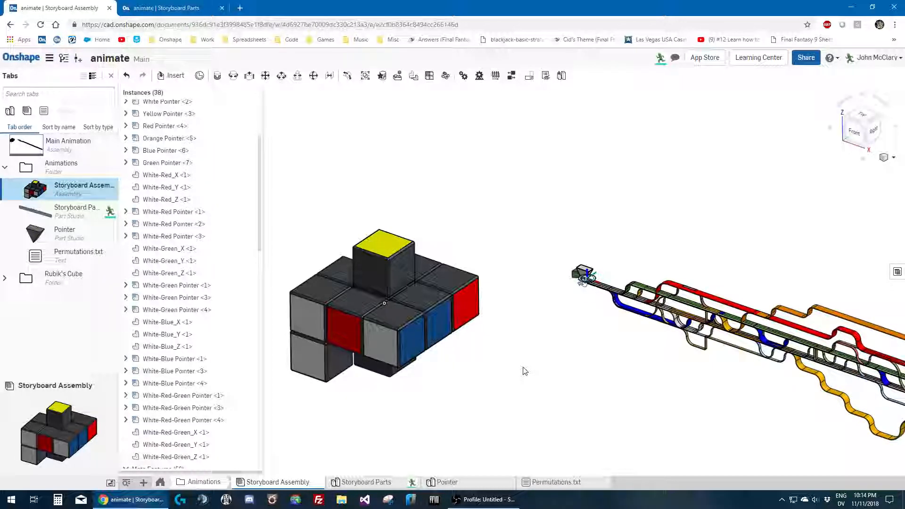
pyautogui.scroll(4, 663, 333)
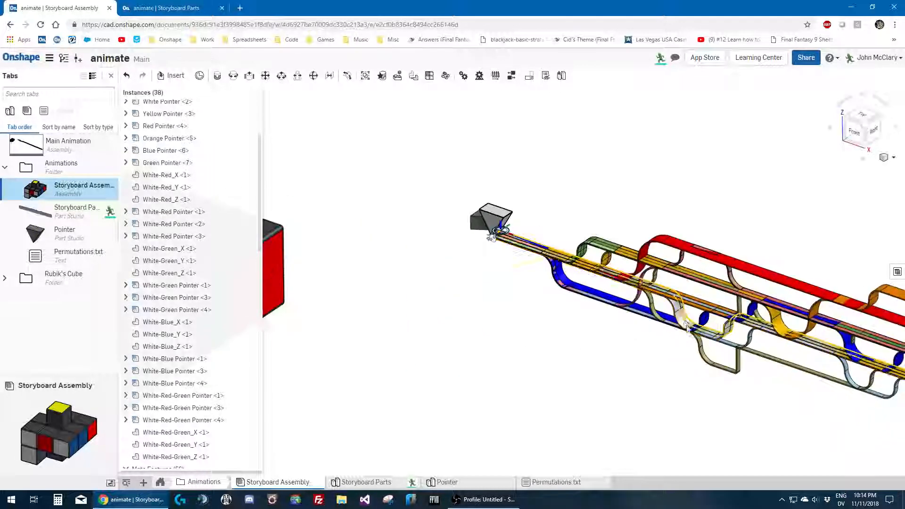
pyautogui.scroll(-2, 707, 330)
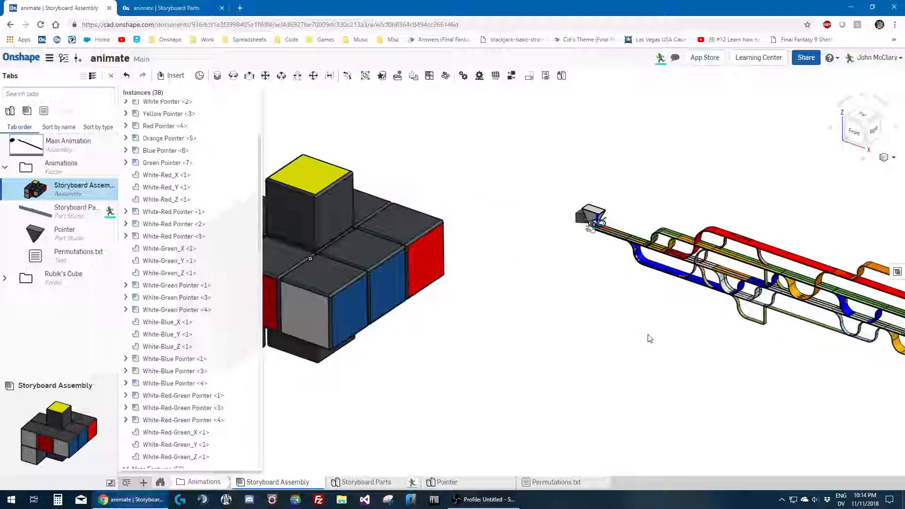
pyautogui.scroll(-2, 648, 335)
pyautogui.scroll(2, 526, 350)
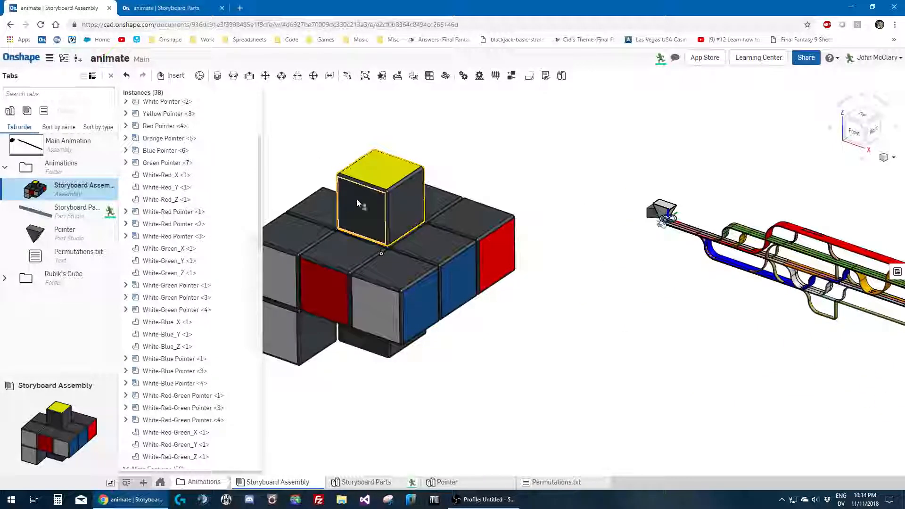
pyautogui.click(356, 199)
pyautogui.click(629, 258)
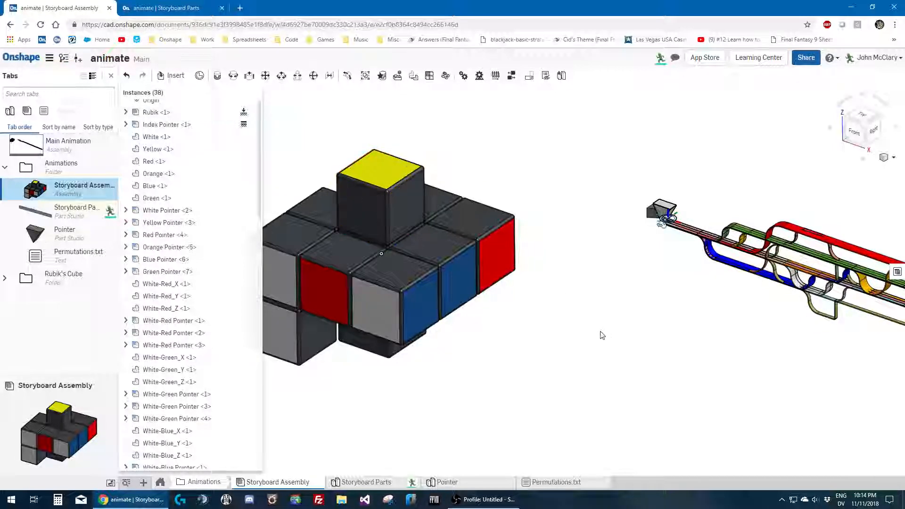
# Examine the bends and vertical jumps along the full set of storyboard tracks
pyautogui.scroll(-2, 605, 335)
pyautogui.scroll(5, 619, 343)
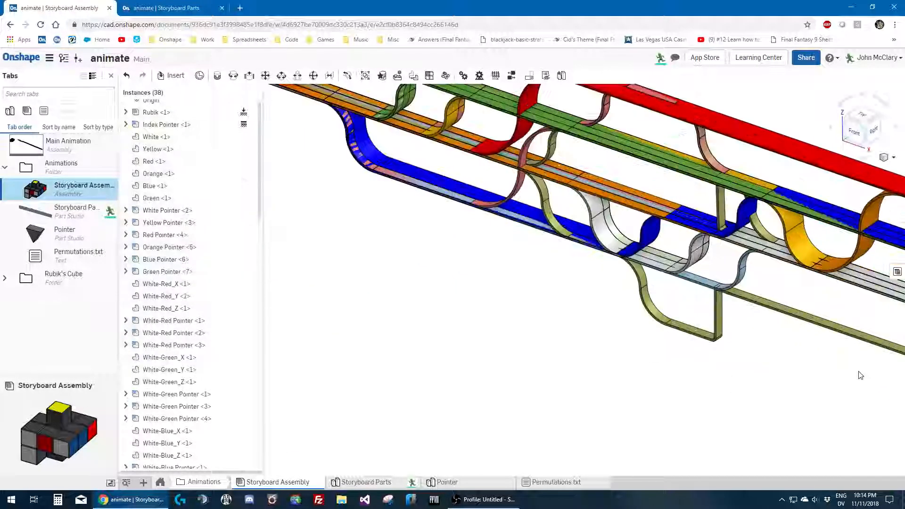
pyautogui.scroll(-6, 753, 273)
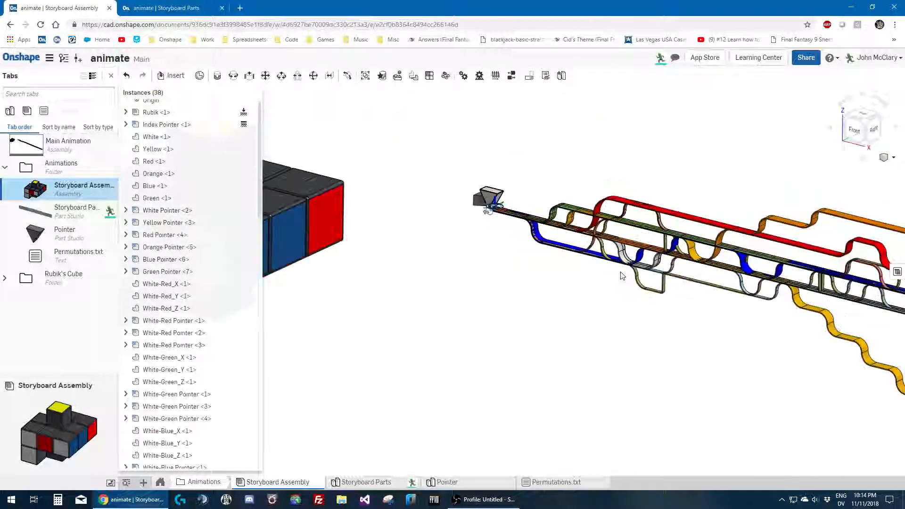
pyautogui.scroll(3, 856, 325)
pyautogui.scroll(-1, 855, 327)
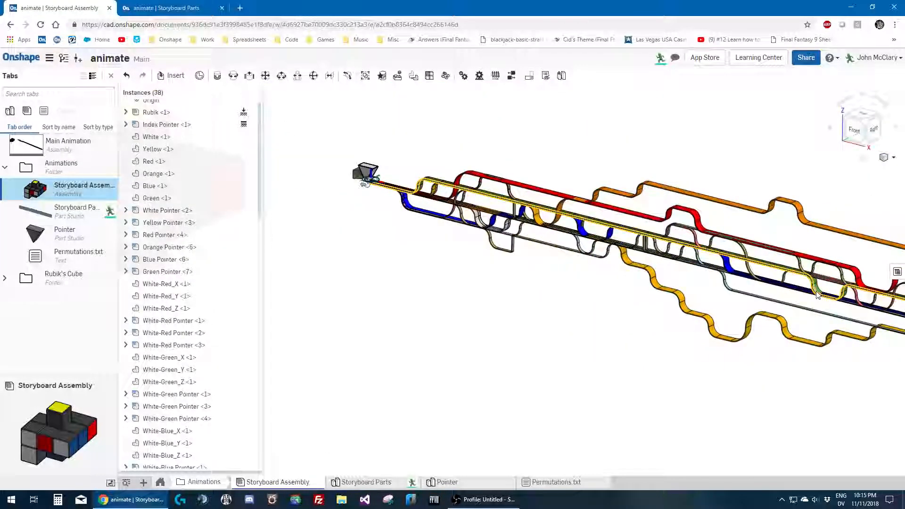
pyautogui.scroll(-3, 800, 296)
pyautogui.scroll(1, 355, 258)
# Select the dark side and white front faces of the lower corner block in turn to inspect its orientation, clearing each selection
pyautogui.click(361, 282)
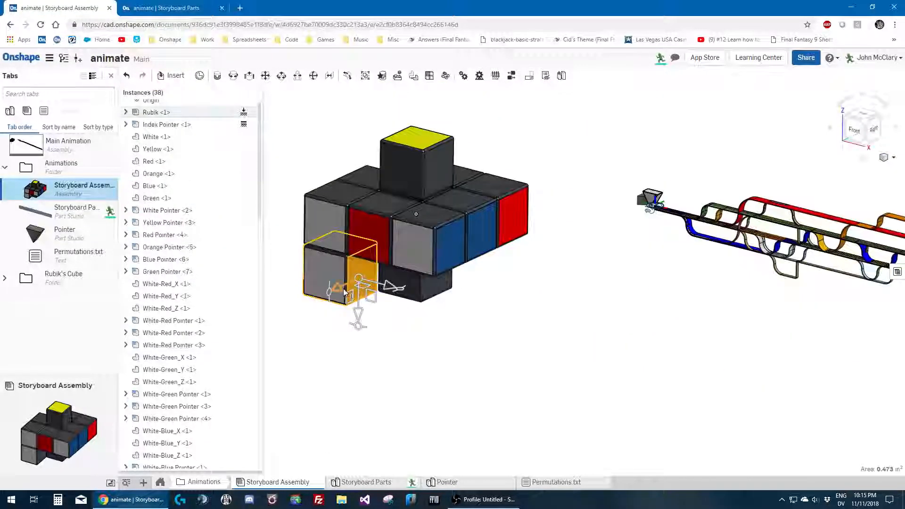
pyautogui.press('space')
pyautogui.click(338, 279)
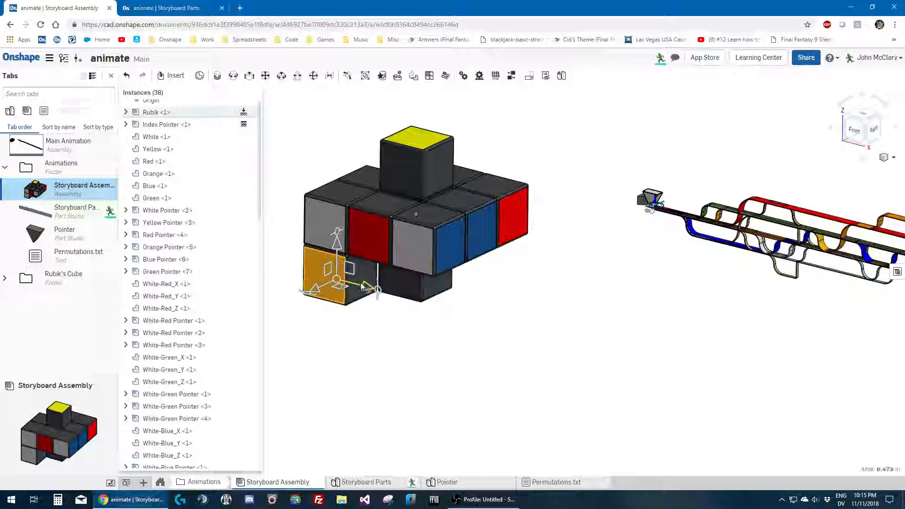
pyautogui.press('space')
pyautogui.click(360, 282)
pyautogui.press('space')
pyautogui.scroll(-2, 502, 311)
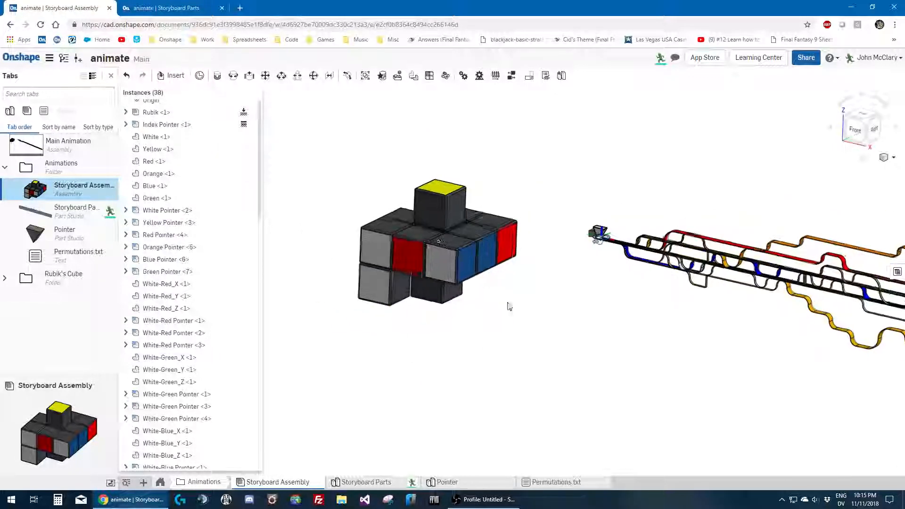
pyautogui.scroll(2, 600, 265)
pyautogui.scroll(3, 708, 271)
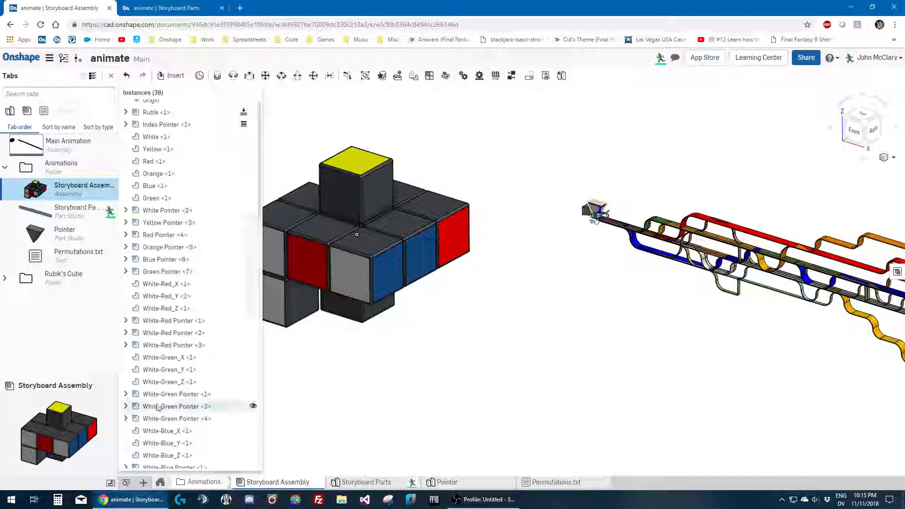
# Open the White Red assembly from the Rubik's Cube folder and inspect its block
pyautogui.click(6, 278)
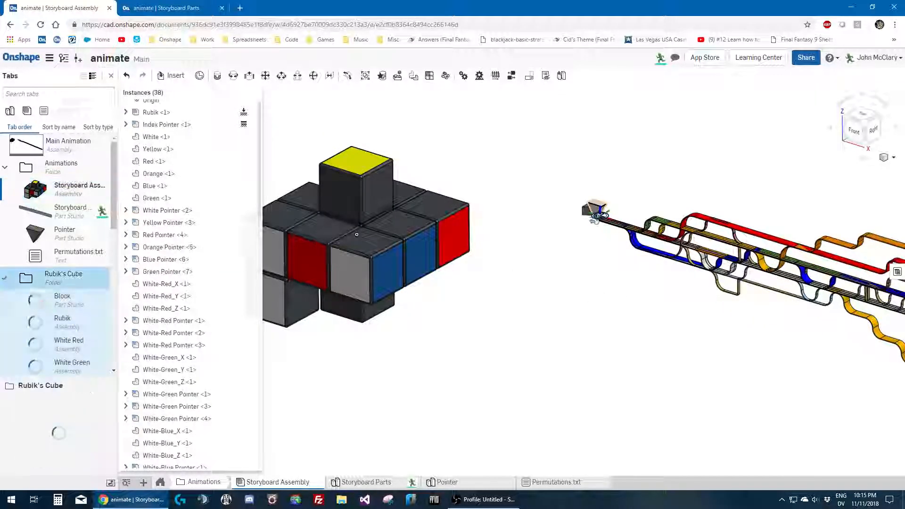
pyautogui.scroll(-3, 61, 300)
pyautogui.click(71, 208)
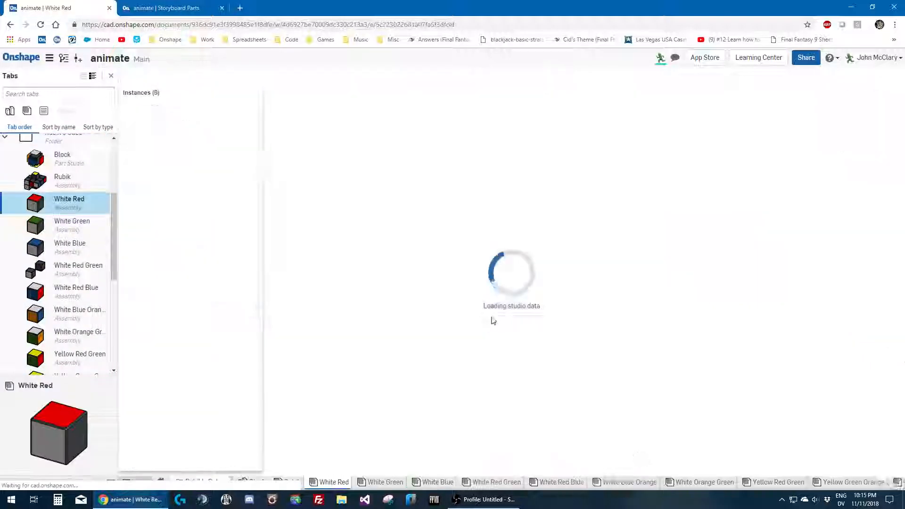
pyautogui.scroll(3, 707, 217)
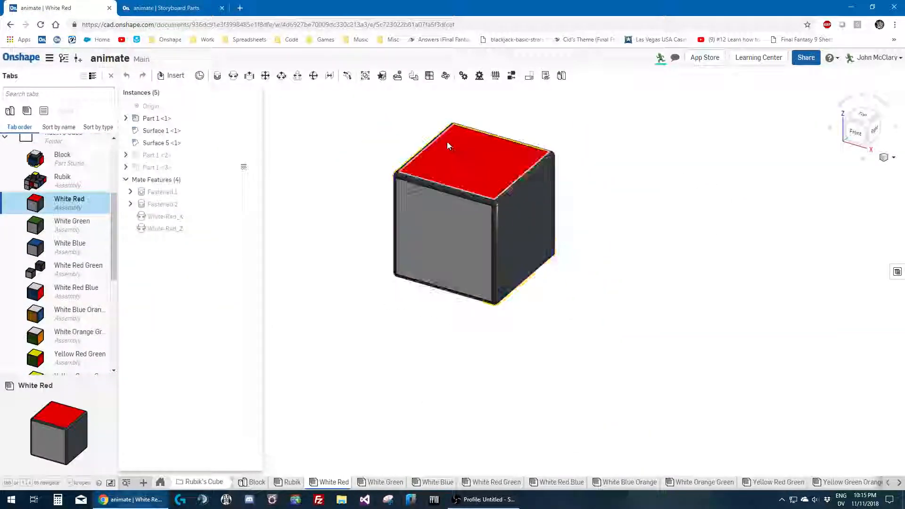
pyautogui.moveTo(448, 145); pyautogui.dragTo(414, 176, button='right')
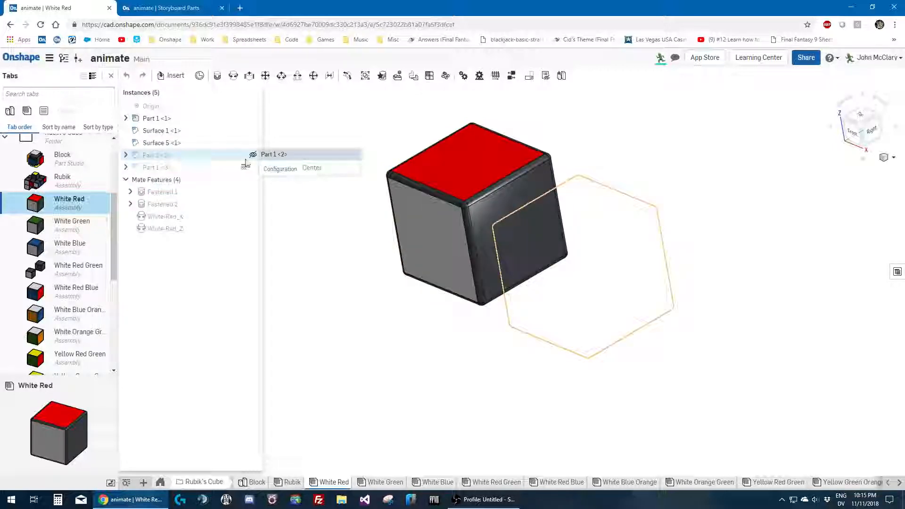
# Show the hidden center blocks Part 1 <2> and Part 1 <3>, and briefly select Part 1 <3> to identify it
pyautogui.click(252, 155)
pyautogui.click(252, 167)
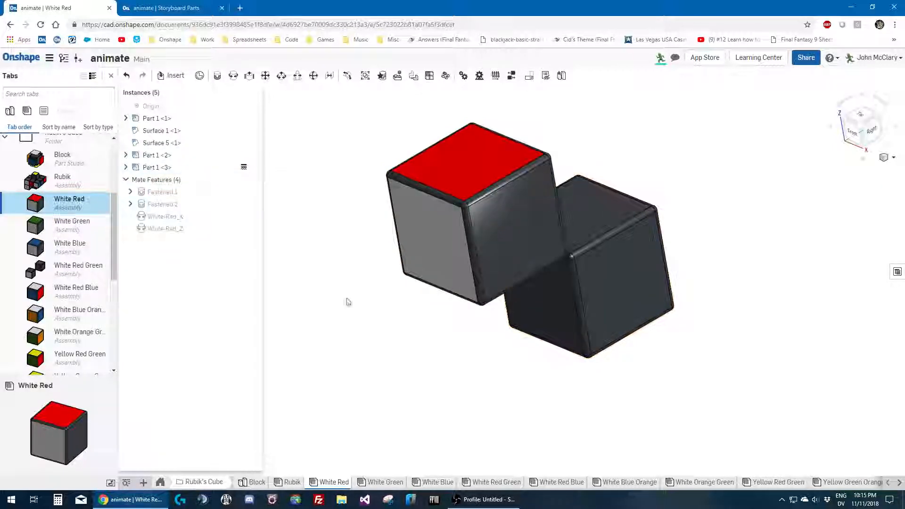
pyautogui.moveTo(385, 340); pyautogui.dragTo(498, 337, button='right')
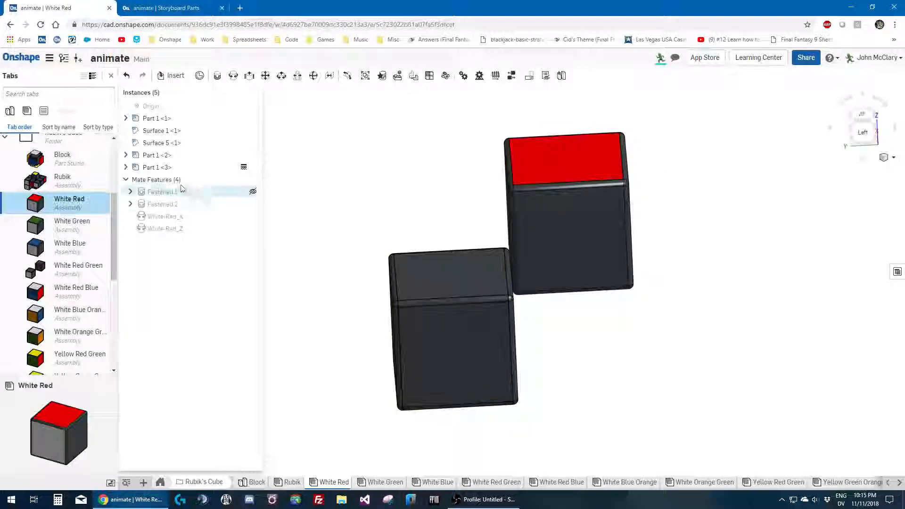
pyautogui.click(177, 168)
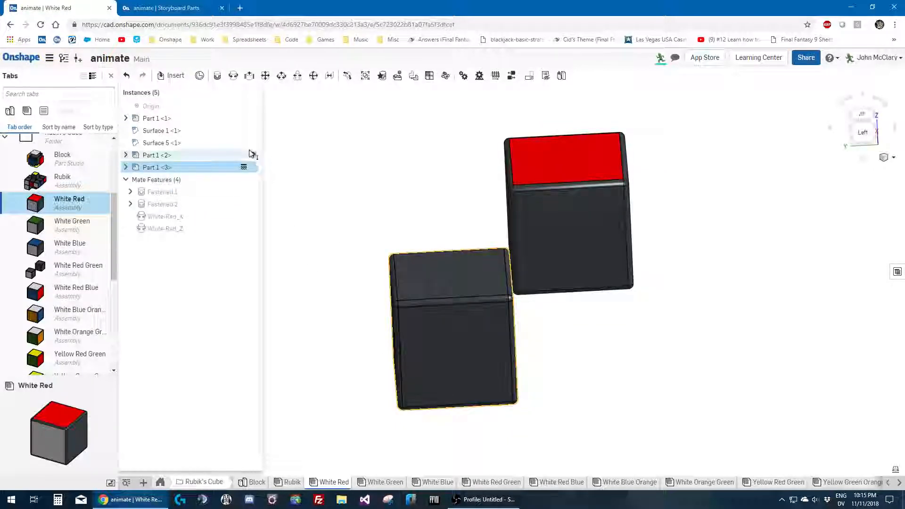
pyautogui.click(349, 175)
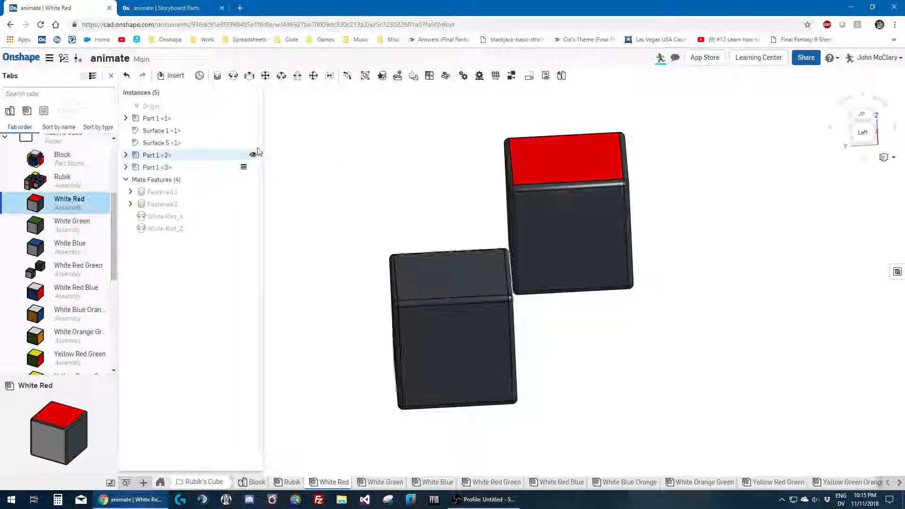
# Hide Part 1 <2> and select Part 1 <3> to single out the remaining center block, clearing the selection
pyautogui.click(253, 154)
pyautogui.moveTo(322, 202); pyautogui.dragTo(353, 202, button='right')
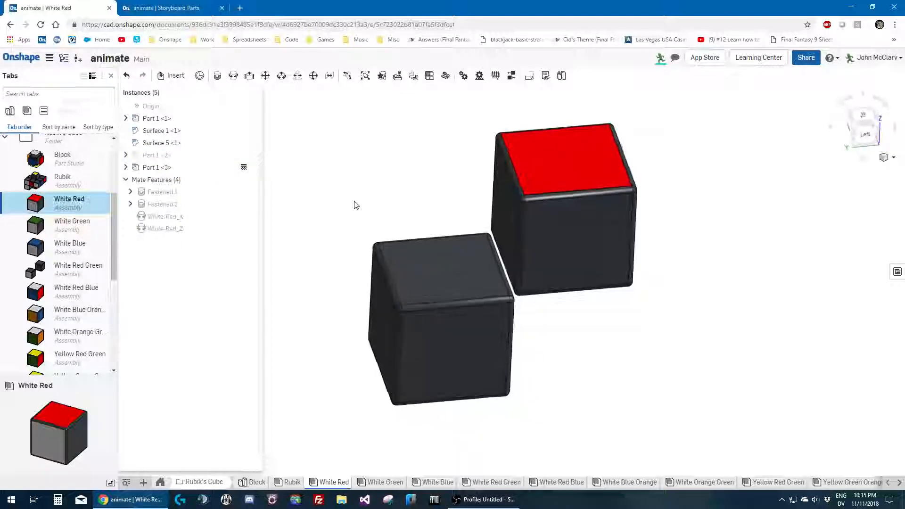
pyautogui.click(191, 166)
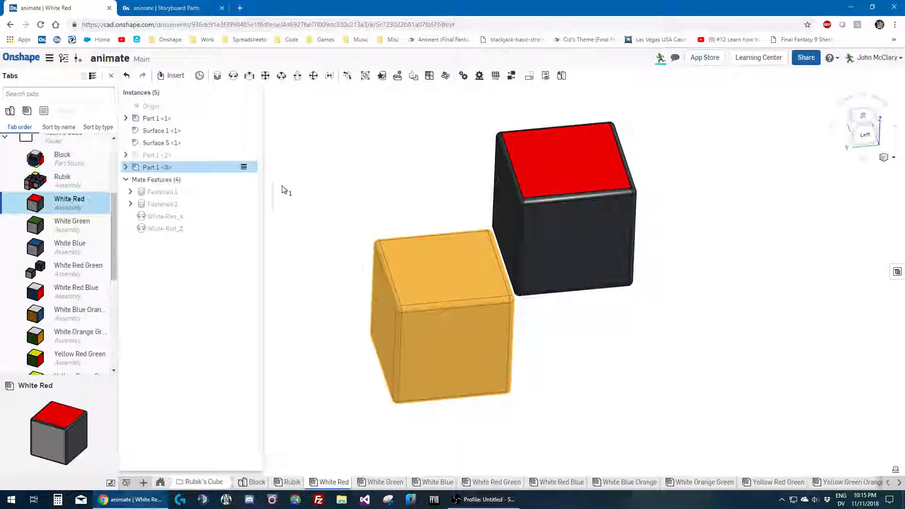
pyautogui.moveTo(249, 171)
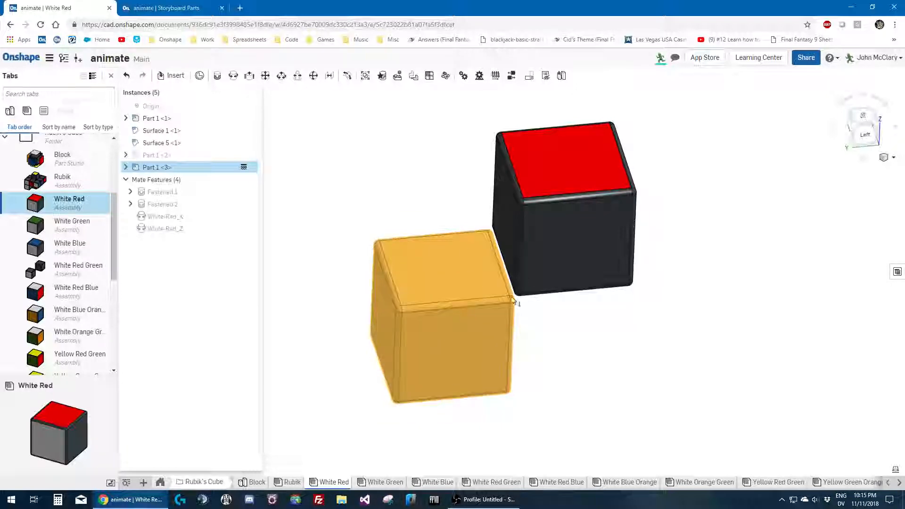
pyautogui.click(395, 198)
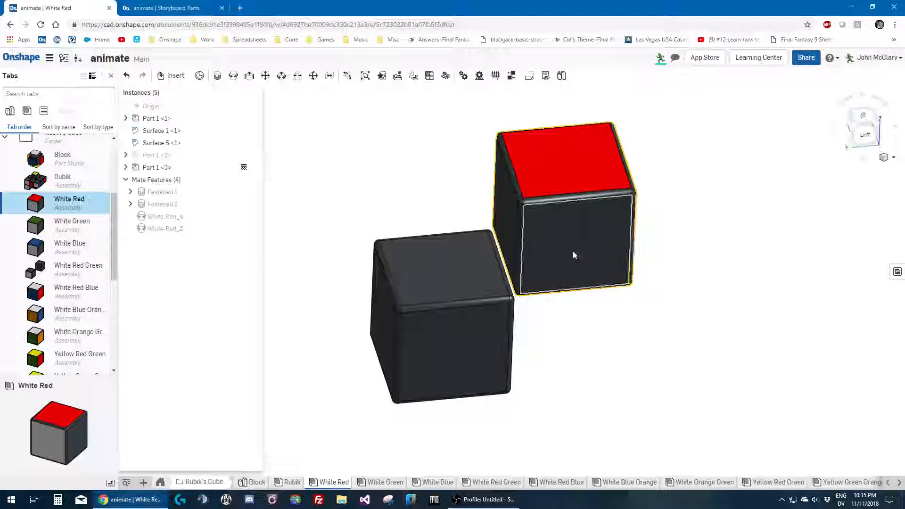
# Rotate the White Red block about its vertical axis from its red face so the white side shows
pyautogui.click(565, 168)
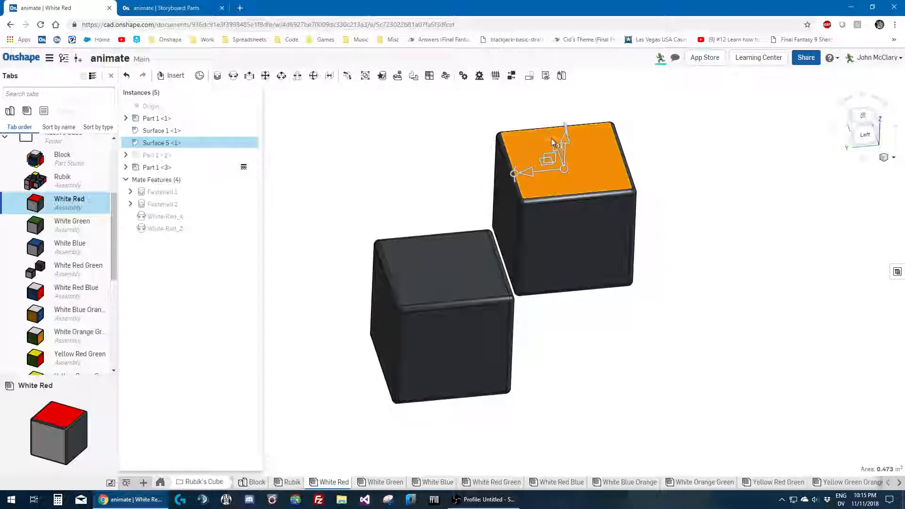
pyautogui.moveTo(551, 138); pyautogui.dragTo(589, 148)
pyautogui.click(374, 151)
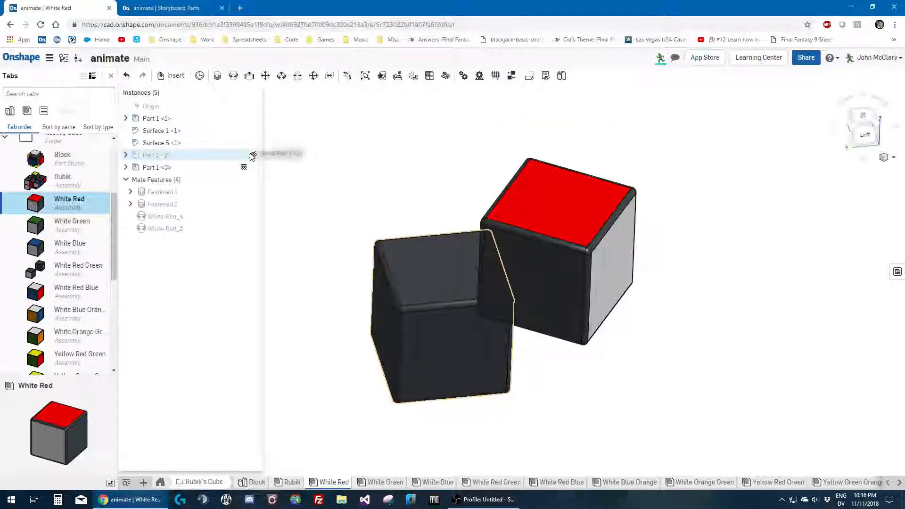
# Show Part 1 <2> again and rotate the red-topped block from its dark side face, using an angle of 35 degrees
pyautogui.click(253, 156)
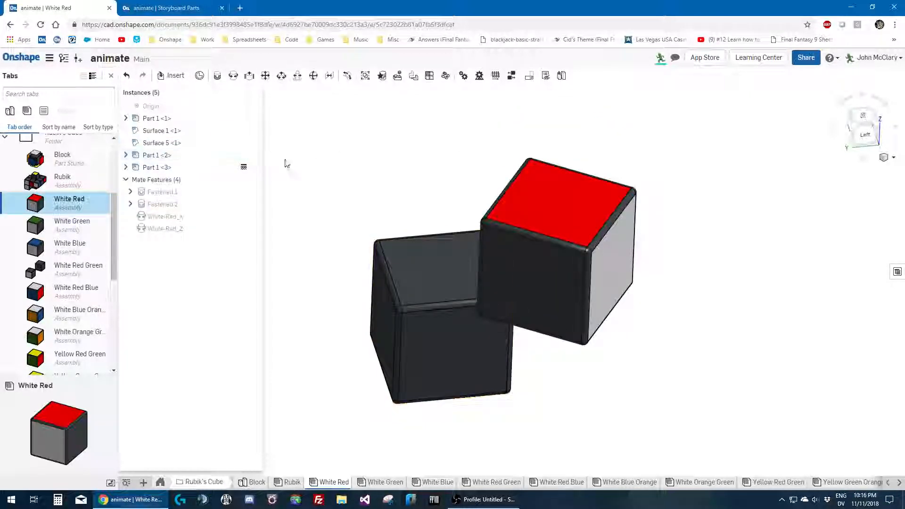
pyautogui.moveTo(384, 185); pyautogui.dragTo(403, 204, button='right')
pyautogui.click(556, 277)
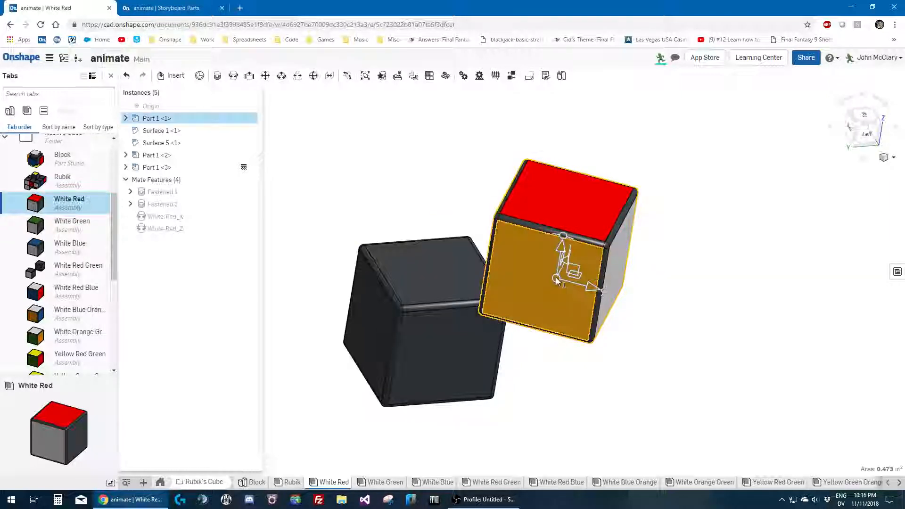
pyautogui.moveTo(608, 289); pyautogui.dragTo(653, 264)
pyautogui.write('35')
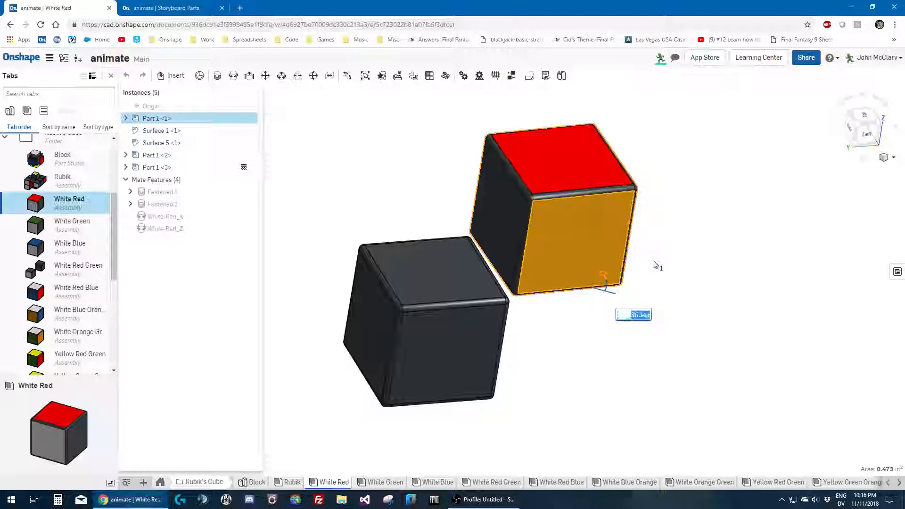
pyautogui.press('Return')
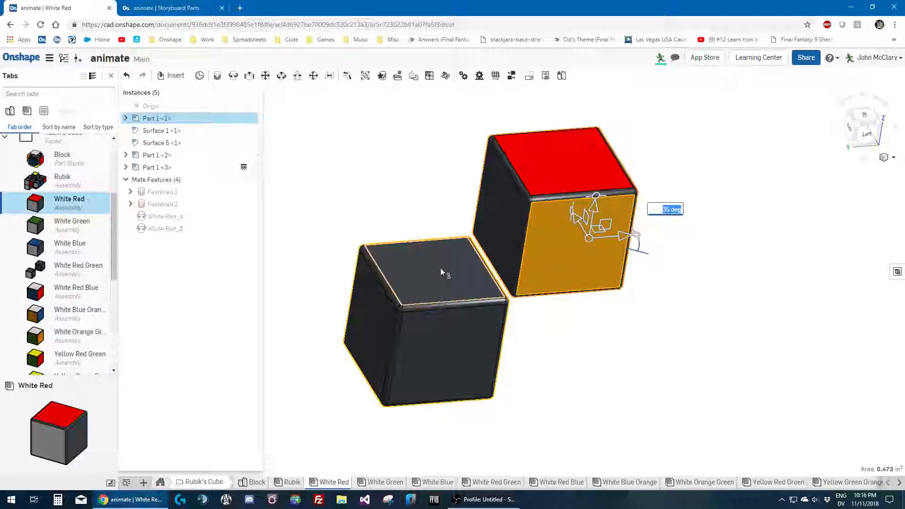
pyautogui.click(601, 321)
# Tilt the red-topped block from its dark side face, trying rotations of about 35 and 20 degrees
pyautogui.click(574, 239)
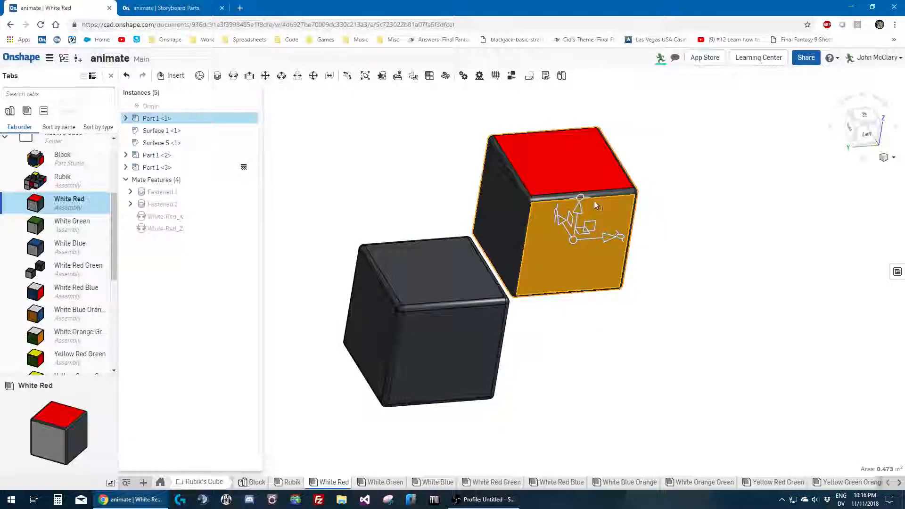
pyautogui.moveTo(546, 232); pyautogui.dragTo(548, 247)
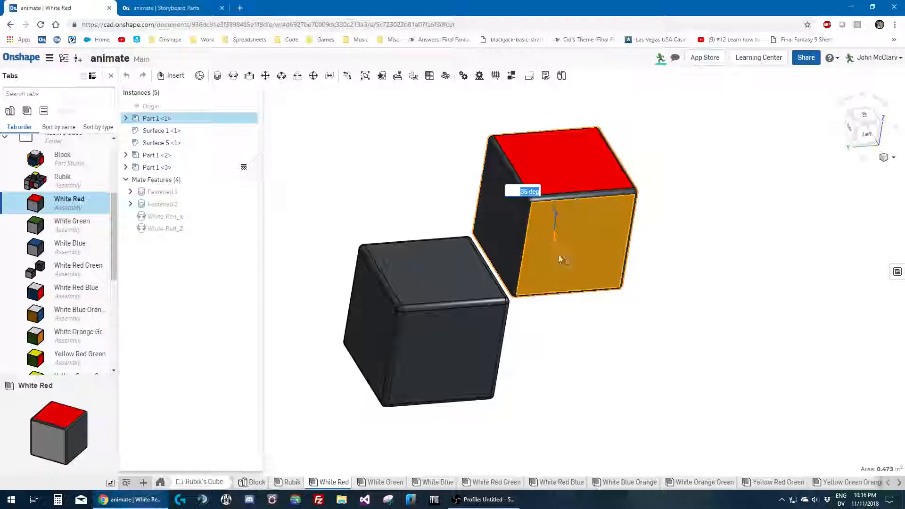
pyautogui.click(579, 335)
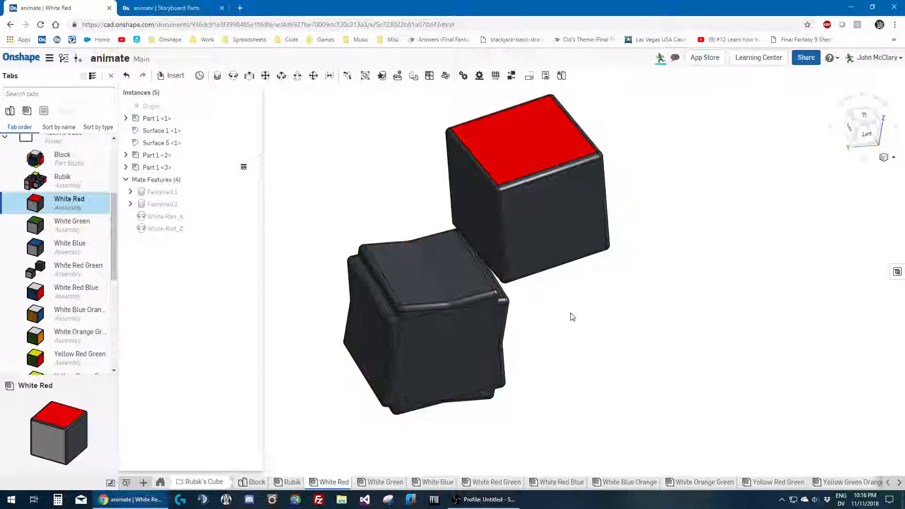
pyautogui.click(527, 235)
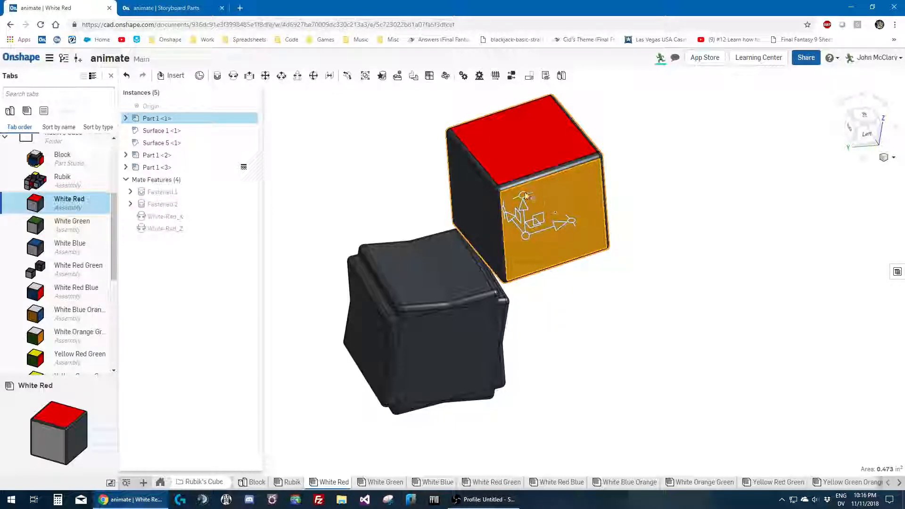
pyautogui.moveTo(525, 195); pyautogui.dragTo(490, 199)
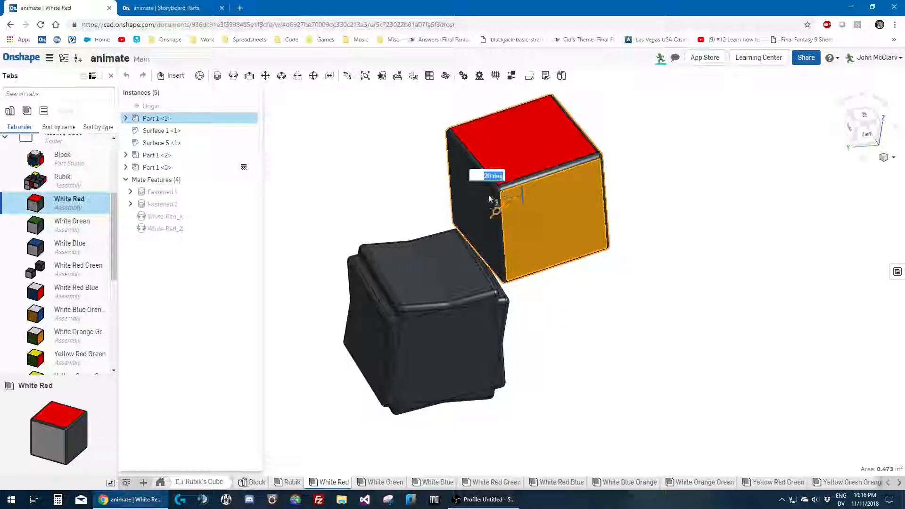
pyautogui.click(567, 375)
# Examine the overlapping center blocks by selecting faces of Part 1 <2> and Part 1 <3> to compare their orientation
pyautogui.moveTo(570, 377); pyautogui.dragTo(571, 330, button='right')
pyautogui.scroll(5, 355, 398)
pyautogui.moveTo(522, 431); pyautogui.dragTo(460, 259, button='right')
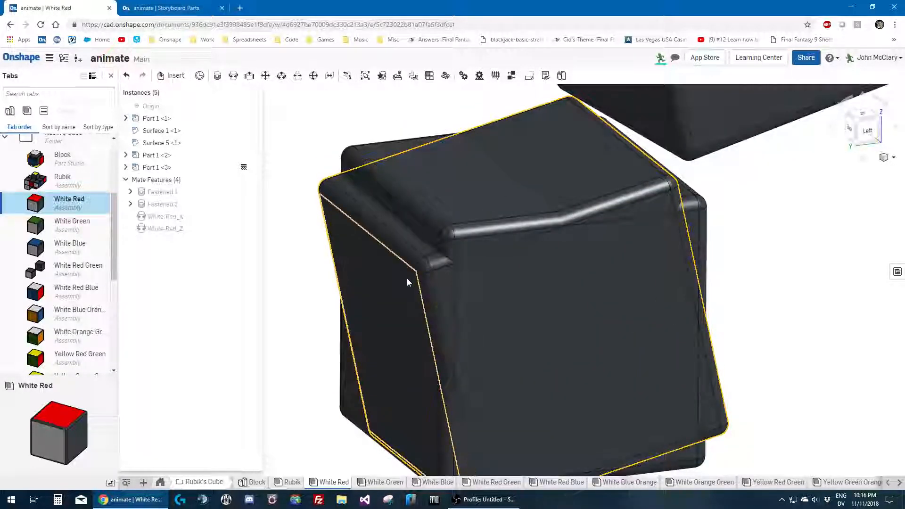
pyautogui.click(407, 279)
pyautogui.scroll(-3, 376, 275)
pyautogui.click(420, 219)
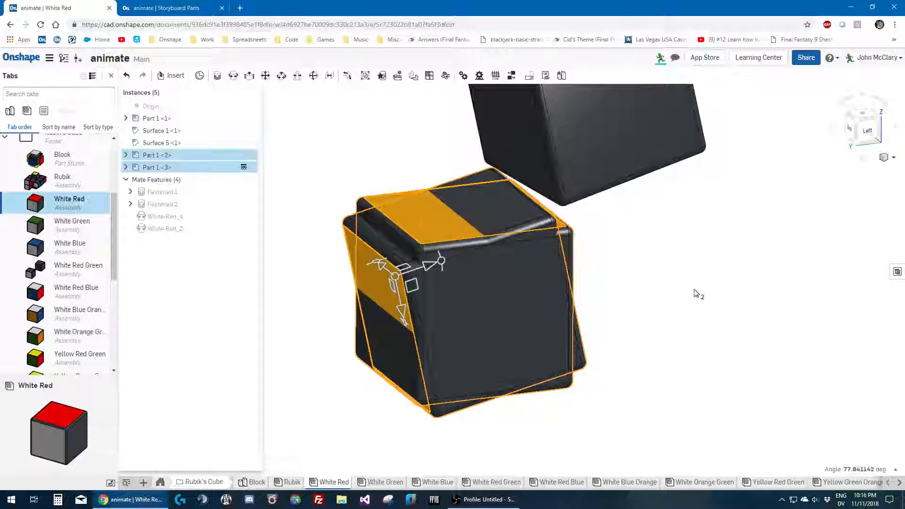
pyautogui.click(697, 294)
pyautogui.click(431, 229)
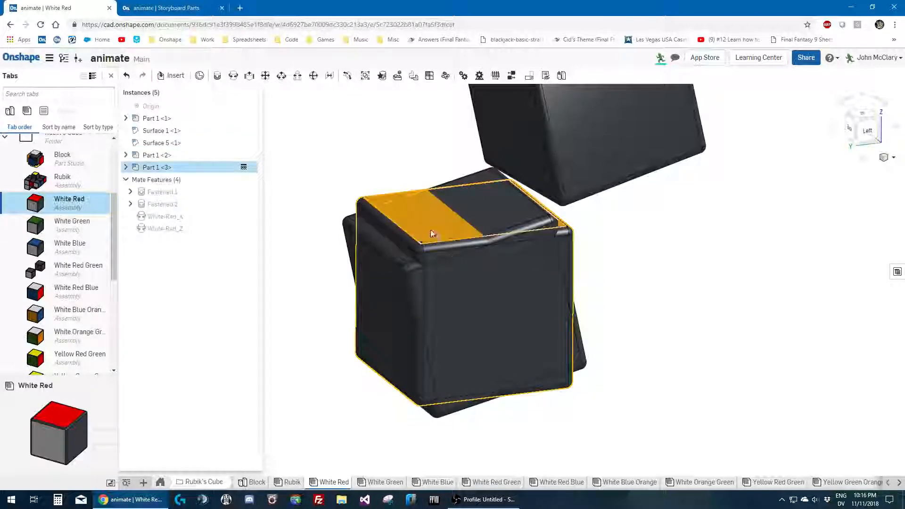
pyautogui.click(702, 296)
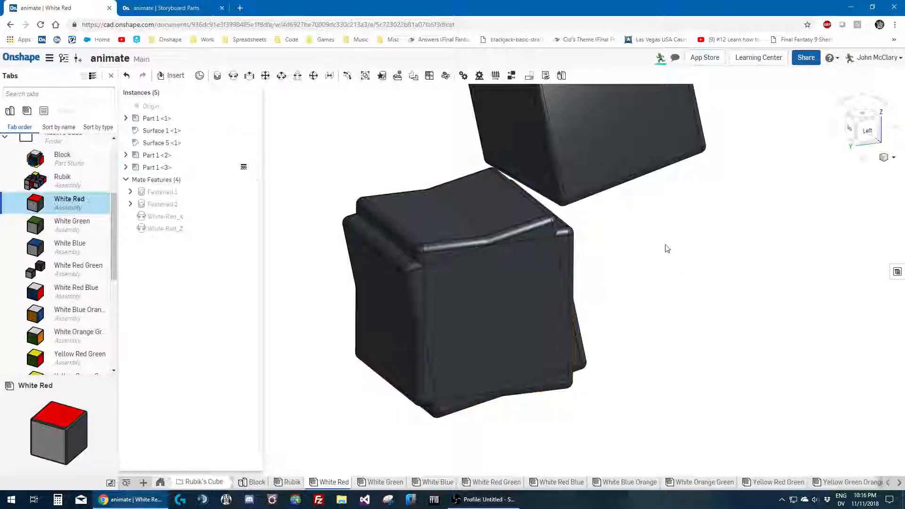
pyautogui.scroll(-2, 665, 245)
# Select the red-topped block's dark side face together with the side face of Part 1 <2> to compare their tilt, clearing the selection
pyautogui.click(610, 150)
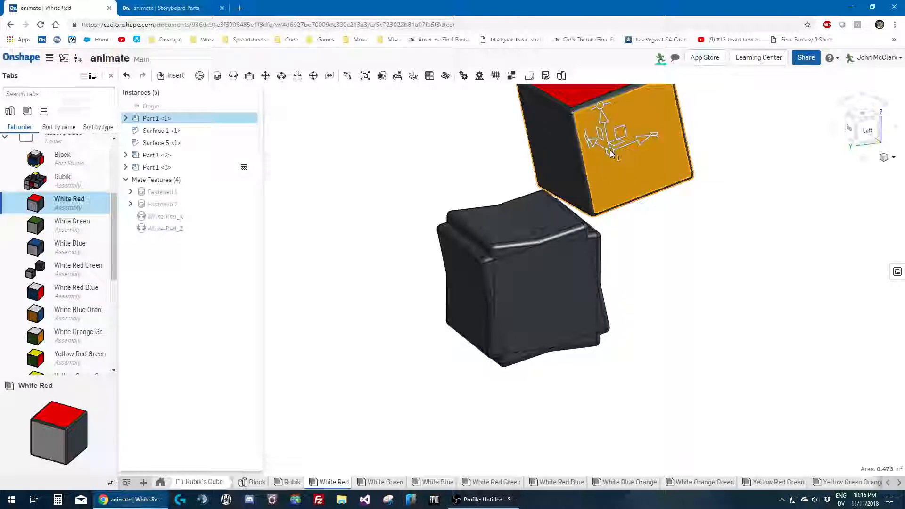
pyautogui.click(586, 131)
pyautogui.moveTo(600, 112); pyautogui.dragTo(617, 115)
pyautogui.click(462, 271)
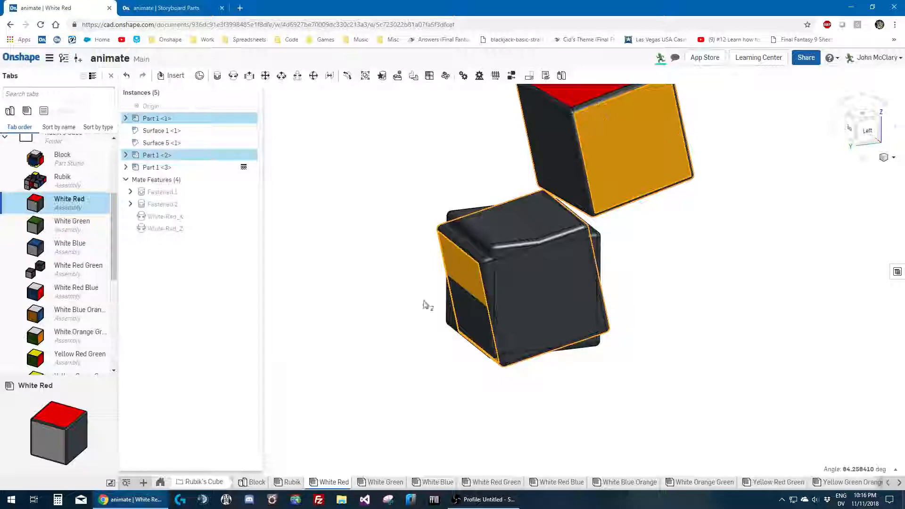
pyautogui.scroll(3, 487, 237)
pyautogui.scroll(-4, 466, 271)
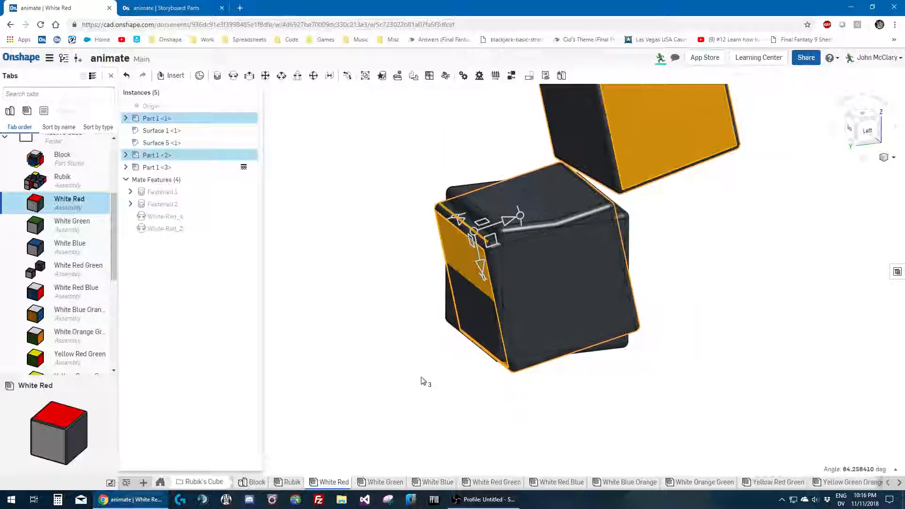
pyautogui.click(423, 380)
pyautogui.scroll(-3, 451, 362)
pyautogui.scroll(1, 585, 221)
pyautogui.scroll(1, 586, 225)
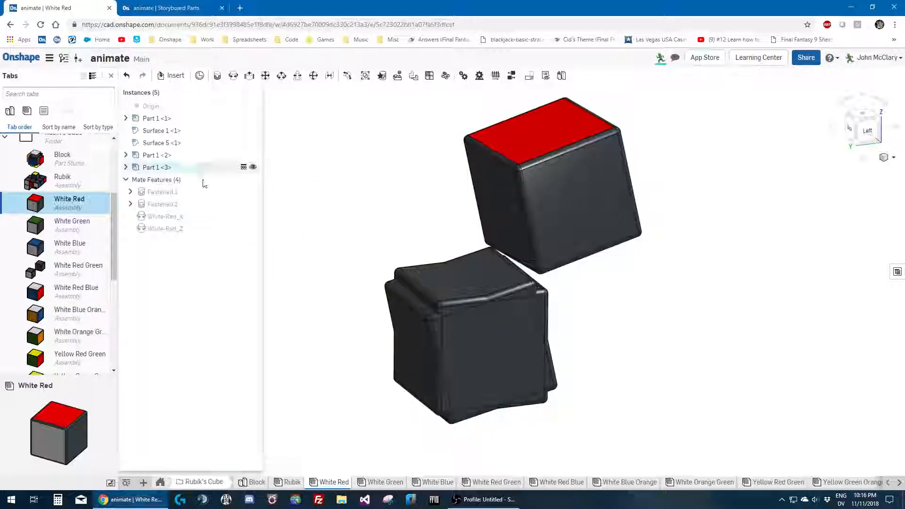
# Reset the White-Red_X and White-Red_Z mates of the White Red assembly
pyautogui.rightClick(375, 213)
pyautogui.rightClick(182, 216)
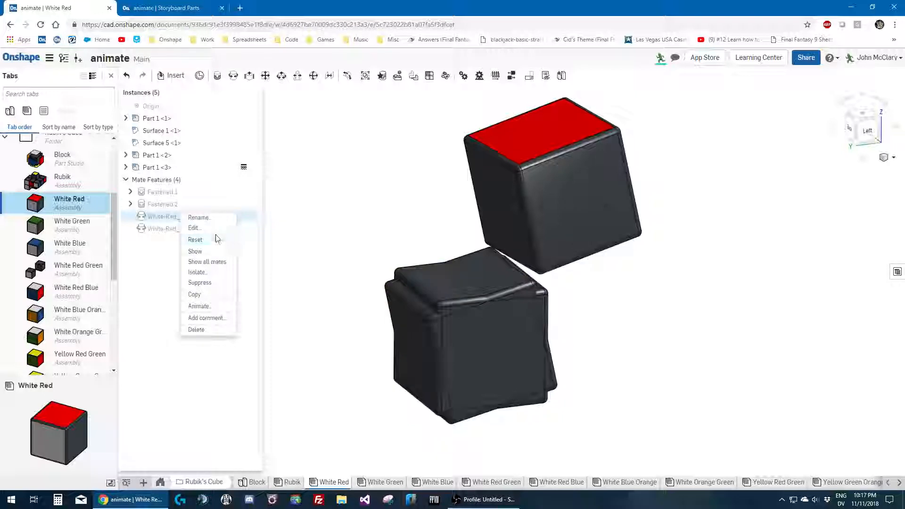
pyautogui.click(195, 239)
pyautogui.rightClick(174, 228)
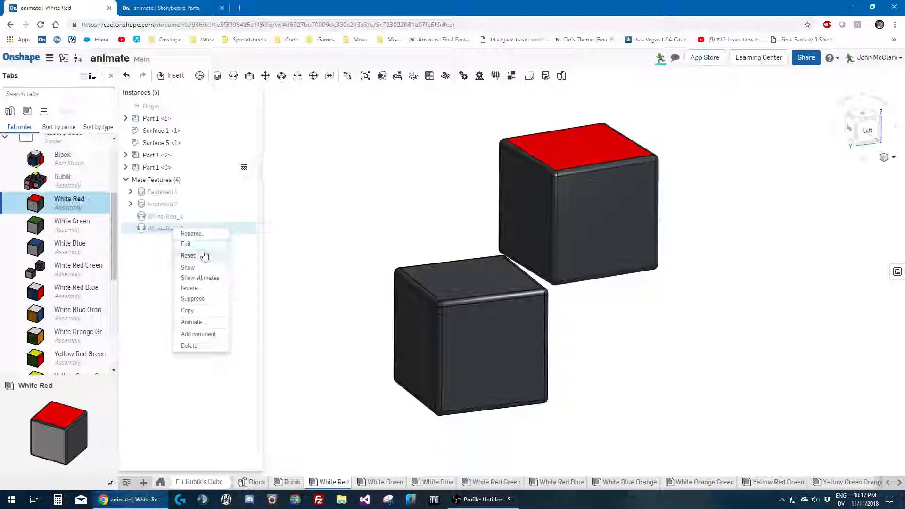
pyautogui.click(188, 256)
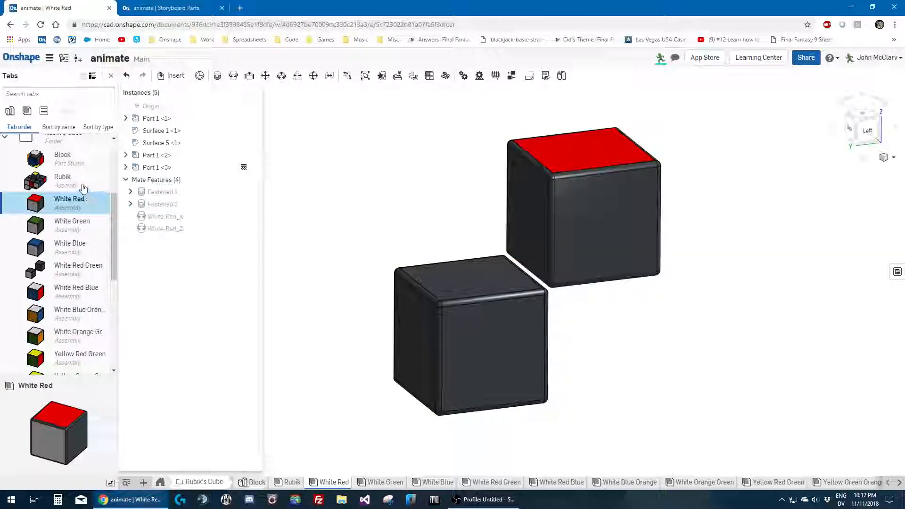
# Open the Rubik assembly and try to reset the White-Red-Green_Y mate and the selected mates from Blue through White-Blue_Y
pyautogui.click(62, 178)
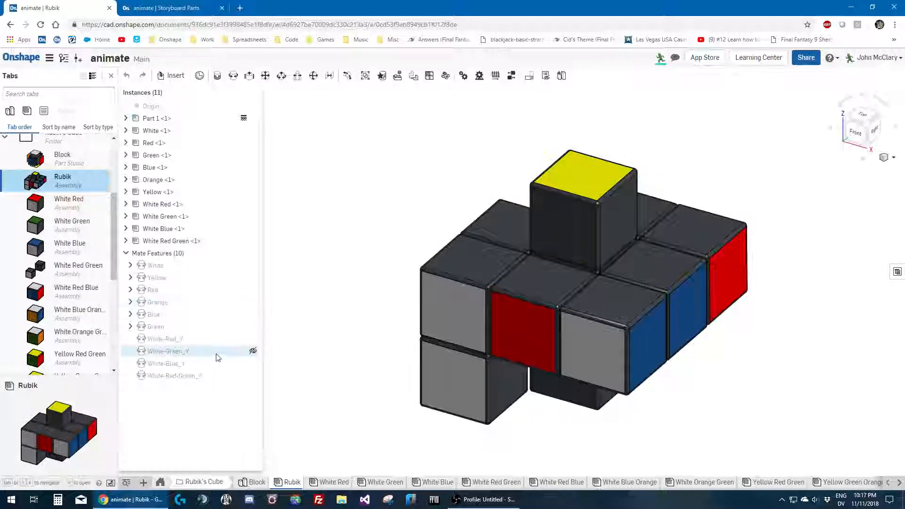
pyautogui.rightClick(176, 378)
pyautogui.click(195, 275)
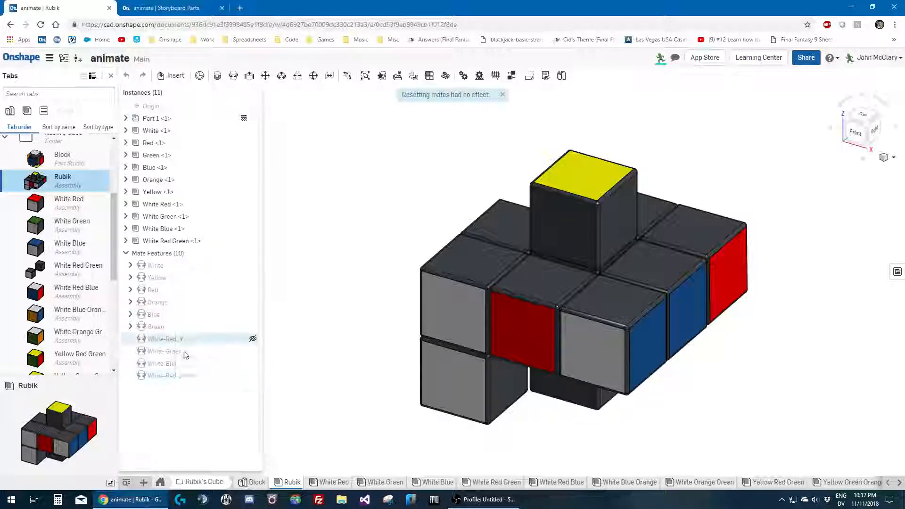
pyautogui.rightClick(181, 373)
pyautogui.rightClick(175, 363)
pyautogui.click(189, 390)
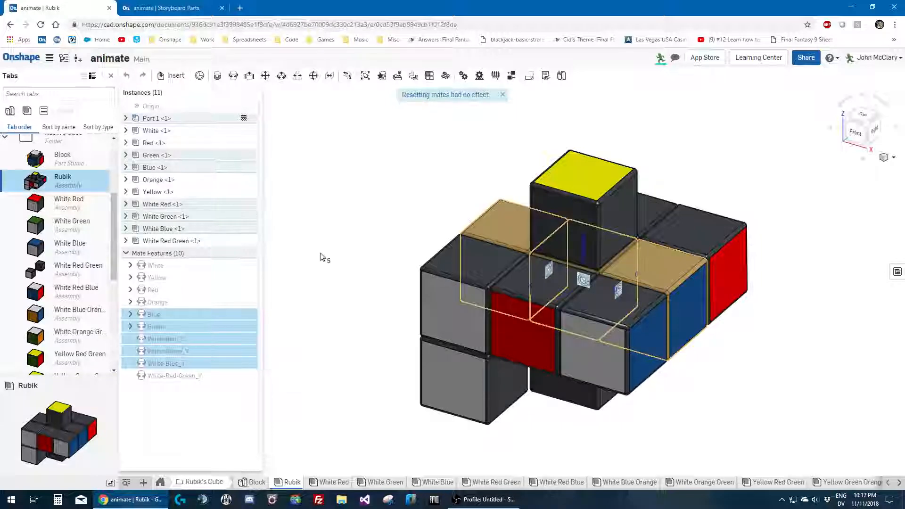
# Try to reset the White-Red-Green_X and White-Red-Green_Z mates inside the White Red Green <1> subassembly
pyautogui.click(126, 241)
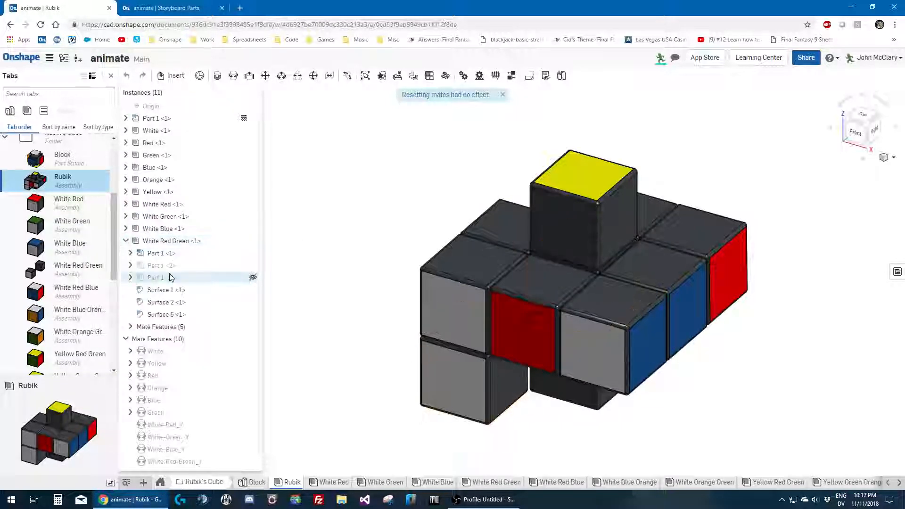
pyautogui.click(131, 327)
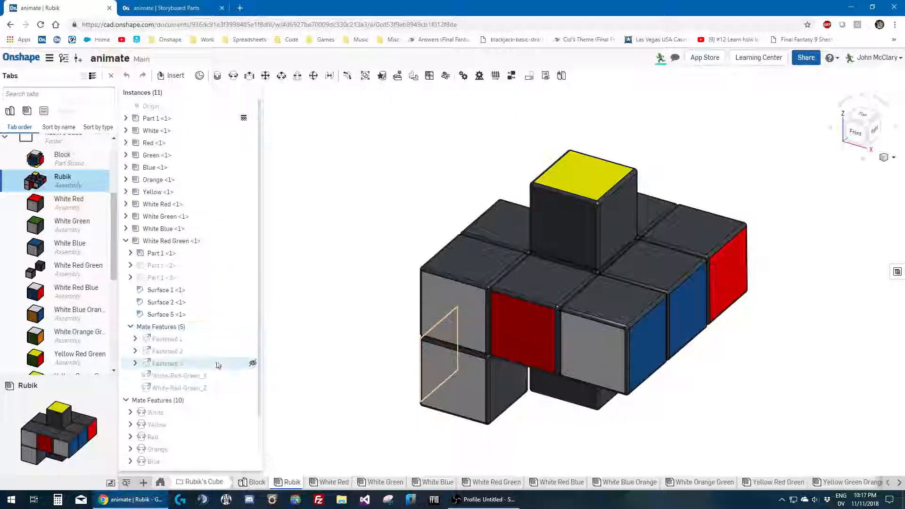
pyautogui.click(211, 388)
pyautogui.click(203, 377)
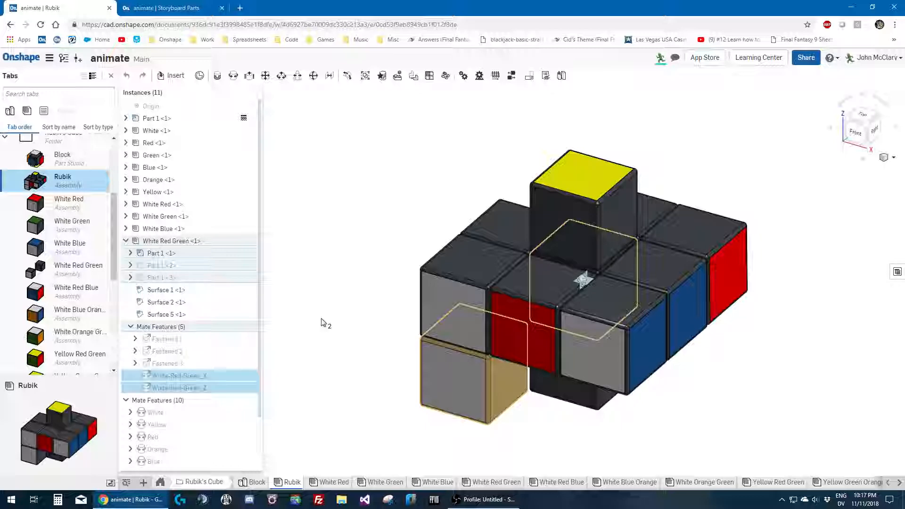
pyautogui.rightClick(229, 375)
pyautogui.click(241, 379)
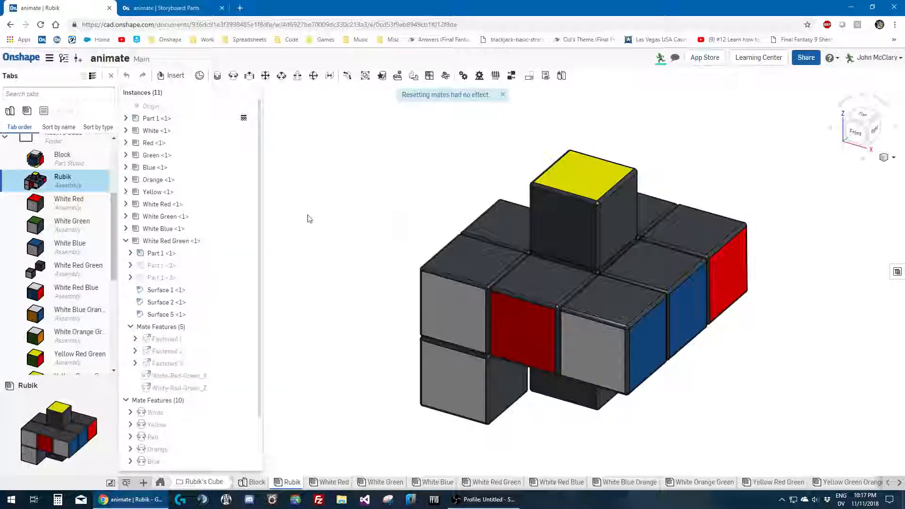
# Duplicate the White Blue assembly and rename the copy as Blue Red
pyautogui.click(65, 245)
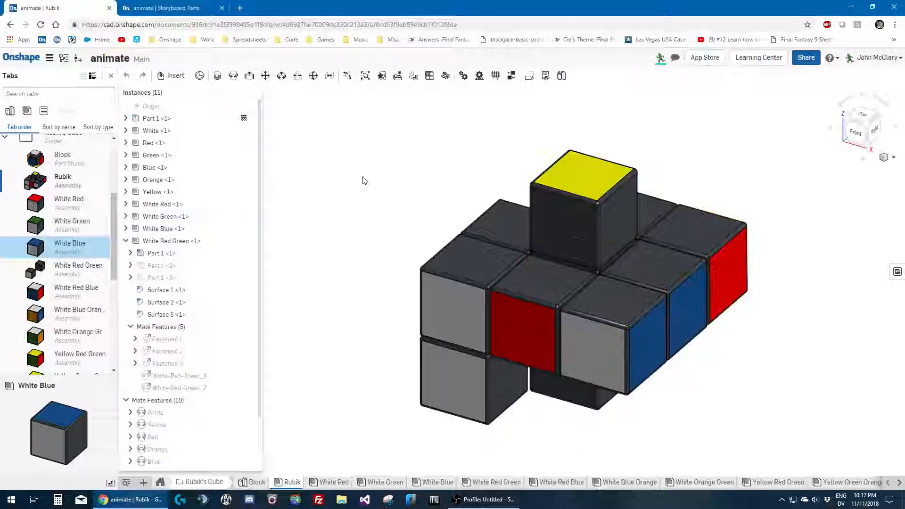
pyautogui.moveTo(606, 312); pyautogui.dragTo(501, 359, button='right')
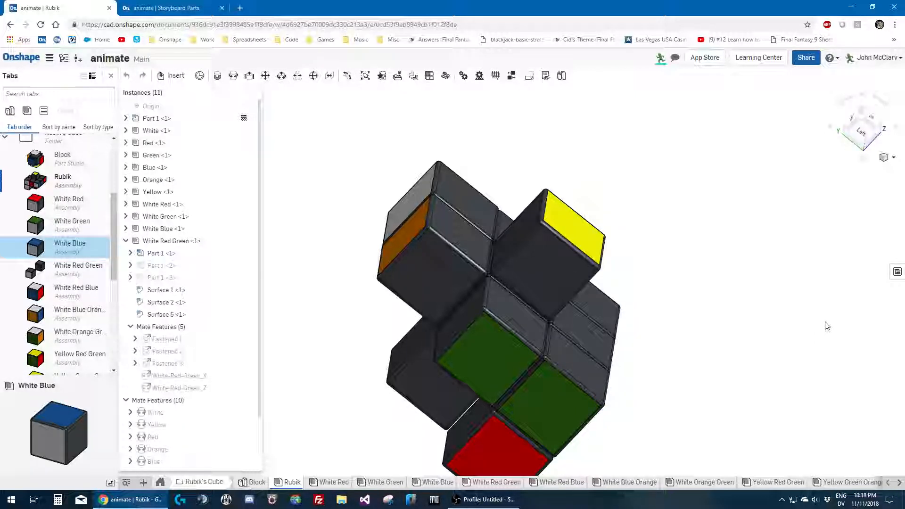
pyautogui.moveTo(687, 314); pyautogui.dragTo(542, 275, button='right')
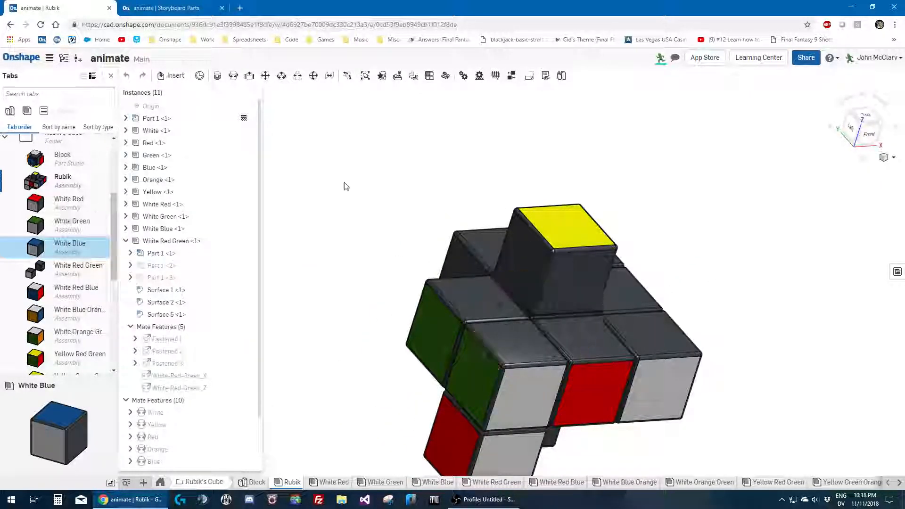
pyautogui.rightClick(84, 244)
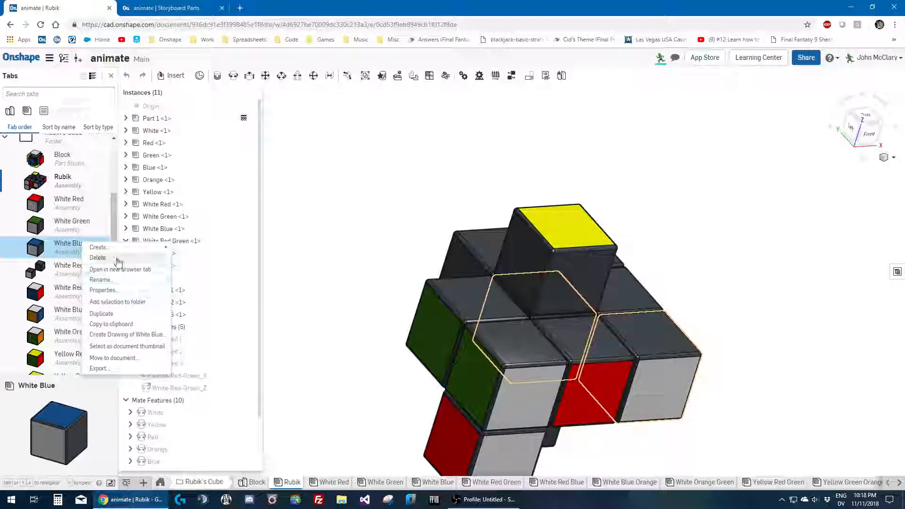
pyautogui.click(118, 314)
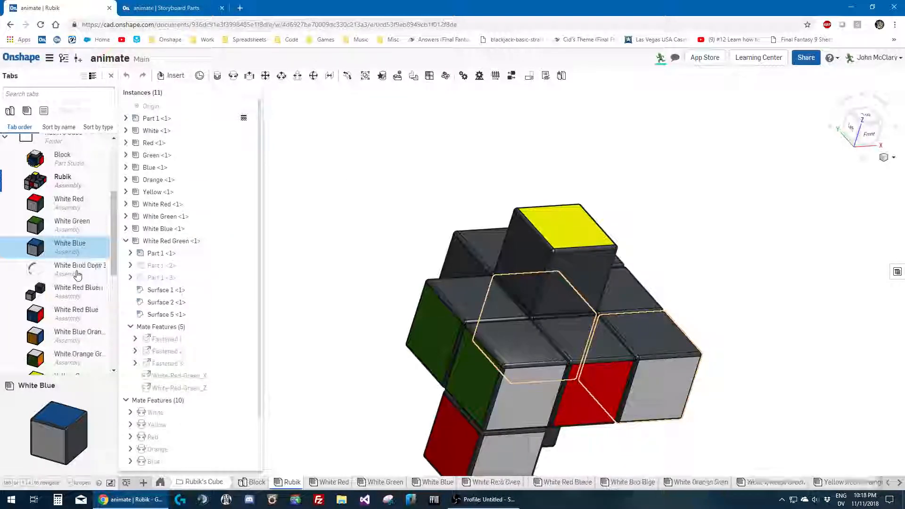
pyautogui.rightClick(74, 267)
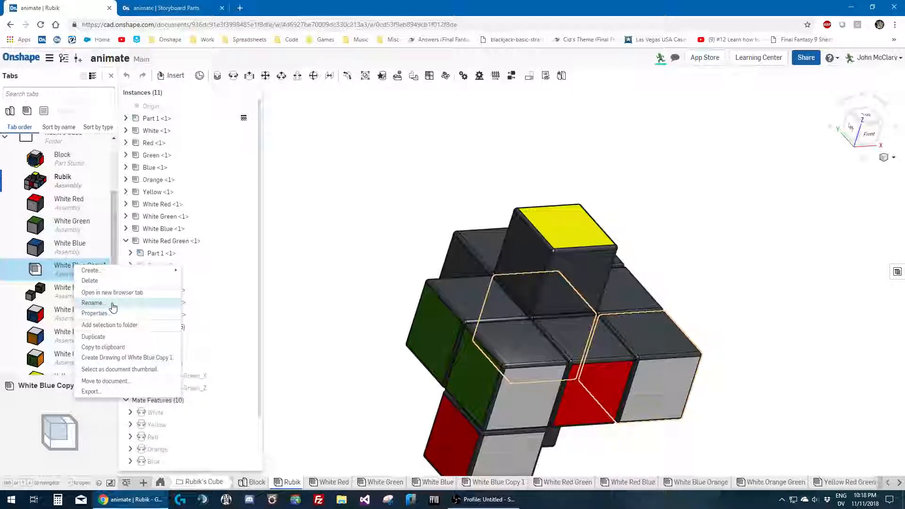
pyautogui.click(93, 303)
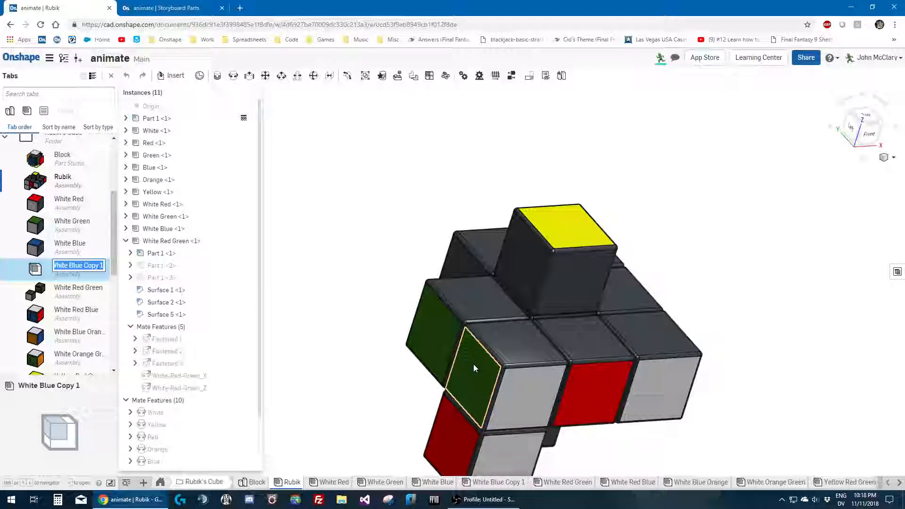
pyautogui.write('Blue')
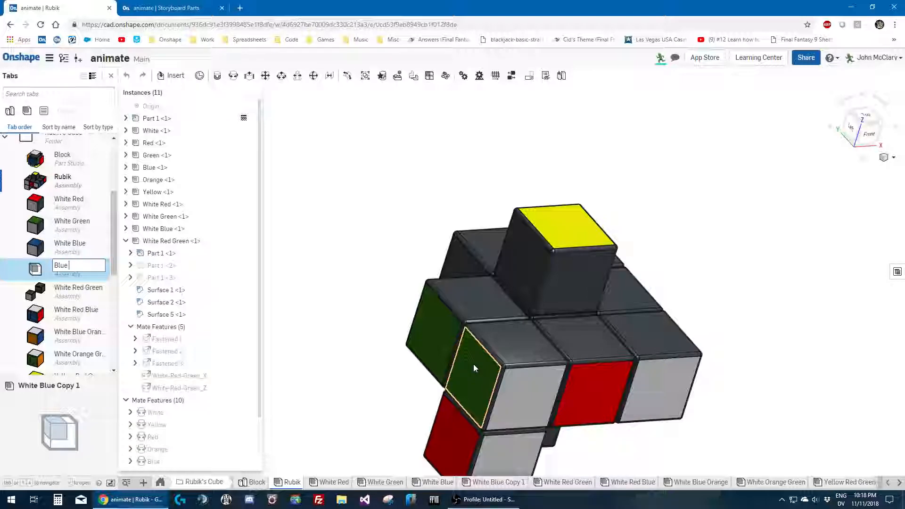
pyautogui.write(' Red')
pyautogui.press('Return')
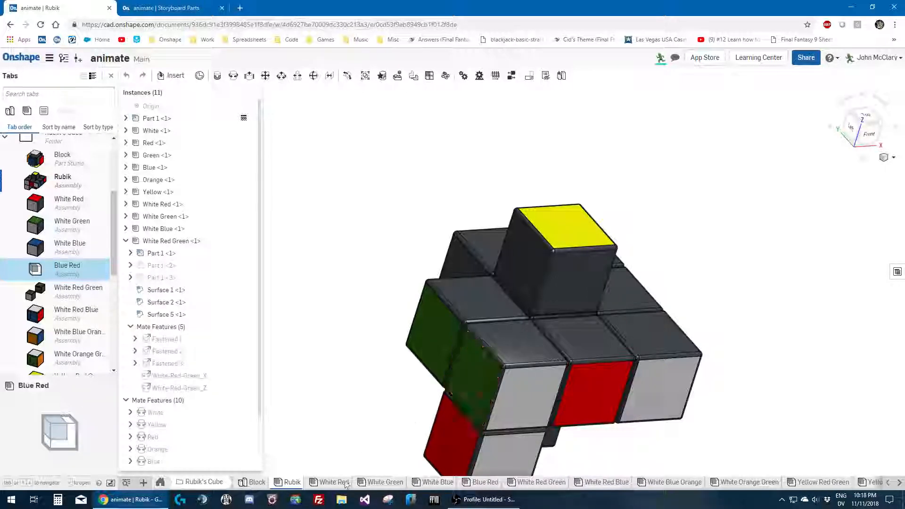
# Open the Blue Red assembly and delete the white Surface 1 <1> from the block's front face
pyautogui.click(55, 277)
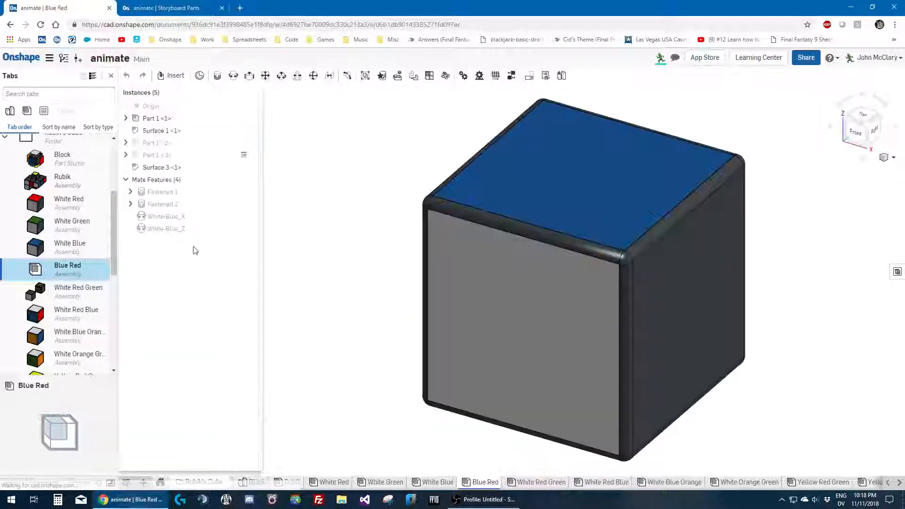
pyautogui.scroll(-3, 431, 253)
pyautogui.click(463, 303)
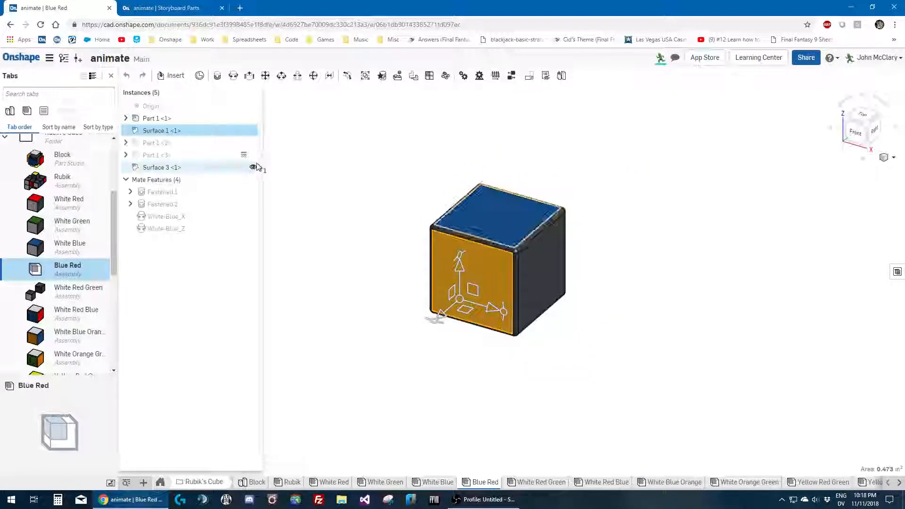
pyautogui.press('Delete')
# Insert the red Surface 5 from the Block part studio and place it beside the block
pyautogui.click(172, 75)
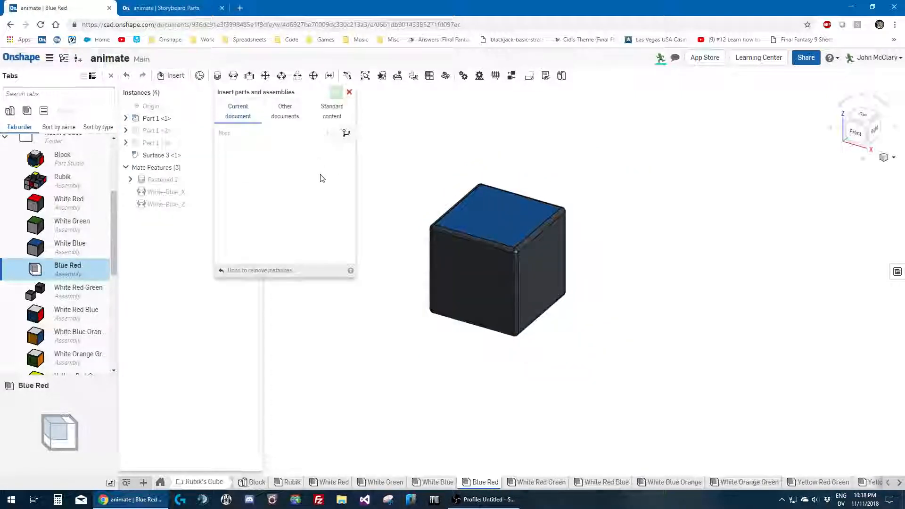
pyautogui.click(258, 191)
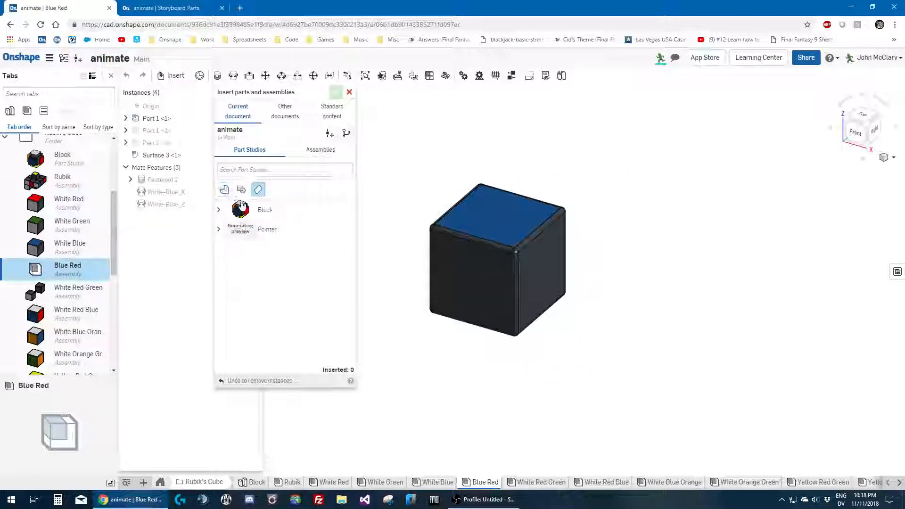
pyautogui.click(219, 209)
pyautogui.click(288, 322)
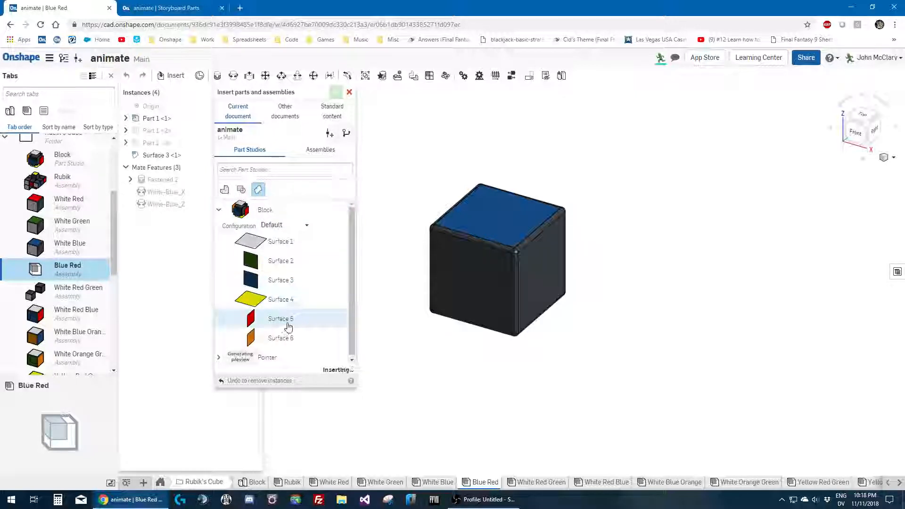
pyautogui.click(392, 197)
pyautogui.click(336, 92)
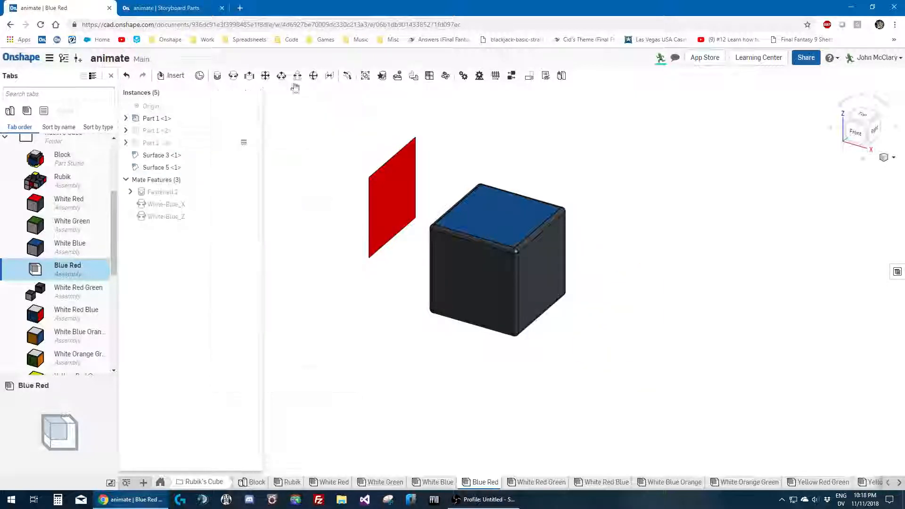
# Add a Fastened mate joining the centre of the red surface to the centre of the block's bare front face
pyautogui.click(221, 76)
pyautogui.click(393, 197)
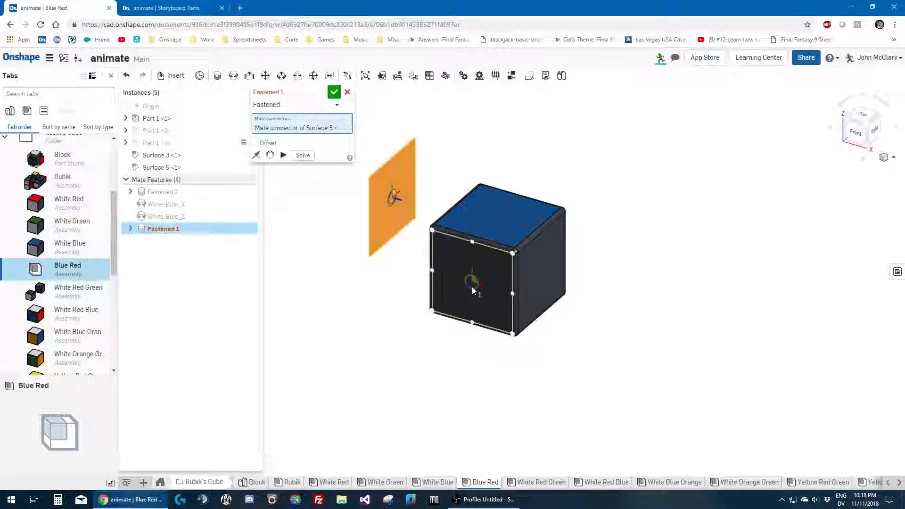
pyautogui.click(471, 287)
pyautogui.press('Return')
pyautogui.scroll(2, 541, 259)
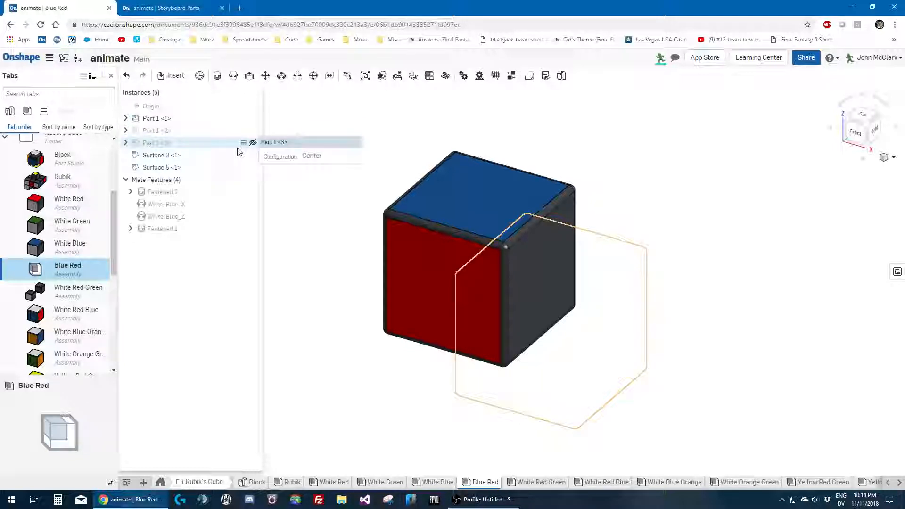
# Move the Fastened 1 mate up the mate list so it sits directly above White-Blue_X
pyautogui.scroll(-2, 711, 319)
pyautogui.moveTo(711, 319); pyautogui.dragTo(680, 338, button='right')
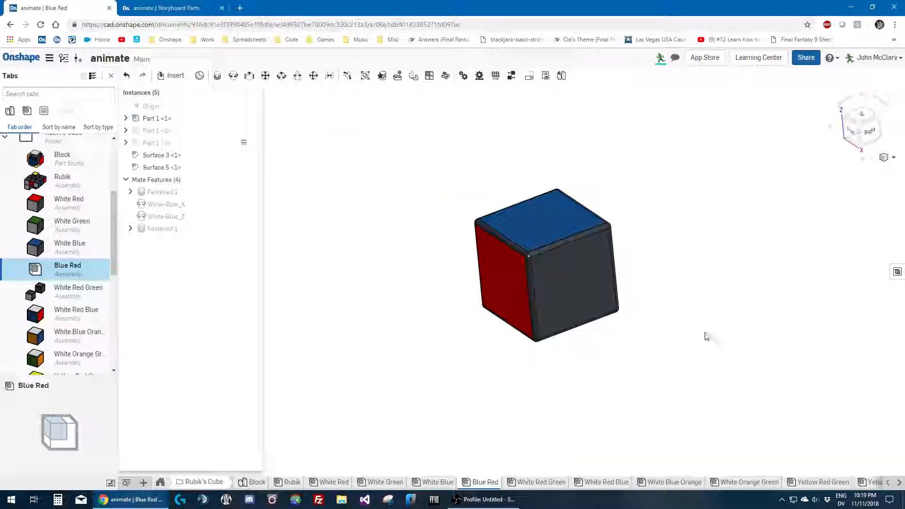
pyautogui.scroll(2, 705, 334)
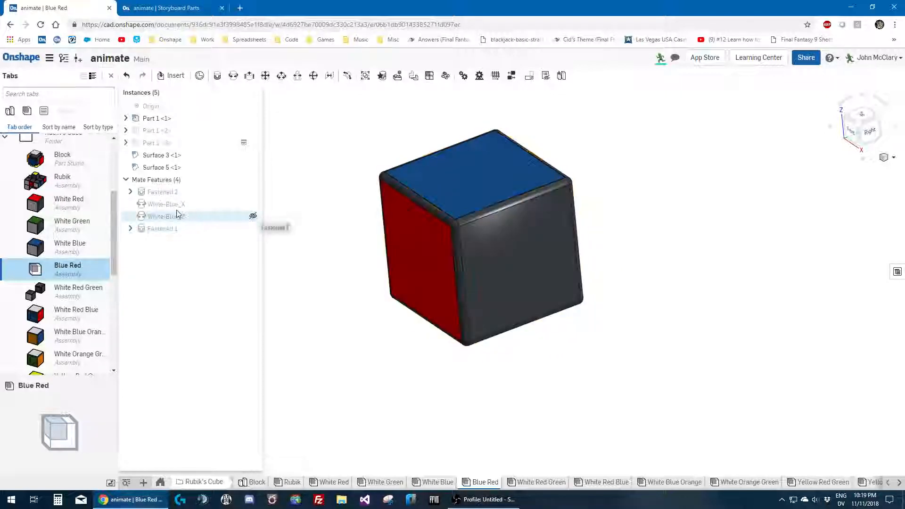
pyautogui.moveTo(169, 229); pyautogui.dragTo(175, 204)
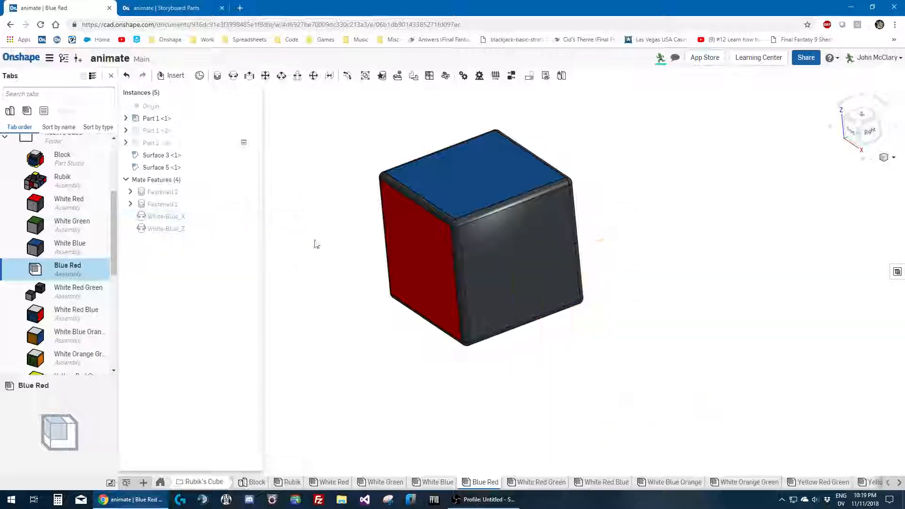
pyautogui.moveTo(450, 304); pyautogui.dragTo(554, 356, button='right')
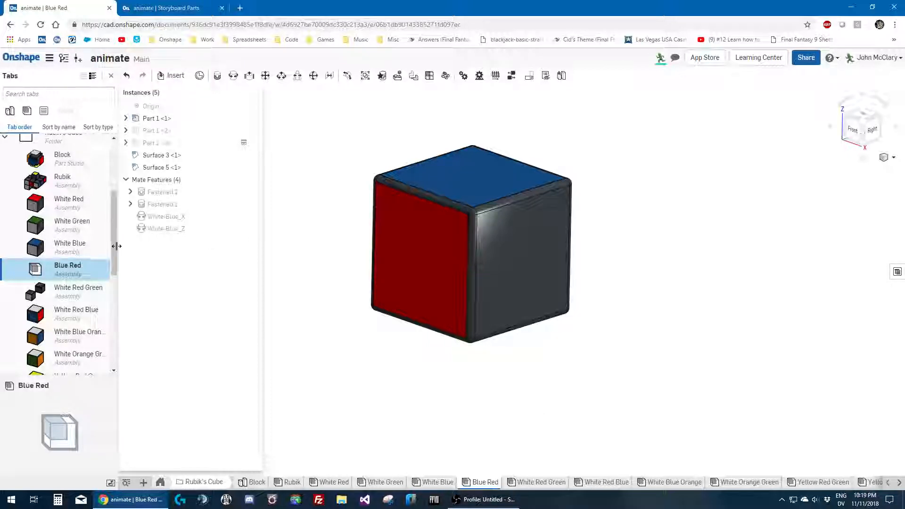
# Rename the White-Blue_X mate of the Blue Red assembly as Red-Blue_X
pyautogui.scroll(2, 77, 231)
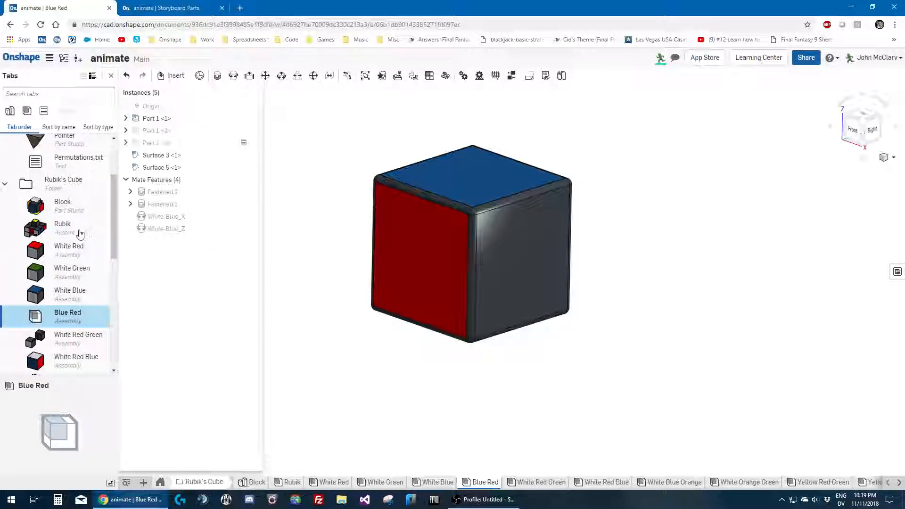
pyautogui.click(79, 231)
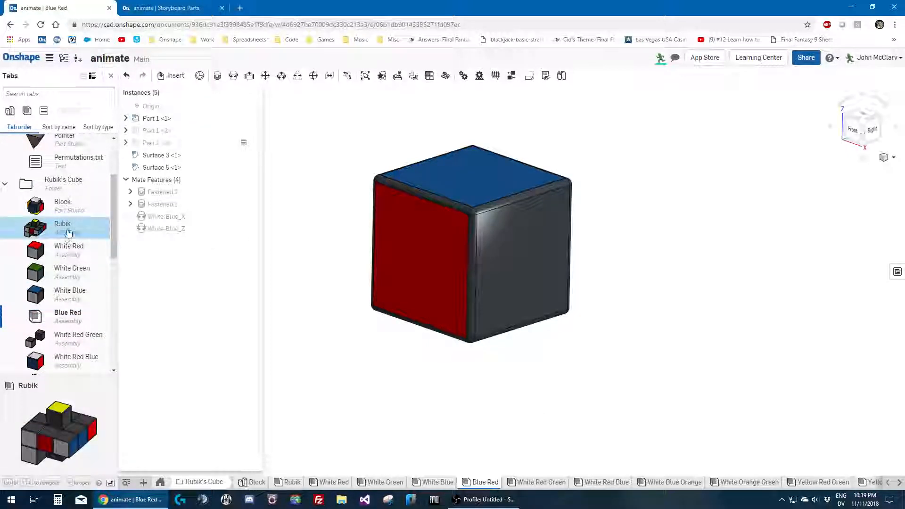
pyautogui.click(180, 216)
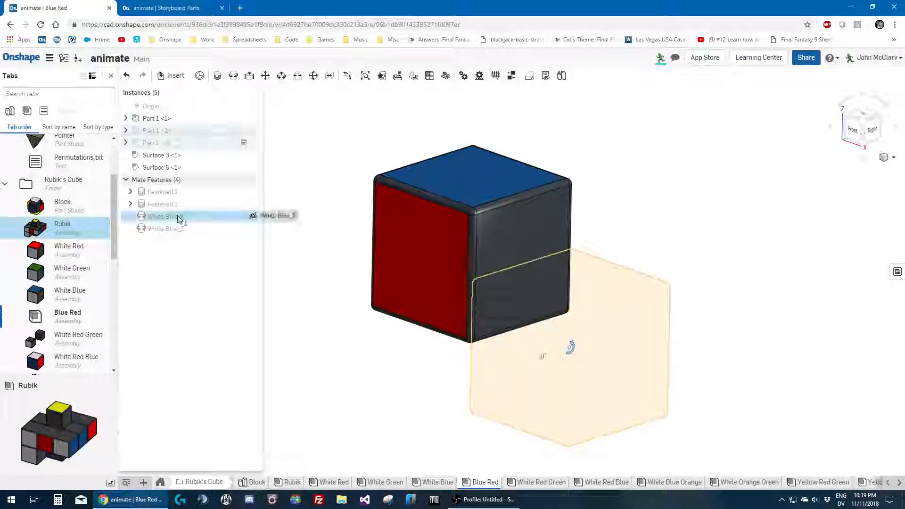
pyautogui.hotkey('shift', 'n')
pyautogui.press('Right')
pyautogui.press('Left')
pyautogui.press('Left')
pyautogui.press('Left')
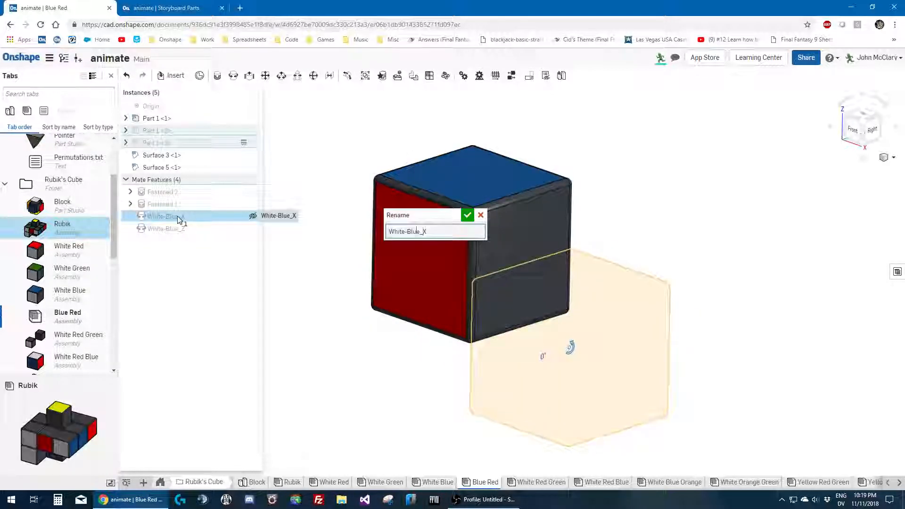
pyautogui.hotkey('shift', 'Left')
pyautogui.hotkey('shift', 'Home')
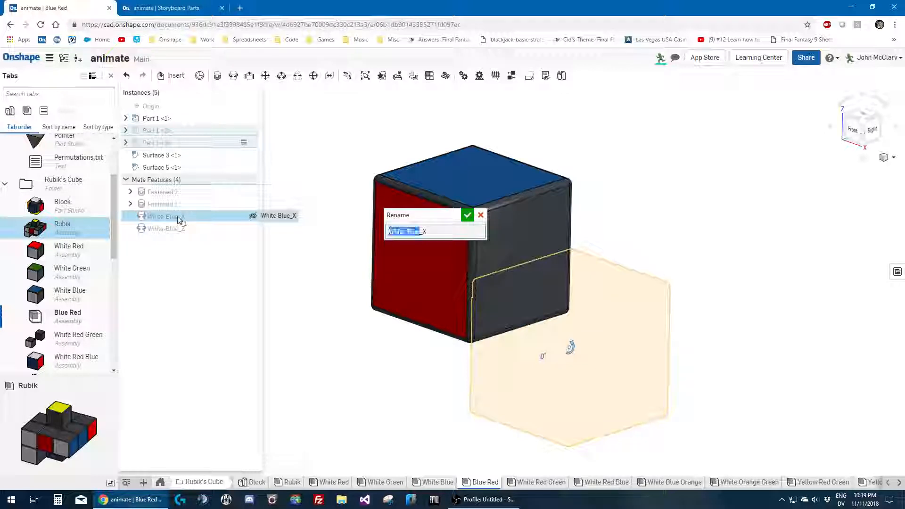
pyautogui.write('Red-Blue')
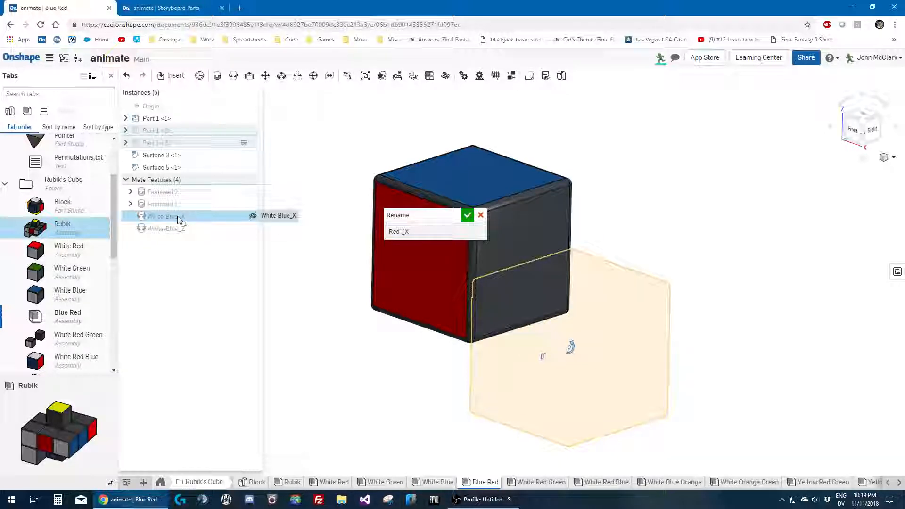
pyautogui.press('Return')
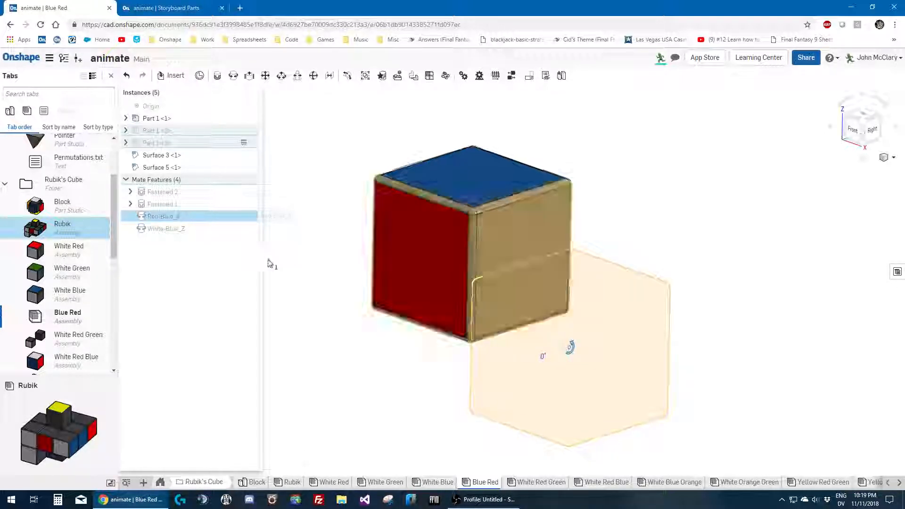
# Rename the White-Blue_Z mate as Red-Blue_Z and clear the selection
pyautogui.click(187, 229)
pyautogui.hotkey('shift', 'n')
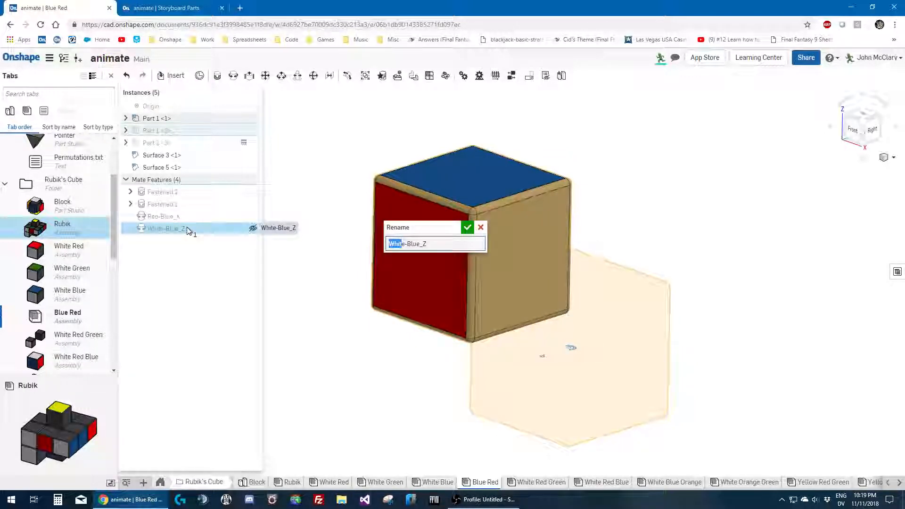
pyautogui.write('R')
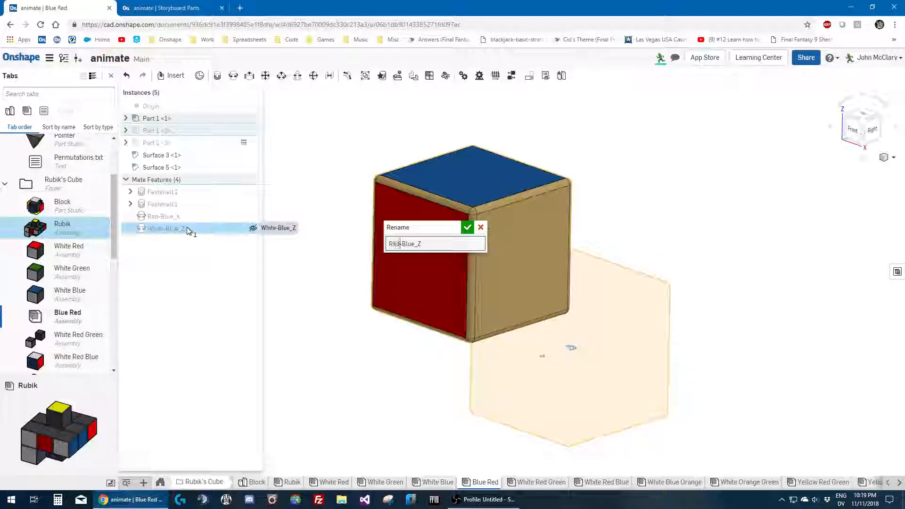
pyautogui.write('ed')
pyautogui.press('Return')
pyautogui.click(367, 139)
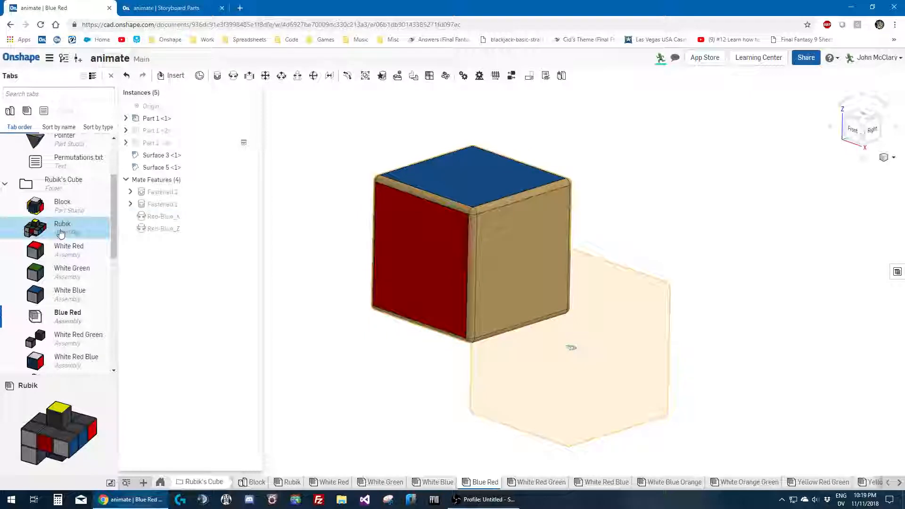
# Open the Rubik assembly and bring up the current document's assemblies for insertion
pyautogui.click(60, 226)
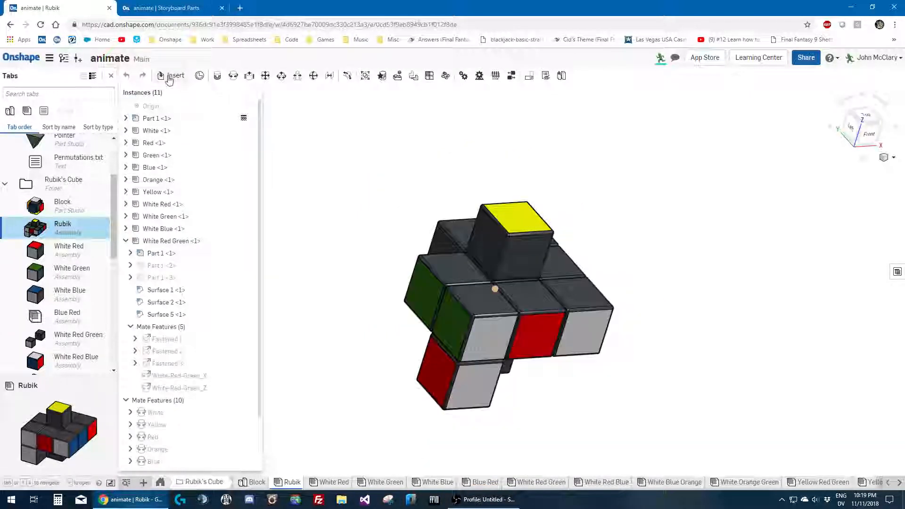
pyautogui.click(172, 75)
pyautogui.click(319, 149)
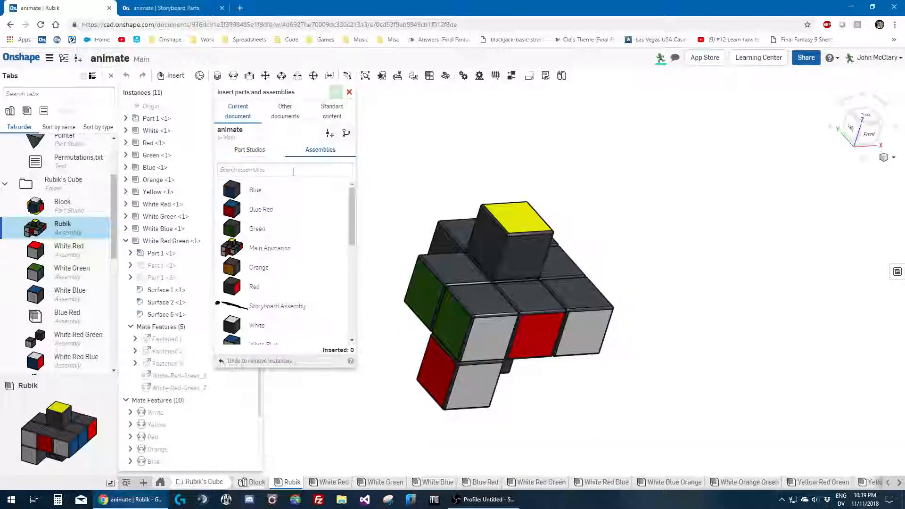
pyautogui.click(296, 170)
pyautogui.write('red blue')
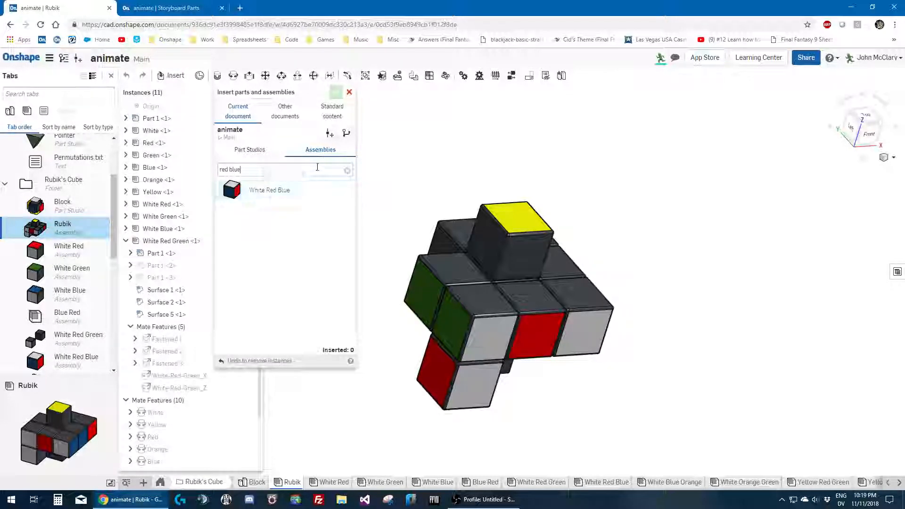
pyautogui.press('BackSpace')
pyautogui.press('BackSpace')
pyautogui.press('BackSpace')
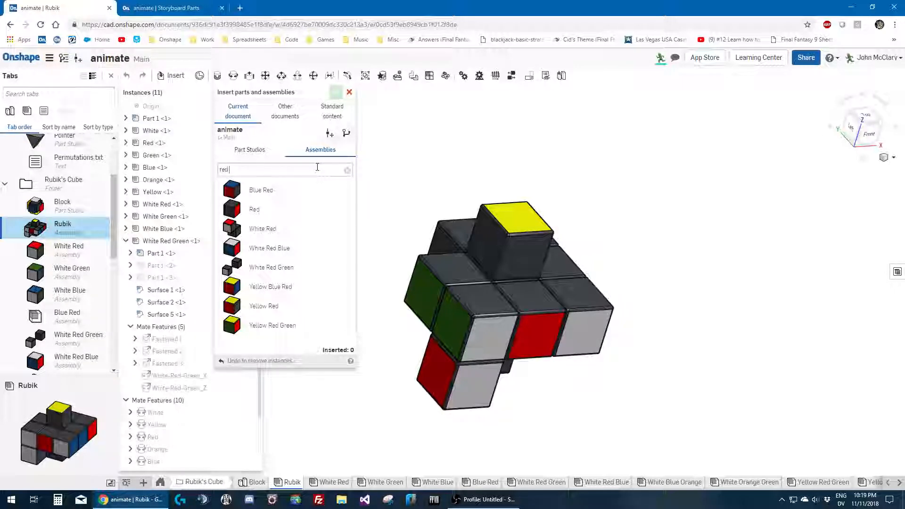
pyautogui.press('BackSpace')
pyautogui.press('BackSpace')
pyautogui.press('BackSpace')
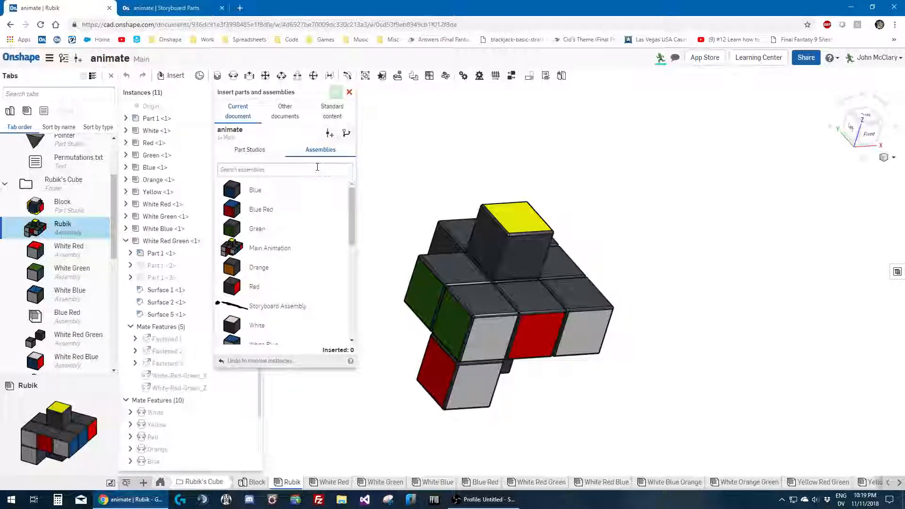
# Search the assemblies for "blue red" and insert one Blue Red instance above the yellow block
pyautogui.write('blue red')
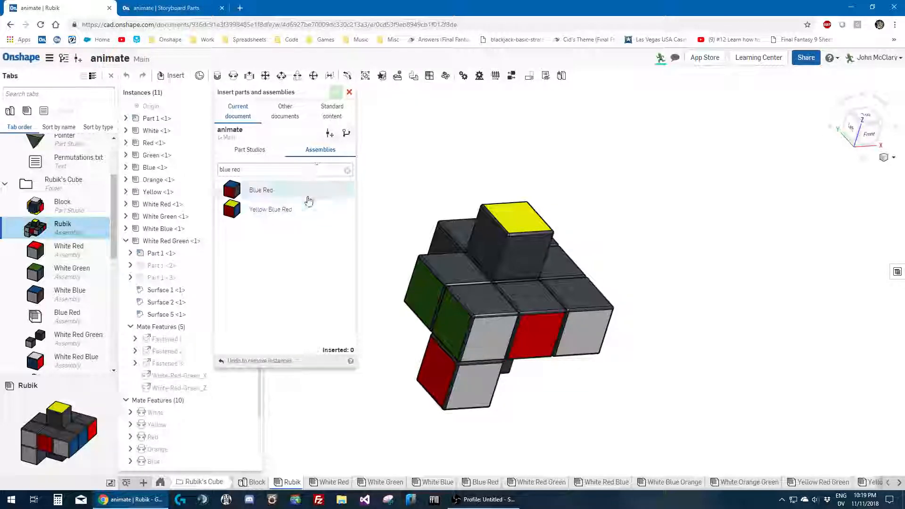
pyautogui.click(443, 174)
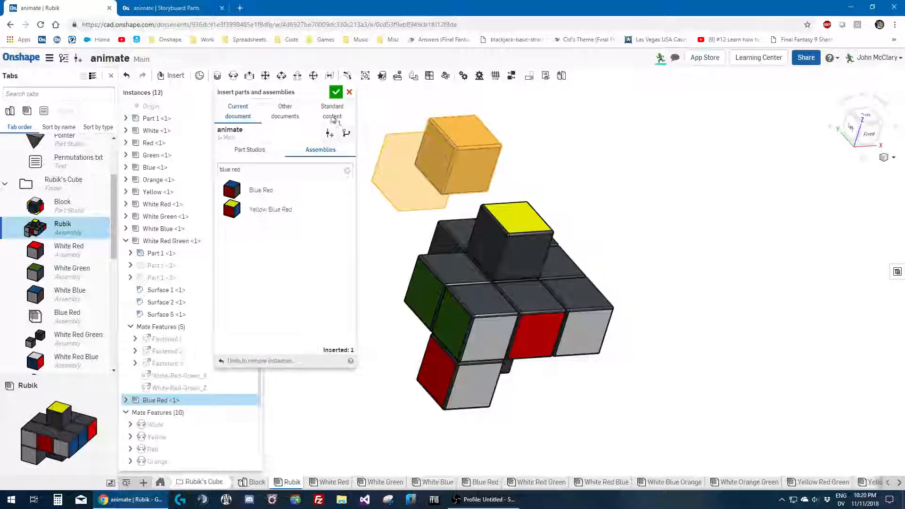
pyautogui.click(338, 92)
# Collapse White Red Green, expand the Blue Red instance and show its hidden Part 1 <3>
pyautogui.scroll(-3, 340, 119)
pyautogui.scroll(2, 403, 236)
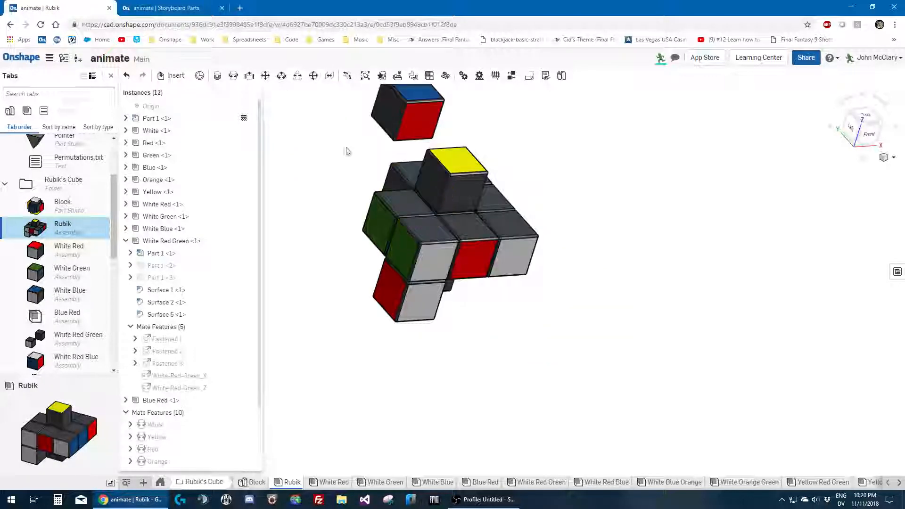
pyautogui.scroll(-3, 174, 311)
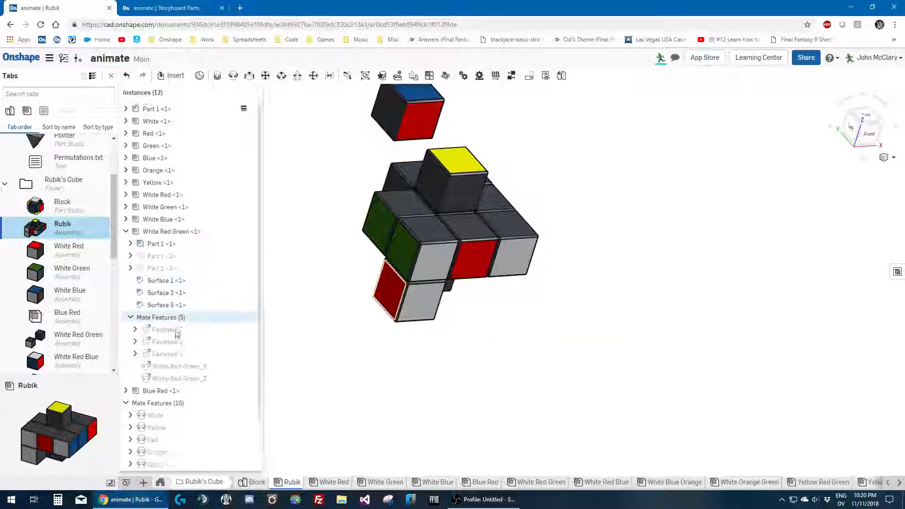
pyautogui.click(126, 169)
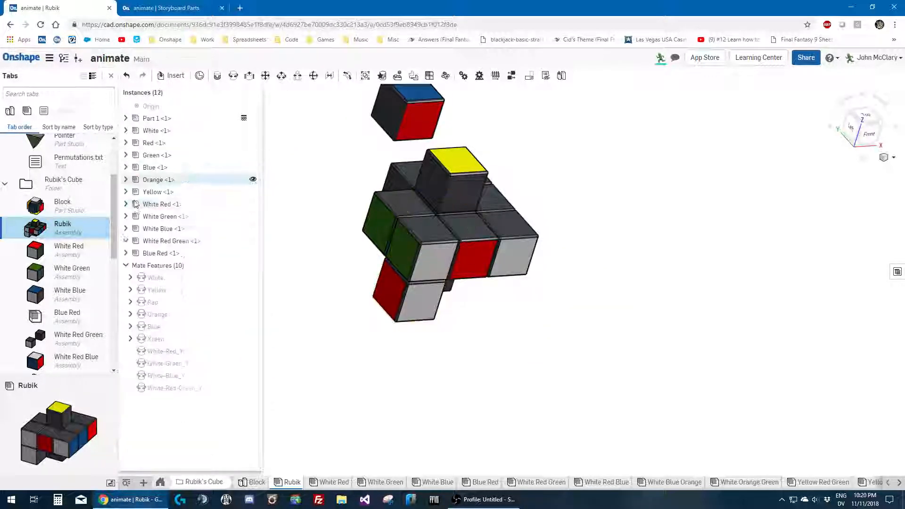
pyautogui.click(126, 253)
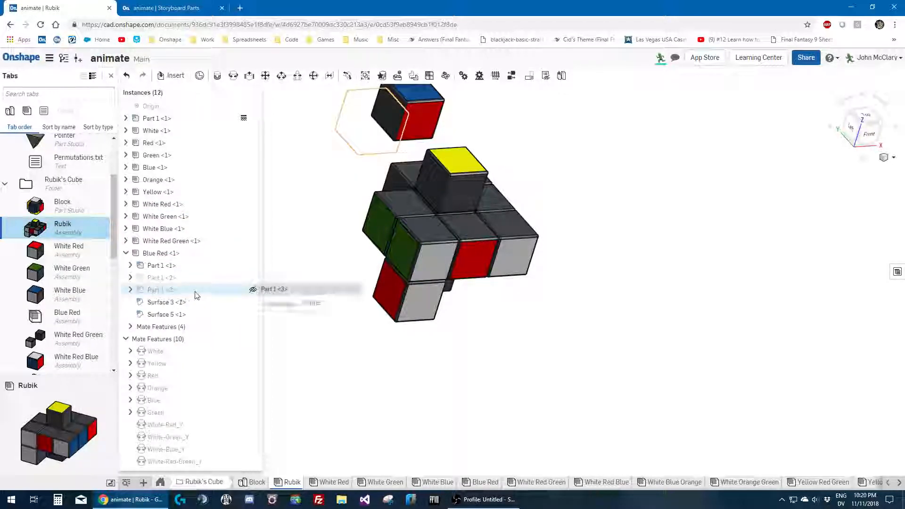
pyautogui.click(253, 289)
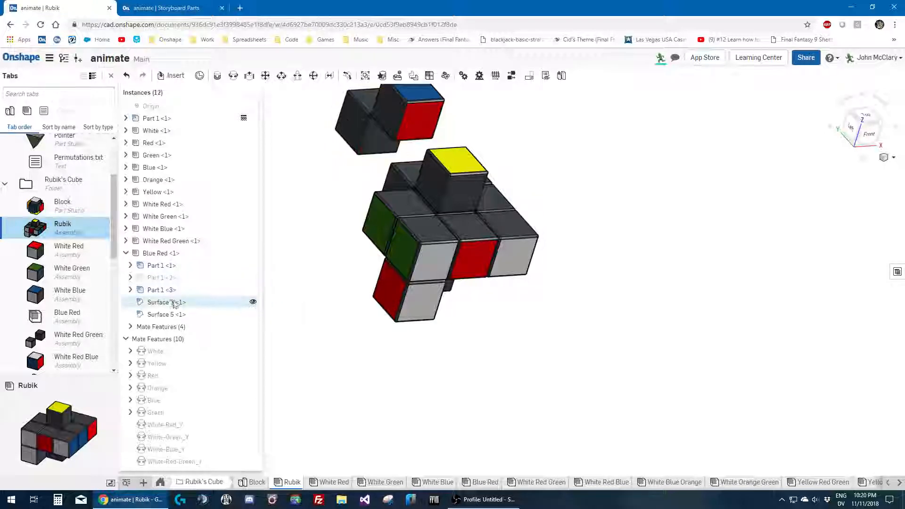
# Switch to the Blue Red assembly and rename it as Red Blue
pyautogui.click(63, 310)
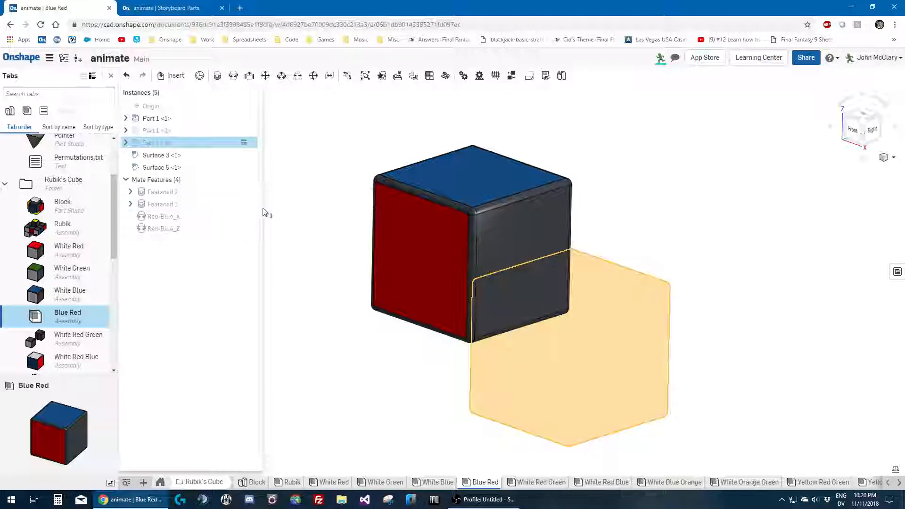
pyautogui.click(303, 340)
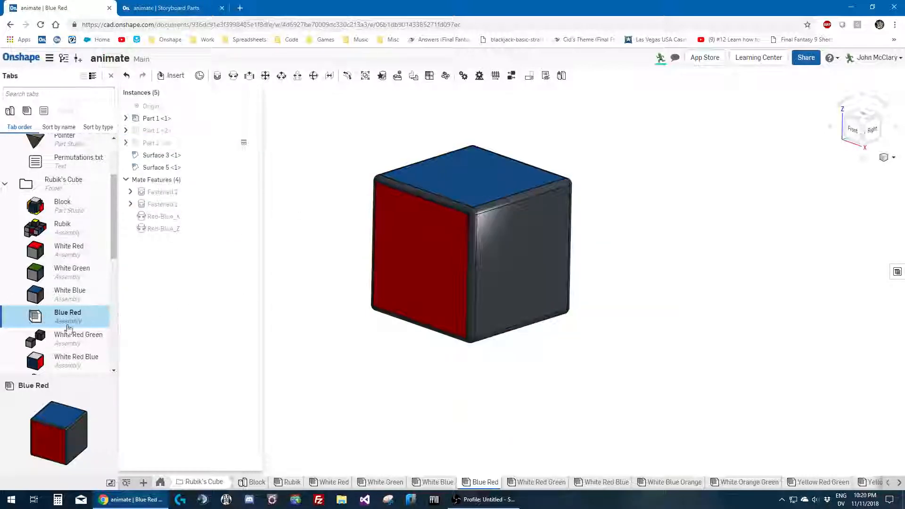
pyautogui.rightClick(60, 318)
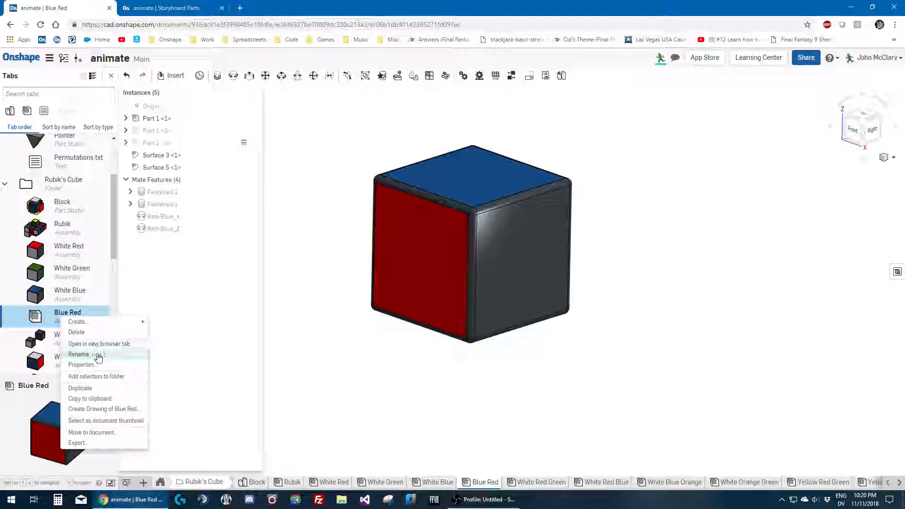
pyautogui.click(97, 356)
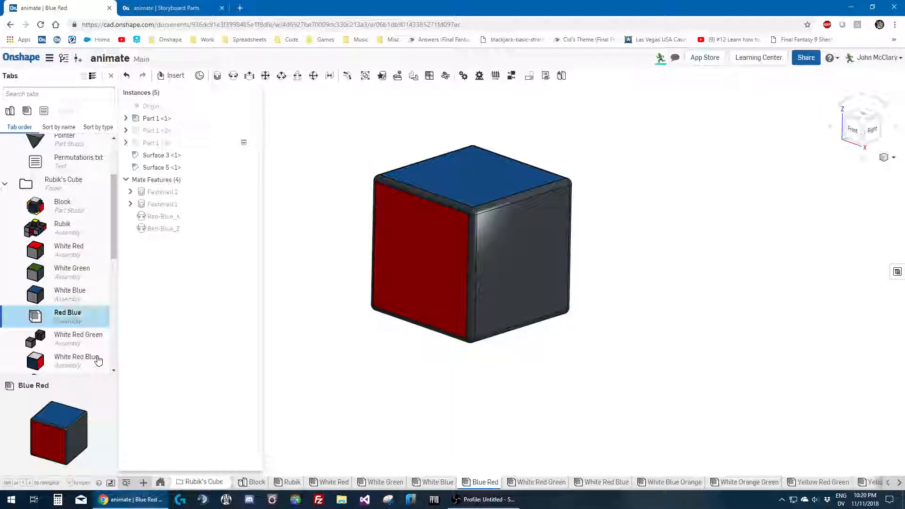
# Return to the Rubik assembly and expand the mate connectors of the top-level Part 1 <1>
pyautogui.click(95, 229)
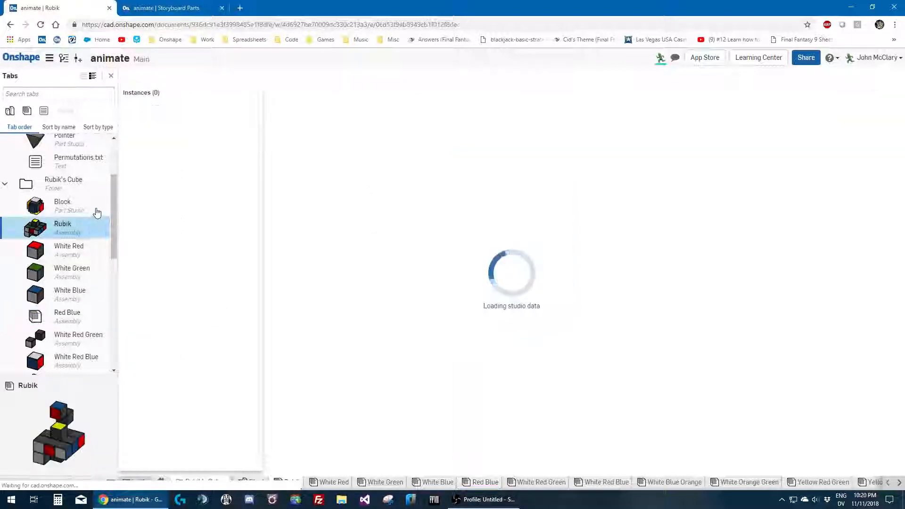
pyautogui.moveTo(342, 192); pyautogui.dragTo(341, 162, button='right')
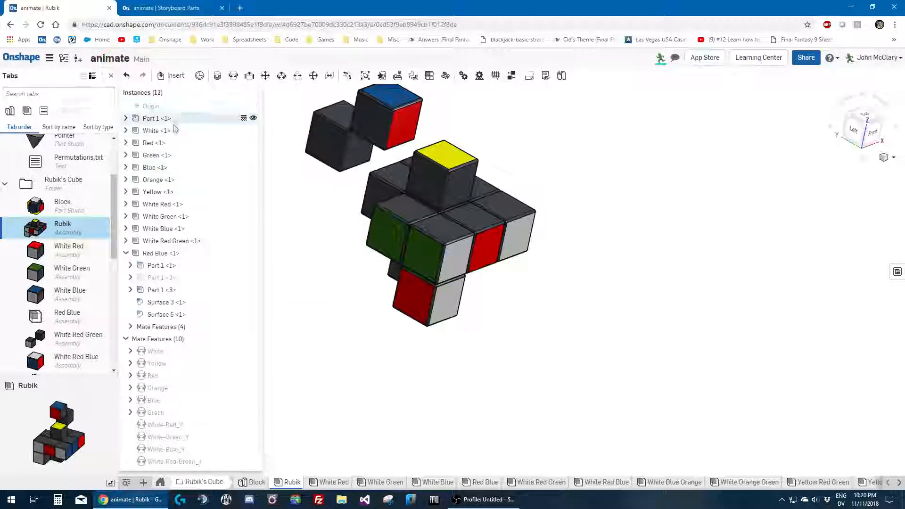
pyautogui.click(161, 119)
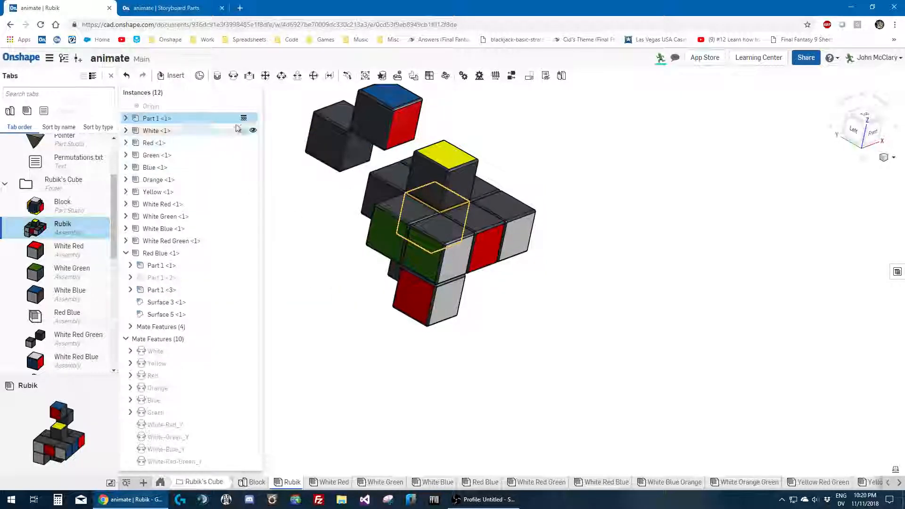
pyautogui.click(125, 119)
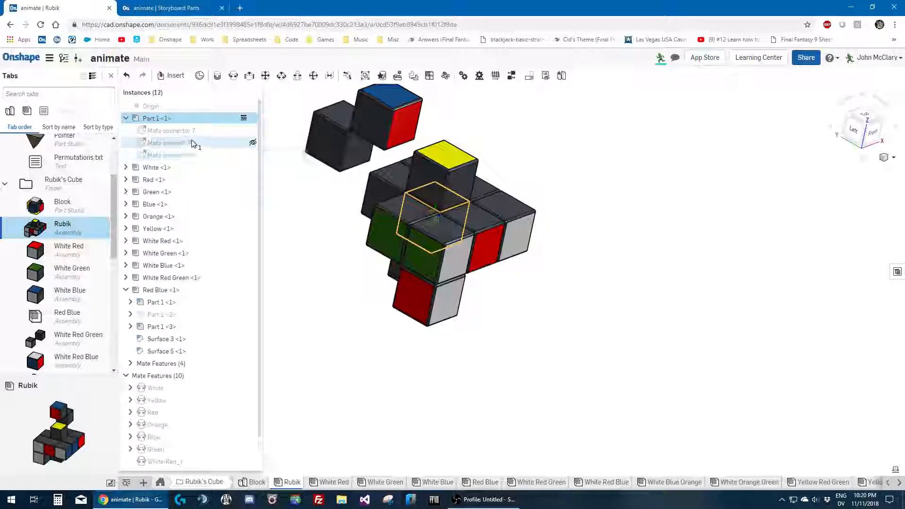
pyautogui.click(333, 299)
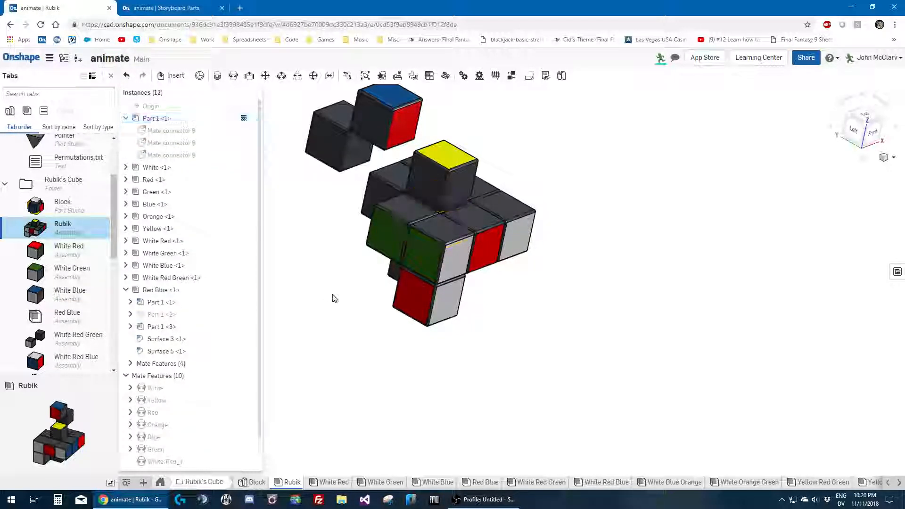
# Fix Part 1 <3> of the Red Blue instance in place
pyautogui.moveTo(333, 299)
pyautogui.mouseDown(button='right')
pyautogui.moveTo(317, 279)
pyautogui.moveTo(327, 298)
pyautogui.mouseUp(button='right')
pyautogui.scroll(6, 469, 198)
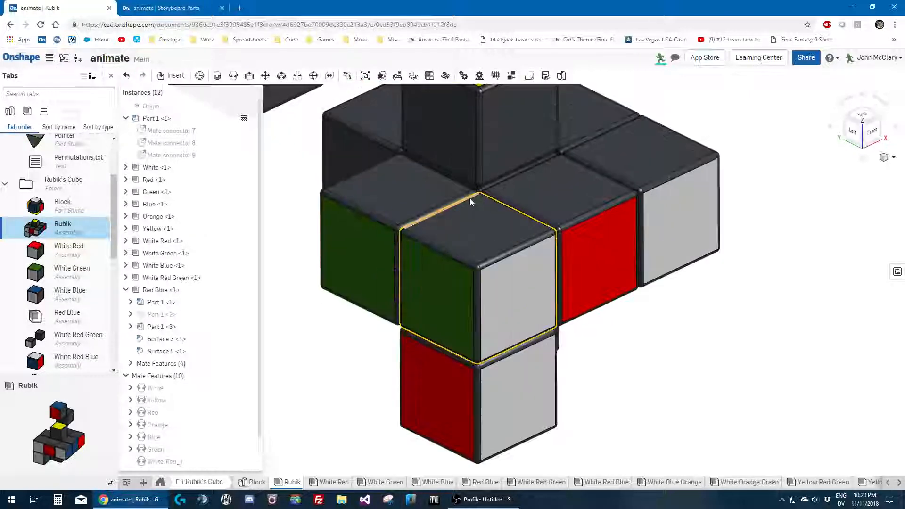
pyautogui.scroll(-6, 487, 184)
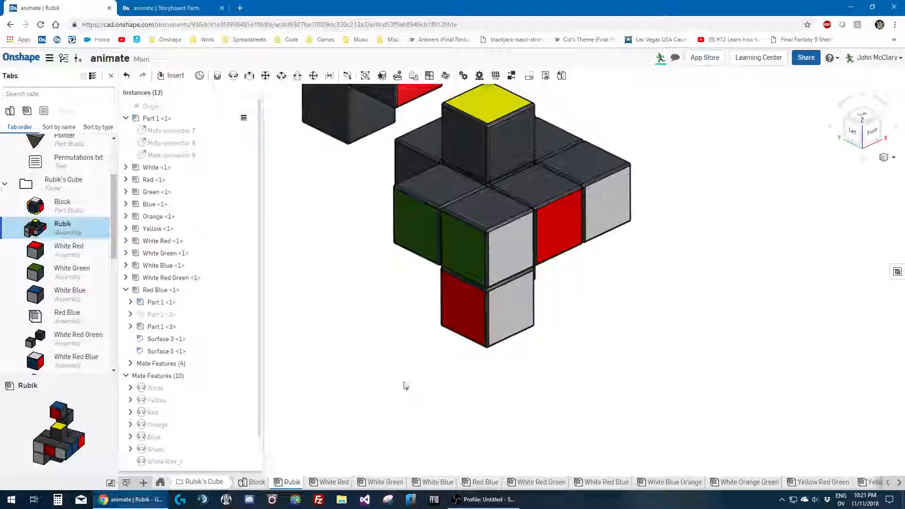
pyautogui.scroll(-2, 401, 370)
pyautogui.scroll(2, 323, 184)
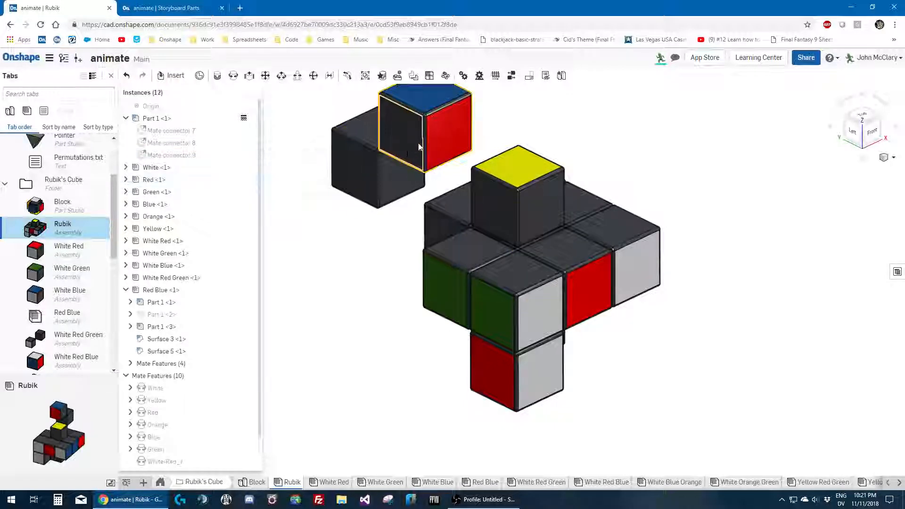
pyautogui.rightClick(356, 176)
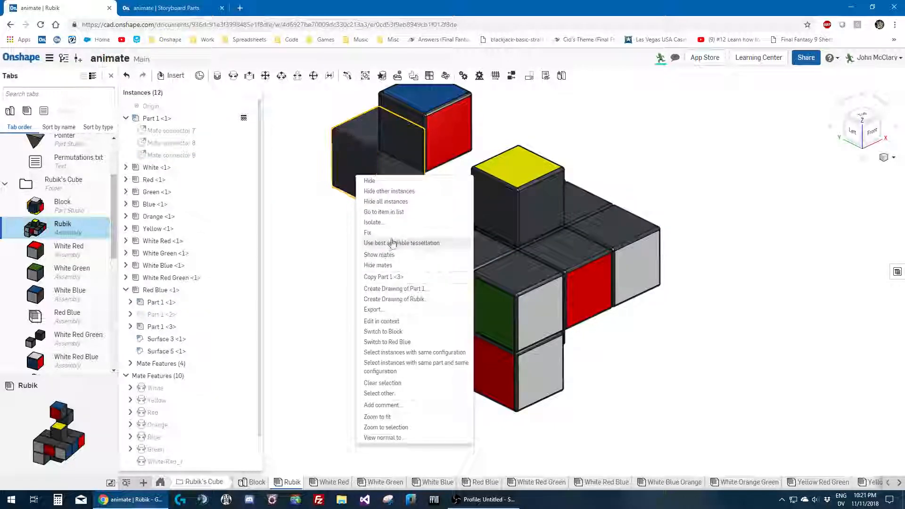
pyautogui.click(297, 233)
pyautogui.scroll(-2, 194, 269)
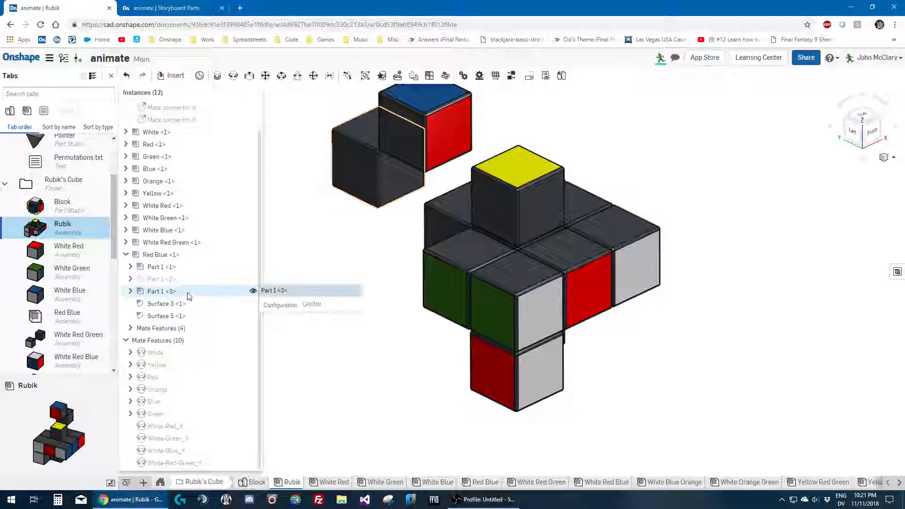
pyautogui.rightClick(189, 294)
pyautogui.click(221, 125)
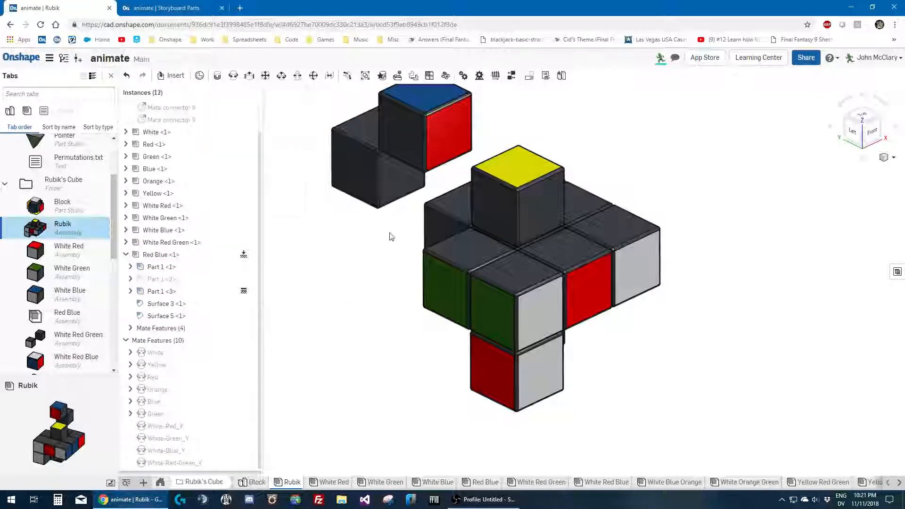
# Test the freedom of the red and blue block by trying to move it along its axes, then clear the selection
pyautogui.scroll(2, 400, 142)
pyautogui.click(398, 147)
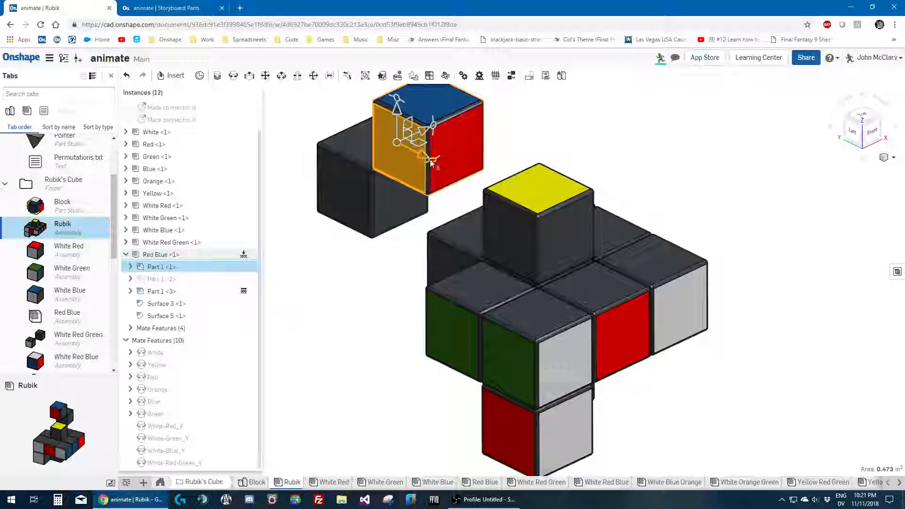
pyautogui.moveTo(431, 158); pyautogui.dragTo(455, 177)
pyautogui.moveTo(397, 99)
pyautogui.mouseDown()
pyautogui.moveTo(425, 132)
pyautogui.moveTo(398, 98)
pyautogui.mouseUp()
pyautogui.click(343, 329)
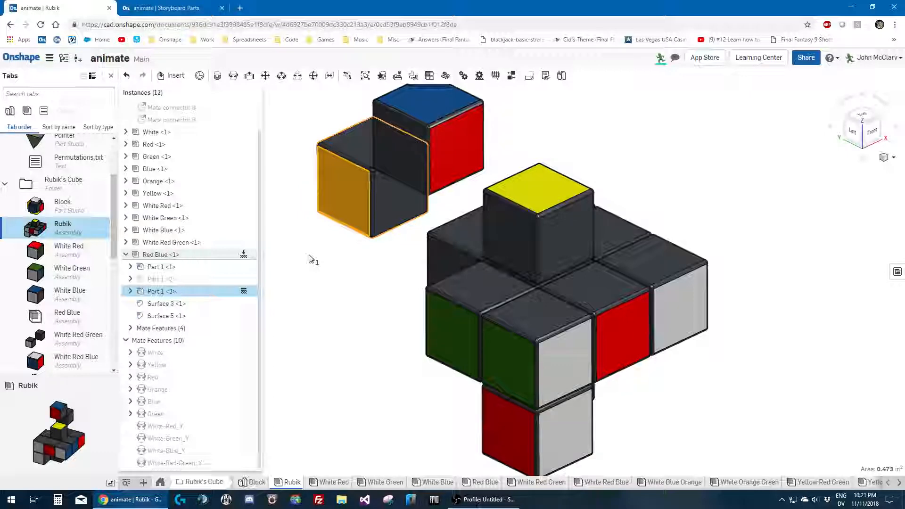
# Add a Revolute mate between Mate connector 8 of Red Blue's Part 1 <3> and Mate connector 8 of the top-level Part 1 <1>
pyautogui.click(130, 292)
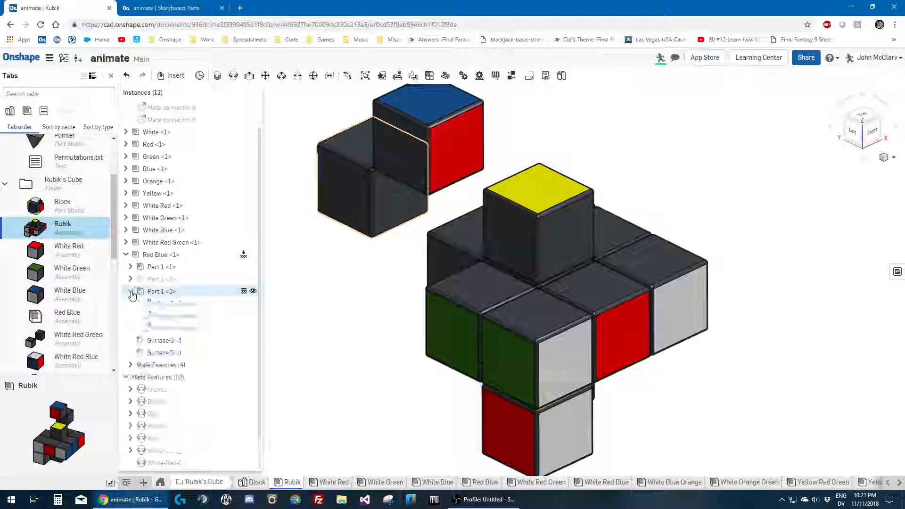
pyautogui.click(181, 319)
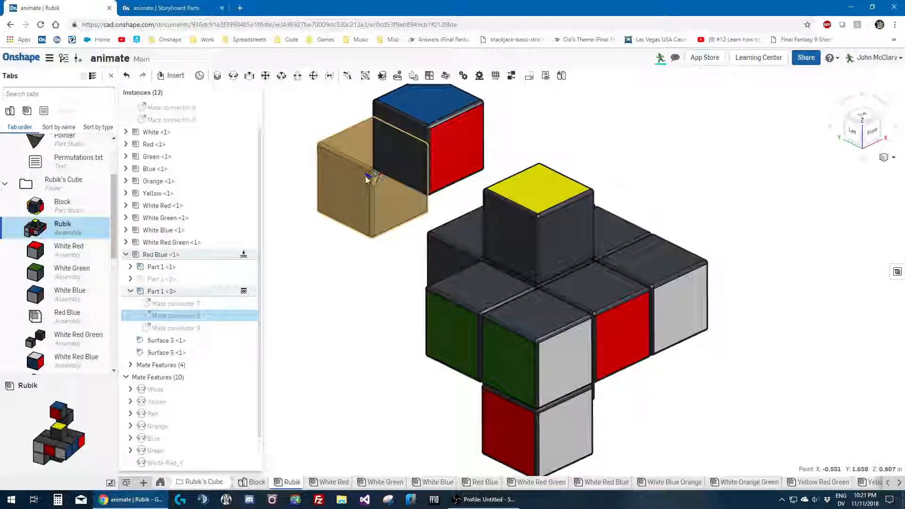
pyautogui.scroll(1, 191, 125)
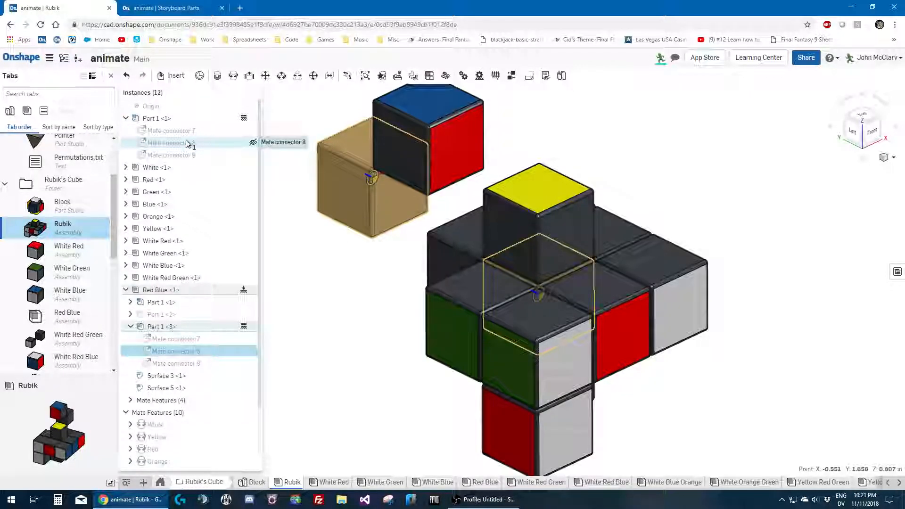
pyautogui.click(187, 143)
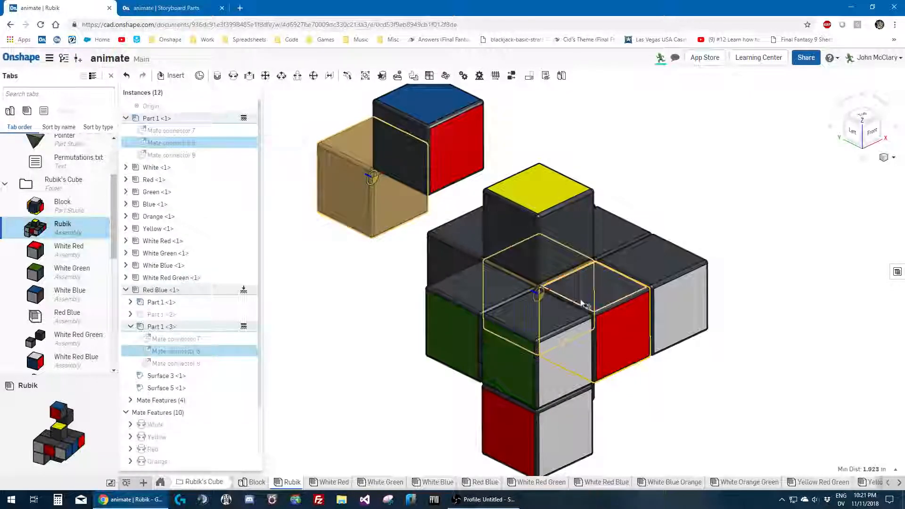
pyautogui.click(235, 77)
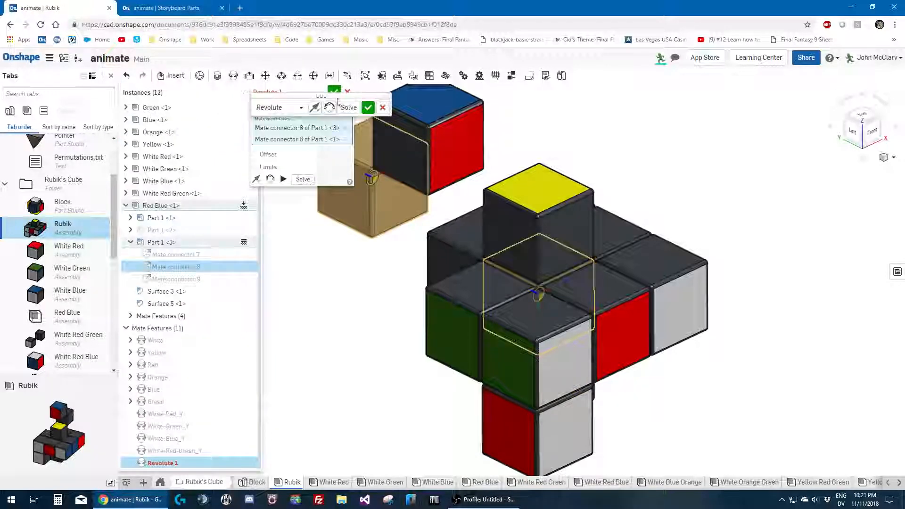
pyautogui.click(368, 107)
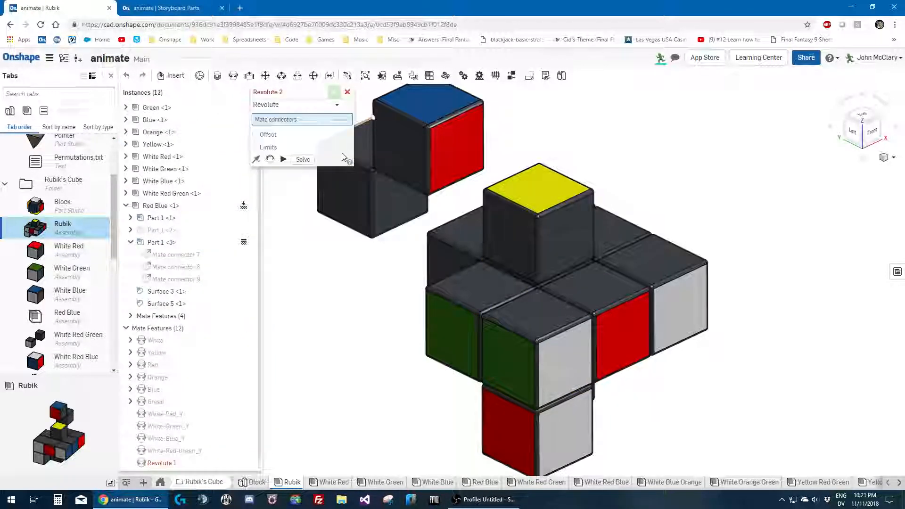
# Discard the extra Revolute mate, unfix Part 1 <3> of the Red Blue instance and swing the block around to test its motion
pyautogui.click(348, 93)
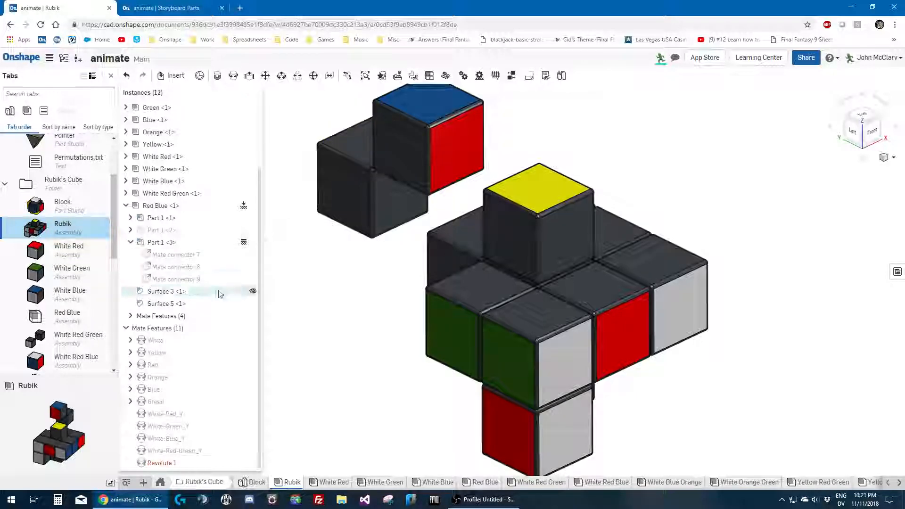
pyautogui.click(172, 463)
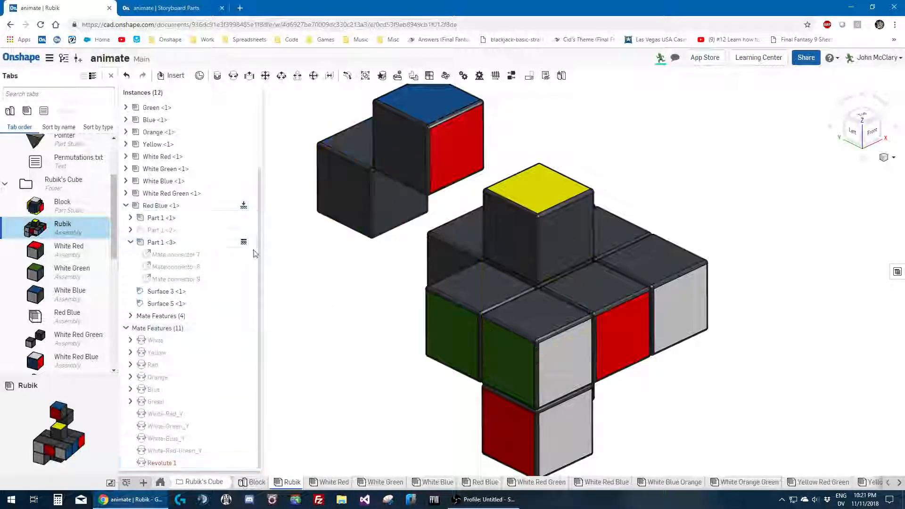
pyautogui.rightClick(222, 242)
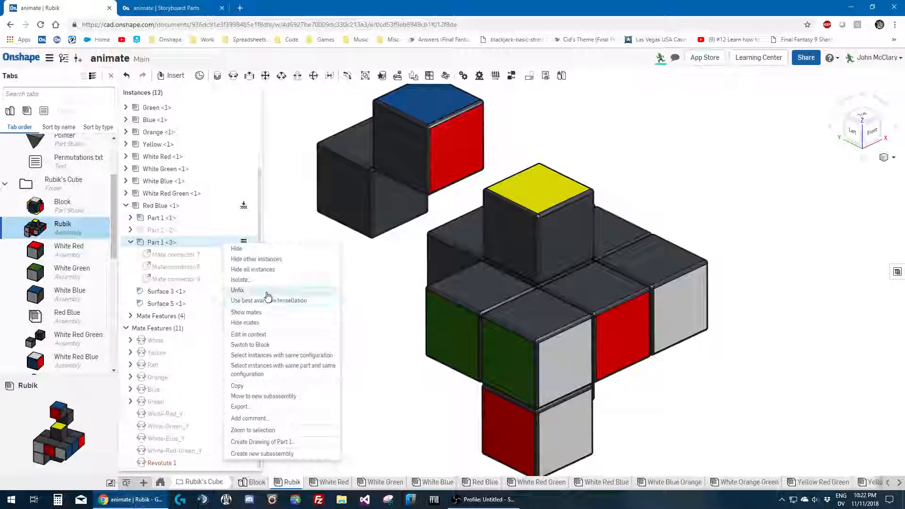
pyautogui.click(264, 290)
pyautogui.scroll(-3, 324, 260)
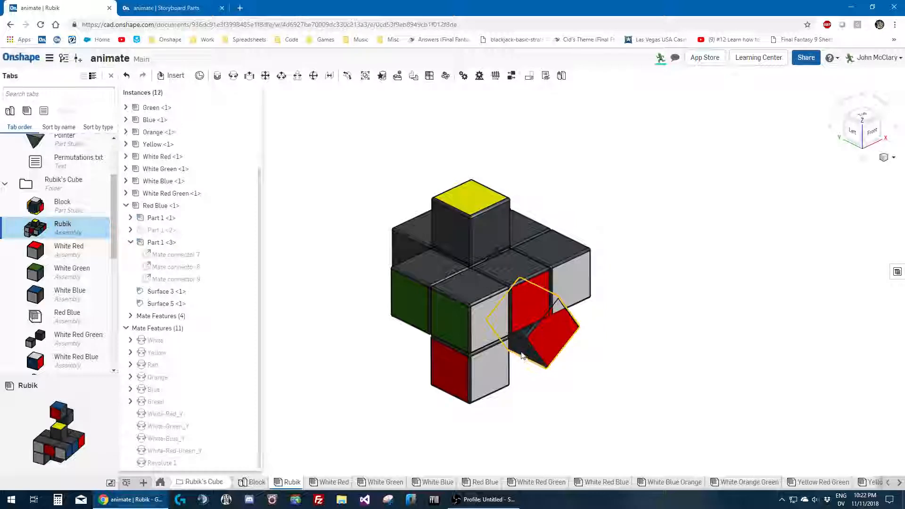
pyautogui.moveTo(533, 339); pyautogui.dragTo(581, 207)
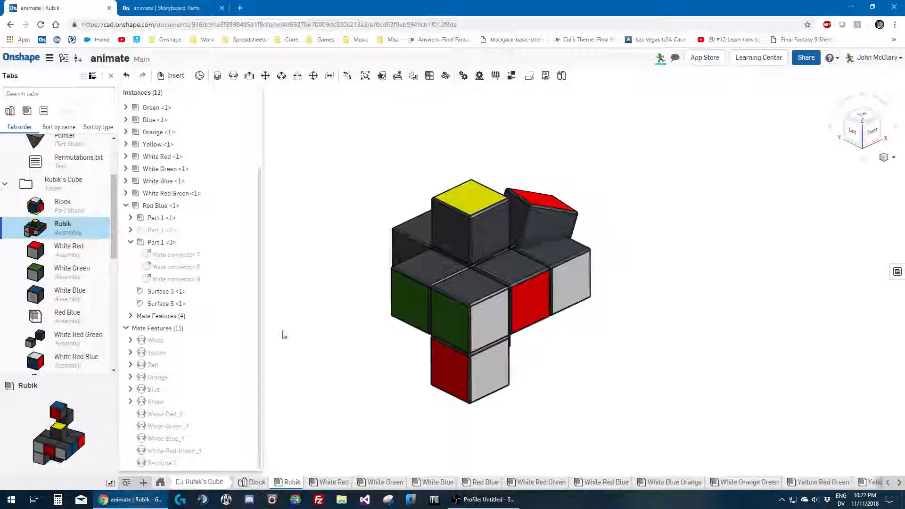
# Reset the Red-Blue_Z, Red-Blue_X and Revolute 1 mates to bring the red and blue block back to its zero position
pyautogui.click(130, 316)
pyautogui.scroll(-1, 187, 327)
pyautogui.rightClick(184, 316)
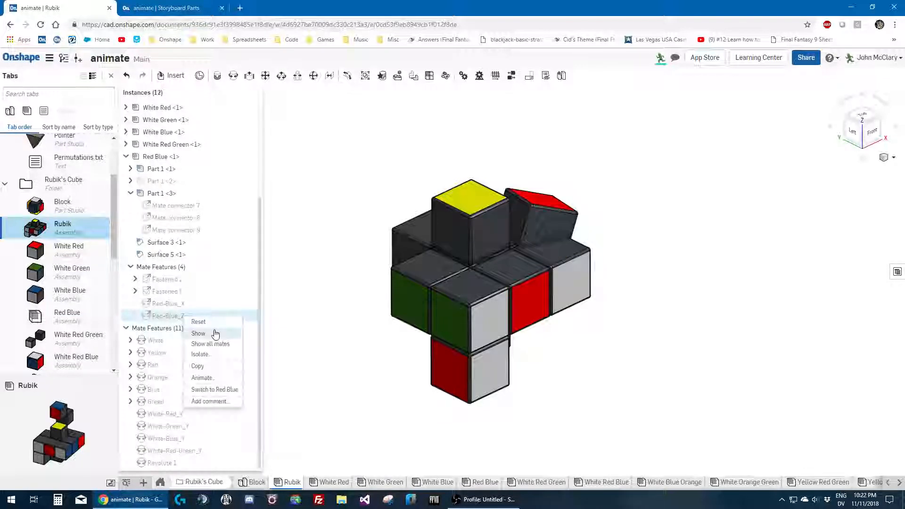
pyautogui.click(213, 333)
pyautogui.rightClick(190, 307)
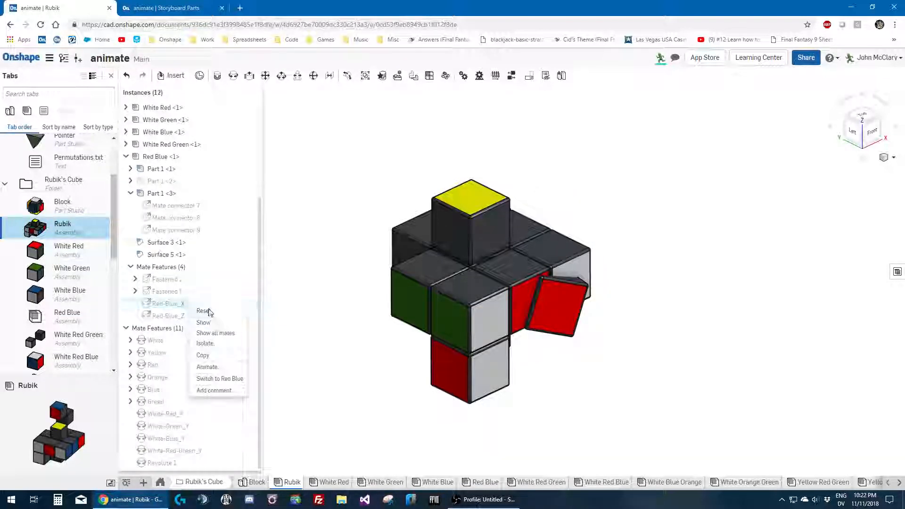
pyautogui.click(203, 313)
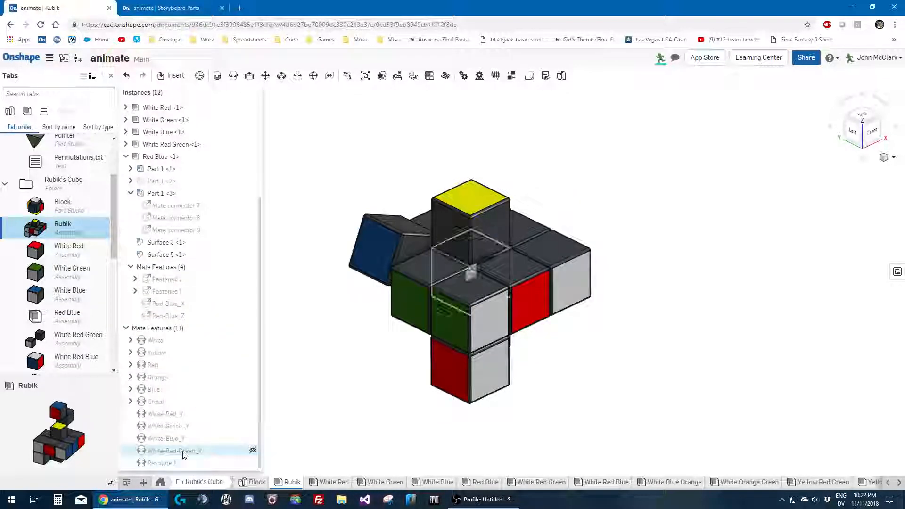
pyautogui.rightClick(184, 463)
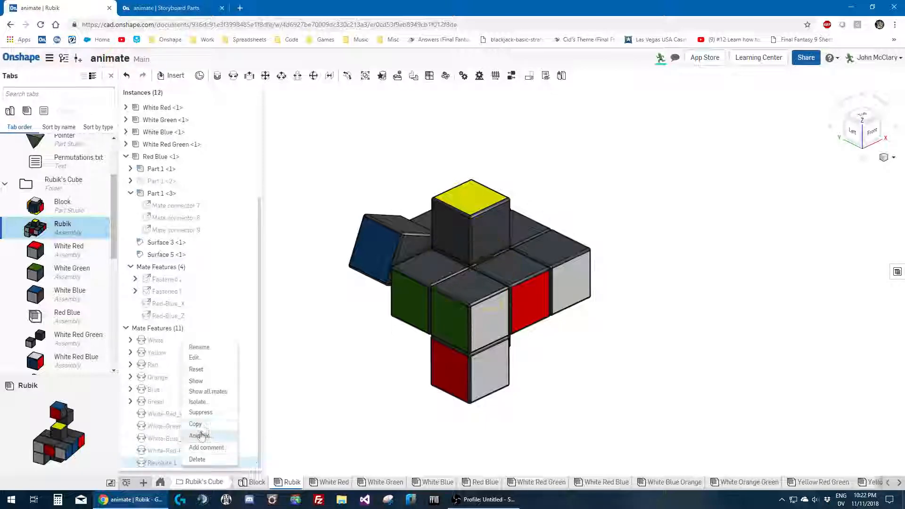
pyautogui.click(196, 369)
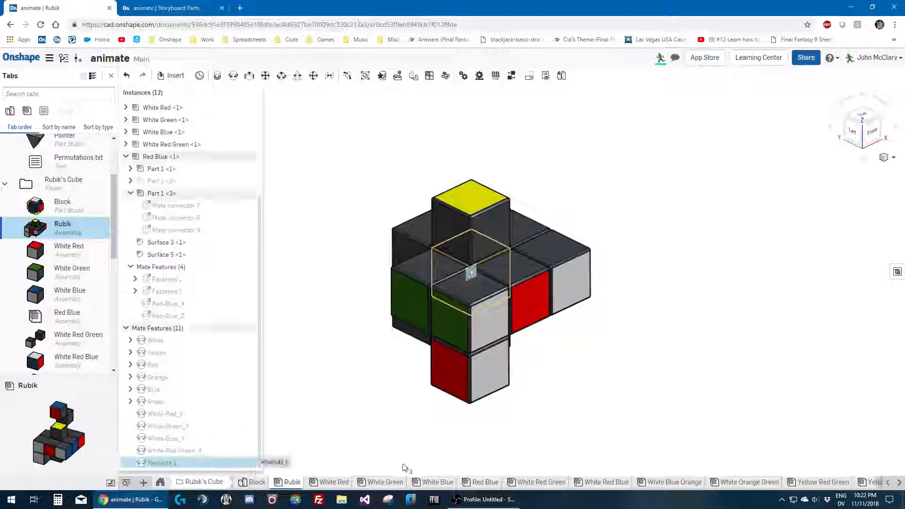
# Rename the Revolute 1 mate as Red-Blue_Y
pyautogui.hotkey('shift', 'n')
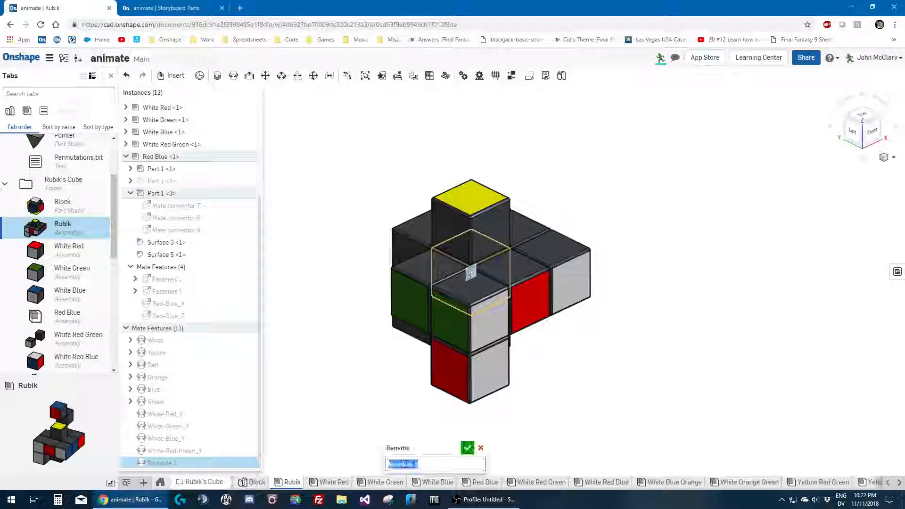
pyautogui.write('Red-B')
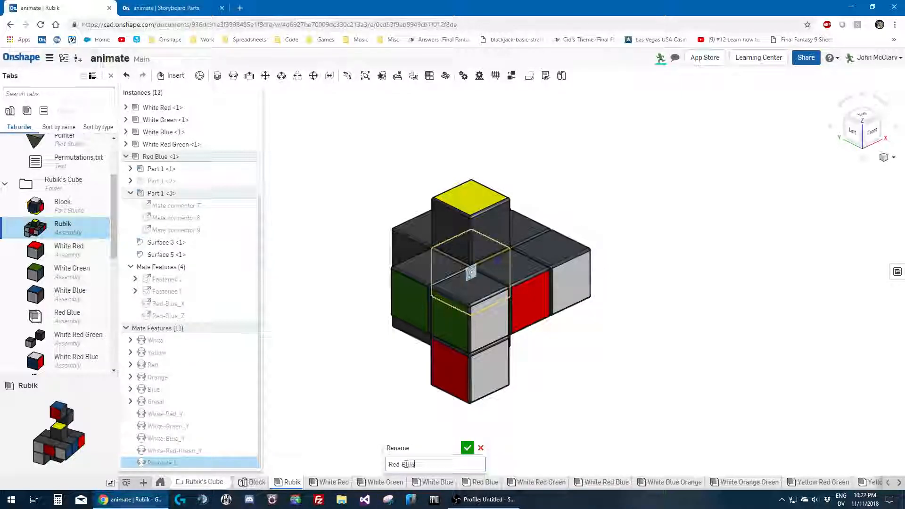
pyautogui.press('Return')
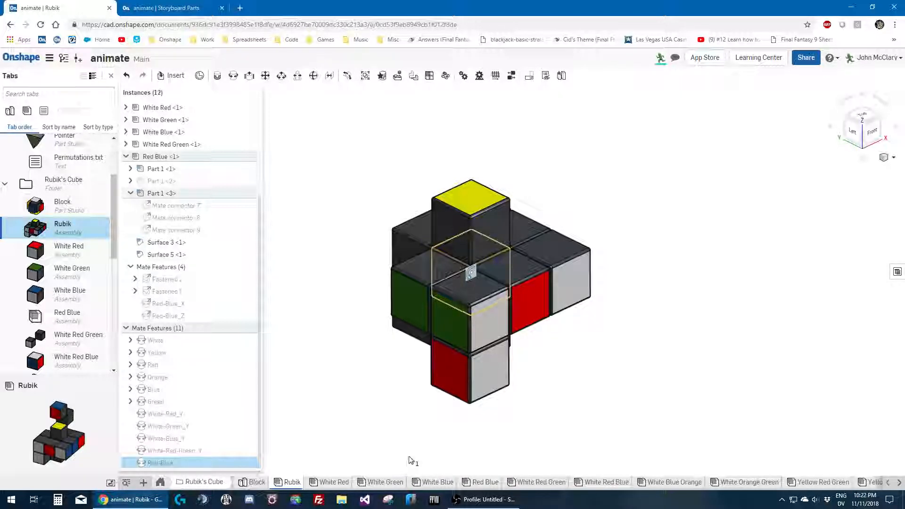
pyautogui.hotkey('shift', 'n')
pyautogui.press('End')
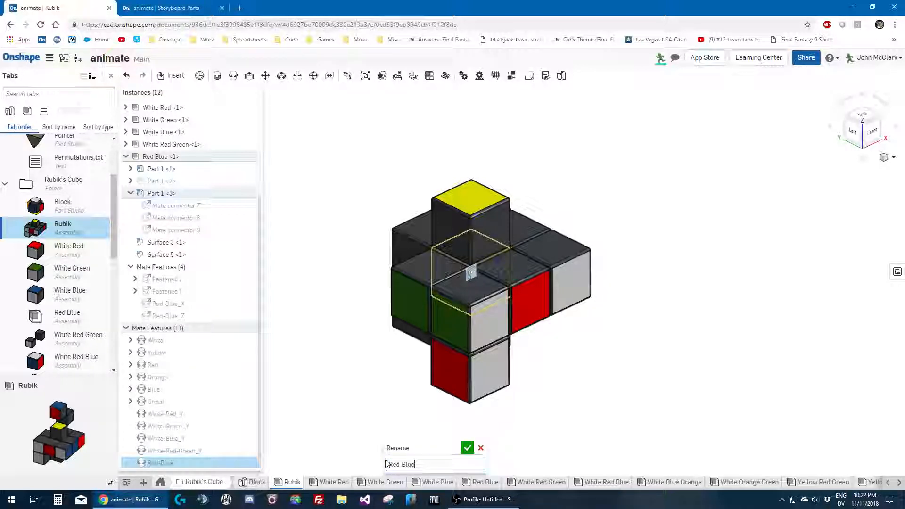
pyautogui.write('_Y')
pyautogui.press('Return')
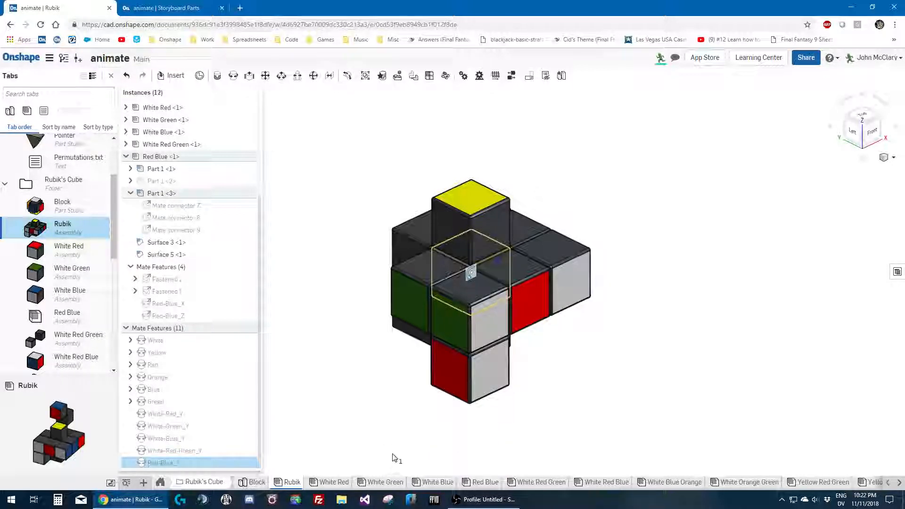
# Inspect where the red and yellow centre blocks meet and open Permutations.txt in a new browser tab
pyautogui.moveTo(321, 378); pyautogui.dragTo(359, 381, button='right')
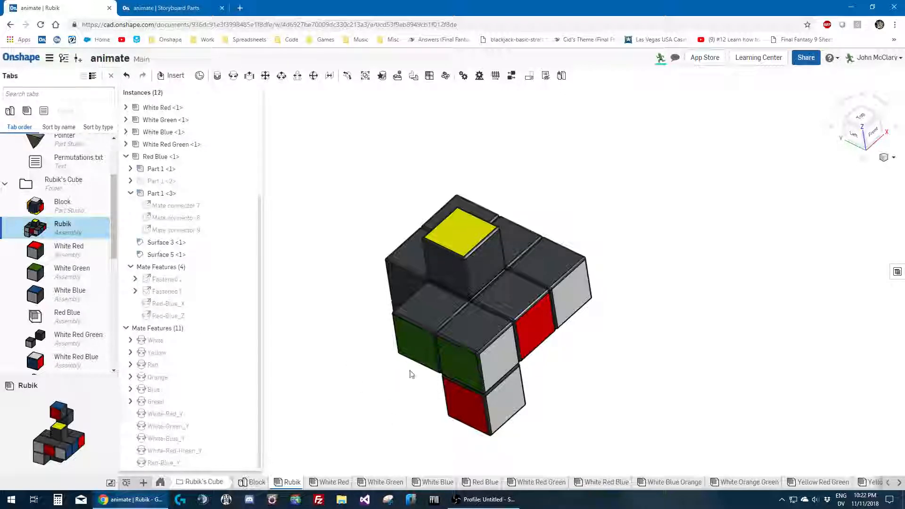
pyautogui.click(487, 321)
pyautogui.click(483, 271)
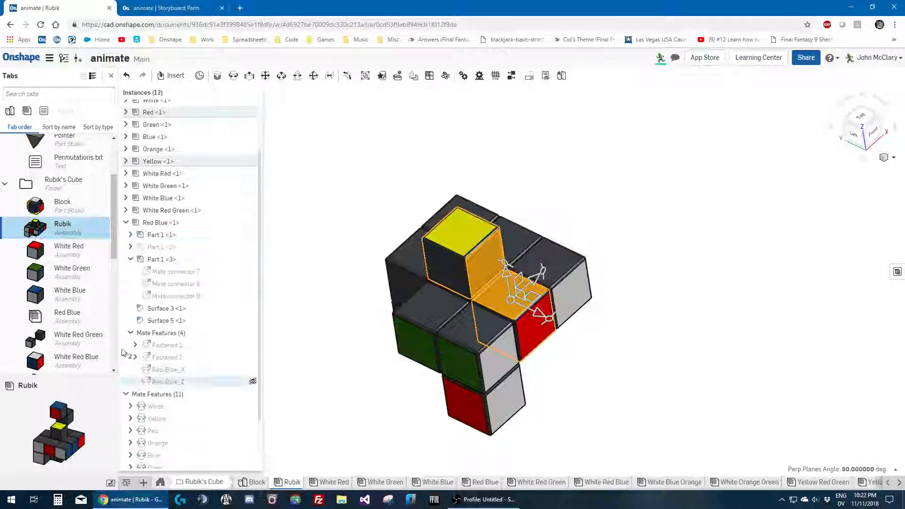
pyautogui.rightClick(53, 161)
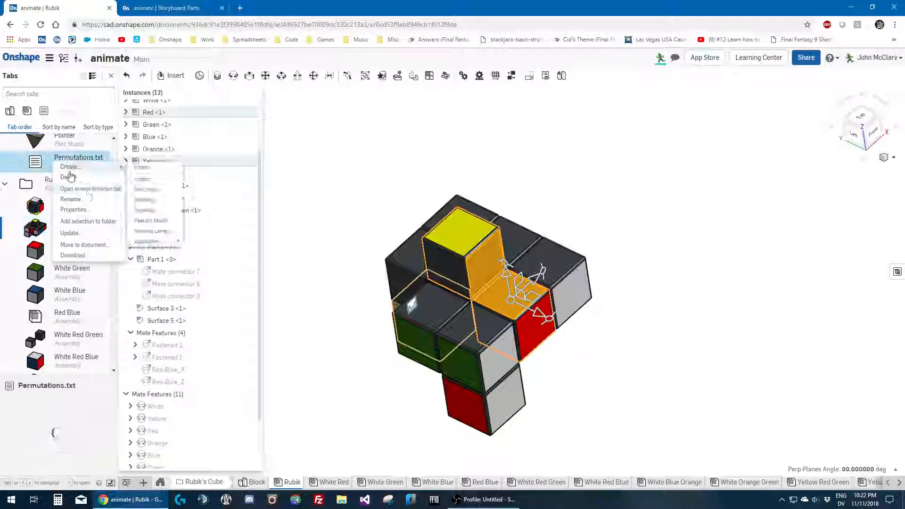
pyautogui.click(91, 189)
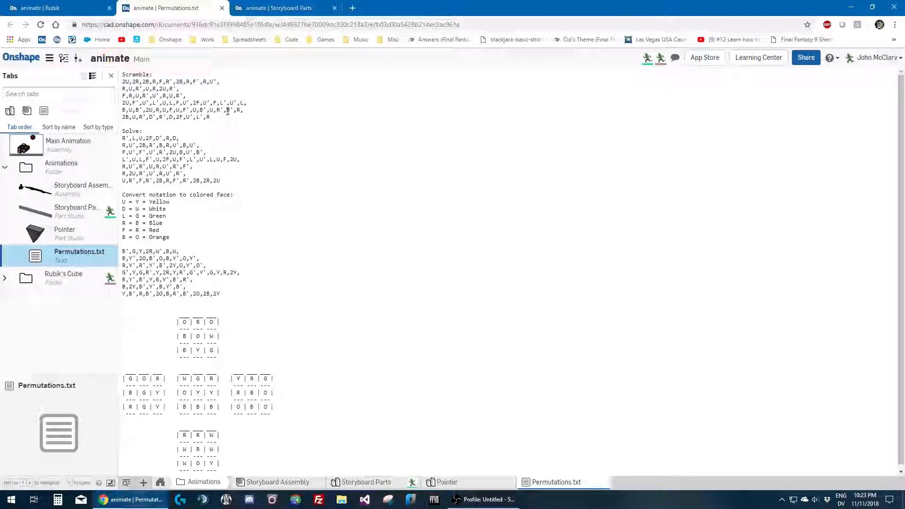
# Examine the scramble sequence, the solve moves converted to colored faces and the unfolded cube layout in Permutations.txt
pyautogui.moveTo(217, 119); pyautogui.dragTo(142, 82)
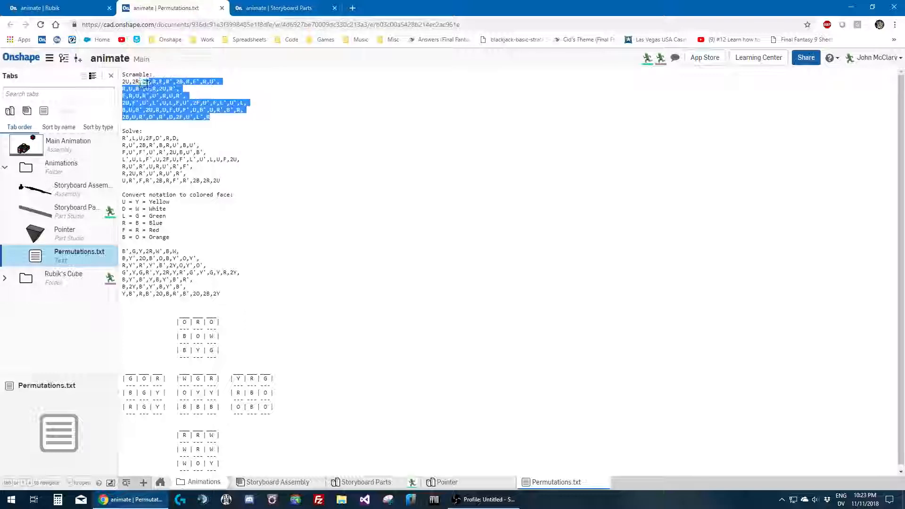
pyautogui.click(259, 117)
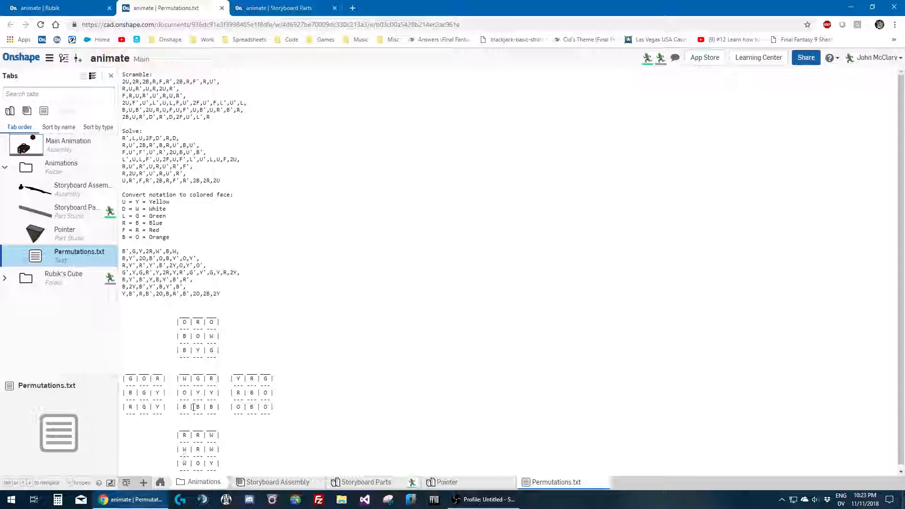
pyautogui.moveTo(170, 317); pyautogui.dragTo(257, 480)
pyautogui.click(281, 430)
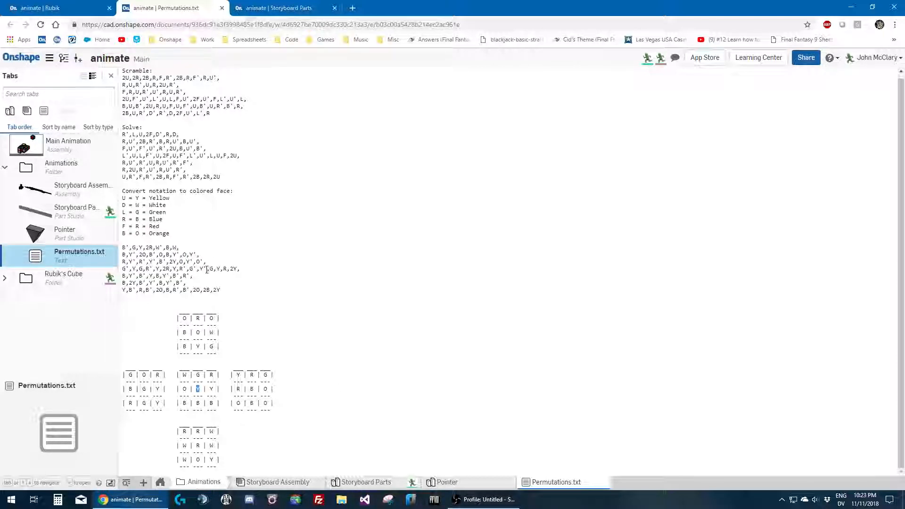
pyautogui.moveTo(222, 289); pyautogui.dragTo(71, 242)
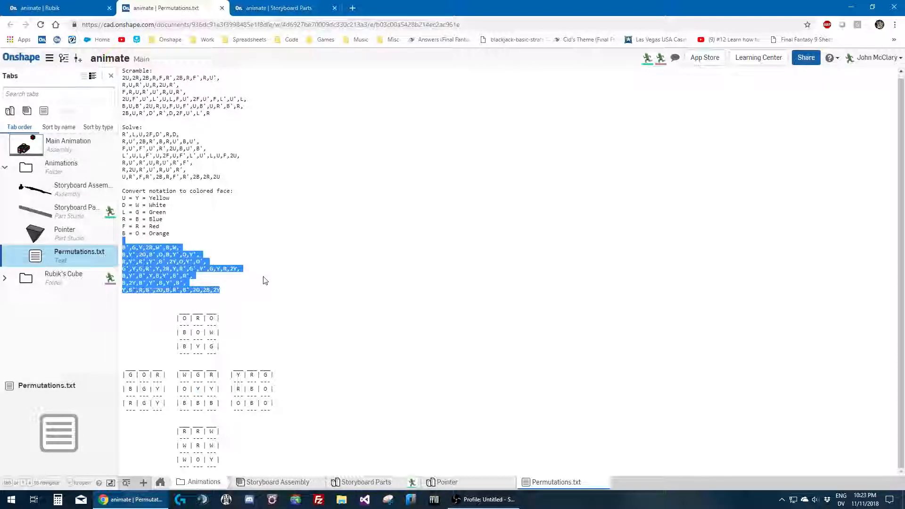
pyautogui.click(242, 325)
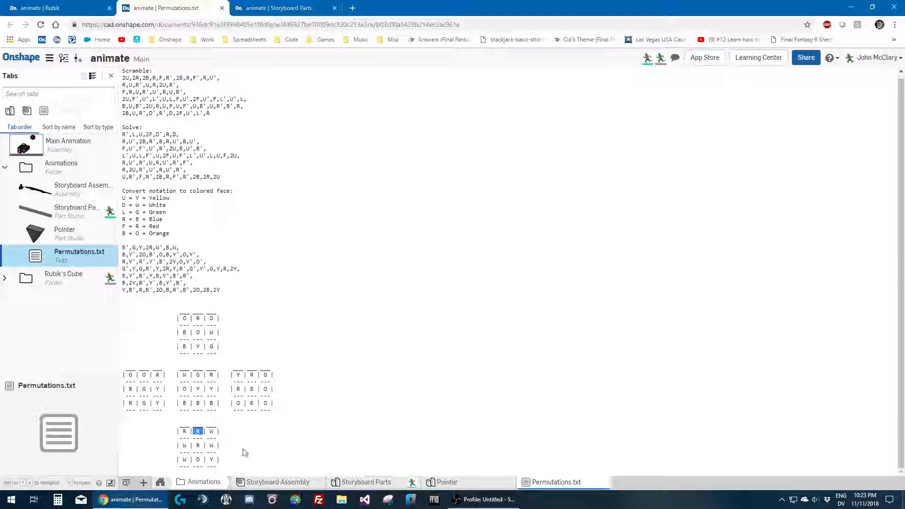
pyautogui.click(201, 443)
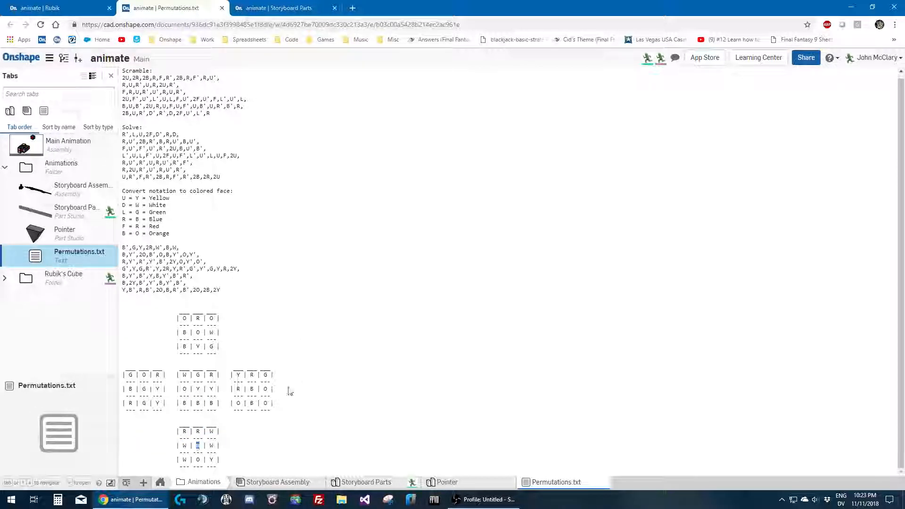
# Return to the Rubik assembly and edit the Red-Blue_Y mate, reorienting its secondary axis
pyautogui.click(65, 6)
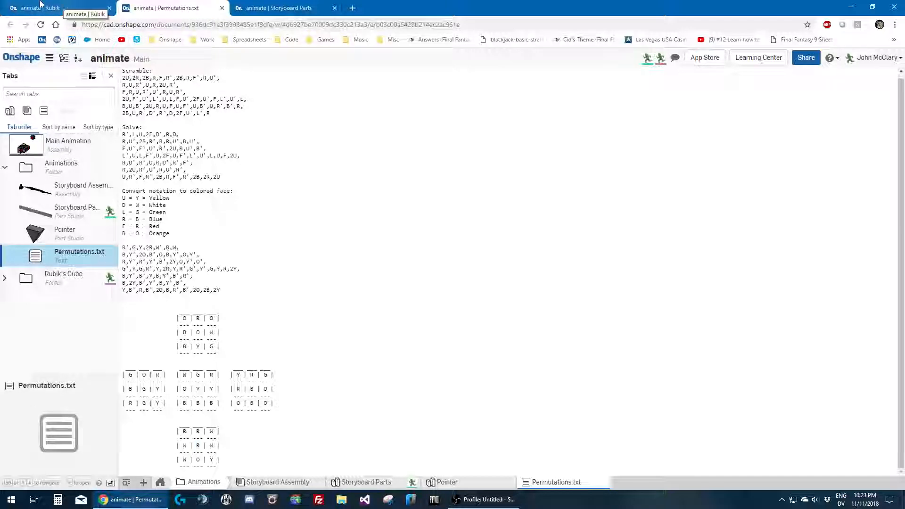
pyautogui.moveTo(470, 312); pyautogui.dragTo(474, 292, button='right')
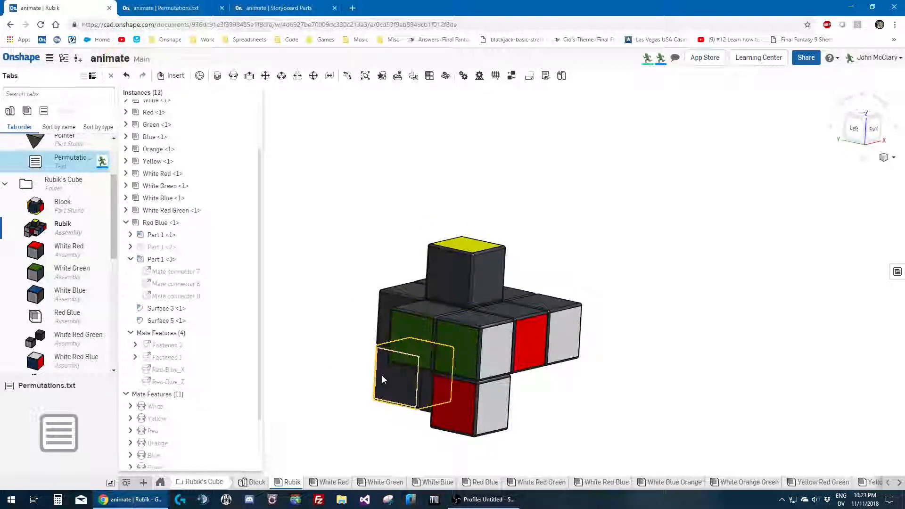
pyautogui.moveTo(381, 376)
pyautogui.mouseDown(button='right')
pyautogui.moveTo(367, 405)
pyautogui.moveTo(373, 391)
pyautogui.mouseUp(button='right')
pyautogui.scroll(-3, 173, 360)
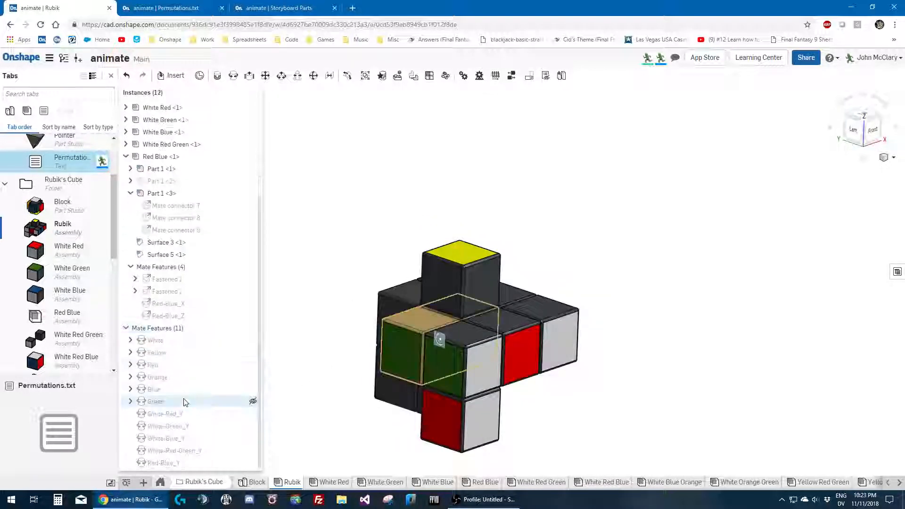
pyautogui.rightClick(179, 463)
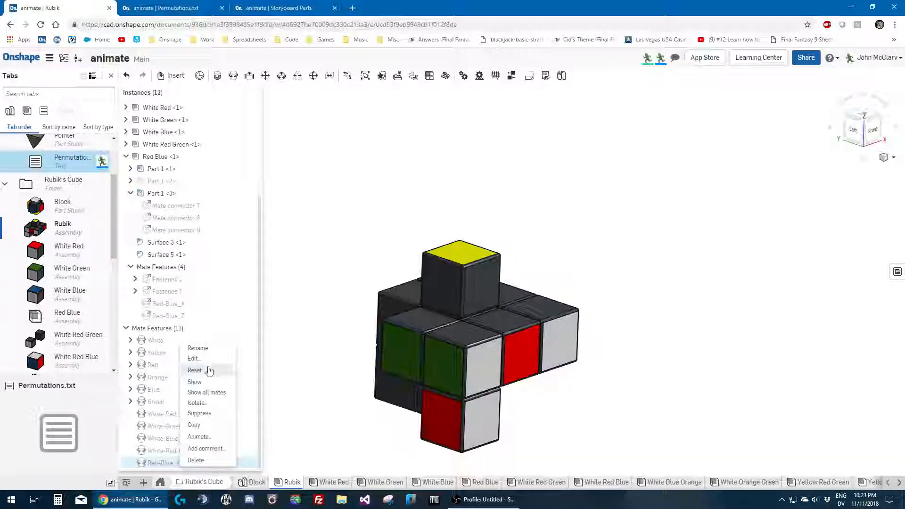
pyautogui.click(194, 357)
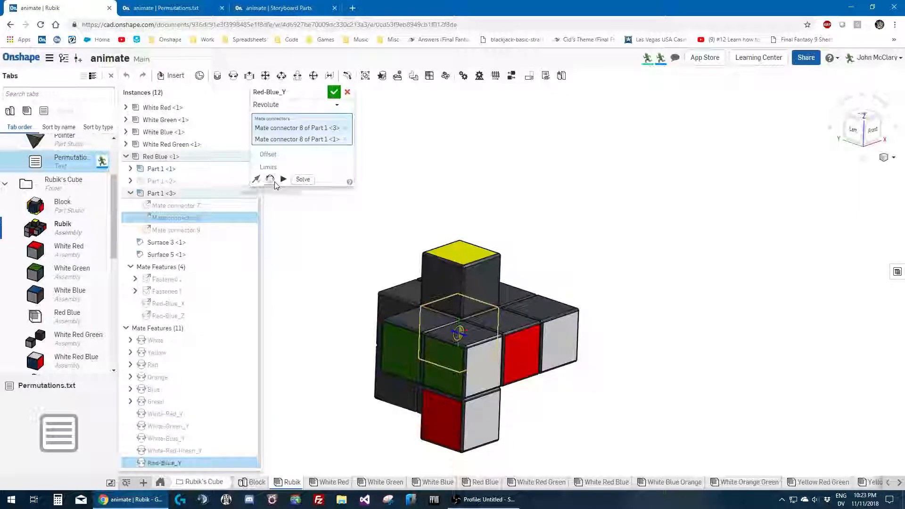
pyautogui.click(334, 92)
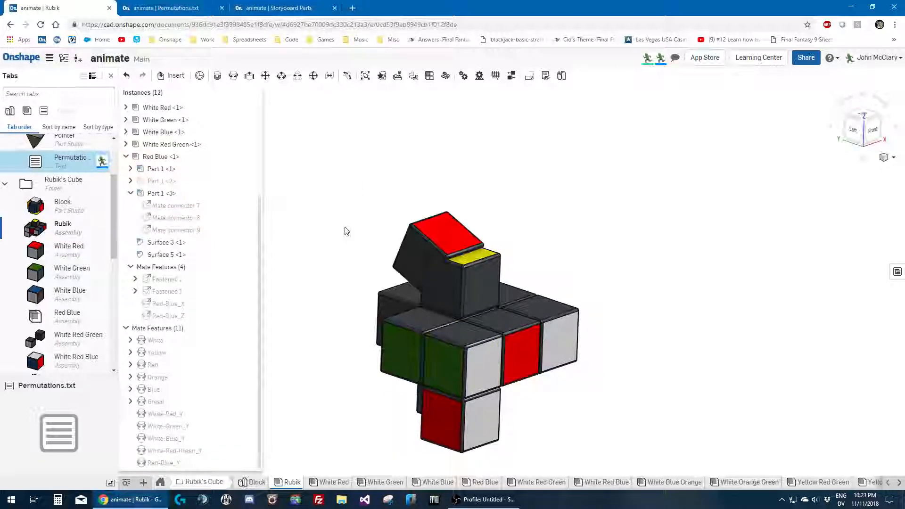
# Reset the Red-Blue_Z and Red-Blue_X mates inside the Red Blue instance and check the block's new placement beside the yellow centre
pyautogui.moveTo(344, 228); pyautogui.dragTo(351, 232, button='right')
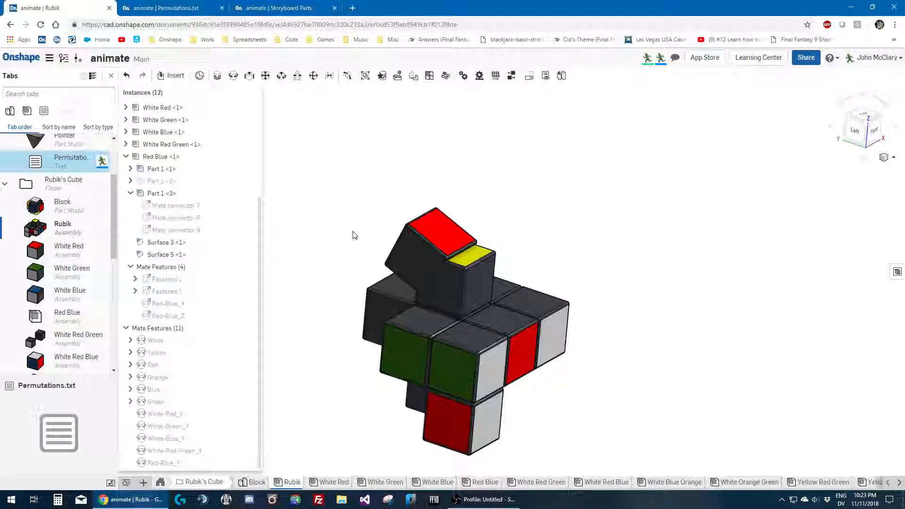
pyautogui.rightClick(211, 315)
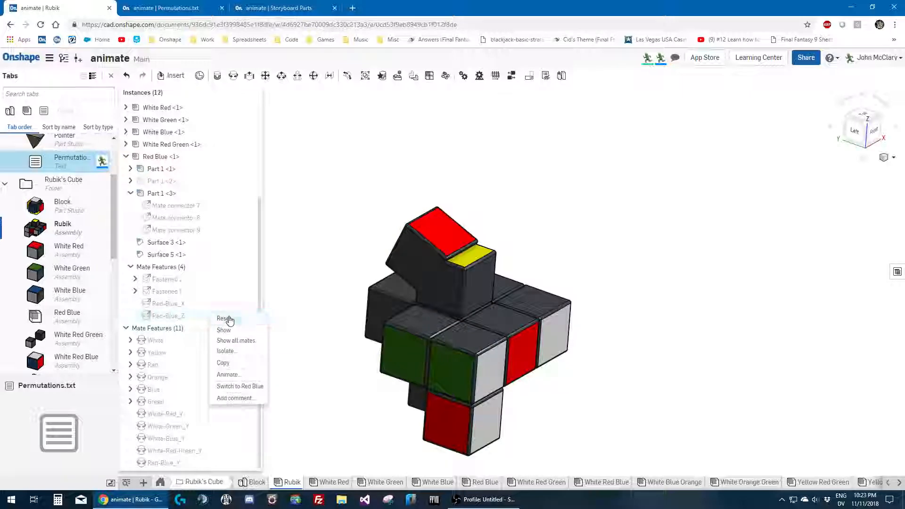
pyautogui.click(196, 305)
pyautogui.rightClick(197, 305)
pyautogui.click(208, 313)
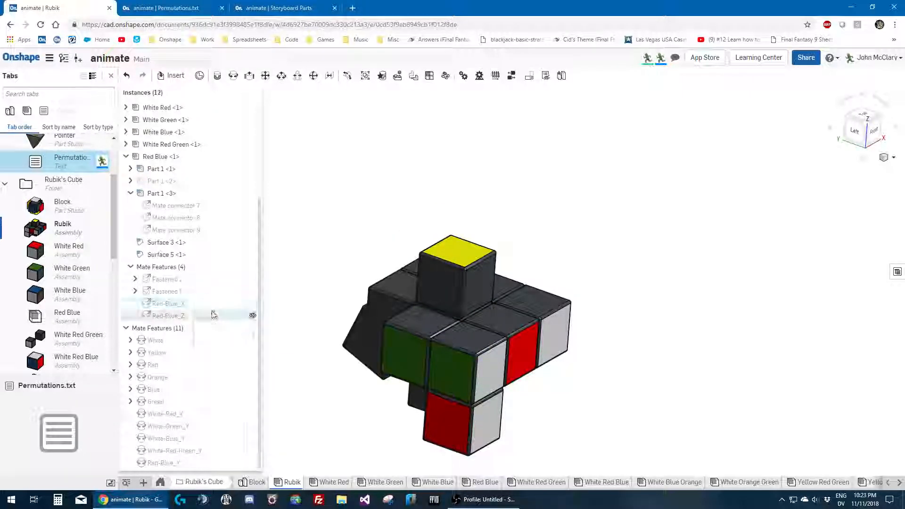
pyautogui.moveTo(521, 252)
pyautogui.mouseDown(button='right')
pyautogui.moveTo(579, 254)
pyautogui.moveTo(516, 259)
pyautogui.mouseUp(button='right')
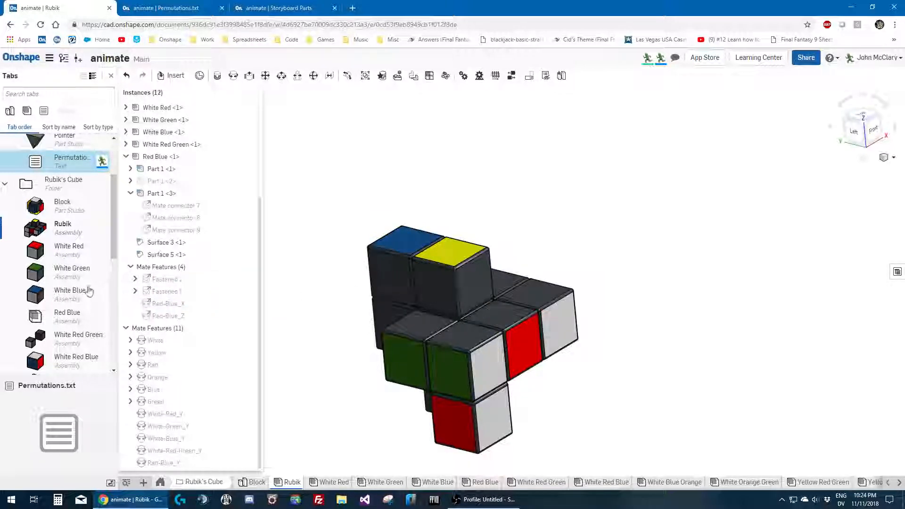
# Open the Red Blue assembly and edit its Red-Blue_Z mate, reorienting the secondary axis
pyautogui.rightClick(73, 315)
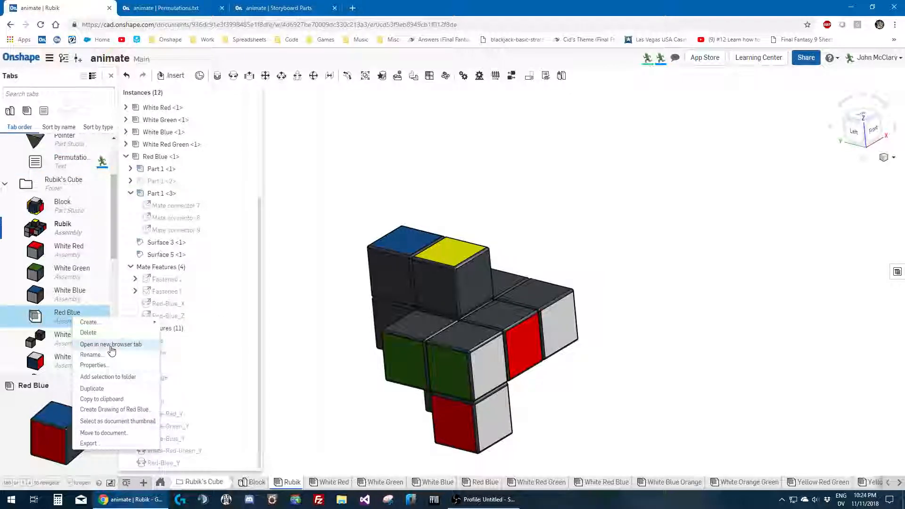
pyautogui.click(65, 311)
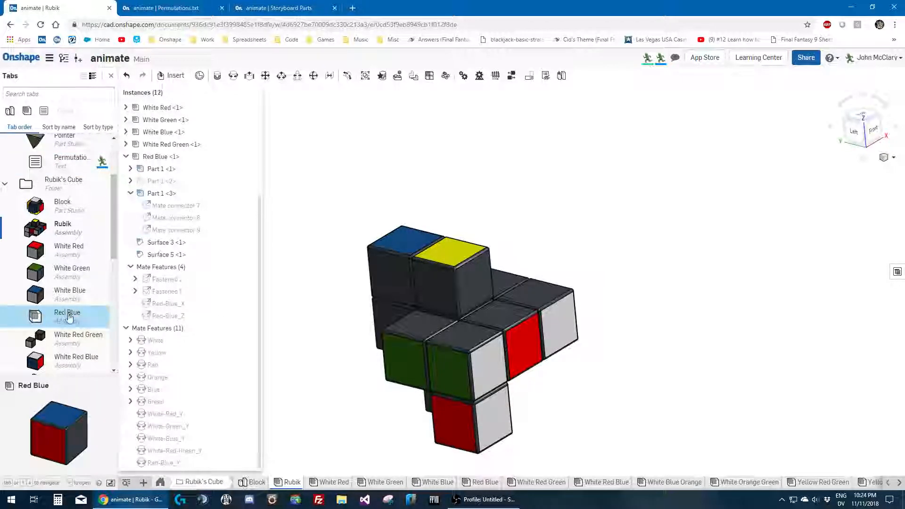
pyautogui.click(83, 326)
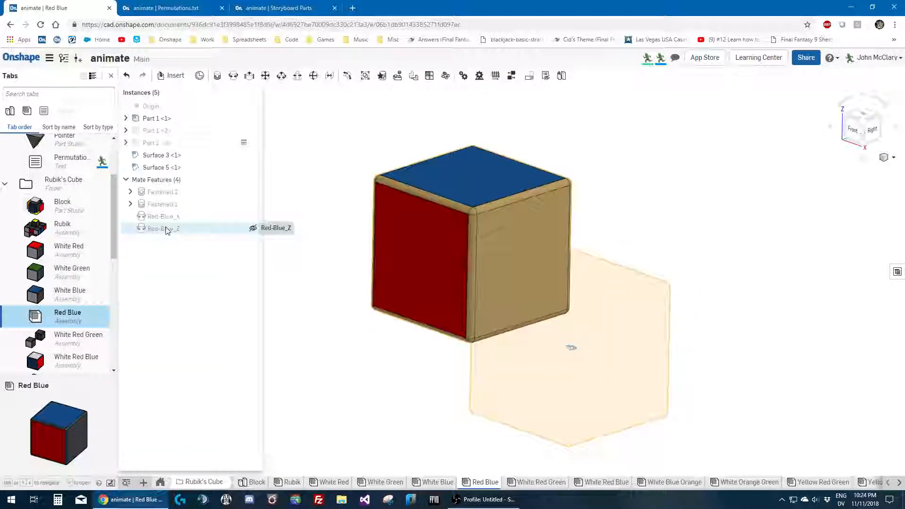
pyautogui.rightClick(242, 217)
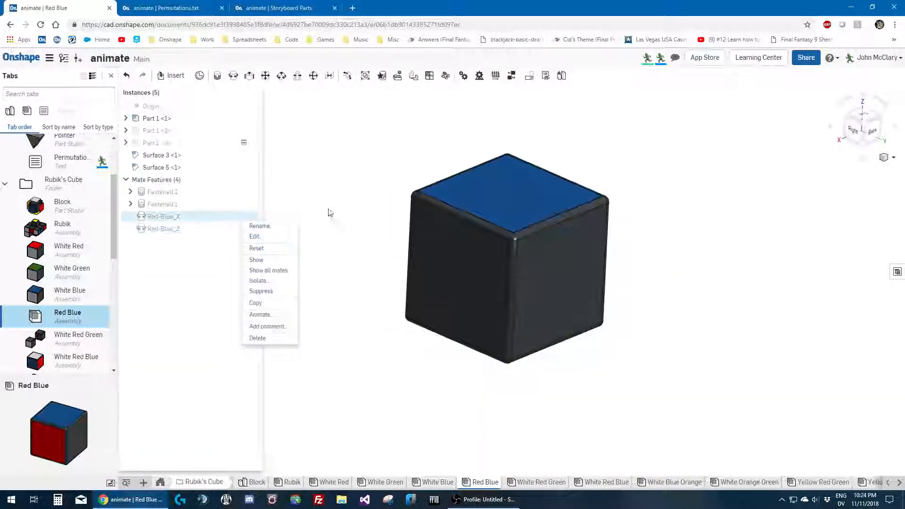
pyautogui.click(603, 370)
pyautogui.scroll(-2, 607, 376)
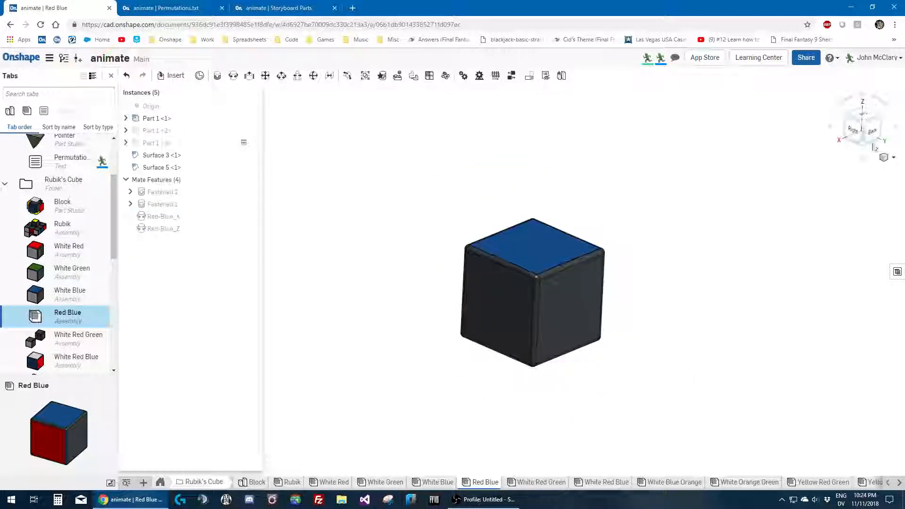
pyautogui.rightClick(211, 229)
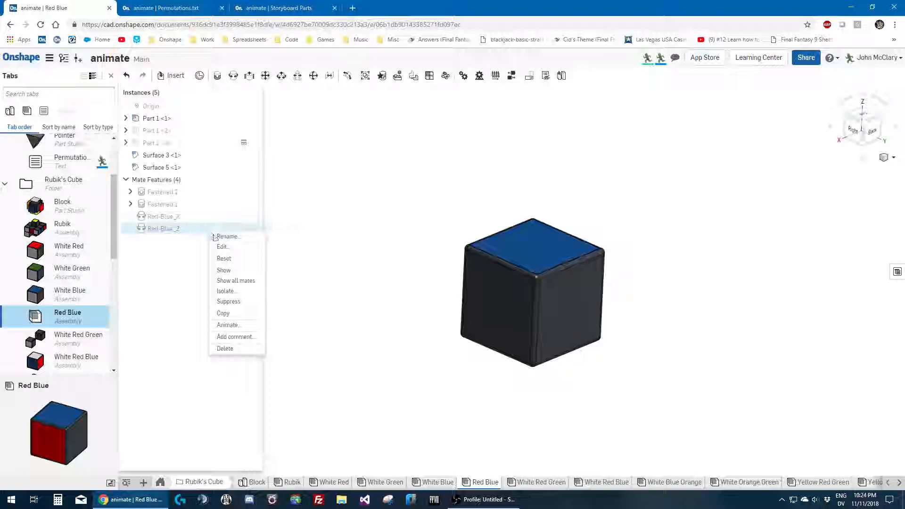
pyautogui.click(235, 253)
pyautogui.click(269, 179)
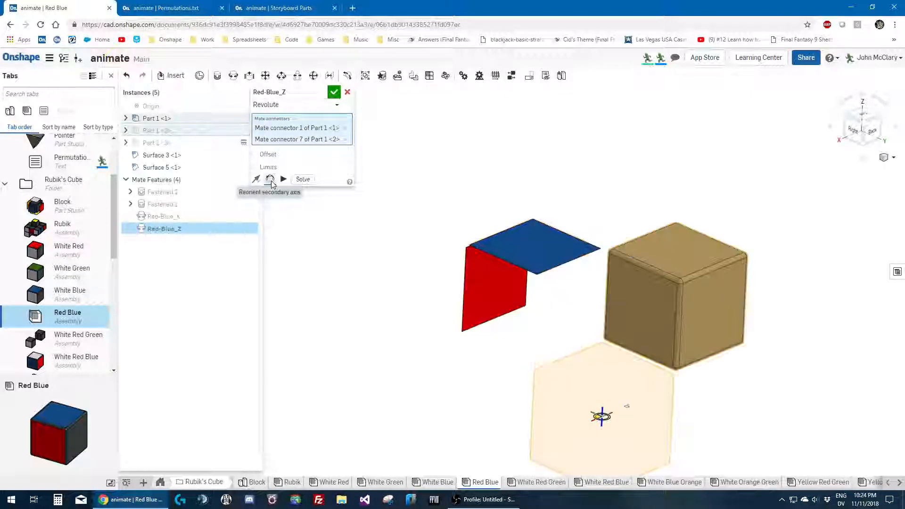
pyautogui.click(334, 92)
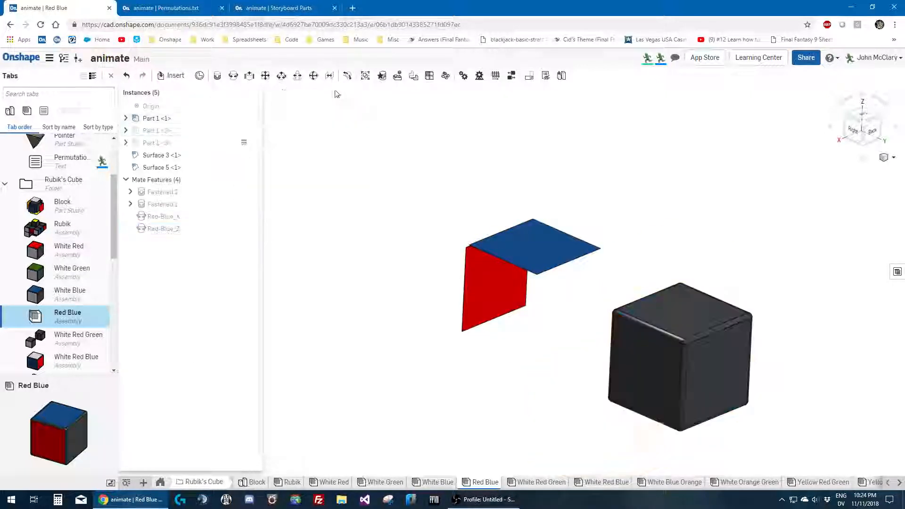
# Reset the Red-Blue_Z and Red-Blue_X mates in the Red Blue assembly
pyautogui.rightClick(193, 229)
pyautogui.click(206, 257)
pyautogui.rightClick(160, 216)
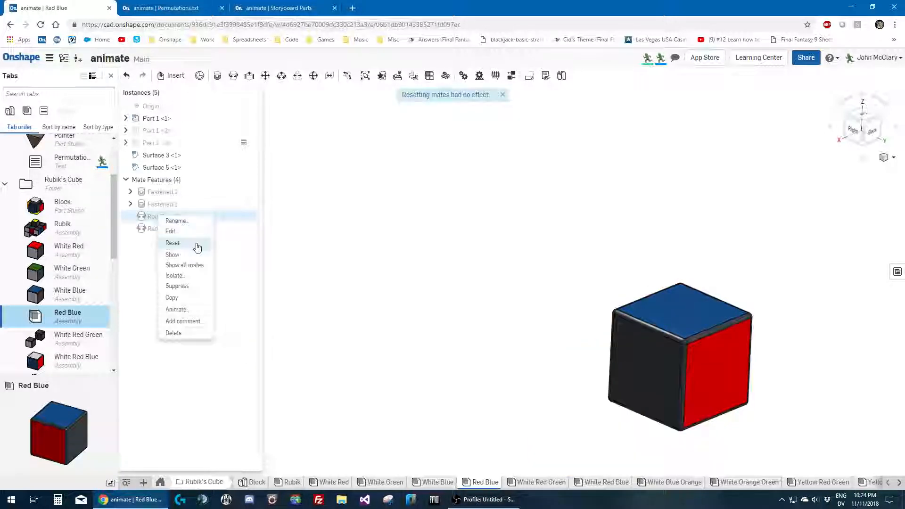
pyautogui.click(194, 243)
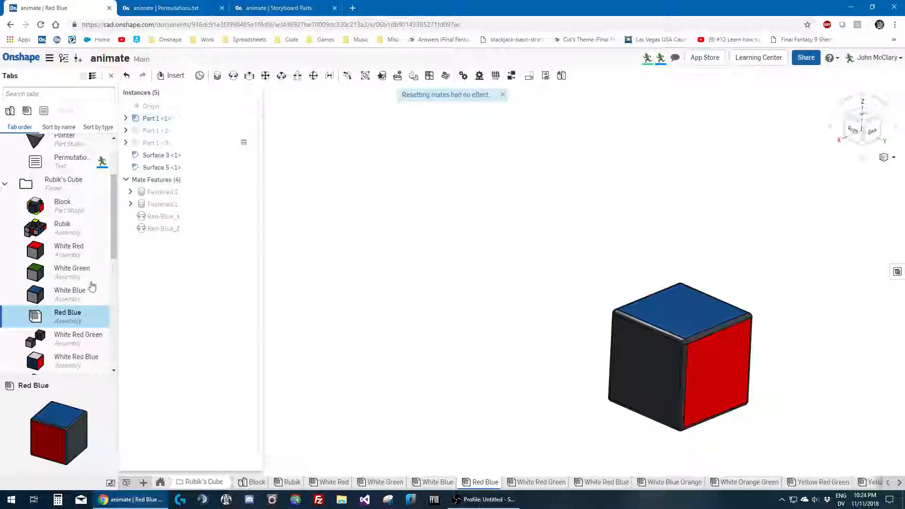
# Return to the Rubik assembly and reset the Red-Blue_X and Red-Blue_Z mates inside the Red Blue instance, plus the Red-Blue_Y mate
pyautogui.click(62, 226)
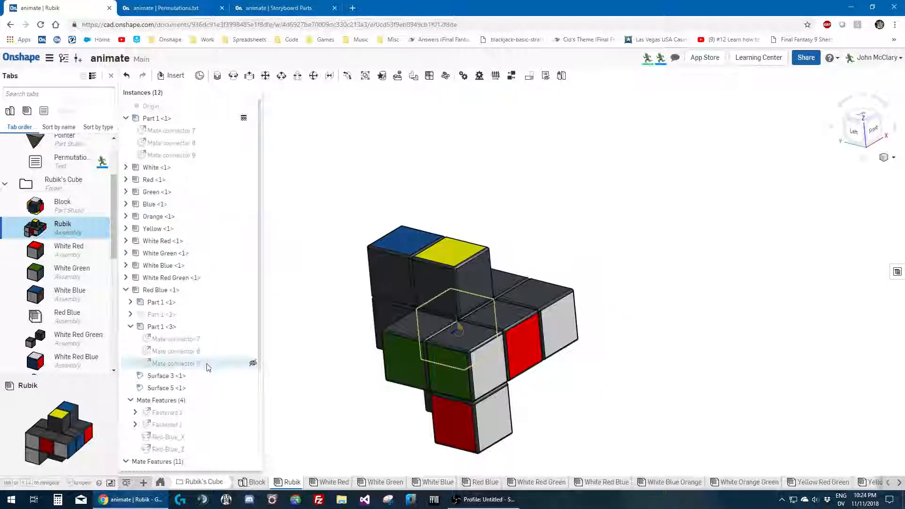
pyautogui.scroll(-1, 197, 391)
pyautogui.click(189, 400)
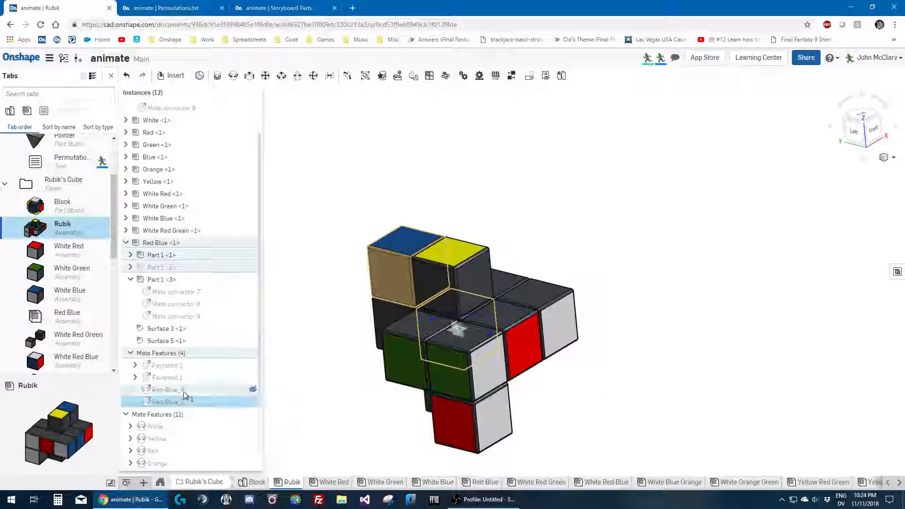
pyautogui.rightClick(195, 395)
pyautogui.click(210, 402)
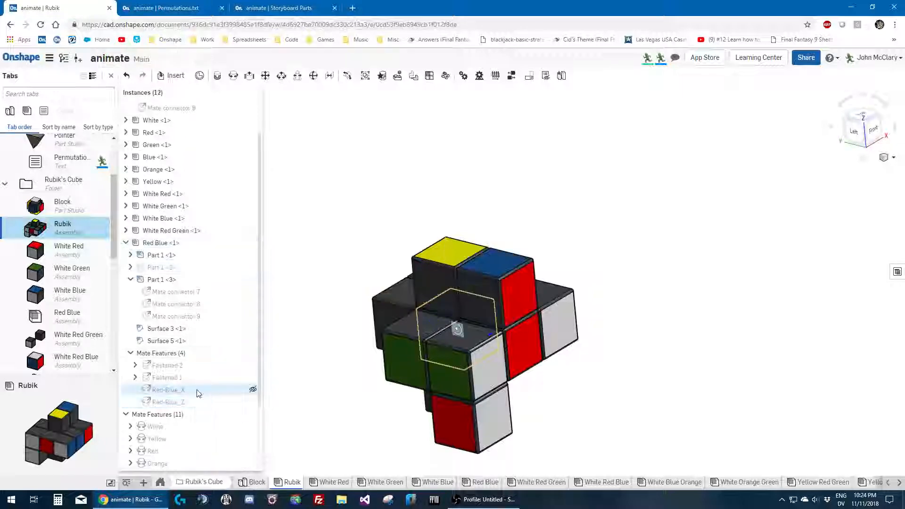
pyautogui.rightClick(202, 392)
pyautogui.click(225, 400)
pyautogui.scroll(-2, 208, 368)
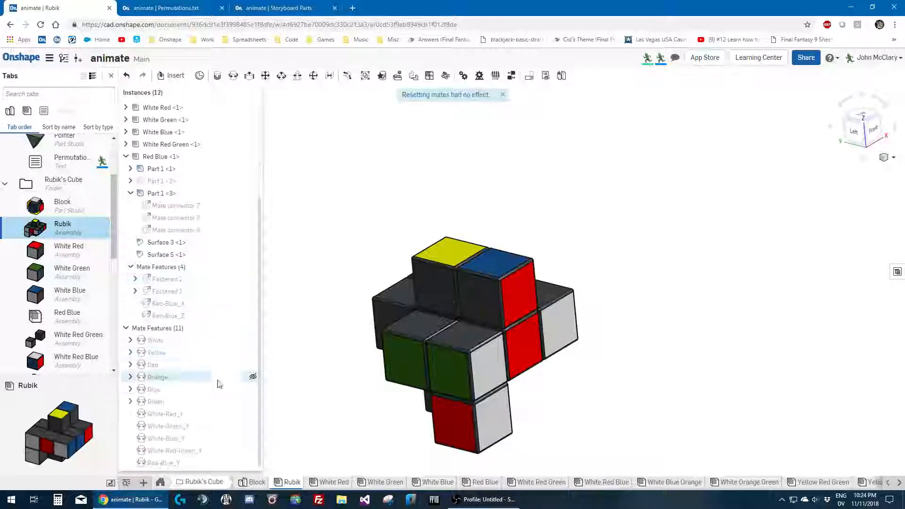
pyautogui.rightClick(200, 464)
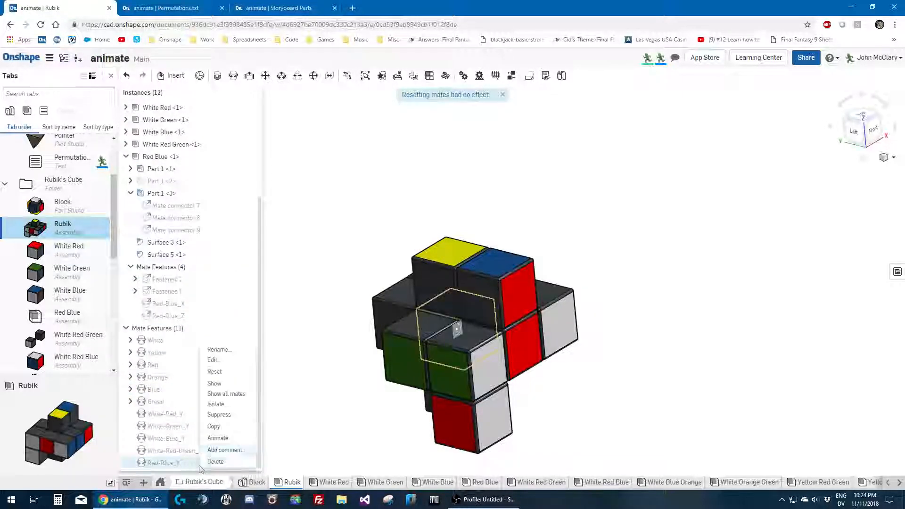
pyautogui.click(226, 372)
# Compare the Red Blue block's face colors beside the yellow and red centres with the unfolded cube layout in Permutations.txt
pyautogui.moveTo(325, 259); pyautogui.dragTo(337, 290, button='right')
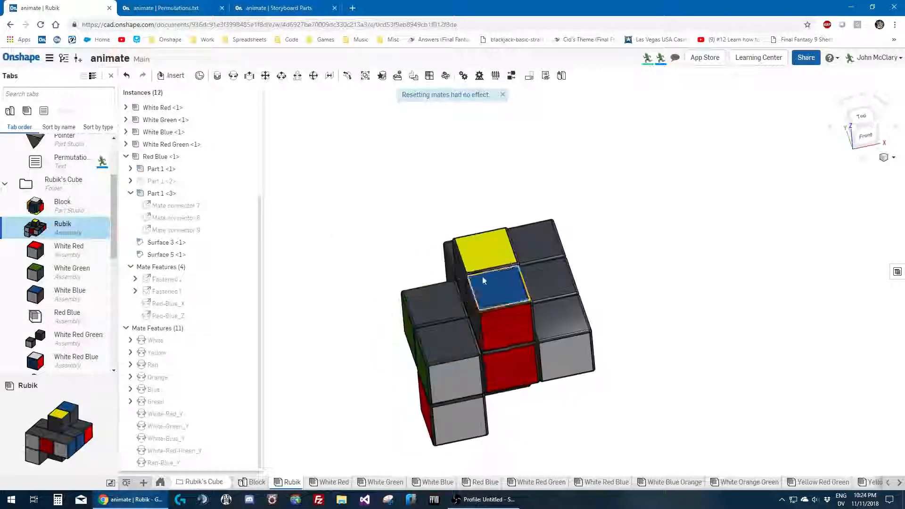
pyautogui.scroll(4, 483, 281)
pyautogui.moveTo(438, 361); pyautogui.dragTo(449, 330, button='right')
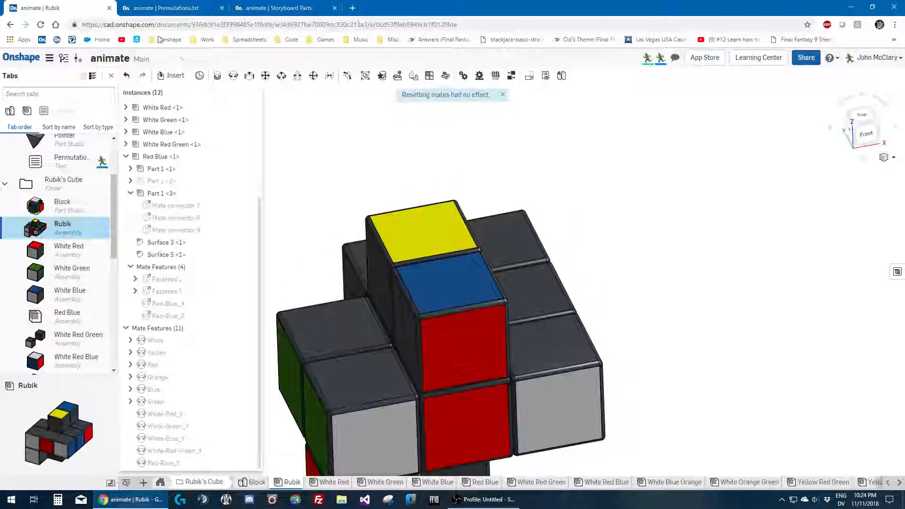
pyautogui.click(169, 8)
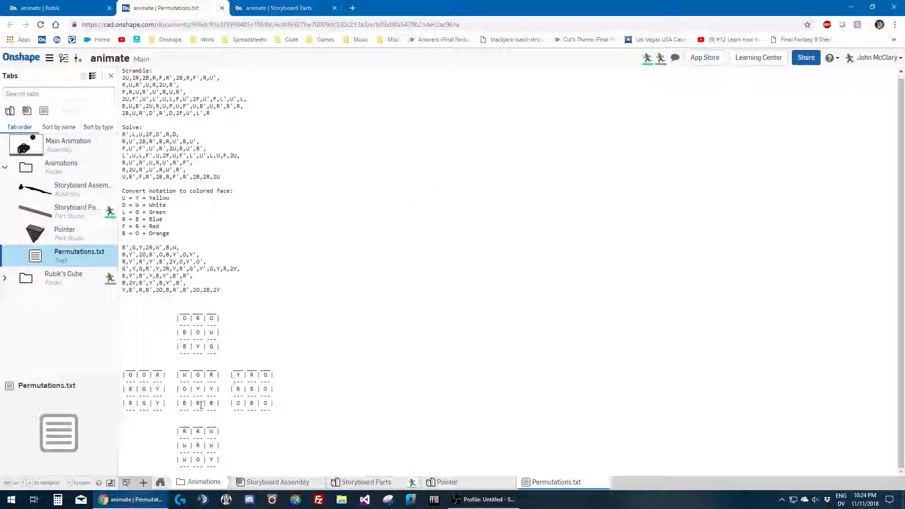
pyautogui.click(89, 8)
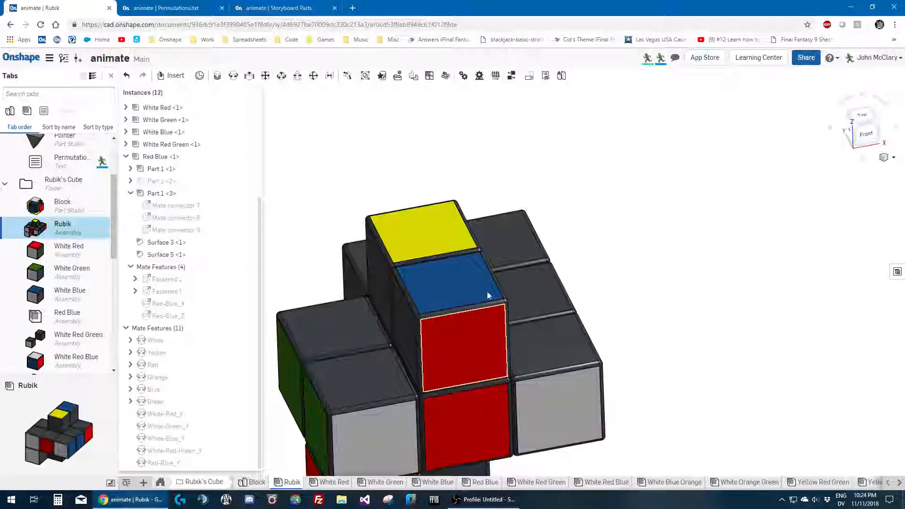
# Hide Part 1 <3> inside the Red Blue instance and check the block's placement in the Rubik assembly
pyautogui.scroll(-3, 632, 289)
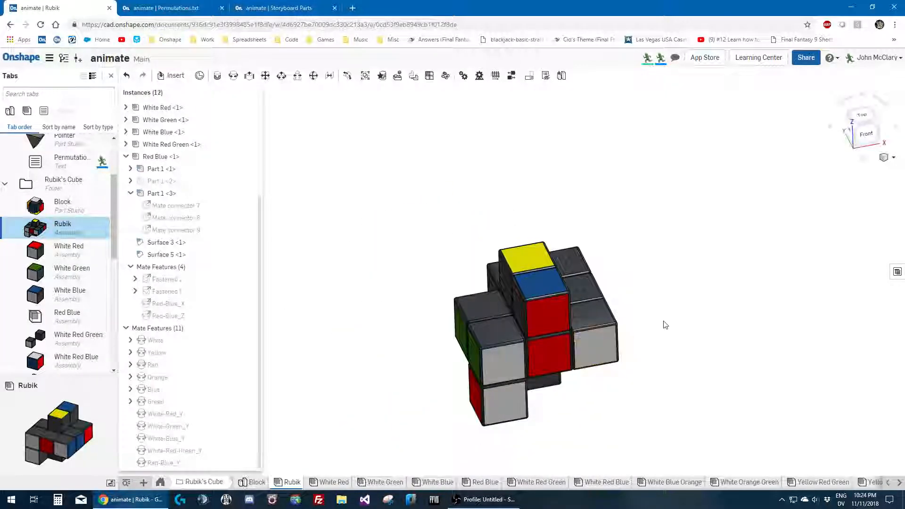
pyautogui.moveTo(662, 323); pyautogui.dragTo(679, 318, button='right')
pyautogui.scroll(2, 504, 311)
pyautogui.moveTo(535, 313); pyautogui.dragTo(762, 289)
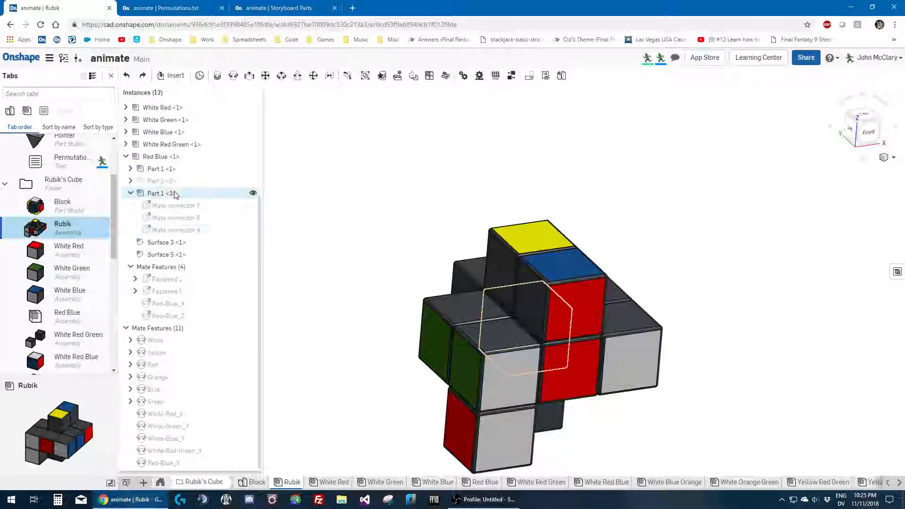
pyautogui.click(253, 194)
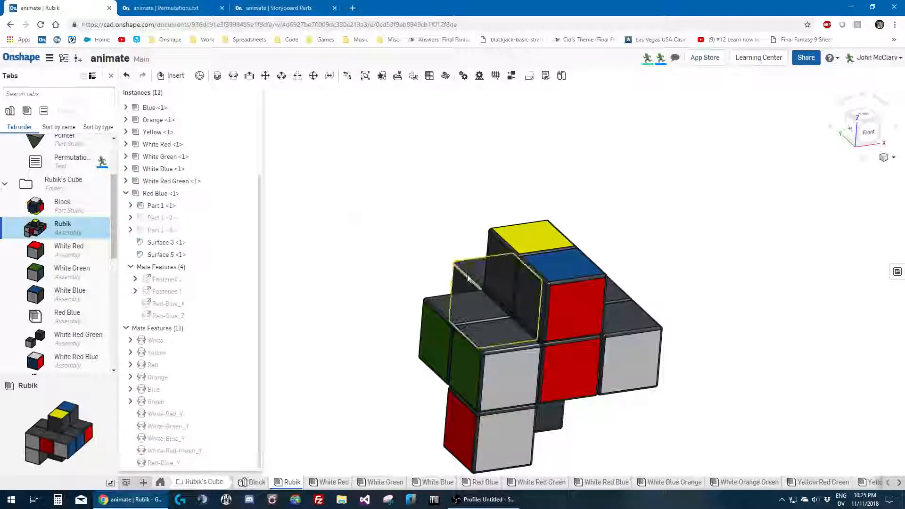
pyautogui.moveTo(464, 276)
pyautogui.mouseDown(button='right')
pyautogui.moveTo(488, 270)
pyautogui.moveTo(476, 274)
pyautogui.mouseUp(button='right')
pyautogui.moveTo(477, 276); pyautogui.dragTo(377, 202, button='middle')
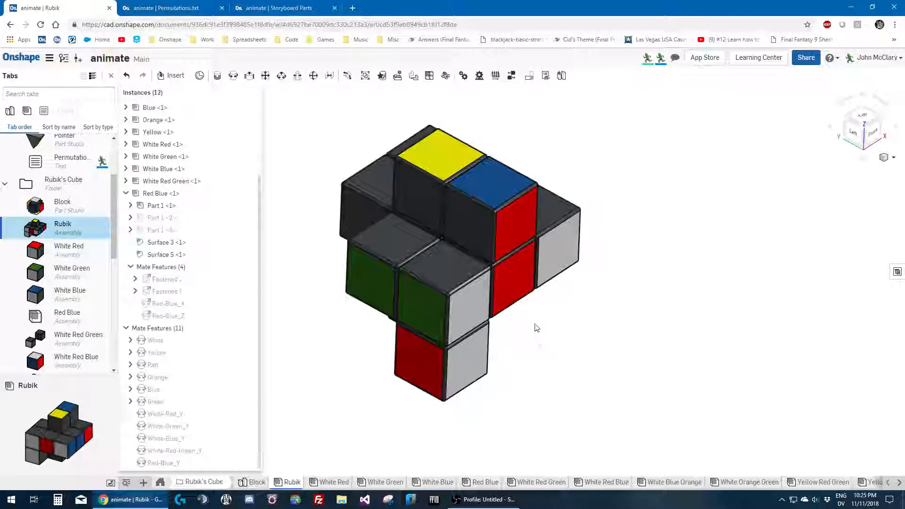
# Switch to Storyboard Parts and examine the Green, White-Red_Y, White and Red path sketches against the Grid sketch
pyautogui.click(254, 6)
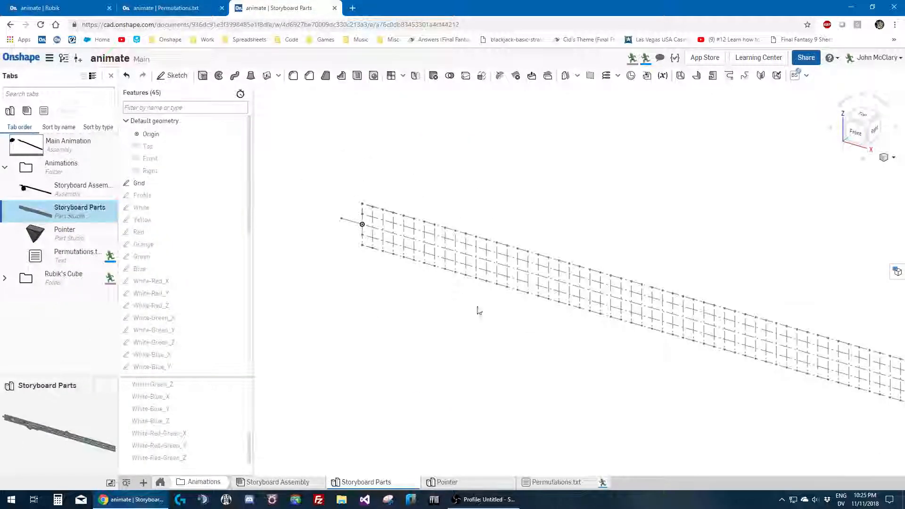
pyautogui.click(188, 181)
pyautogui.moveTo(454, 317)
pyautogui.mouseDown(button='right')
pyautogui.moveTo(487, 305)
pyautogui.moveTo(469, 319)
pyautogui.mouseUp(button='right')
pyautogui.click(461, 319)
pyautogui.scroll(3, 317, 243)
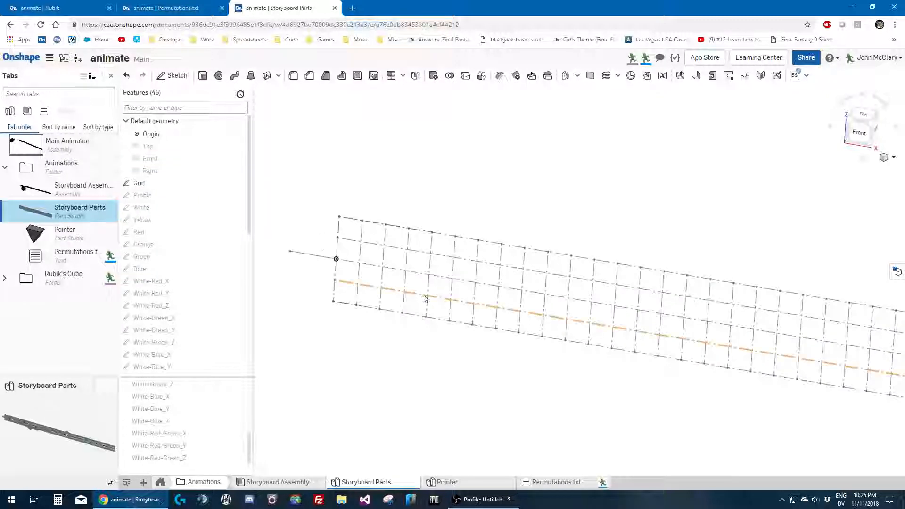
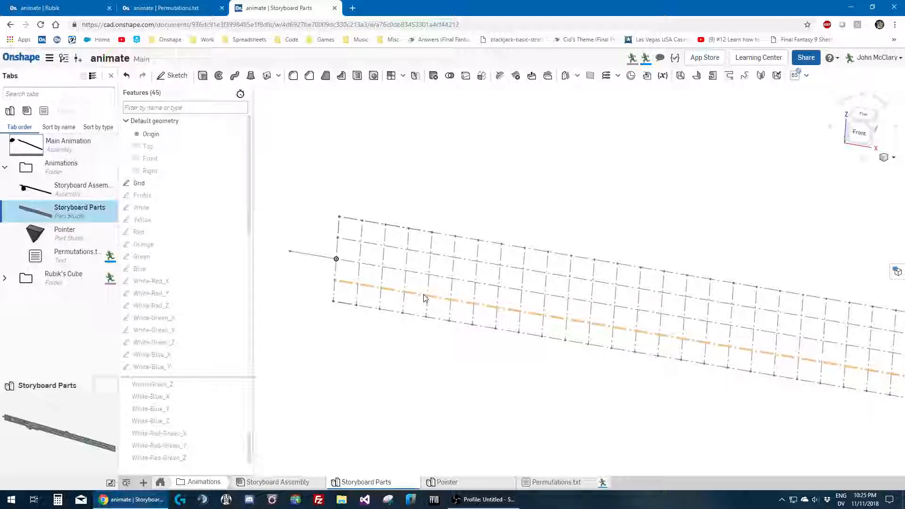
pyautogui.click(198, 257)
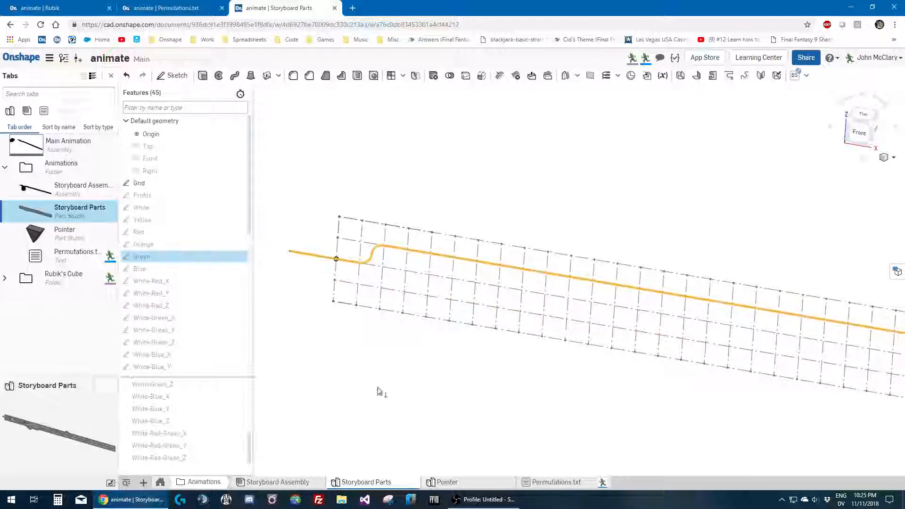
pyautogui.keyDown('ctrl'); pyautogui.click(193, 292); pyautogui.keyUp('ctrl')
pyautogui.keyDown('ctrl'); pyautogui.click(157, 207); pyautogui.keyUp('ctrl')
pyautogui.keyDown('ctrl'); pyautogui.click(157, 231); pyautogui.keyUp('ctrl')
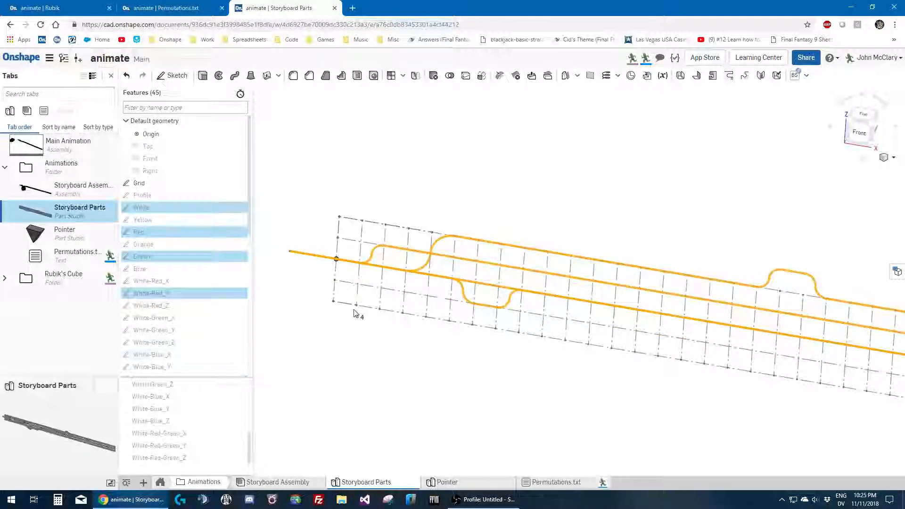
pyautogui.scroll(3, 375, 332)
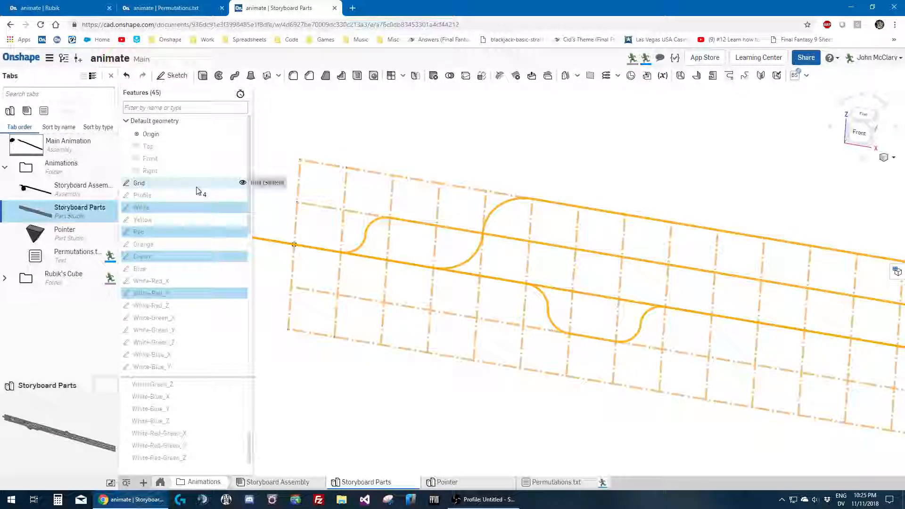
pyautogui.keyDown('ctrl'); pyautogui.click(179, 188); pyautogui.keyUp('ctrl')
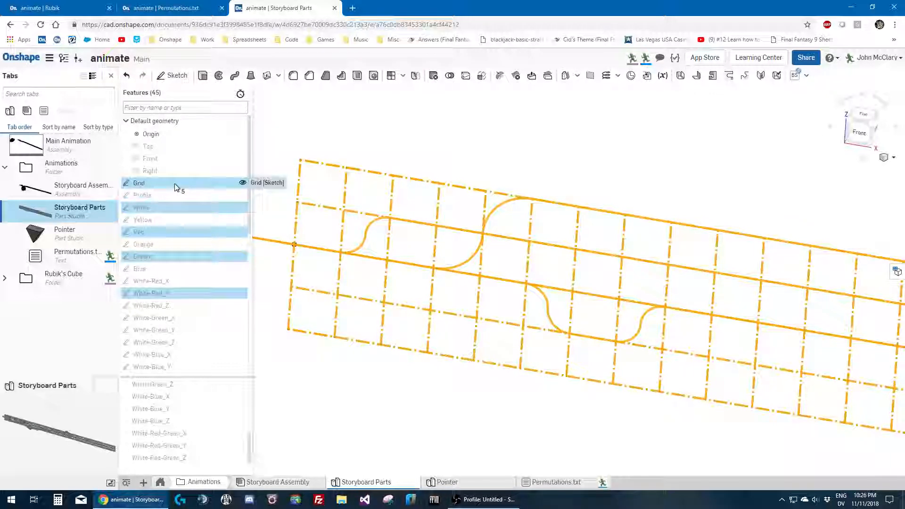
pyautogui.scroll(-3, 621, 184)
pyautogui.moveTo(413, 227); pyautogui.dragTo(402, 227, button='right')
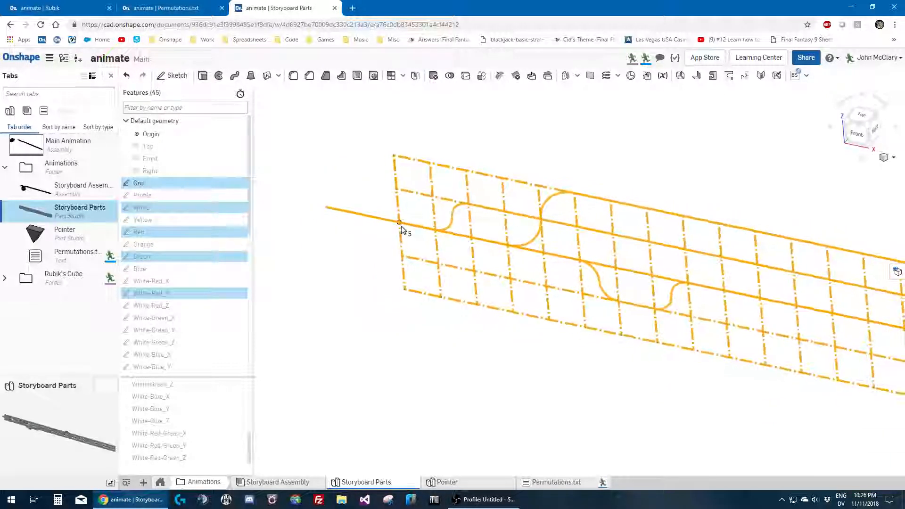
pyautogui.click(398, 338)
pyautogui.scroll(-4, 377, 330)
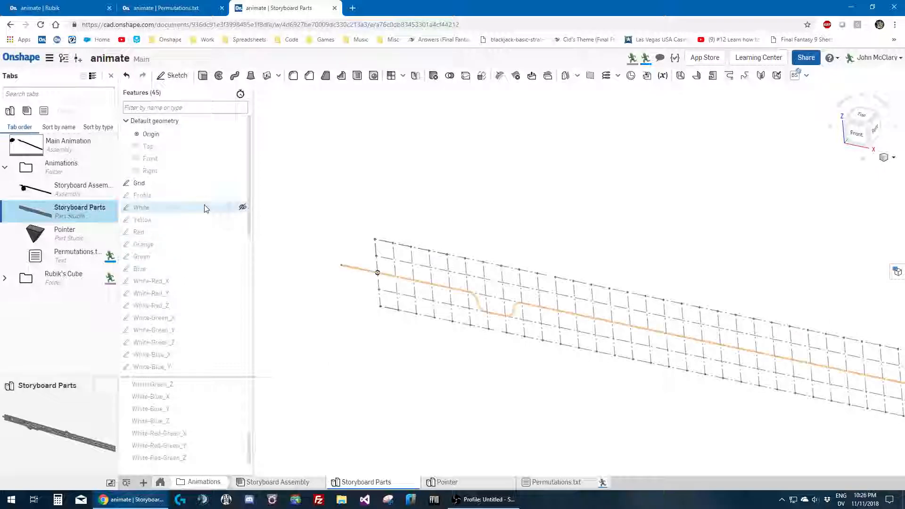
# Roll the Storyboard Parts feature history back to just after the White-Red-Green_Z sketch
pyautogui.scroll(-1, 196, 235)
pyautogui.scroll(-3, 197, 234)
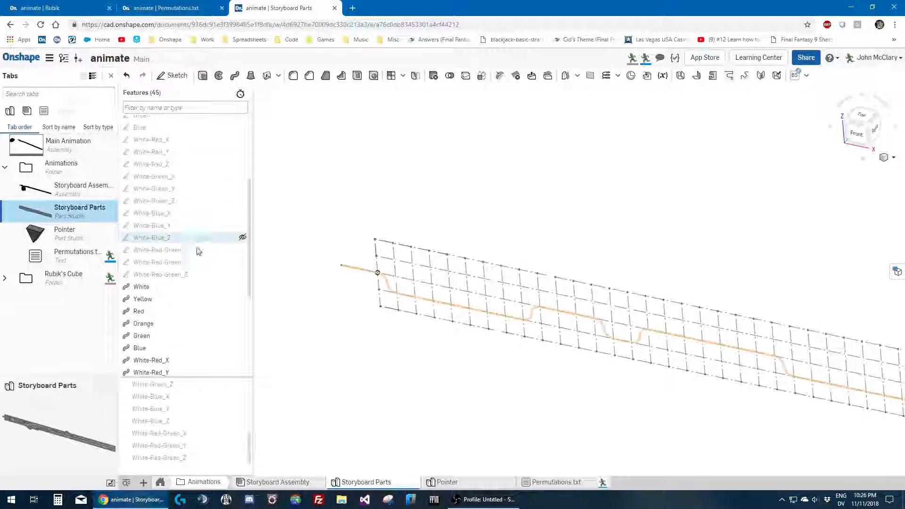
pyautogui.rightClick(183, 275)
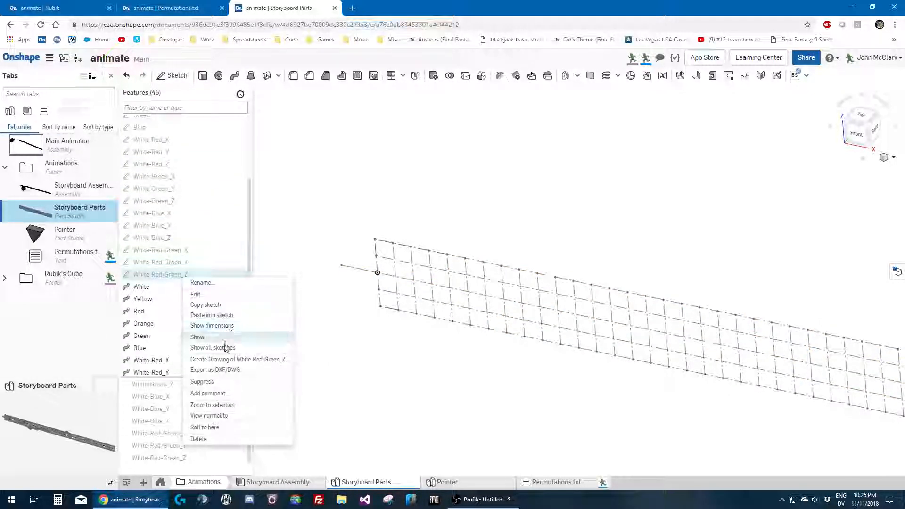
pyautogui.click(233, 429)
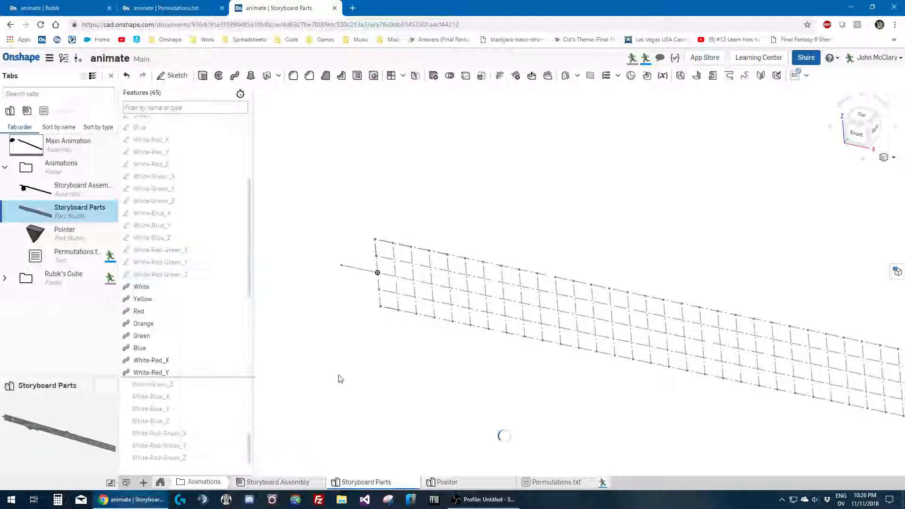
# Examine the White-Red-Green_X, White-Red-Green_Y and White-Red-Green_Z path sketches against the Grid sketch near the origin
pyautogui.moveTo(372, 347); pyautogui.dragTo(370, 354, button='right')
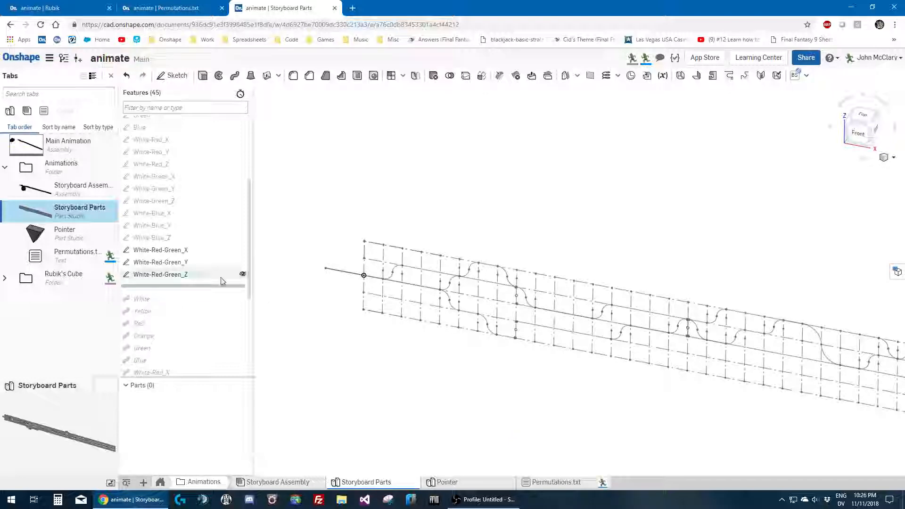
pyautogui.scroll(2, 190, 188)
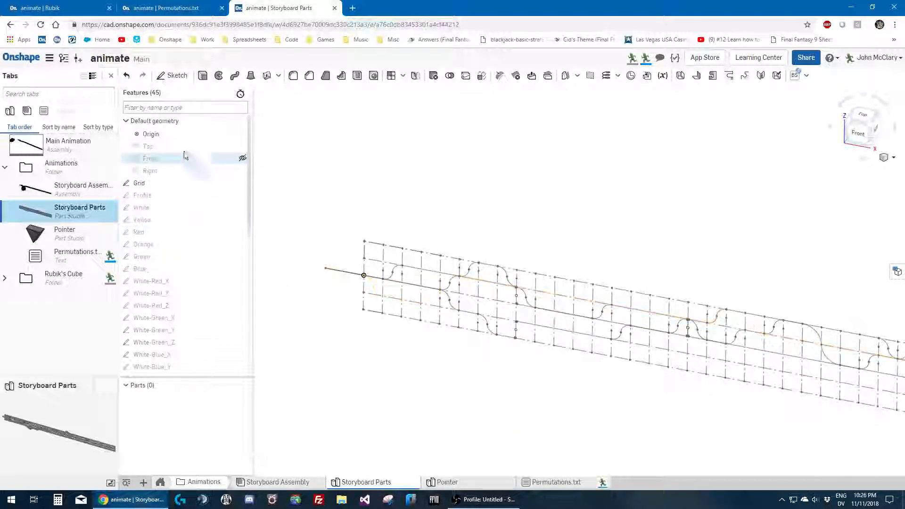
pyautogui.scroll(-7, 181, 226)
pyautogui.scroll(5, 188, 302)
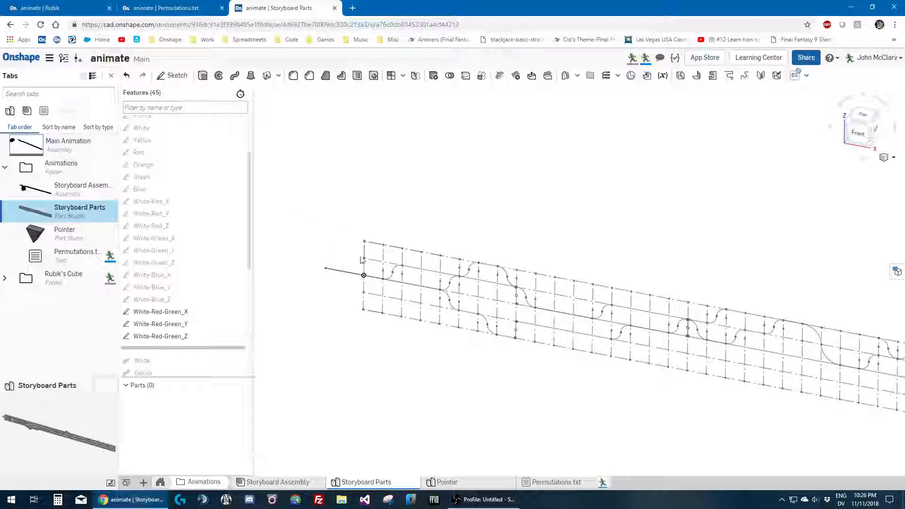
pyautogui.scroll(3, 389, 343)
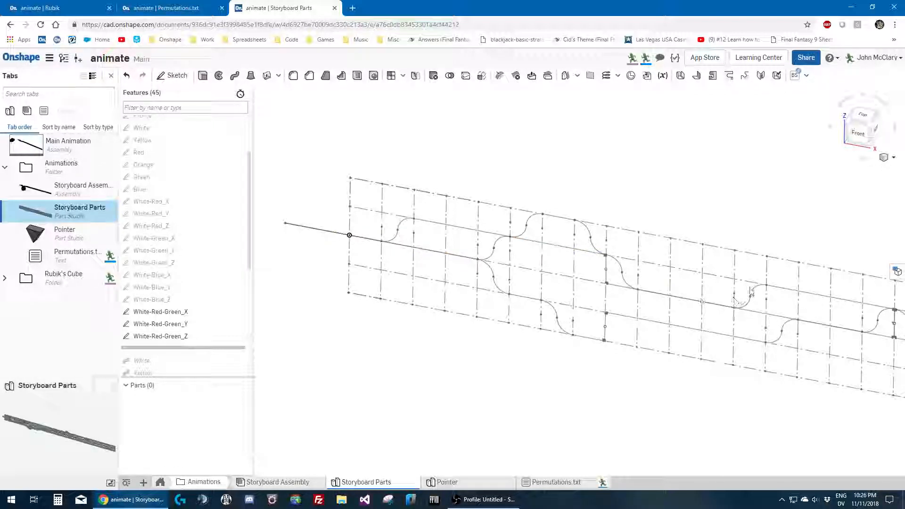
pyautogui.scroll(-2, 844, 303)
pyautogui.scroll(2, 460, 249)
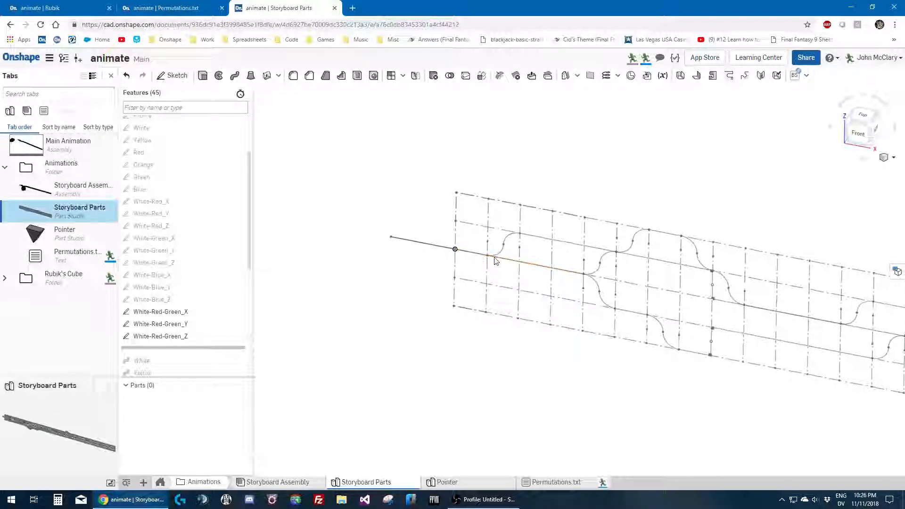
# Highlight the White-Green_Z path sketch to trace it along the grid, then clear the selection and inspect the White-Red-Green paths' first grid columns
pyautogui.click(174, 263)
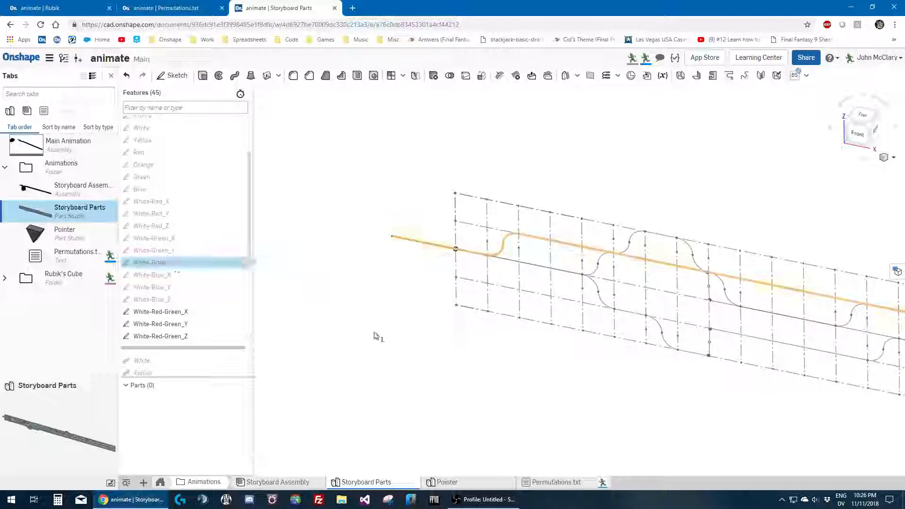
pyautogui.scroll(-2, 366, 302)
pyautogui.scroll(-1, 366, 295)
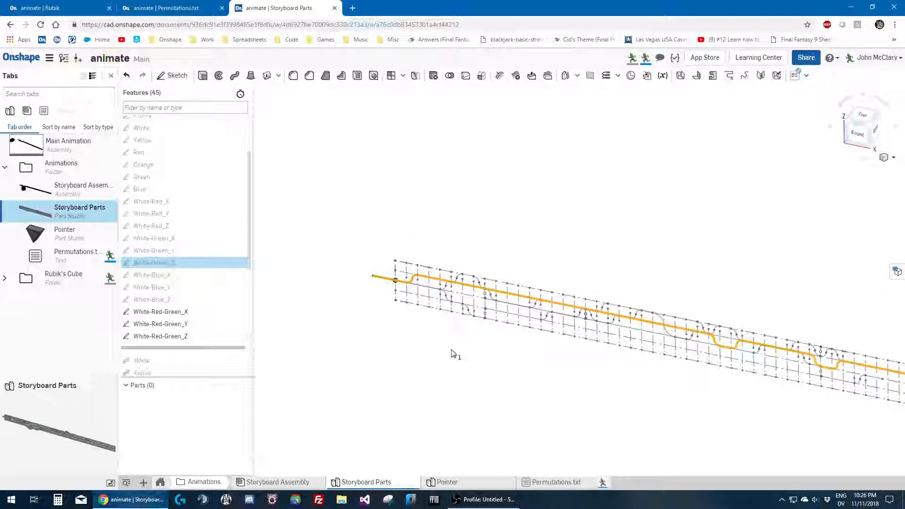
pyautogui.scroll(1, 434, 347)
pyautogui.click(424, 339)
pyautogui.scroll(4, 405, 258)
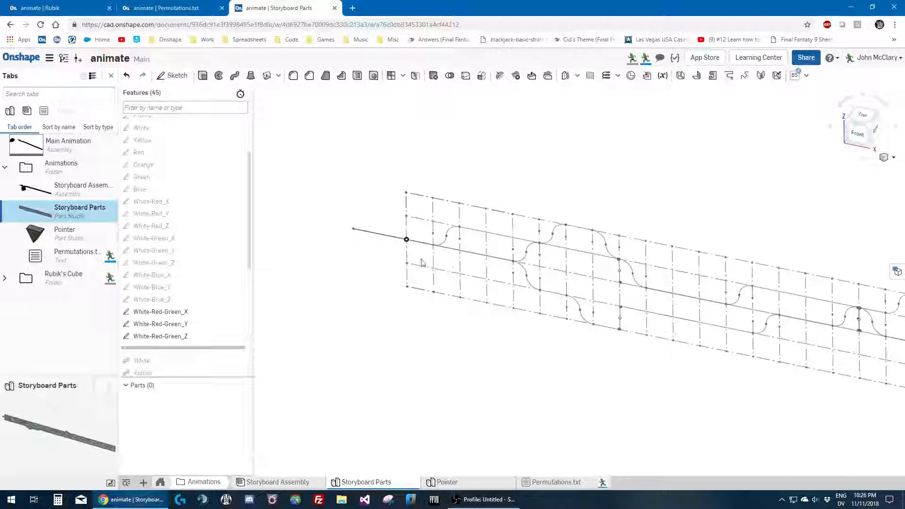
pyautogui.scroll(2, 408, 187)
pyautogui.scroll(-4, 377, 218)
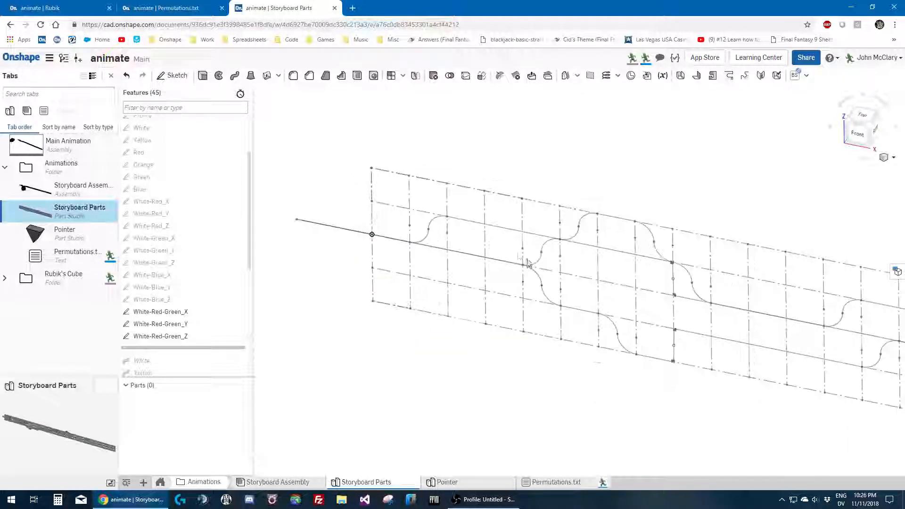
pyautogui.scroll(4, 349, 228)
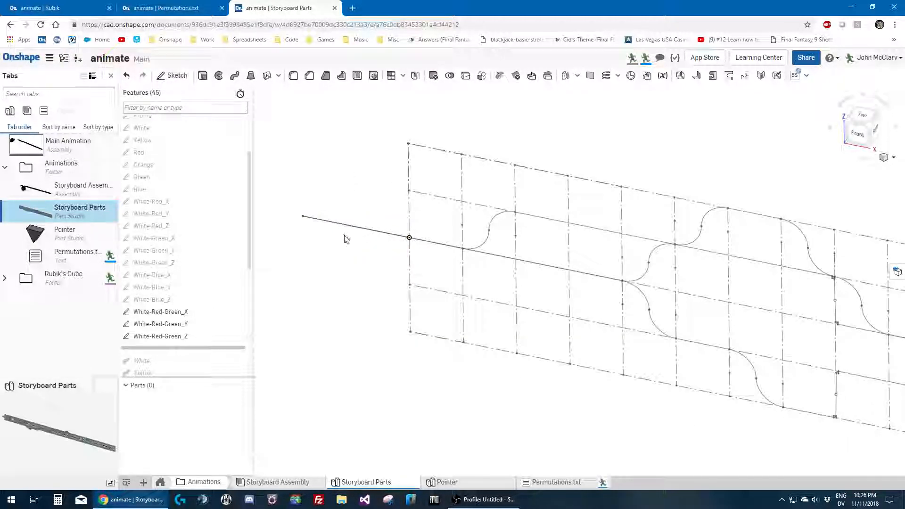
pyautogui.scroll(-1, 236, 302)
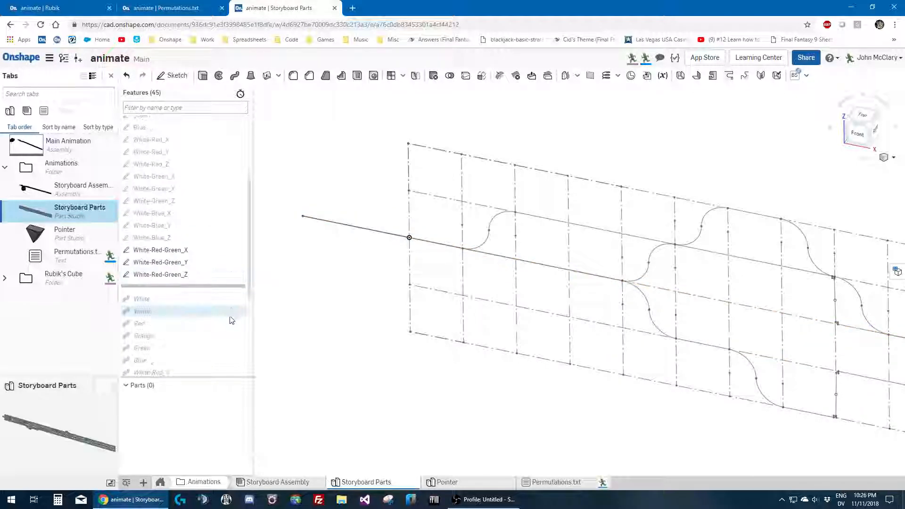
# Hide the White-Red-Green_Z, White-Red-Green_Y and White-Red-Green_X sketches
pyautogui.click(242, 273)
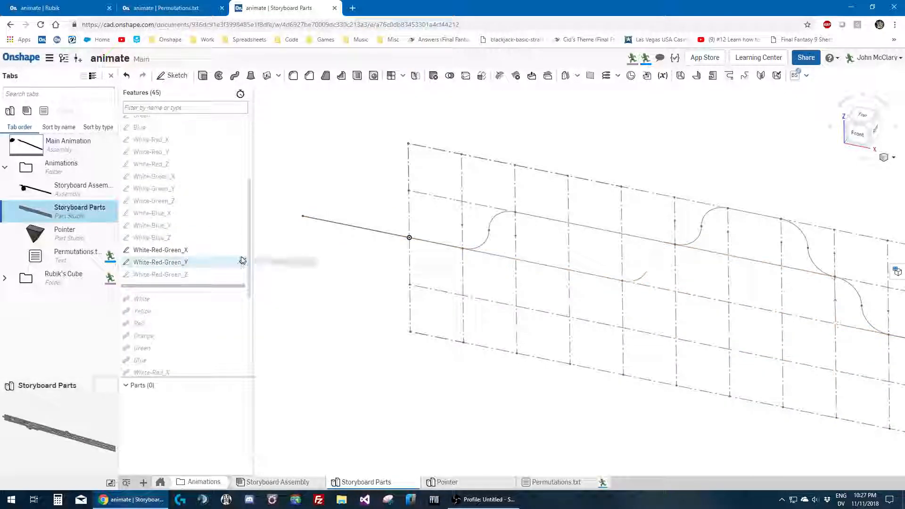
pyautogui.click(242, 262)
pyautogui.click(242, 250)
pyautogui.scroll(-1, 384, 291)
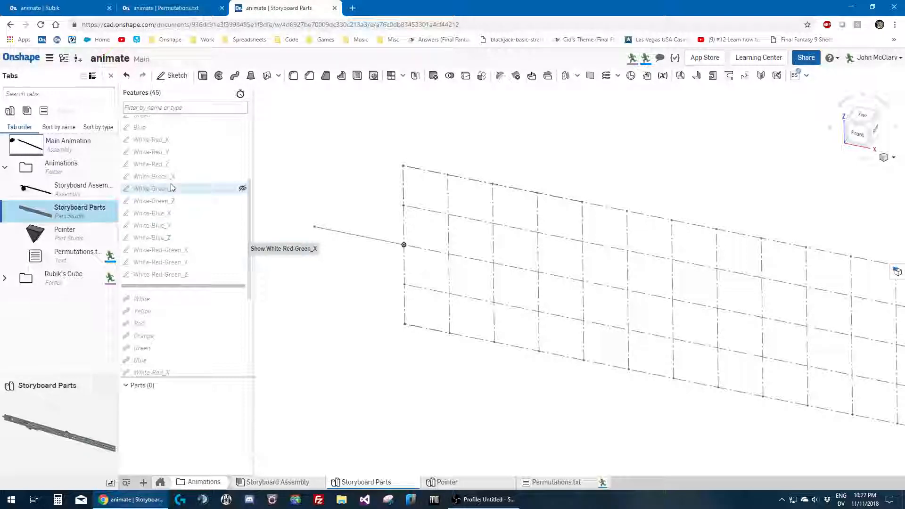
# Create an empty sketch on the Front plane named Red-Blue_X and accept it
pyautogui.scroll(3, 171, 186)
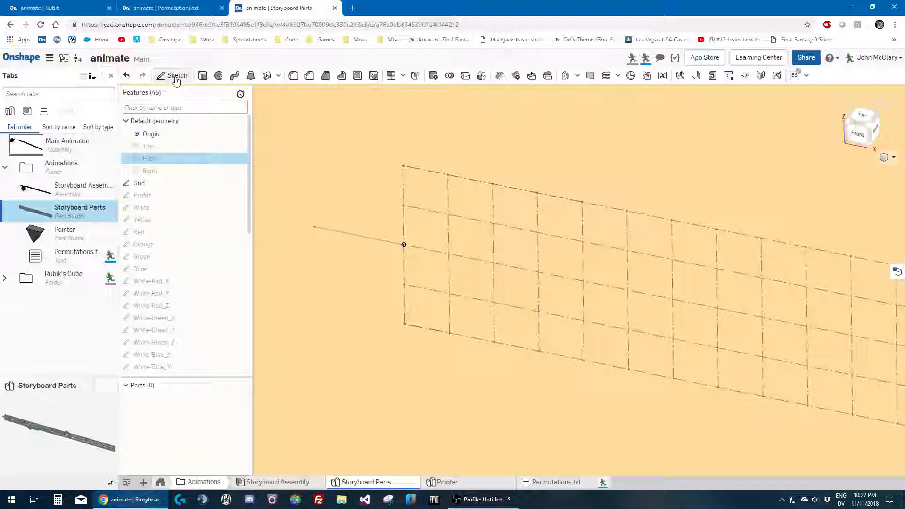
pyautogui.click(176, 76)
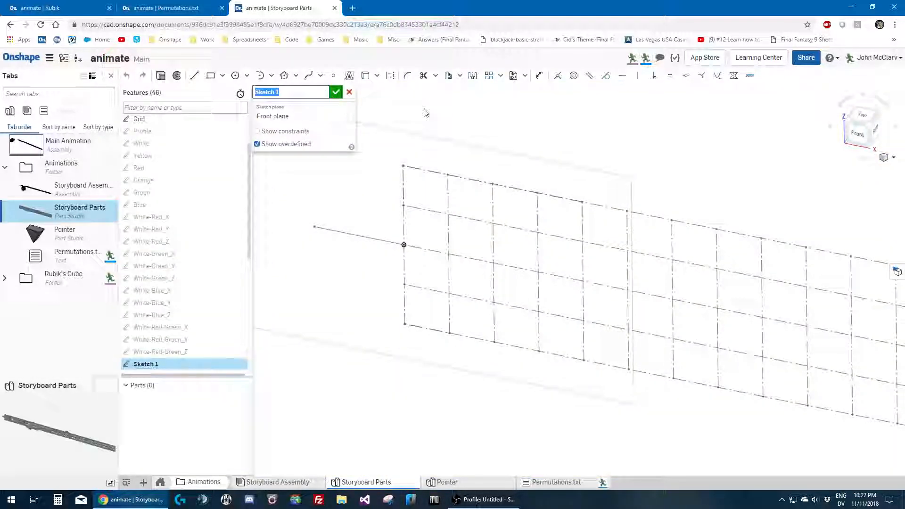
pyautogui.write('Red-Bl')
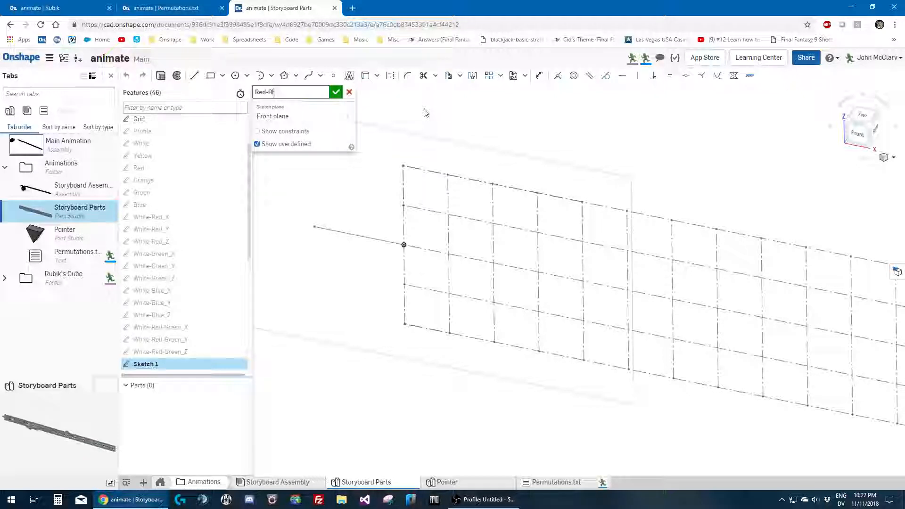
pyautogui.write('ue_X')
pyautogui.press('Return')
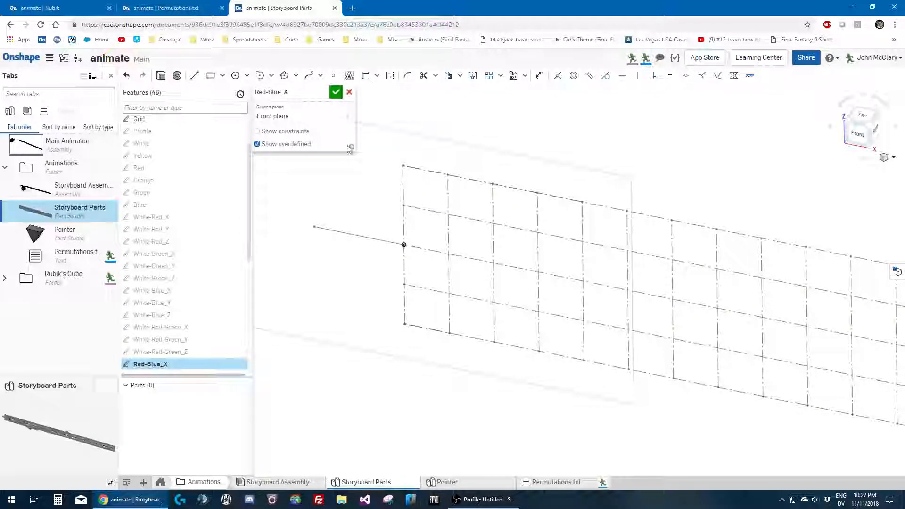
pyautogui.click(336, 92)
# Create another empty sketch on the Front plane named Red-Blue_Y and accept it
pyautogui.click(173, 80)
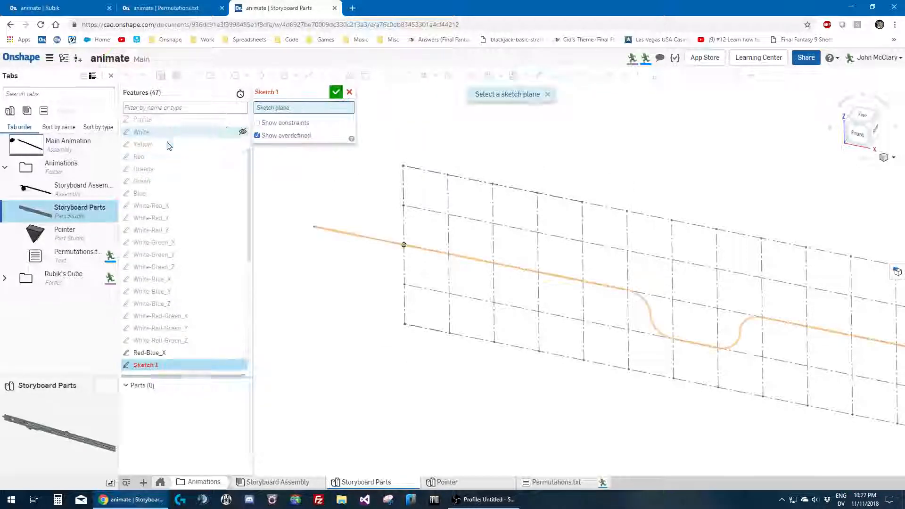
pyautogui.scroll(3, 165, 151)
pyautogui.click(159, 161)
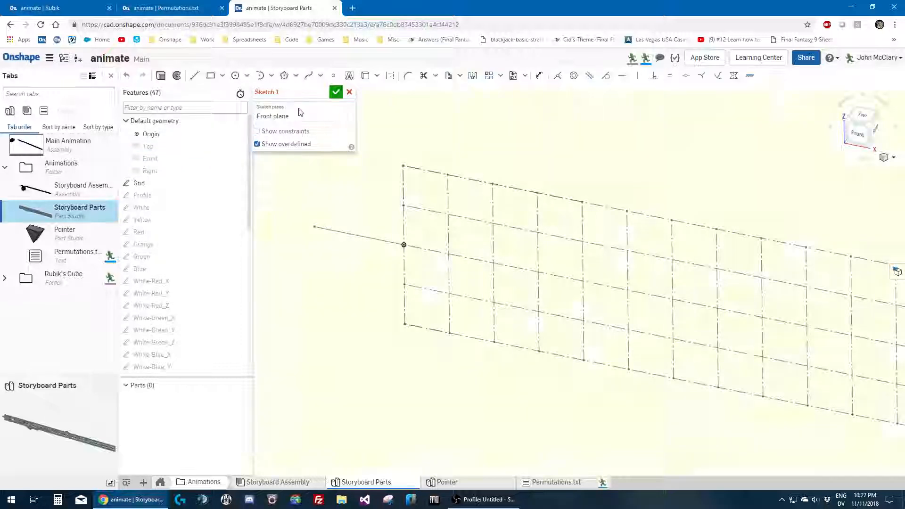
pyautogui.write('R')
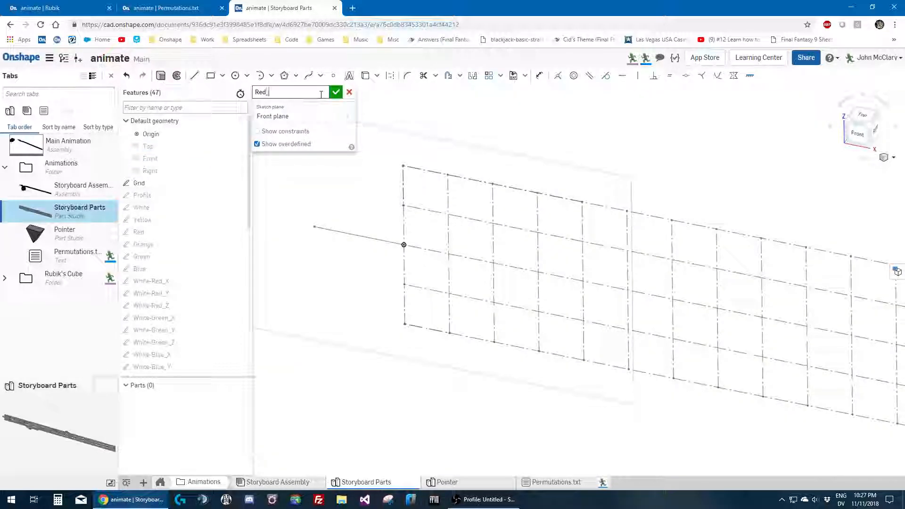
pyautogui.write('ed-Blue_')
pyautogui.press('Return')
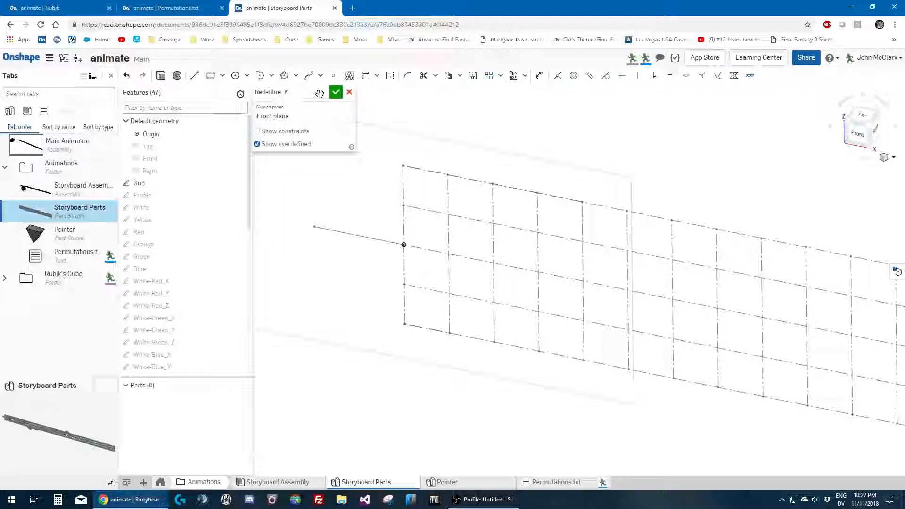
pyautogui.click(336, 92)
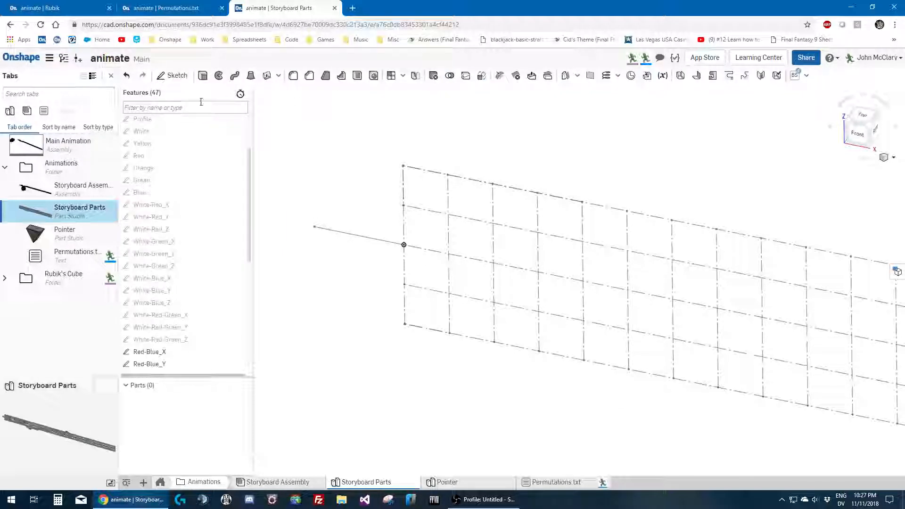
# Create a Front plane sketch named Red-Blue_Z containing the straight lead-in line that ends at the origin
pyautogui.scroll(-2, 146, 169)
pyautogui.scroll(2, 148, 162)
pyautogui.click(150, 158)
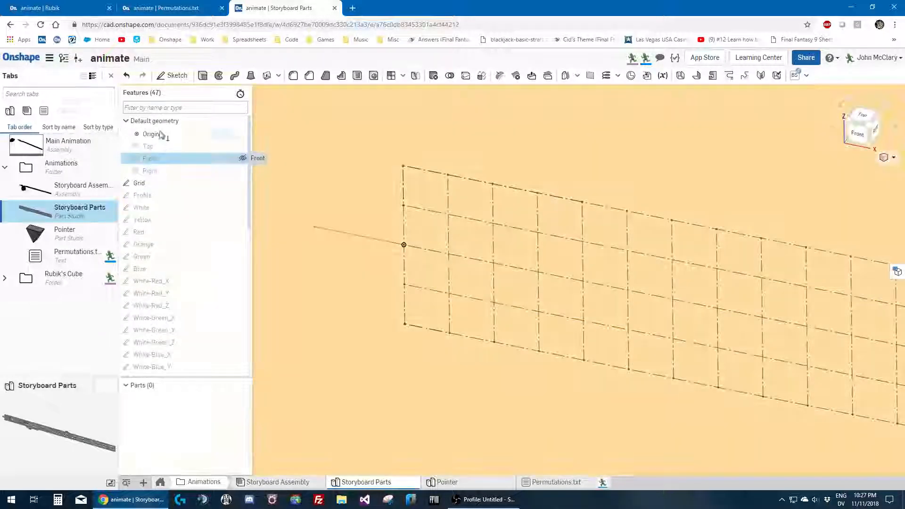
pyautogui.click(174, 75)
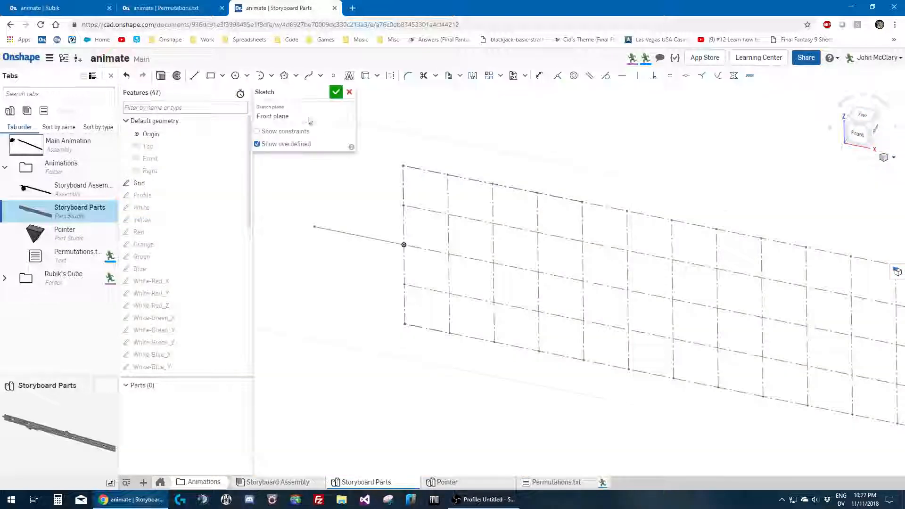
pyautogui.click(323, 90)
pyautogui.write('Red-Bl')
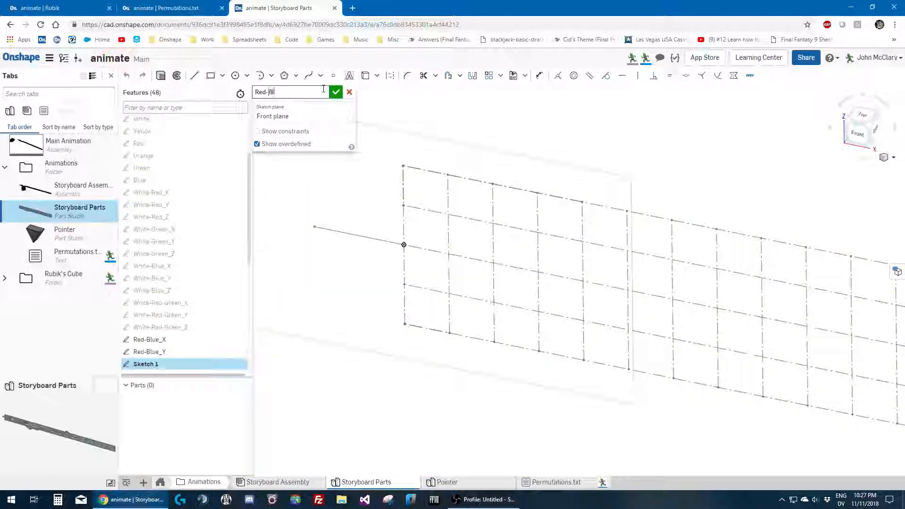
pyautogui.write('ue_Z')
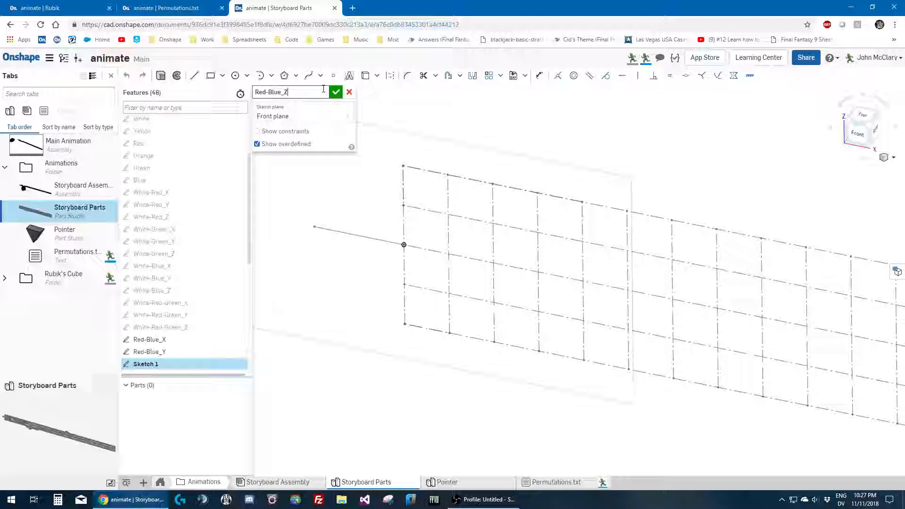
pyautogui.press('Return')
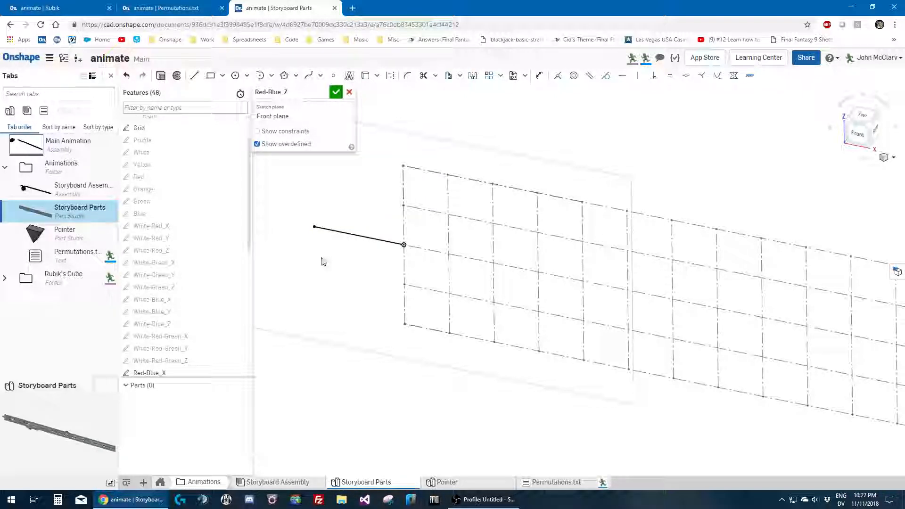
pyautogui.click(336, 92)
# Edit the Red-Blue_Y sketch to include the straight lead-in line that ends at the origin
pyautogui.scroll(-1, 199, 305)
pyautogui.rightClick(188, 305)
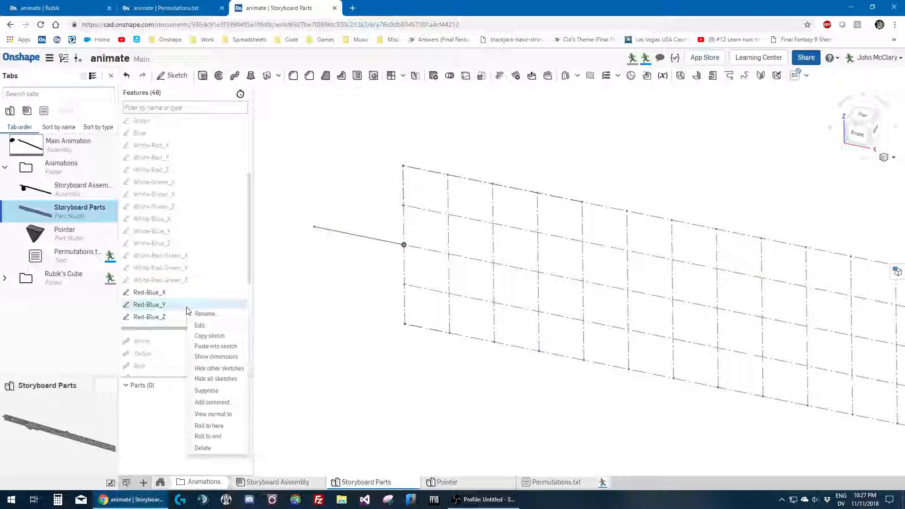
pyautogui.click(208, 328)
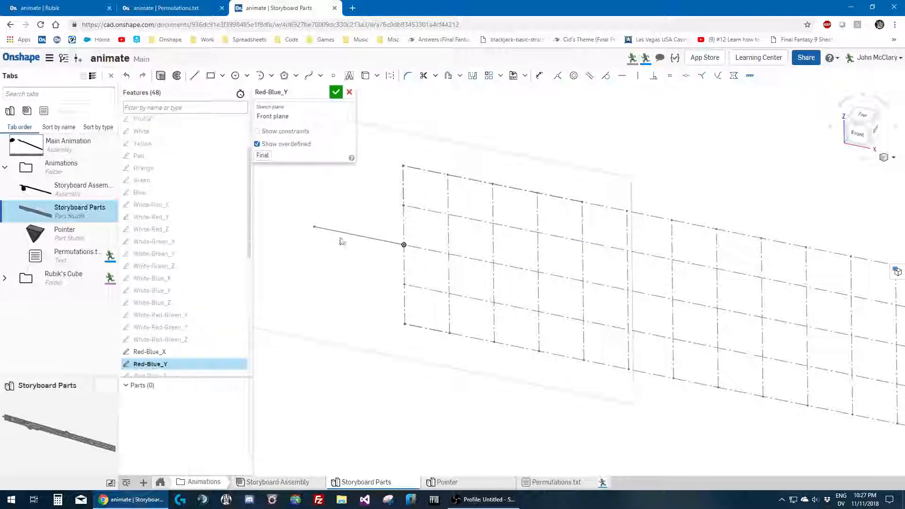
pyautogui.click(336, 92)
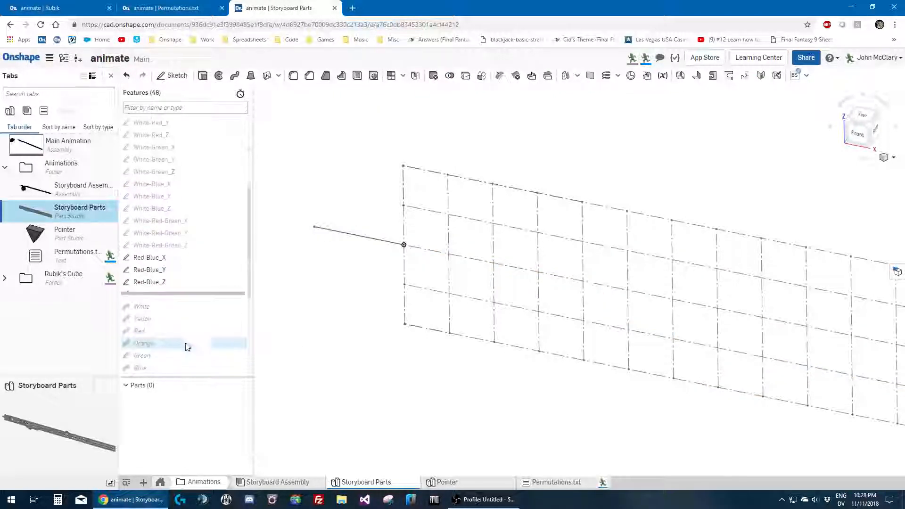
# Edit the Red-Blue_X sketch to include the straight lead-in line that ends at the origin
pyautogui.click(177, 269)
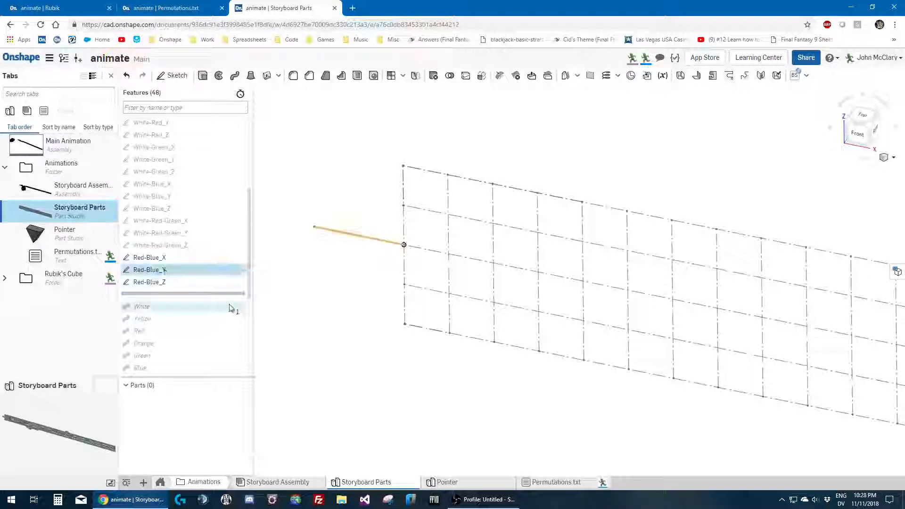
pyautogui.click(220, 257)
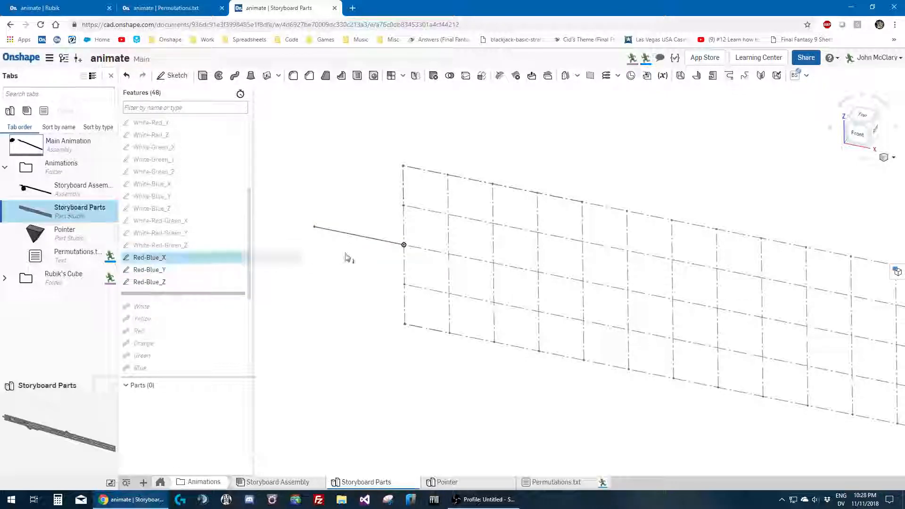
pyautogui.rightClick(228, 262)
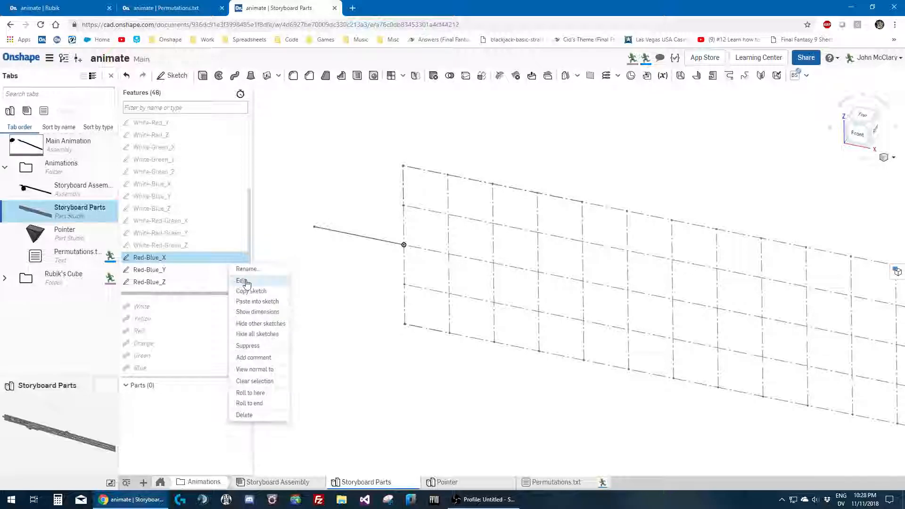
pyautogui.click(242, 281)
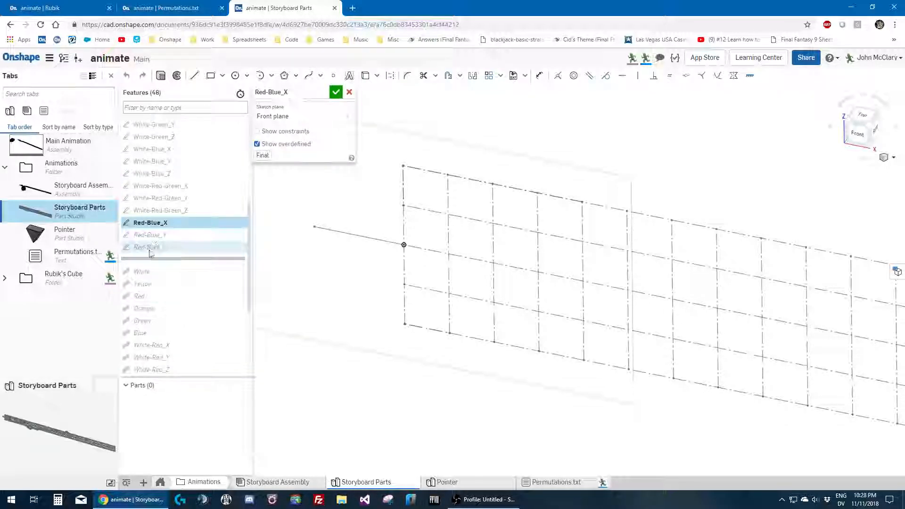
pyautogui.scroll(1, 338, 204)
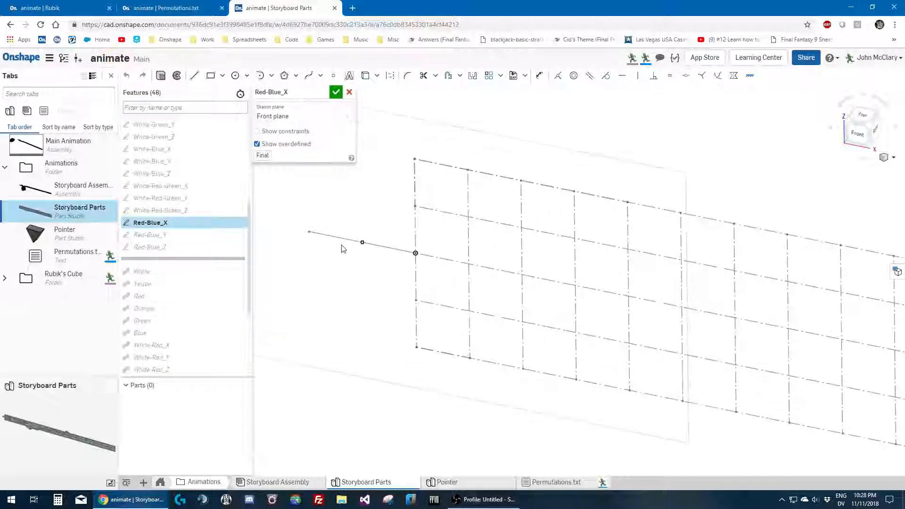
pyautogui.scroll(3, 172, 196)
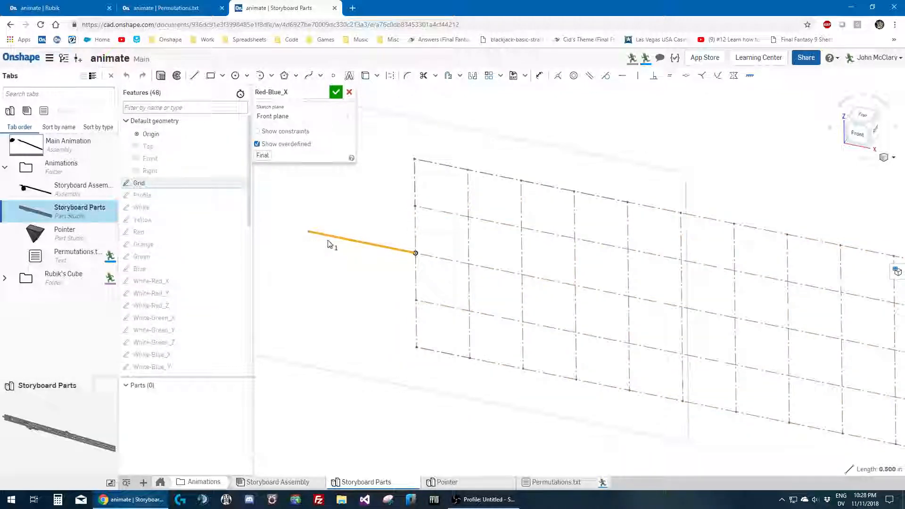
pyautogui.click(336, 93)
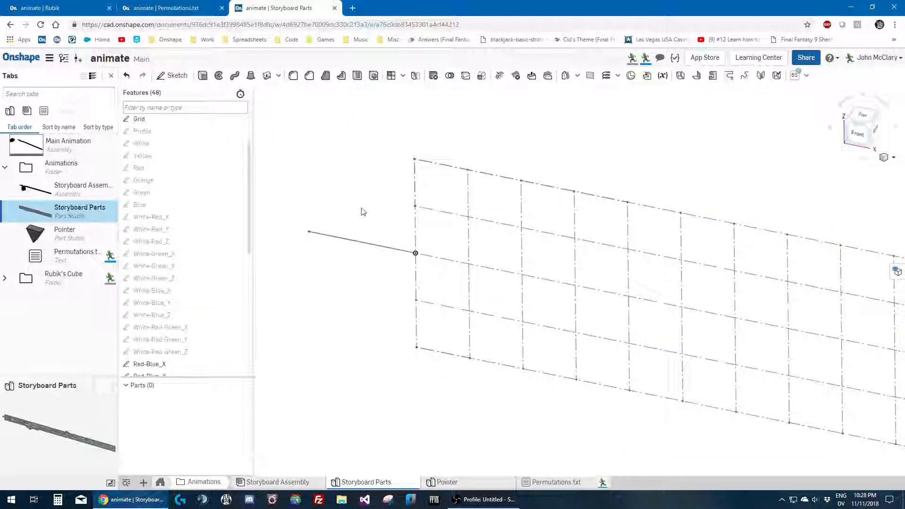
# Roll the feature history from after Red-Blue_Z to the end
pyautogui.scroll(-2, 360, 210)
pyautogui.scroll(-3, 208, 278)
pyautogui.scroll(4, 193, 221)
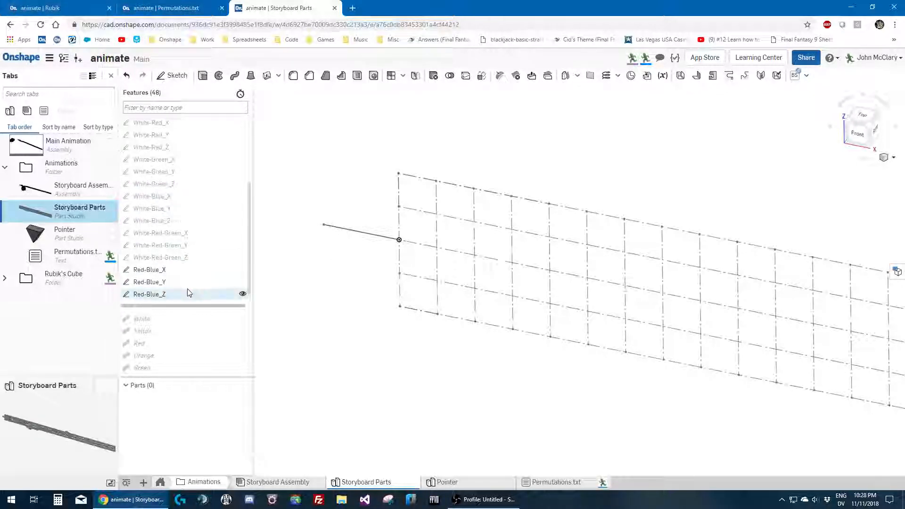
pyautogui.rightClick(174, 298)
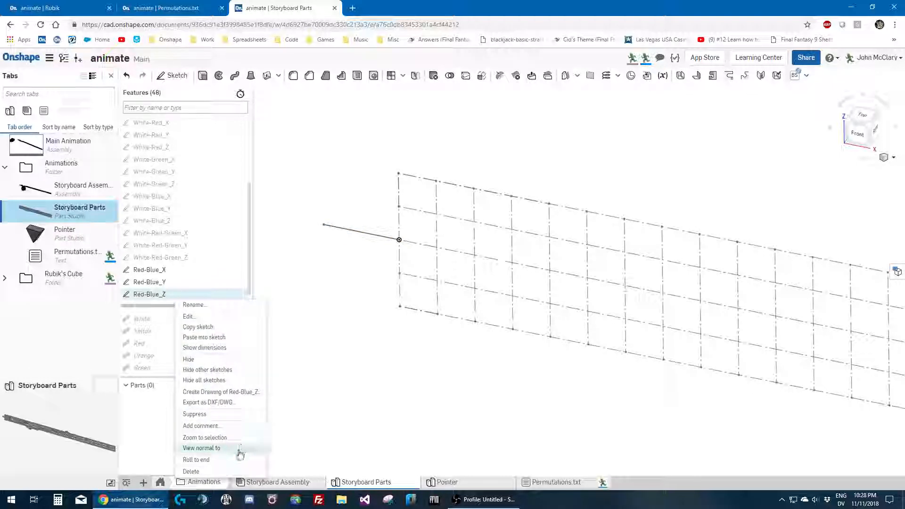
pyautogui.click(226, 460)
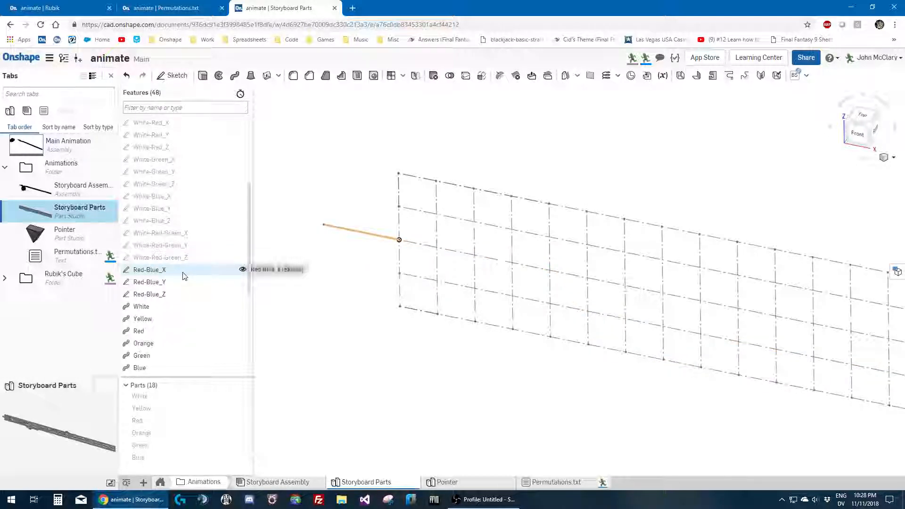
# Show the hidden Profile sketch
pyautogui.scroll(-4, 183, 276)
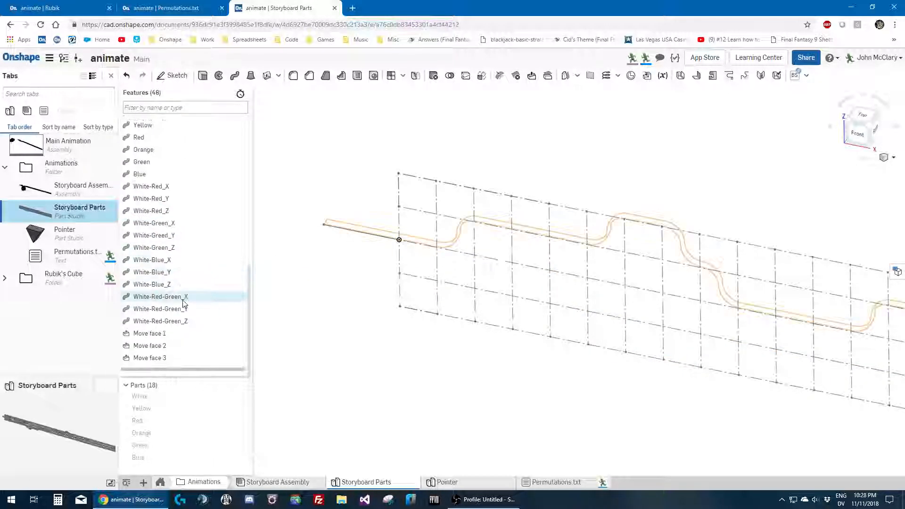
pyautogui.scroll(10, 171, 225)
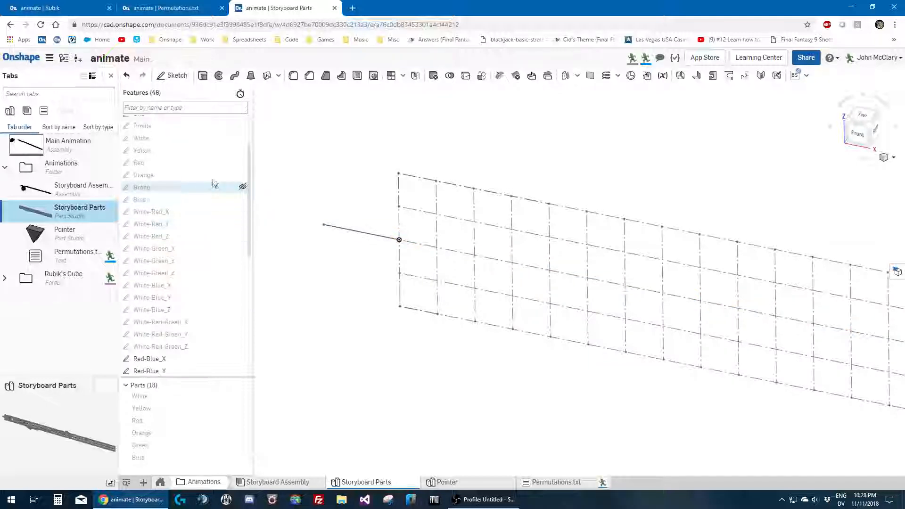
pyautogui.click(243, 172)
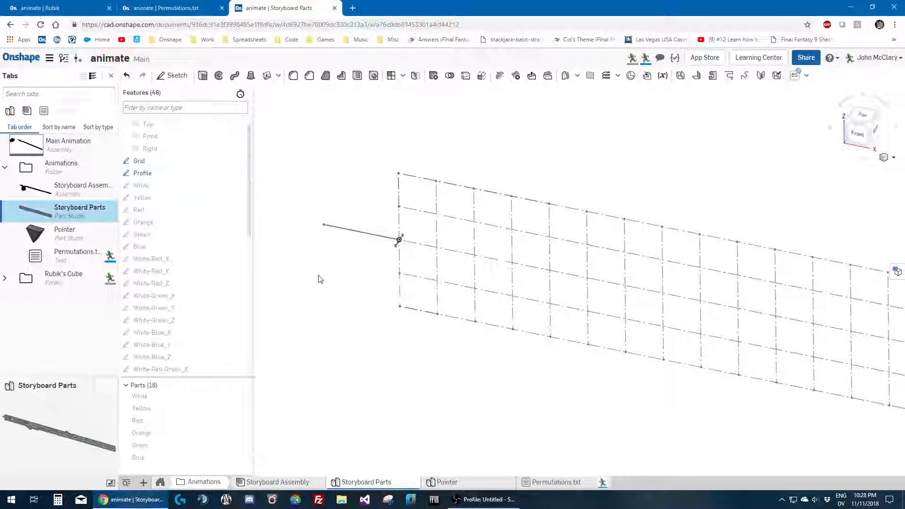
# Inspect the three regions of the Profile sketch at the origin up close and clear their selection
pyautogui.moveTo(324, 280)
pyautogui.mouseDown(button='right')
pyautogui.moveTo(469, 206)
pyautogui.moveTo(424, 253)
pyautogui.moveTo(458, 235)
pyautogui.mouseUp(button='right')
pyautogui.click(458, 235)
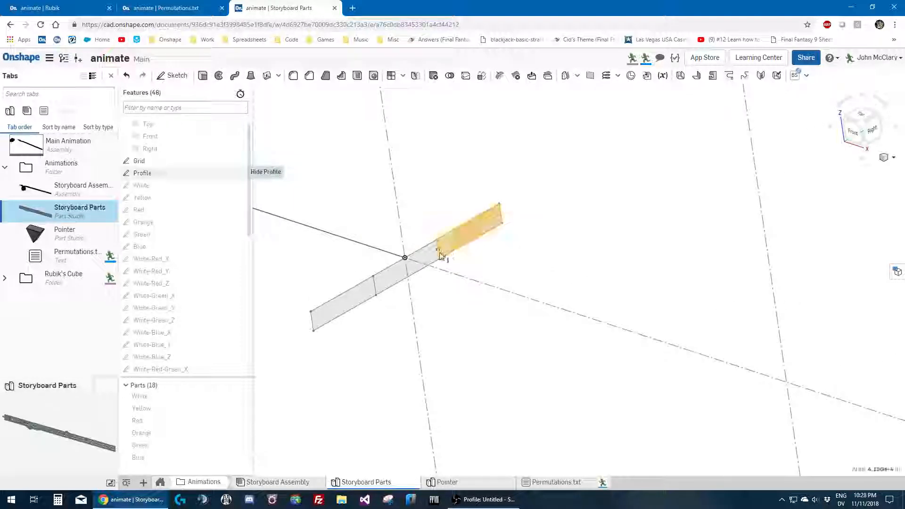
pyautogui.click(431, 253)
pyautogui.click(353, 302)
pyautogui.scroll(-5, 511, 354)
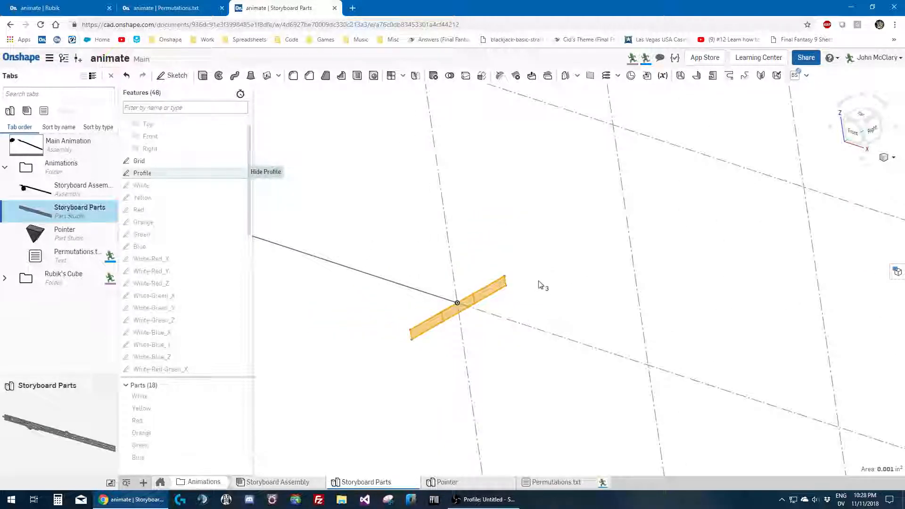
pyautogui.click(433, 237)
pyautogui.scroll(-4, 181, 416)
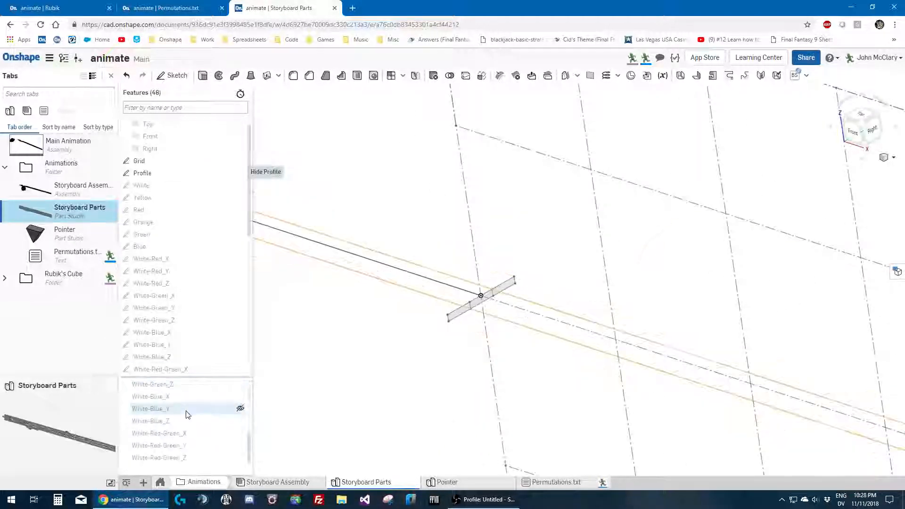
# Show the hidden White-Red-Green_X, White-Red-Green_Y and White-Red-Green_Z parts and examine how they run along the grid
pyautogui.click(240, 433)
pyautogui.click(240, 445)
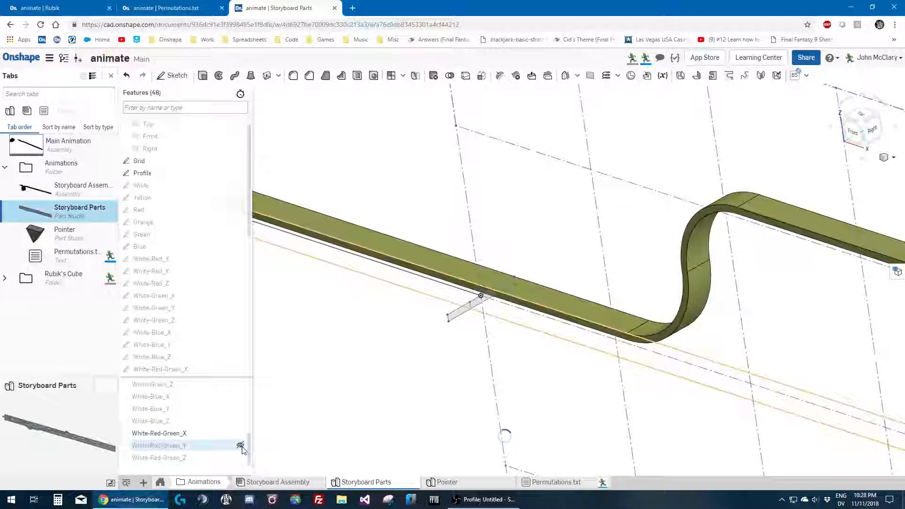
pyautogui.click(240, 457)
pyautogui.scroll(-5, 391, 349)
pyautogui.moveTo(504, 434); pyautogui.dragTo(505, 293, button='right')
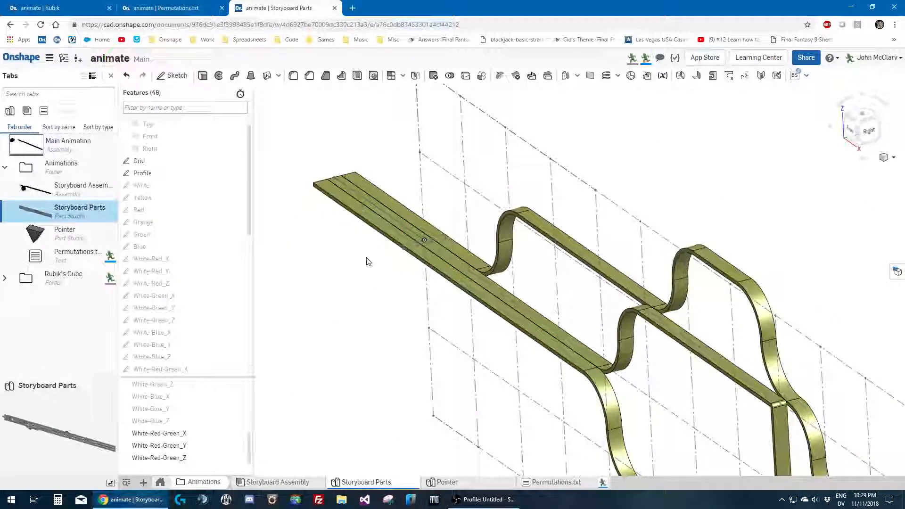
# Show the White part temporarily to compare its path with the White-Red-Green parts, and hide it again
pyautogui.scroll(5, 208, 396)
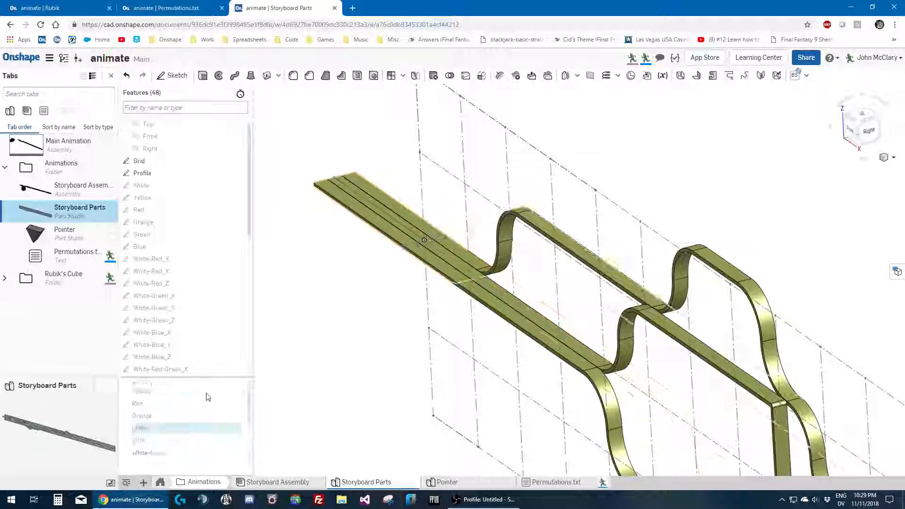
pyautogui.click(240, 397)
pyautogui.scroll(-3, 384, 311)
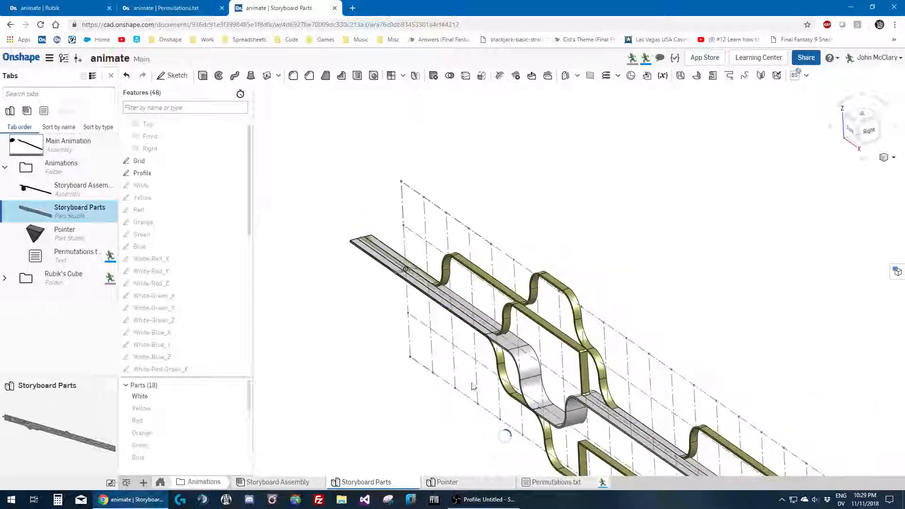
pyautogui.scroll(3, 509, 387)
pyautogui.moveTo(528, 361)
pyautogui.mouseDown(button='right')
pyautogui.moveTo(512, 372)
pyautogui.moveTo(529, 360)
pyautogui.mouseUp(button='right')
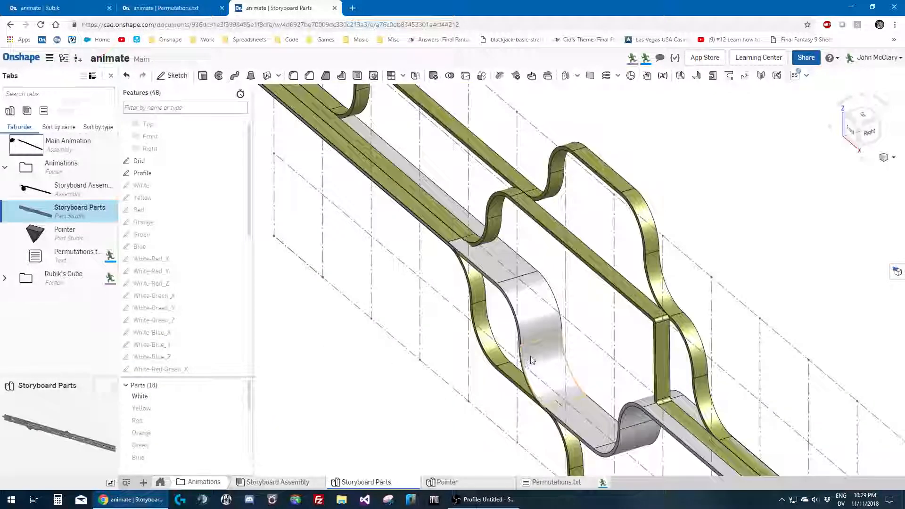
pyautogui.click(240, 396)
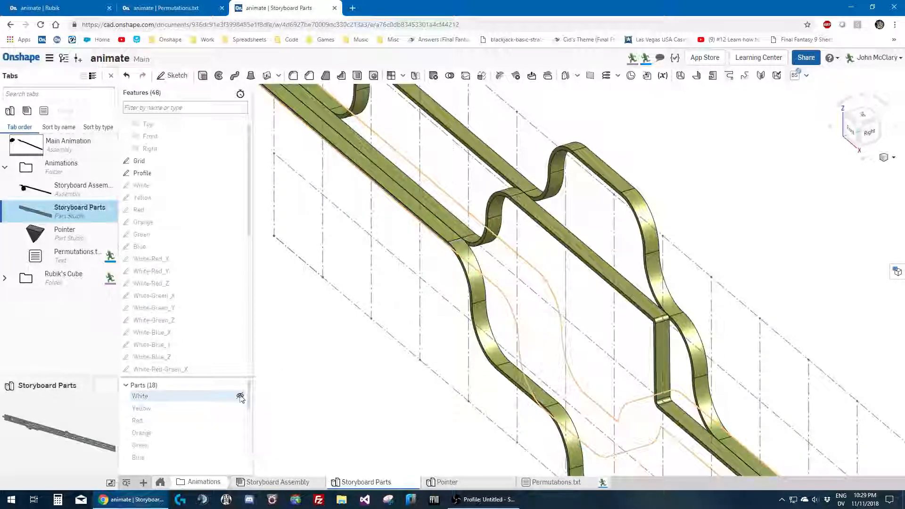
pyautogui.scroll(-3, 348, 188)
pyautogui.scroll(3, 348, 187)
pyautogui.scroll(-3, 348, 188)
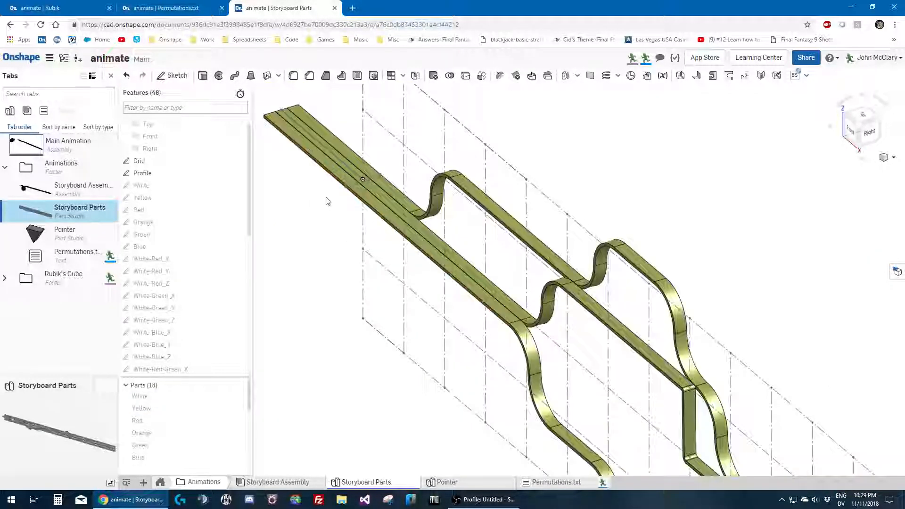
pyautogui.scroll(3, 298, 246)
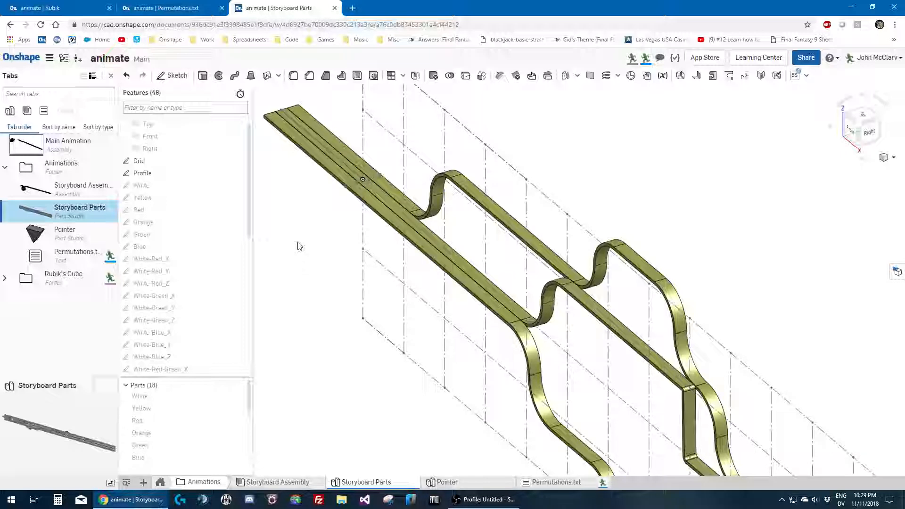
pyautogui.moveTo(313, 228); pyautogui.dragTo(297, 258, button='right')
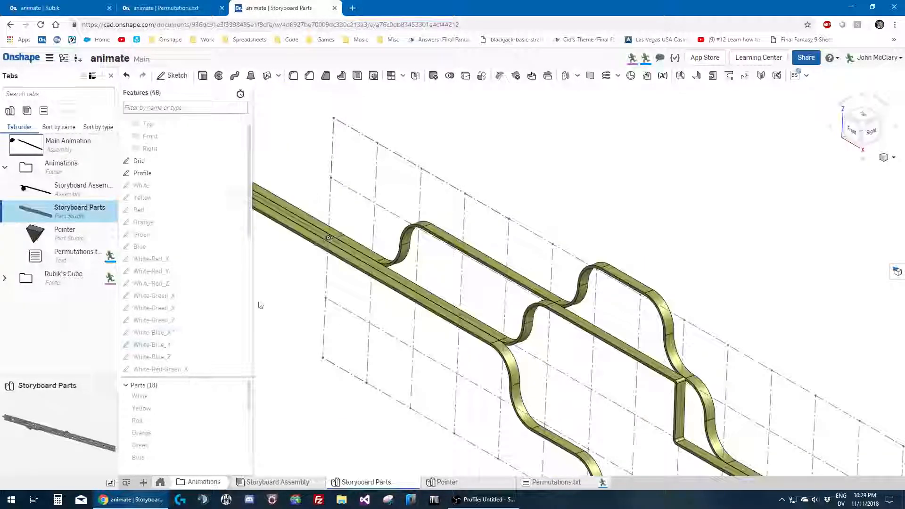
# Hide the White-Red-Green_X, White-Red-Green_Y and White-Red-Green_Z parts
pyautogui.scroll(-4, 223, 430)
pyautogui.click(240, 433)
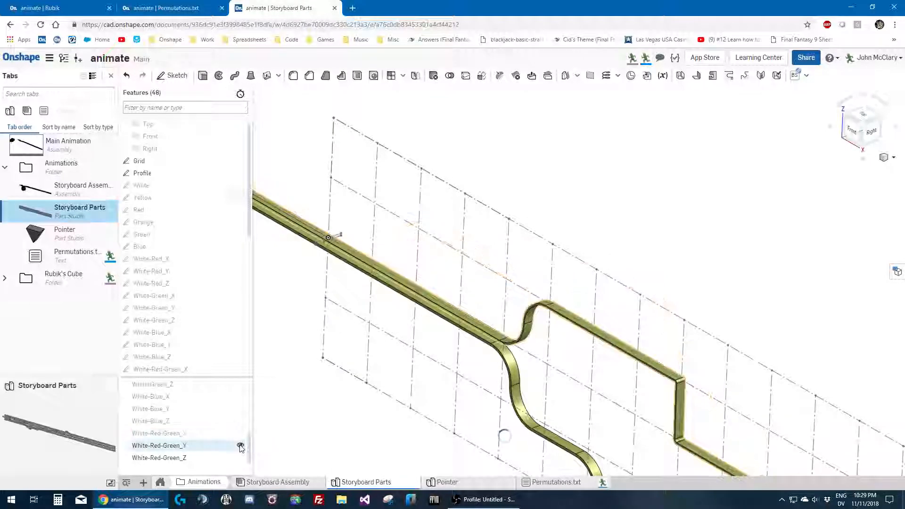
pyautogui.click(241, 445)
pyautogui.click(240, 458)
# Sweep the rear region of the Profile sketch along the Red-Blue_X sketch as a new solid and name the sweep Red-Blue_X
pyautogui.scroll(3, 306, 243)
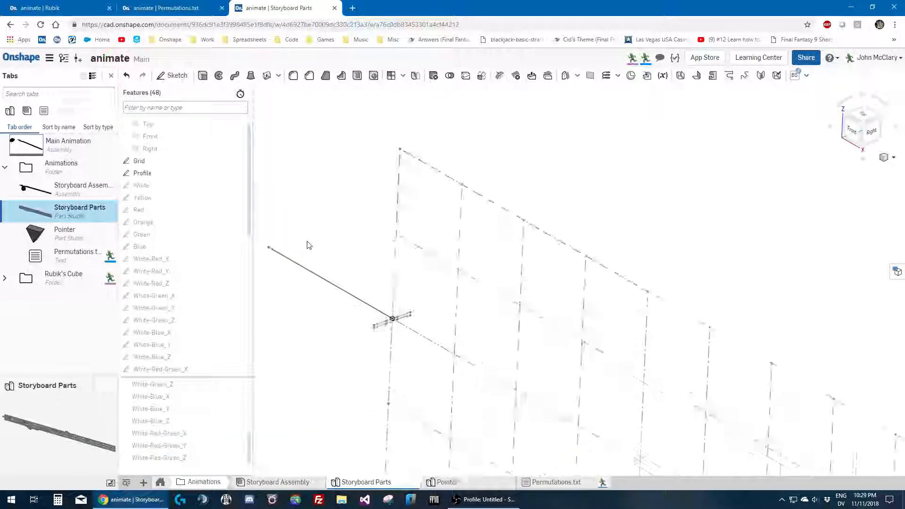
pyautogui.scroll(1, 231, 264)
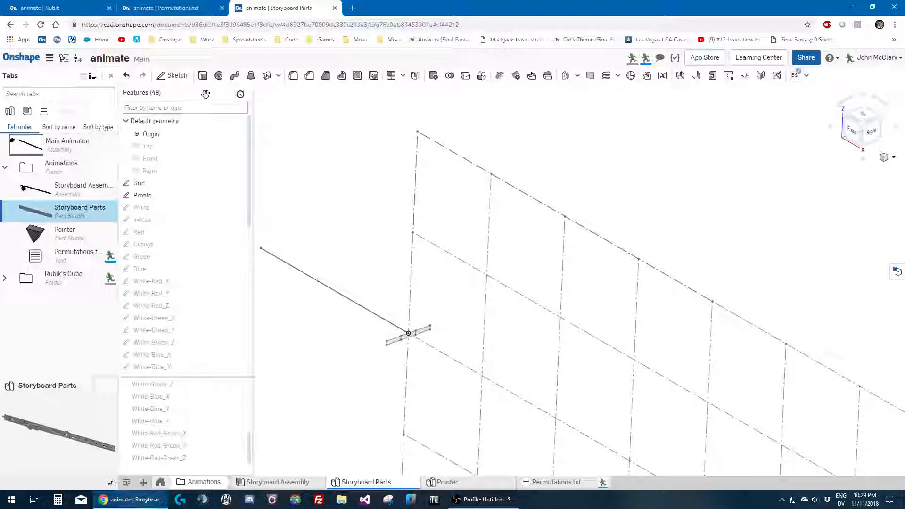
pyautogui.click(235, 75)
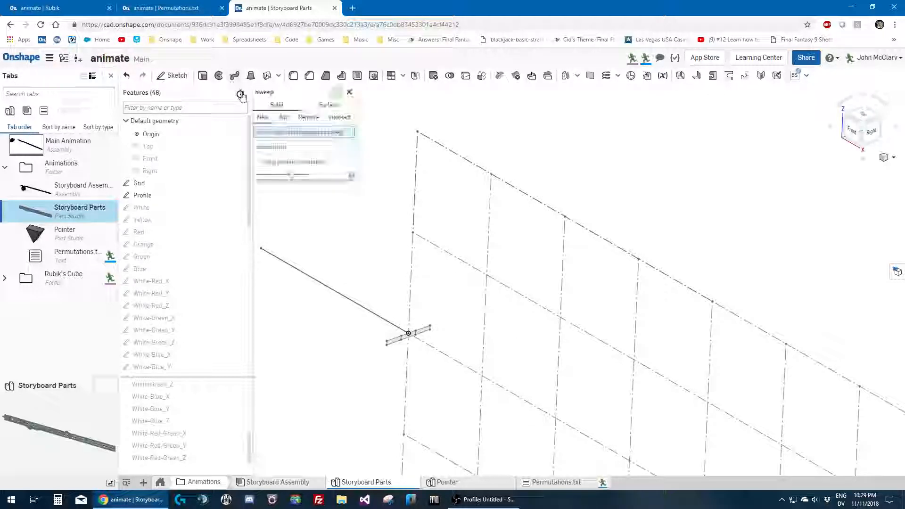
pyautogui.scroll(5, 444, 308)
pyautogui.click(371, 169)
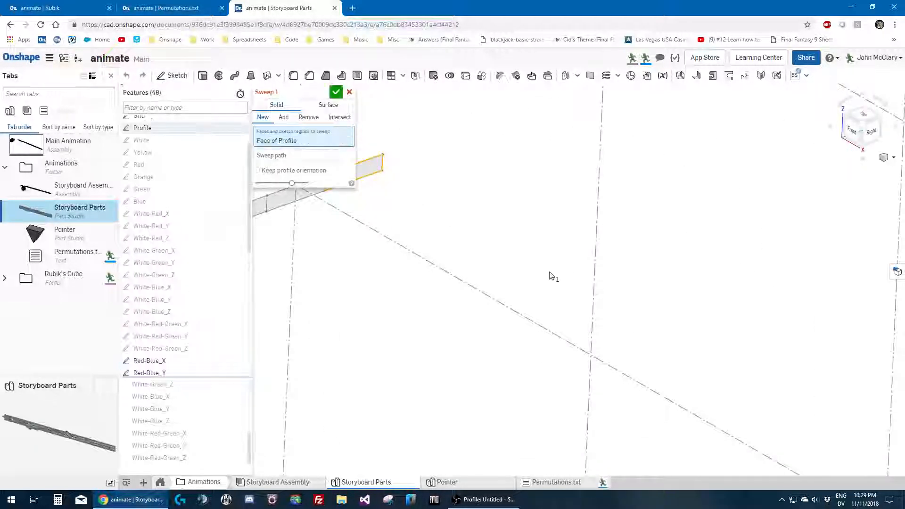
pyautogui.scroll(-3, 550, 276)
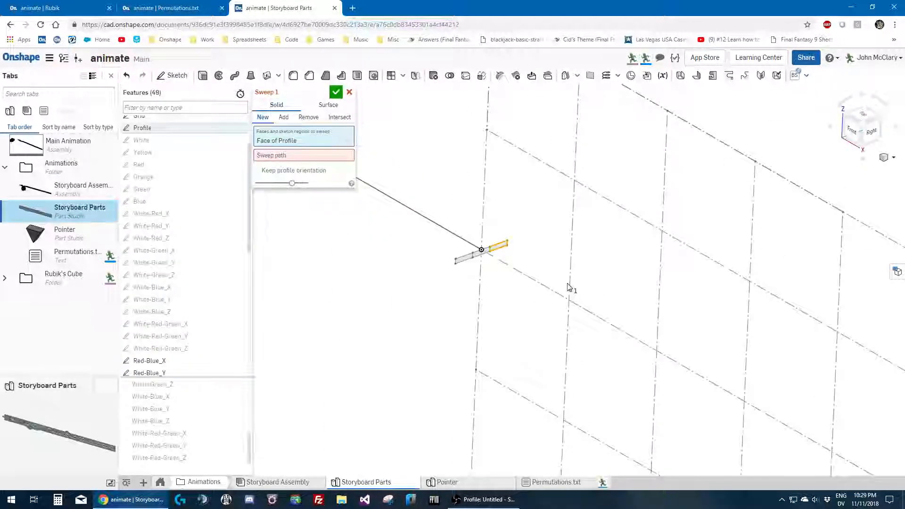
pyautogui.click(331, 154)
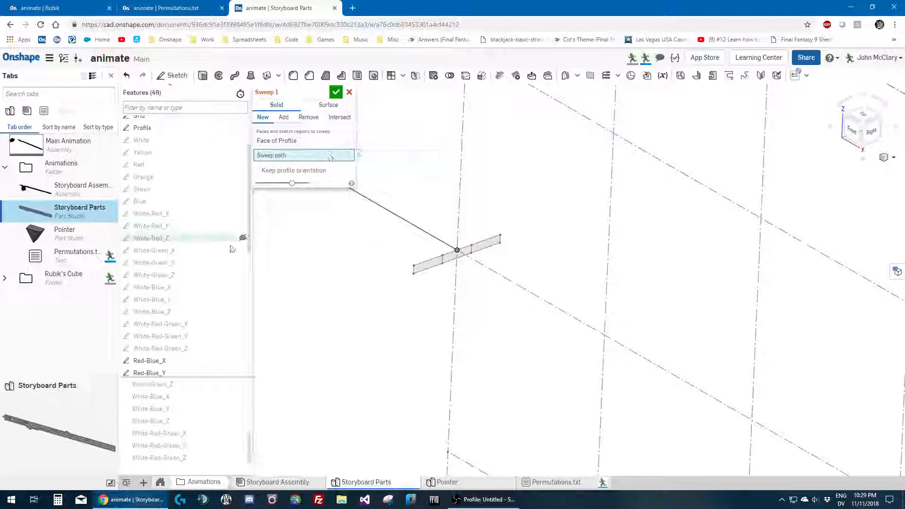
pyautogui.scroll(-2, 179, 264)
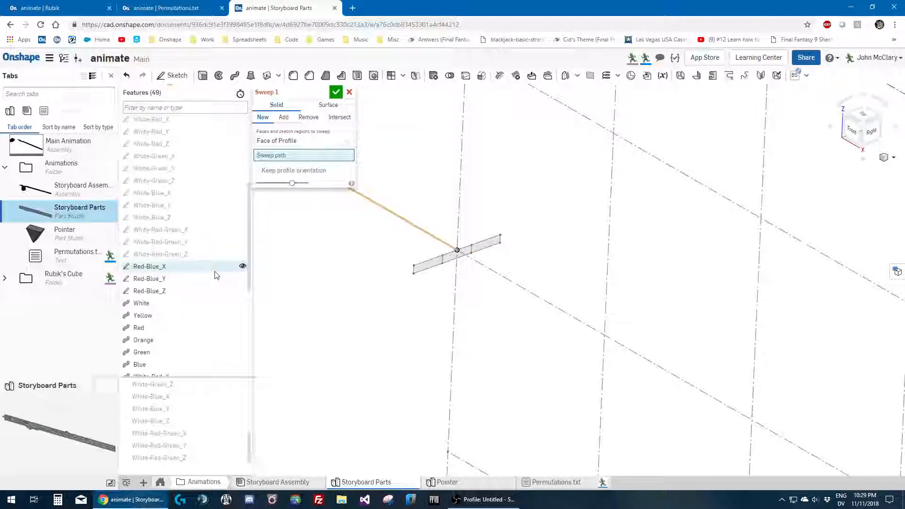
pyautogui.click(174, 266)
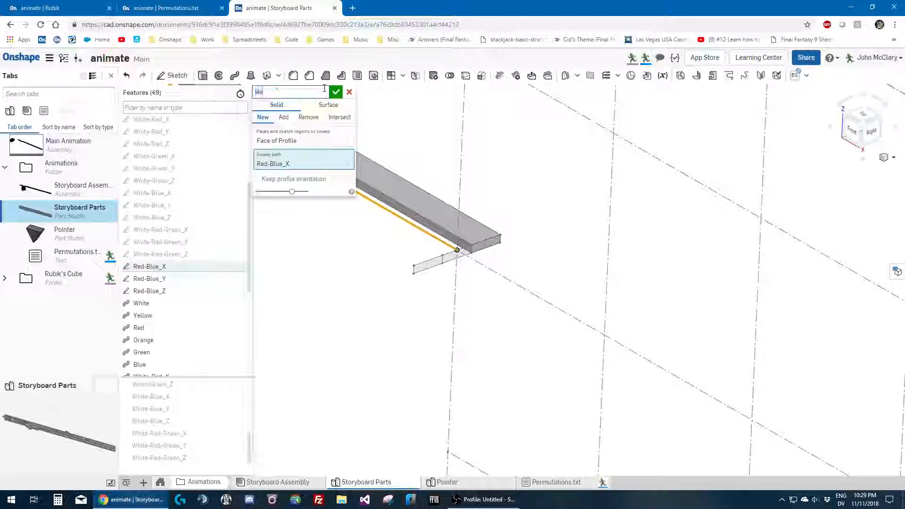
pyautogui.write('-Blue_X')
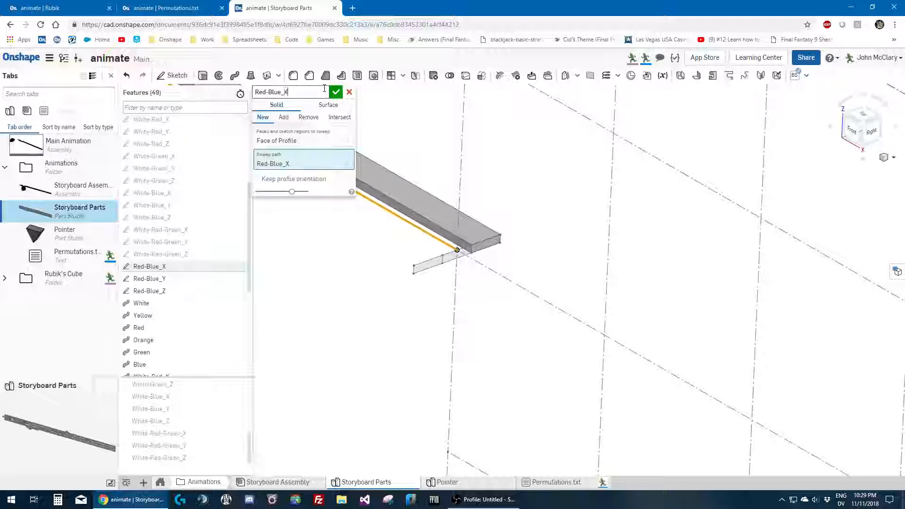
pyautogui.press('Return')
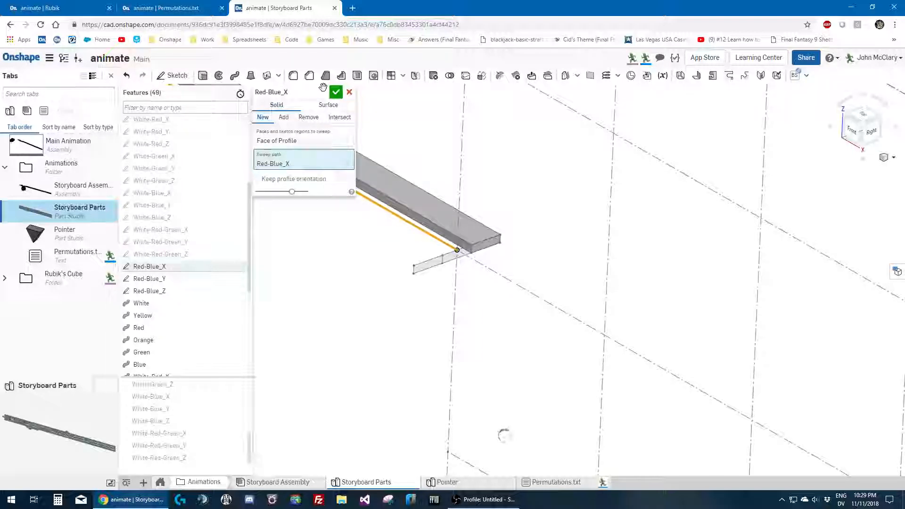
pyautogui.hotkey('shift', 'Return')
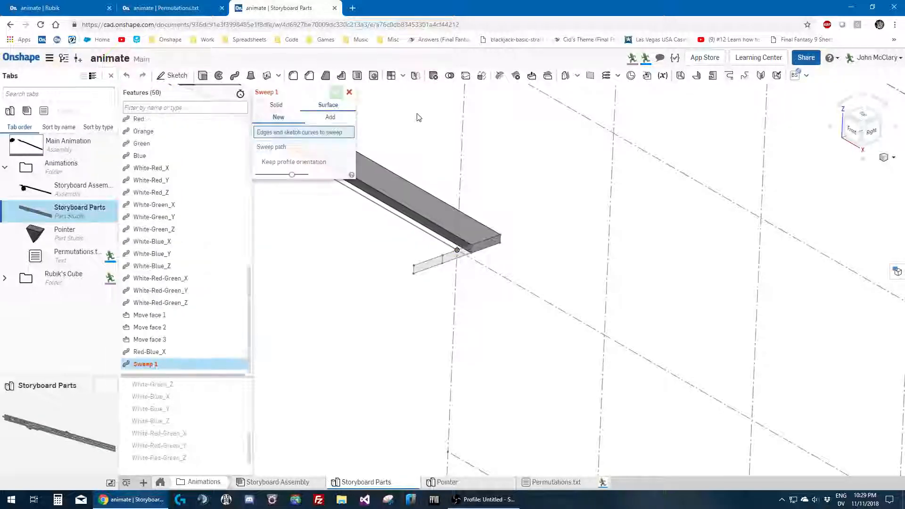
# Sweep the middle region of the Profile sketch along the Red-Blue_Y sketch as a new solid, naming the sweep Red-Blue_Y
pyautogui.click(284, 103)
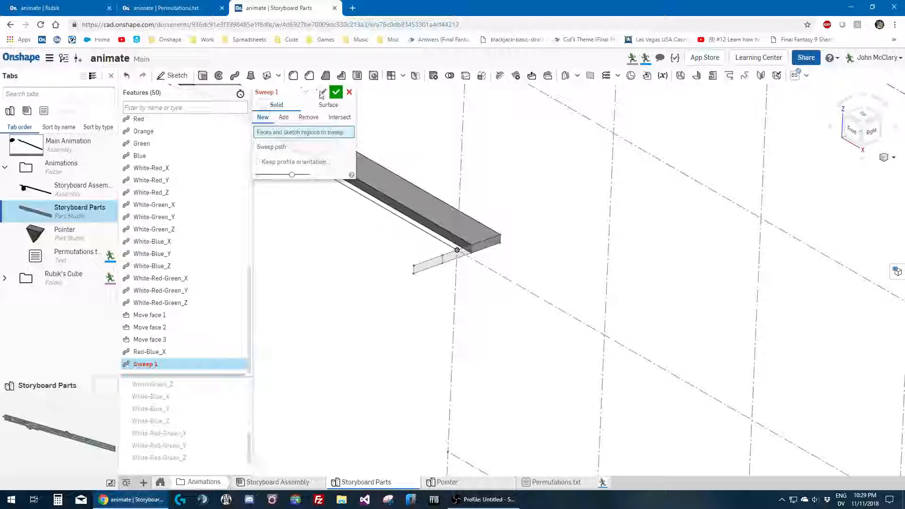
pyautogui.click(322, 93)
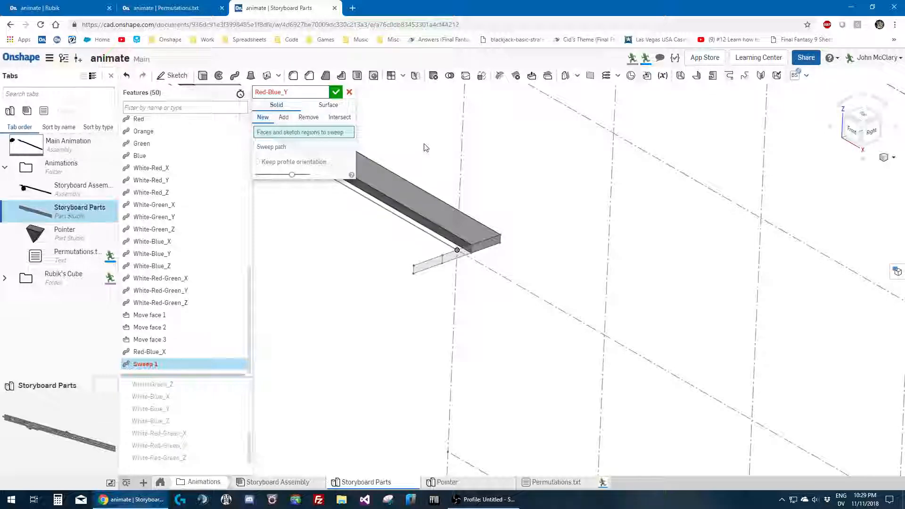
pyautogui.click(450, 258)
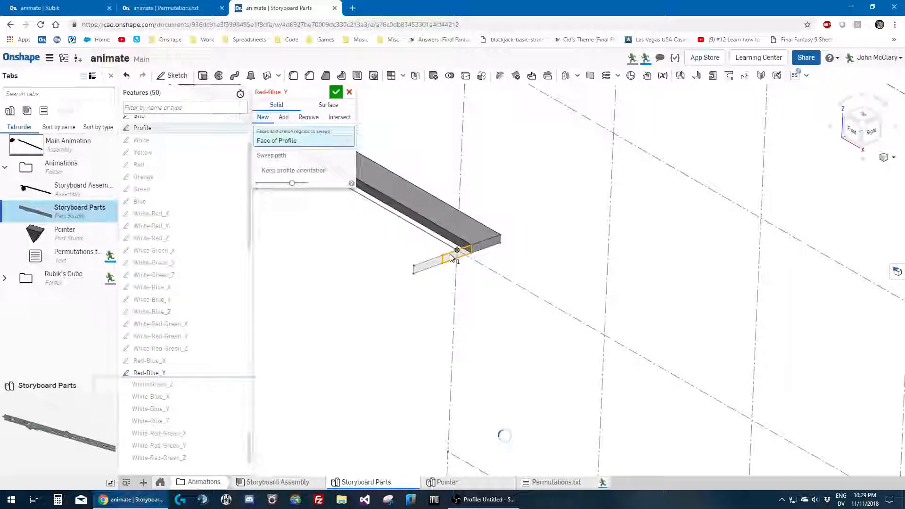
pyautogui.click(272, 155)
pyautogui.scroll(-3, 182, 292)
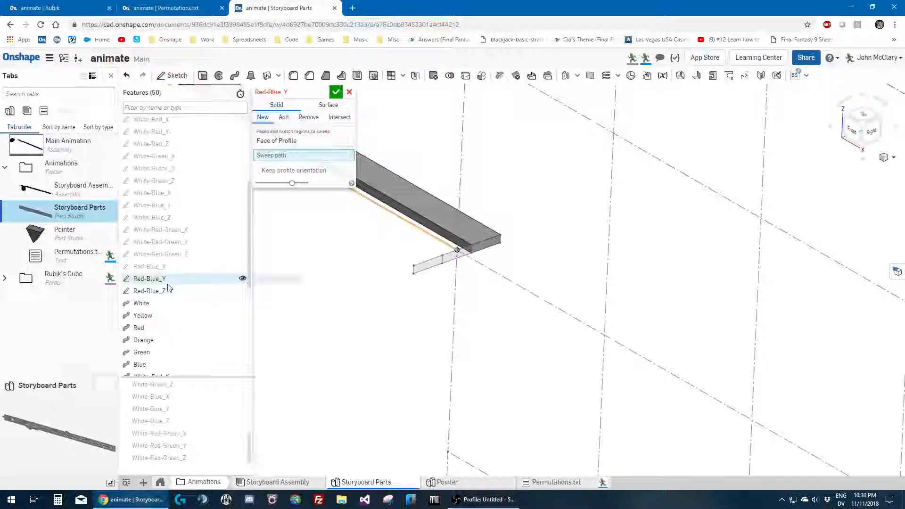
pyautogui.click(167, 283)
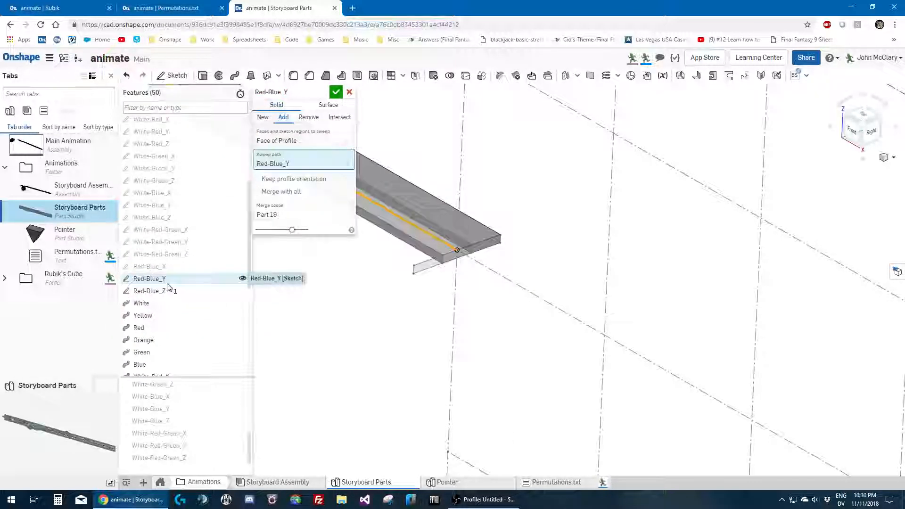
pyautogui.click(263, 119)
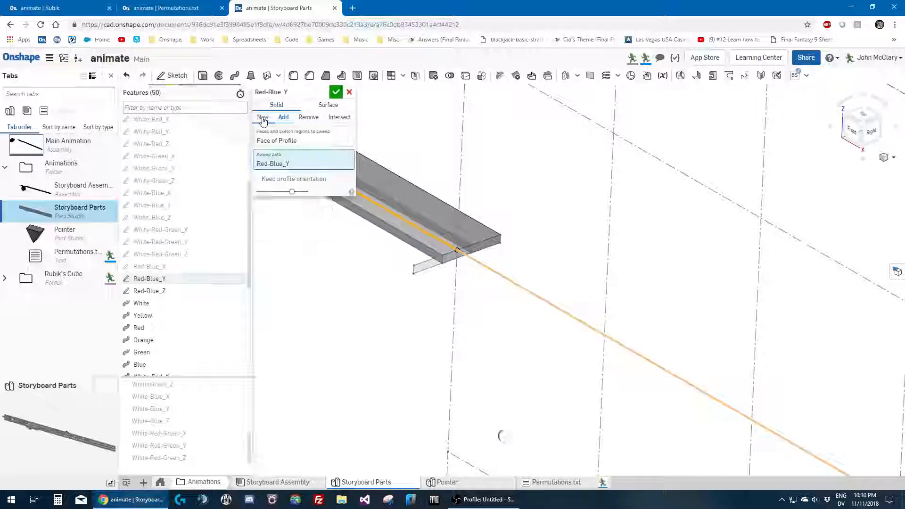
pyautogui.click(335, 93)
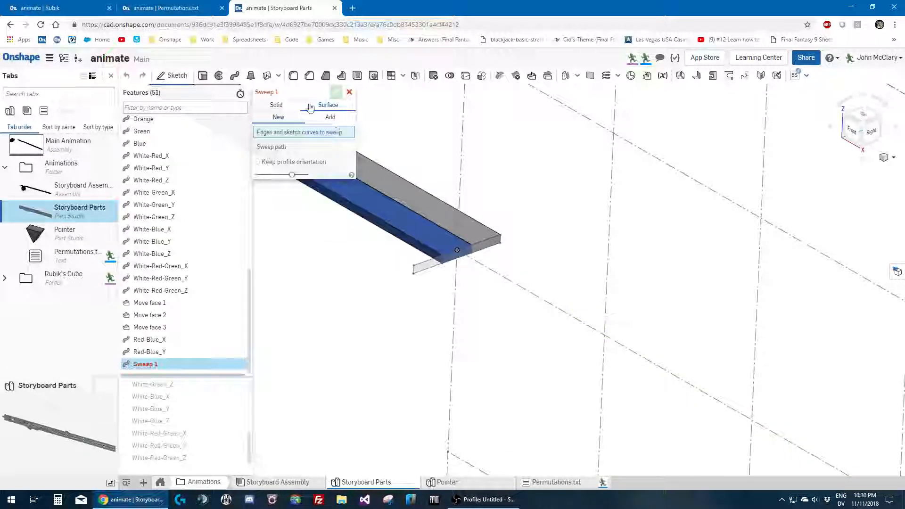
# Sweep the front region of the Profile sketch as a solid along the Red-Blue_Z sketch, naming the sweep Red-Blue_Z
pyautogui.click(296, 108)
pyautogui.click(307, 91)
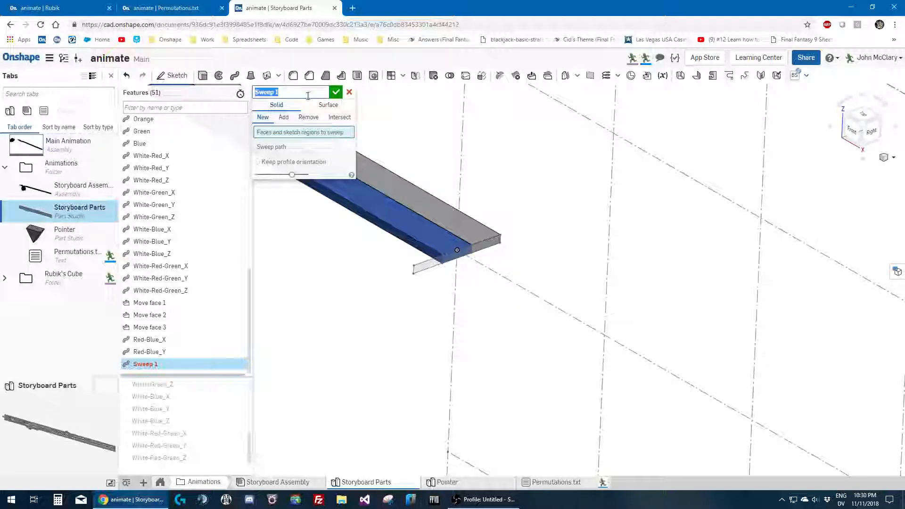
pyautogui.write('Red')
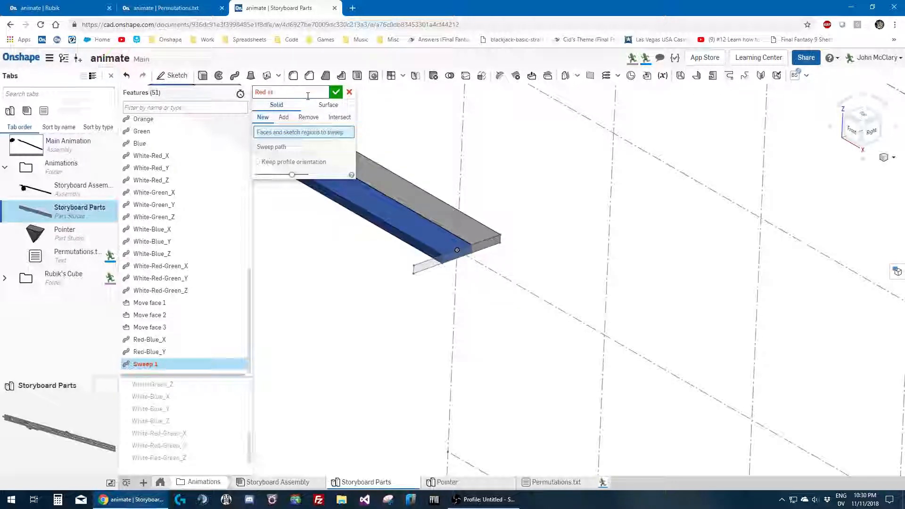
pyautogui.write('-Blue_Z')
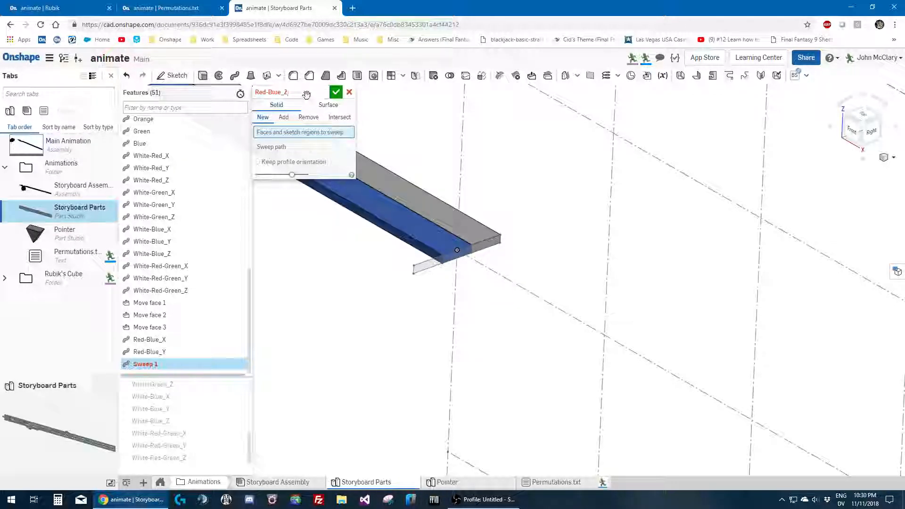
pyautogui.press('Return')
pyautogui.scroll(2, 424, 250)
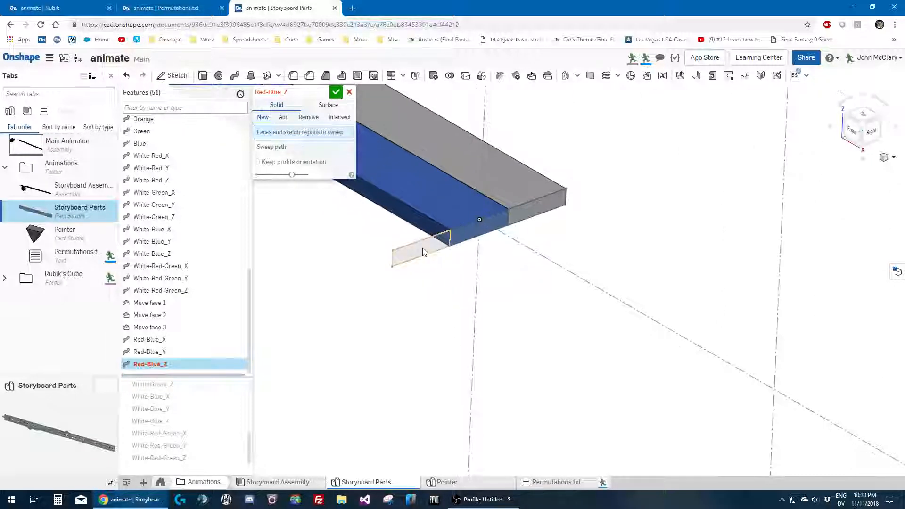
pyautogui.click(418, 250)
pyautogui.click(284, 155)
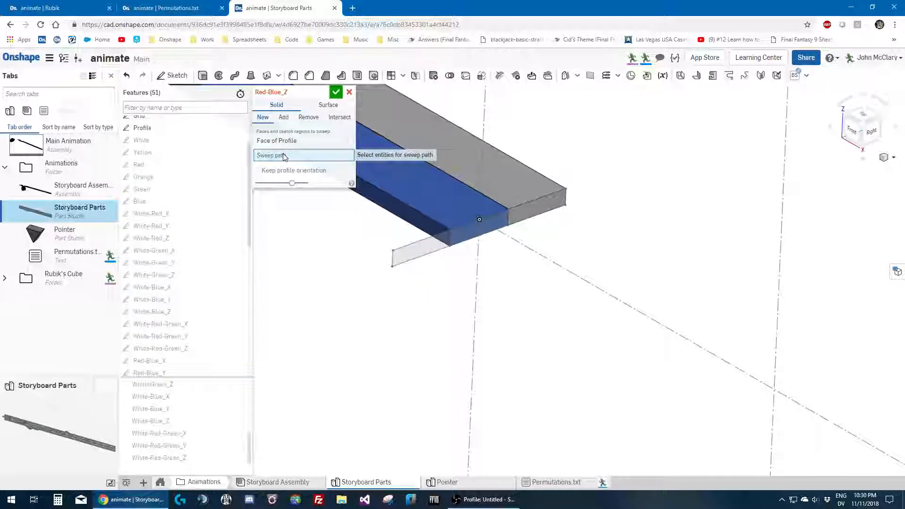
pyautogui.scroll(-2, 190, 264)
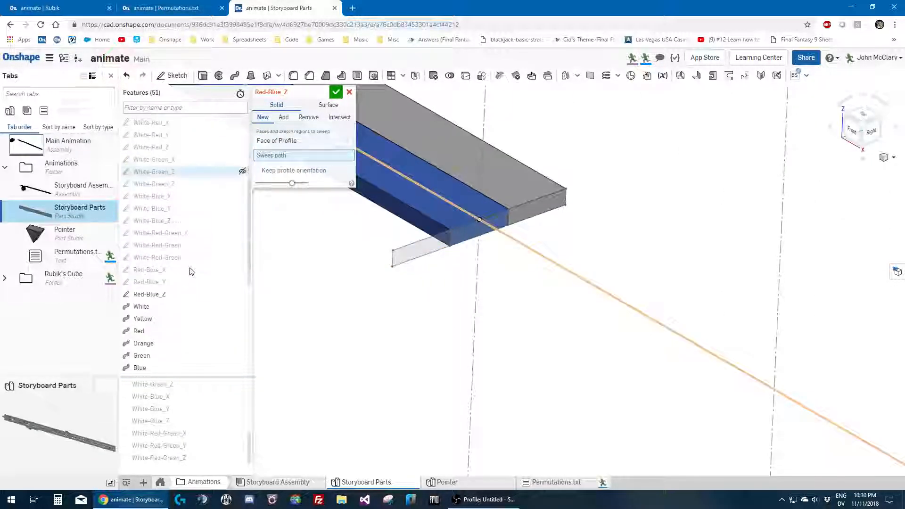
pyautogui.click(176, 291)
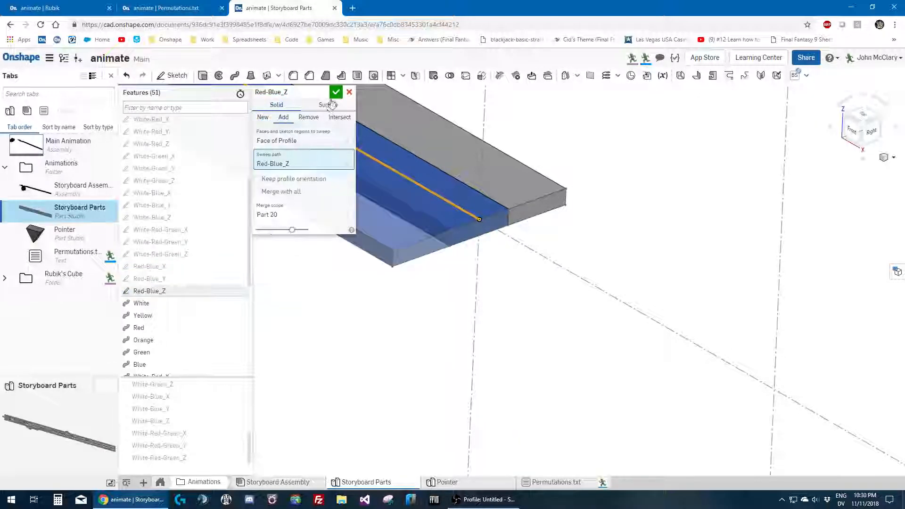
# Edit the Red-Blue_Z sweep so that it creates a new part instead of adding to an existing one
pyautogui.scroll(-5, 393, 344)
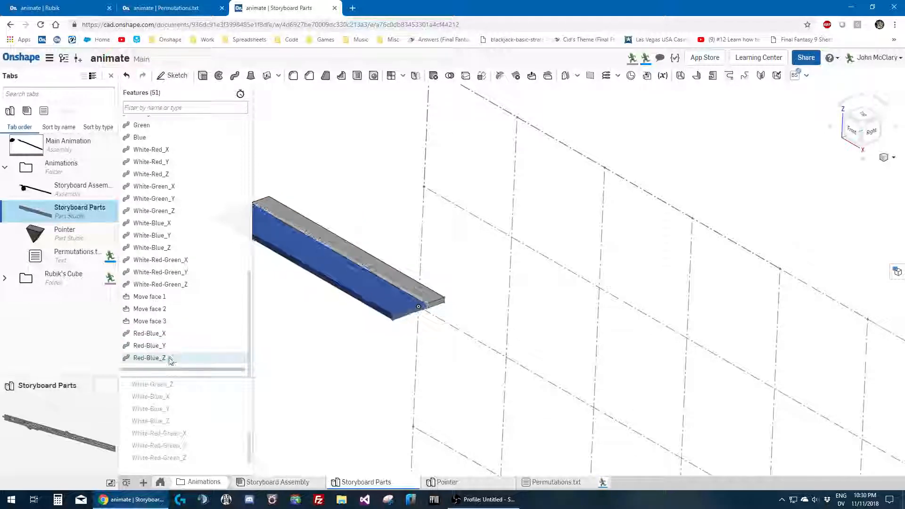
pyautogui.rightClick(171, 360)
pyautogui.click(184, 376)
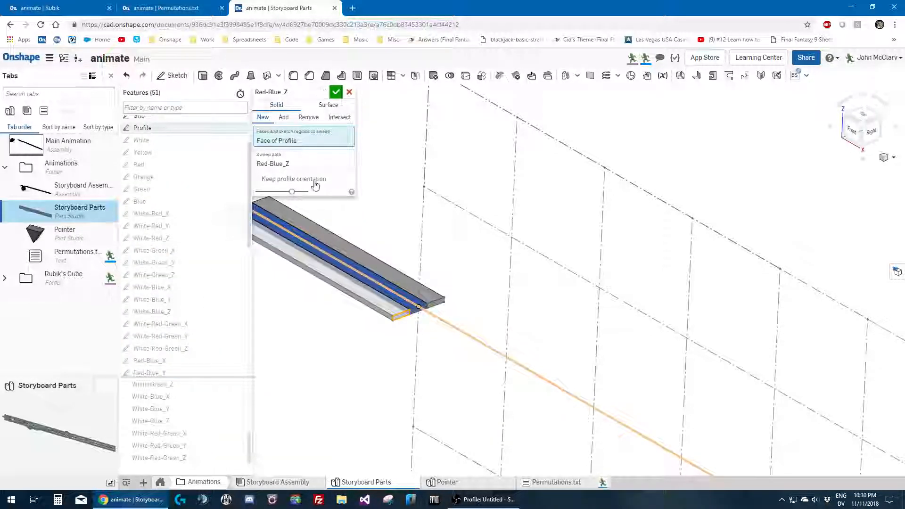
pyautogui.click(335, 91)
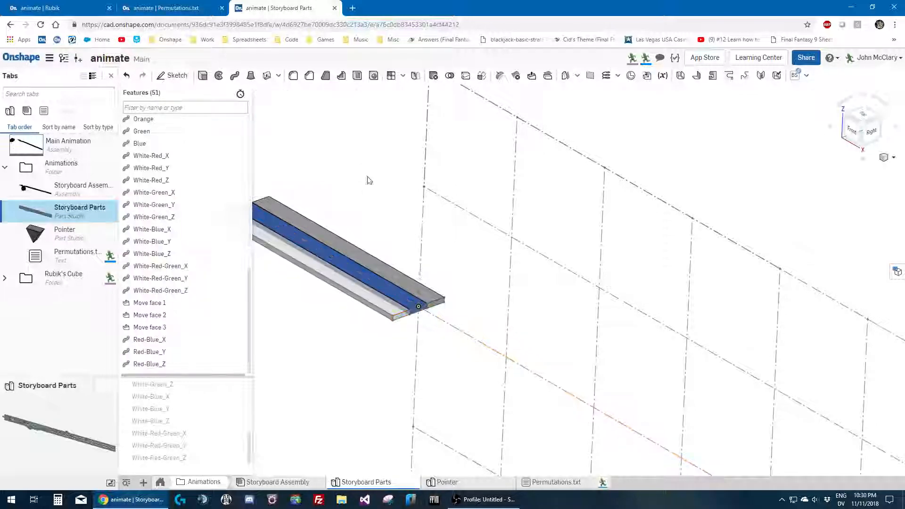
# Select the three newly swept parts together and give them the shared name Red-Blue_ in their properties
pyautogui.scroll(-2, 436, 300)
pyautogui.scroll(3, 339, 228)
pyautogui.scroll(-3, 395, 246)
pyautogui.scroll(3, 273, 200)
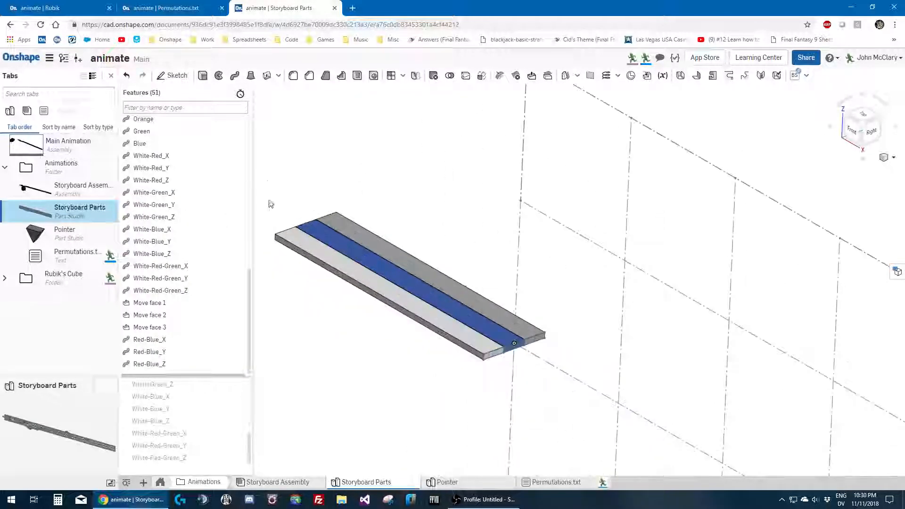
pyautogui.moveTo(259, 159); pyautogui.dragTo(570, 412)
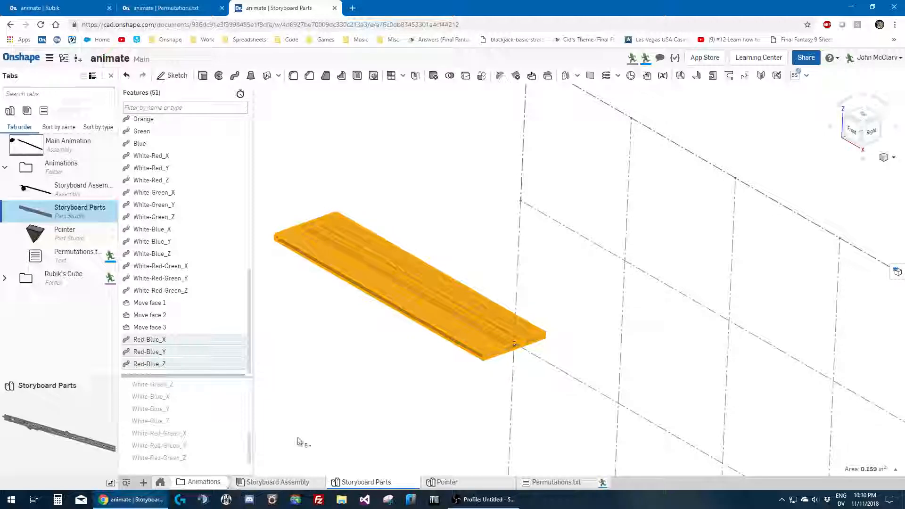
pyautogui.scroll(-1, 154, 415)
pyautogui.rightClick(168, 433)
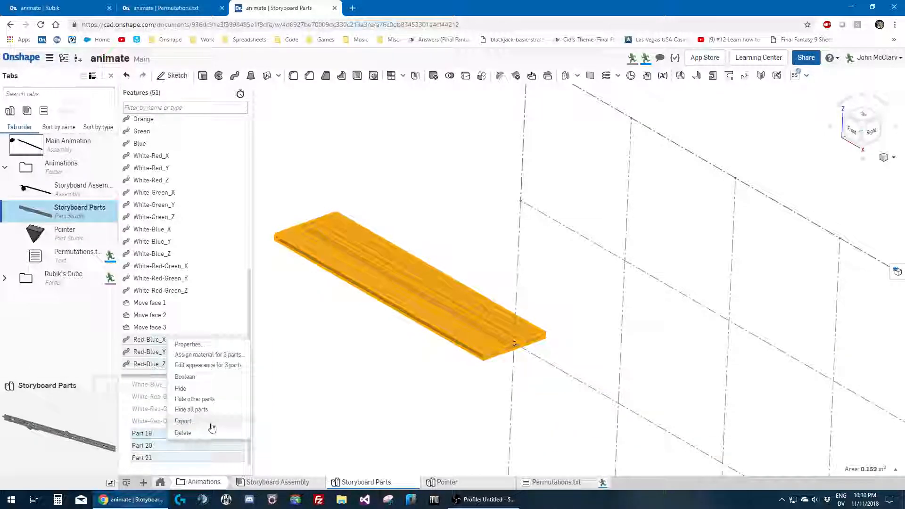
pyautogui.click(187, 344)
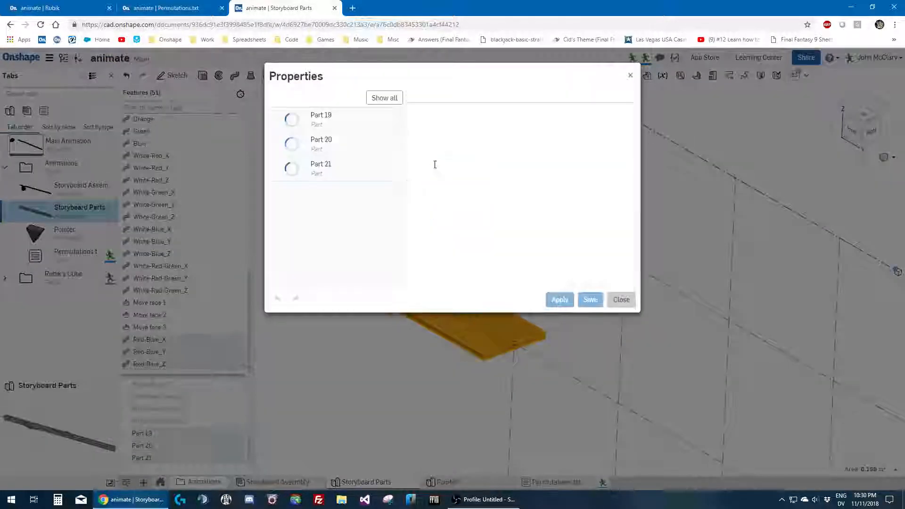
pyautogui.click(475, 136)
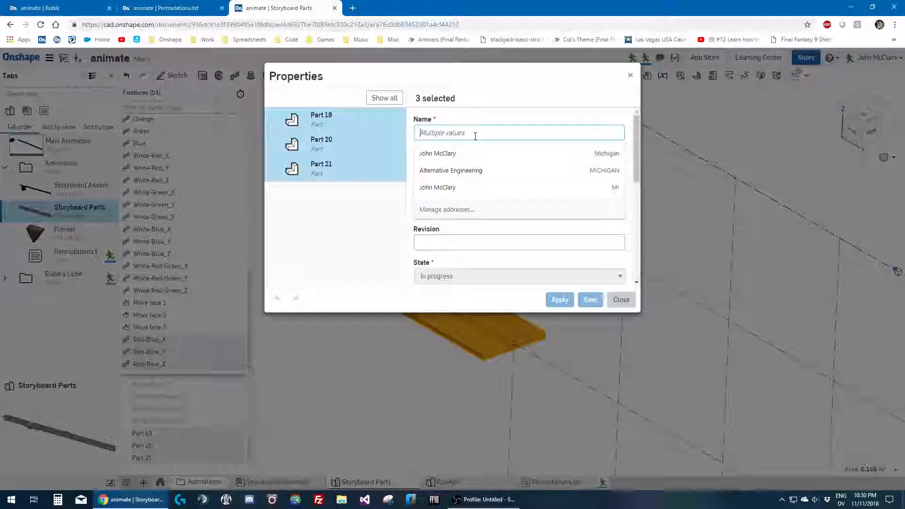
pyautogui.write('e')
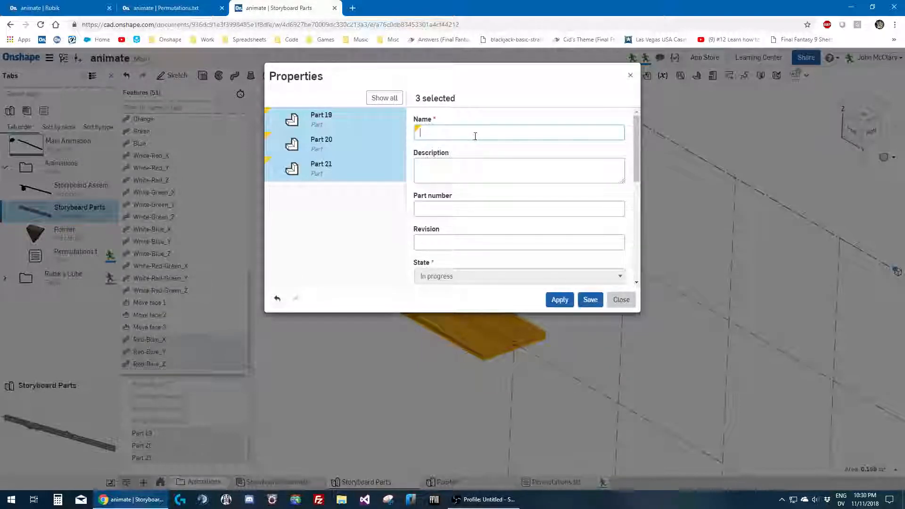
pyautogui.write('Red-Blue_')
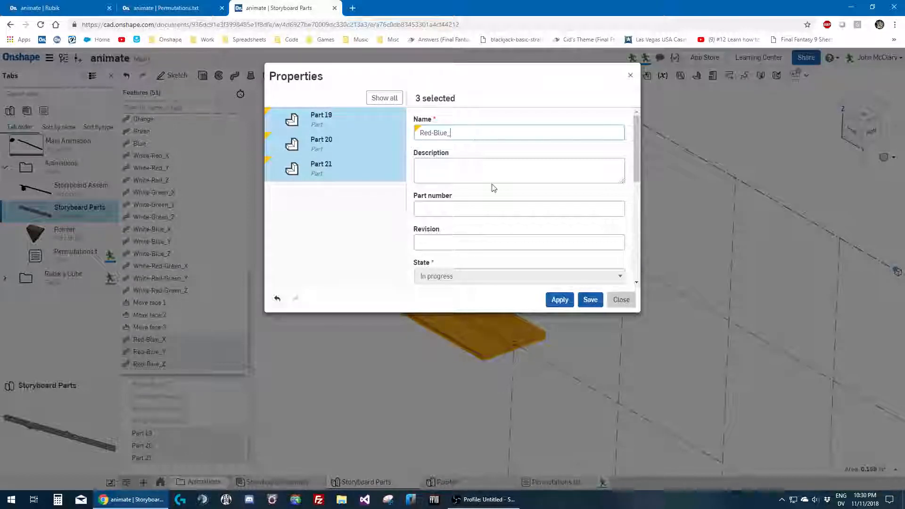
pyautogui.click(589, 300)
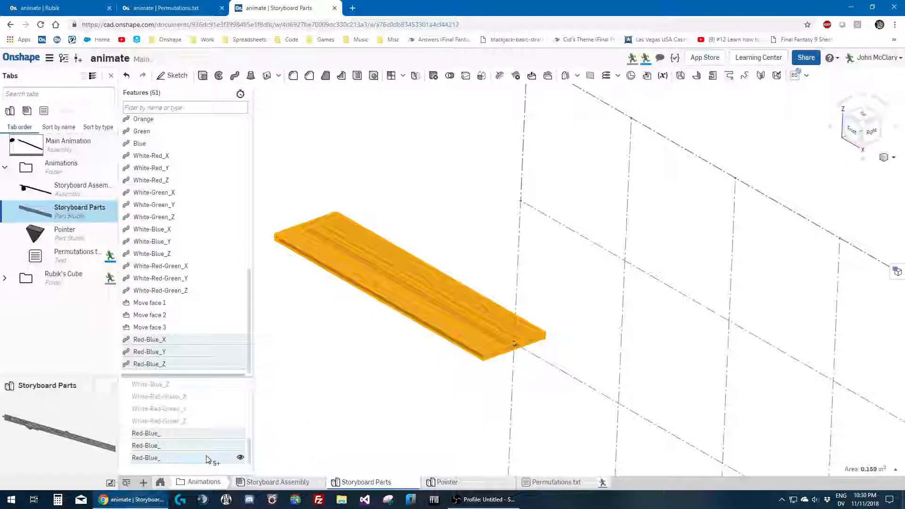
# Rename the rear, middle and front swept parts as Red-Blue_X, Red-Blue_Y and Red-Blue_Z
pyautogui.click(203, 434)
pyautogui.click(203, 434)
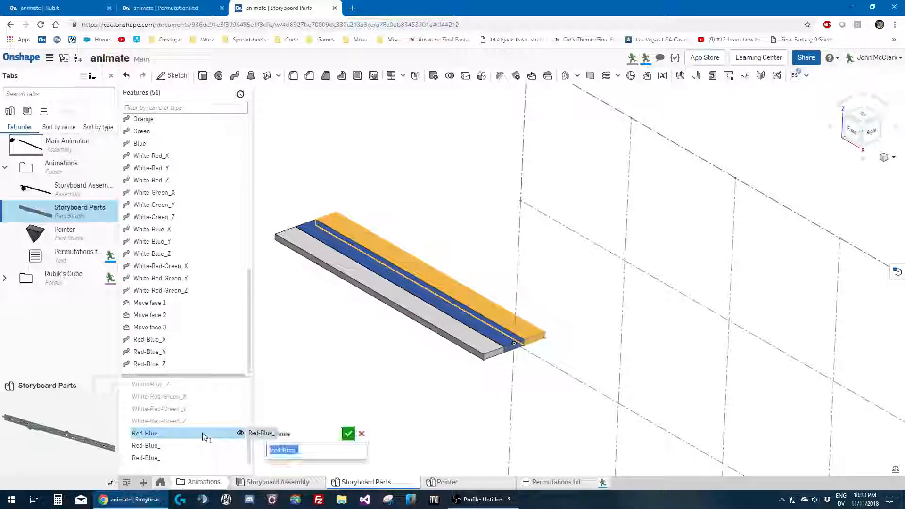
pyautogui.write('X')
pyautogui.press('Return')
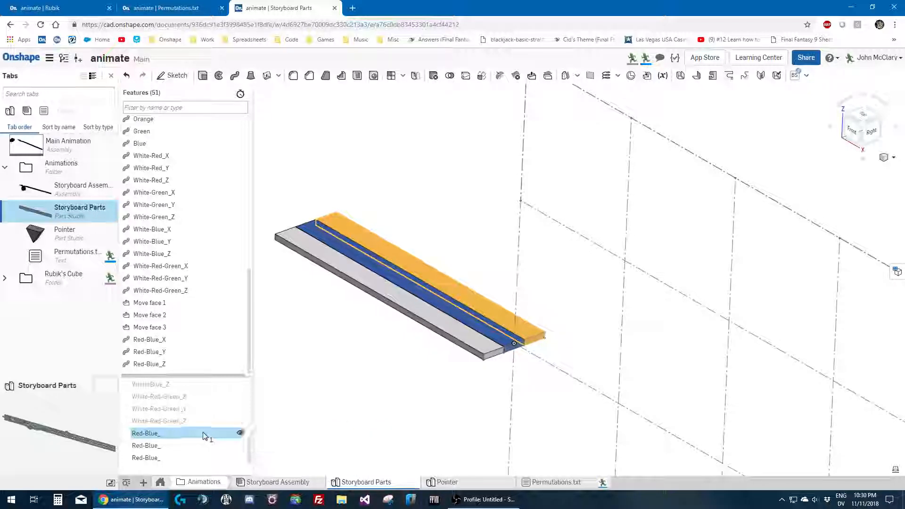
pyautogui.click(186, 445)
pyautogui.click(185, 446)
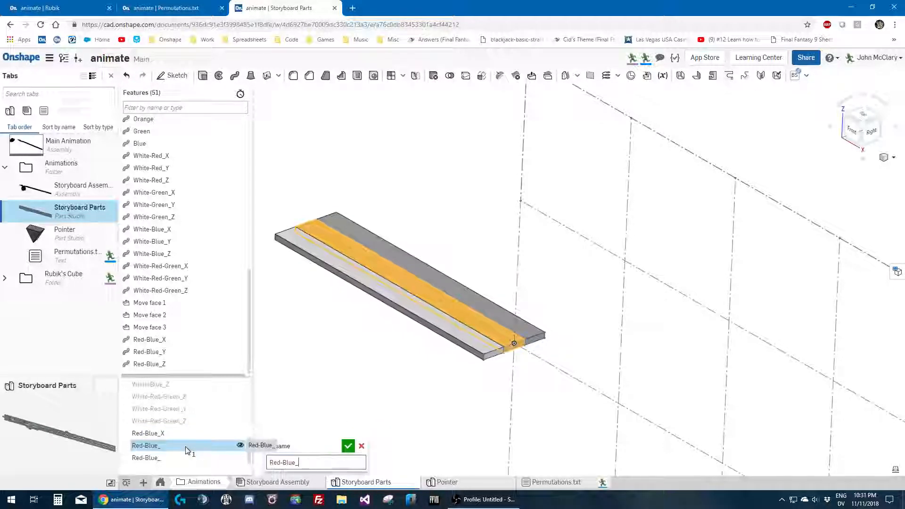
pyautogui.write('Y')
pyautogui.press('Return')
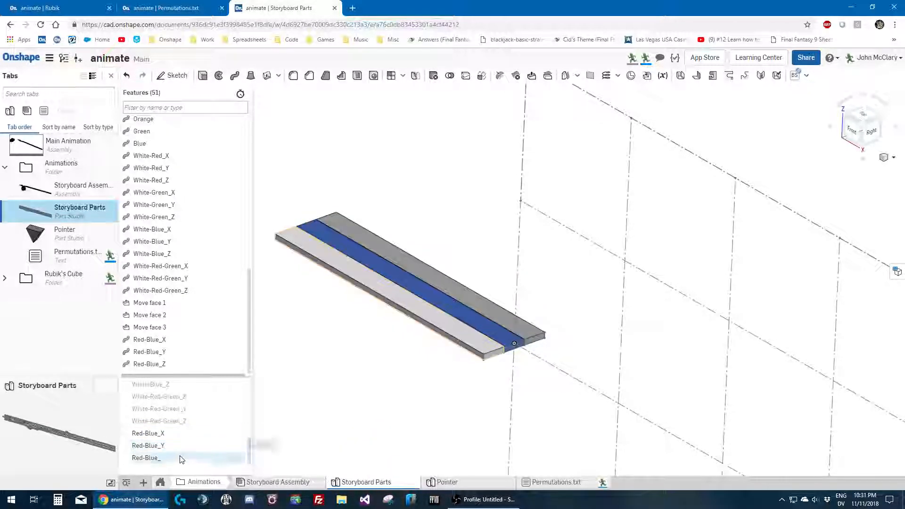
pyautogui.click(173, 463)
pyautogui.click(239, 467)
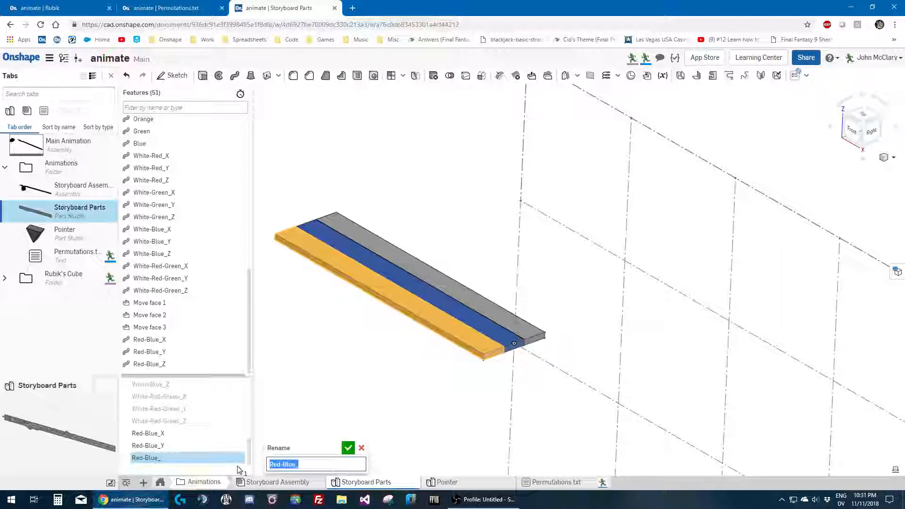
pyautogui.write('Z')
pyautogui.press('Return')
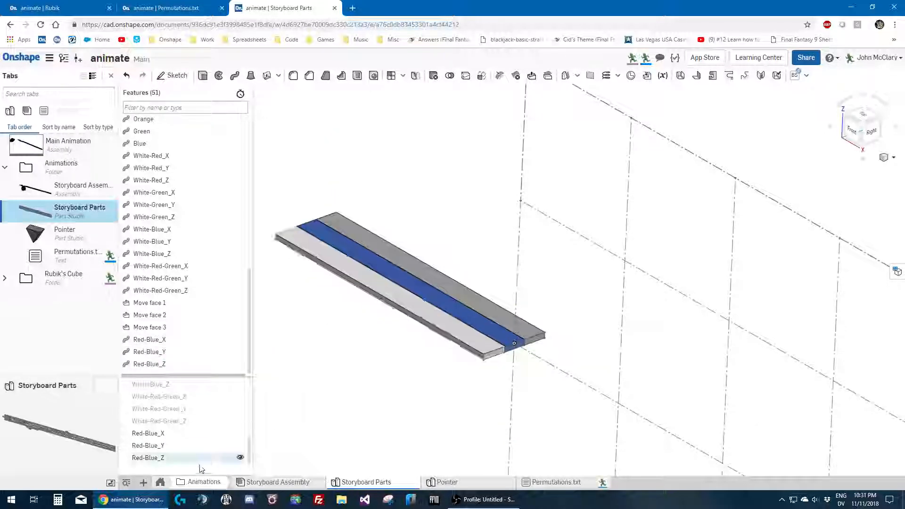
# Set the appearance of the Red-Blue_X, Red-Blue_Y and Red-Blue_Z parts to the custom orange-brown color D68924
pyautogui.click(185, 459)
pyautogui.keyDown('shift'); pyautogui.click(168, 433); pyautogui.keyUp('shift')
pyautogui.rightClick(168, 434)
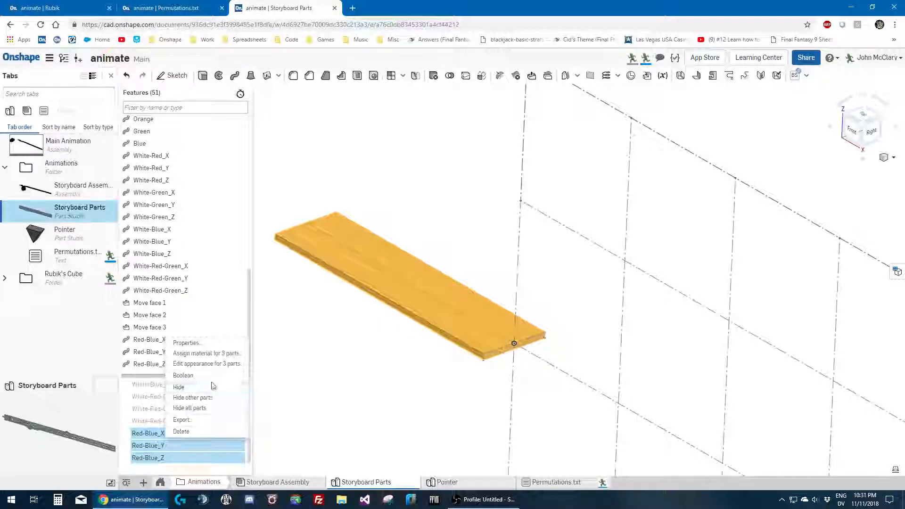
pyautogui.click(198, 363)
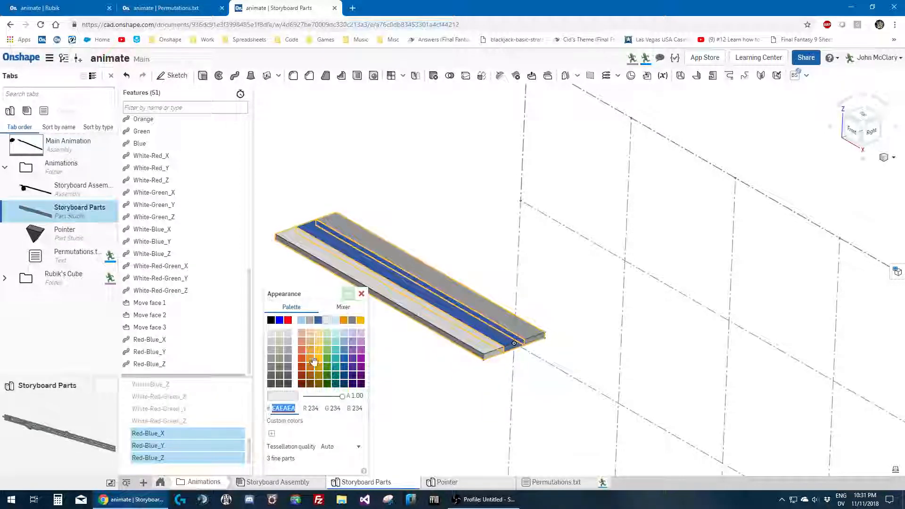
pyautogui.click(343, 307)
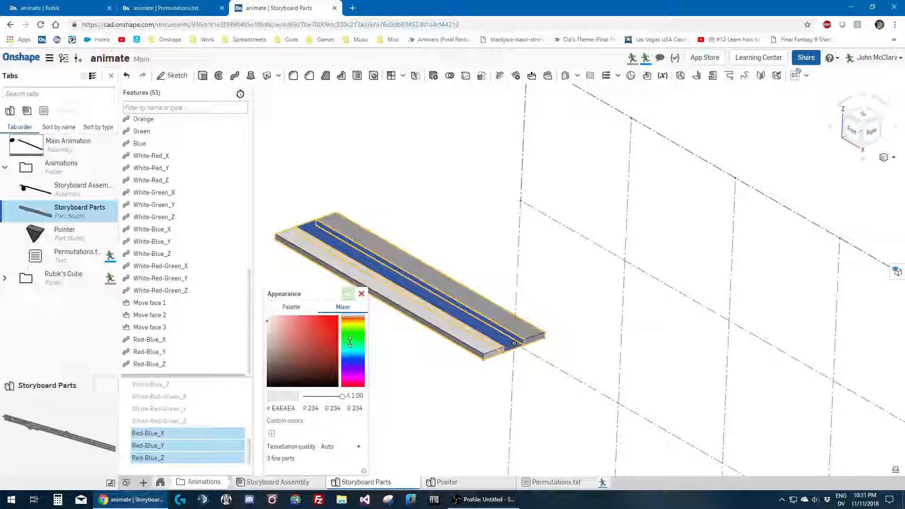
pyautogui.moveTo(345, 336); pyautogui.dragTo(342, 321)
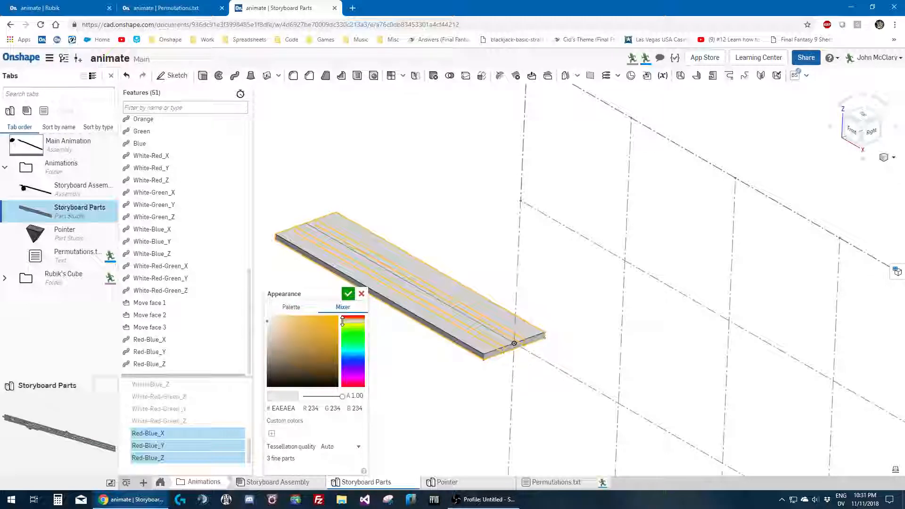
pyautogui.click(326, 329)
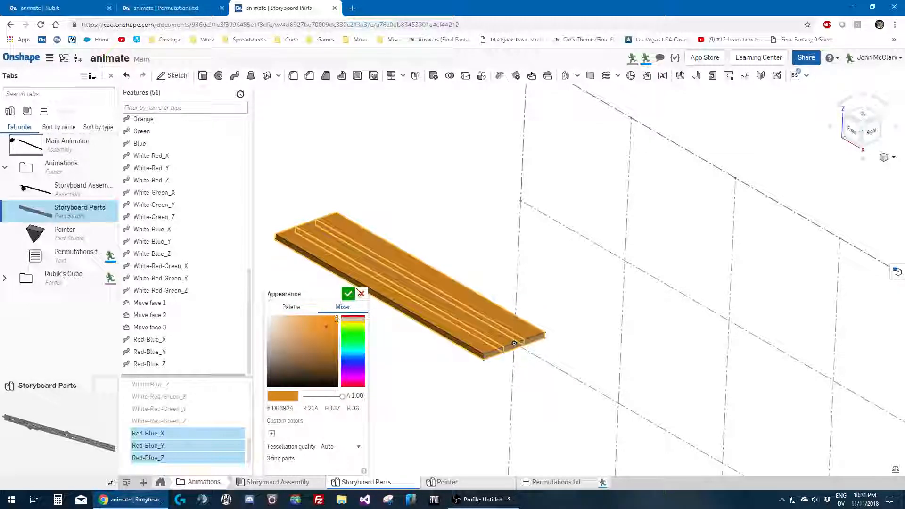
pyautogui.doubleClick(279, 408)
pyautogui.click(347, 296)
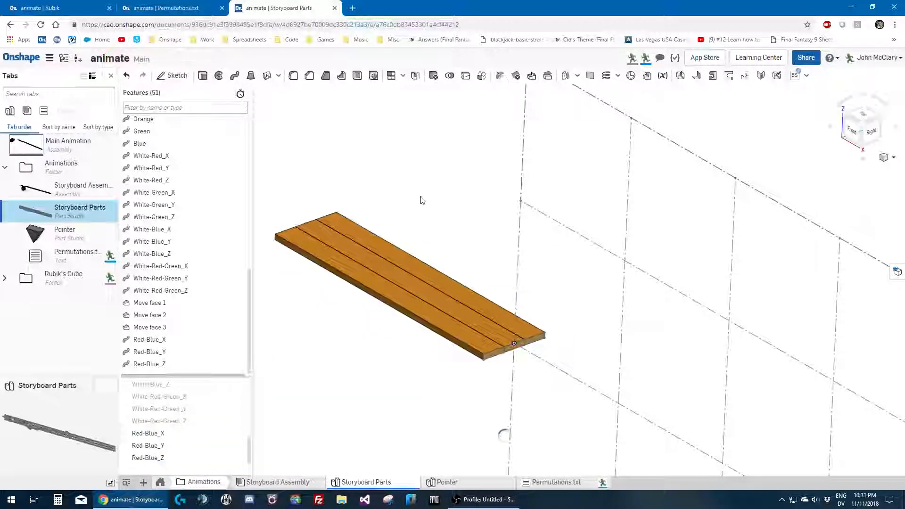
pyautogui.scroll(5, 205, 184)
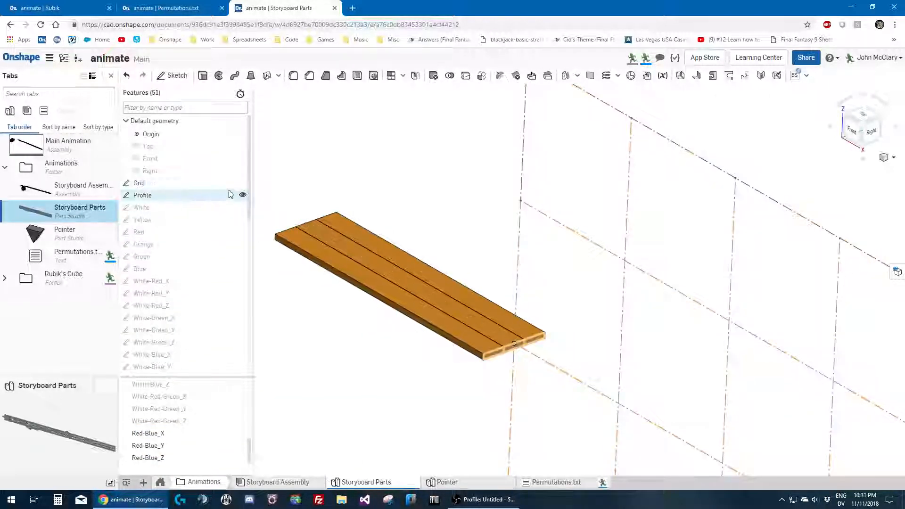
pyautogui.scroll(-6, 229, 203)
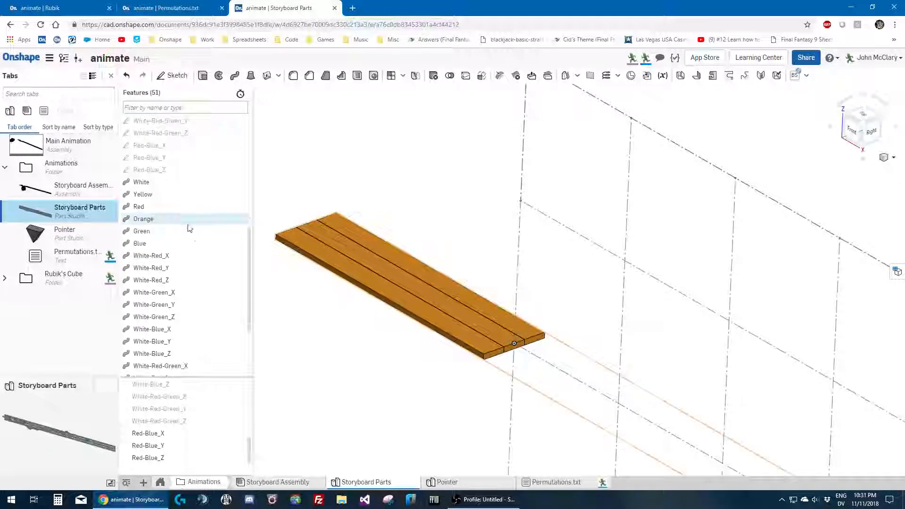
pyautogui.scroll(-5, 344, 366)
pyautogui.moveTo(417, 360); pyautogui.dragTo(434, 344, button='right')
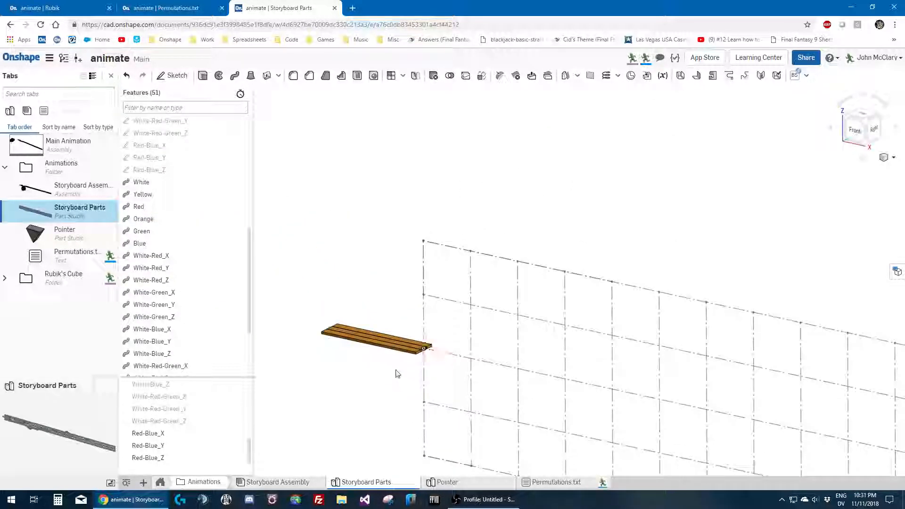
# Open the Pointer part studio and display its configuration table
pyautogui.click(467, 483)
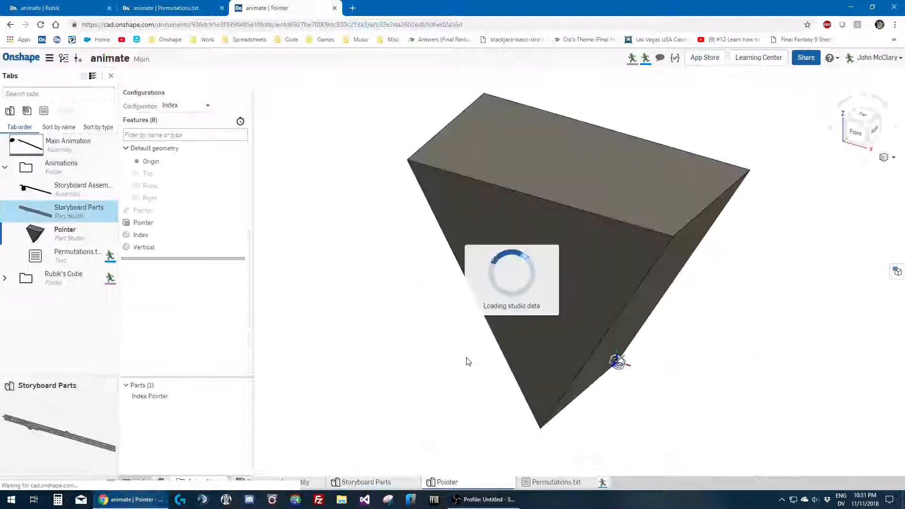
pyautogui.click(896, 271)
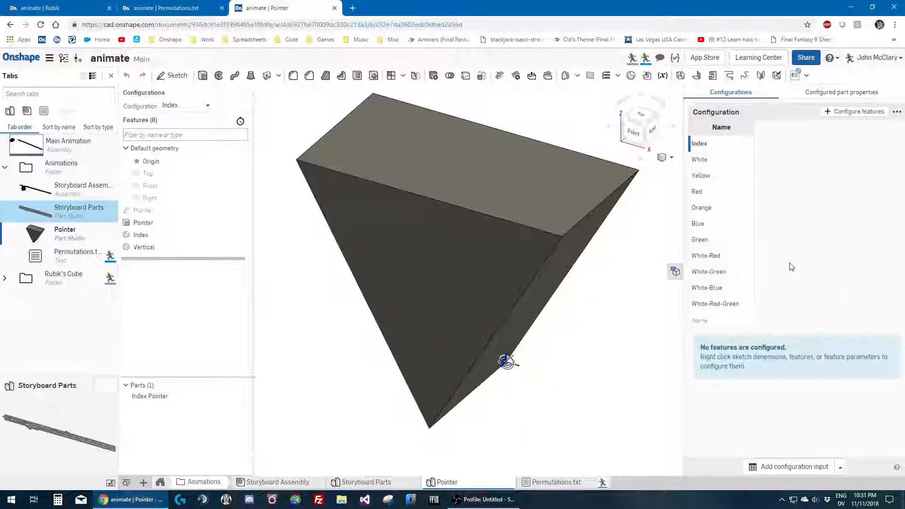
# Add a new configuration named Red-Blue at the end of the Pointer configuration table
pyautogui.click(717, 322)
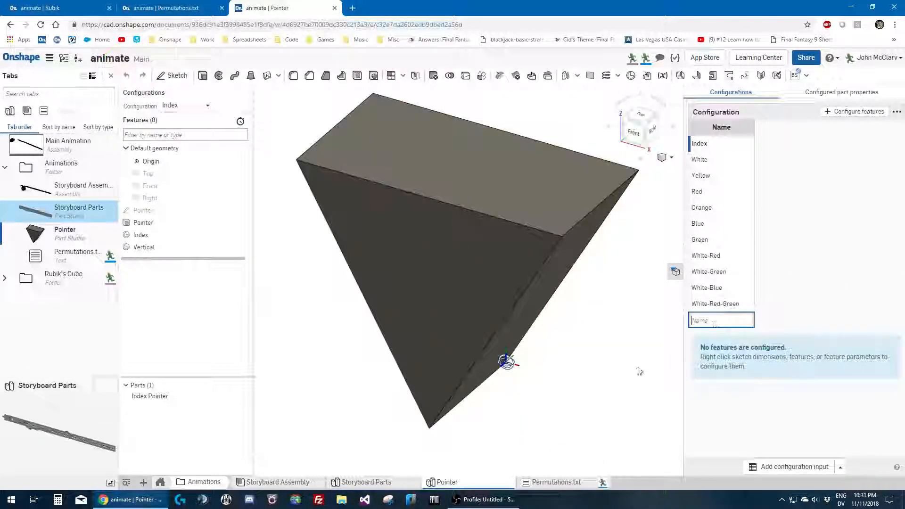
pyautogui.click(62, 8)
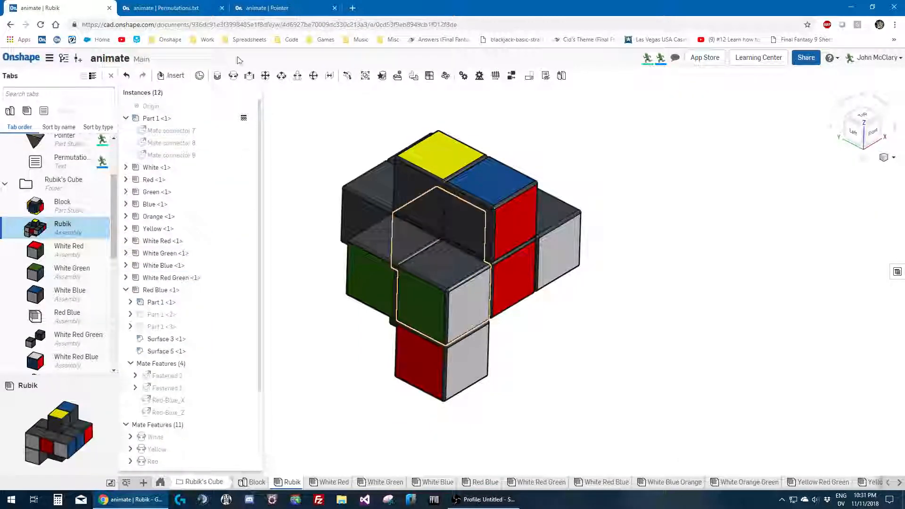
pyautogui.click(264, 10)
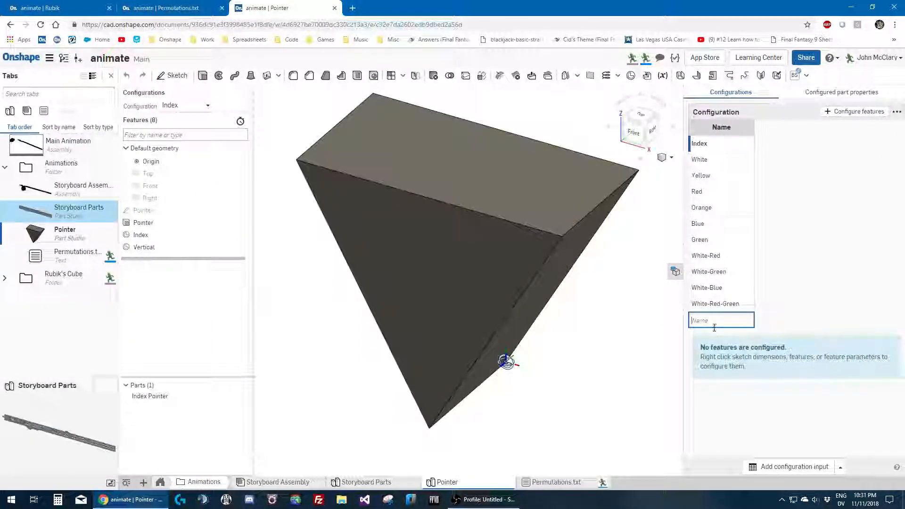
pyautogui.write('Red')
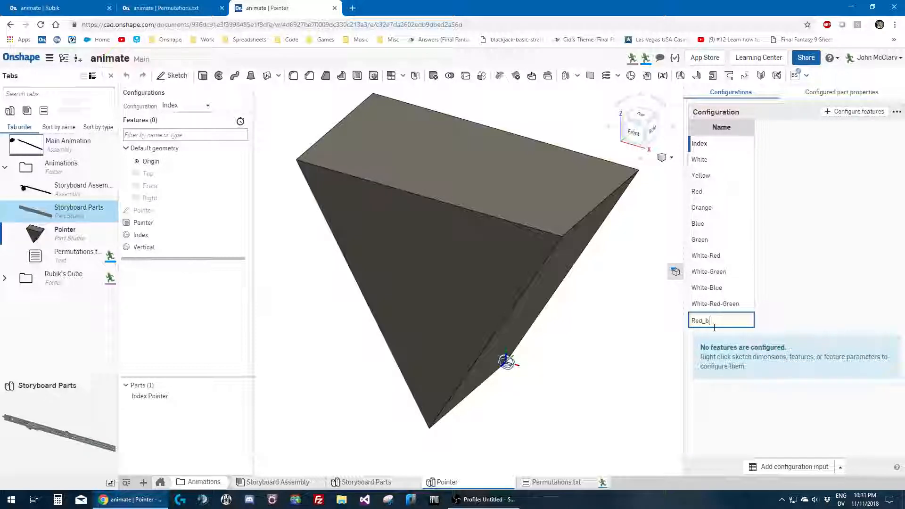
pyautogui.write('-Blue')
pyautogui.press('Return')
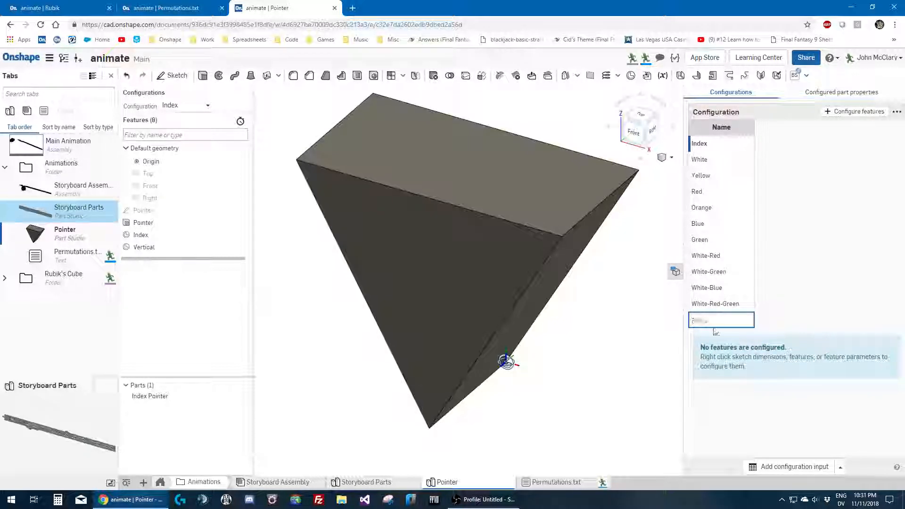
# Set the configured part name of the Red-Blue configuration to Red-Blue Pointer
pyautogui.click(842, 92)
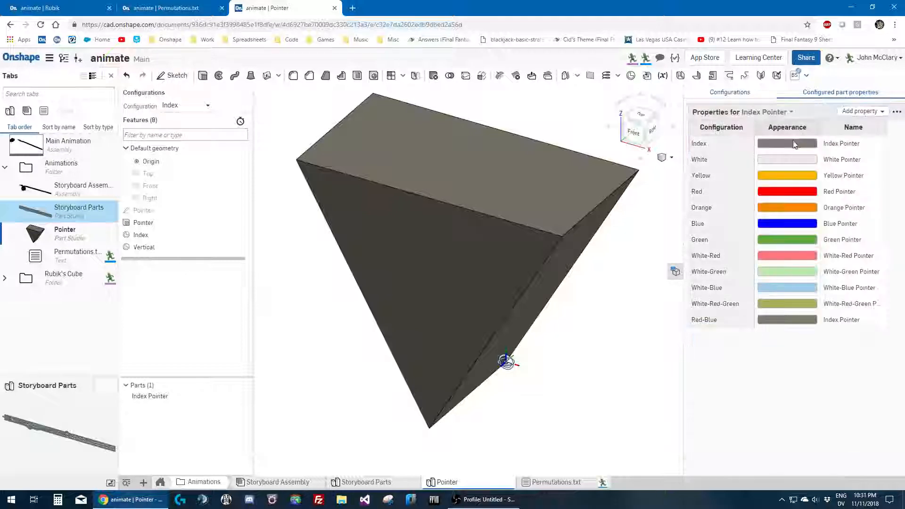
pyautogui.click(843, 320)
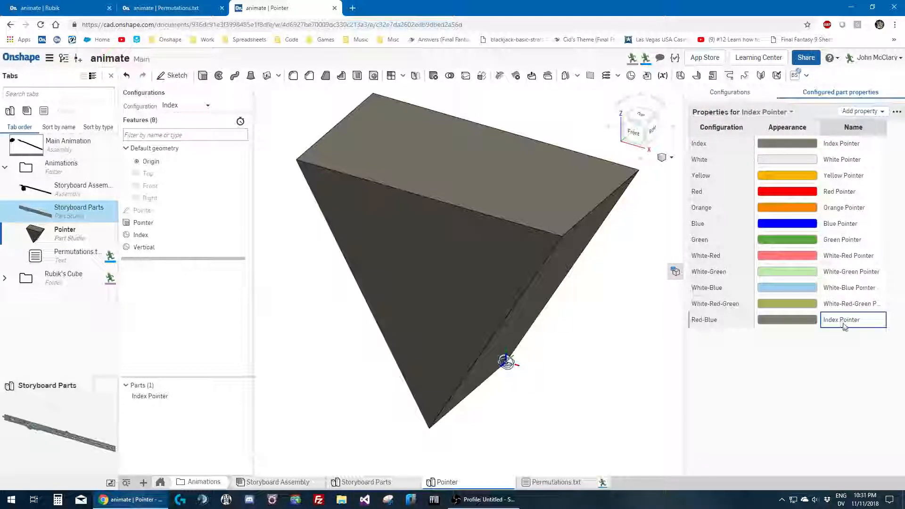
pyautogui.press('Home')
pyautogui.hotkey('shift', 'Right')
pyautogui.hotkey('shift', 'Right')
pyautogui.hotkey('shift', 'Right')
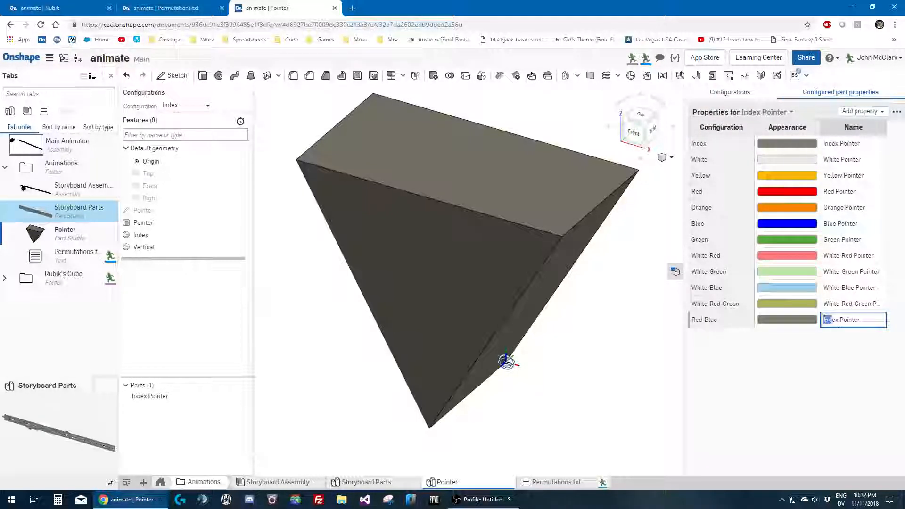
pyautogui.write('Red')
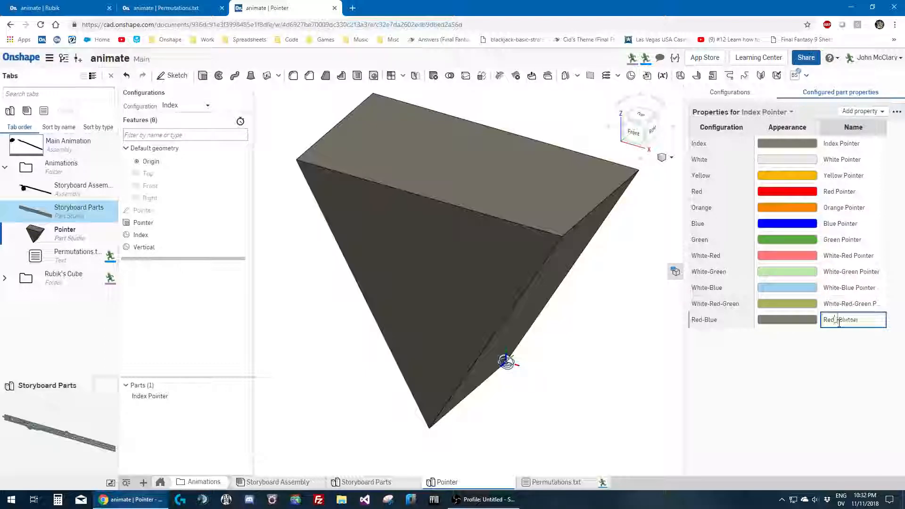
pyautogui.write('-Blue')
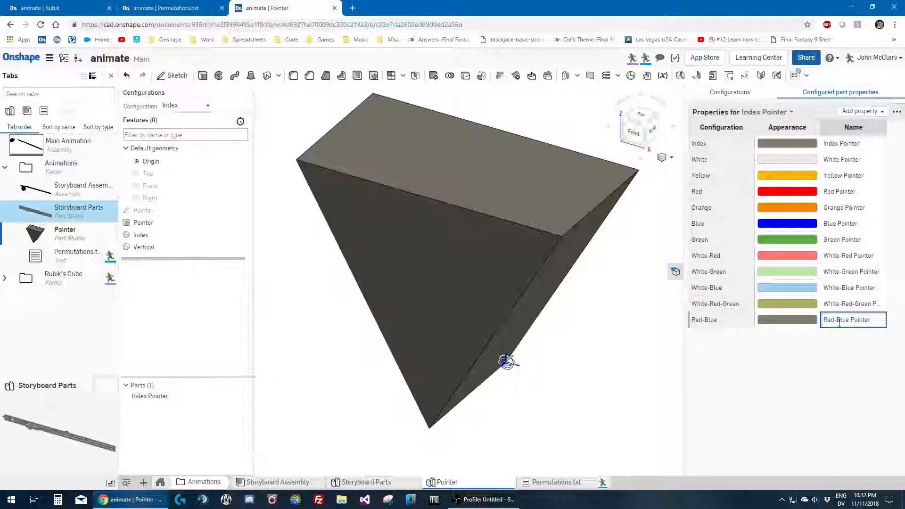
# Give the Red-Blue configuration the copied orange-brown appearance and close the configuration table
pyautogui.doubleClick(814, 326)
pyautogui.hotkey('ctrl', 'v')
pyautogui.click(660, 92)
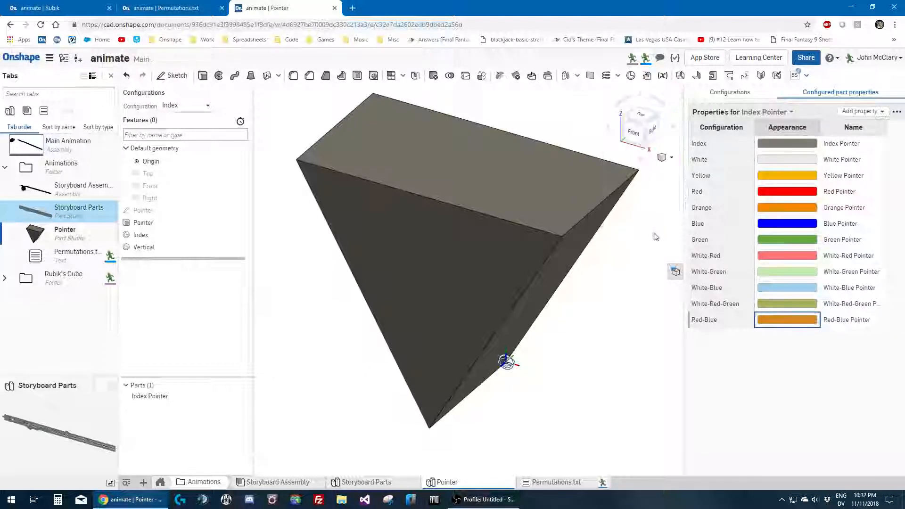
pyautogui.click(675, 272)
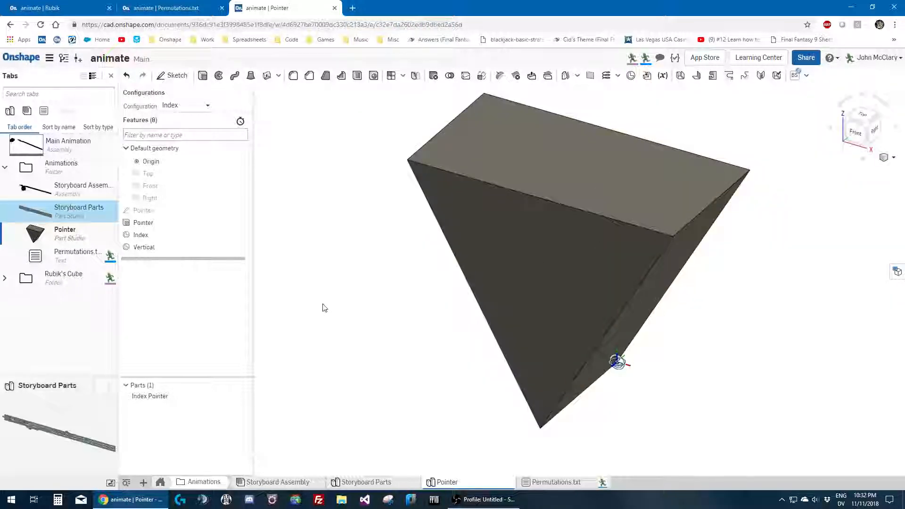
# Return to the browser tab with the Rubik assembly and open the Storyboard Assembly there
pyautogui.click(122, 5)
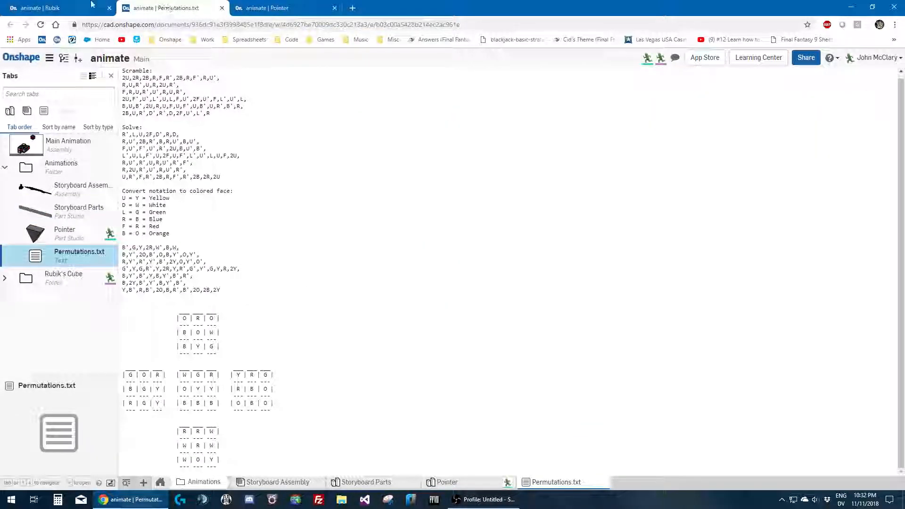
pyautogui.click(91, 6)
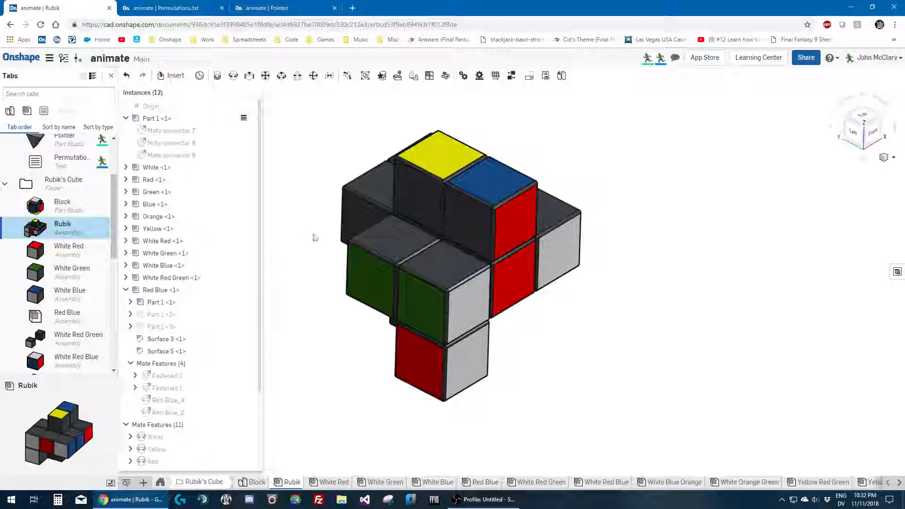
pyautogui.scroll(1, 46, 189)
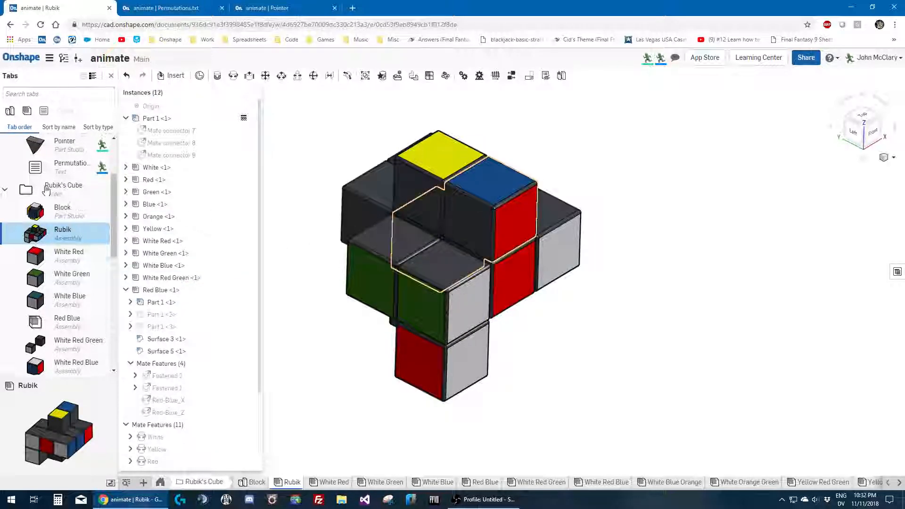
pyautogui.scroll(3, 46, 190)
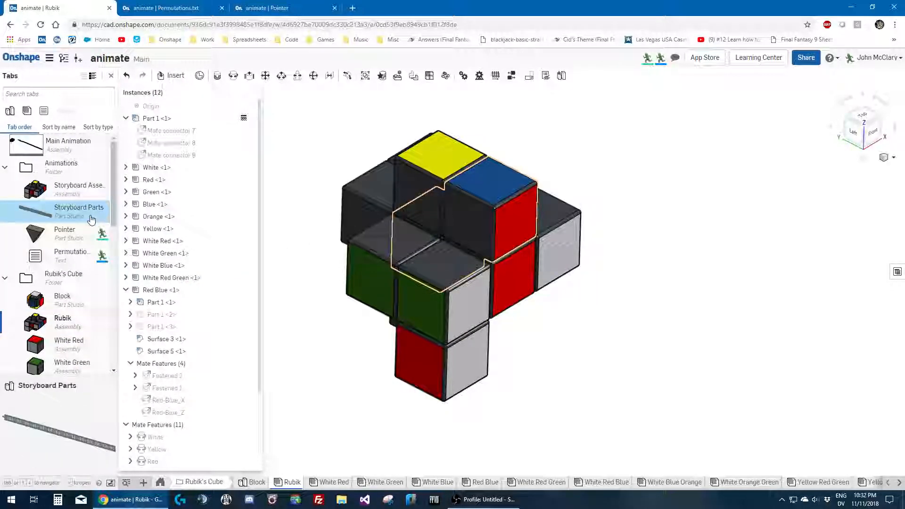
pyautogui.click(73, 199)
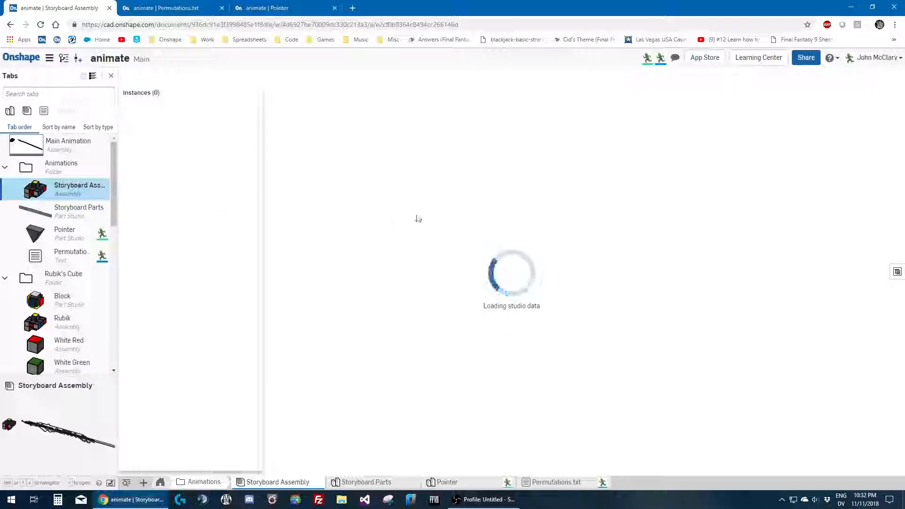
pyautogui.scroll(-2, 500, 306)
pyautogui.scroll(2, 380, 309)
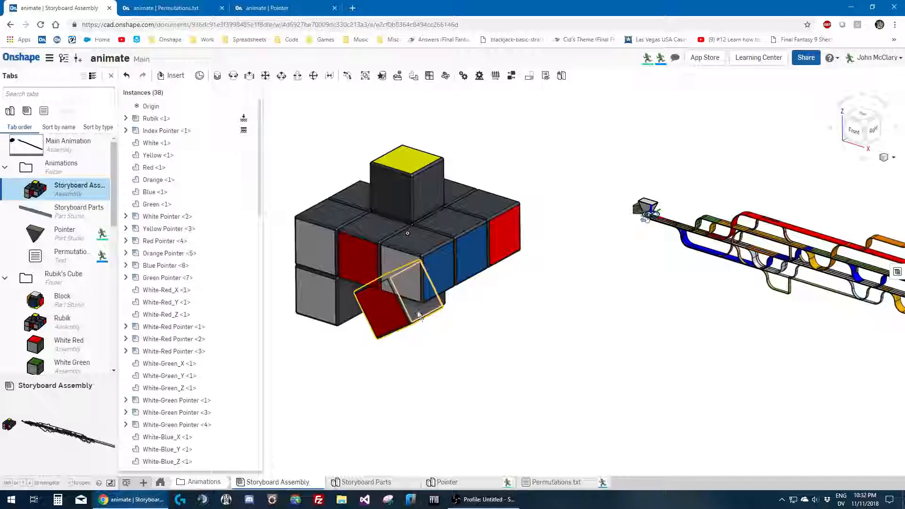
# Reset the Red-Blue_Y mate among the mate features of the Rubik subassembly
pyautogui.click(125, 118)
pyautogui.scroll(-1, 206, 227)
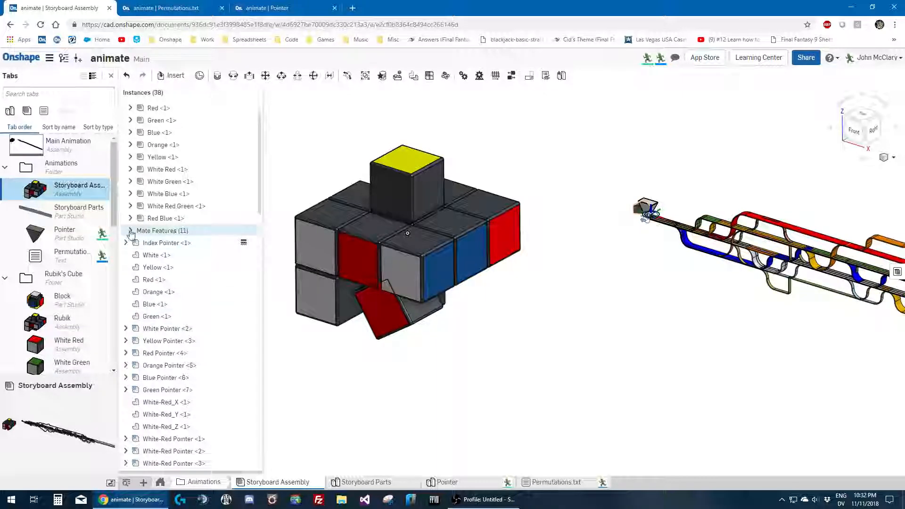
pyautogui.click(130, 230)
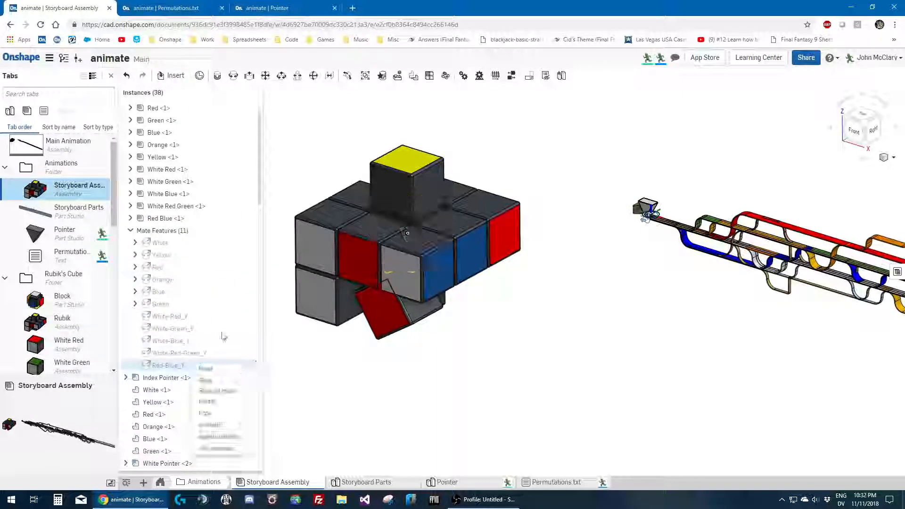
pyautogui.click(132, 230)
pyautogui.click(132, 230)
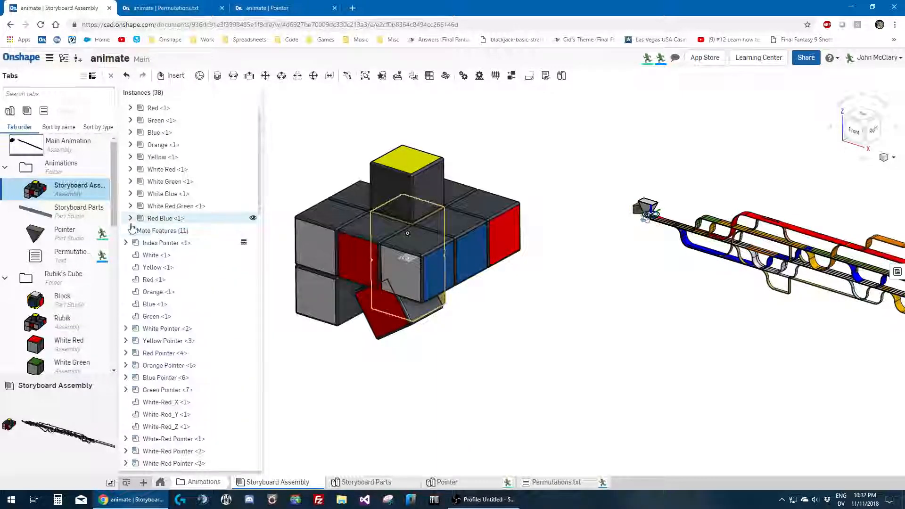
# Reset the Red-Blue_X and Red-Blue_Z mates together inside the Red Blue subassembly
pyautogui.click(131, 218)
pyautogui.click(135, 292)
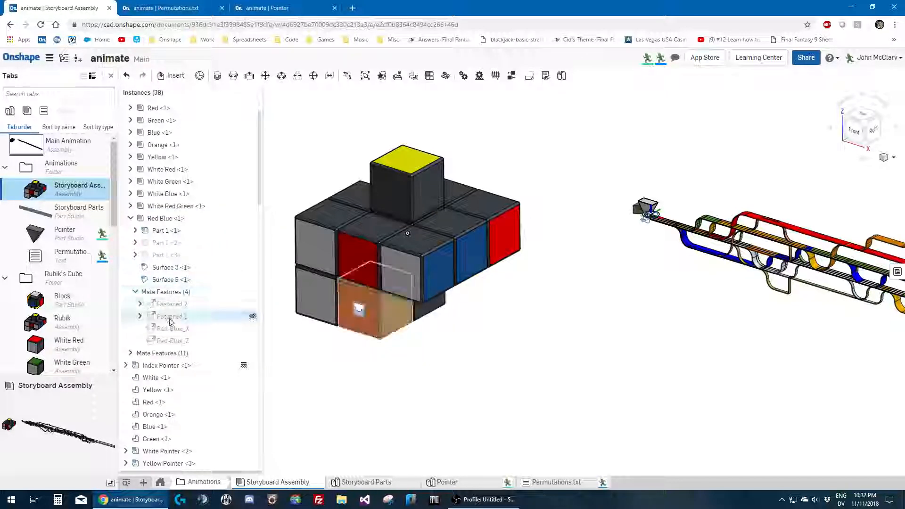
pyautogui.click(185, 341)
pyautogui.click(180, 331)
pyautogui.rightClick(180, 331)
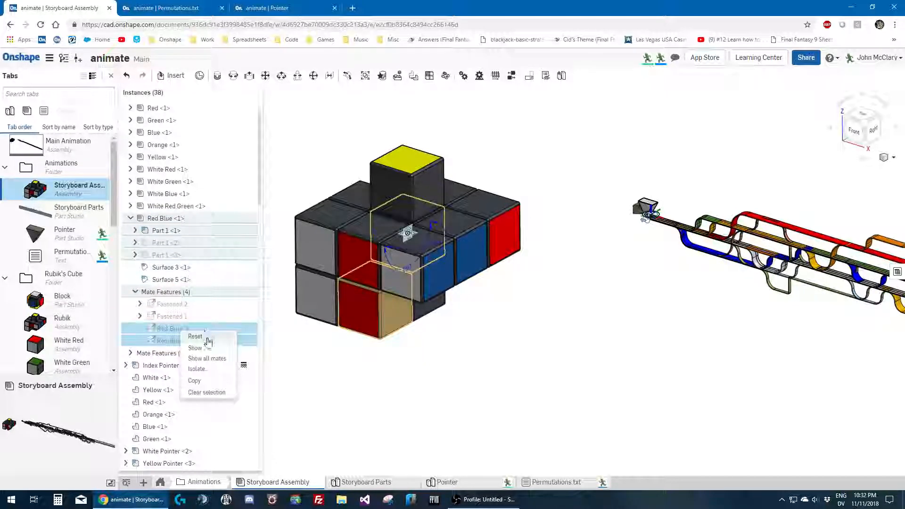
pyautogui.click(195, 336)
# Insert the Red-Blue_X, Red-Blue_Y and Red-Blue_Z parts from Storyboard Parts above and beside the cube
pyautogui.scroll(-2, 474, 370)
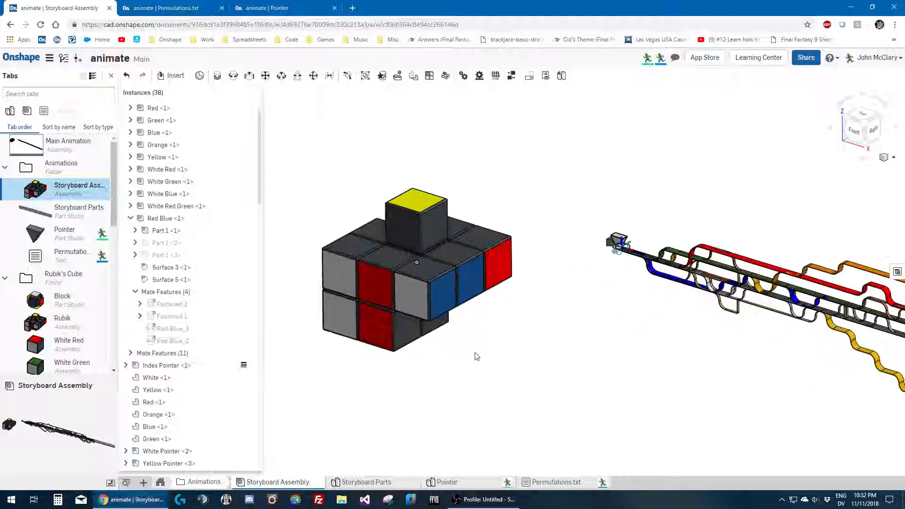
pyautogui.moveTo(475, 353)
pyautogui.mouseDown(button='right')
pyautogui.moveTo(477, 336)
pyautogui.moveTo(469, 347)
pyautogui.mouseUp(button='right')
pyautogui.scroll(-1, 537, 332)
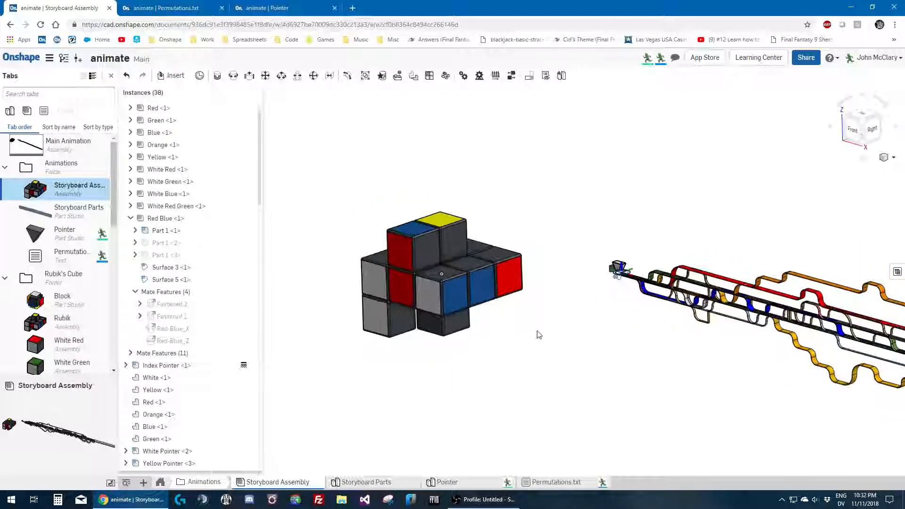
pyautogui.scroll(2, 663, 334)
pyautogui.click(173, 75)
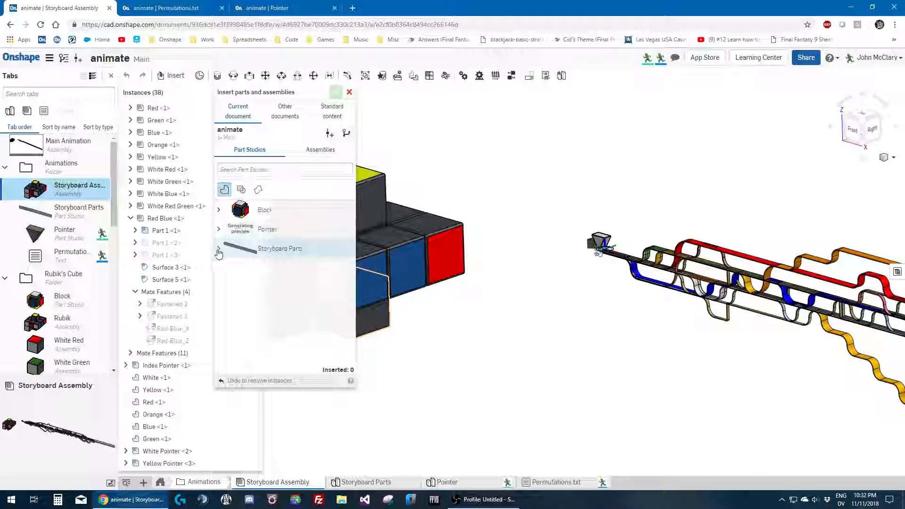
pyautogui.click(219, 252)
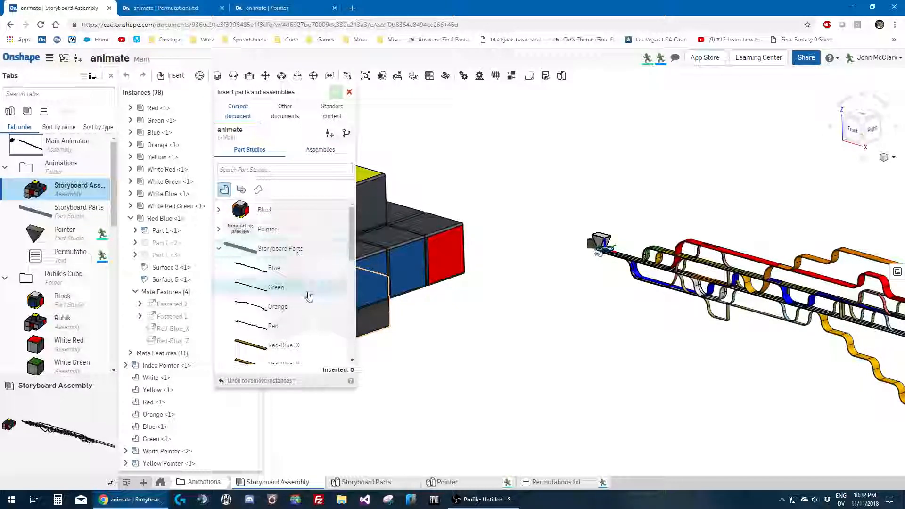
pyautogui.scroll(-3, 308, 294)
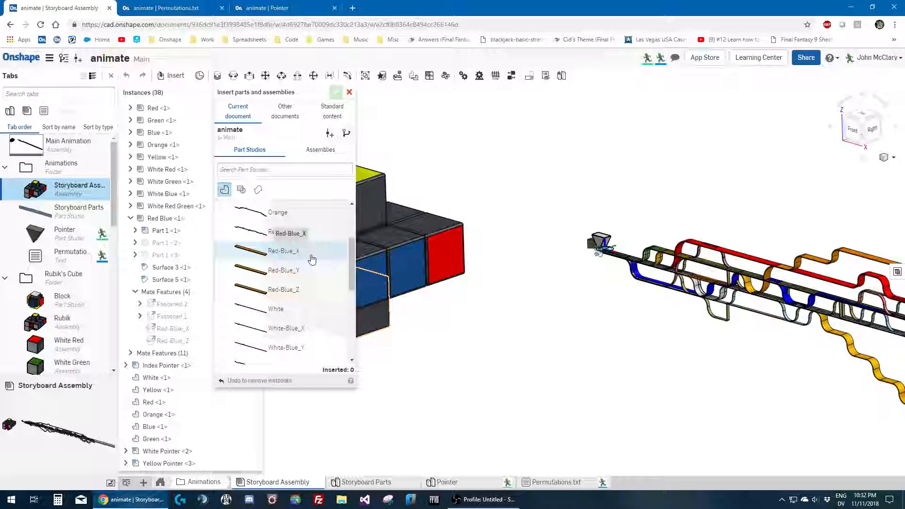
pyautogui.click(304, 290)
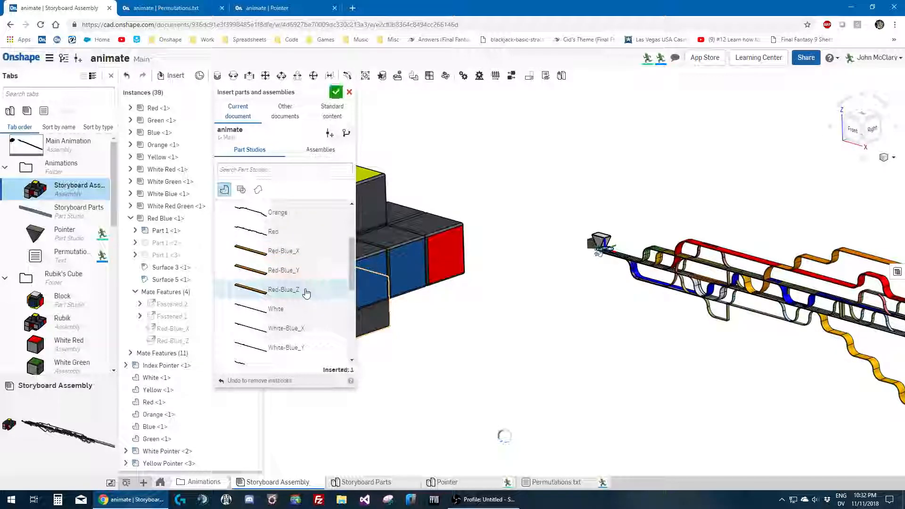
pyautogui.click(584, 193)
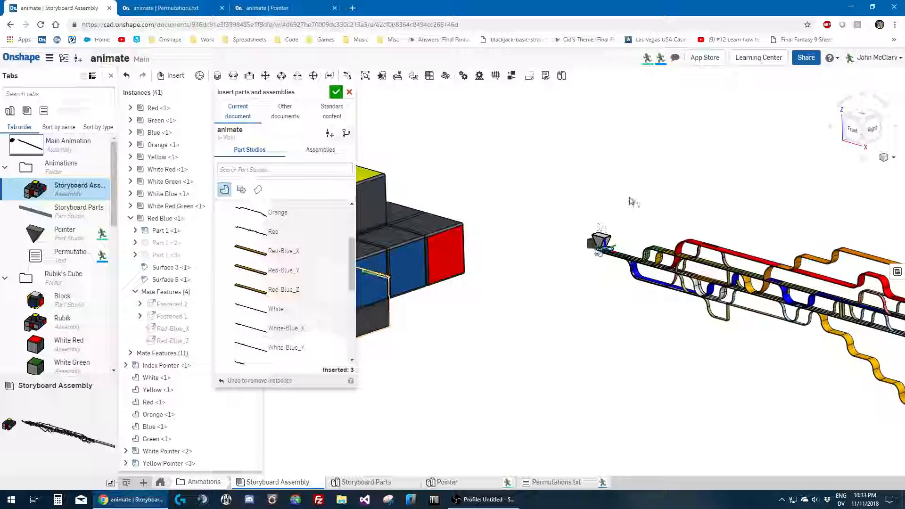
# Insert an Index Pointer in its Index configuration beside the end of the inserted Red-Blue parts
pyautogui.scroll(-3, 630, 202)
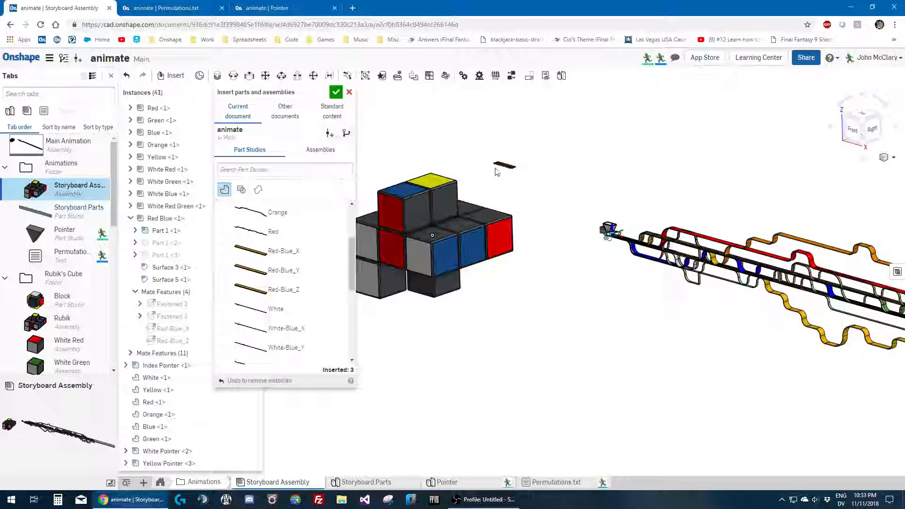
pyautogui.scroll(5, 495, 172)
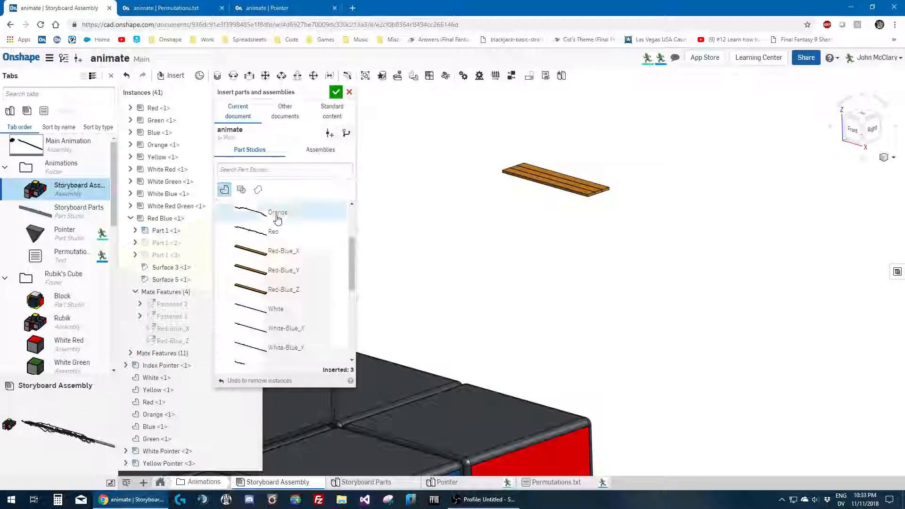
pyautogui.scroll(2, 292, 234)
pyautogui.click(218, 229)
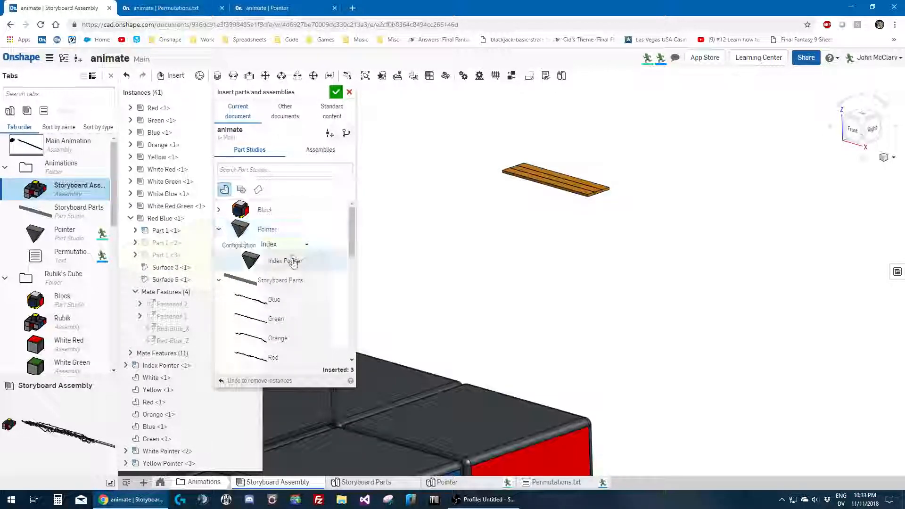
pyautogui.click(250, 259)
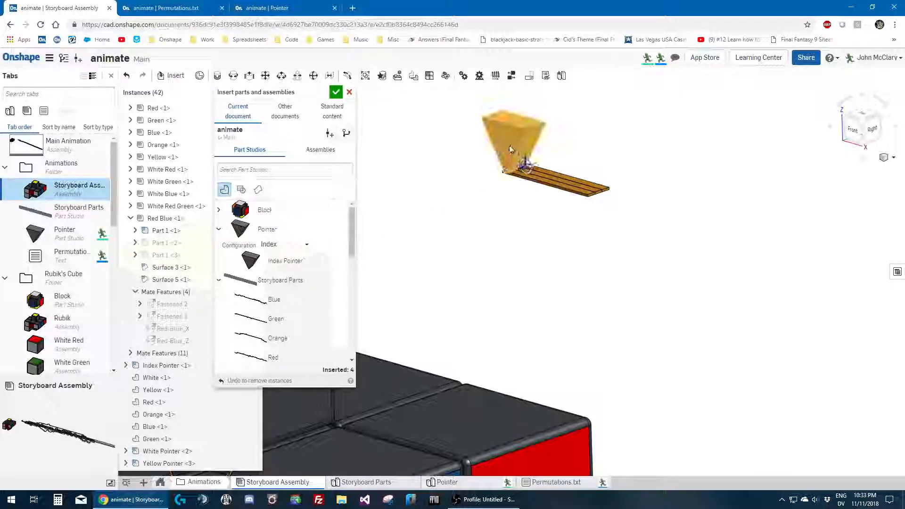
pyautogui.click(485, 148)
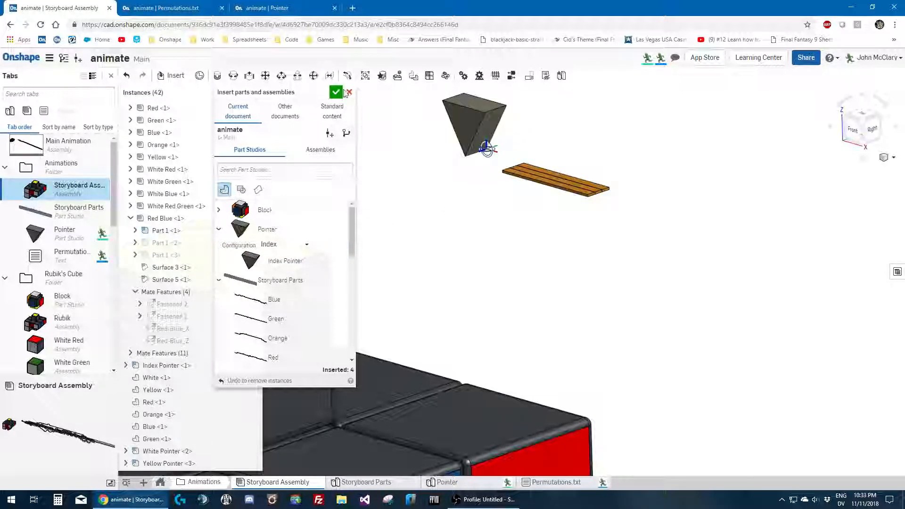
# Finish the insertion, copy the Index Pointer and paste two more copies of it below the original
pyautogui.click(347, 92)
pyautogui.click(472, 133)
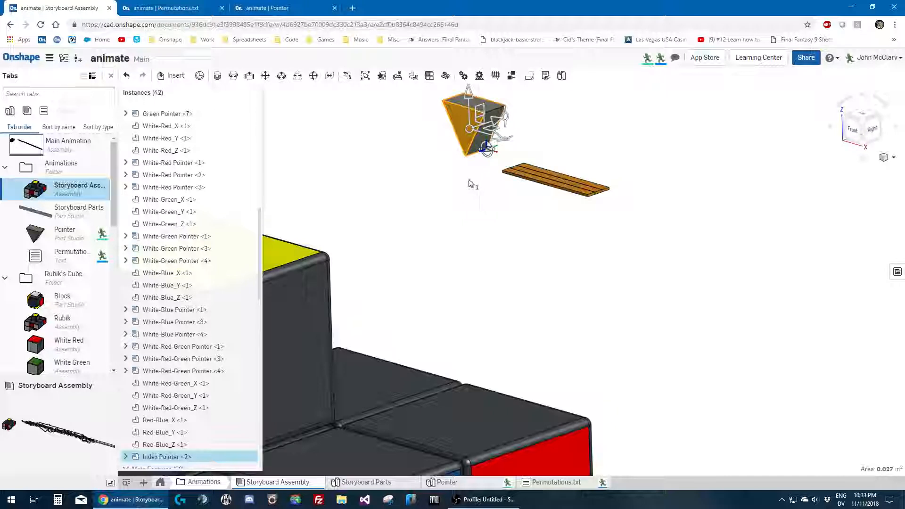
pyautogui.click(476, 194)
pyautogui.hotkey('ctrl', 'v')
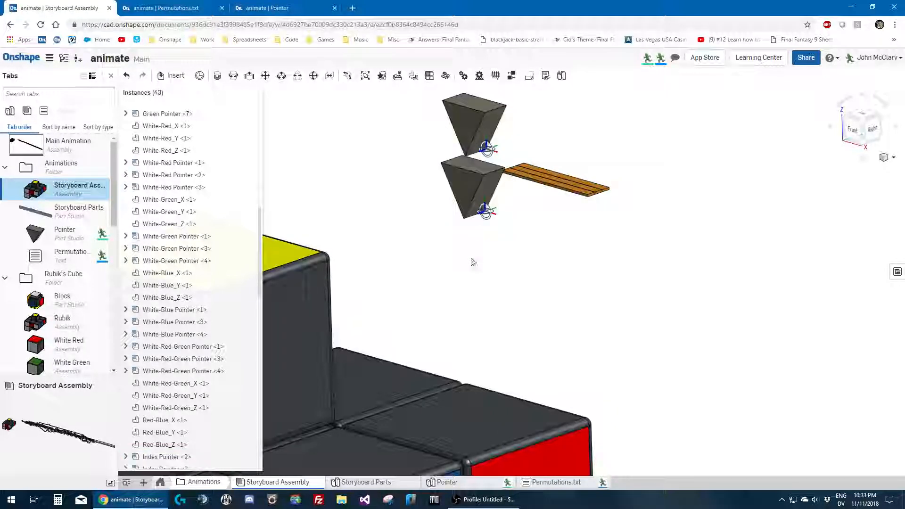
pyautogui.hotkey('ctrl', 'v')
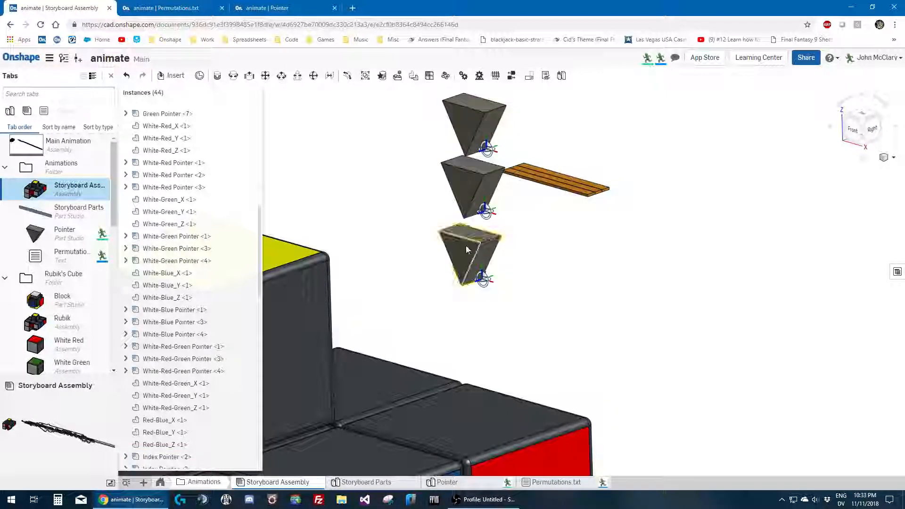
# Group the Red-Blue_X, Red-Blue_Y and Red-Blue_Z tracks with the three new Index Pointers
pyautogui.scroll(2, 544, 230)
pyautogui.moveTo(558, 209); pyautogui.dragTo(508, 126)
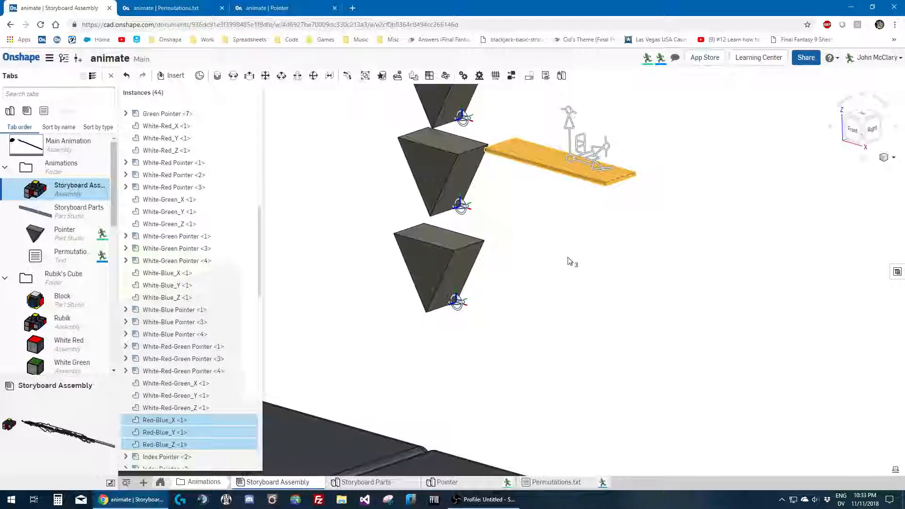
pyautogui.moveTo(580, 321); pyautogui.dragTo(414, 109)
pyautogui.click(365, 79)
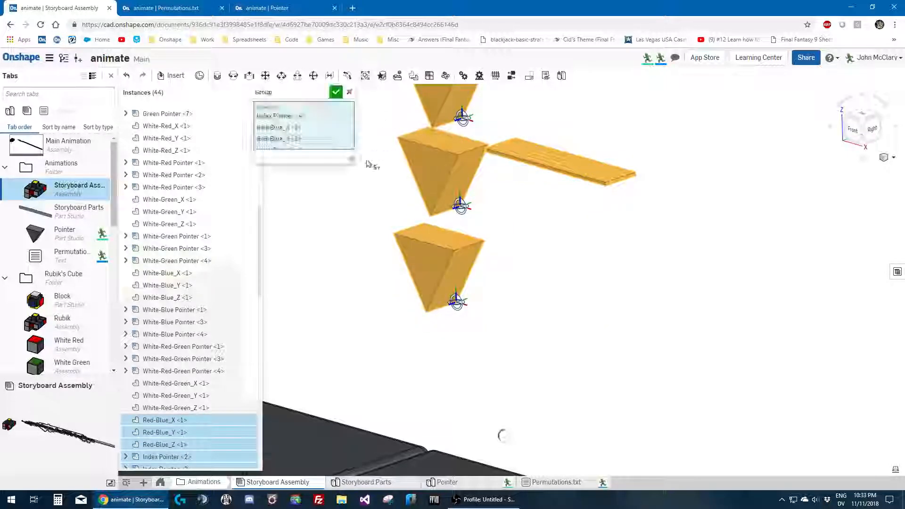
pyautogui.click(336, 94)
pyautogui.scroll(-4, 584, 255)
pyautogui.moveTo(593, 250); pyautogui.dragTo(498, 210, button='right')
pyautogui.scroll(-4, 504, 198)
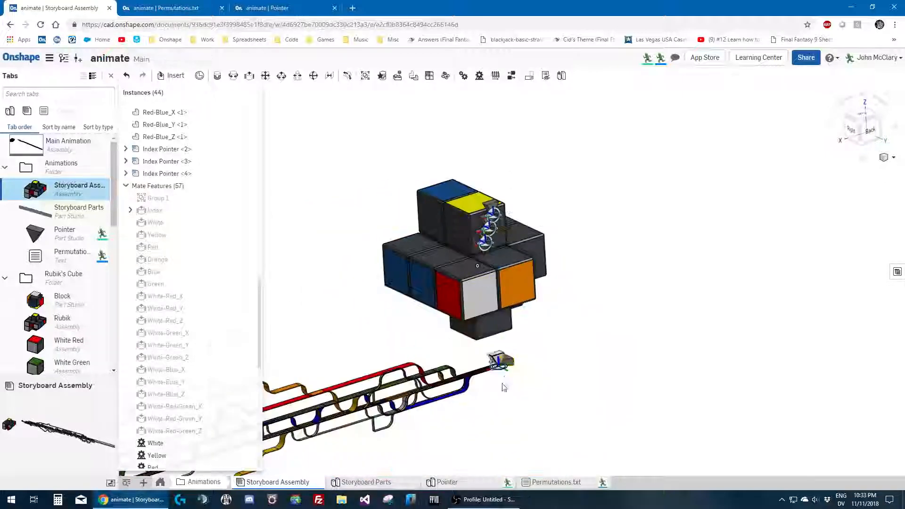
pyautogui.scroll(5, 504, 388)
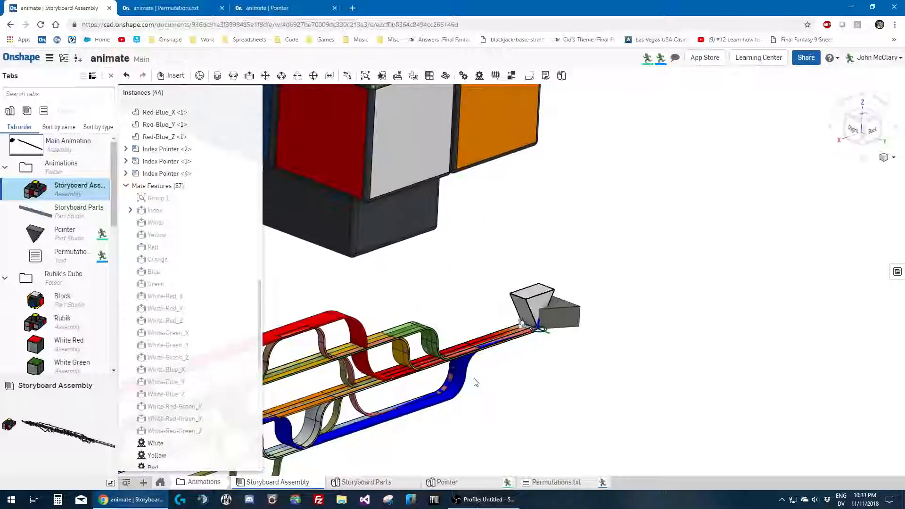
pyautogui.scroll(5, 476, 383)
pyautogui.click(333, 399)
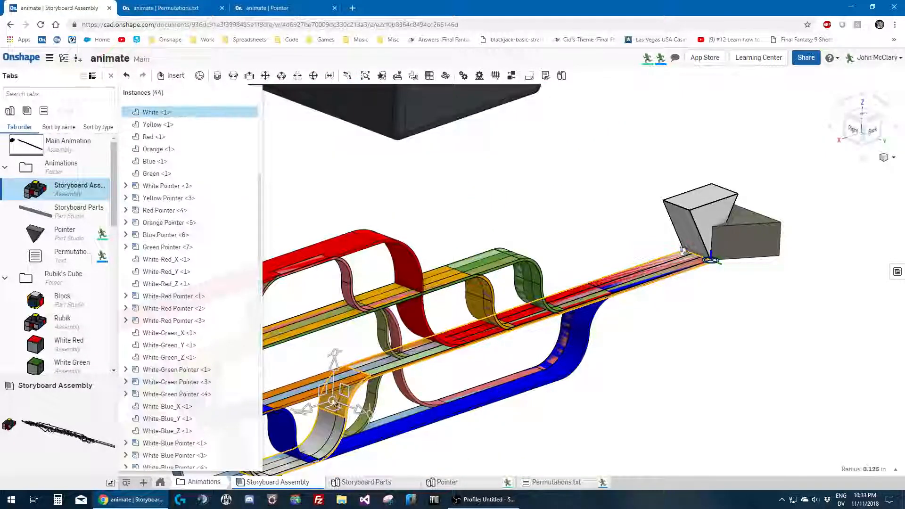
pyautogui.scroll(-3, 443, 242)
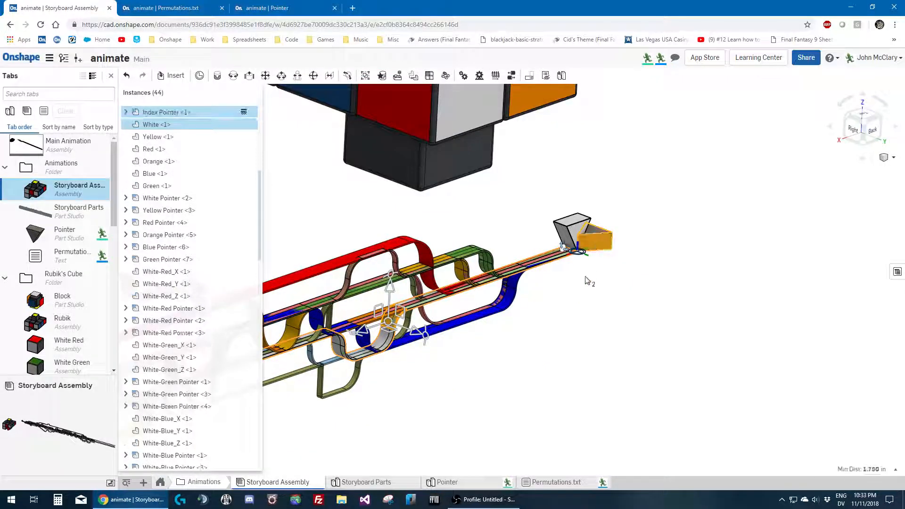
pyautogui.scroll(-5, 585, 288)
pyautogui.scroll(3, 602, 172)
pyautogui.moveTo(584, 157); pyautogui.dragTo(489, 167, button='right')
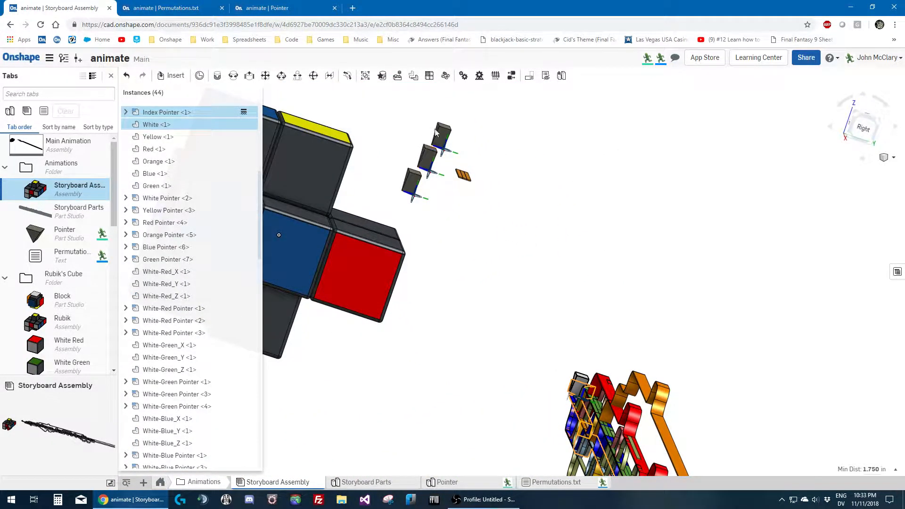
pyautogui.click(646, 178)
# Isolate the new Red-Blue tracks and pointers together with Index Pointer <1> and the White track
pyautogui.moveTo(376, 97); pyautogui.dragTo(501, 233)
pyautogui.scroll(-1, 501, 232)
pyautogui.scroll(-4, 501, 233)
pyautogui.moveTo(645, 365); pyautogui.dragTo(623, 350, button='right')
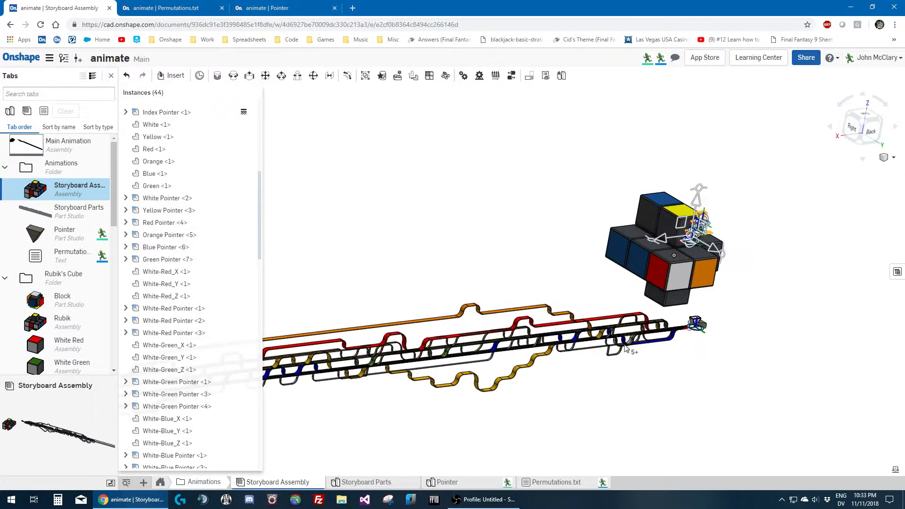
pyautogui.scroll(5, 691, 321)
pyautogui.scroll(6, 781, 349)
pyautogui.click(630, 344)
pyautogui.scroll(-4, 627, 344)
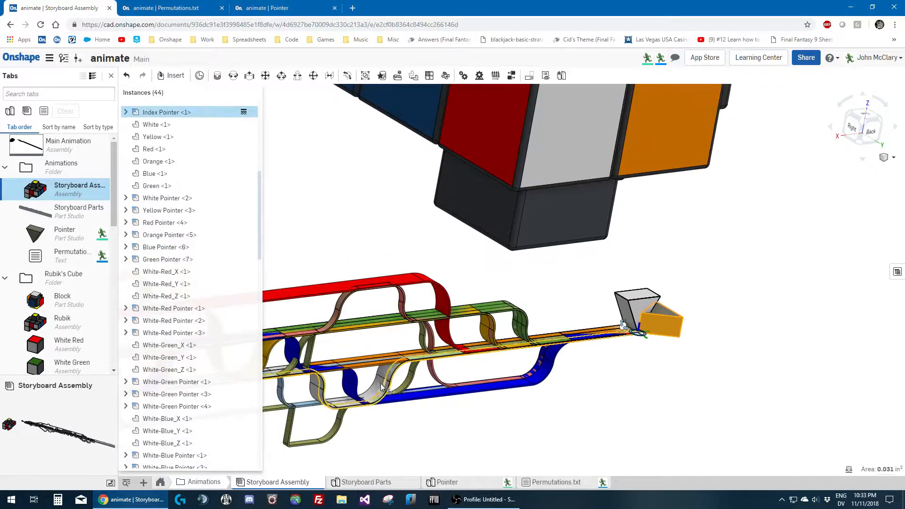
pyautogui.scroll(6, 386, 378)
pyautogui.click(395, 399)
pyautogui.scroll(-5, 395, 399)
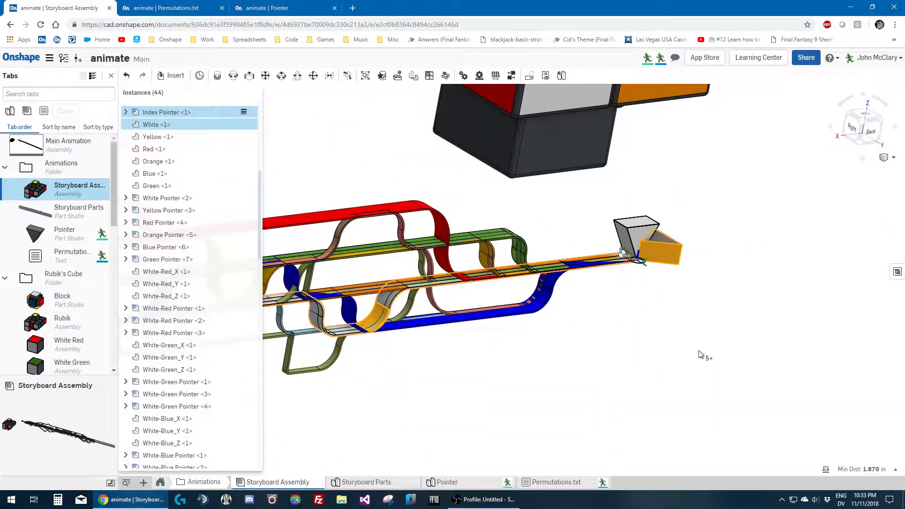
pyautogui.rightClick(640, 337)
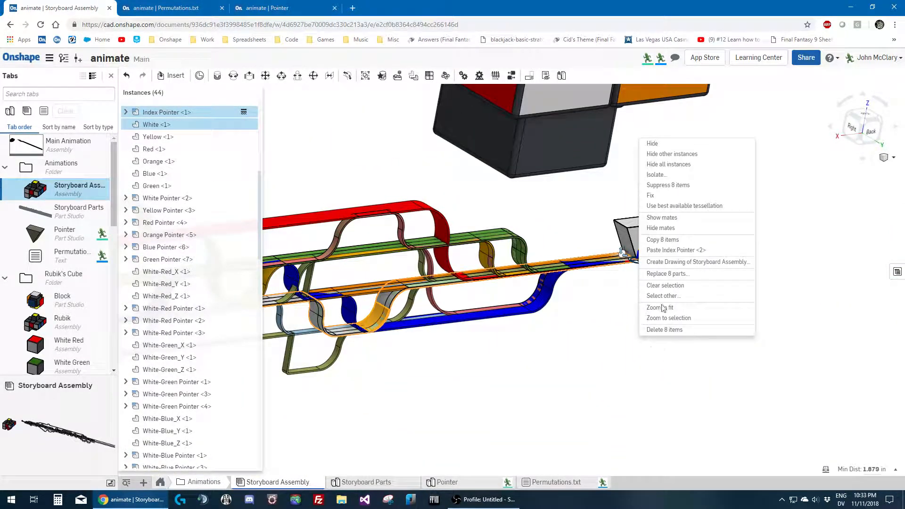
pyautogui.click(664, 180)
# Fasten the outer end corner of the Red-Blue tracks to the Vertical mate connector of Index Pointer <1>
pyautogui.moveTo(621, 343); pyautogui.dragTo(587, 293, button='right')
pyautogui.scroll(-5, 561, 160)
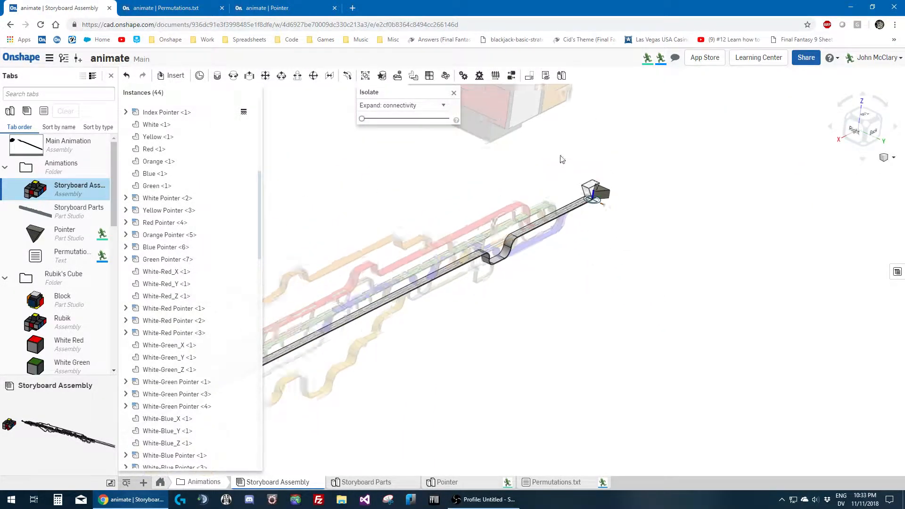
pyautogui.scroll(10, 570, 156)
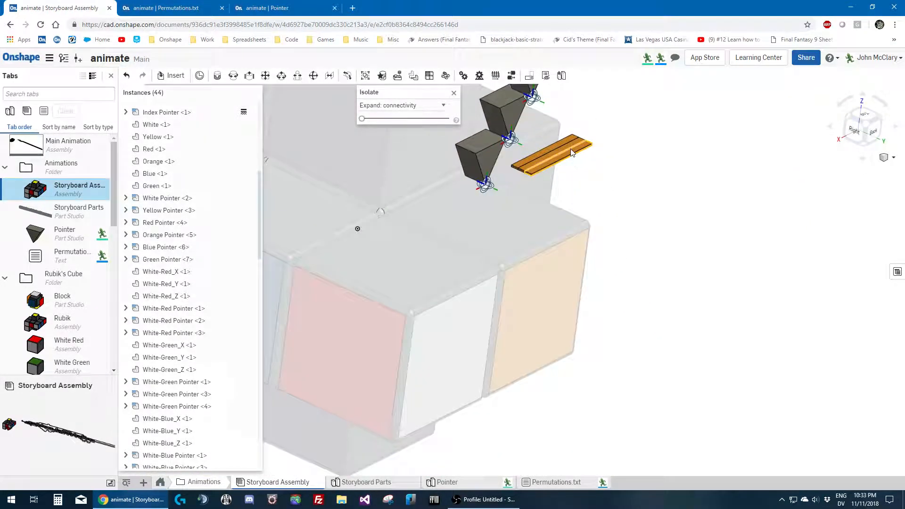
pyautogui.click(217, 77)
pyautogui.scroll(8, 596, 108)
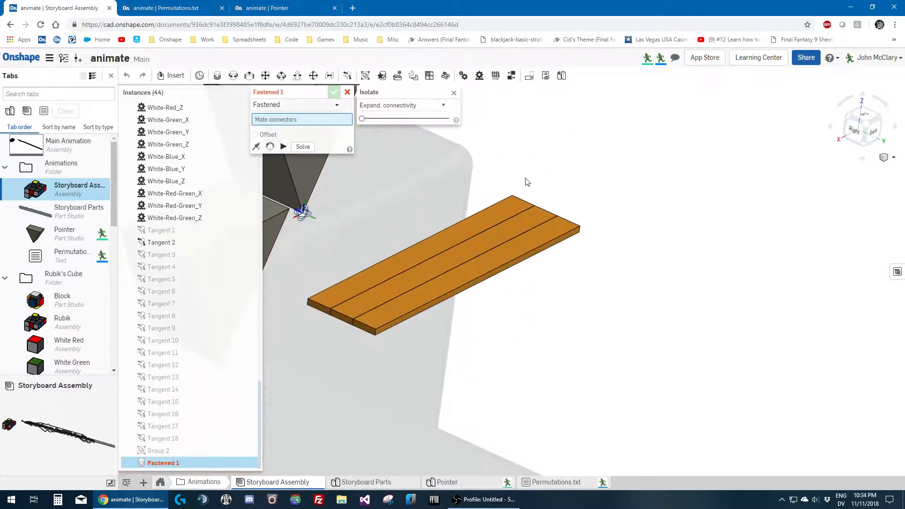
pyautogui.scroll(5, 554, 245)
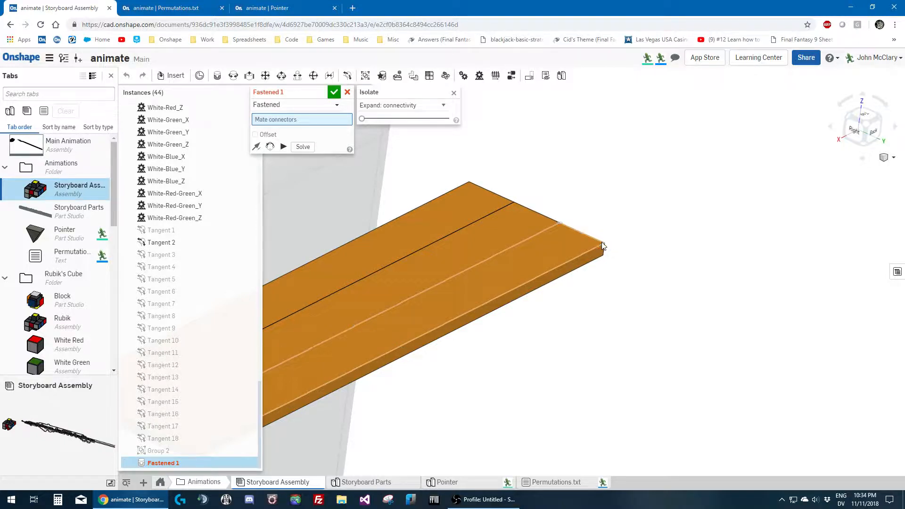
pyautogui.click(602, 244)
pyautogui.scroll(-10, 622, 207)
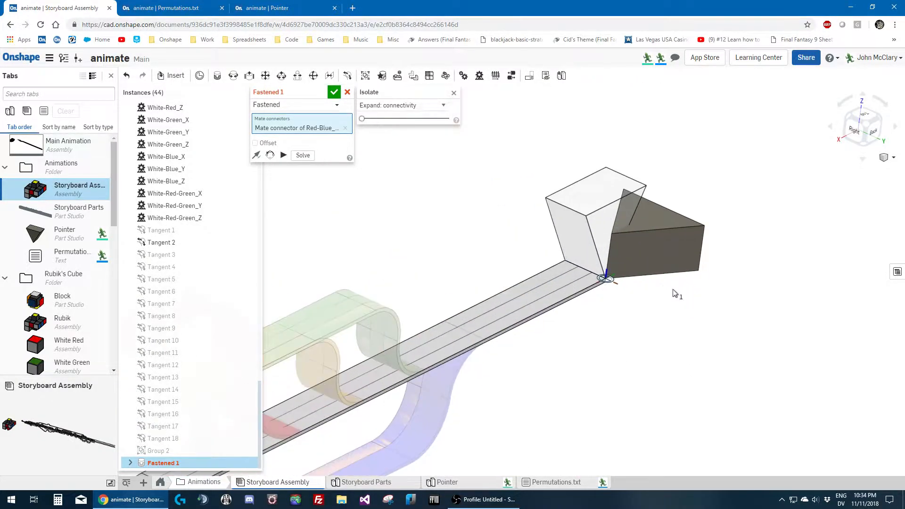
pyautogui.scroll(5, 675, 293)
pyautogui.click(541, 258)
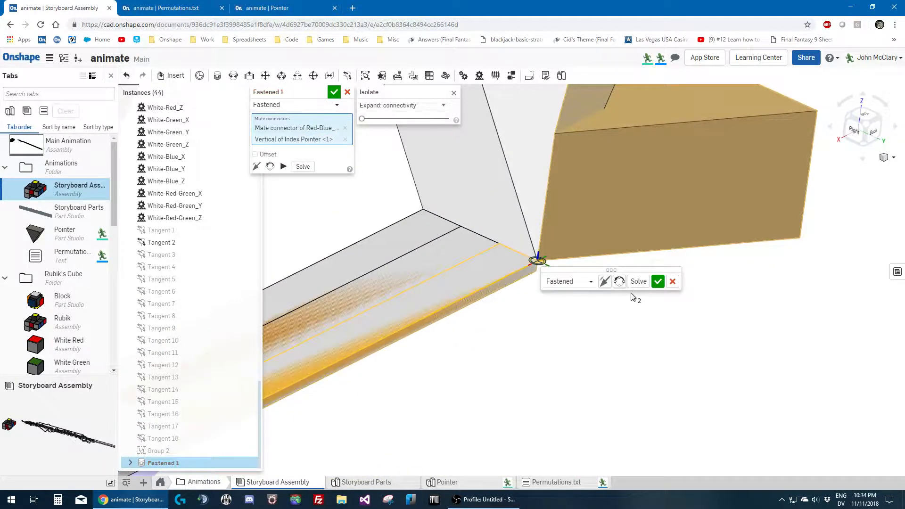
pyautogui.click(334, 93)
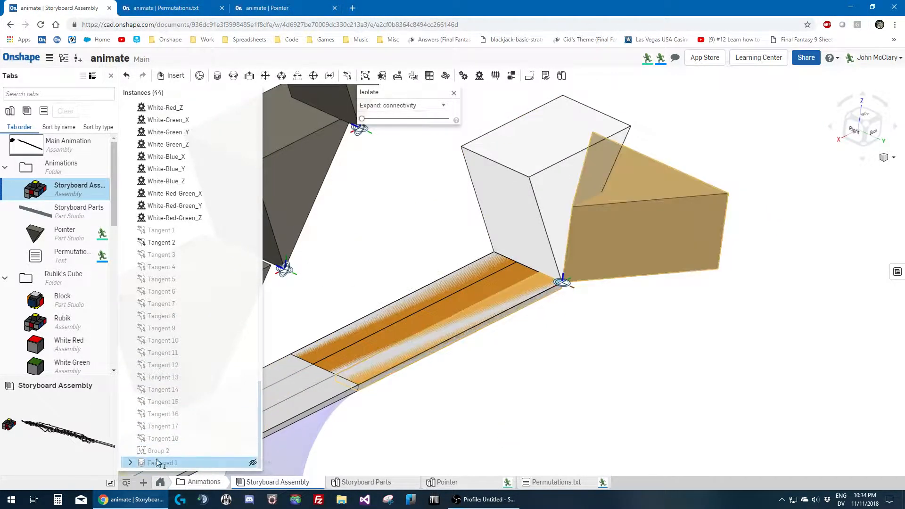
# Delete the Fastened 1 mate and Group 2 from the mate features
pyautogui.click(184, 448)
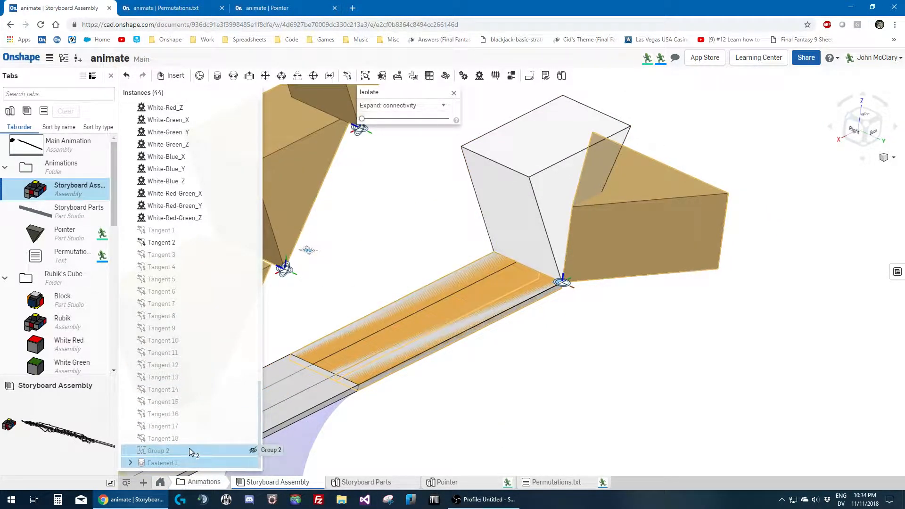
pyautogui.scroll(4, 198, 283)
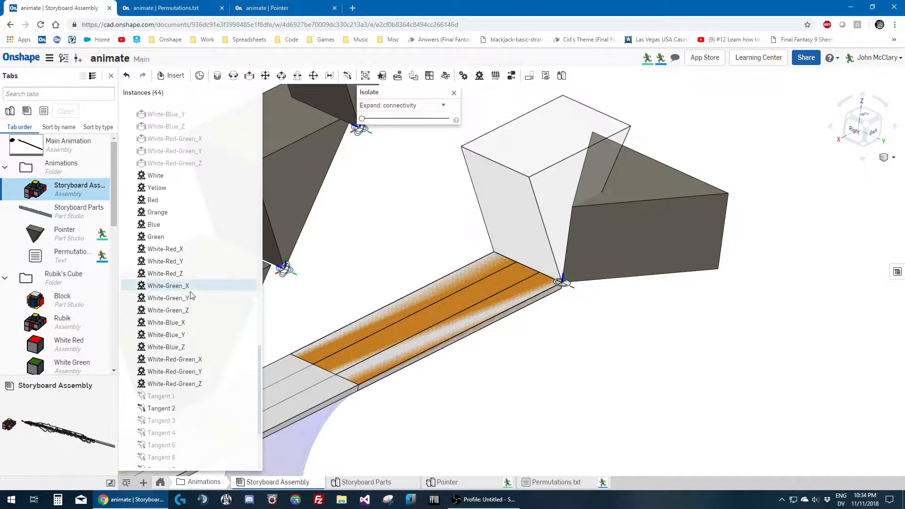
# Add the Red-Blue_X, Red-Blue_Y and Red-Blue_Z tracks to the instances of Group 1
pyautogui.scroll(-1, 190, 305)
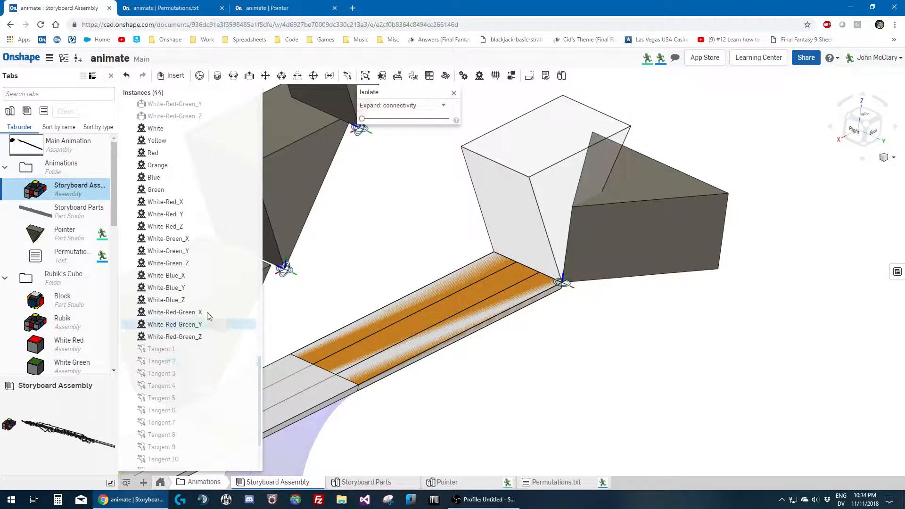
pyautogui.scroll(3, 202, 292)
pyautogui.scroll(4, 198, 275)
pyautogui.rightClick(169, 215)
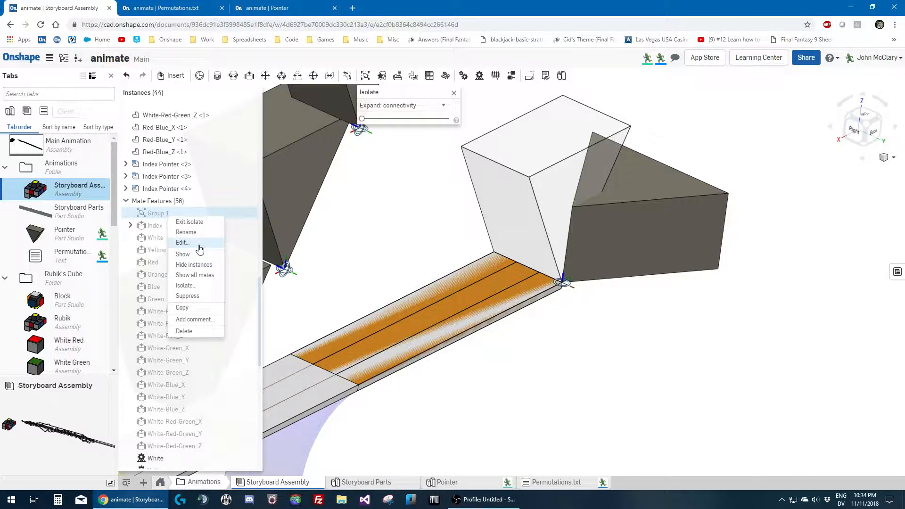
pyautogui.click(181, 242)
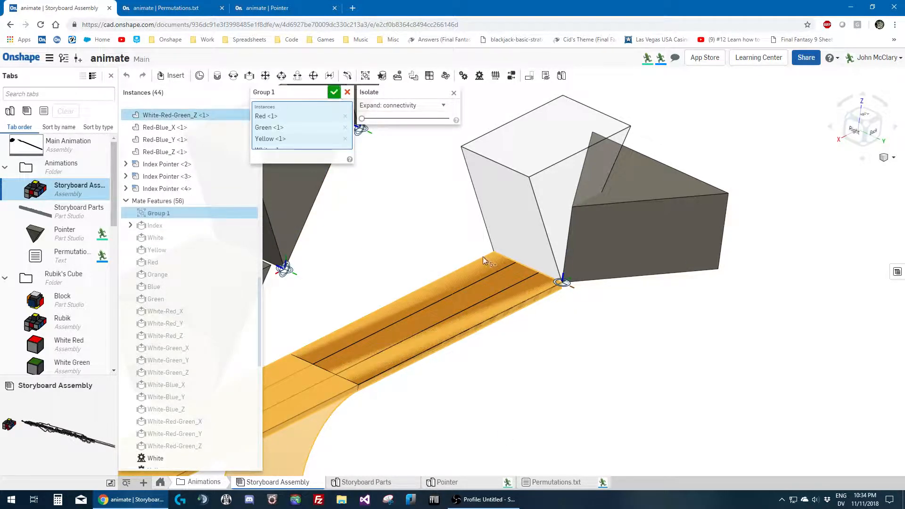
pyautogui.scroll(5, 221, 198)
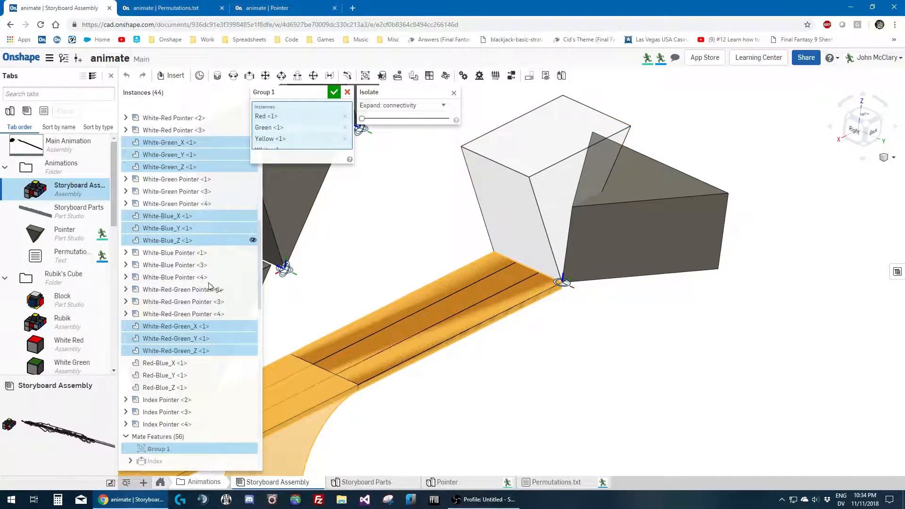
pyautogui.click(173, 364)
pyautogui.click(172, 375)
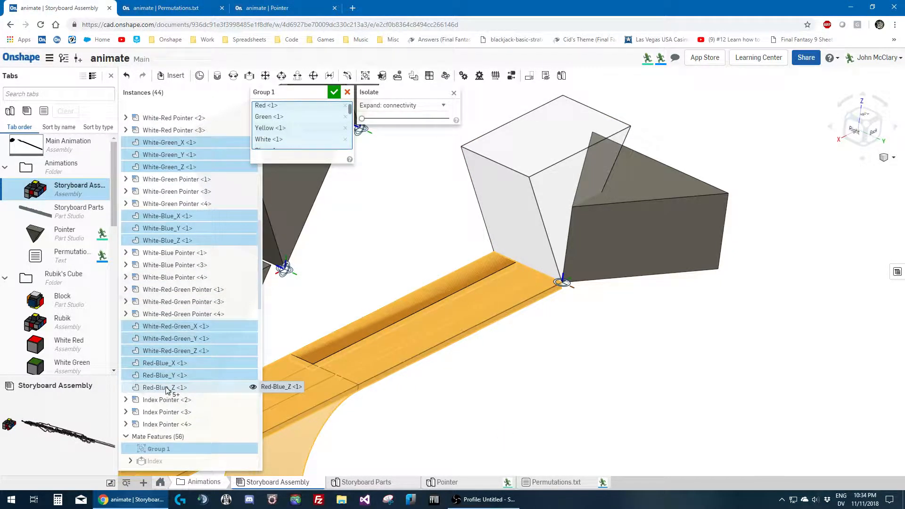
pyautogui.click(167, 388)
pyautogui.click(333, 93)
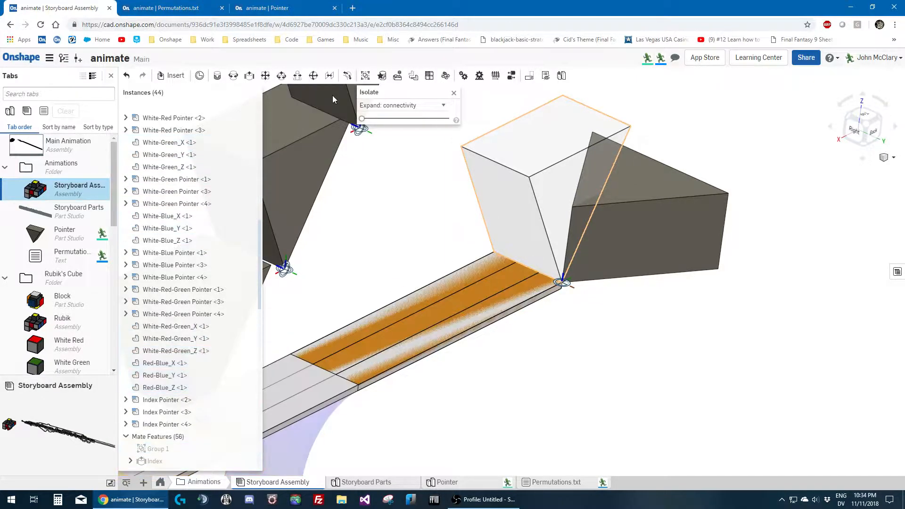
# Move the three new Index Pointers one after another so they stand in a rising row above the track ends
pyautogui.scroll(-6, 471, 292)
pyautogui.scroll(2, 459, 242)
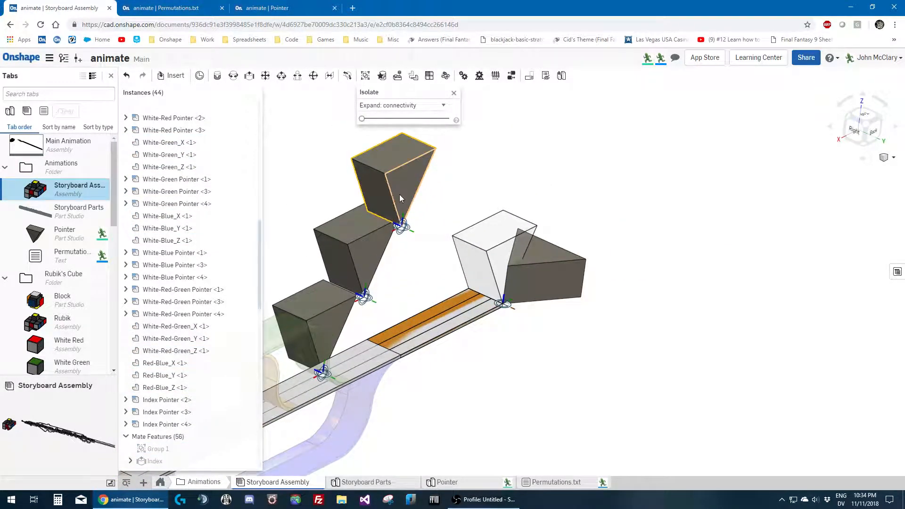
pyautogui.moveTo(400, 194); pyautogui.dragTo(428, 141)
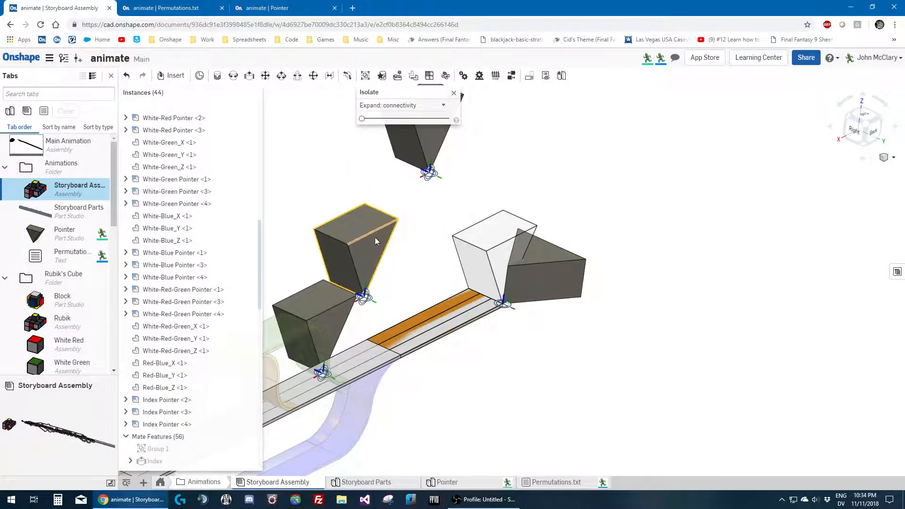
pyautogui.moveTo(415, 217); pyautogui.dragTo(401, 209)
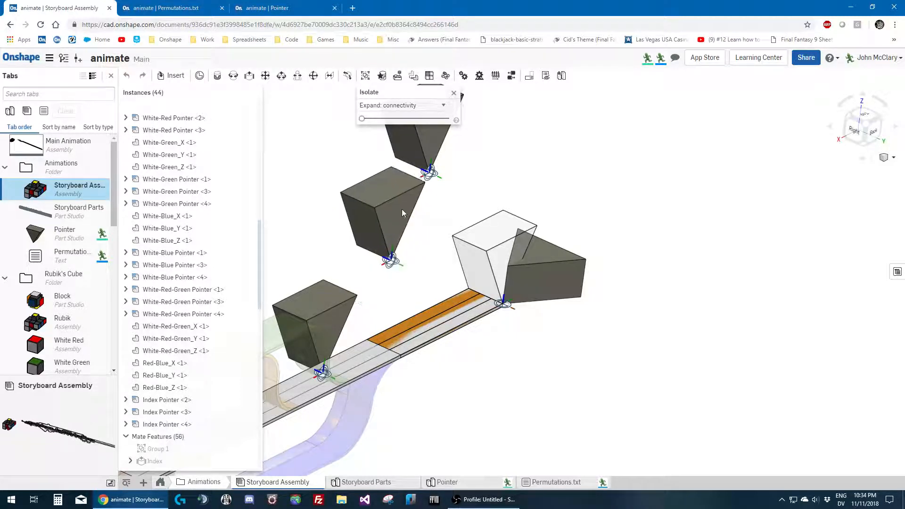
pyautogui.moveTo(332, 335); pyautogui.dragTo(370, 284)
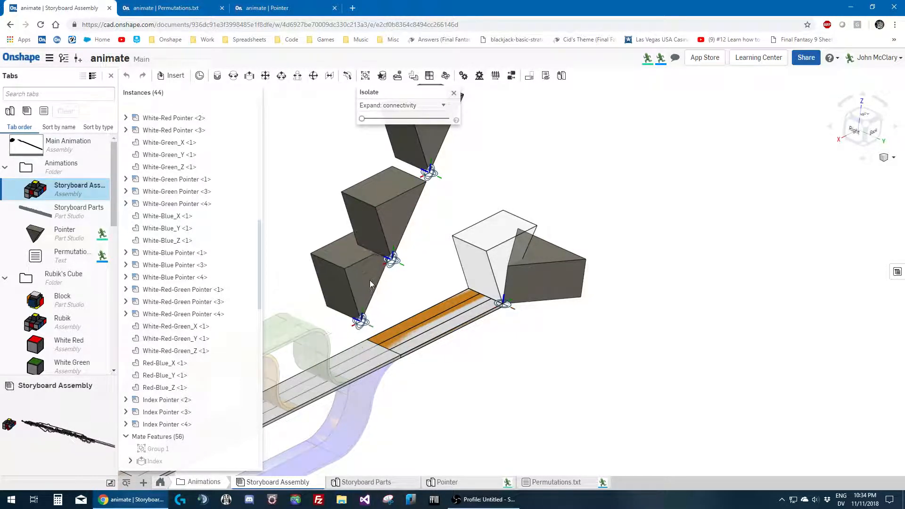
# Exit the isolate view so that the whole Storyboard Assembly is displayed
pyautogui.scroll(-3, 178, 379)
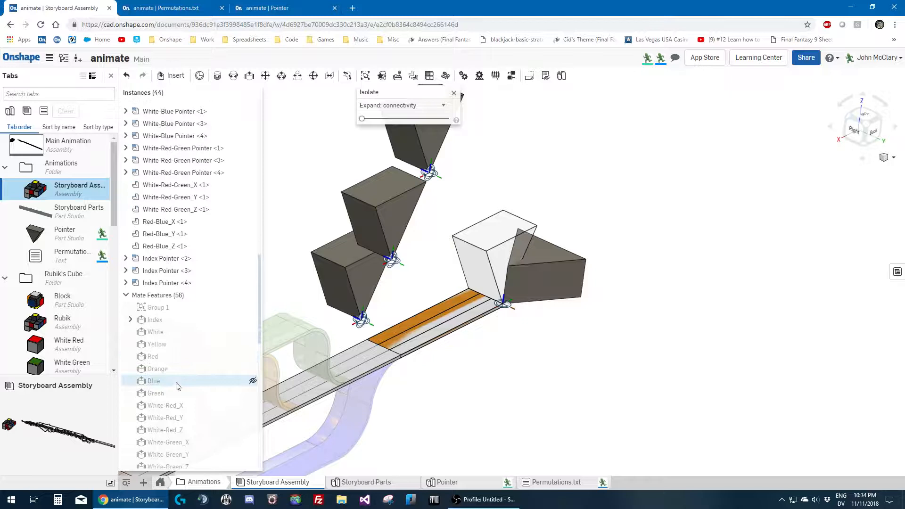
pyautogui.click(176, 261)
pyautogui.keyDown('shift'); pyautogui.click(175, 283); pyautogui.keyUp('shift')
pyautogui.rightClick(165, 283)
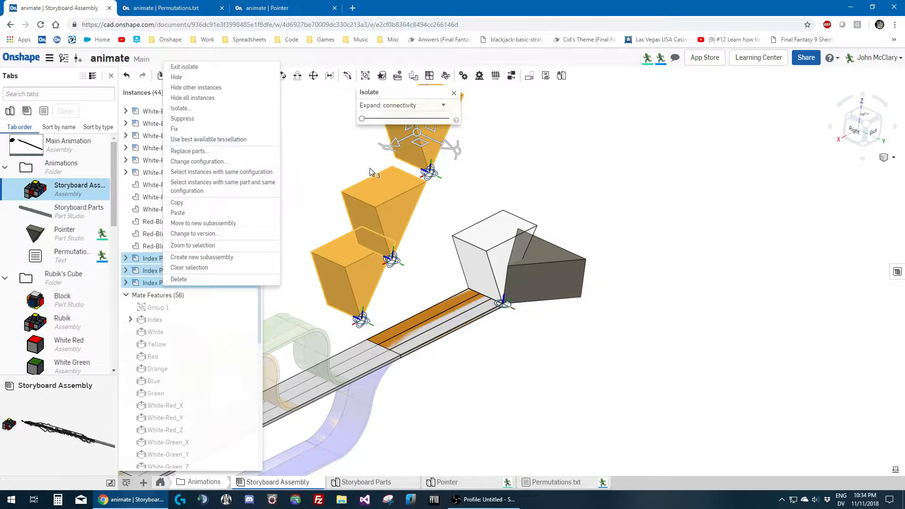
pyautogui.press('Escape')
pyautogui.click(346, 159)
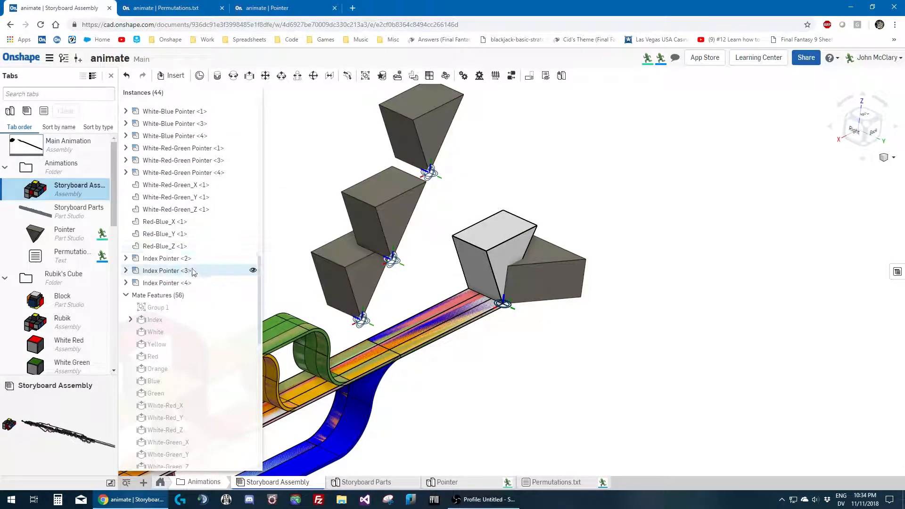
# Change the configuration of Index Pointers <2>, <3> and <4> to Red-Blue
pyautogui.click(149, 284)
pyautogui.click(147, 269)
pyautogui.click(147, 249)
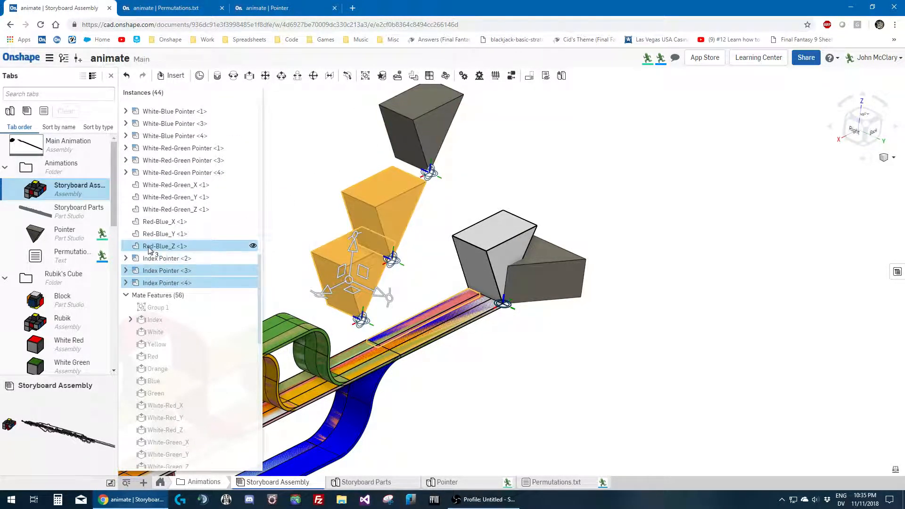
pyautogui.click(150, 258)
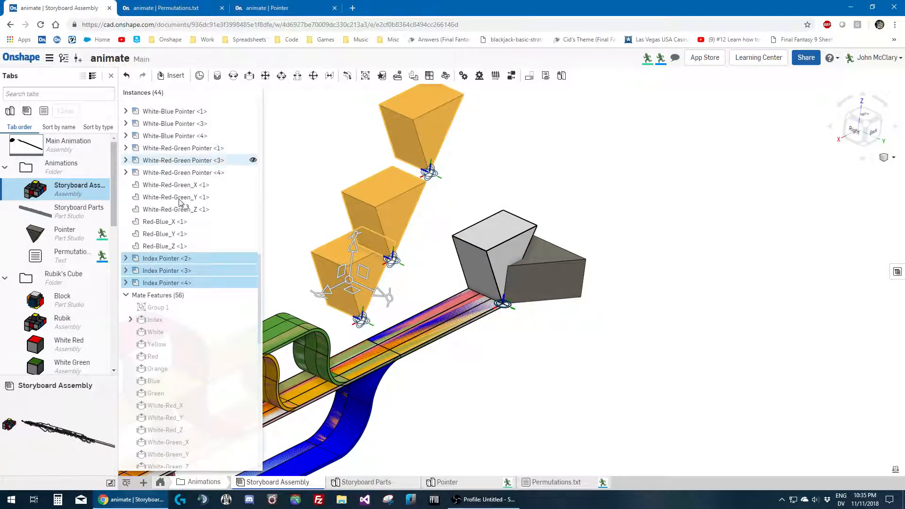
pyautogui.rightClick(190, 283)
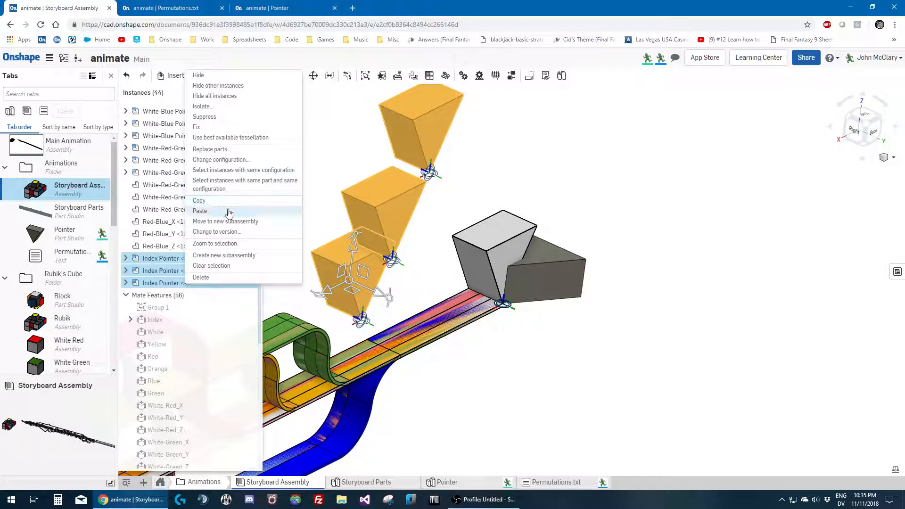
pyautogui.click(231, 160)
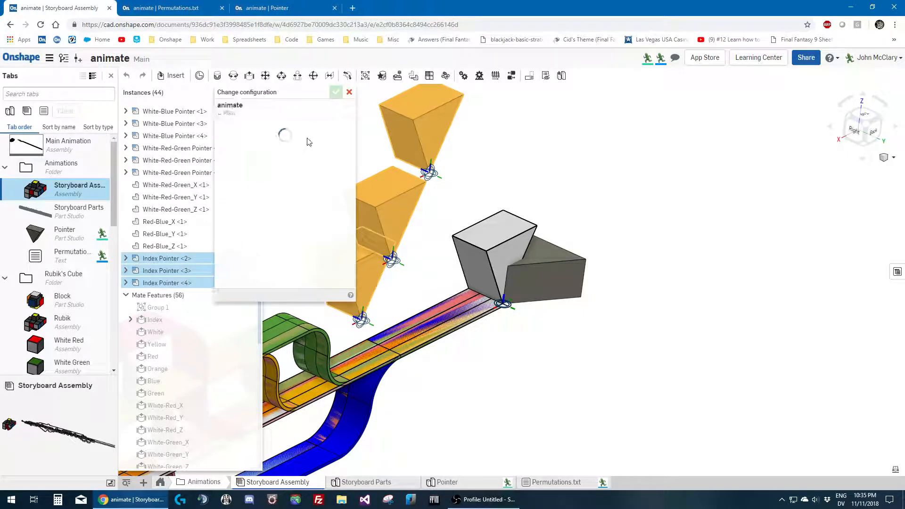
pyautogui.click(285, 150)
pyautogui.scroll(-3, 302, 226)
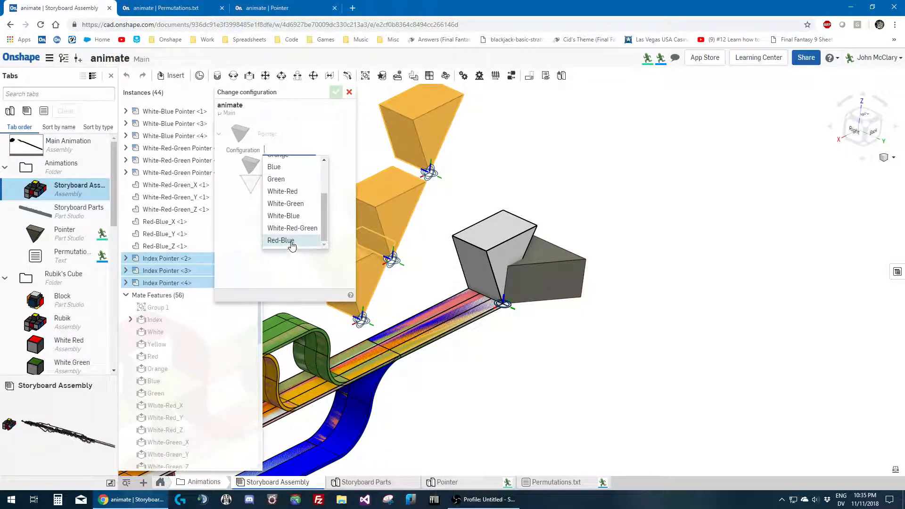
pyautogui.click(282, 241)
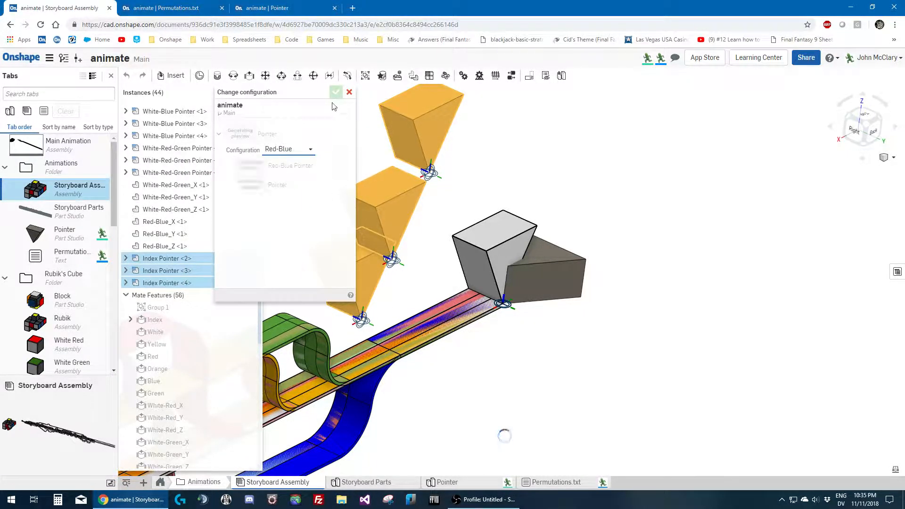
pyautogui.click(336, 92)
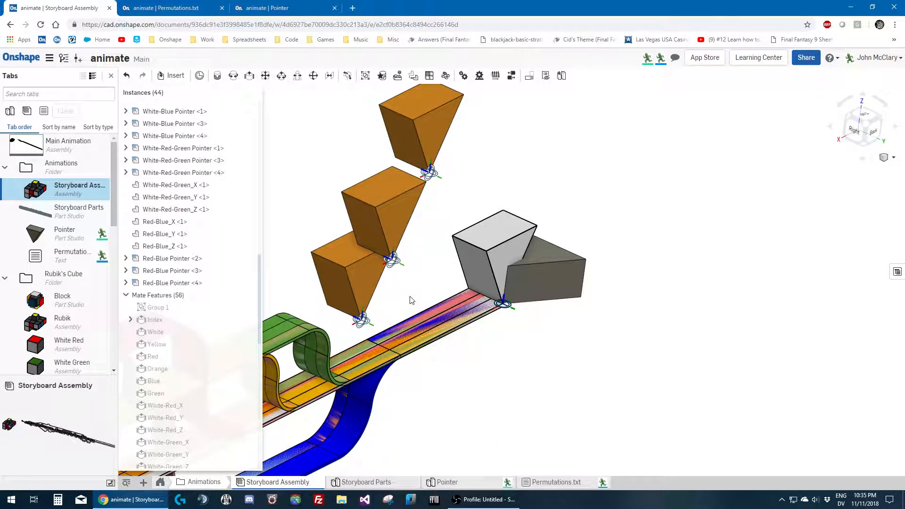
# Expand Red-Blue Pointers <2>, <3> and <4> in the instances to list their mate connectors
pyautogui.click(125, 282)
pyautogui.click(126, 270)
pyautogui.click(125, 258)
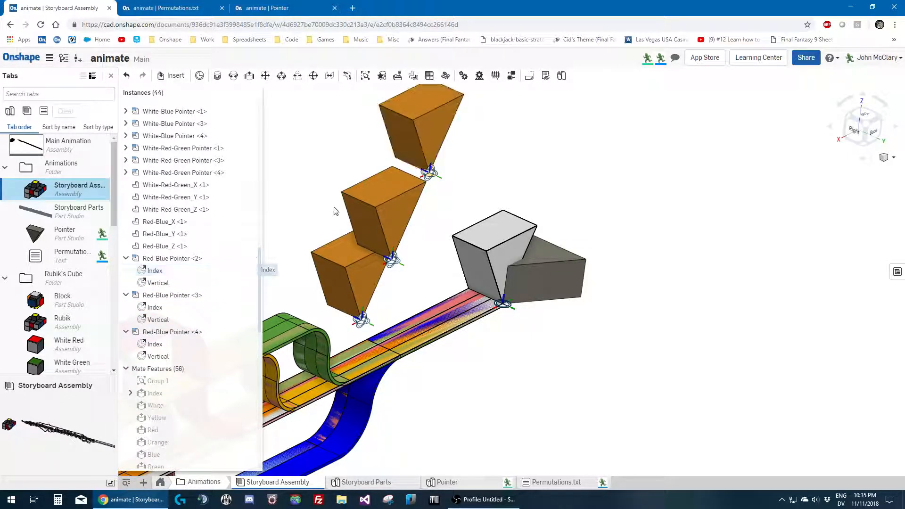
pyautogui.scroll(5, 422, 145)
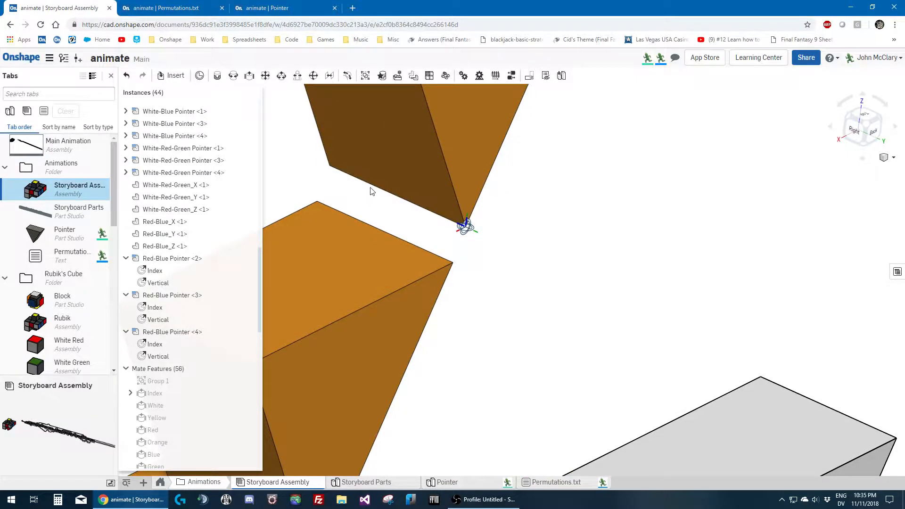
pyautogui.click(248, 77)
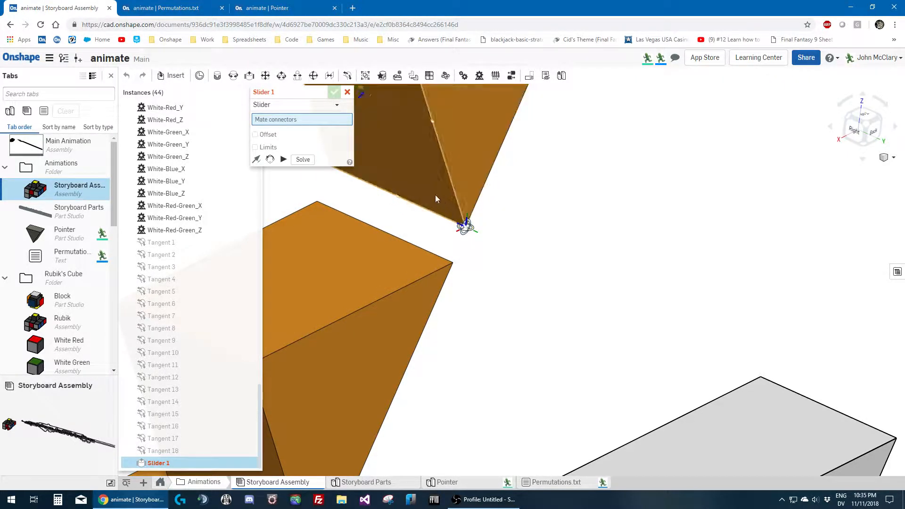
pyautogui.scroll(-5, 576, 320)
pyautogui.scroll(3, 576, 321)
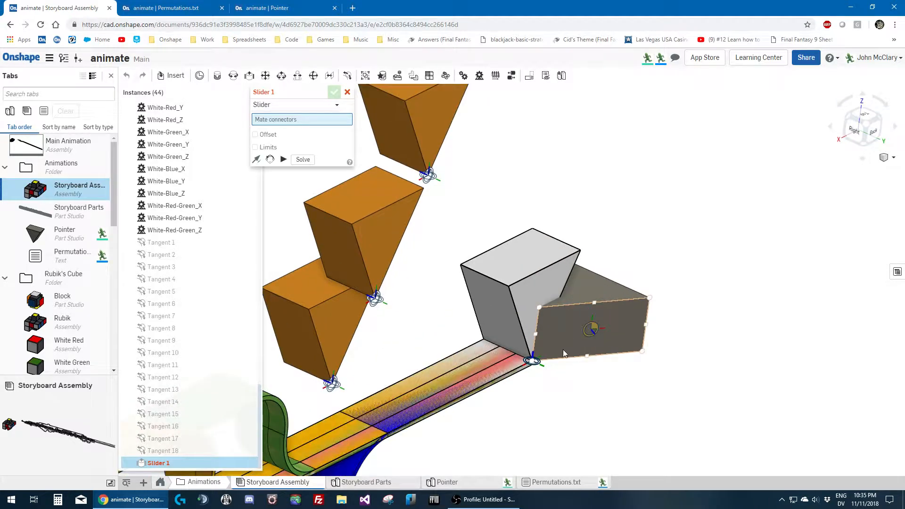
pyautogui.click(345, 93)
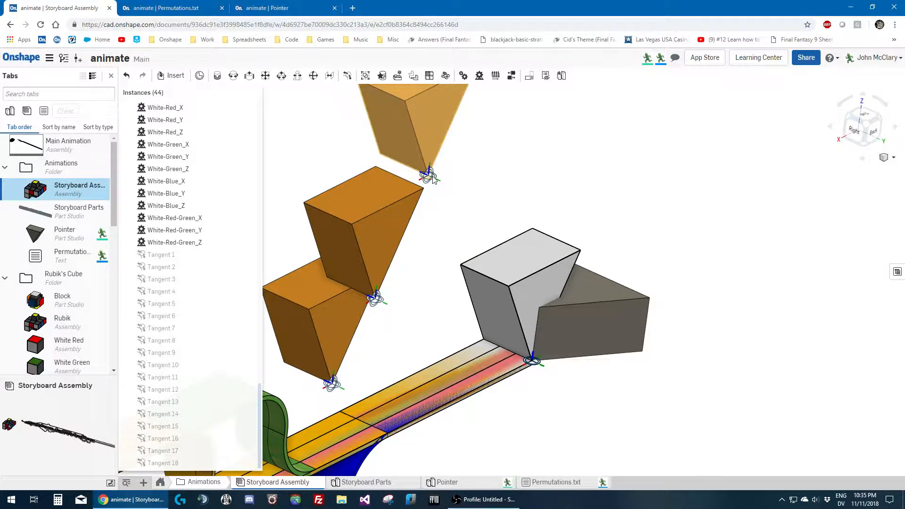
# Hide the Vertical mate connectors of Red-Blue Pointers <2>, <3> and <4>
pyautogui.scroll(9, 212, 231)
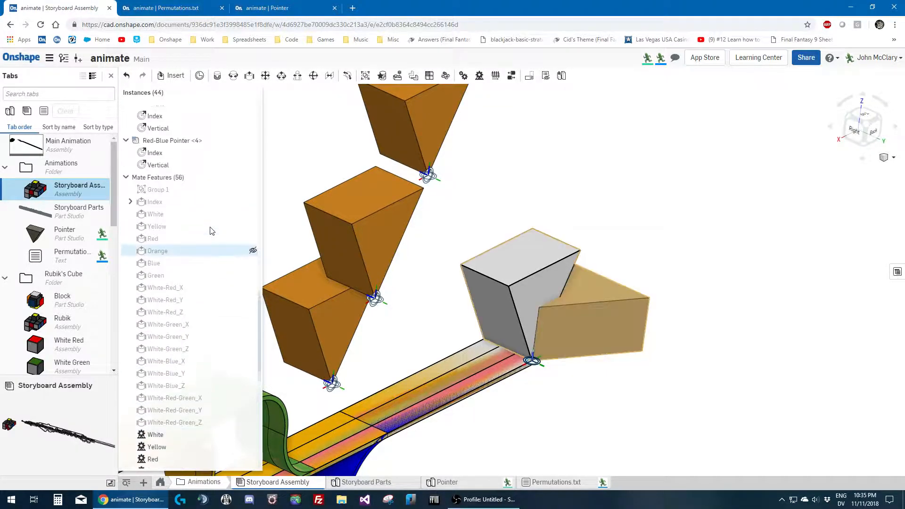
pyautogui.scroll(5, 212, 231)
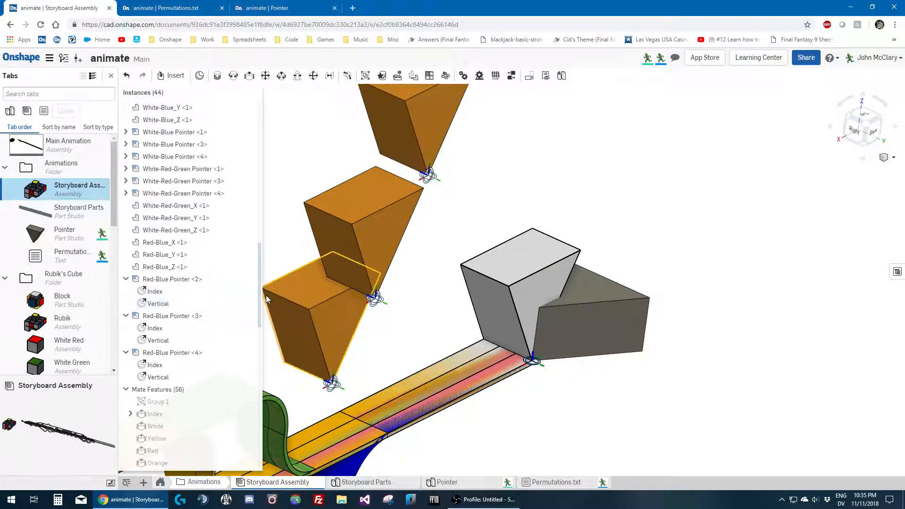
pyautogui.click(253, 302)
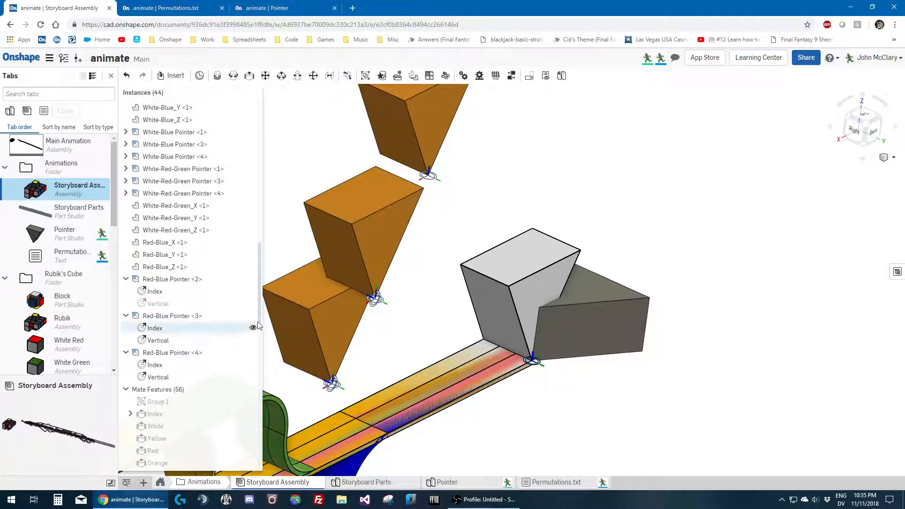
pyautogui.click(253, 376)
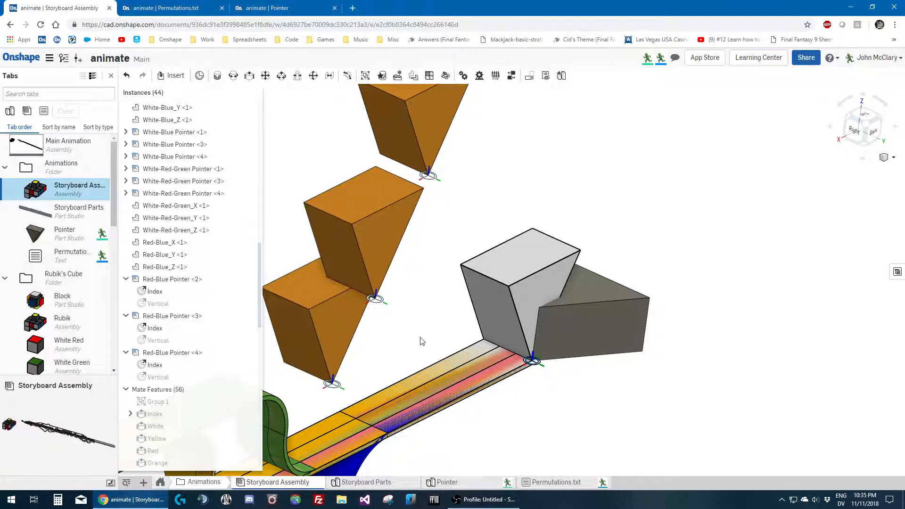
# Expand Index Pointer <1> in the instances and highlight its Vertical mate connector to locate it in the model
pyautogui.scroll(3, 542, 362)
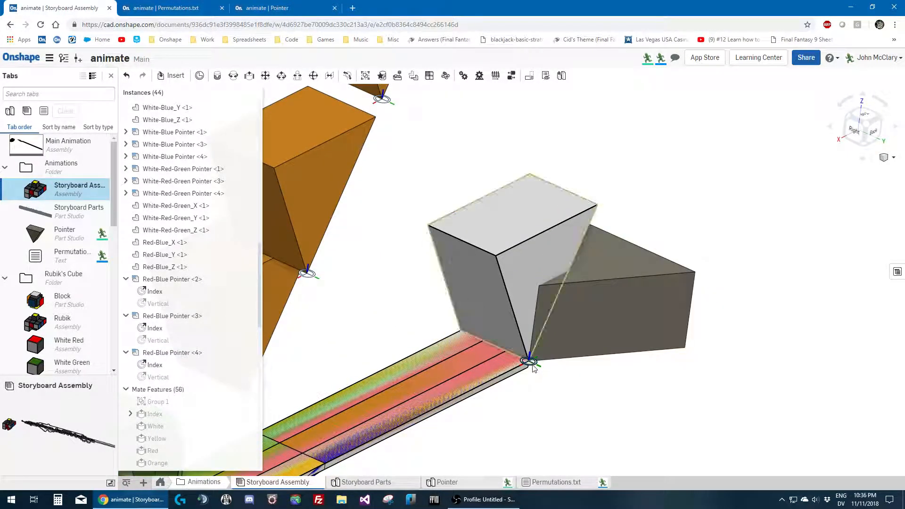
pyautogui.click(582, 323)
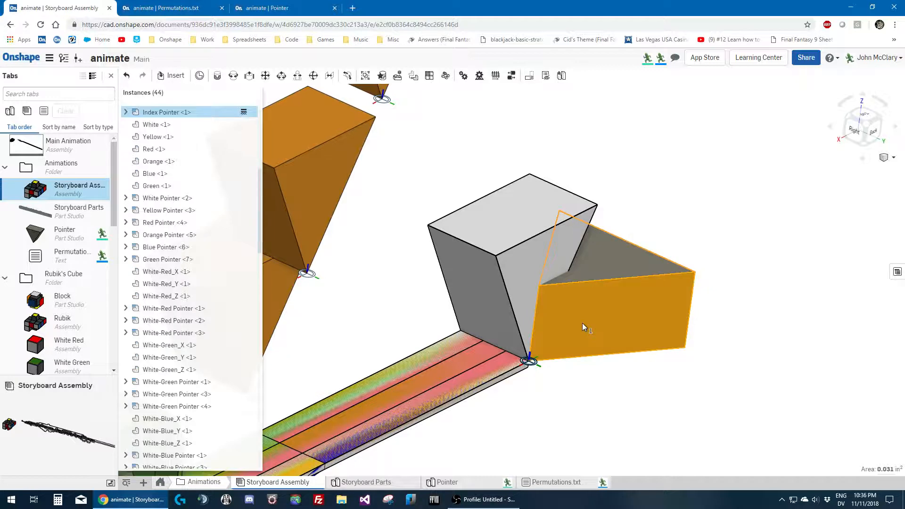
pyautogui.click(126, 112)
pyautogui.click(526, 132)
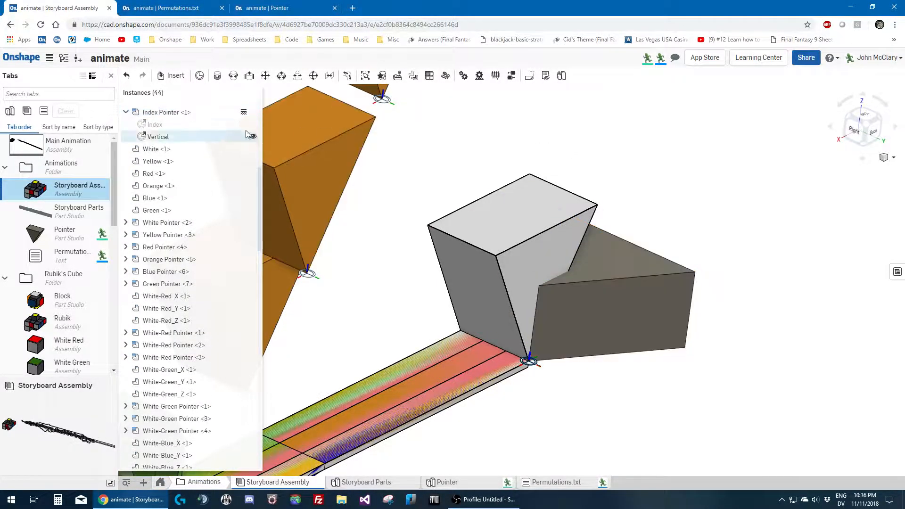
pyautogui.click(205, 136)
pyautogui.scroll(-5, 800, 313)
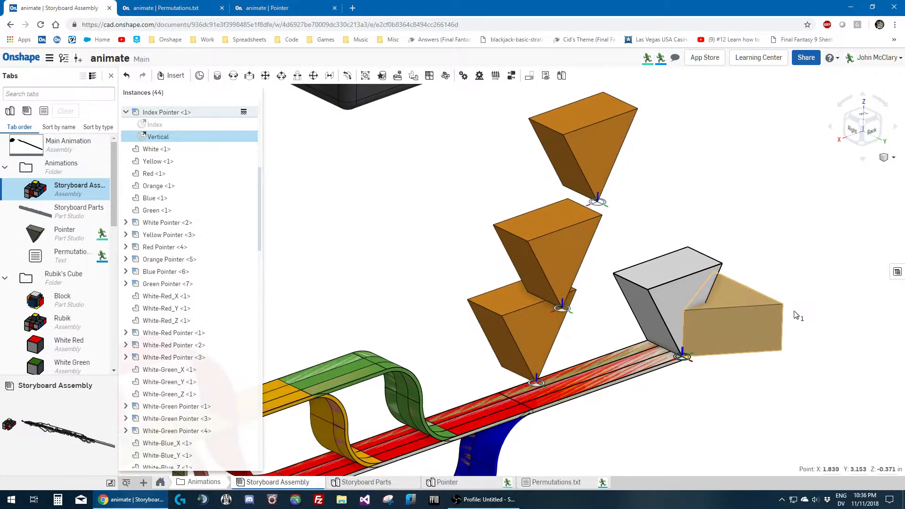
# Collapse Red-Blue Pointers <2>, <3> and <4> in the instances and clear the selection
pyautogui.click(426, 276)
pyautogui.click(504, 331)
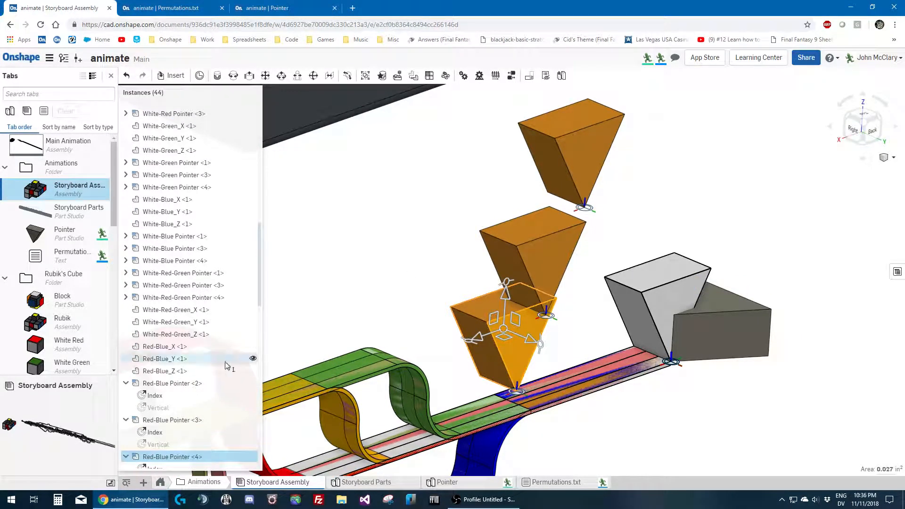
pyautogui.scroll(-2, 250, 359)
pyautogui.click(126, 289)
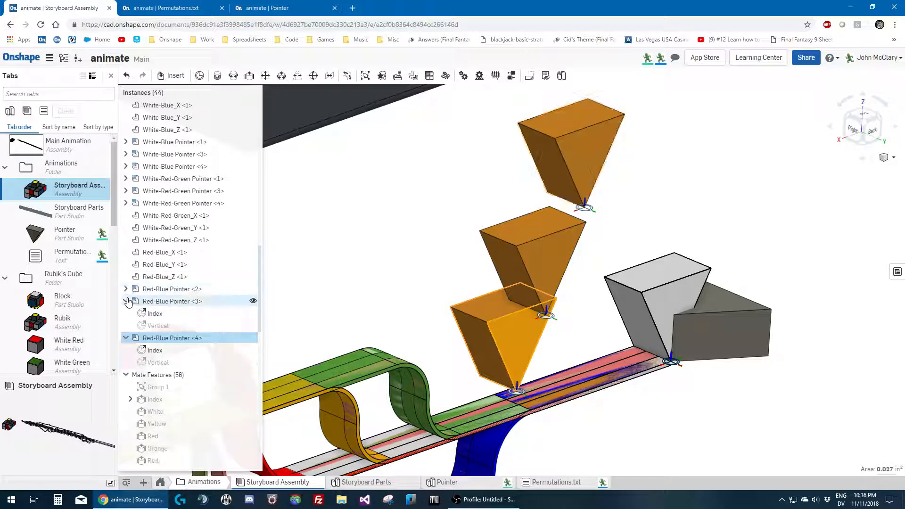
pyautogui.click(126, 301)
pyautogui.click(126, 313)
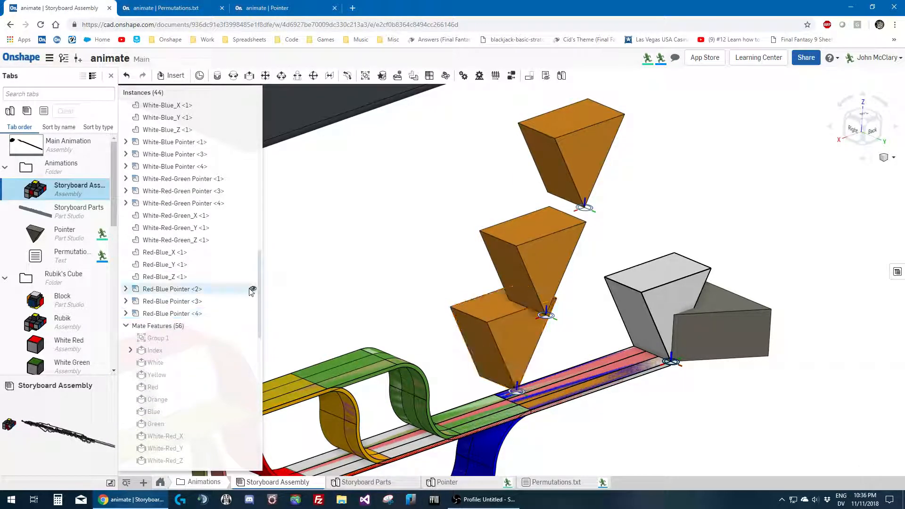
# Add a Slider mate named Red-Blue_X between the Vertical connector of Index Pointer <1> and the Index connector of Red-Blue Pointer <2>
pyautogui.click(217, 289)
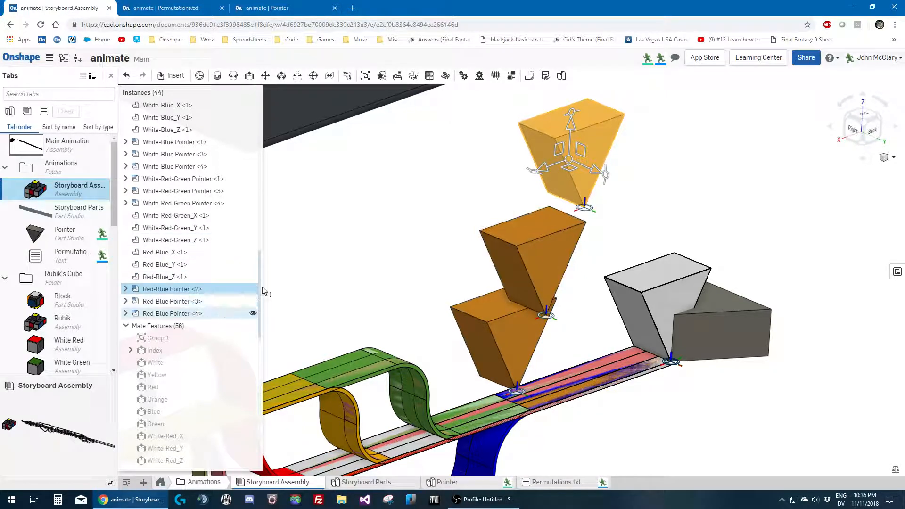
pyautogui.click(674, 366)
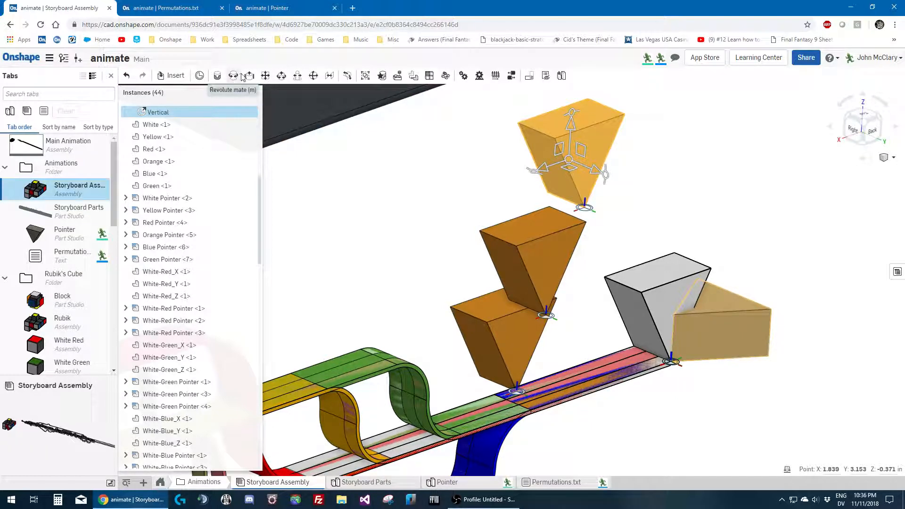
pyautogui.click(248, 76)
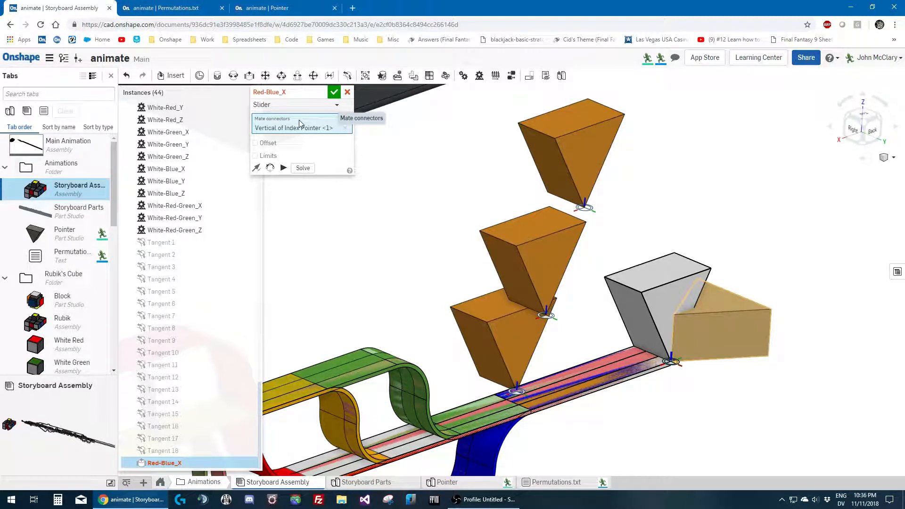
pyautogui.click(585, 208)
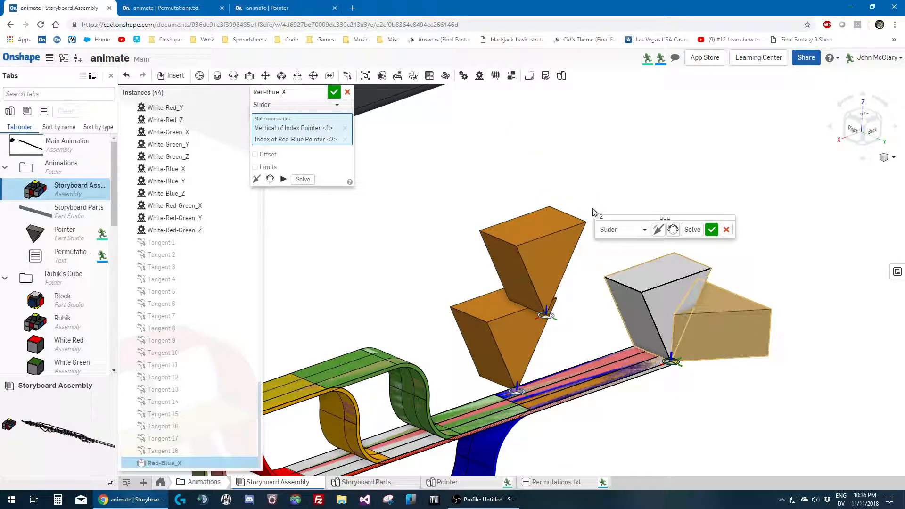
pyautogui.click(334, 93)
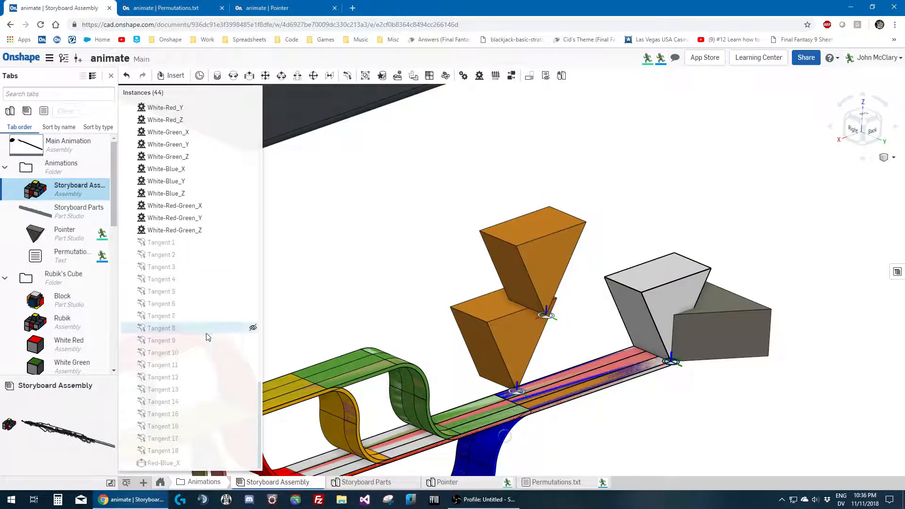
# Raise Red-Blue Pointer <2> vertically by about 0.366 in, clear of the Index Pointer
pyautogui.scroll(3, 179, 277)
pyautogui.scroll(2, 178, 273)
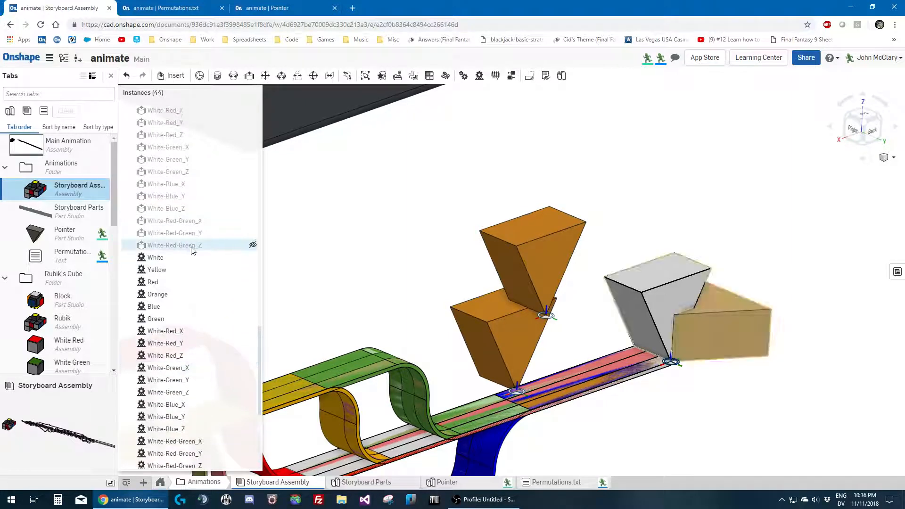
pyautogui.scroll(1, 326, 224)
pyautogui.scroll(1, 155, 260)
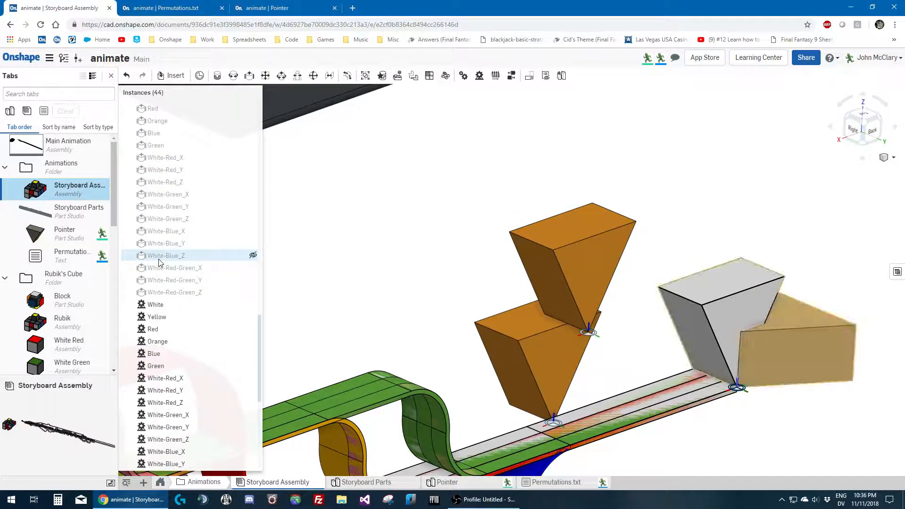
pyautogui.scroll(5, 155, 262)
pyautogui.scroll(1, 163, 263)
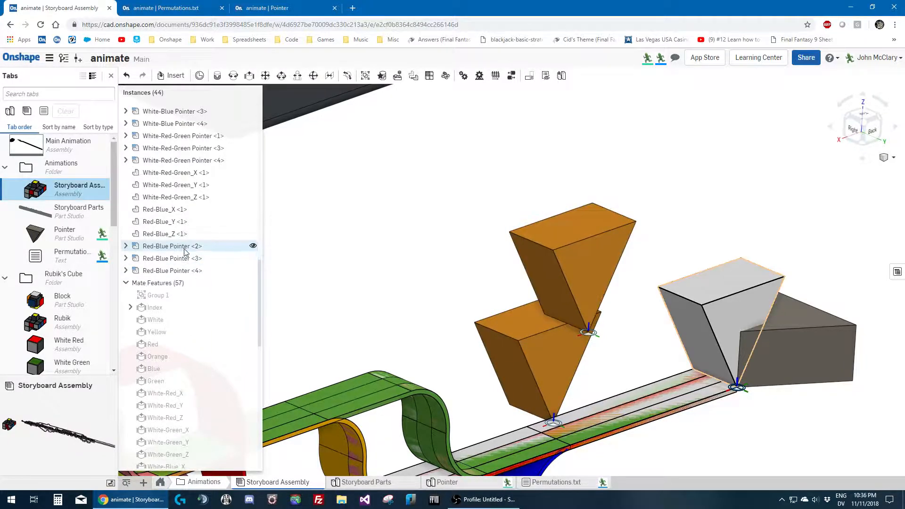
pyautogui.click(181, 246)
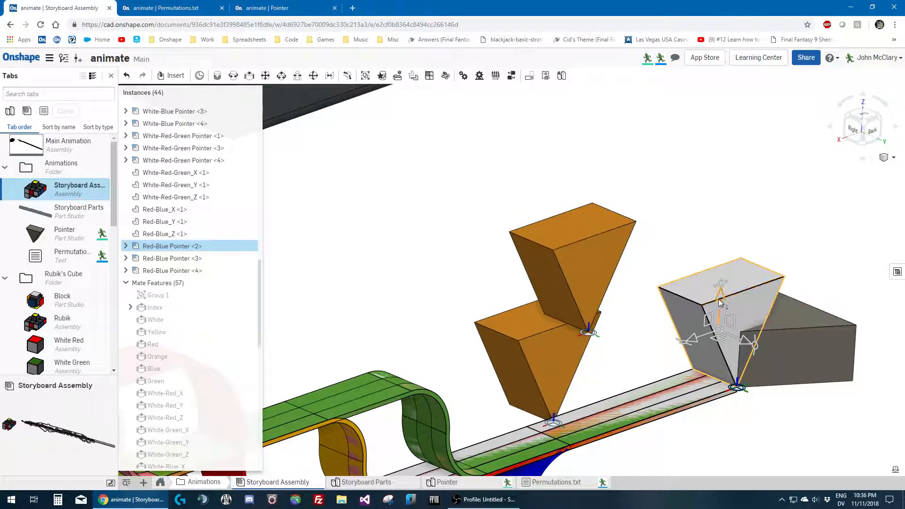
pyautogui.moveTo(720, 297); pyautogui.dragTo(726, 135)
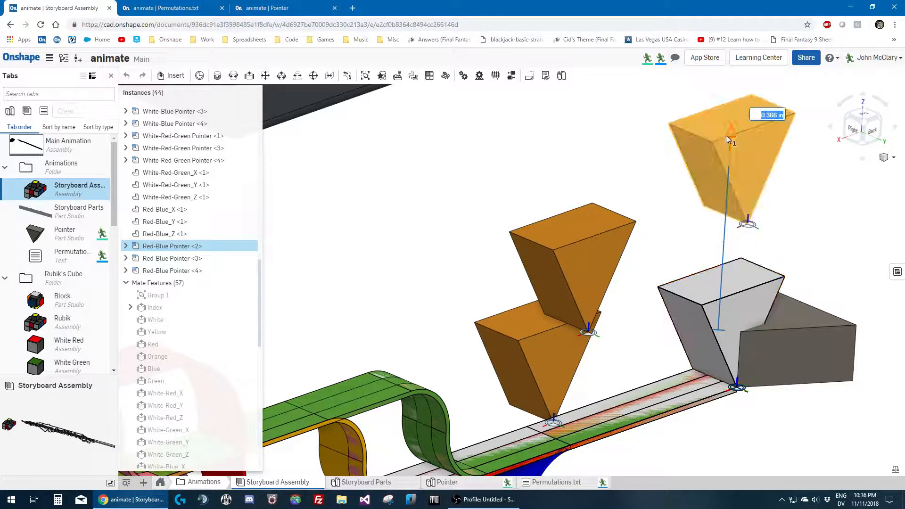
pyautogui.click(686, 231)
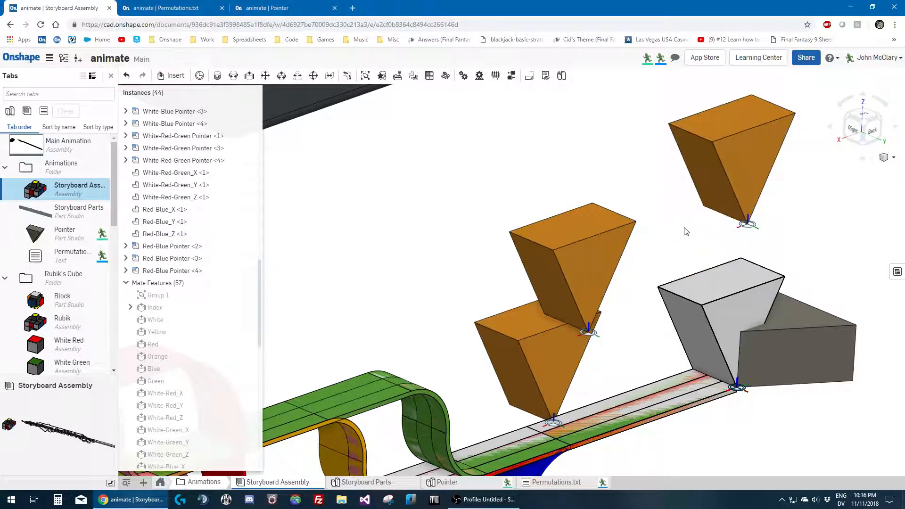
# Delete the incoming mail notification and clear the selected edge of Red-Blue Pointer <2>
pyautogui.click(714, 208)
pyautogui.scroll(-3, 683, 233)
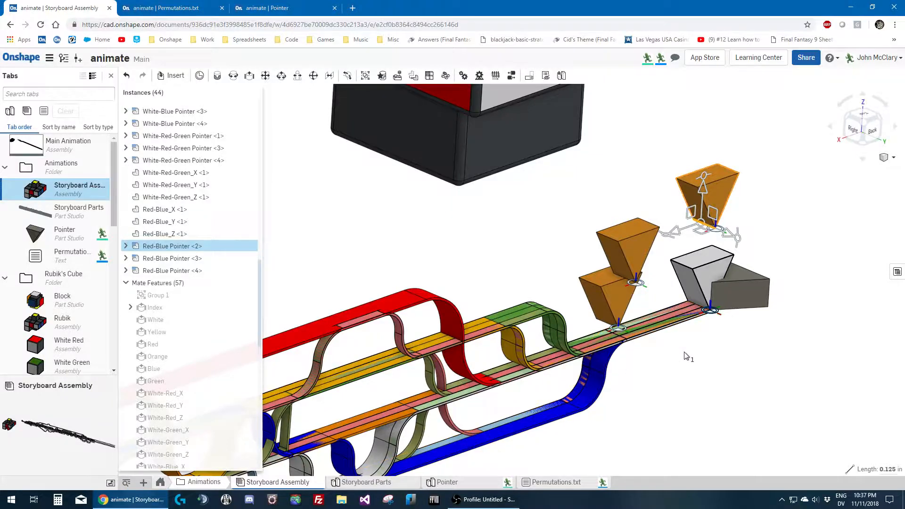
pyautogui.scroll(3, 689, 351)
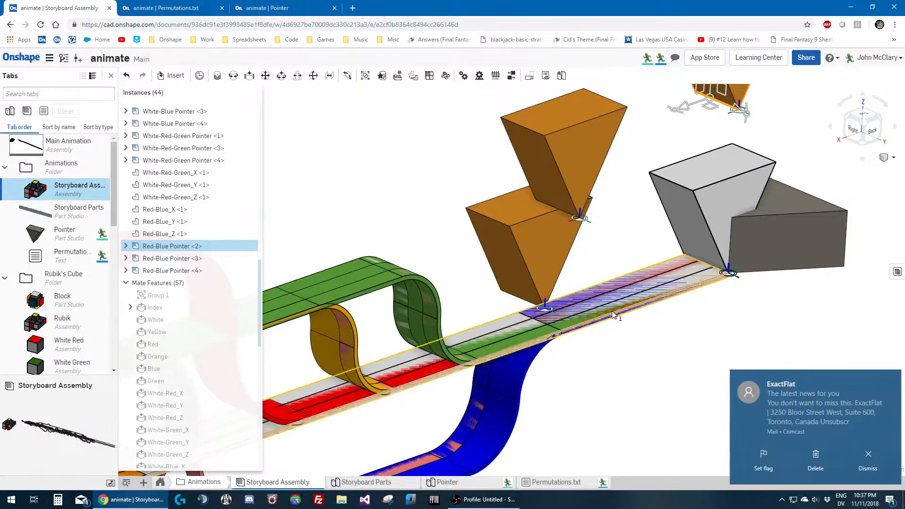
pyautogui.click(815, 458)
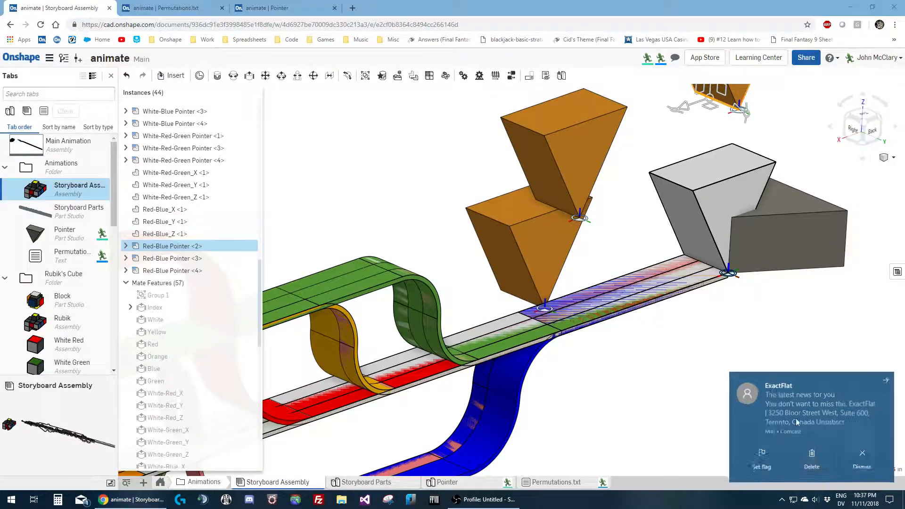
pyautogui.click(717, 365)
# Hide the strips overlapping the Red-Blue strips, including White-Red-Green_X, White-Red-Green_Y and White-Red-Green_Z
pyautogui.scroll(3, 560, 306)
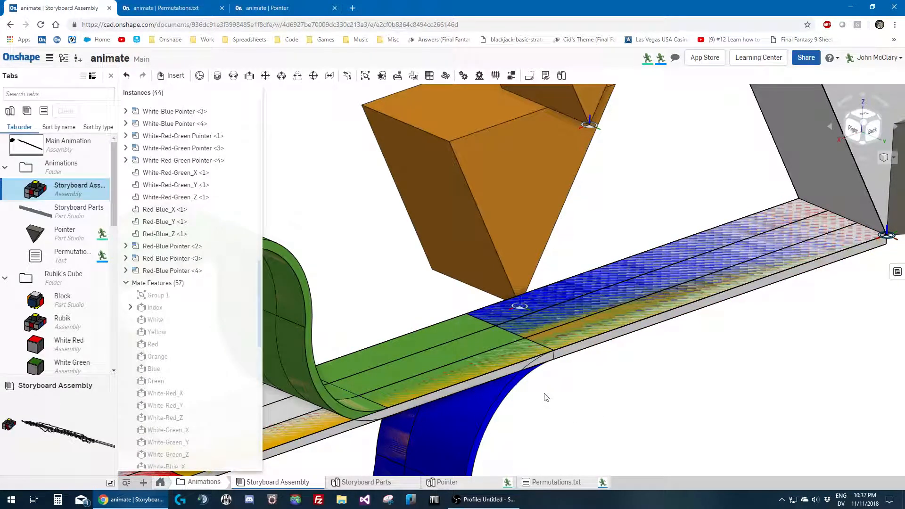
pyautogui.click(448, 364)
pyautogui.rightClick(592, 417)
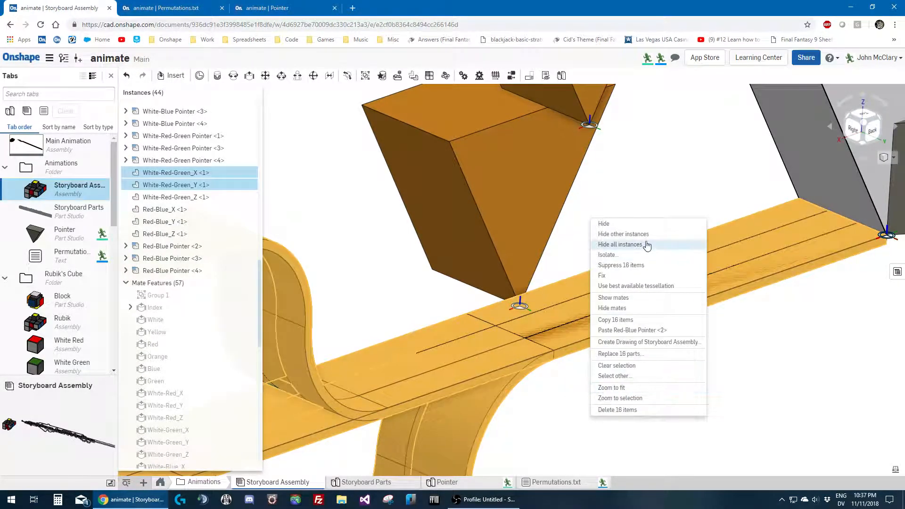
pyautogui.click(613, 225)
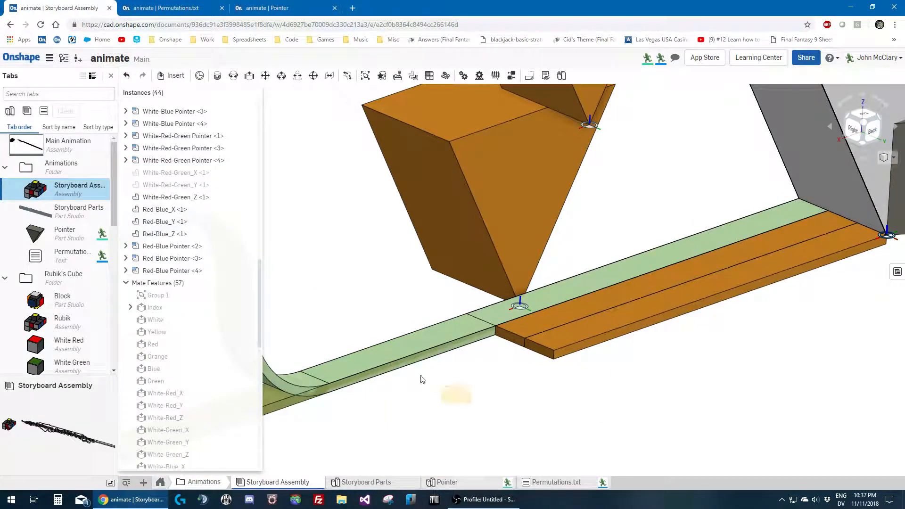
pyautogui.click(404, 363)
pyautogui.rightClick(488, 404)
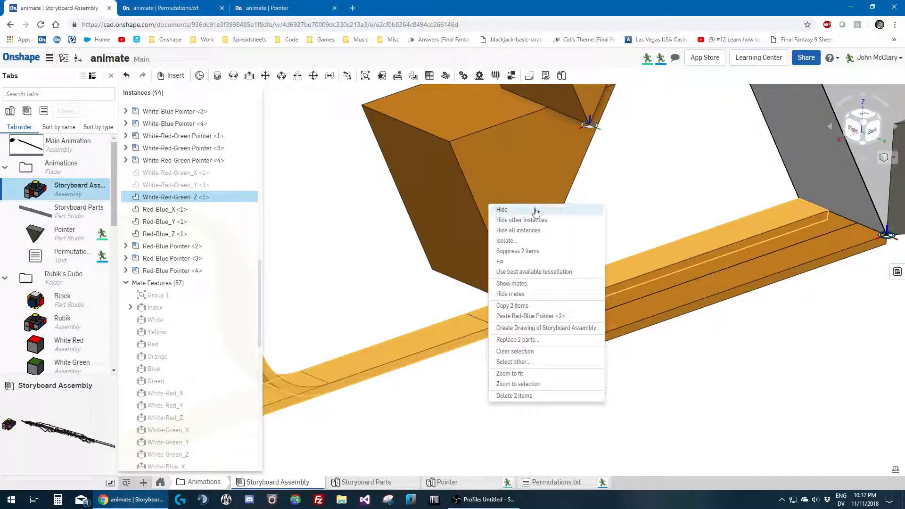
pyautogui.click(535, 212)
pyautogui.scroll(-5, 644, 237)
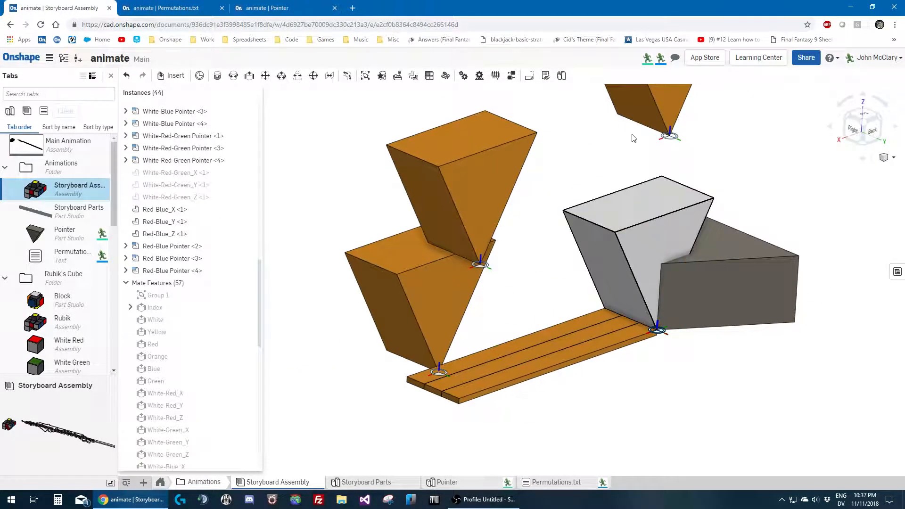
# Add a Tangent mate between the lower edge of Red-Blue Pointer <2> and the upper face of Red-Blue_X <1>
pyautogui.click(641, 122)
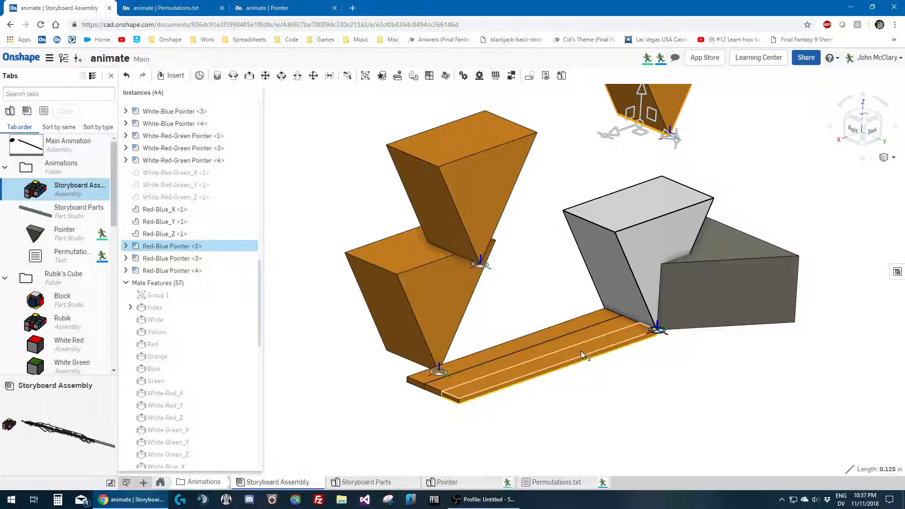
pyautogui.click(580, 350)
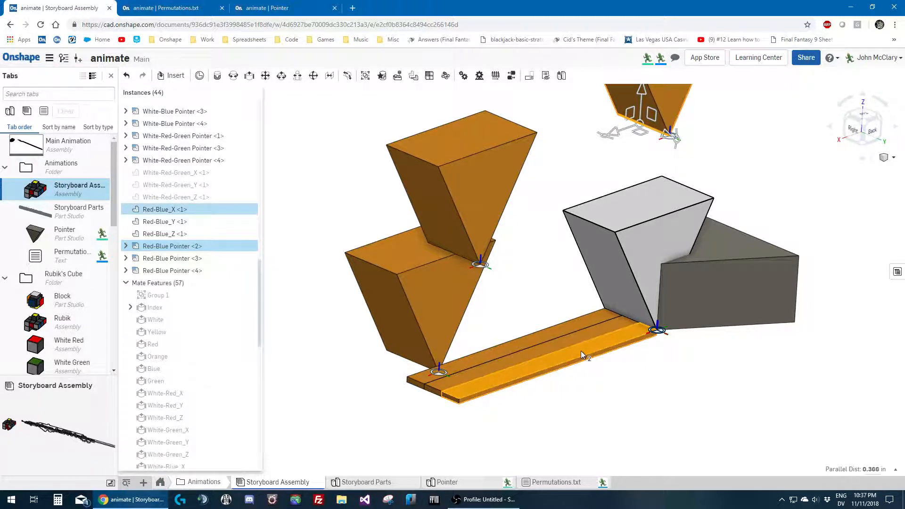
pyautogui.click(356, 77)
pyautogui.scroll(2, 495, 309)
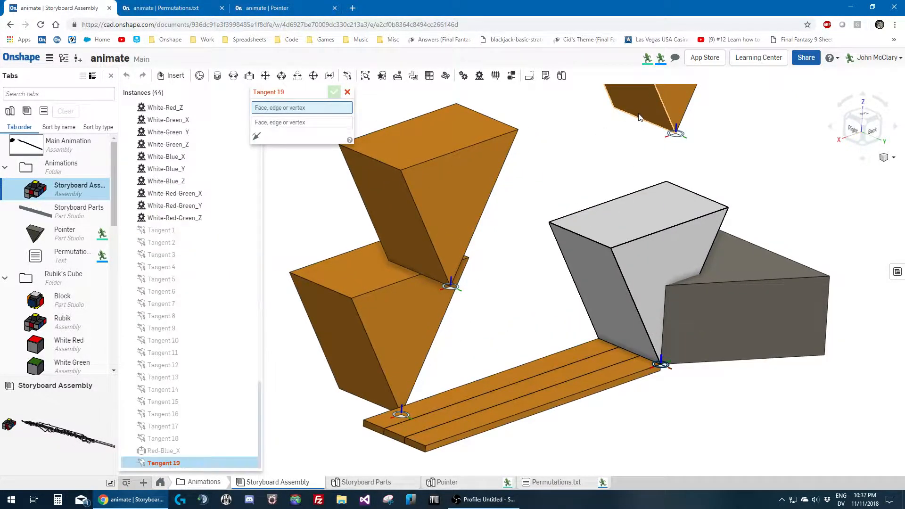
pyautogui.click(634, 119)
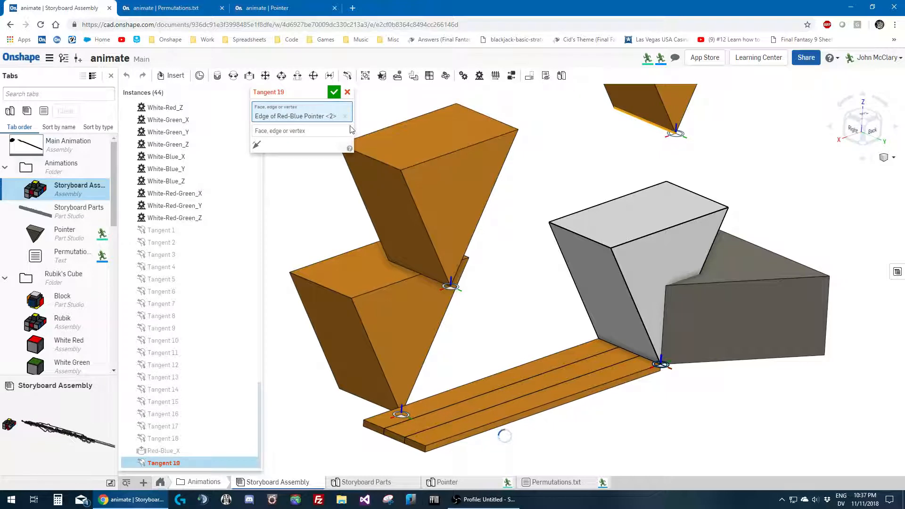
pyautogui.click(570, 383)
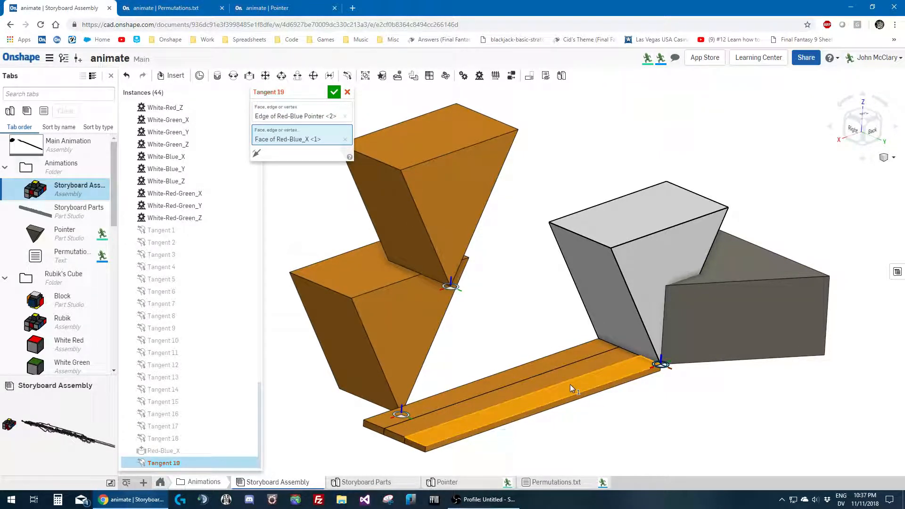
pyautogui.click(332, 93)
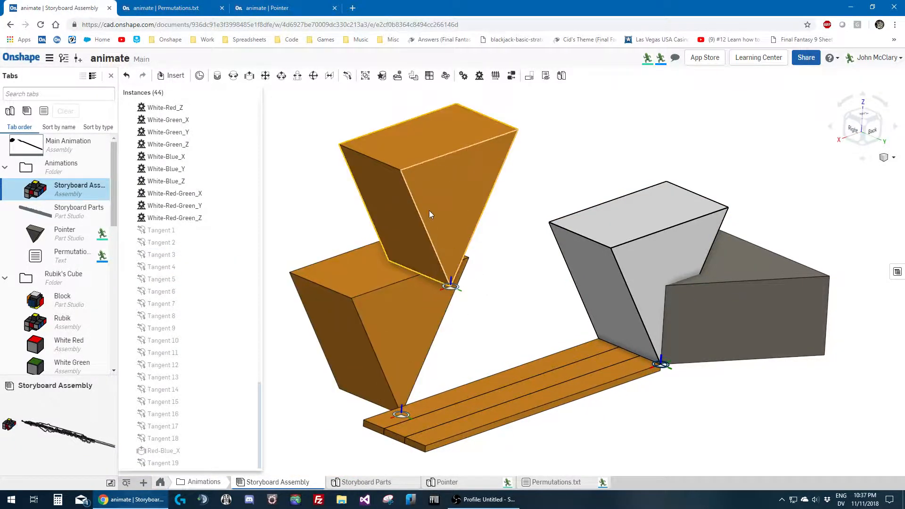
# Add a Slider mate named Red-Blue_Y between the Index connector of Red-Blue Pointer <3> and the Vertical connector of Index Pointer <1>
pyautogui.click(465, 183)
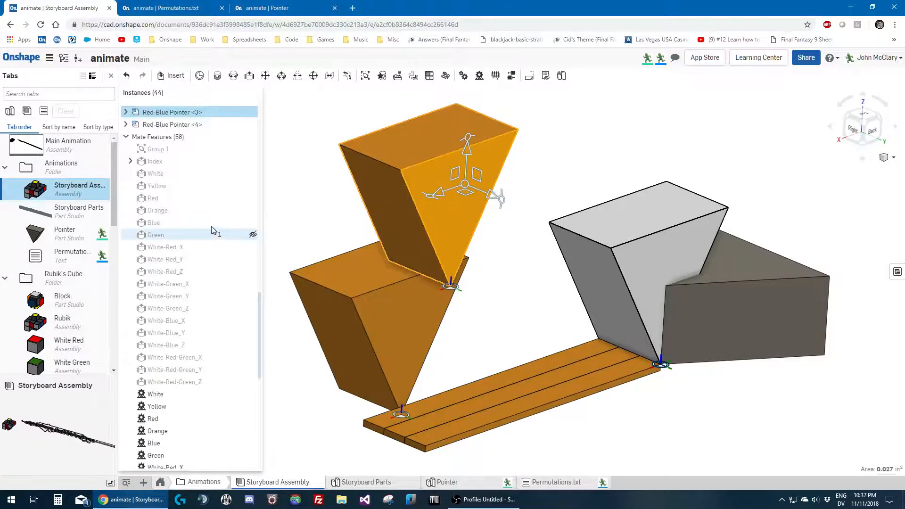
pyautogui.click(295, 192)
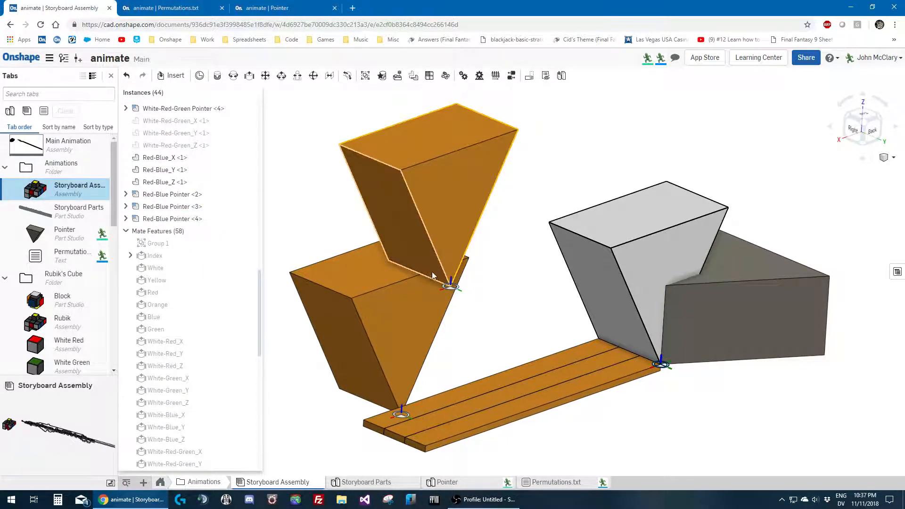
pyautogui.click(452, 288)
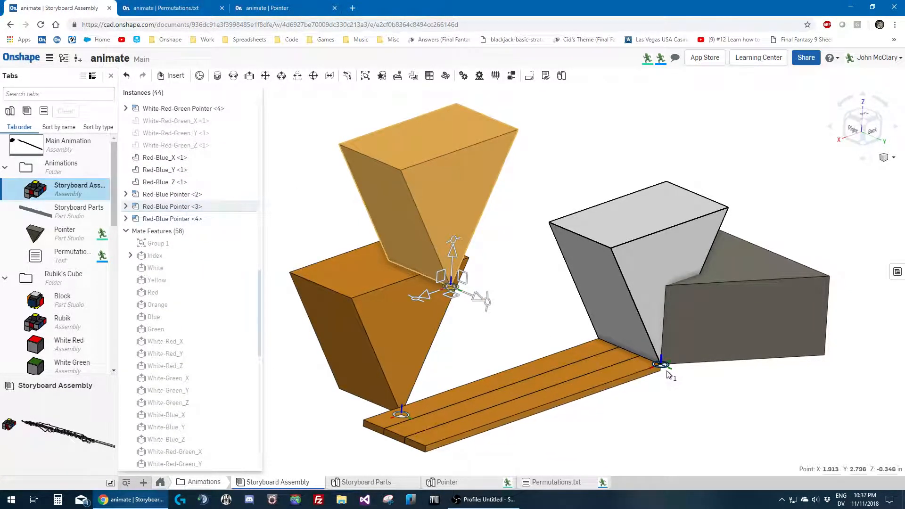
pyautogui.click(253, 77)
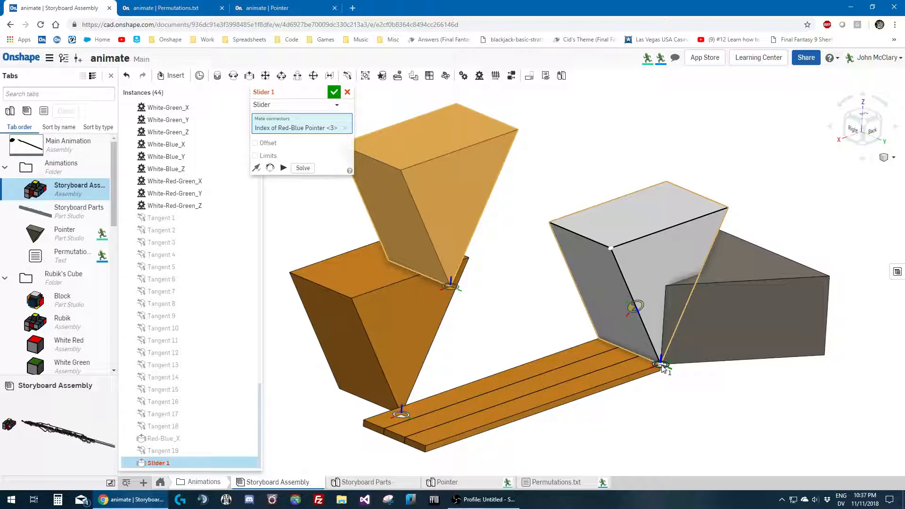
pyautogui.click(667, 371)
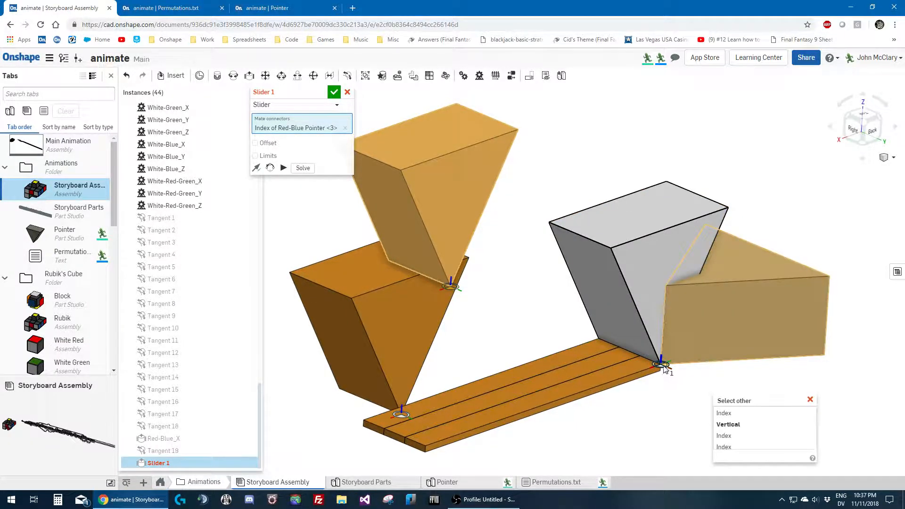
pyautogui.press('`')
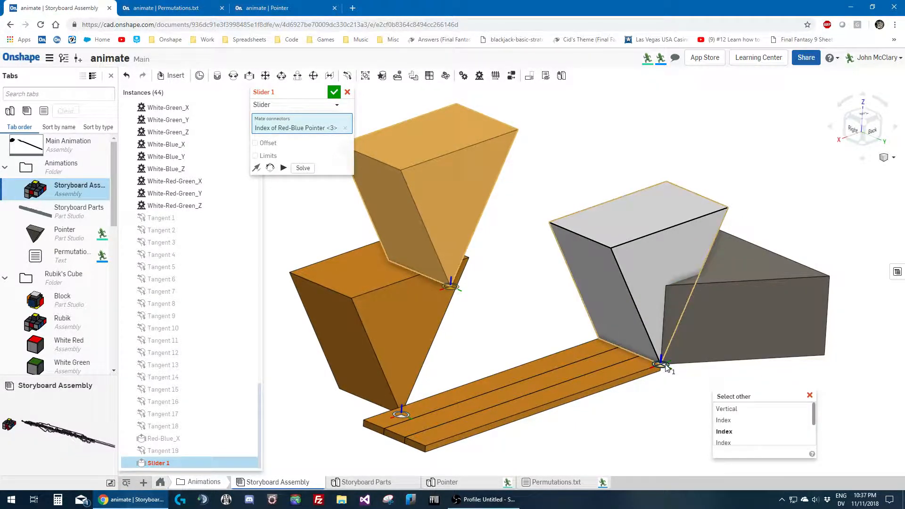
pyautogui.press('`')
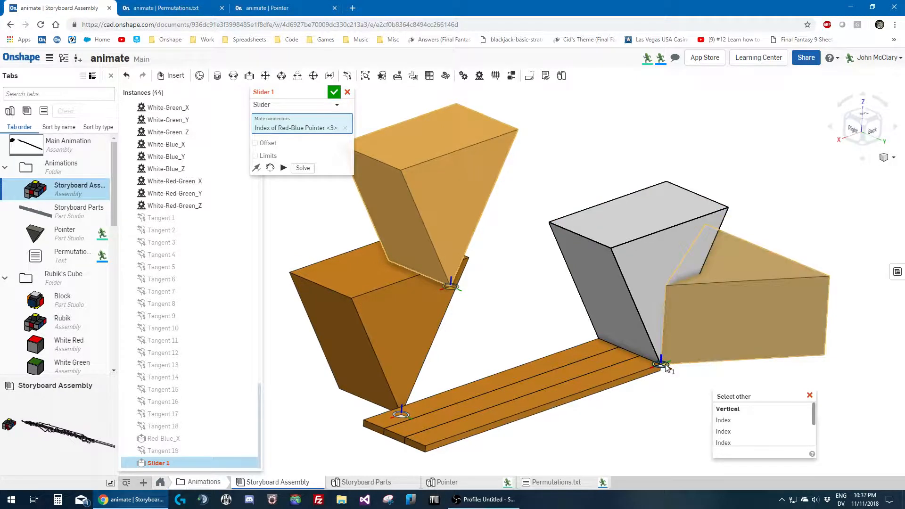
pyautogui.click(665, 364)
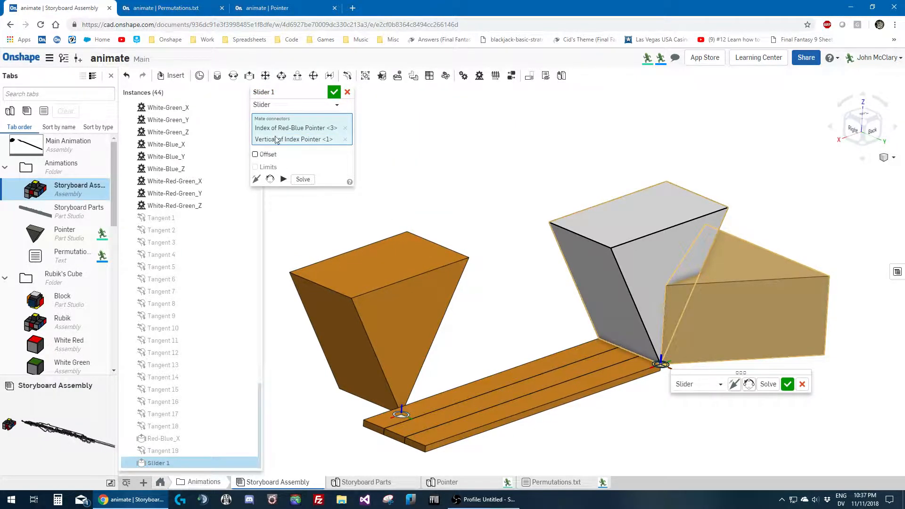
pyautogui.click(321, 93)
pyautogui.click(334, 93)
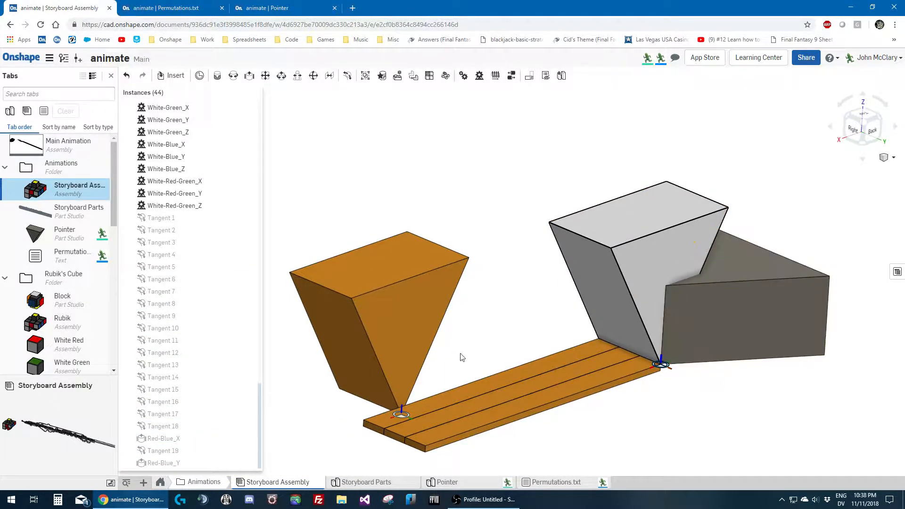
# Raise Red-Blue Pointer <3> vertically by about 0.253 in, clear of the Index Pointer
pyautogui.scroll(6, 235, 184)
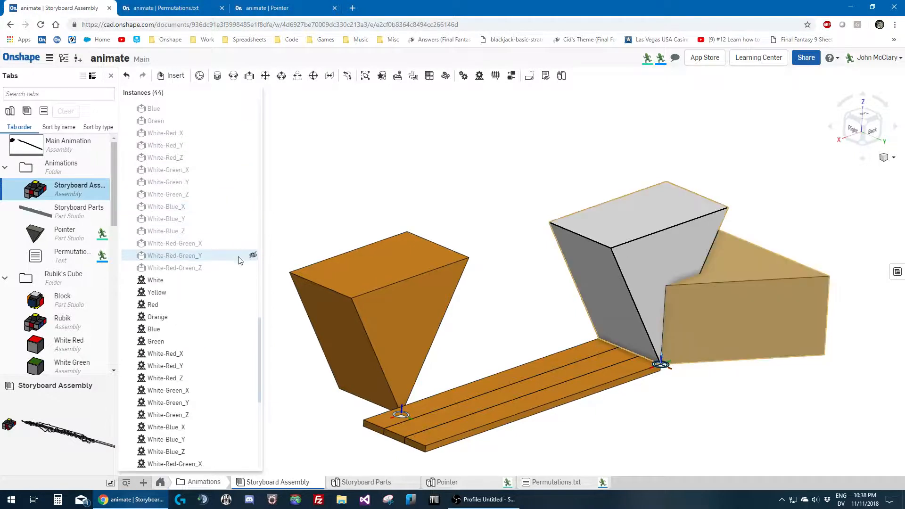
pyautogui.scroll(5, 237, 263)
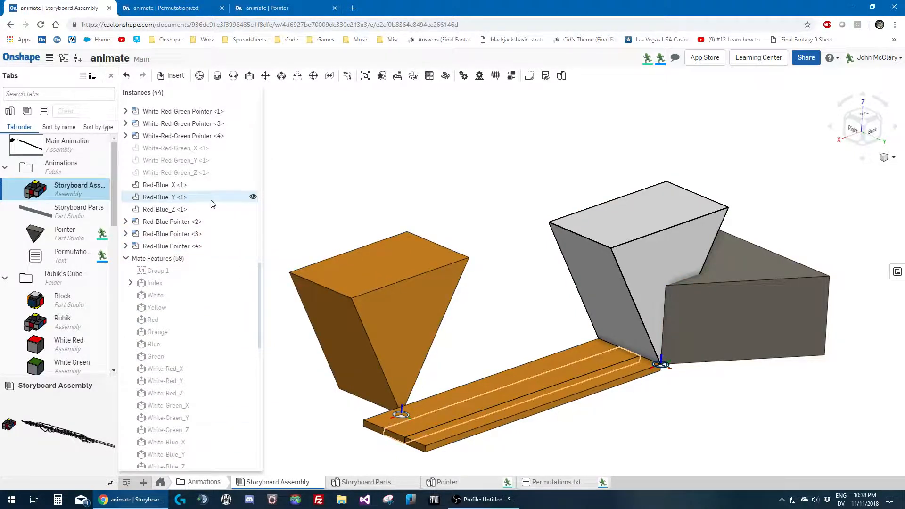
pyautogui.click(188, 281)
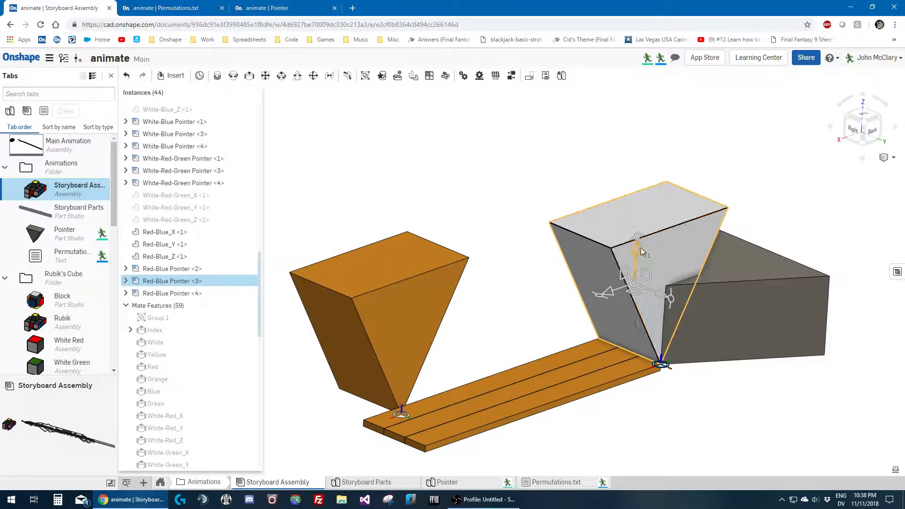
pyautogui.click(641, 211)
pyautogui.moveTo(642, 209); pyautogui.dragTo(650, 88)
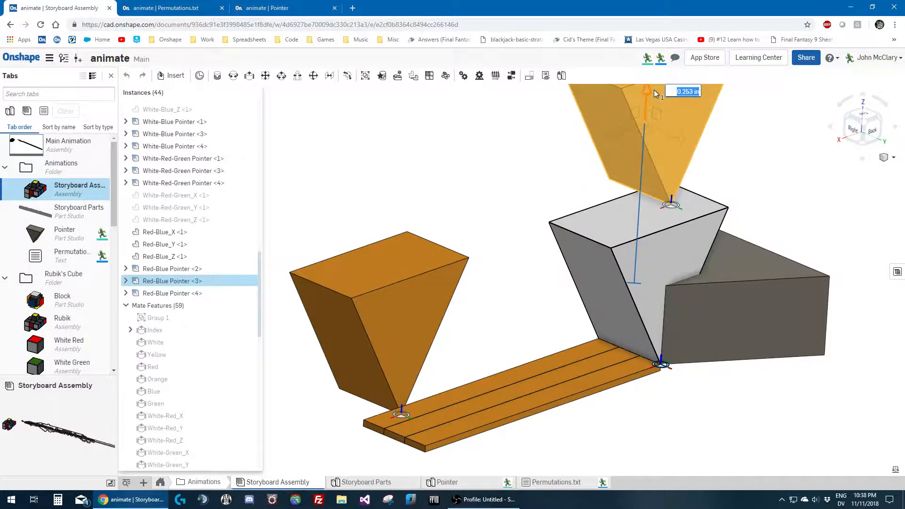
pyautogui.click(541, 156)
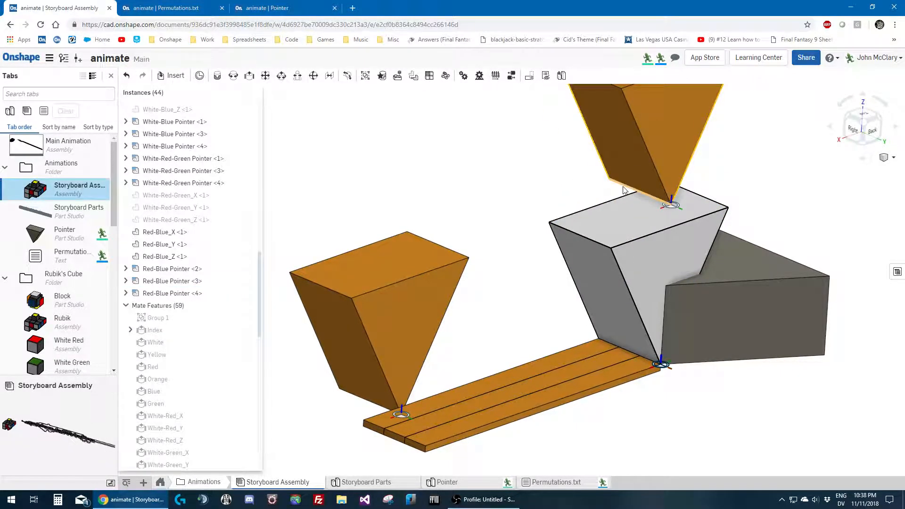
# Add a Tangent mate between the lower edge of Red-Blue Pointer <3> and the upper face of Red-Blue_Y <1>
pyautogui.click(622, 191)
pyautogui.click(347, 75)
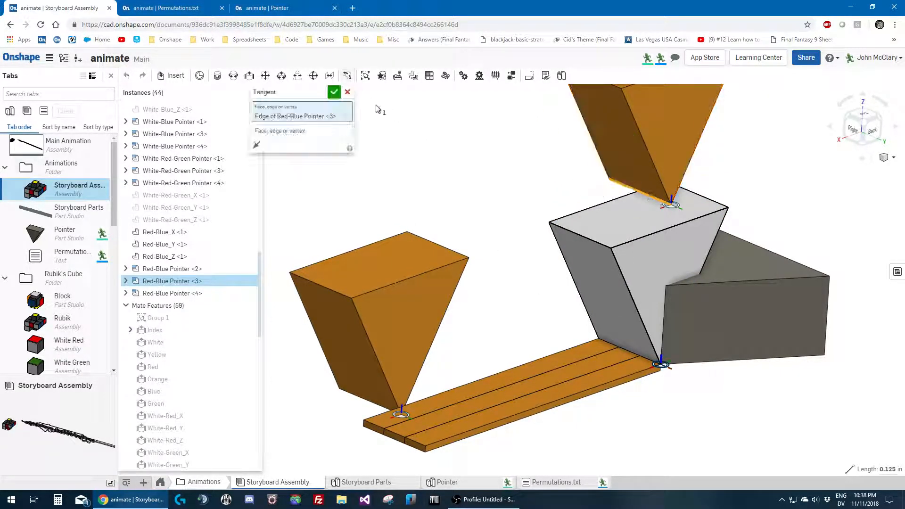
pyautogui.scroll(3, 533, 377)
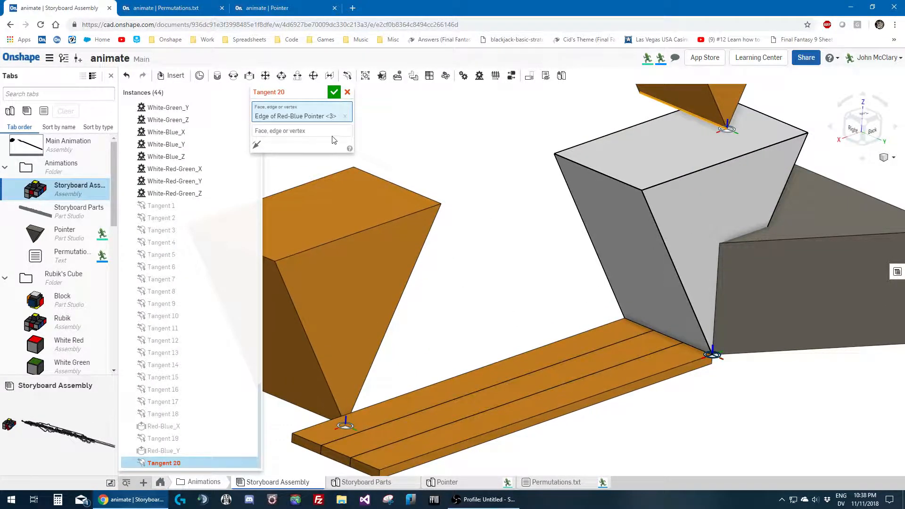
pyautogui.click(509, 393)
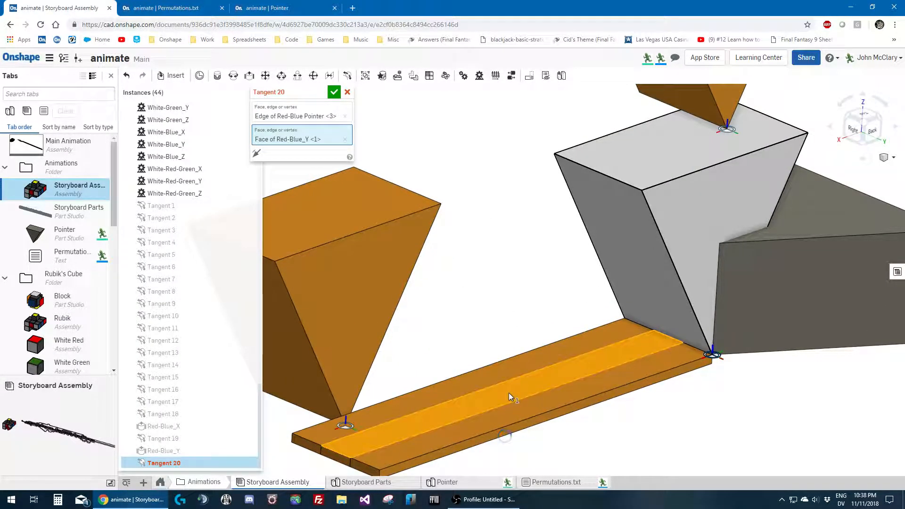
pyautogui.click(334, 92)
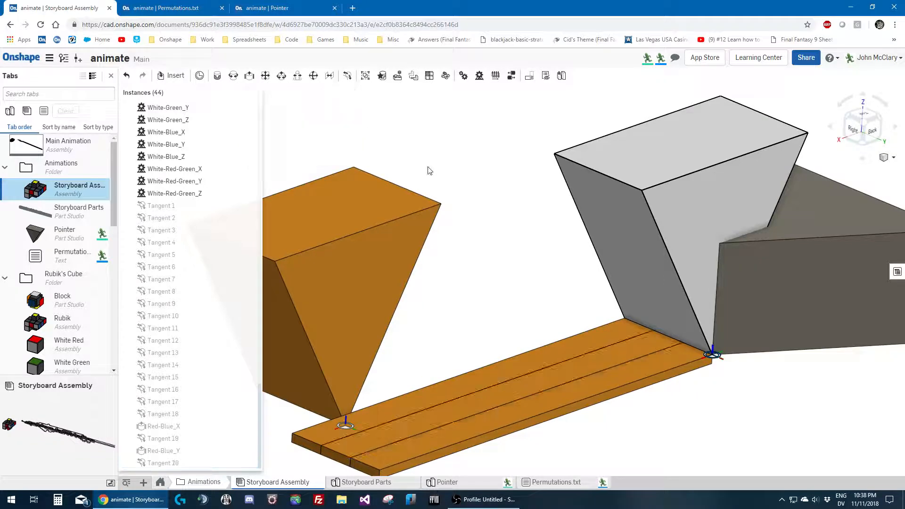
# Add a Slider mate named Red-Blue_Z between the Index connector of Red-Blue Pointer <4> and the Vertical connector of Index Pointer <1>
pyautogui.scroll(-3, 495, 198)
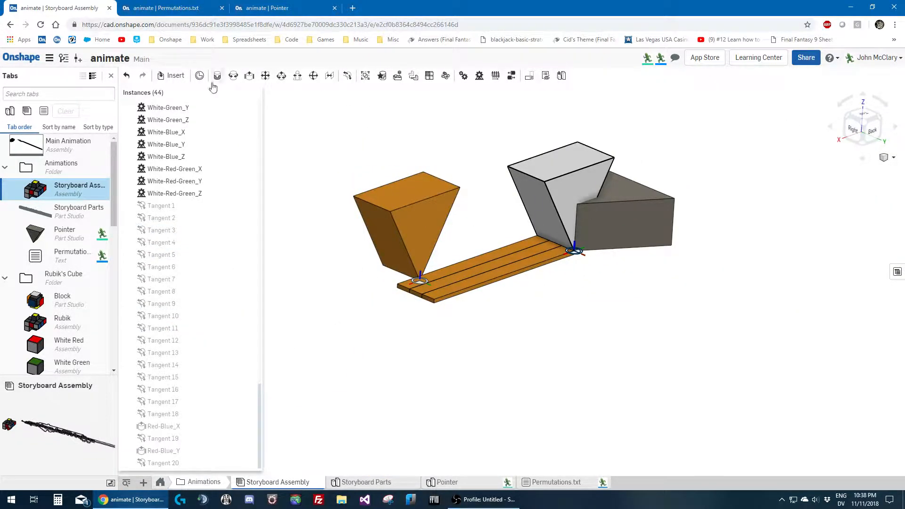
pyautogui.click(248, 76)
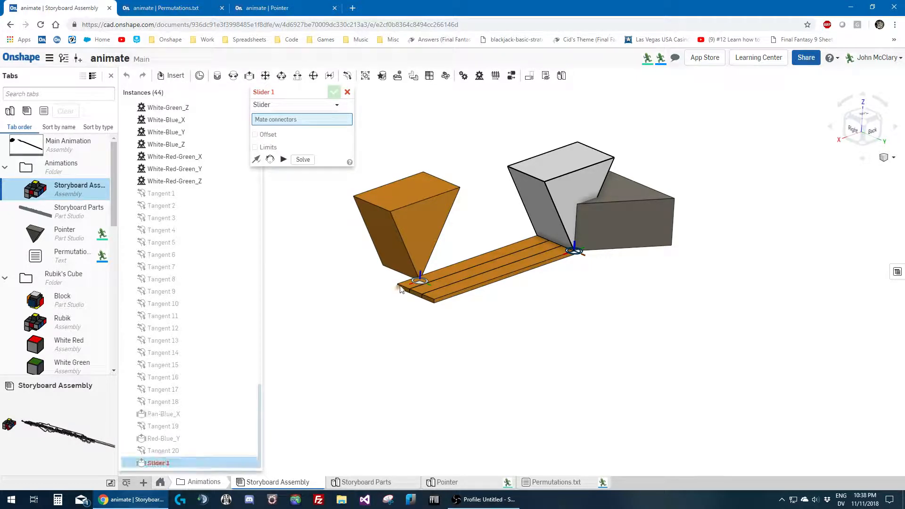
pyautogui.click(418, 279)
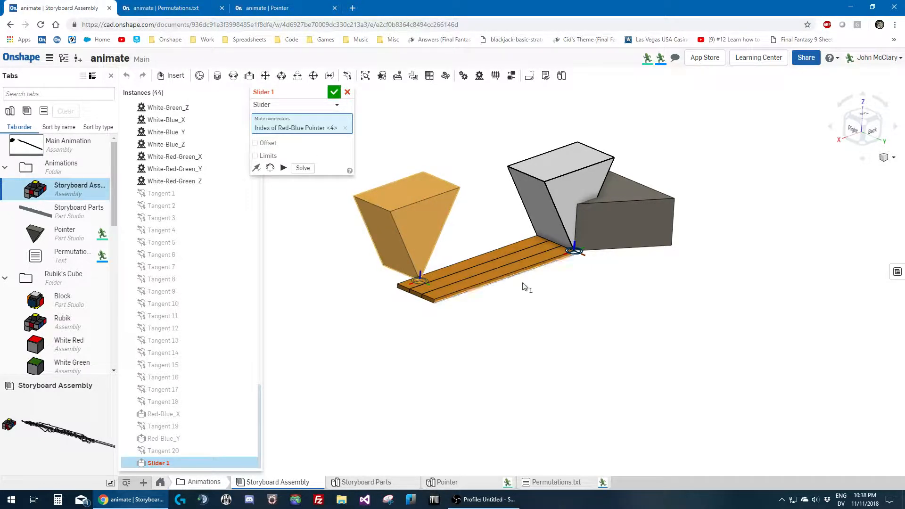
pyautogui.click(581, 255)
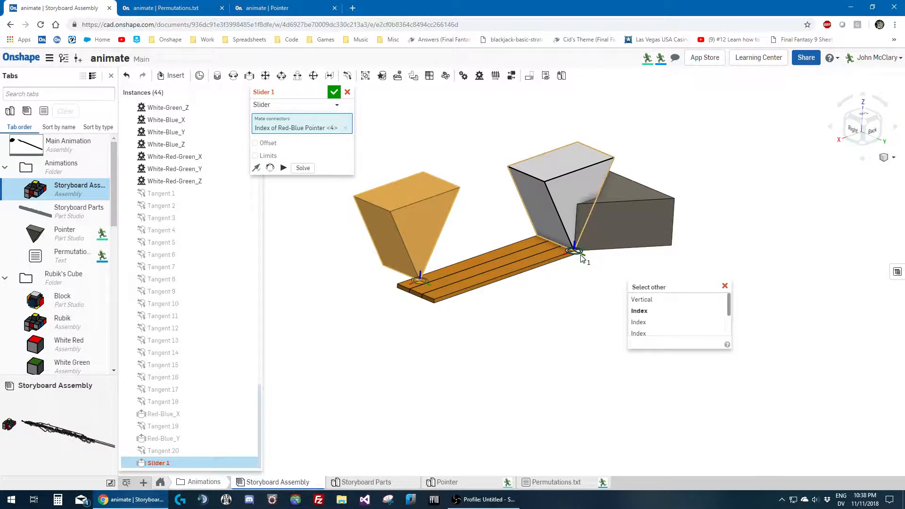
pyautogui.press('`')
pyautogui.press('`')
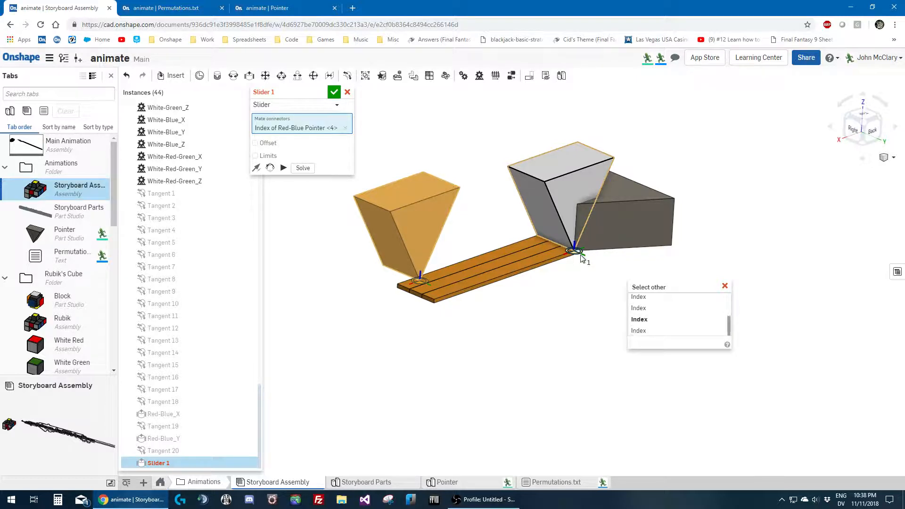
pyautogui.press('`')
pyautogui.click(583, 259)
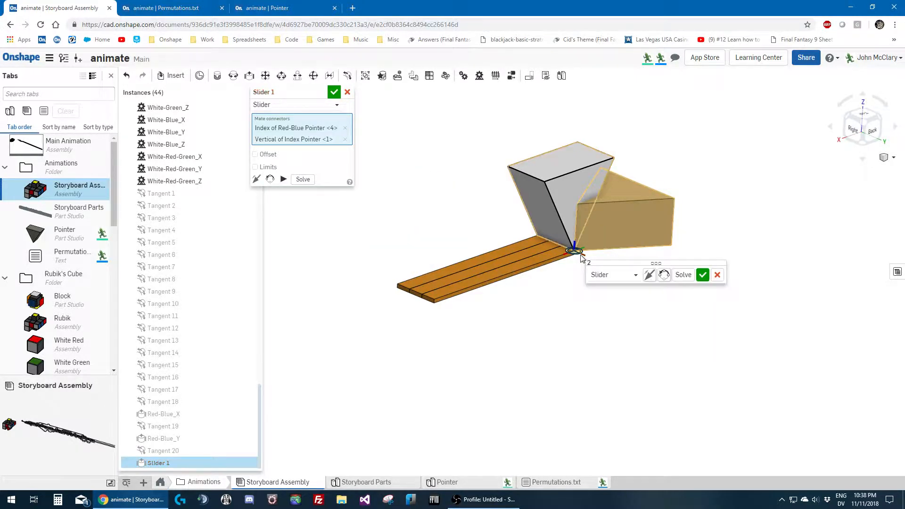
pyautogui.click(322, 91)
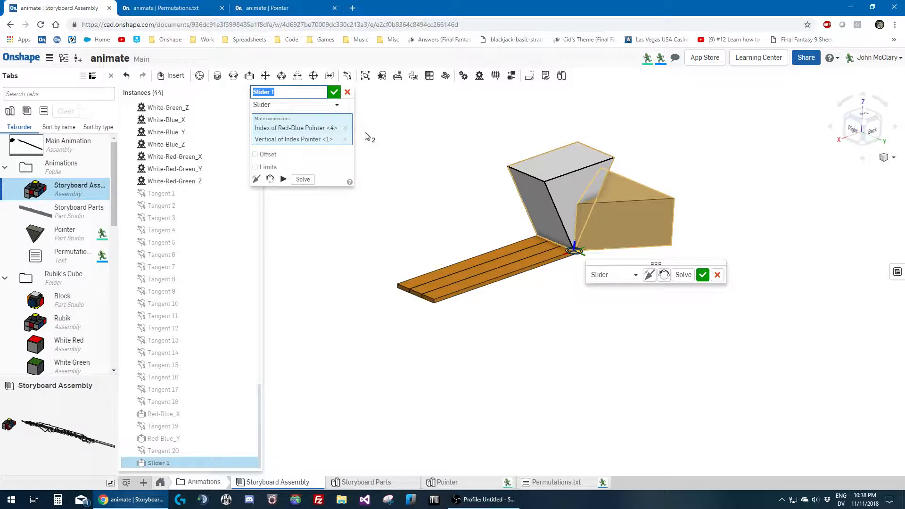
pyautogui.write('Red-Blue_Z')
pyautogui.press('Return')
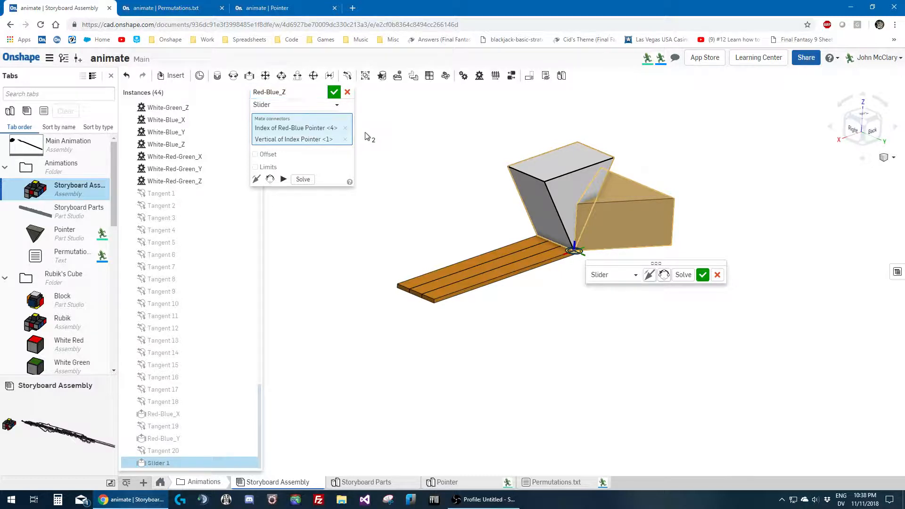
pyautogui.click(333, 93)
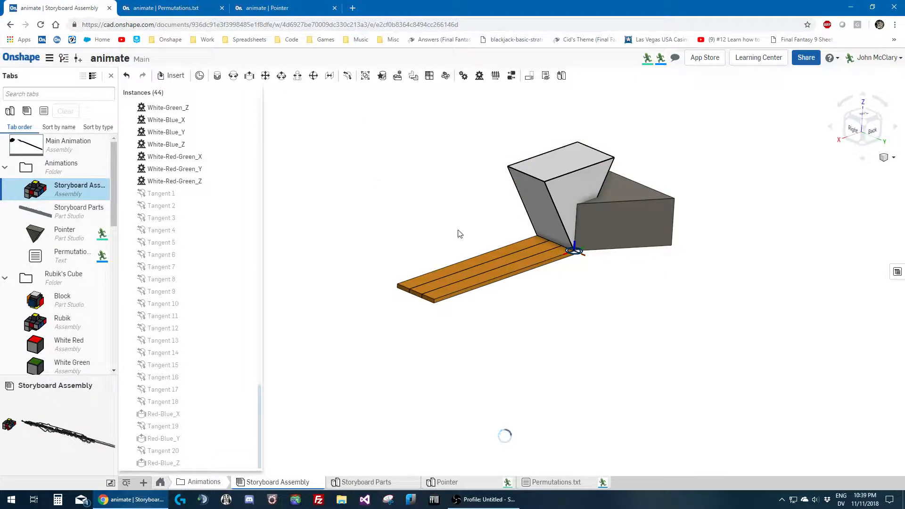
# Move the Red-Blue_X, Red-Blue_Y and Red-Blue_Z slider mates directly below the White-Red-Green_Z slider in the mate list
pyautogui.scroll(-2, 461, 234)
pyautogui.click(177, 460)
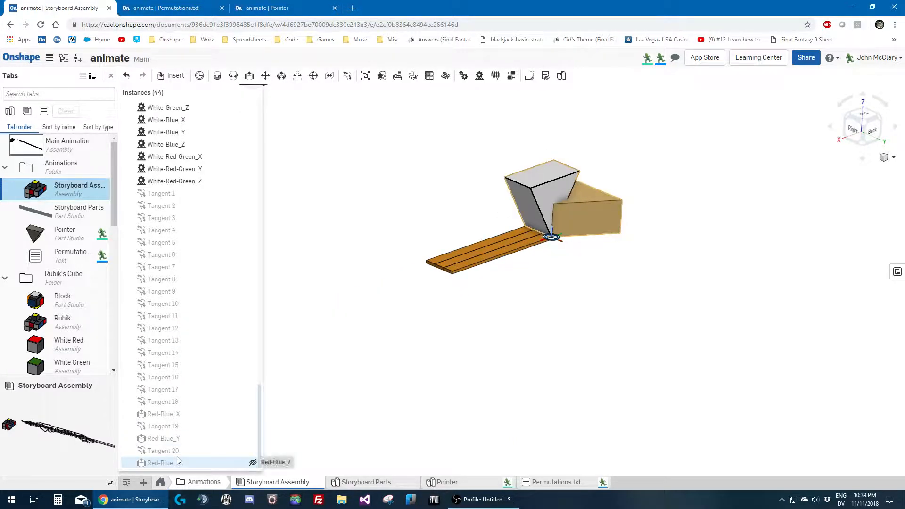
pyautogui.keyDown('ctrl'); pyautogui.click(165, 438); pyautogui.keyUp('ctrl')
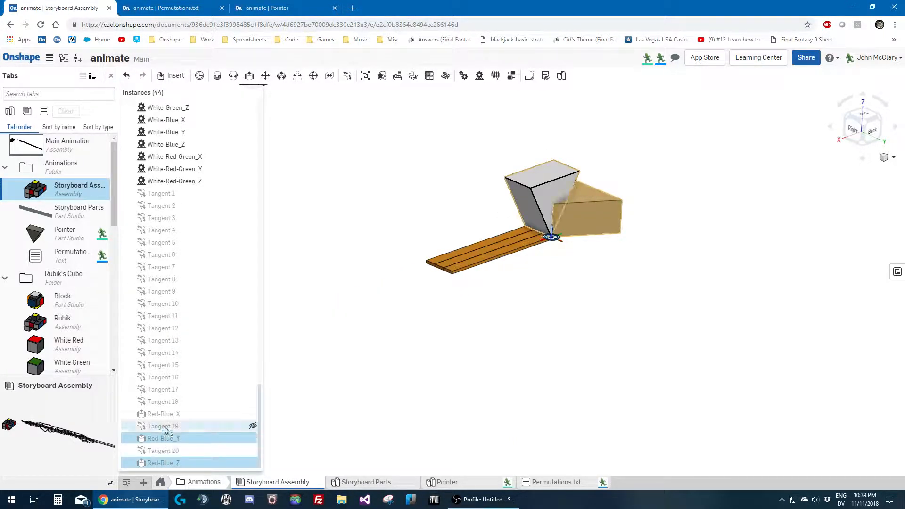
pyautogui.keyDown('ctrl'); pyautogui.click(165, 414); pyautogui.keyUp('ctrl')
pyautogui.moveTo(161, 414); pyautogui.dragTo(224, 225)
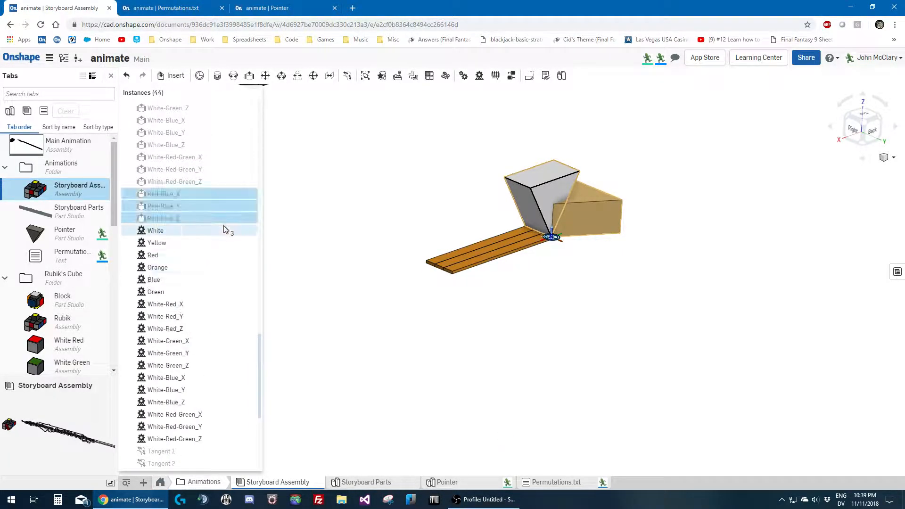
pyautogui.click(287, 226)
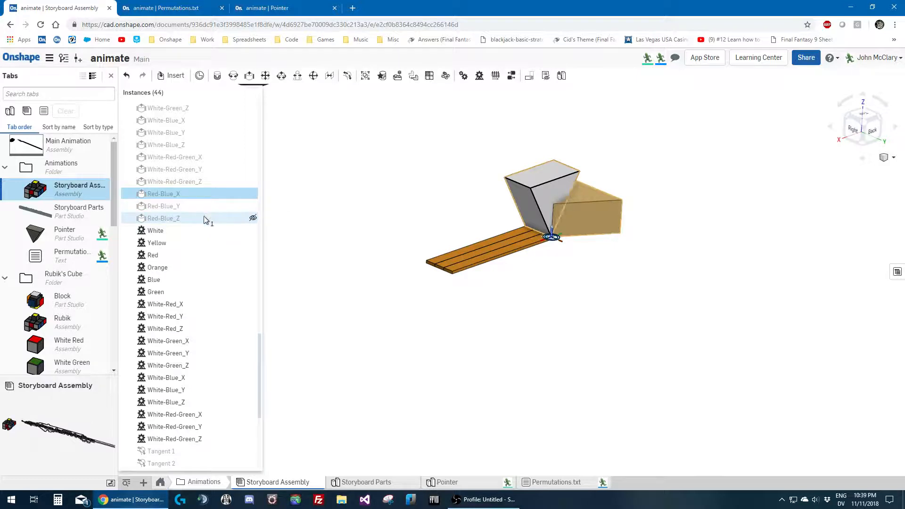
# Add a Rack and pinion mate named Red-Blue_X between the Red-Blue_X slider and the Red-Blue_X mate of the Red Blue subassembly
pyautogui.scroll(3, 190, 253)
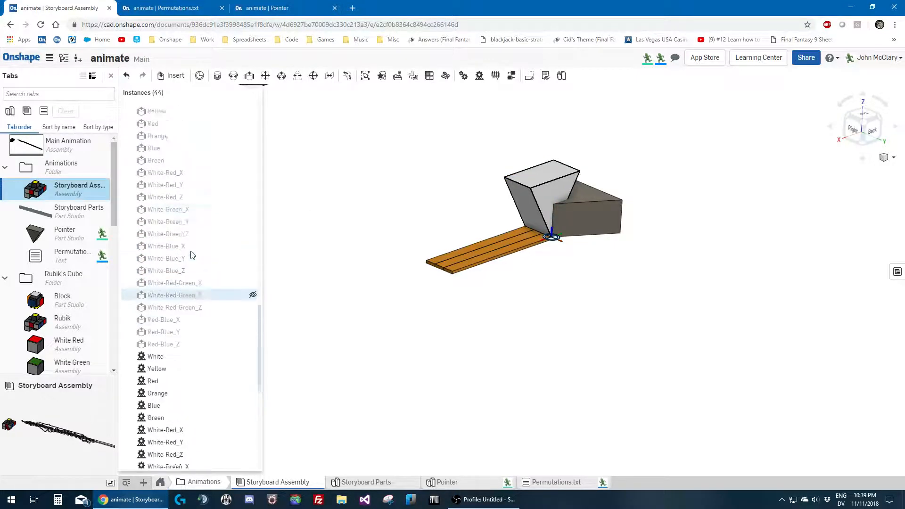
pyautogui.click(479, 76)
pyautogui.scroll(-7, 245, 302)
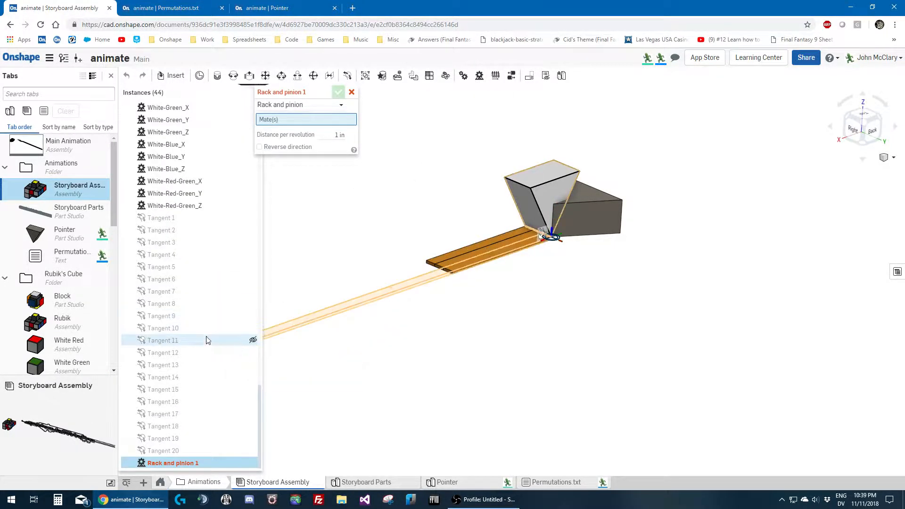
pyautogui.scroll(3, 187, 278)
pyautogui.click(162, 149)
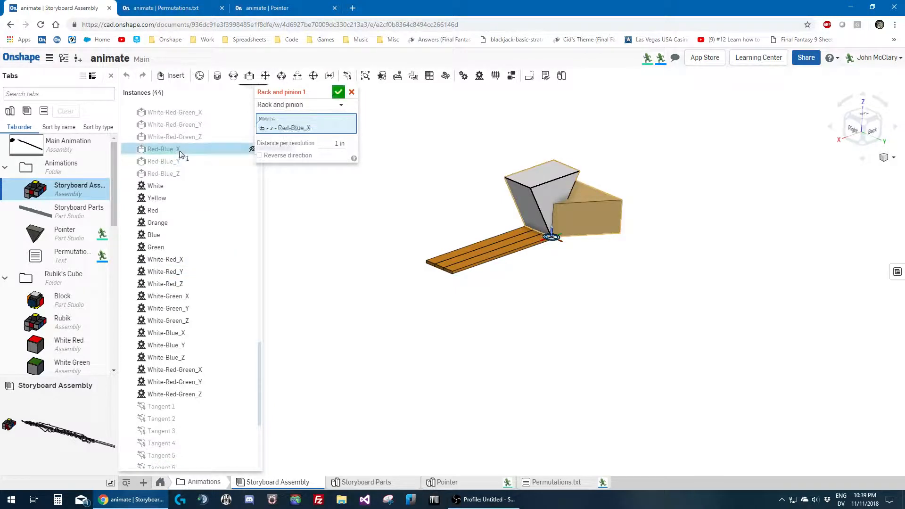
pyautogui.scroll(5, 188, 236)
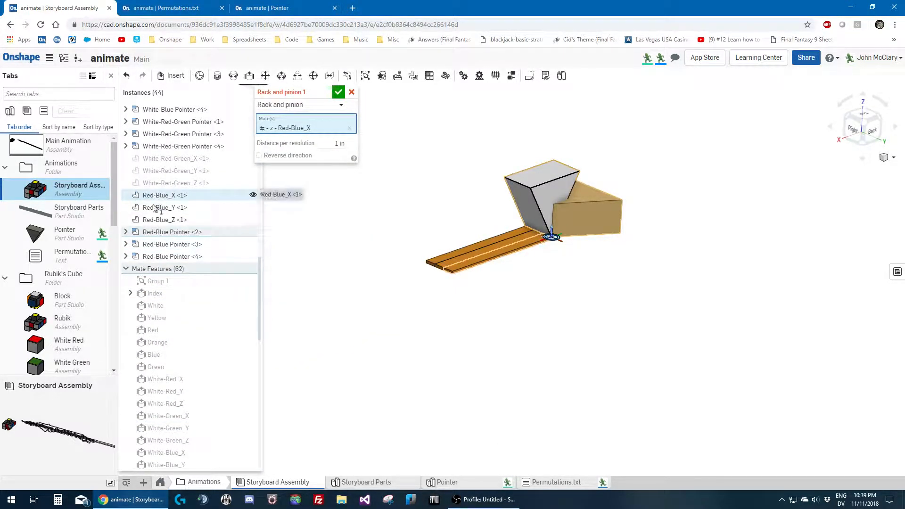
pyautogui.scroll(10, 160, 249)
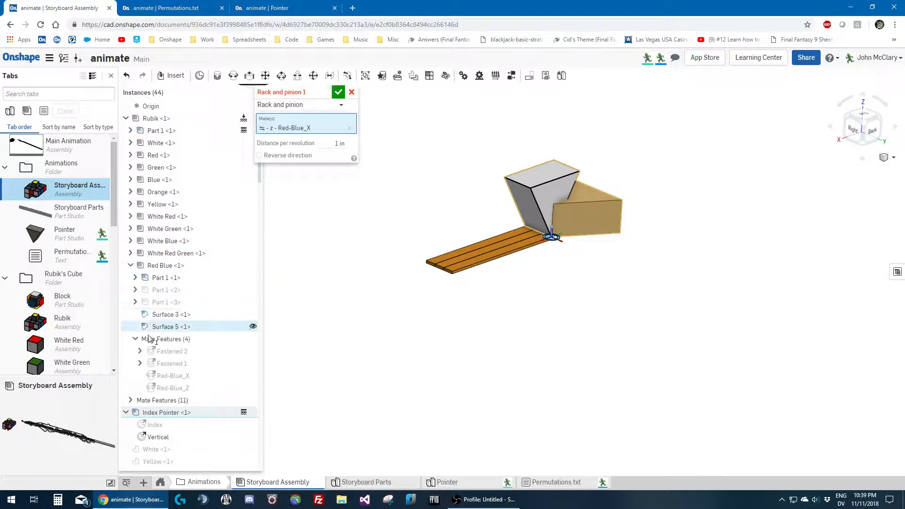
pyautogui.click(179, 380)
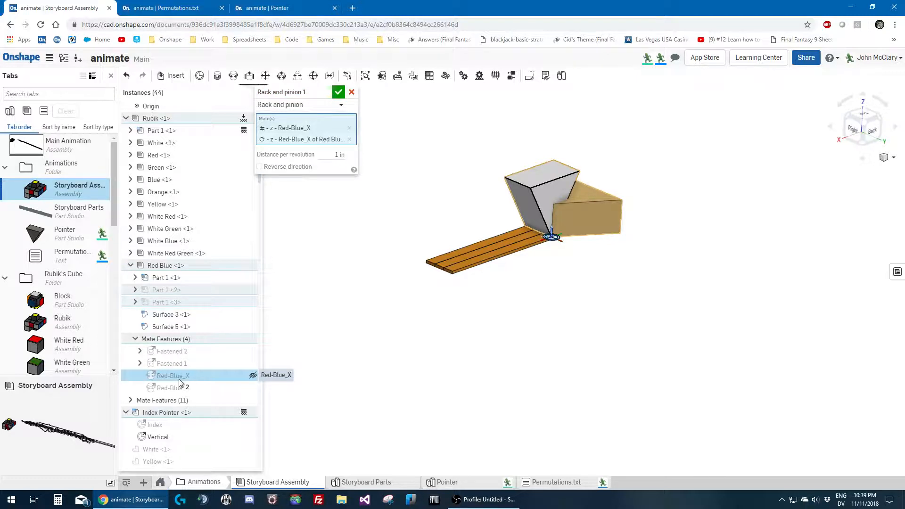
pyautogui.click(328, 99)
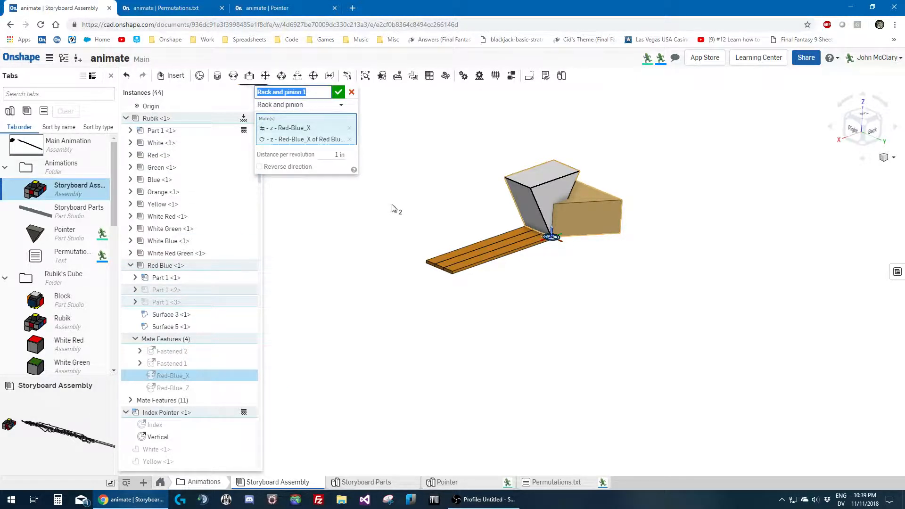
pyautogui.write('Red-Blue_X')
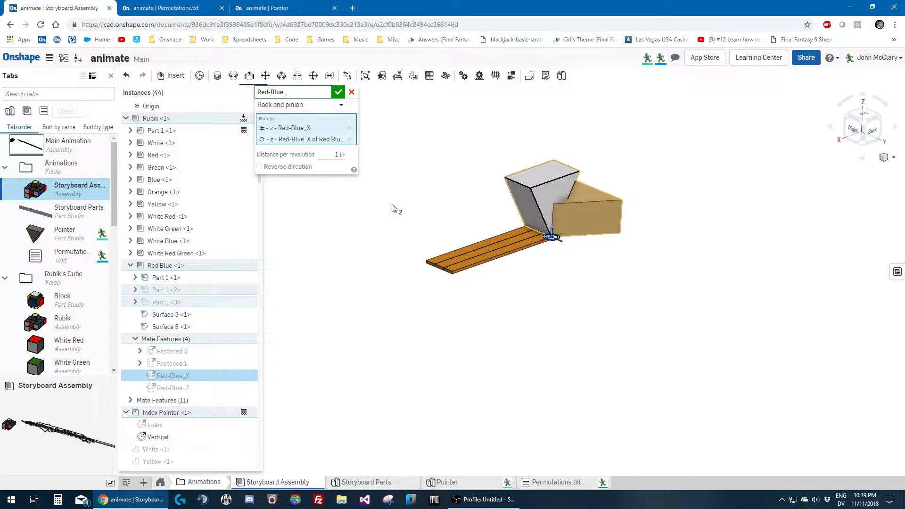
pyautogui.click(338, 92)
# Start a Rack and pinion mate between the Red-Blue_Y slider and the Red-Blue_Y mate of the Rubik subassembly
pyautogui.scroll(-15, 198, 260)
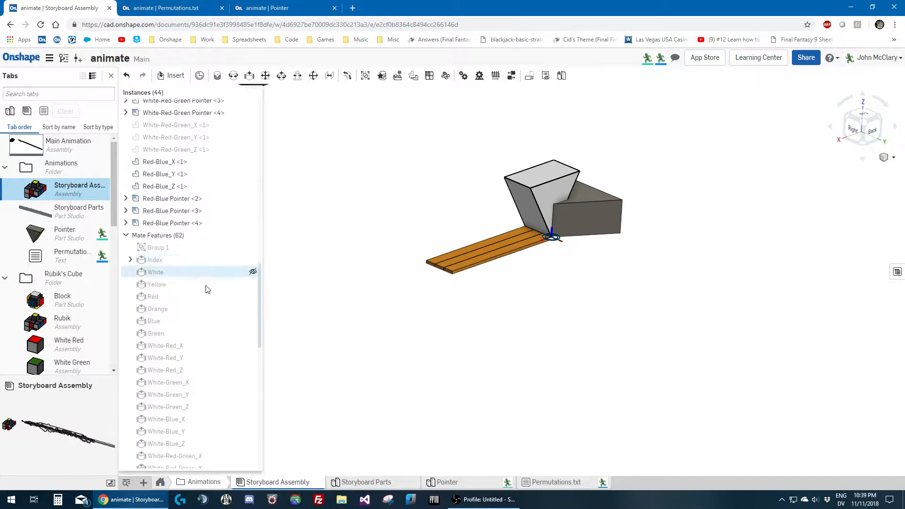
pyautogui.click(479, 76)
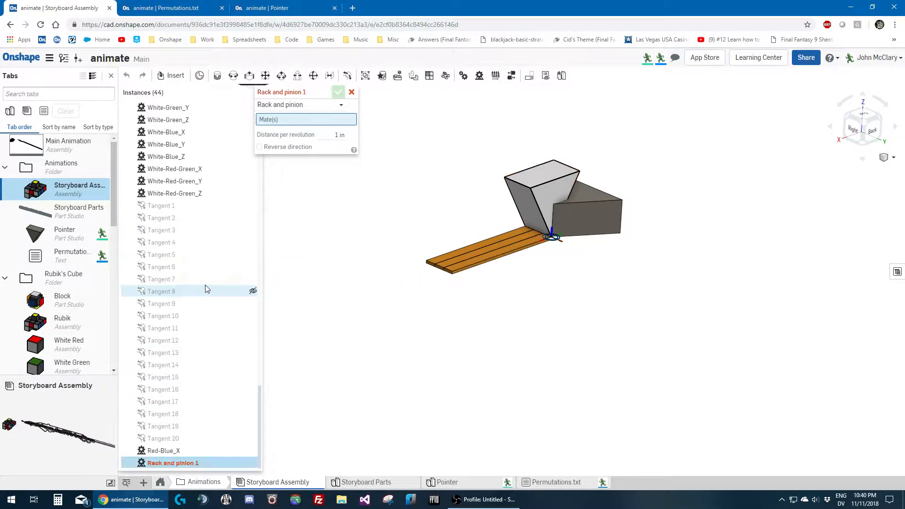
pyautogui.scroll(5, 205, 285)
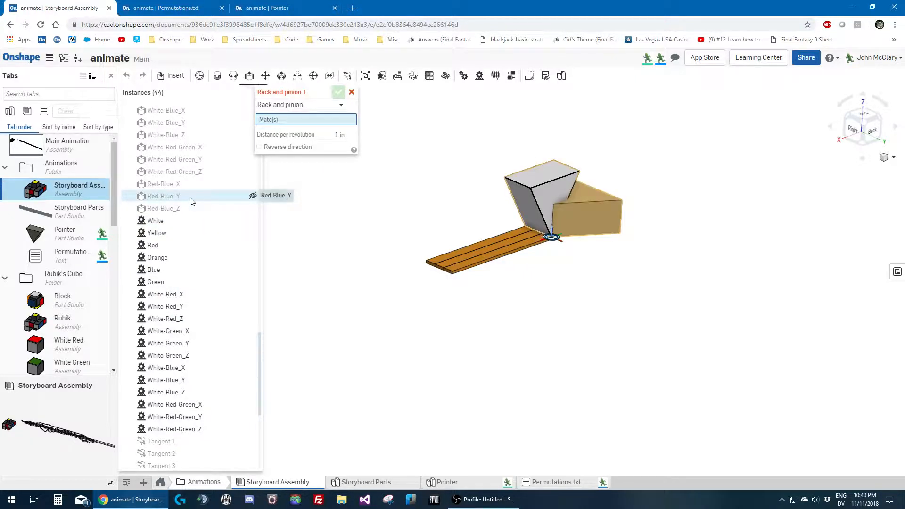
pyautogui.click(191, 199)
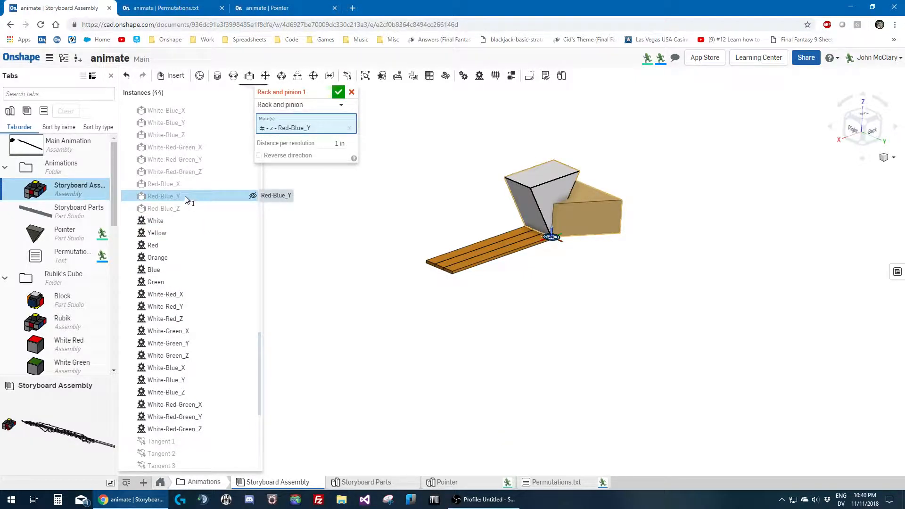
pyautogui.scroll(15, 185, 199)
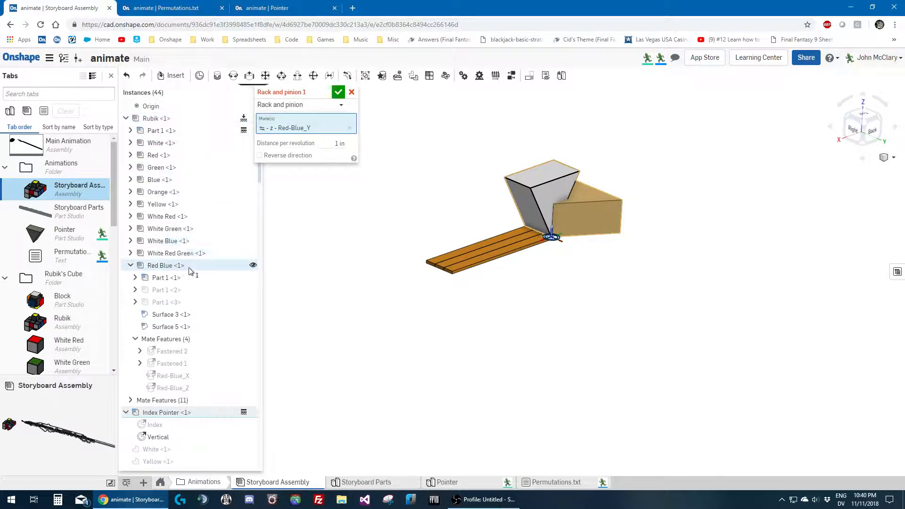
pyautogui.scroll(-3, 189, 268)
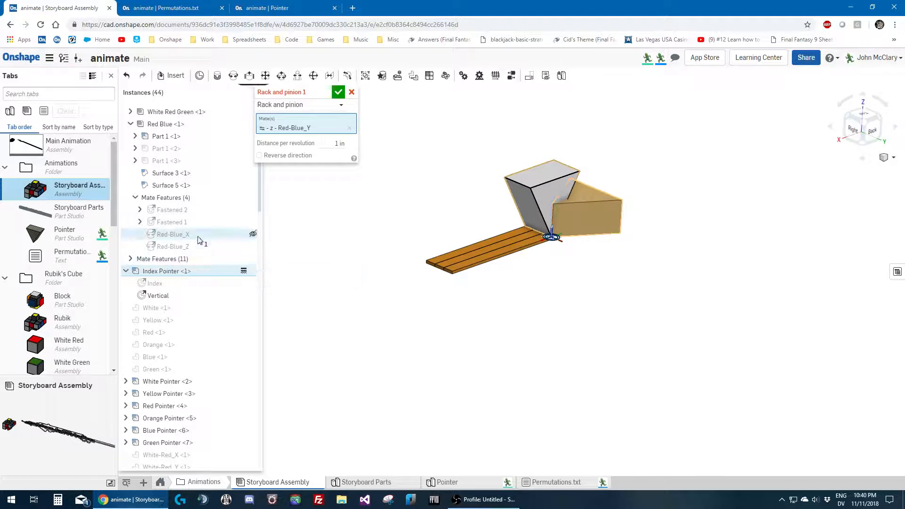
pyautogui.scroll(-2, 174, 228)
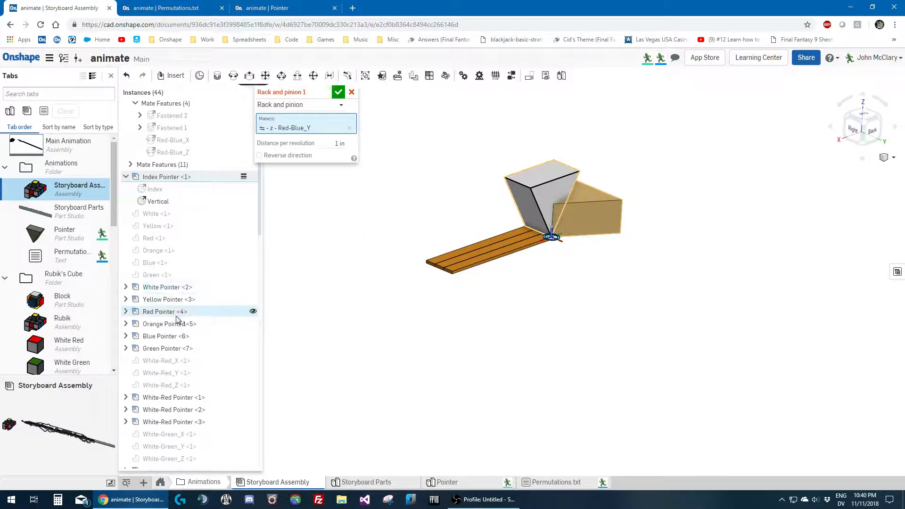
pyautogui.scroll(-4, 180, 344)
pyautogui.scroll(-3, 182, 357)
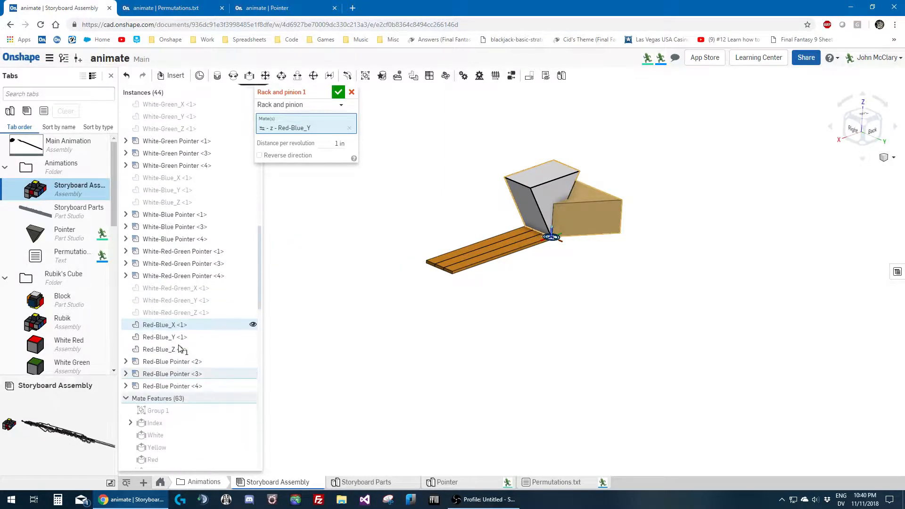
pyautogui.scroll(6, 181, 330)
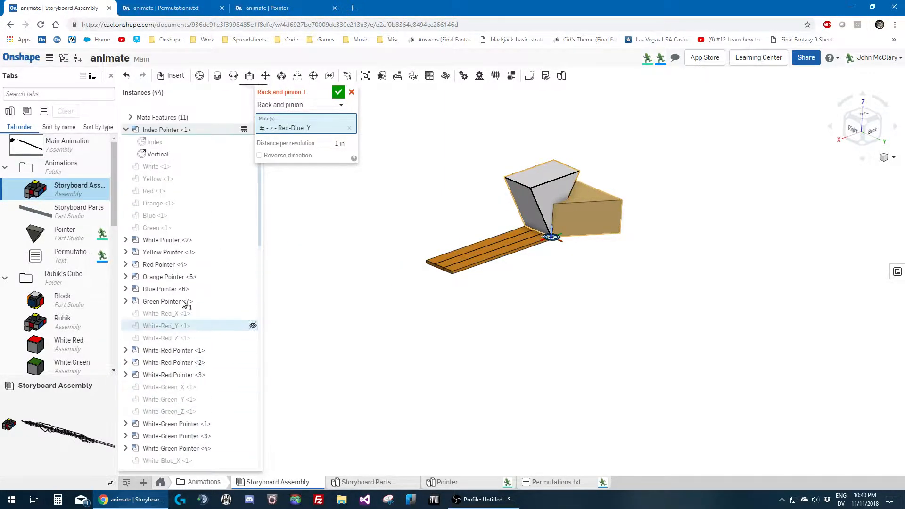
pyautogui.scroll(-1, 177, 283)
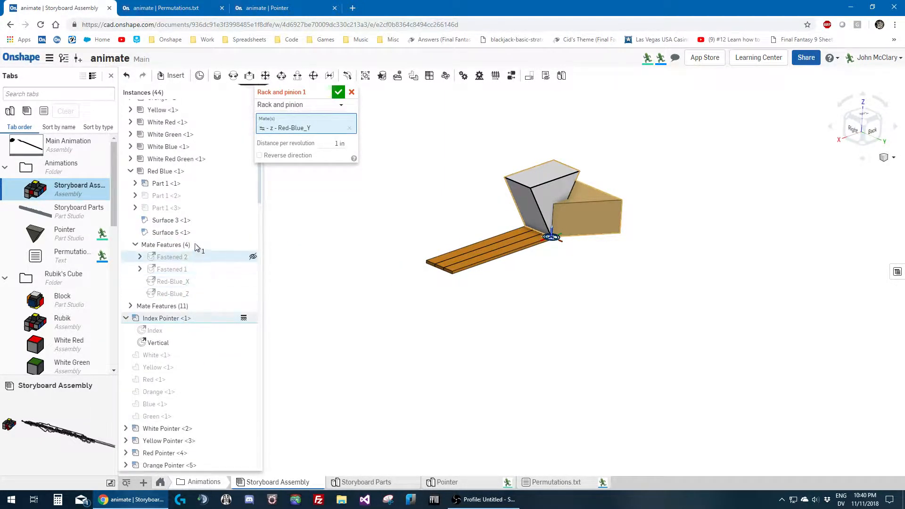
pyautogui.click(130, 171)
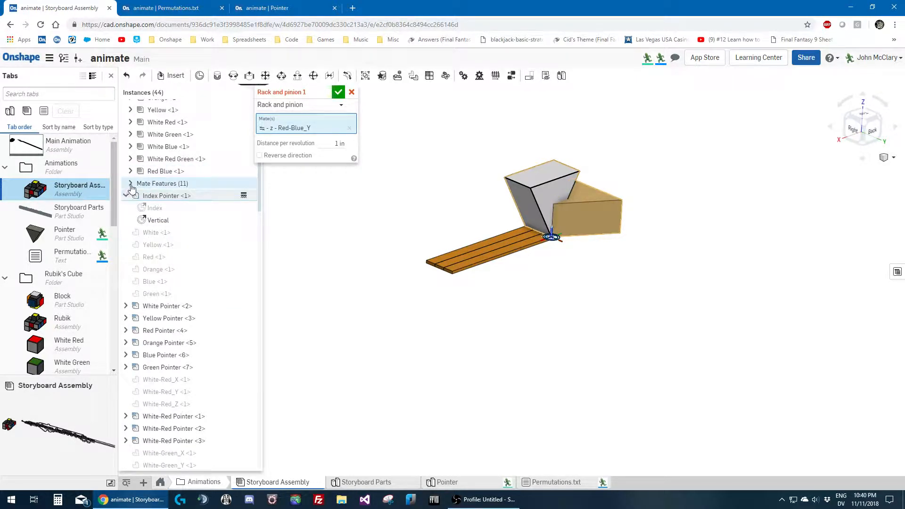
pyautogui.click(130, 184)
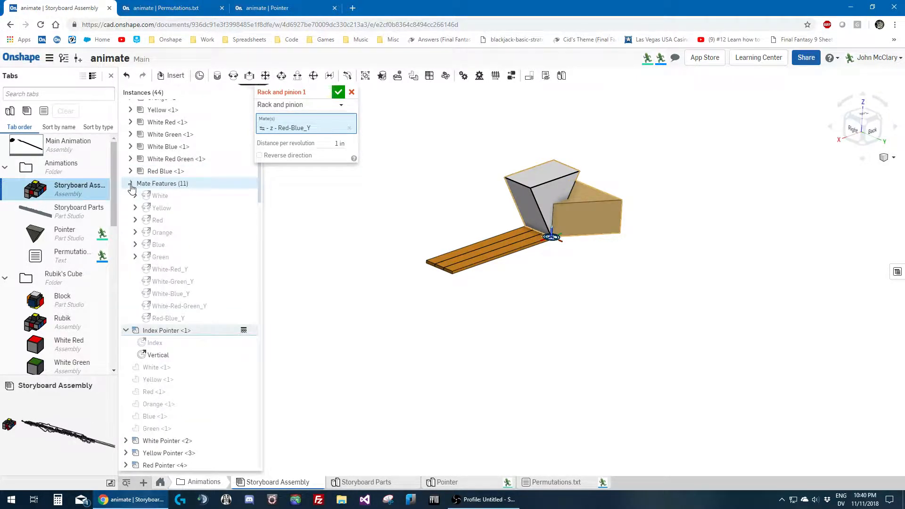
pyautogui.click(188, 321)
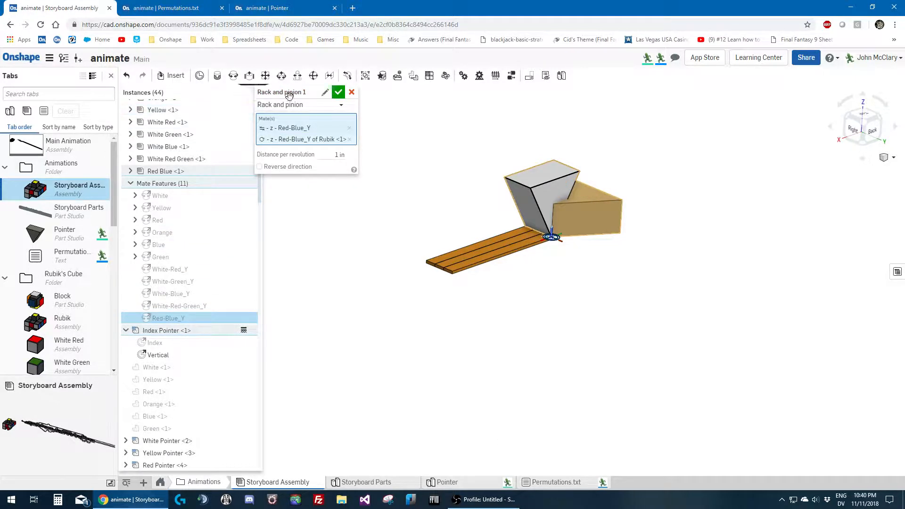
# Name the new rack and pinion mate Red-Blue_Y and accept it
pyautogui.click(324, 94)
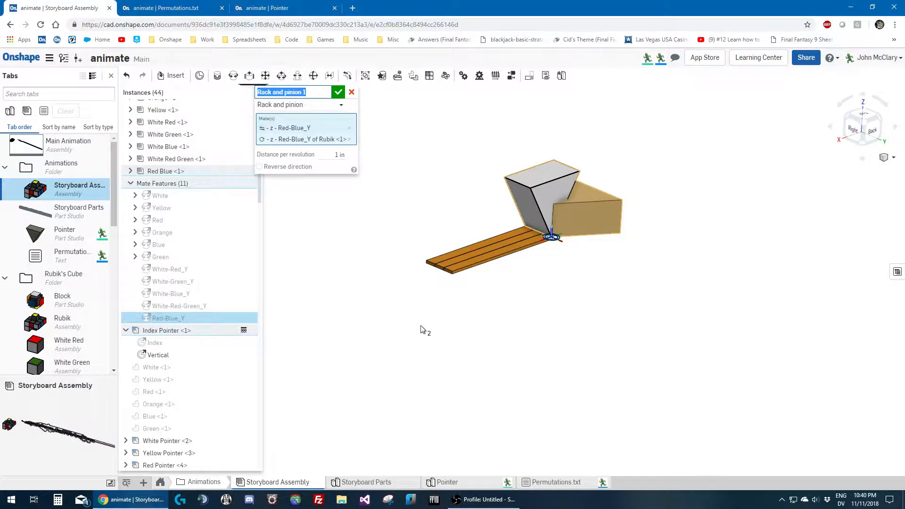
pyautogui.write('Red-Blue_Y')
pyautogui.press('Return')
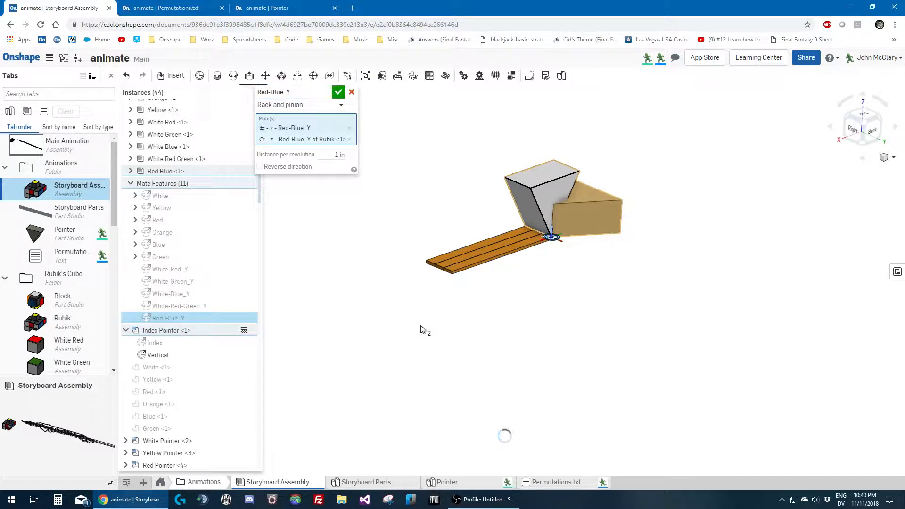
pyautogui.click(339, 92)
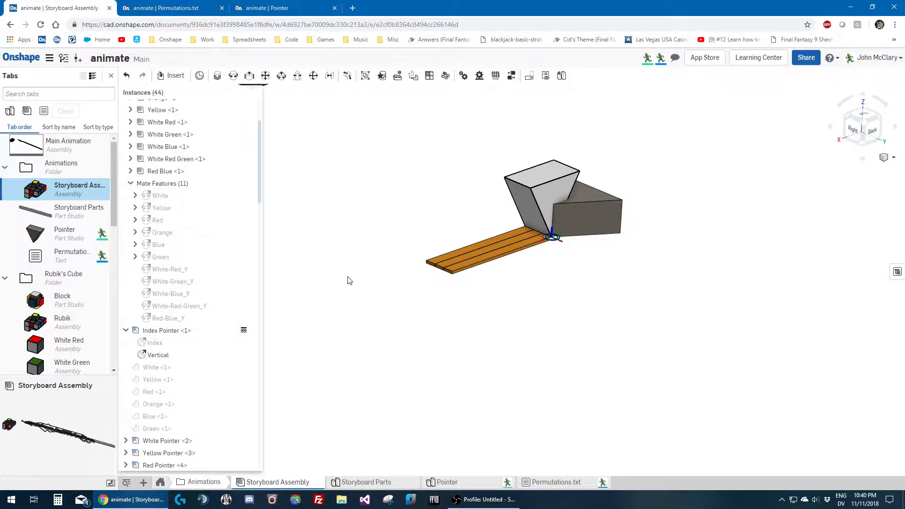
# Start another Rack and pinion mate and close the browser's Permutations.txt page
pyautogui.scroll(-3, 188, 304)
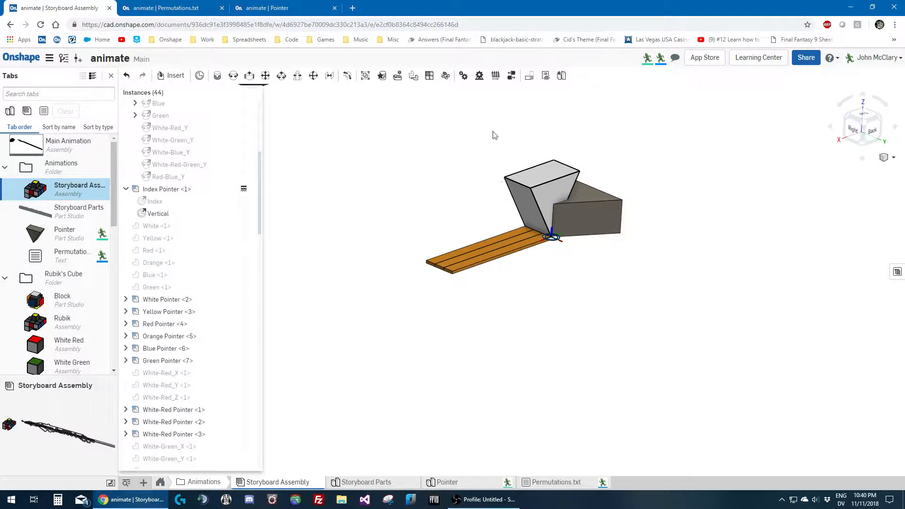
pyautogui.click(480, 76)
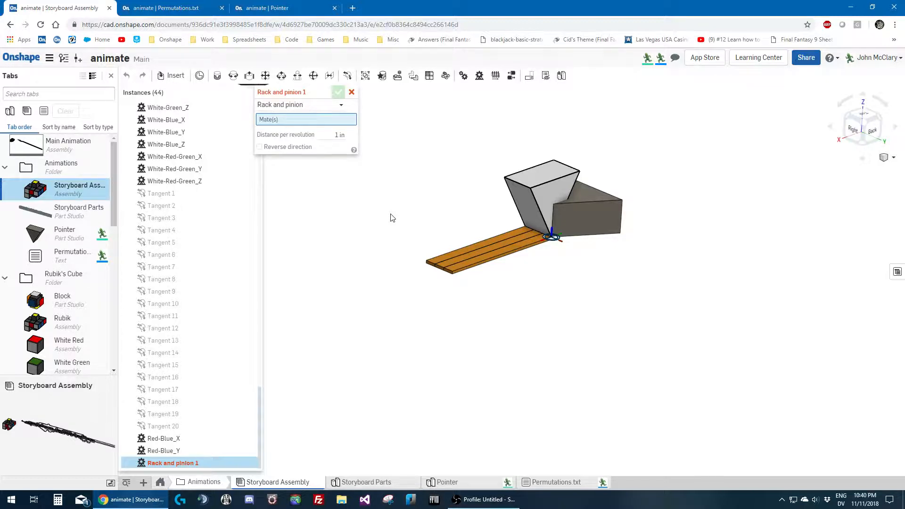
pyautogui.scroll(-2, 390, 218)
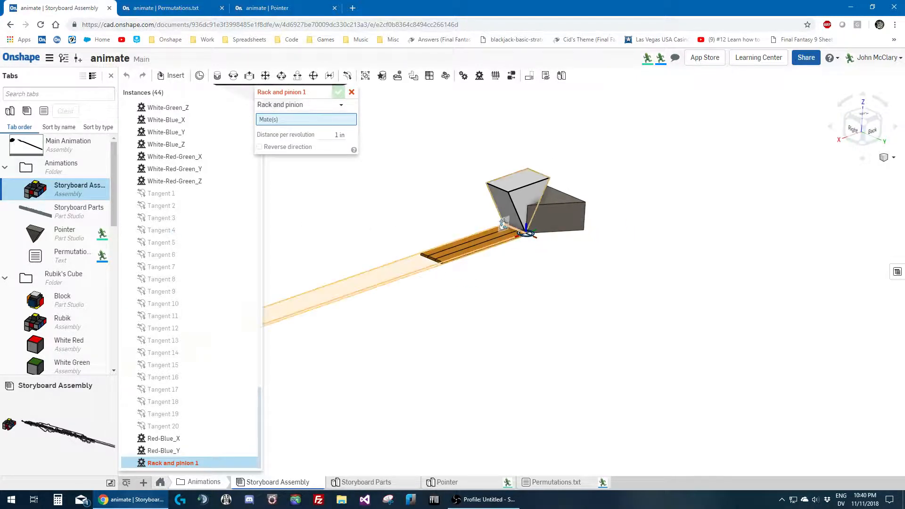
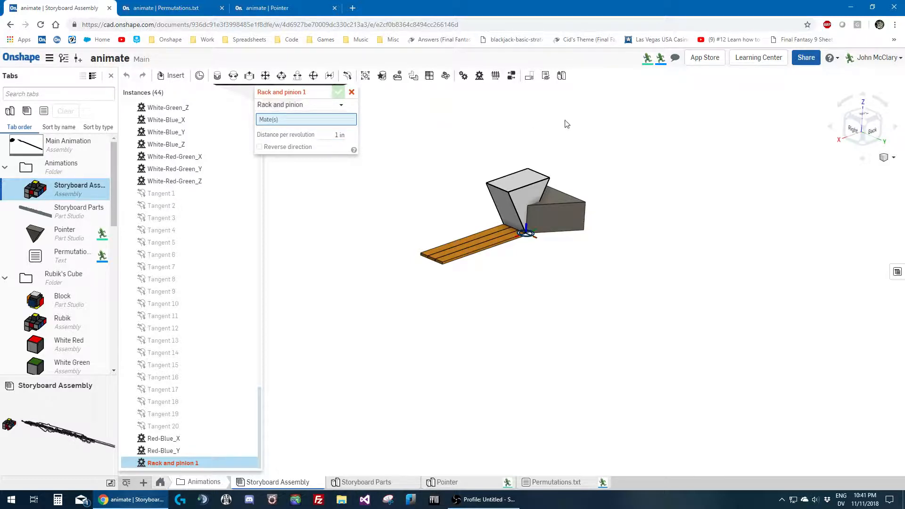
pyautogui.click(222, 8)
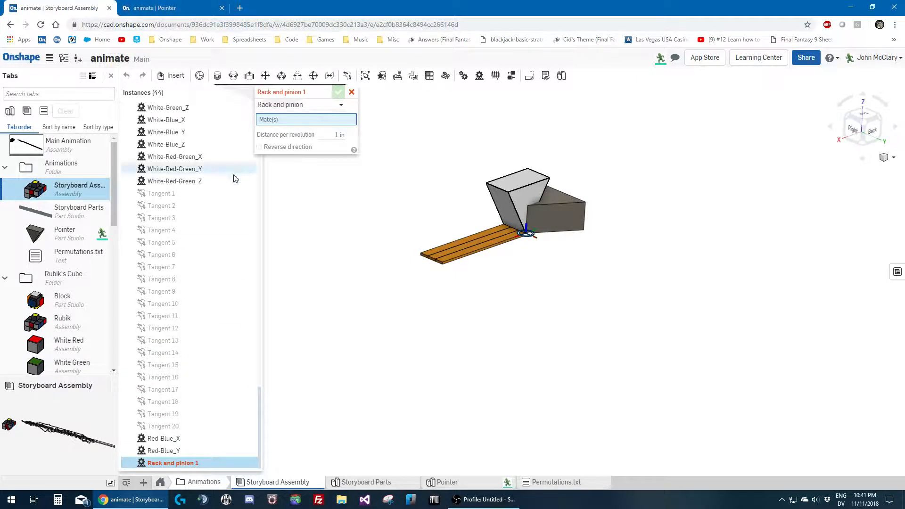
# Complete the rack and pinion mate as Red-Blue_Z, linking the Red-Blue_Z slider to the Red-Blue_Z mate of the Red Blue subassembly
pyautogui.scroll(5, 212, 189)
pyautogui.click(191, 150)
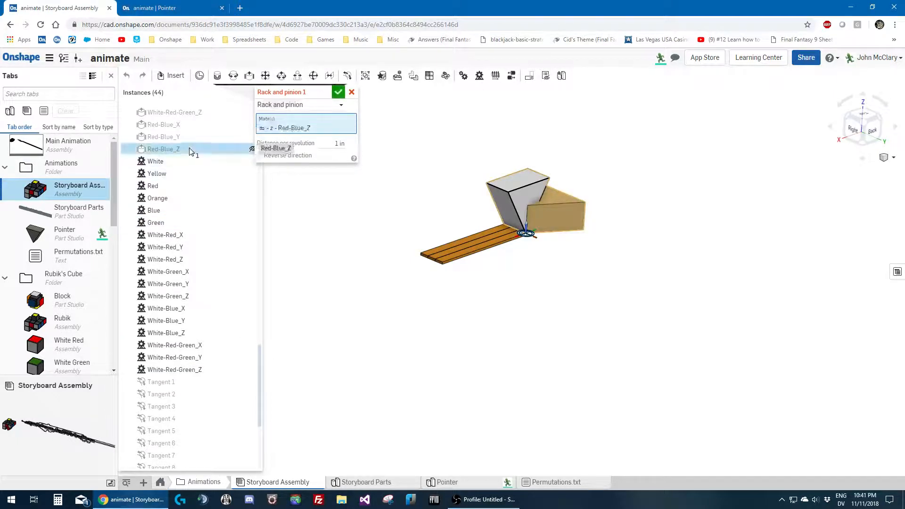
pyautogui.scroll(8, 198, 236)
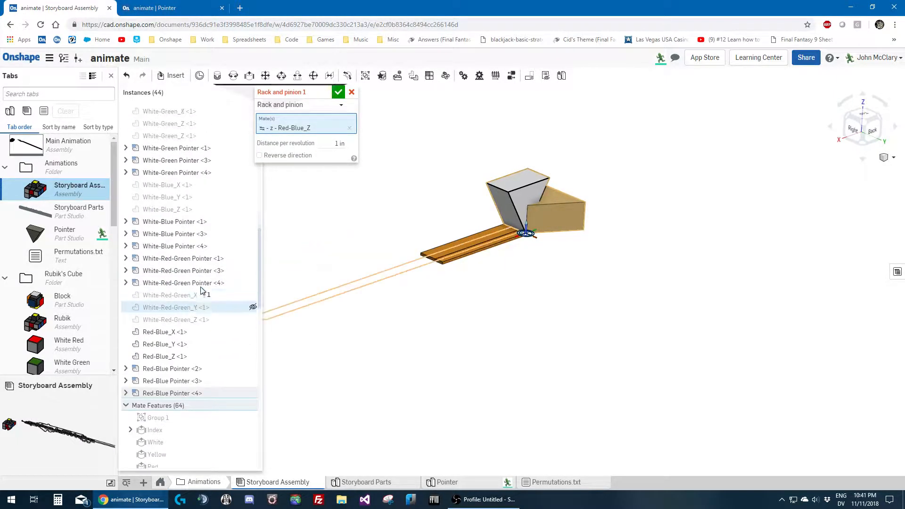
pyautogui.scroll(10, 201, 289)
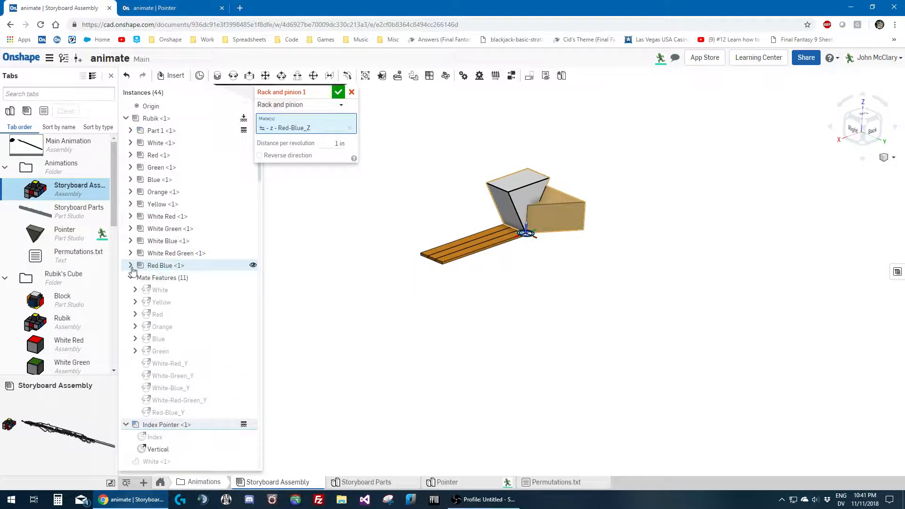
pyautogui.click(130, 265)
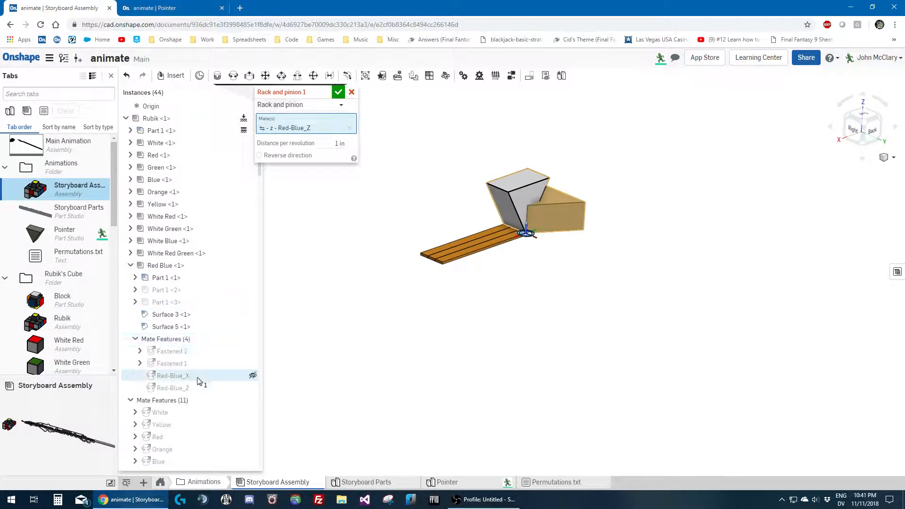
pyautogui.click(197, 389)
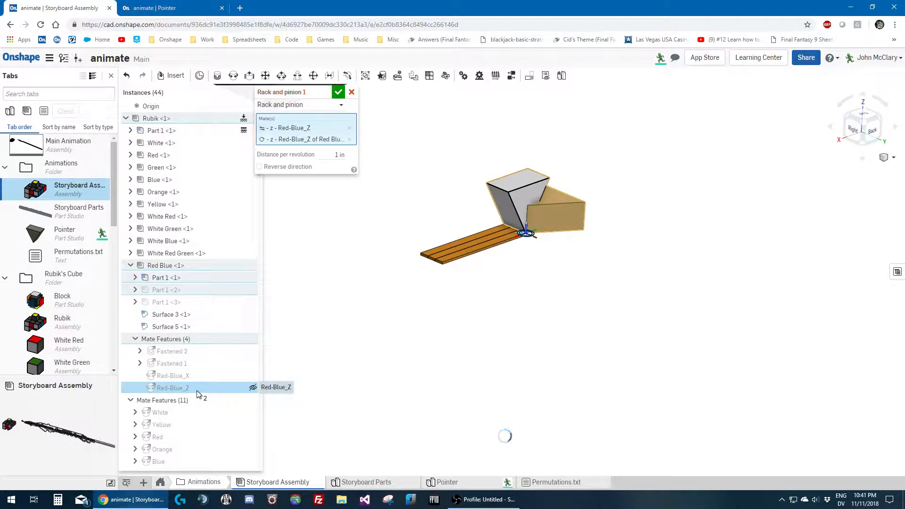
pyautogui.click(325, 92)
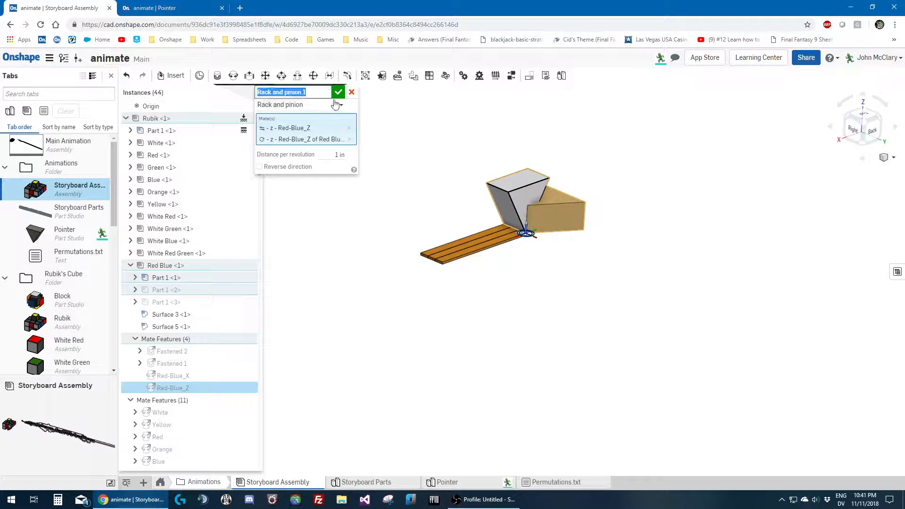
pyautogui.write('Red-Blue_Z')
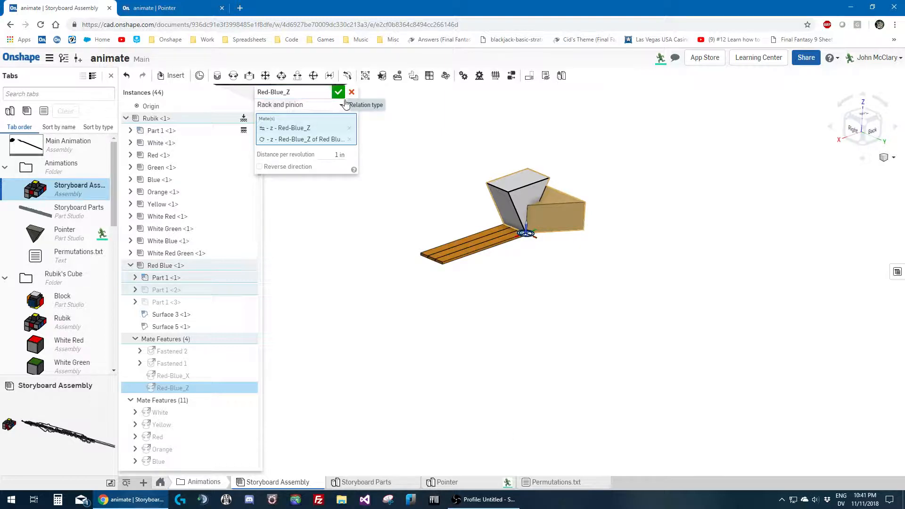
pyautogui.click(337, 92)
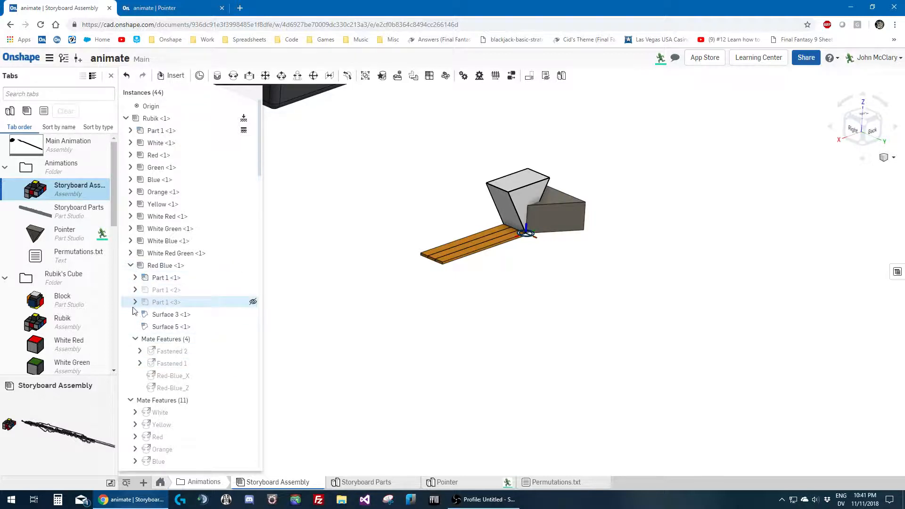
# Move the Red-Blue_X, Red-Blue_Y and Red-Blue_Z rack and pinion mates directly below the White-Red-Green_Z rack and pinion mate
pyautogui.click(131, 266)
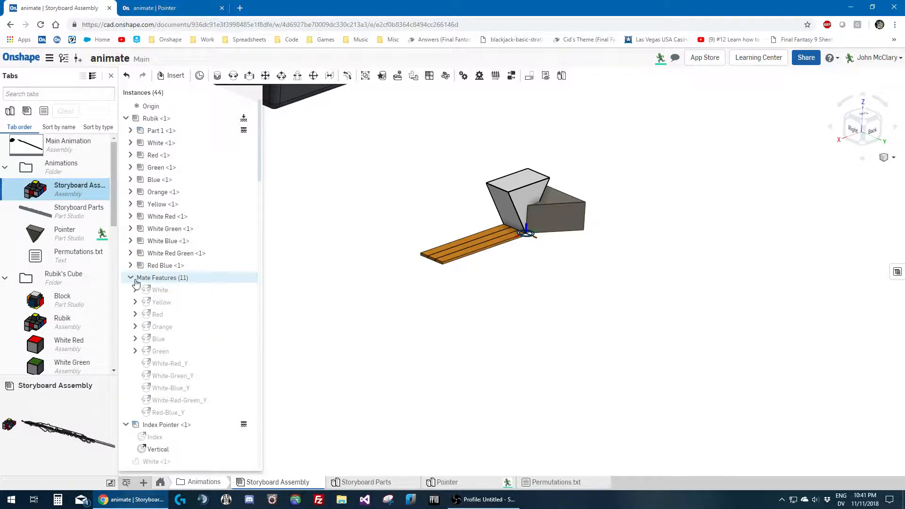
pyautogui.click(132, 278)
pyautogui.scroll(-5, 145, 284)
pyautogui.scroll(-10, 146, 295)
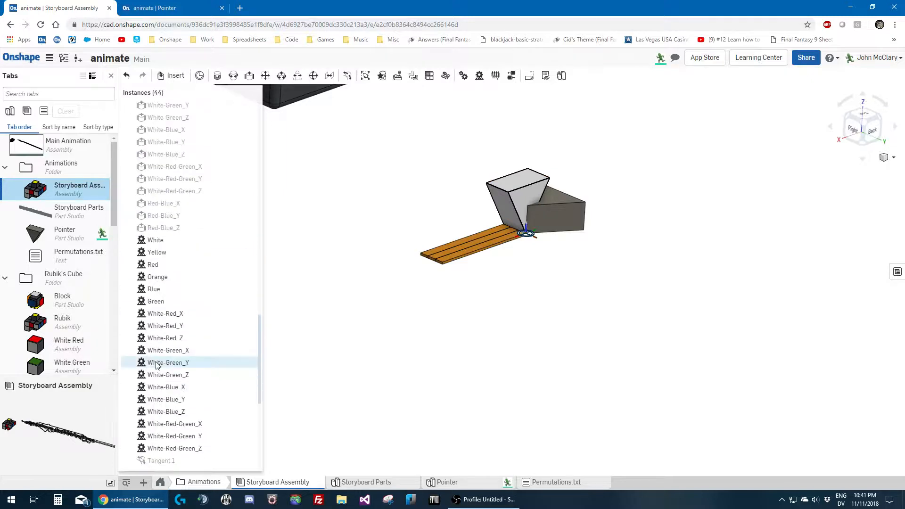
pyautogui.click(177, 443)
pyautogui.moveTo(185, 460); pyautogui.dragTo(258, 225)
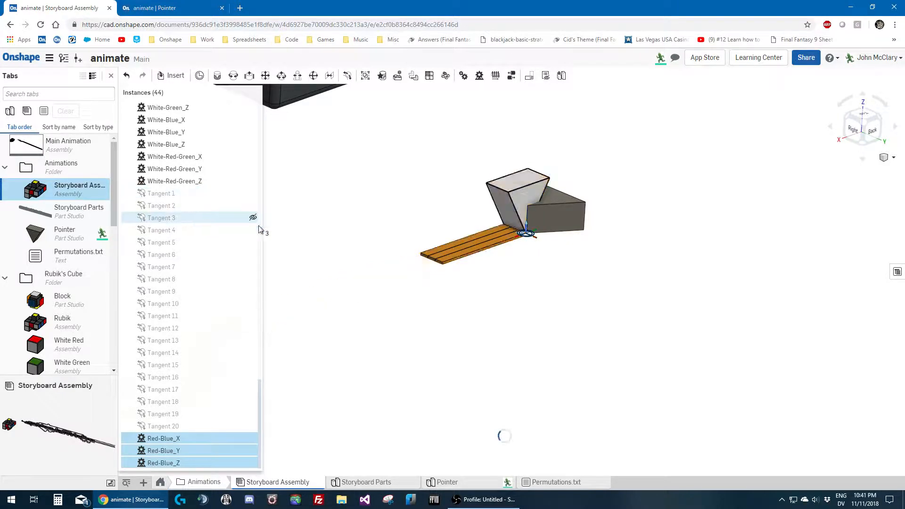
pyautogui.click(320, 210)
pyautogui.scroll(2, 231, 282)
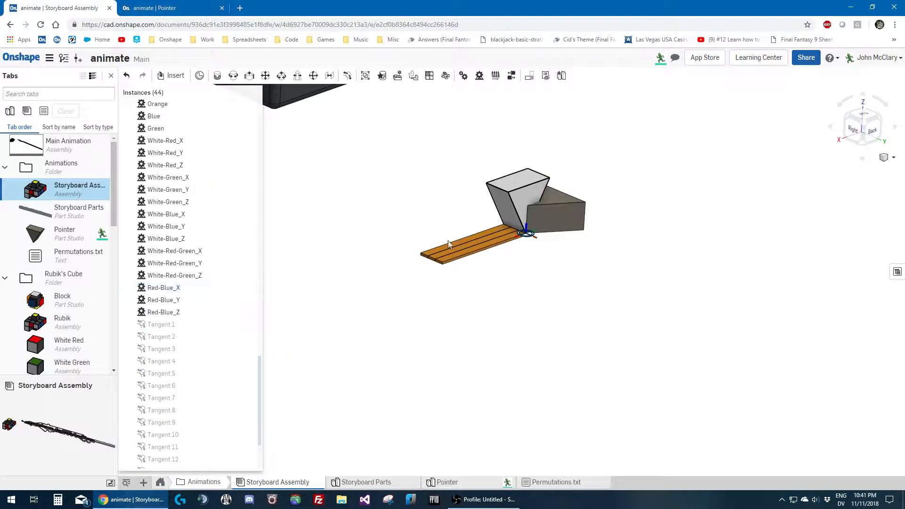
pyautogui.scroll(-2, 628, 332)
pyautogui.scroll(3, 550, 237)
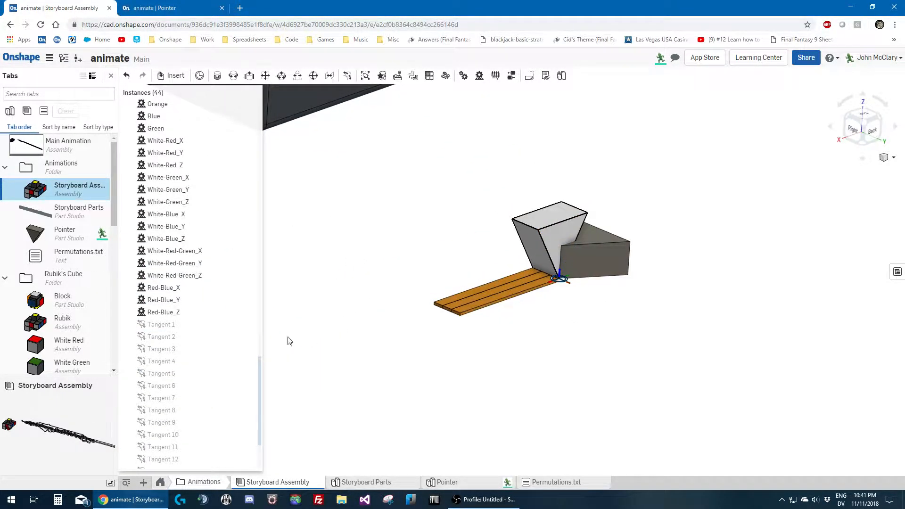
# Examine the Index Pointer and the Red-Blue path strips in relation to the Rubik's cube blocks
pyautogui.scroll(1, 288, 338)
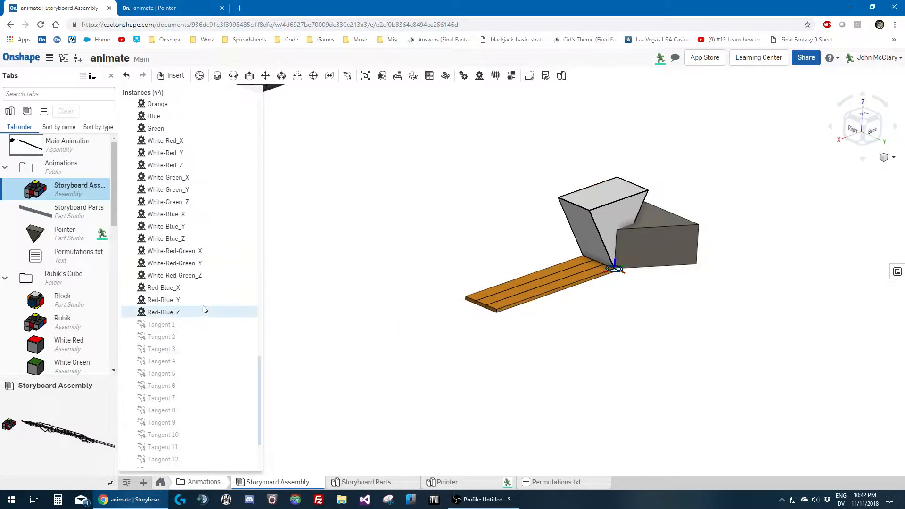
pyautogui.scroll(-3, 436, 230)
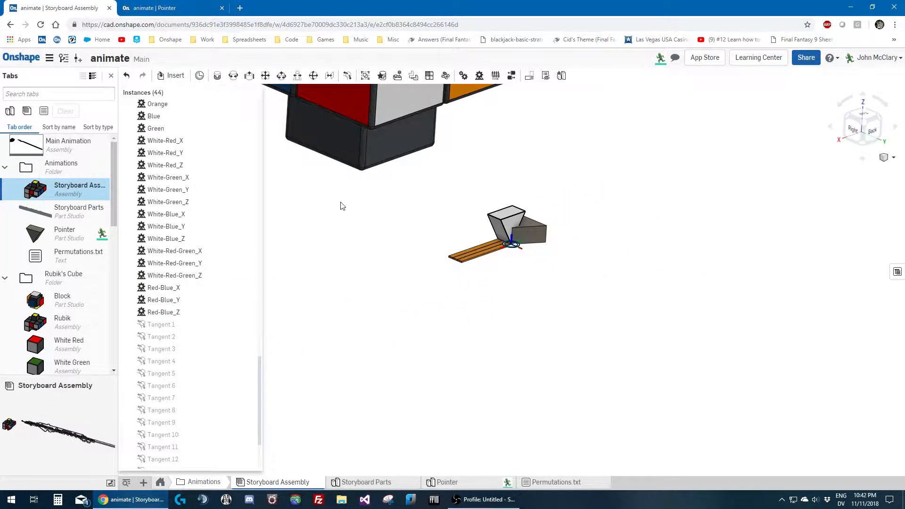
pyautogui.scroll(-3, 453, 235)
pyautogui.scroll(3, 448, 153)
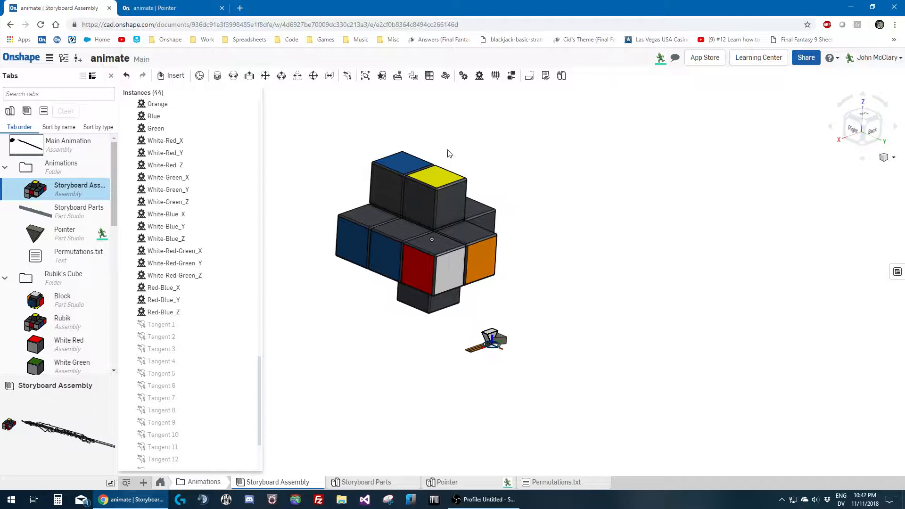
pyautogui.rightClick(528, 203)
pyautogui.scroll(5, 516, 317)
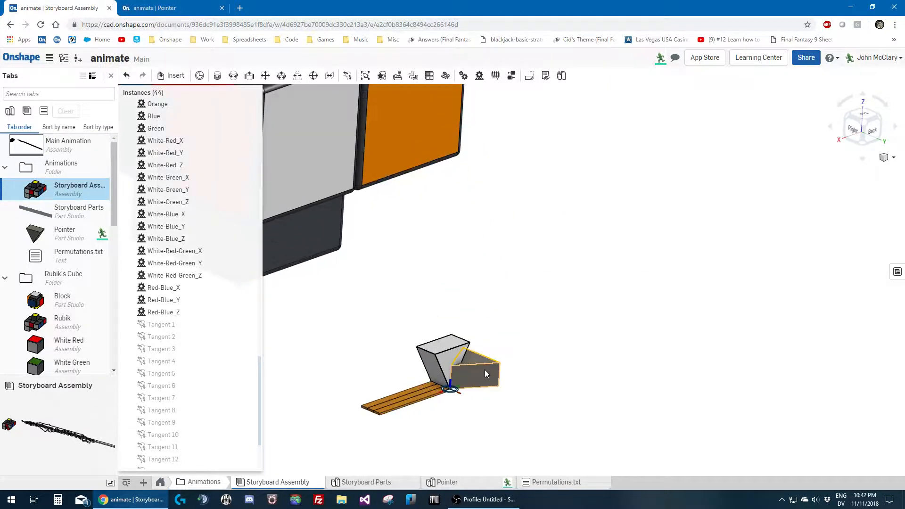
pyautogui.click(465, 370)
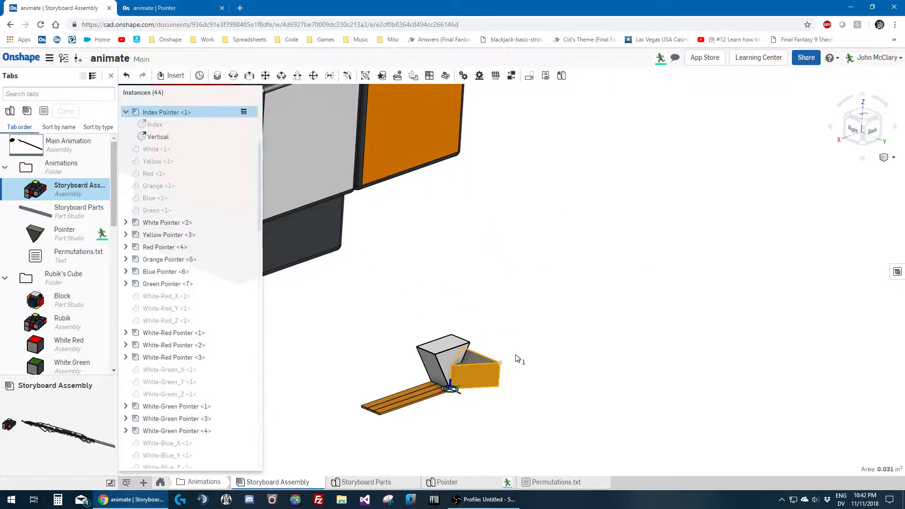
pyautogui.scroll(-3, 495, 365)
pyautogui.scroll(5, 528, 366)
pyautogui.scroll(5, 529, 365)
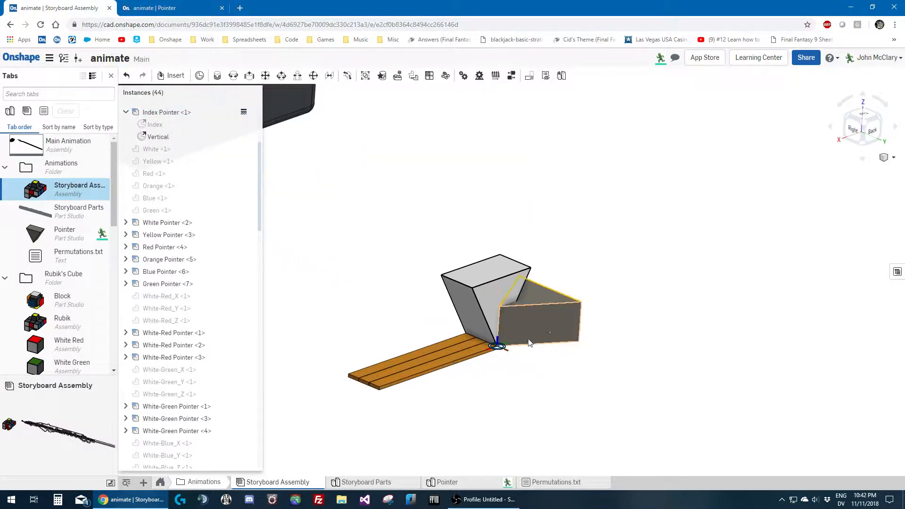
pyautogui.click(527, 325)
pyautogui.scroll(-2, 555, 379)
pyautogui.scroll(-3, 549, 365)
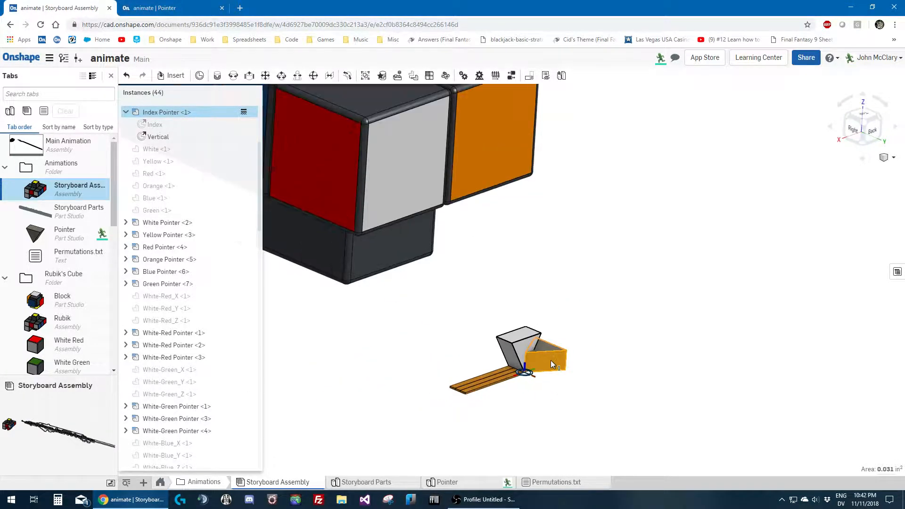
pyautogui.scroll(4, 499, 375)
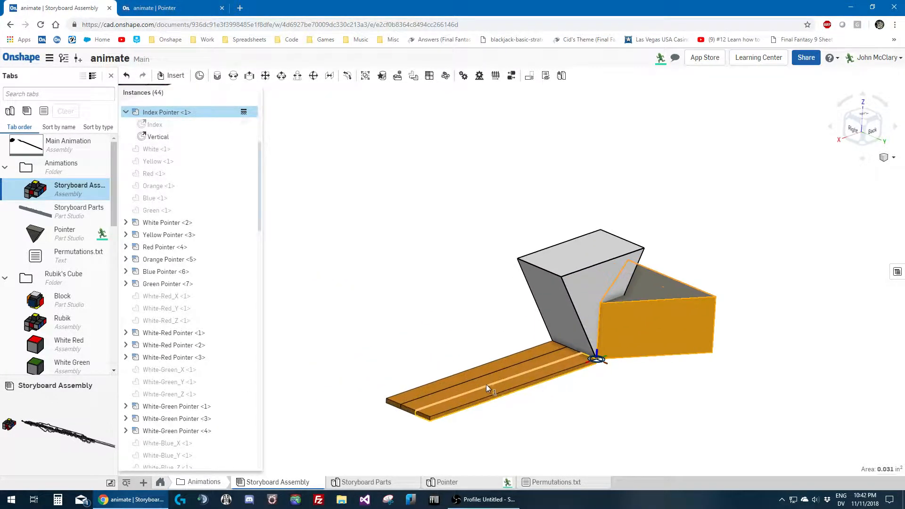
pyautogui.scroll(-3, 528, 351)
pyautogui.scroll(-4, 505, 366)
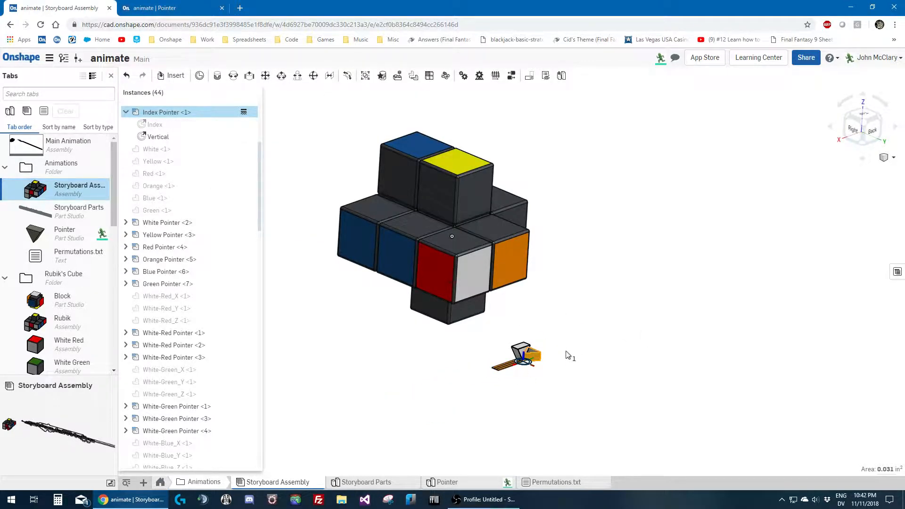
pyautogui.scroll(-7, 567, 346)
pyautogui.scroll(4, 517, 428)
pyautogui.scroll(-2, 362, 357)
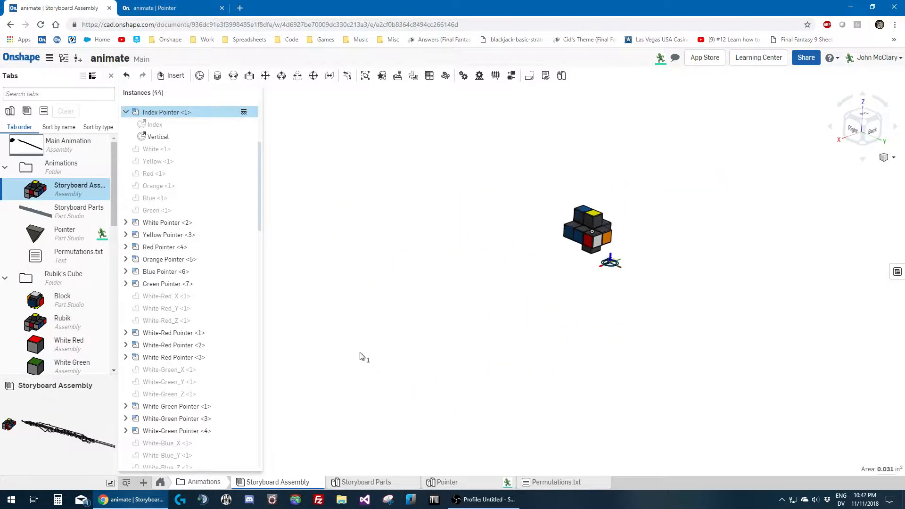
pyautogui.scroll(3, 362, 356)
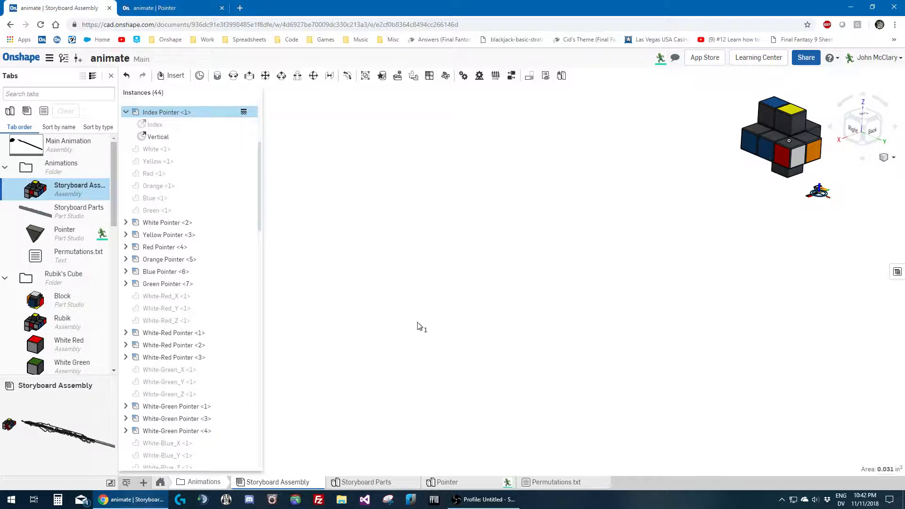
pyautogui.scroll(-2, 459, 336)
pyautogui.scroll(6, 613, 311)
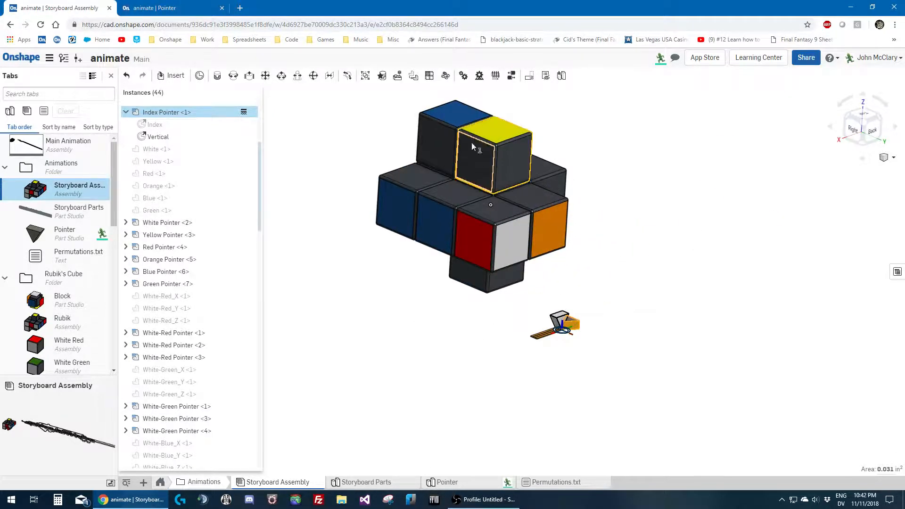
pyautogui.scroll(6, 589, 410)
# Slide the Red-Blue_Y strip about 1.09 in along its length, past the stacked pointers
pyautogui.click(546, 398)
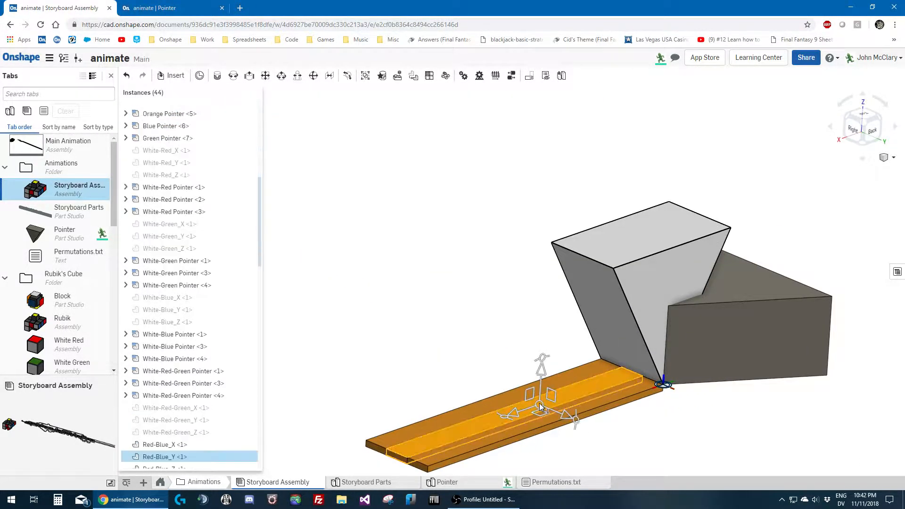
pyautogui.scroll(-5, 511, 290)
pyautogui.scroll(-3, 511, 291)
pyautogui.scroll(4, 482, 272)
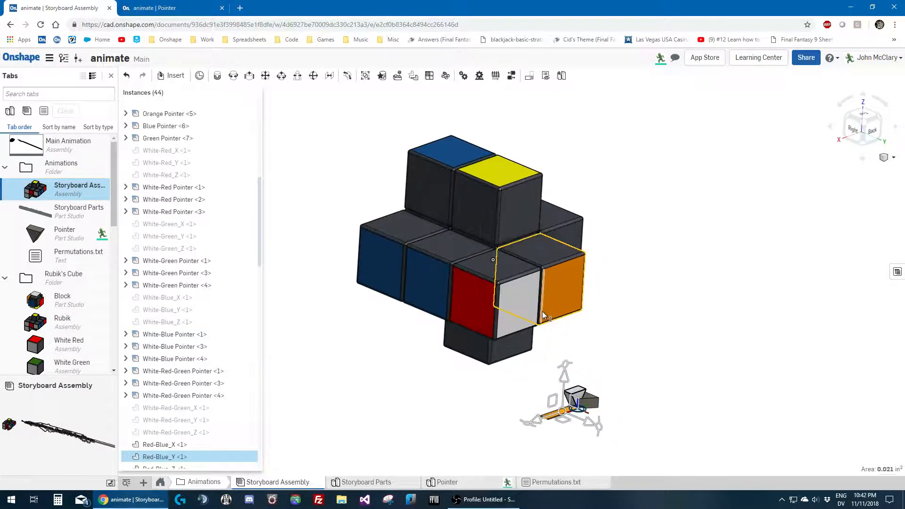
pyautogui.moveTo(535, 421); pyautogui.dragTo(597, 391)
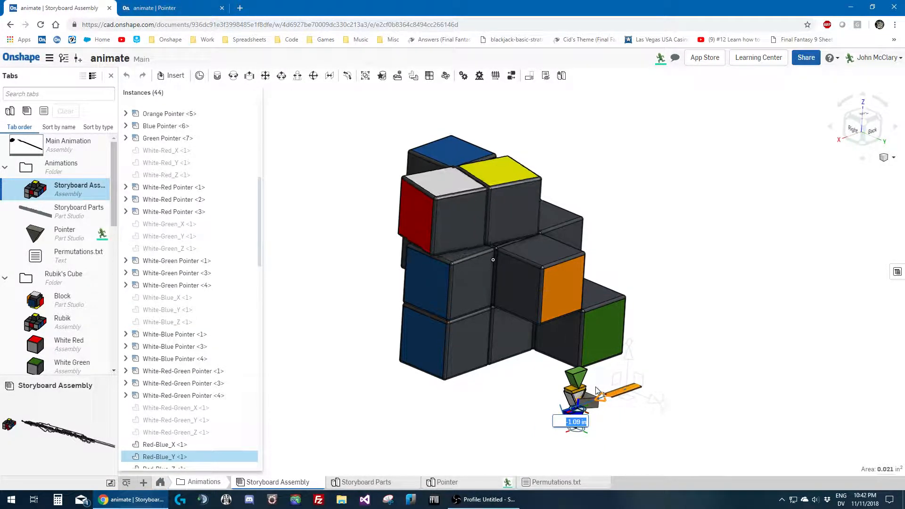
pyautogui.click(618, 102)
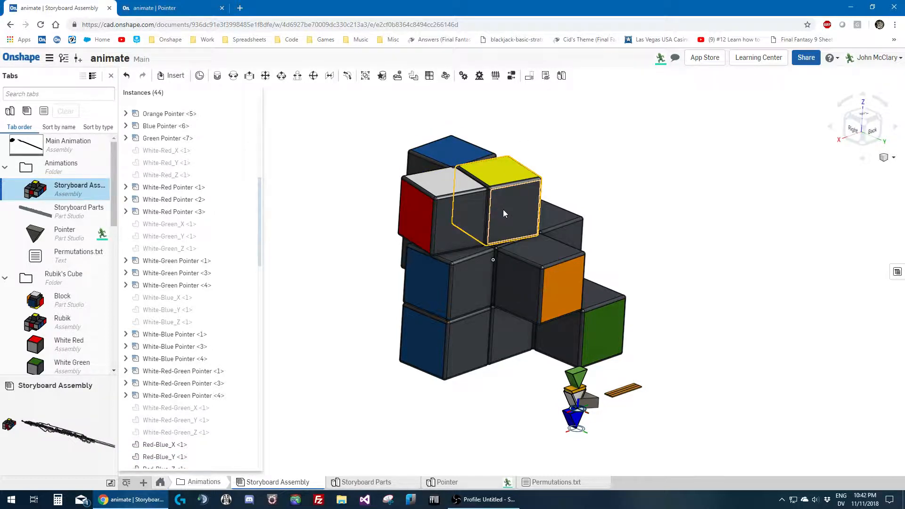
# In the document's second browser tab, open the Storyboard Parts studio and show the Yellow sketch
pyautogui.click(158, 7)
pyautogui.click(66, 189)
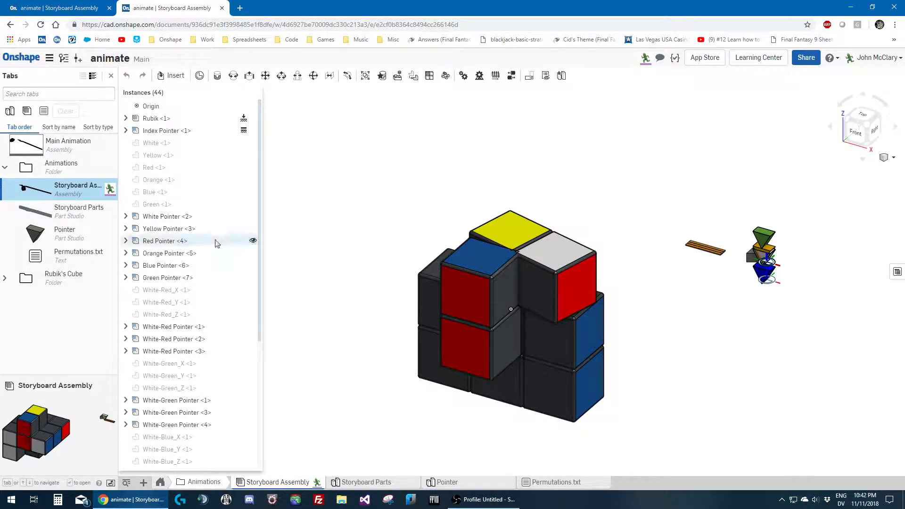
pyautogui.click(86, 216)
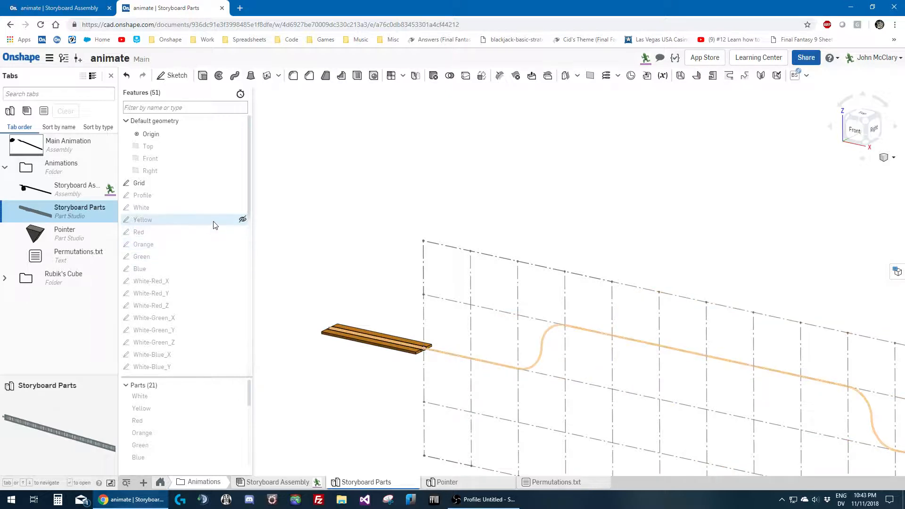
pyautogui.click(243, 220)
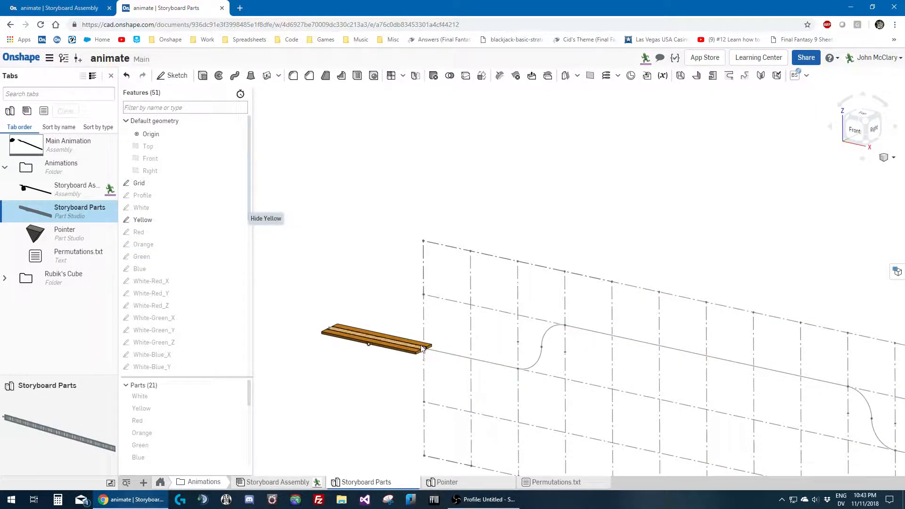
# Back in the Storyboard Assembly browser tab, suppress the Tangent 18, Tangent 19 and Tangent 20 mates
pyautogui.click(88, 8)
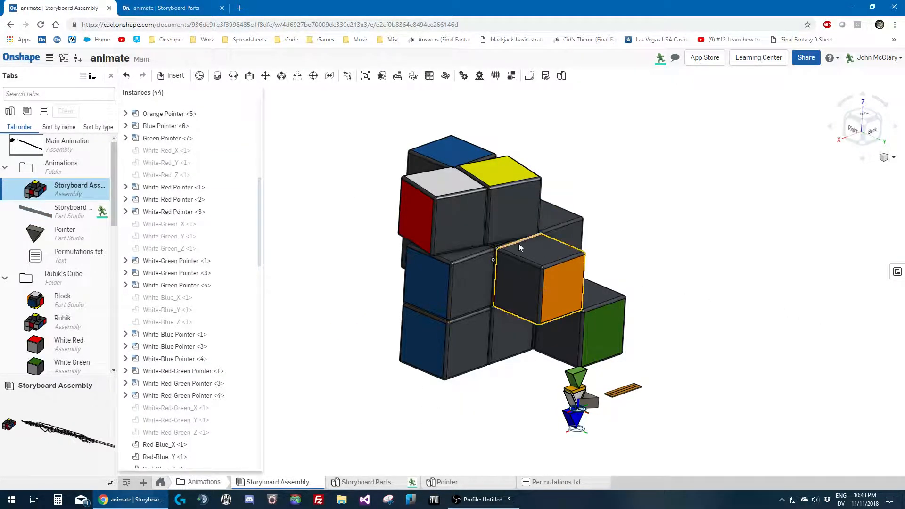
pyautogui.moveTo(626, 205); pyautogui.dragTo(786, 255, button='right')
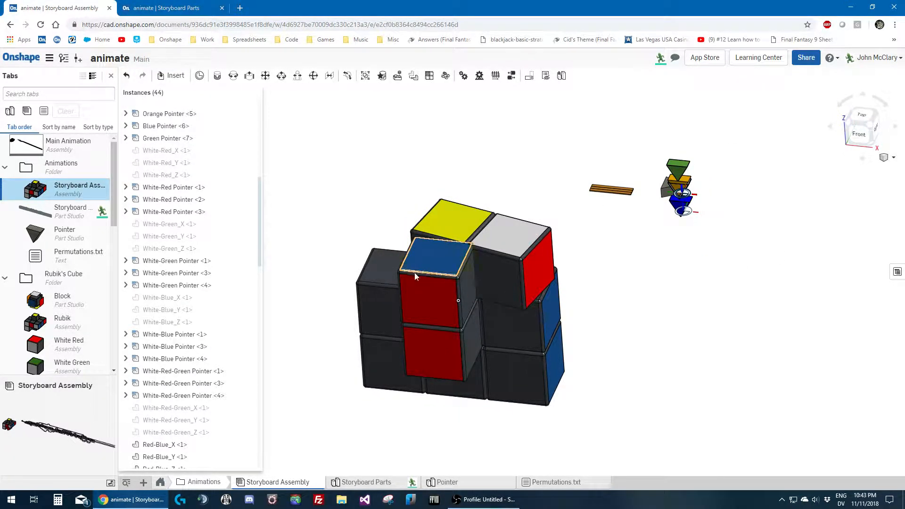
pyautogui.moveTo(414, 273); pyautogui.dragTo(475, 285, button='right')
pyautogui.click(387, 297)
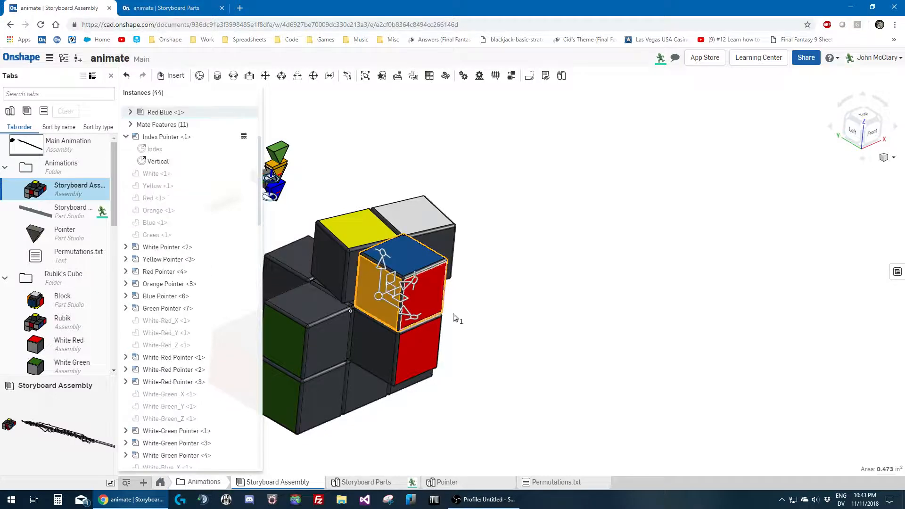
pyautogui.scroll(3, 634, 309)
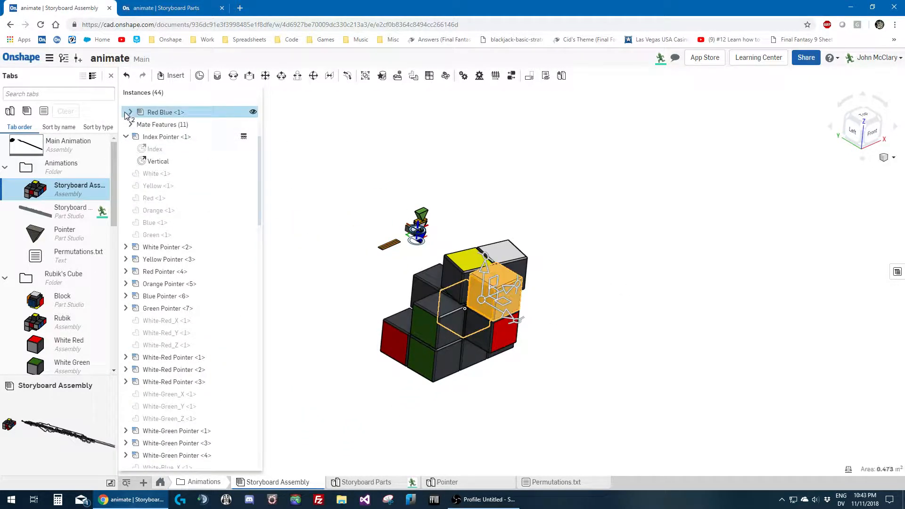
pyautogui.scroll(-15, 177, 386)
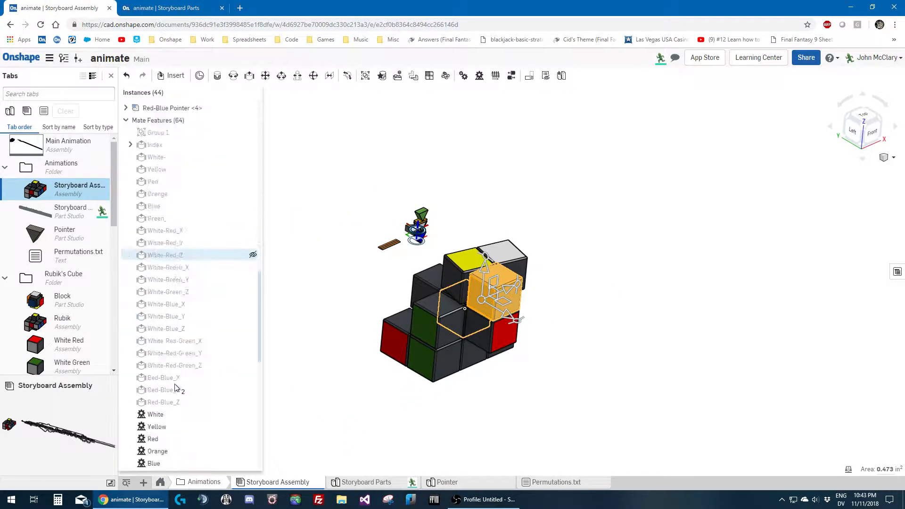
pyautogui.scroll(-3, 176, 396)
pyautogui.click(314, 426)
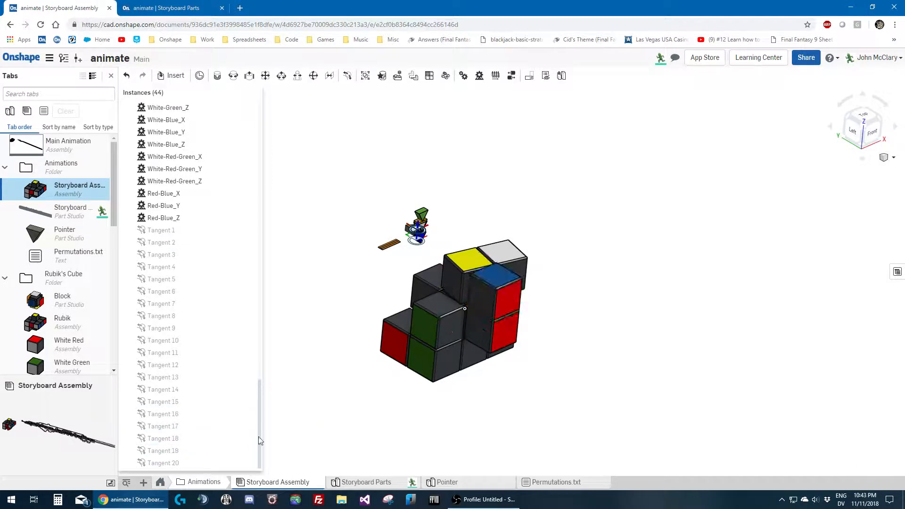
pyautogui.click(195, 461)
pyautogui.keyDown('shift'); pyautogui.click(174, 440); pyautogui.keyUp('shift')
pyautogui.rightClick(174, 442)
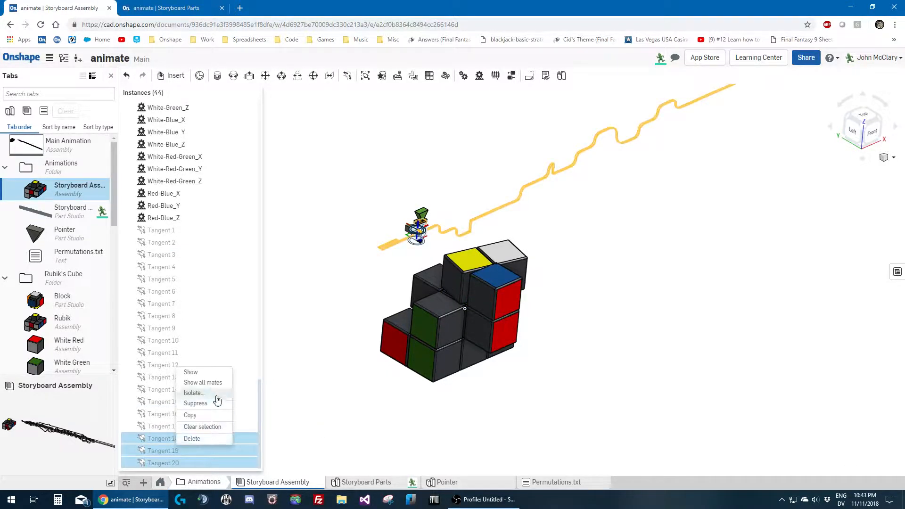
pyautogui.click(300, 404)
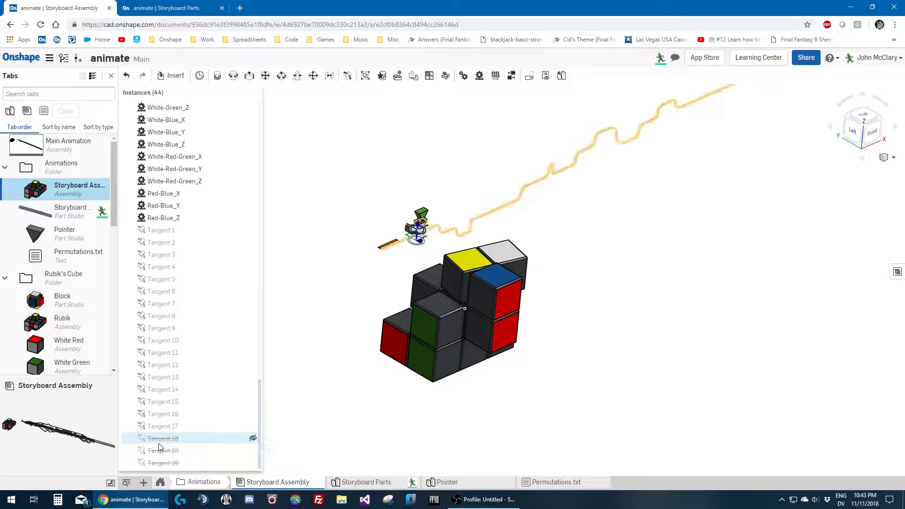
# Select the whole cluster of stacked pointers and move the freed ones vertically upward by about 1.25 in
pyautogui.click(159, 441)
pyautogui.scroll(5, 472, 251)
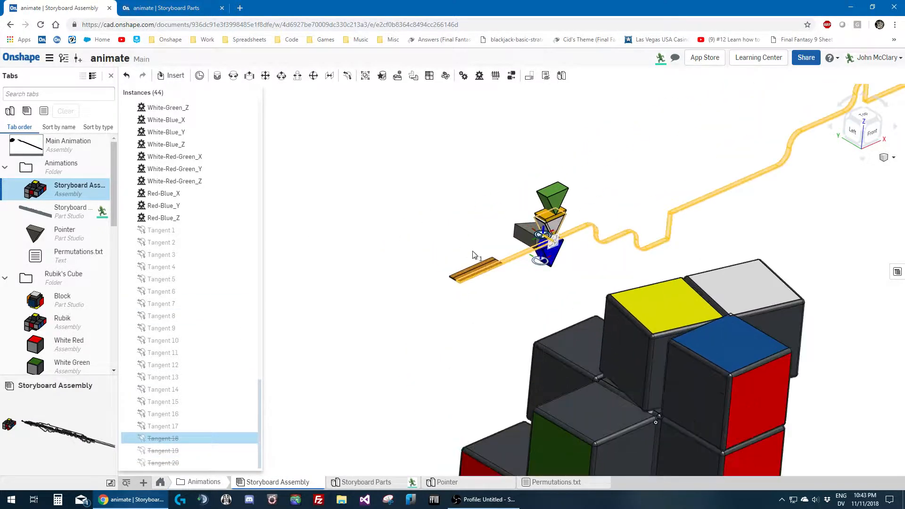
pyautogui.scroll(2, 536, 268)
pyautogui.click(465, 253)
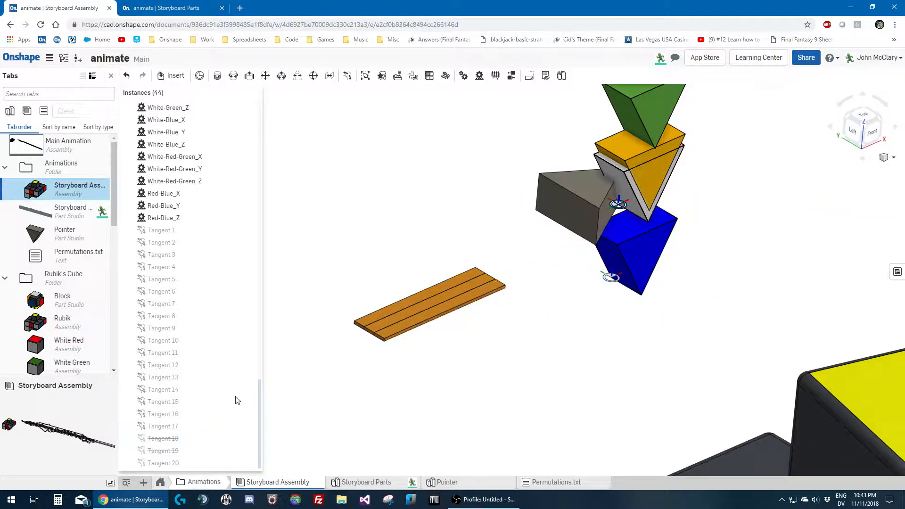
pyautogui.scroll(-4, 485, 350)
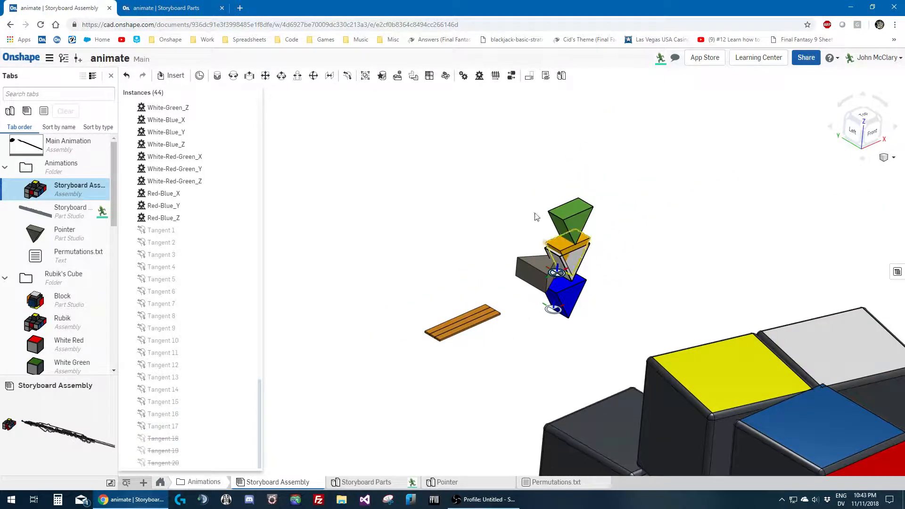
pyautogui.moveTo(489, 153); pyautogui.dragTo(594, 332)
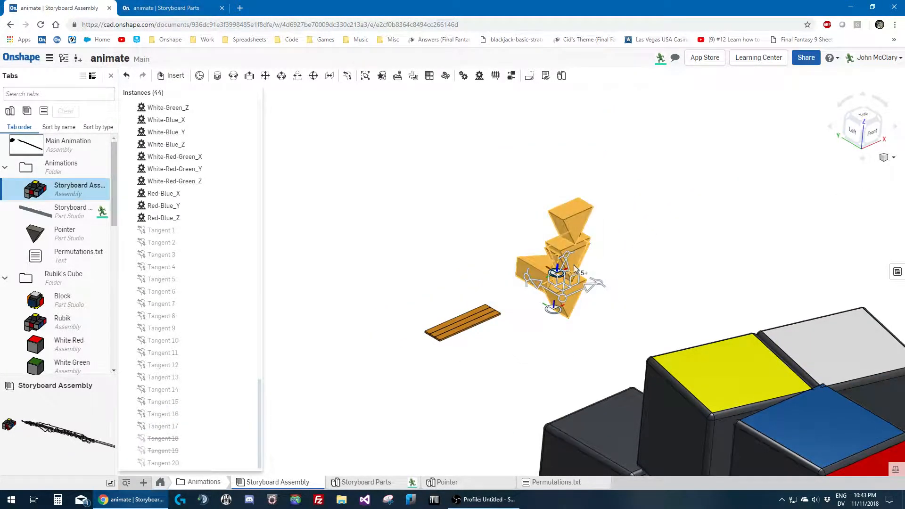
pyautogui.moveTo(562, 267); pyautogui.dragTo(556, 108)
pyautogui.scroll(-3, 564, 101)
pyautogui.scroll(-2, 560, 110)
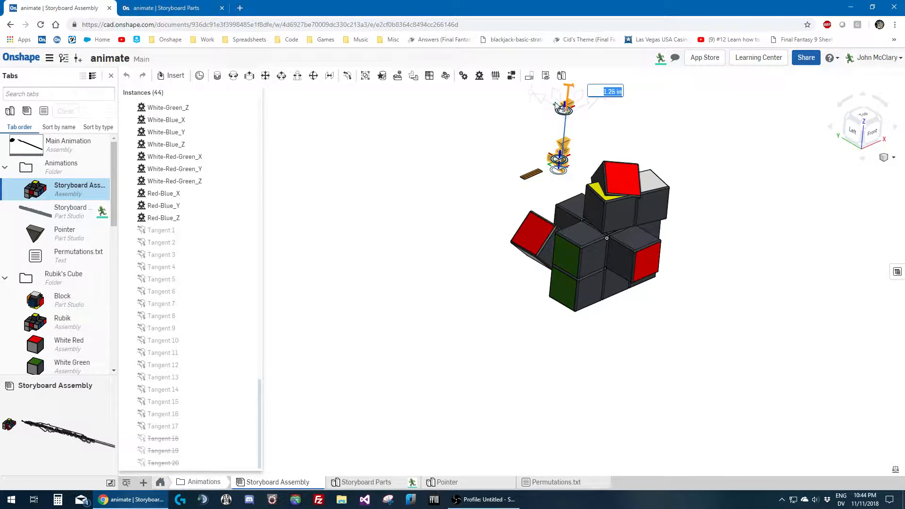
pyautogui.click(485, 137)
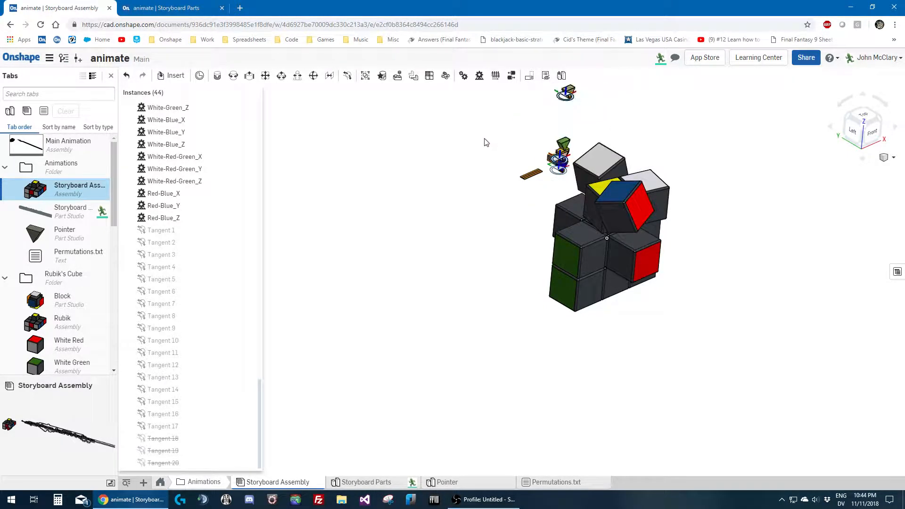
# Pull one of the overlapping Red-Blue pointers down out of the raised stack to separate them
pyautogui.scroll(-3, 459, 172)
pyautogui.scroll(3, 505, 118)
pyautogui.scroll(7, 523, 146)
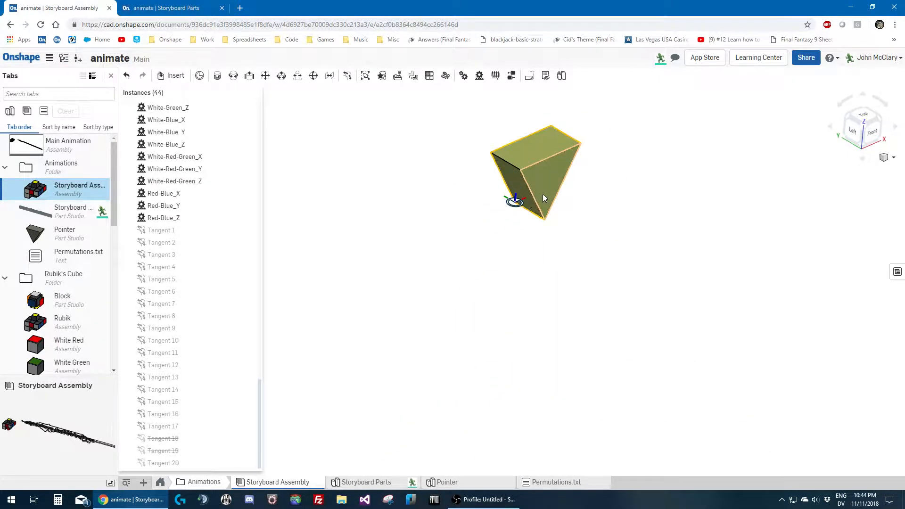
pyautogui.moveTo(543, 153); pyautogui.dragTo(538, 199)
pyautogui.click(574, 228)
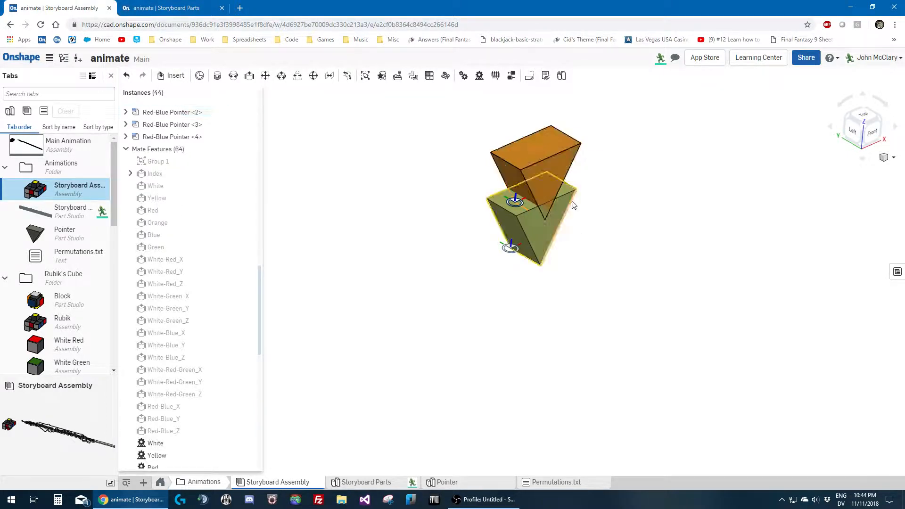
# Check the two raised pointers against the instance list to identify which instance each one is
pyautogui.click(544, 233)
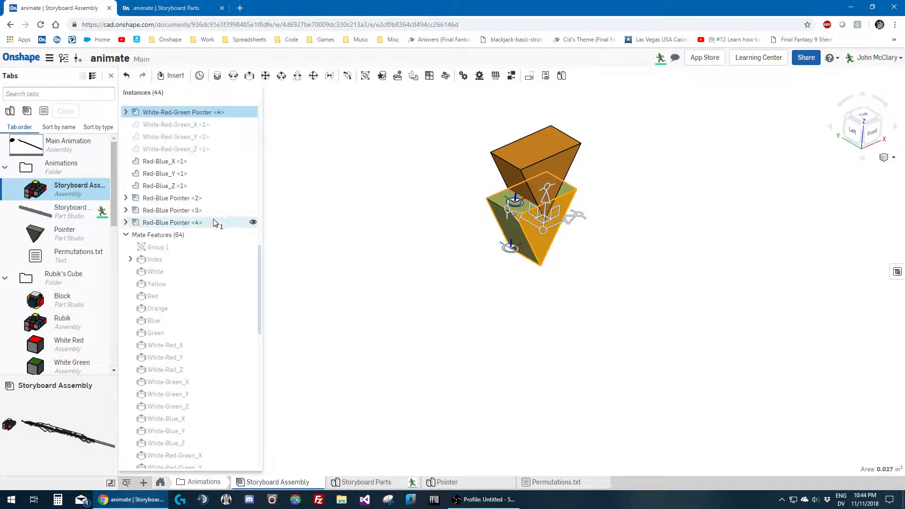
pyautogui.scroll(-15, 172, 259)
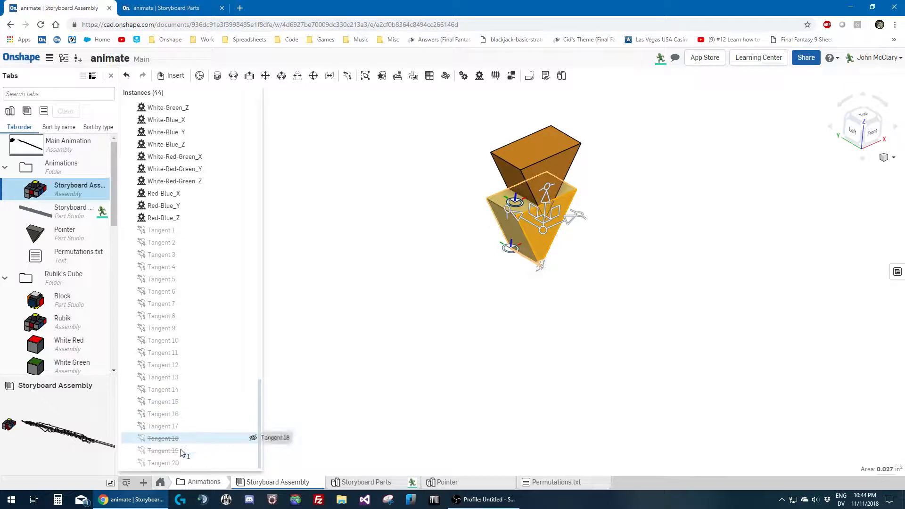
pyautogui.click(451, 292)
pyautogui.scroll(3, 530, 160)
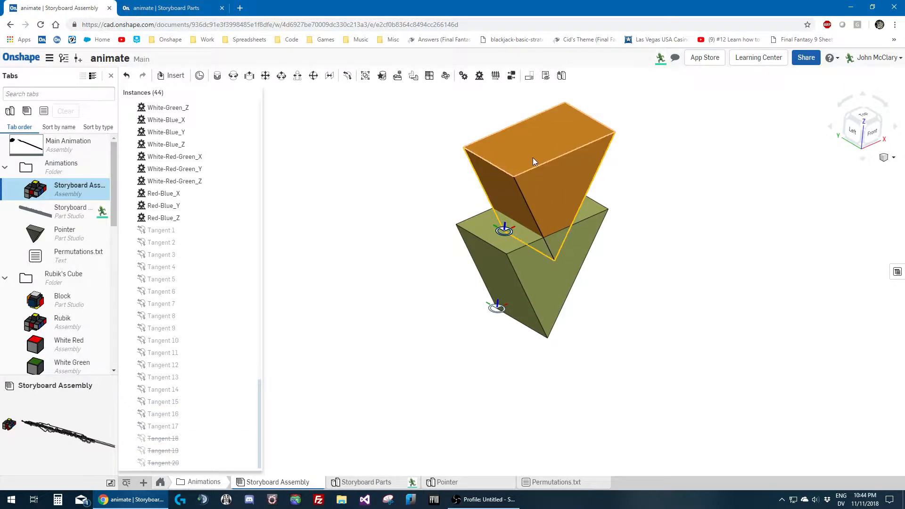
pyautogui.click(521, 130)
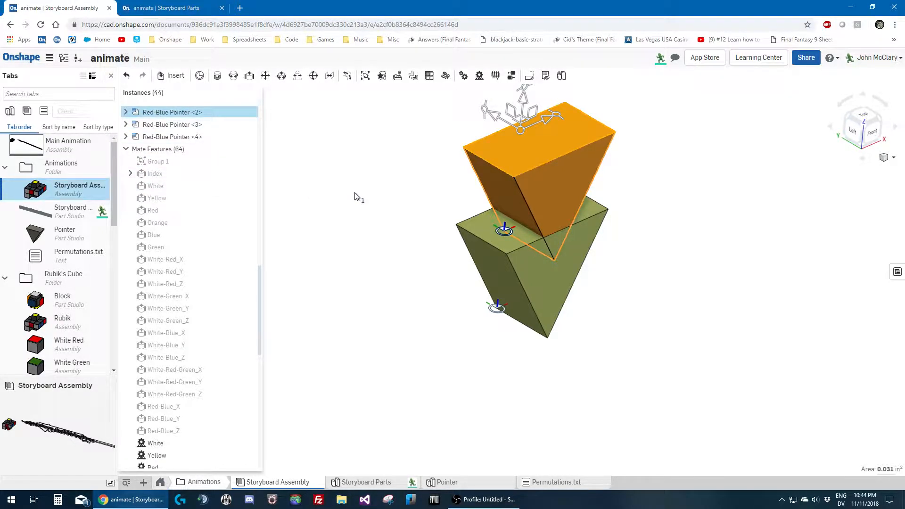
pyautogui.click(497, 265)
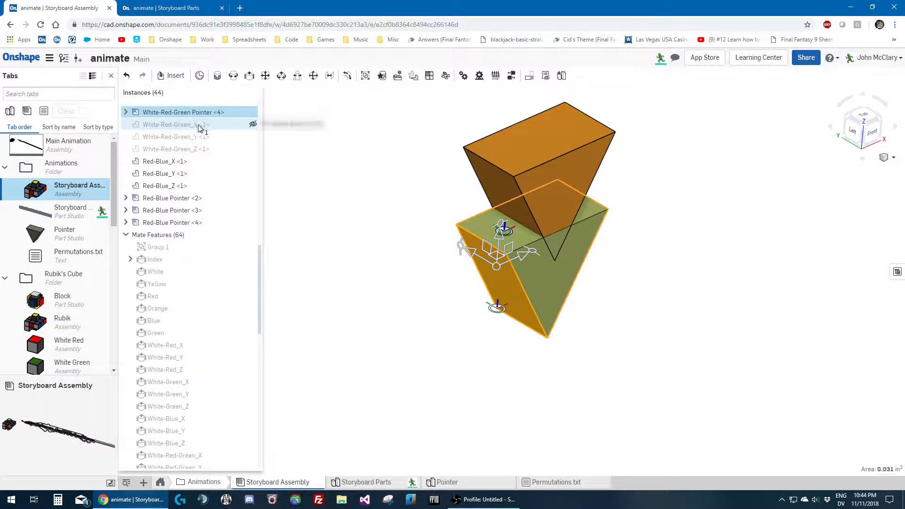
pyautogui.scroll(3, 202, 188)
pyautogui.scroll(-1, 215, 269)
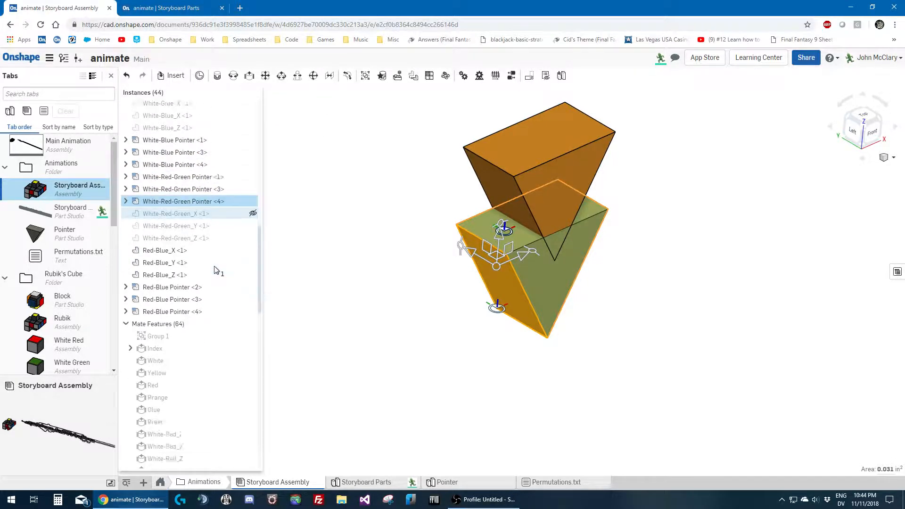
pyautogui.scroll(-10, 208, 278)
# Unsuppress the Tangent 18 mate so the green White-Red-Green pointer is constrained again
pyautogui.click(431, 414)
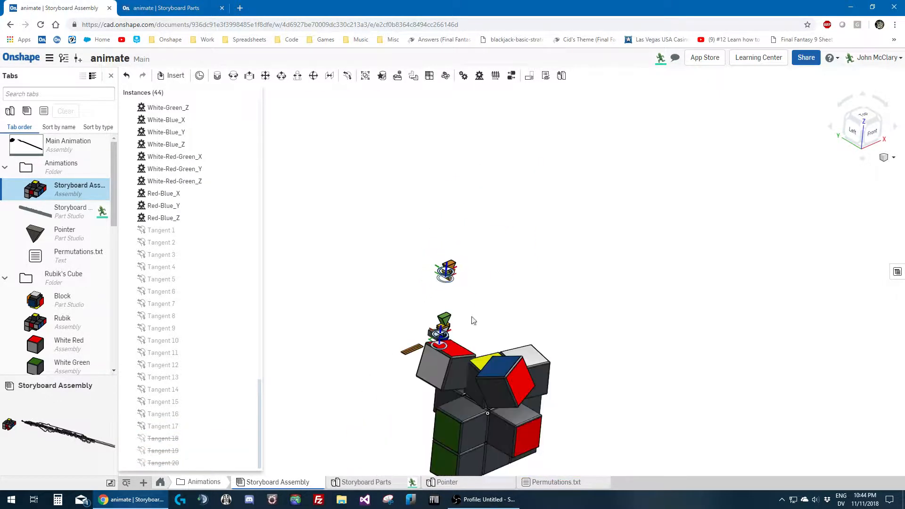
pyautogui.scroll(10, 363, 277)
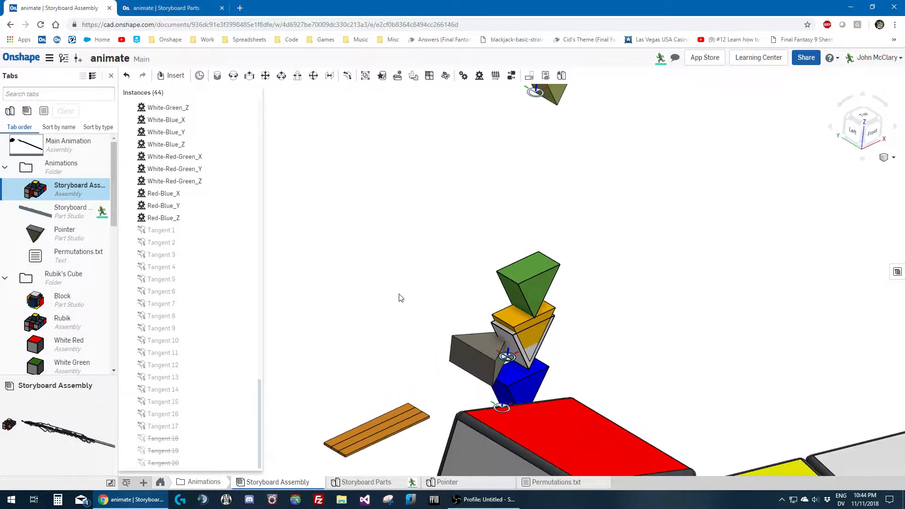
pyautogui.rightClick(394, 322)
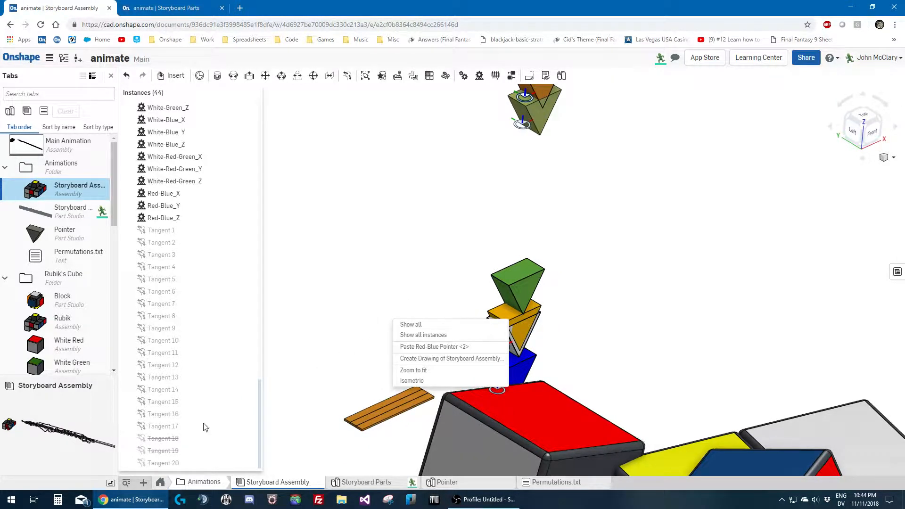
pyautogui.click(285, 336)
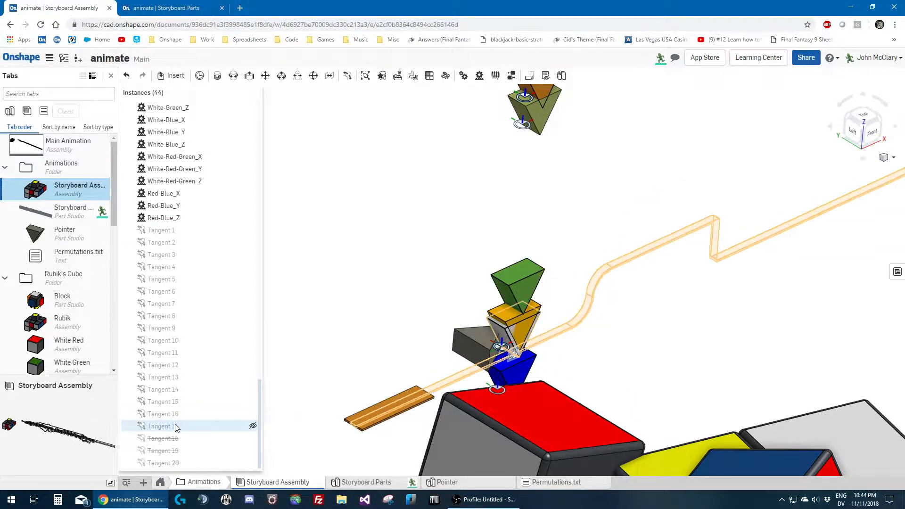
pyautogui.rightClick(184, 447)
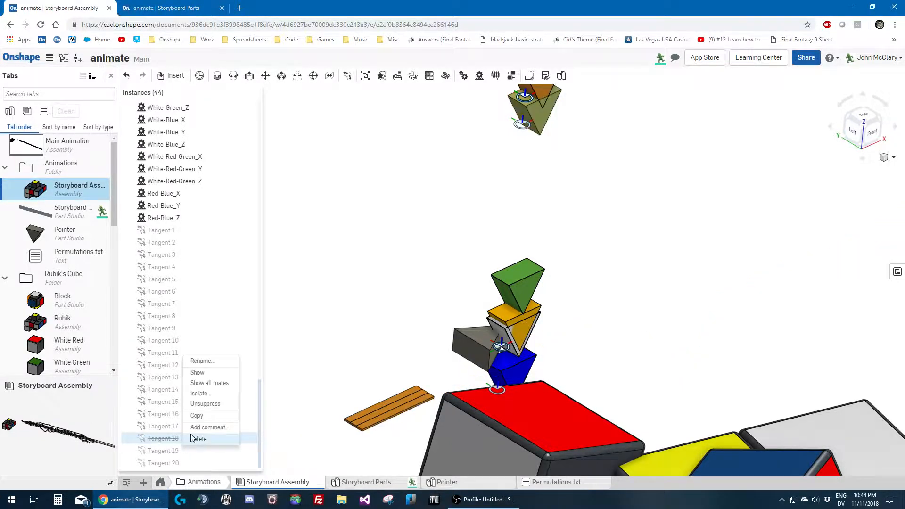
pyautogui.click(214, 404)
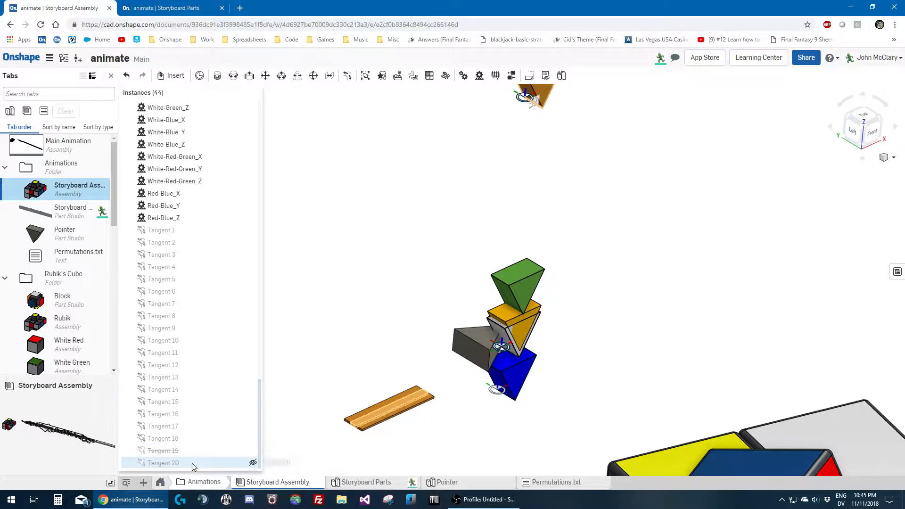
# Identify the top Red-Blue pointer in the raised stack and unsuppress the Tangent 19 mate
pyautogui.scroll(-3, 477, 210)
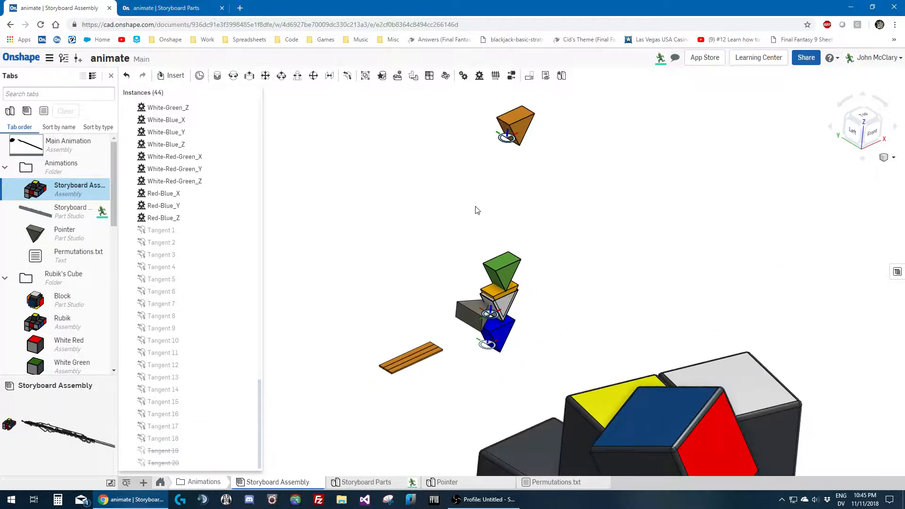
pyautogui.scroll(3, 547, 116)
pyautogui.click(514, 146)
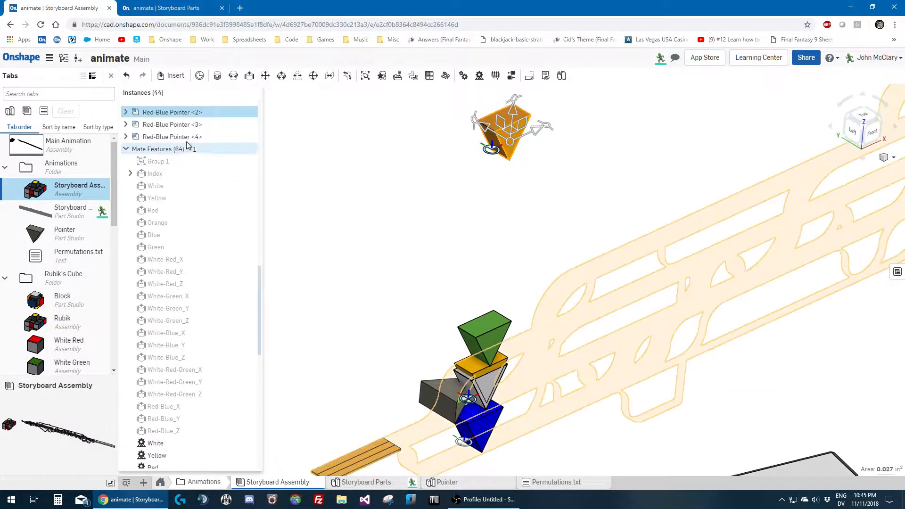
pyautogui.scroll(2, 222, 169)
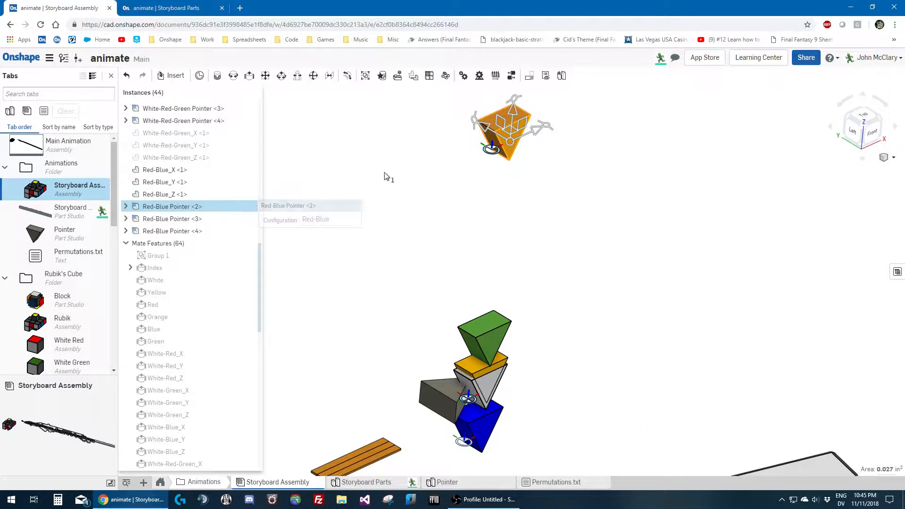
pyautogui.click(361, 185)
pyautogui.scroll(-4, 202, 424)
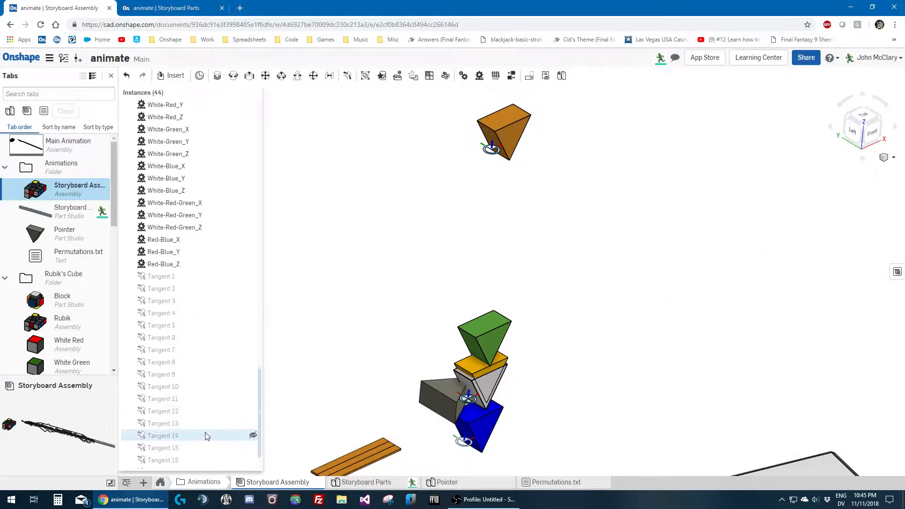
pyautogui.rightClick(197, 450)
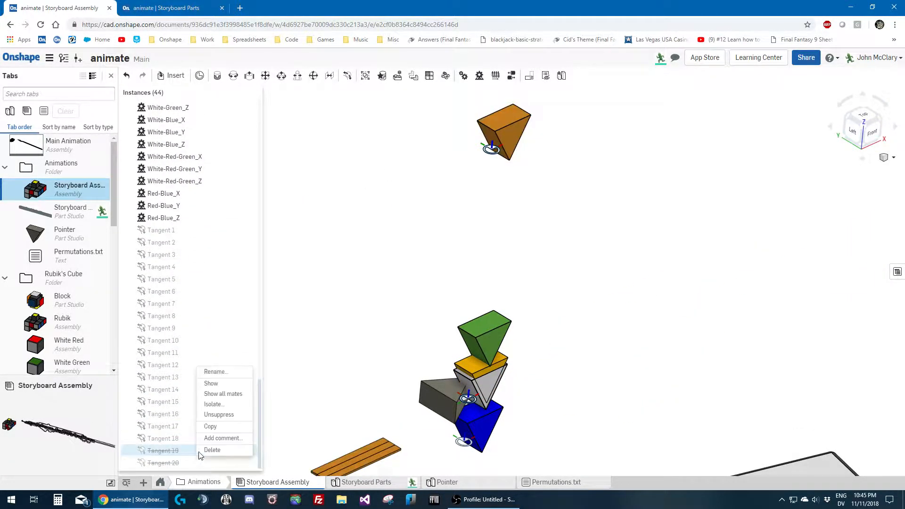
pyautogui.click(237, 416)
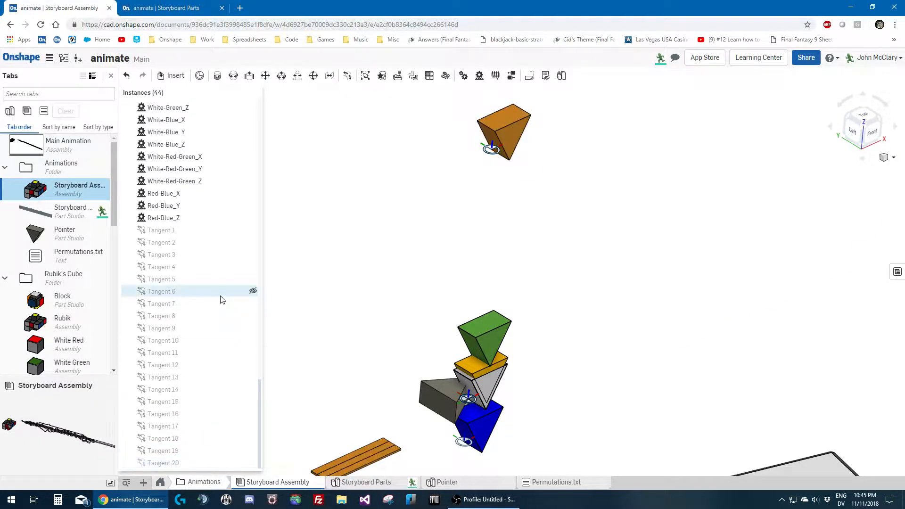
# Check which Red-Blue pointer is still raised and unsuppress the Tangent 20 mate
pyautogui.scroll(7, 208, 261)
pyautogui.scroll(1, 209, 241)
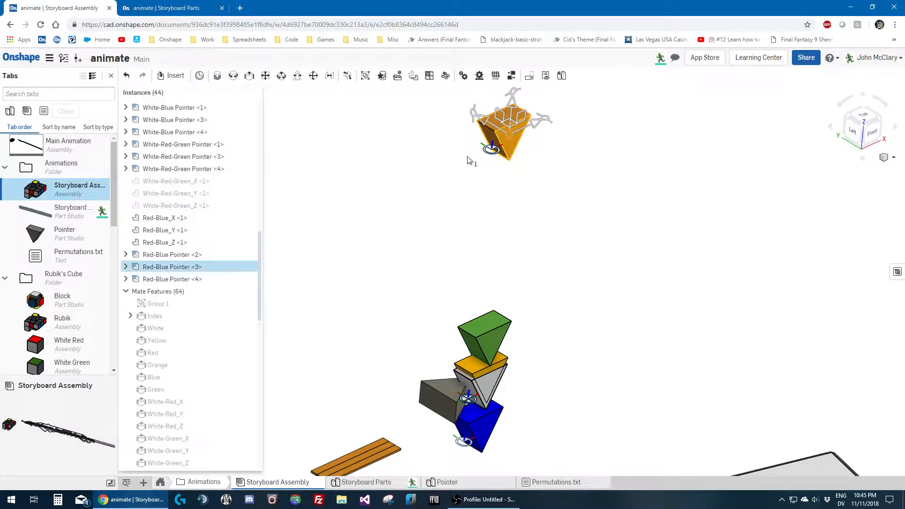
pyautogui.scroll(-3, 160, 301)
pyautogui.scroll(-6, 160, 302)
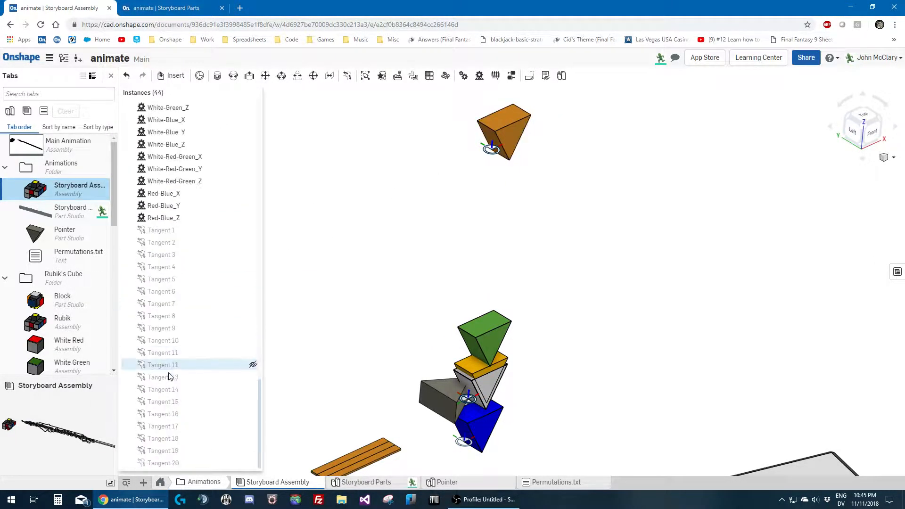
pyautogui.rightClick(185, 462)
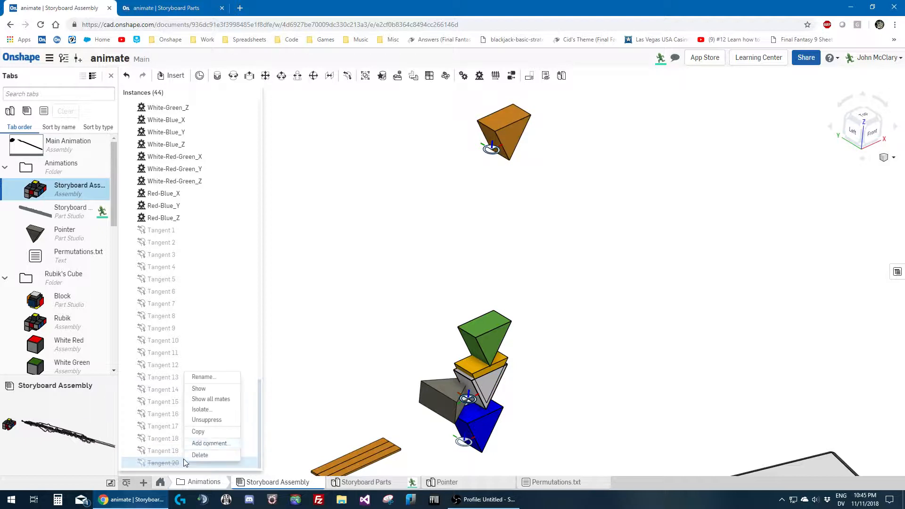
pyautogui.click(206, 419)
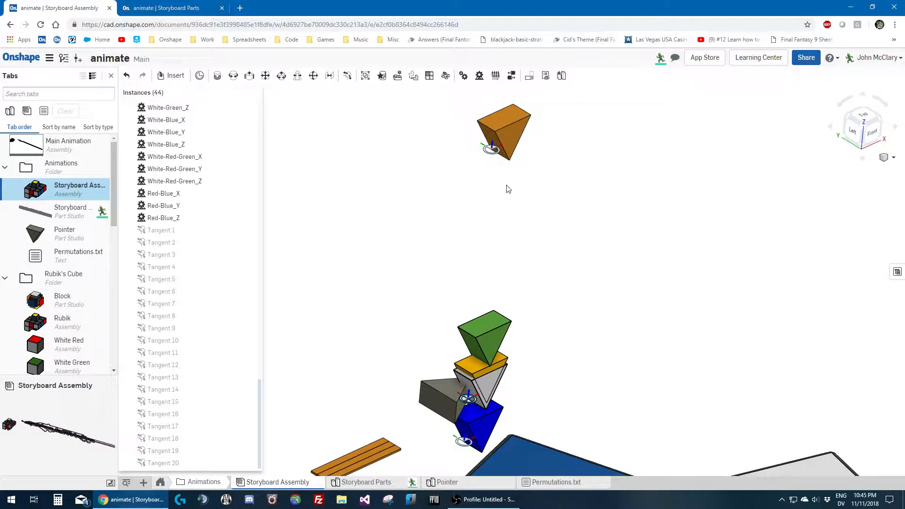
# Add a tangent mate between the bottom edge of Red-Blue Pointer <4> and the top face of the Red-Blue_Z <1> strip
pyautogui.click(509, 133)
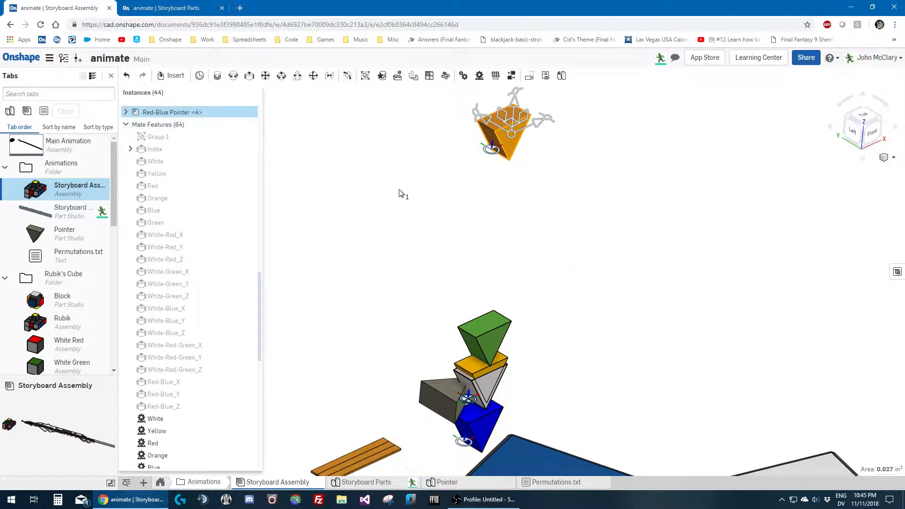
pyautogui.press('space')
pyautogui.scroll(2, 509, 179)
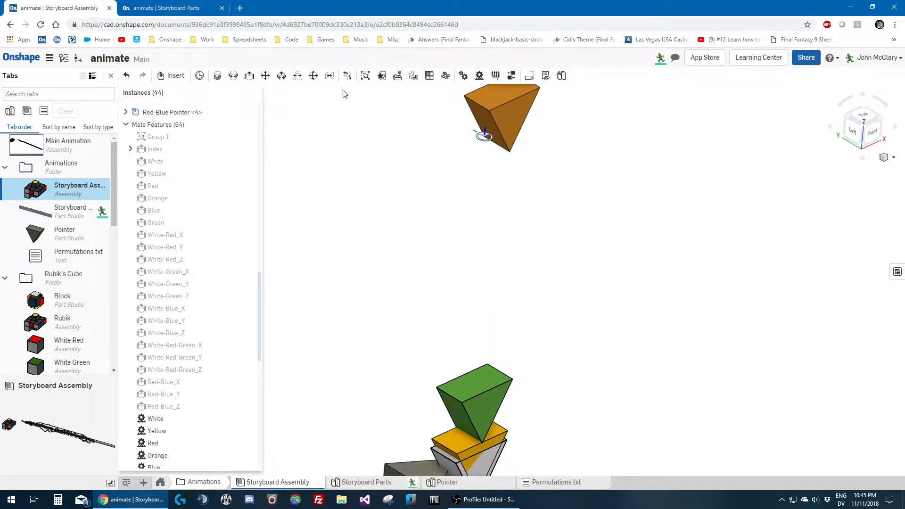
pyautogui.click(347, 76)
pyautogui.scroll(2, 485, 184)
pyautogui.click(500, 141)
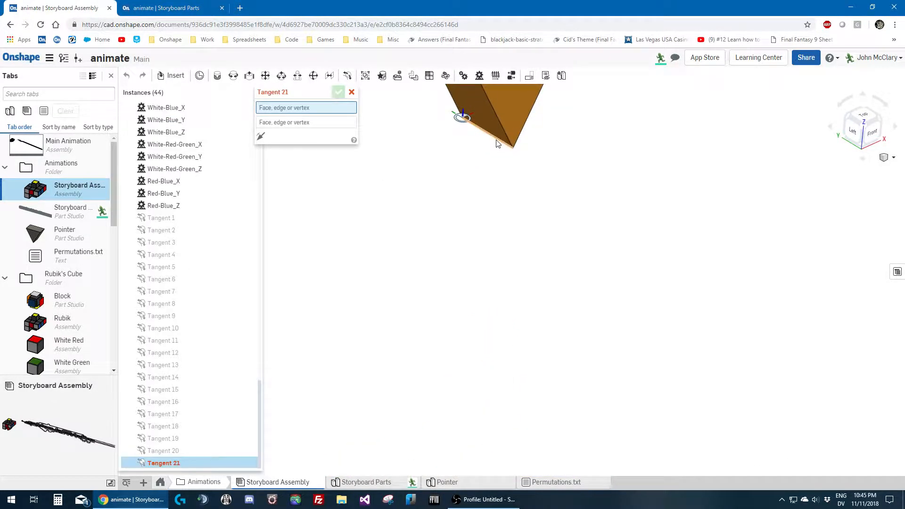
pyautogui.click(303, 135)
pyautogui.scroll(-10, 397, 152)
pyautogui.scroll(8, 411, 294)
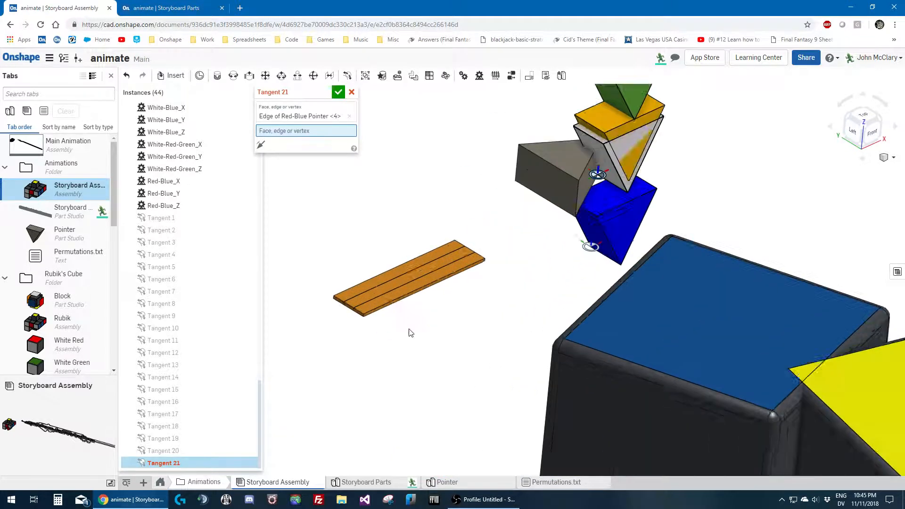
pyautogui.click(387, 263)
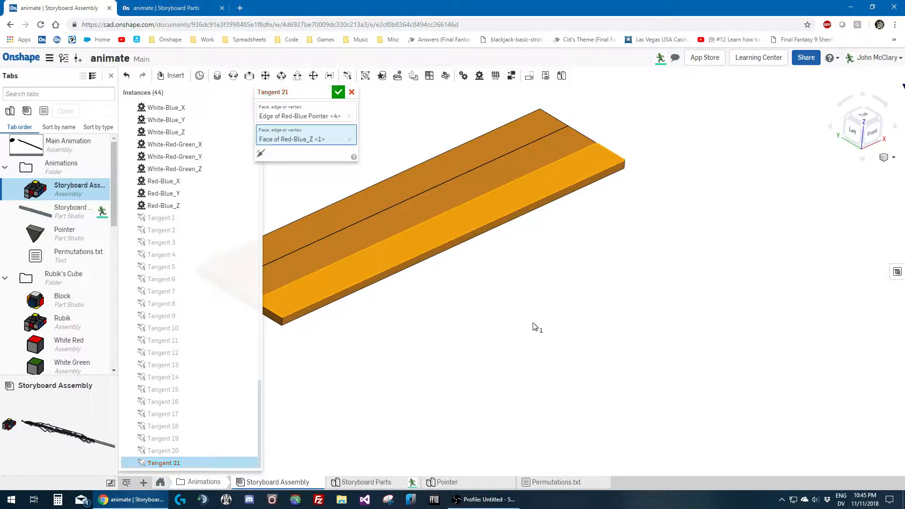
pyautogui.scroll(-3, 542, 342)
pyautogui.scroll(-2, 547, 350)
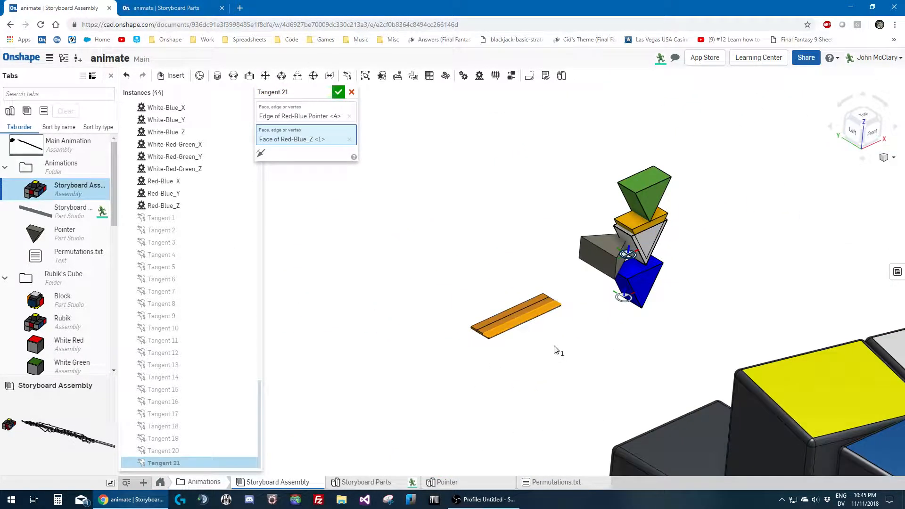
pyautogui.click(337, 94)
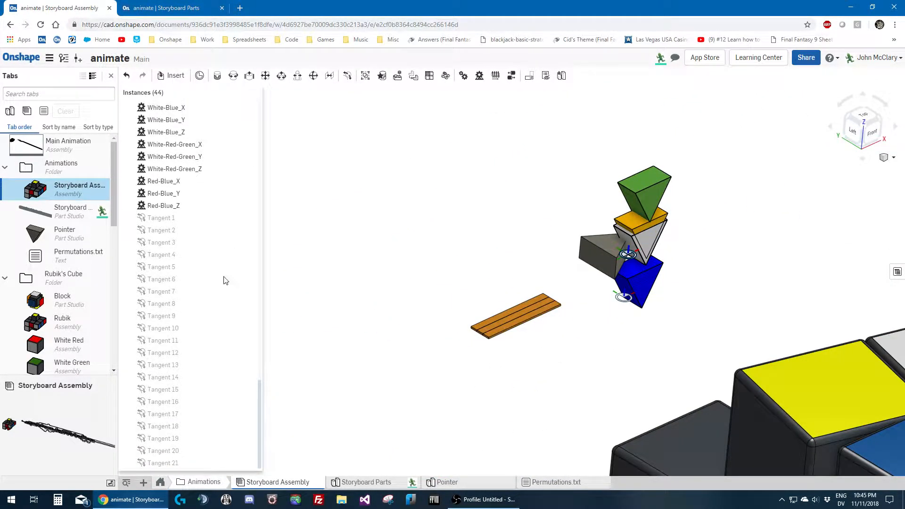
# Suppress the Tangent 19, Tangent 20 and Tangent 21 mates together
pyautogui.click(181, 443)
pyautogui.keyDown('shift'); pyautogui.click(182, 452); pyautogui.keyUp('shift')
pyautogui.keyDown('shift'); pyautogui.click(182, 463); pyautogui.keyUp('shift')
pyautogui.rightClick(211, 454)
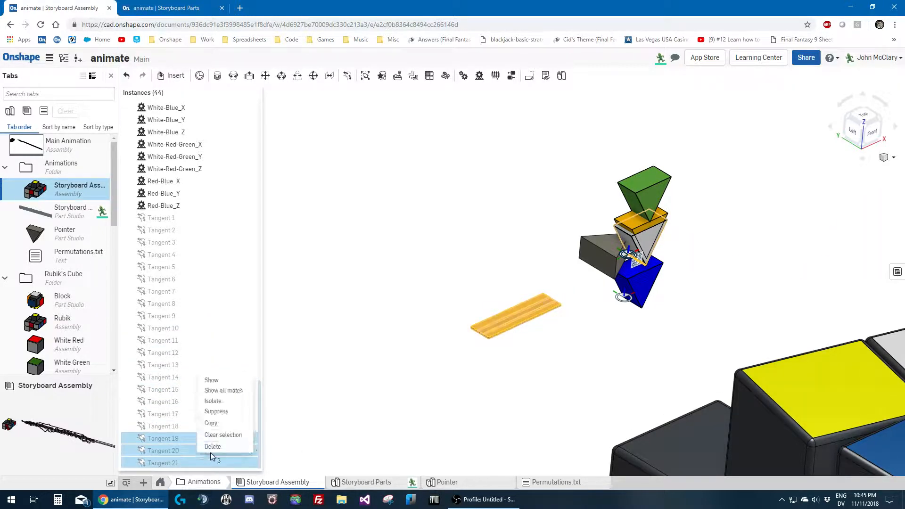
pyautogui.click(225, 411)
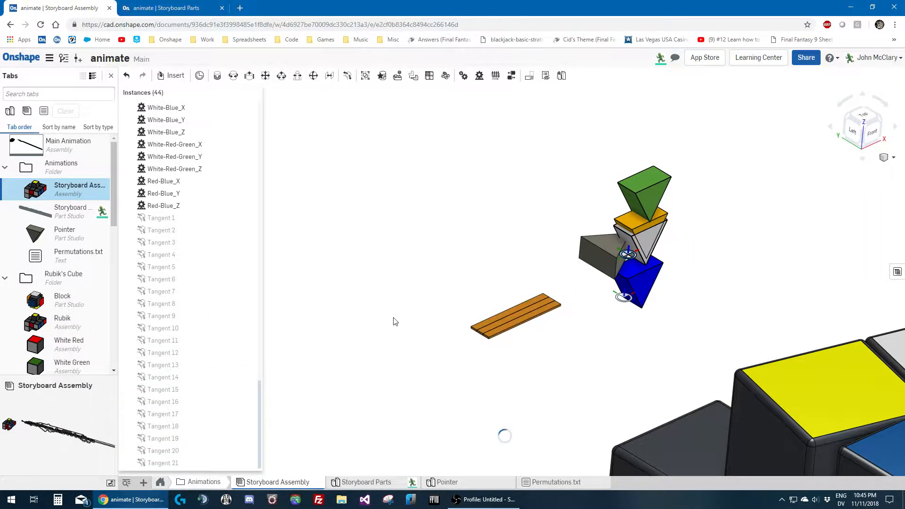
# Rotate the Red Blue cube block about its vertical axis by about 355 deg
pyautogui.scroll(-4, 396, 312)
pyautogui.scroll(2, 537, 332)
pyautogui.scroll(-5, 535, 327)
pyautogui.scroll(5, 547, 389)
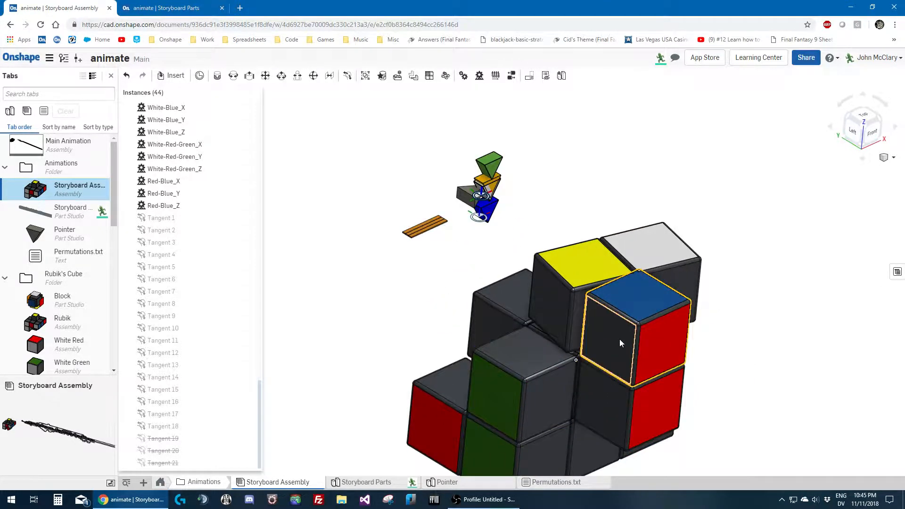
pyautogui.click(637, 296)
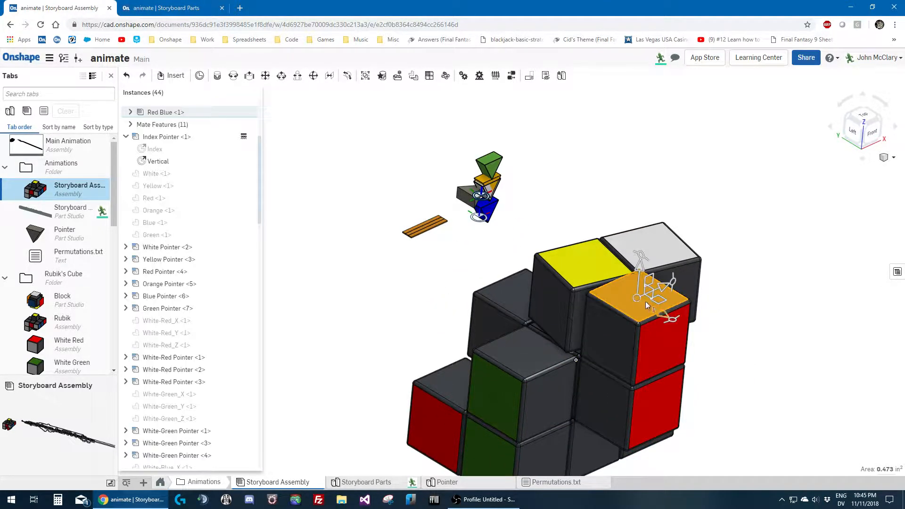
pyautogui.click(669, 316)
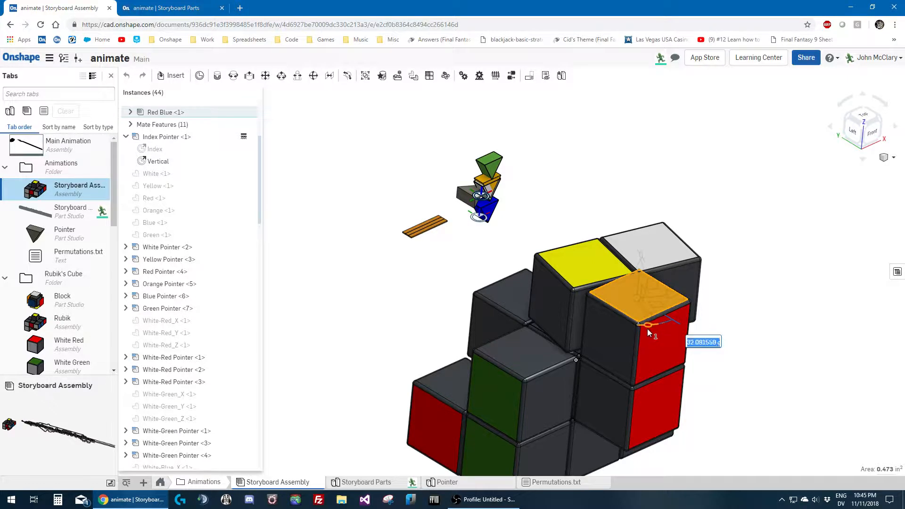
pyautogui.moveTo(647, 330); pyautogui.dragTo(643, 233)
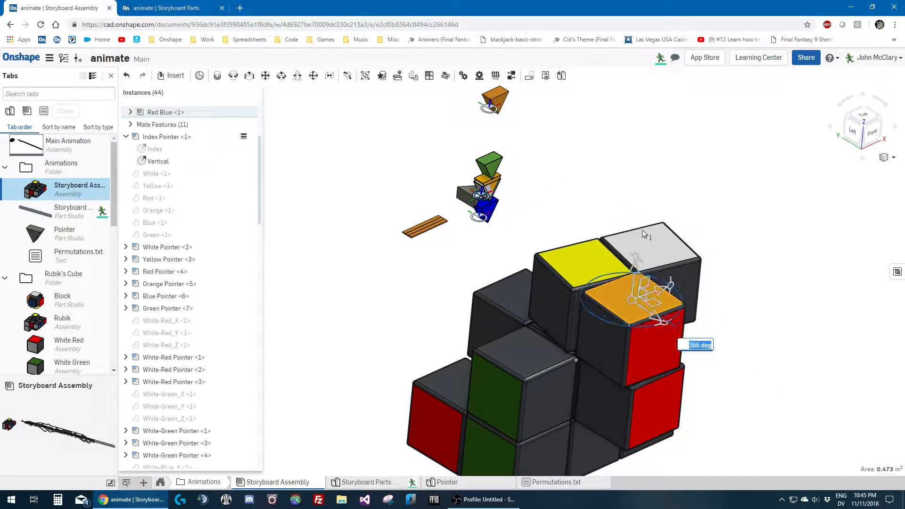
# Check which instance in the assembly list the raised orange pointer belongs to
pyautogui.click(593, 171)
pyautogui.scroll(5, 509, 92)
pyautogui.click(481, 119)
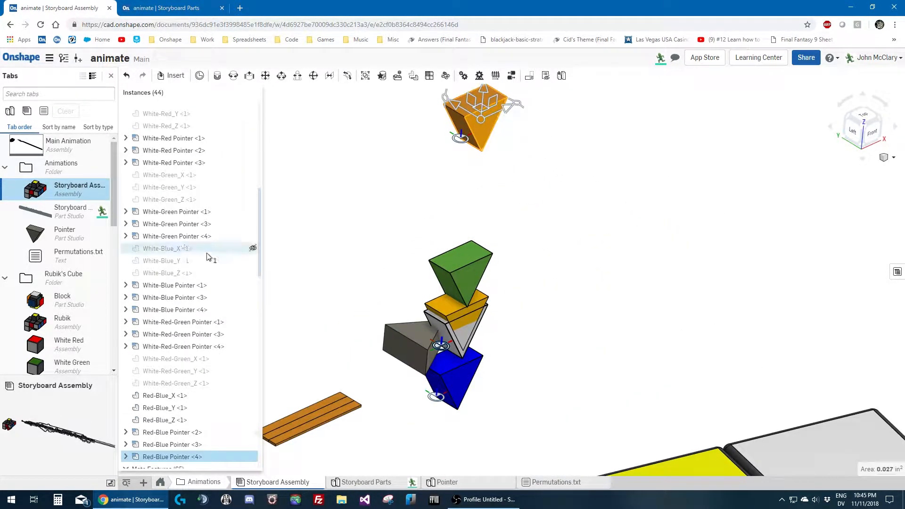
pyautogui.scroll(-3, 207, 256)
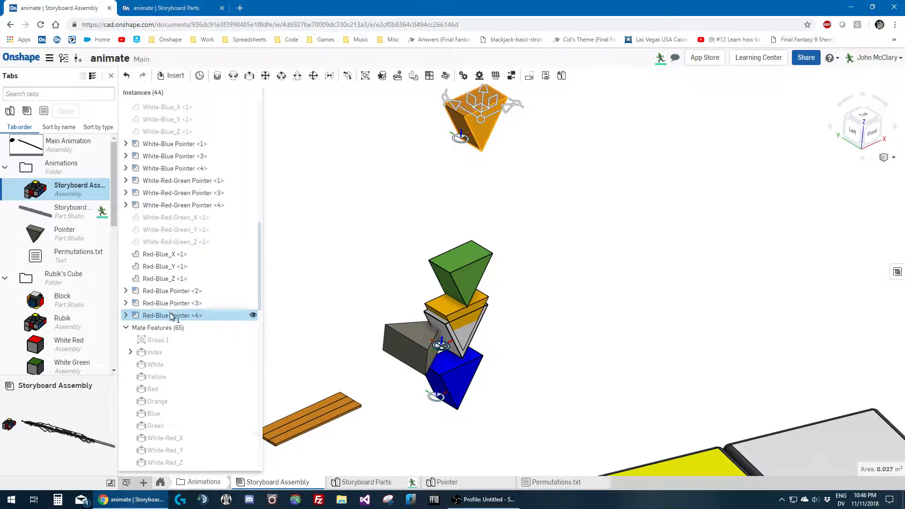
pyautogui.scroll(-4, 337, 196)
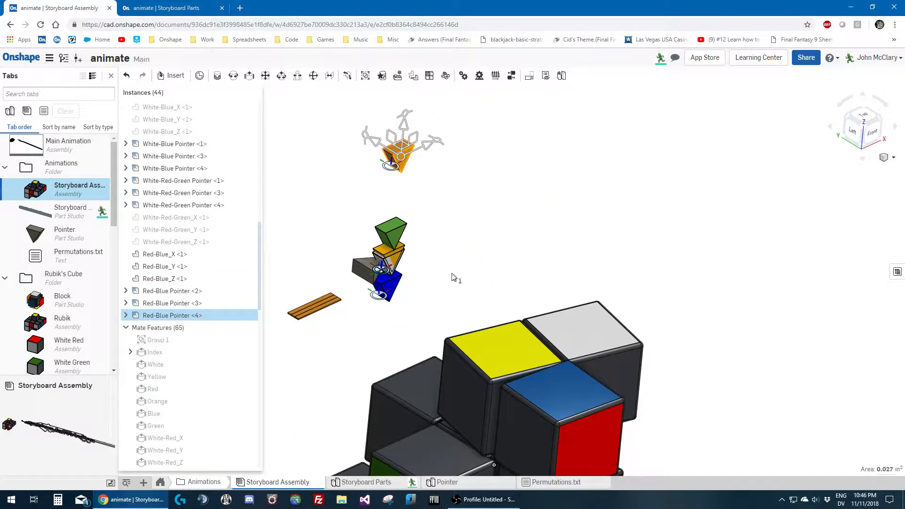
pyautogui.click(418, 281)
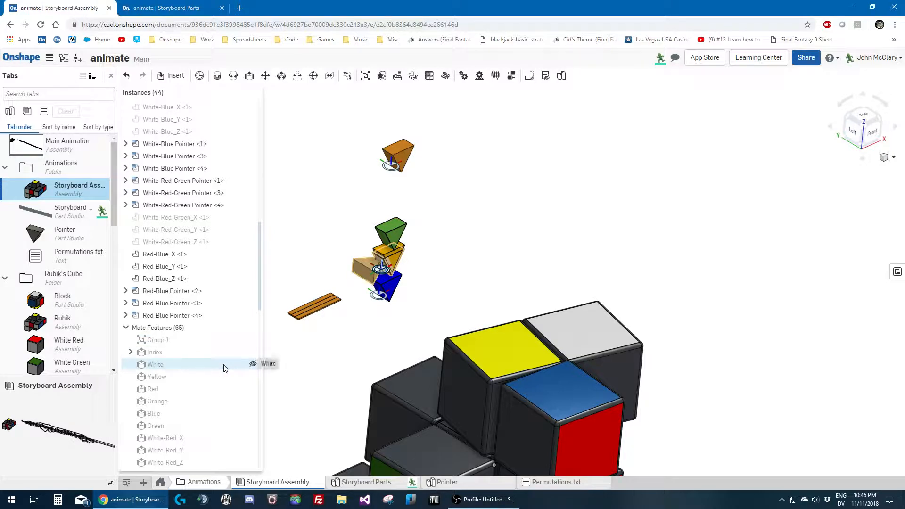
# Unsuppress the Tangent 19, Tangent 20 and Tangent 21 mates together
pyautogui.scroll(-1, 257, 363)
pyautogui.scroll(-7, 194, 443)
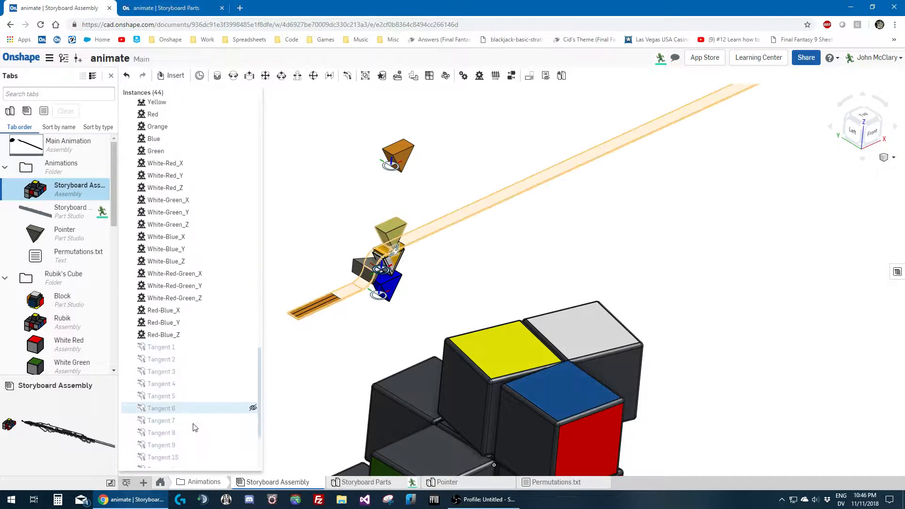
pyautogui.click(172, 449)
pyautogui.click(171, 440)
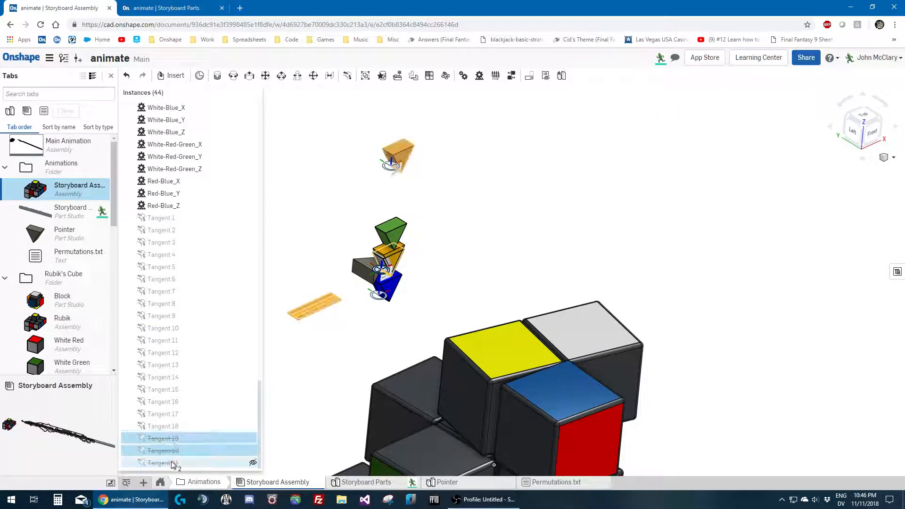
pyautogui.click(172, 462)
pyautogui.rightClick(172, 464)
pyautogui.click(214, 424)
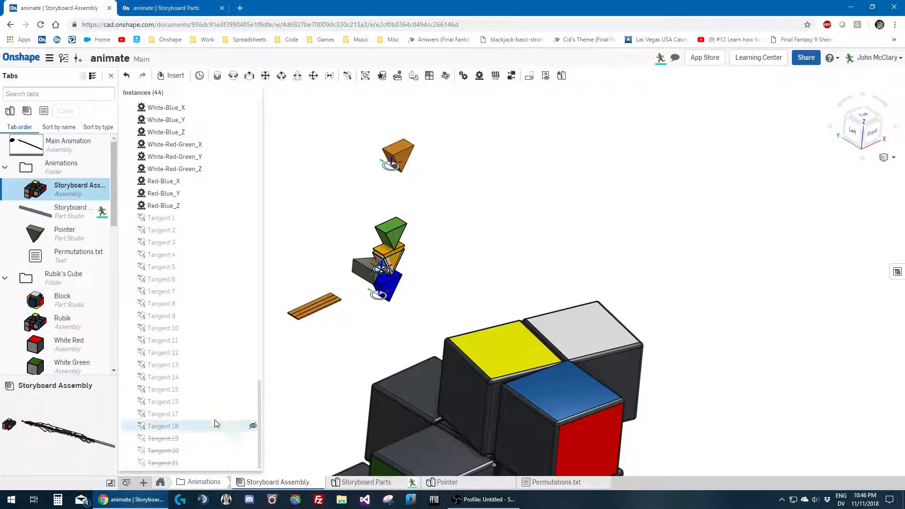
# Switch to the Storyboard Parts studio and open the Red-Blue_Z sketch for editing
pyautogui.click(230, 5)
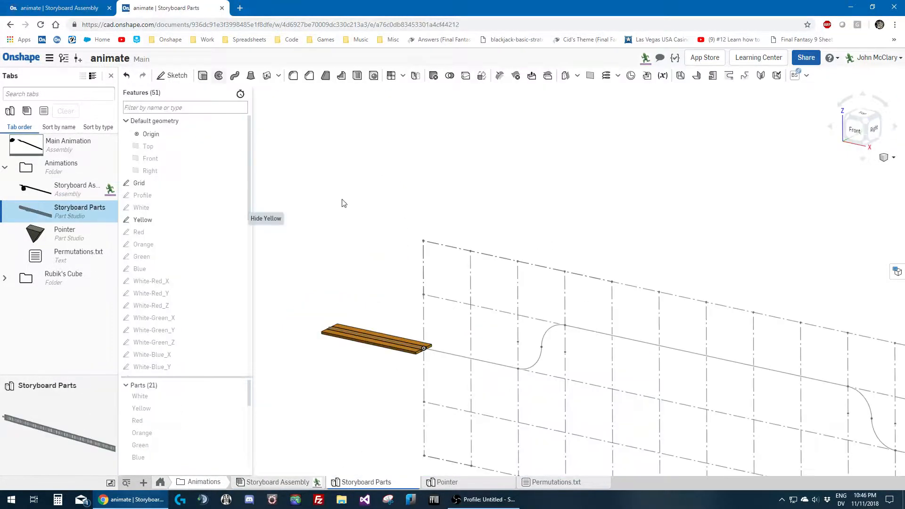
pyautogui.scroll(-2, 201, 327)
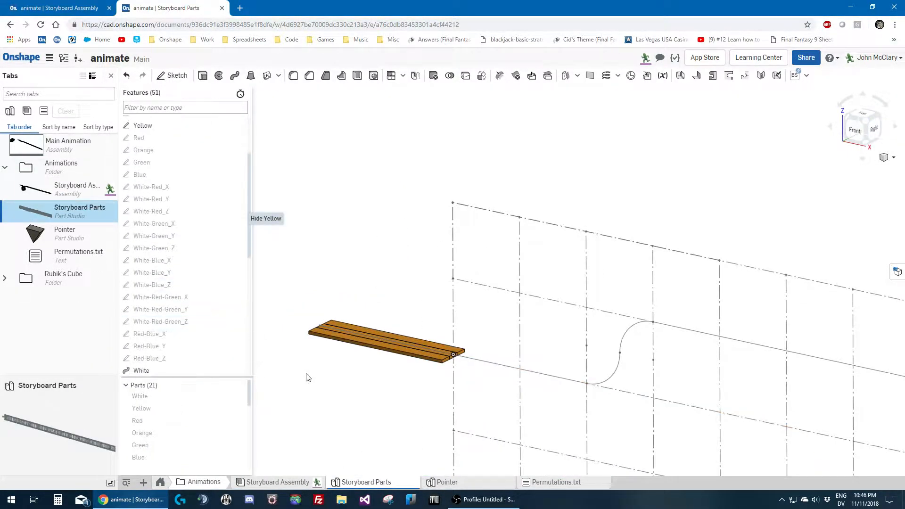
pyautogui.scroll(-1, 172, 326)
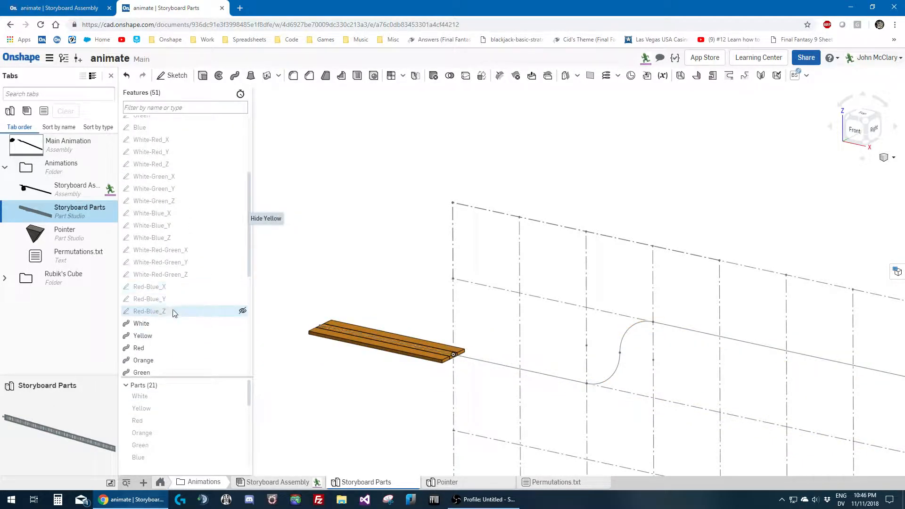
pyautogui.rightClick(174, 313)
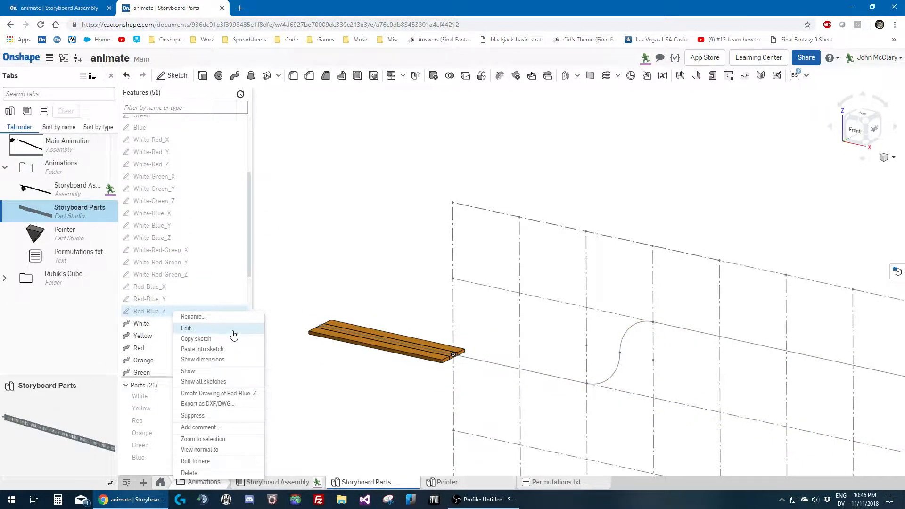
pyautogui.click(233, 329)
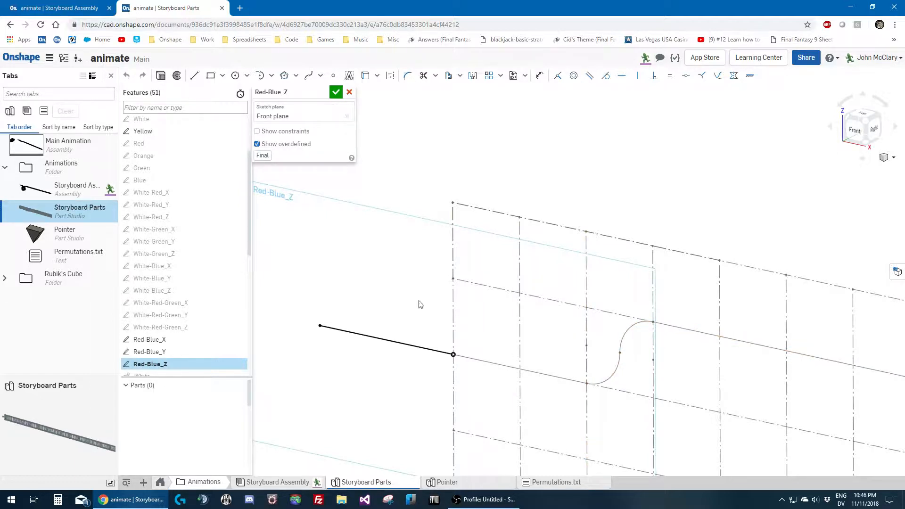
pyautogui.scroll(-2, 421, 304)
pyautogui.scroll(2, 533, 350)
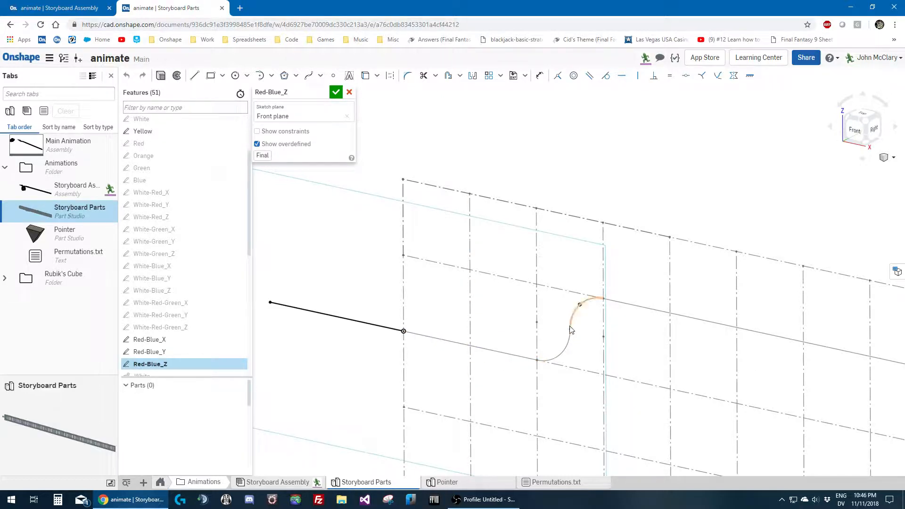
# Draw a line about 0.82 in long from the origin along the baseline and a separate parallel line about 0.42 in long above the upper level
pyautogui.click(194, 75)
pyautogui.click(407, 329)
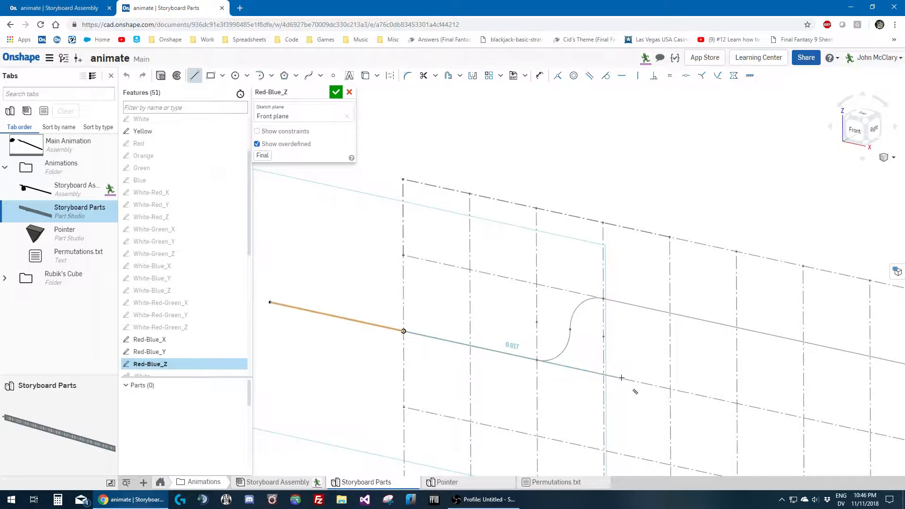
pyautogui.click(622, 377)
pyautogui.press('Escape')
pyautogui.scroll(-3, 486, 316)
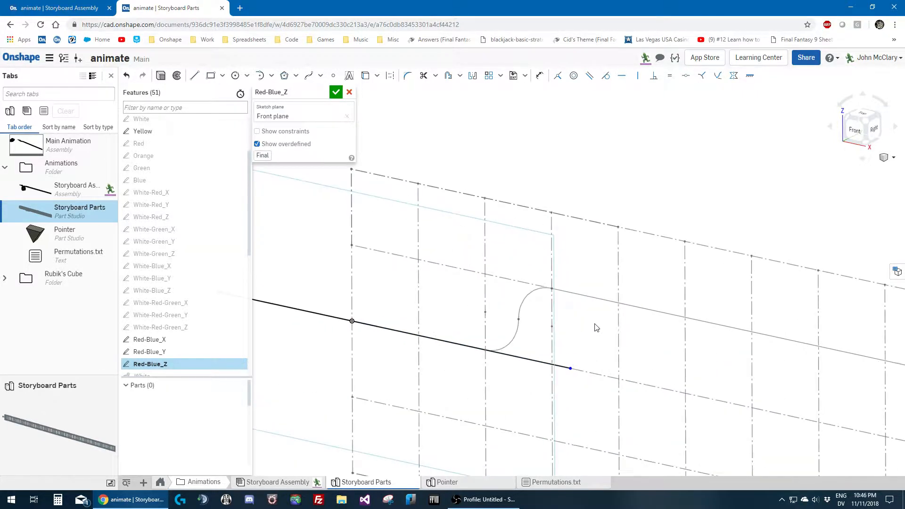
pyautogui.scroll(-1, 482, 310)
pyautogui.scroll(2, 749, 365)
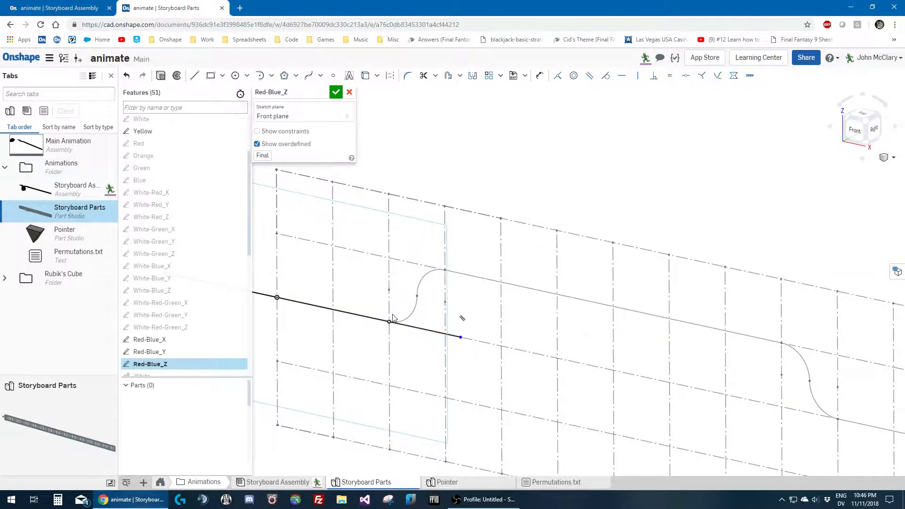
pyautogui.scroll(-2, 463, 297)
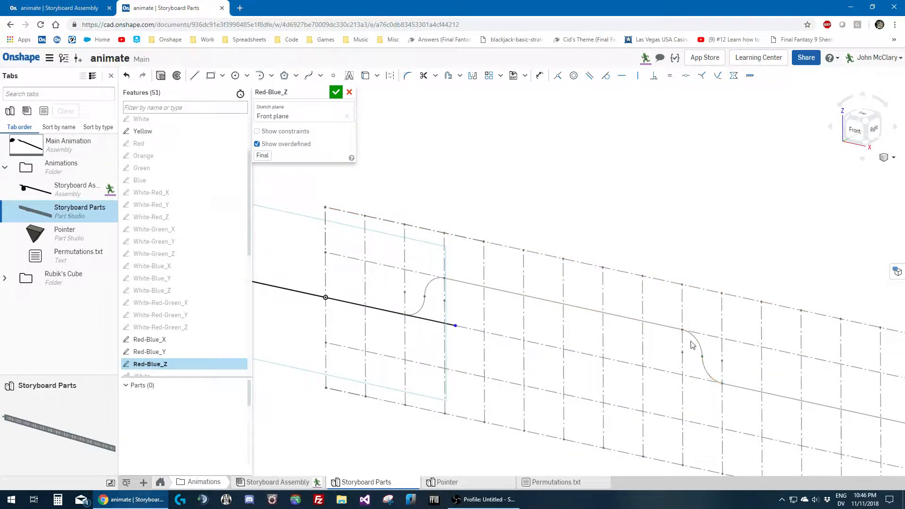
pyautogui.scroll(2, 482, 296)
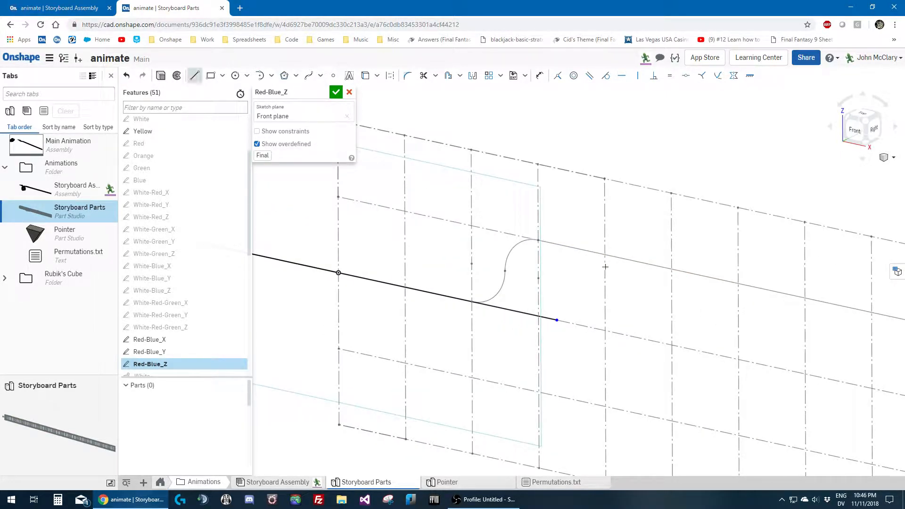
pyautogui.moveTo(630, 239); pyautogui.dragTo(700, 246)
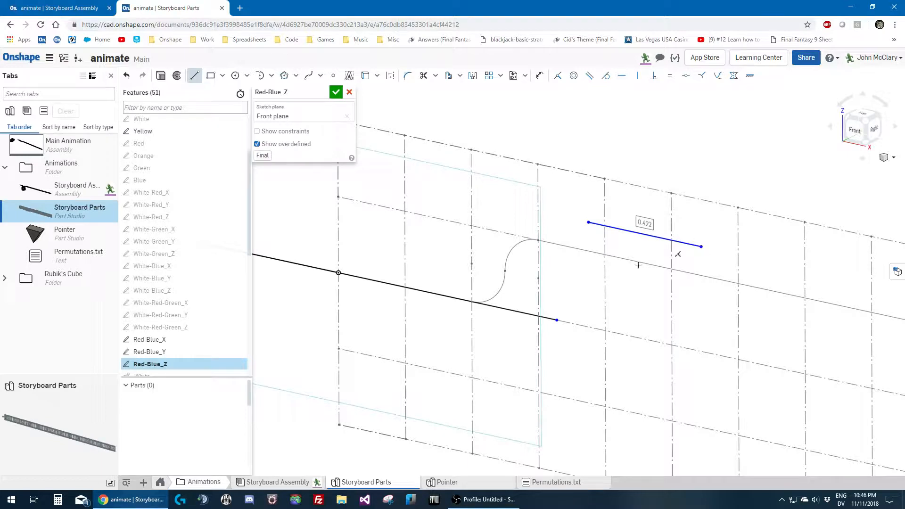
pyautogui.press('Escape')
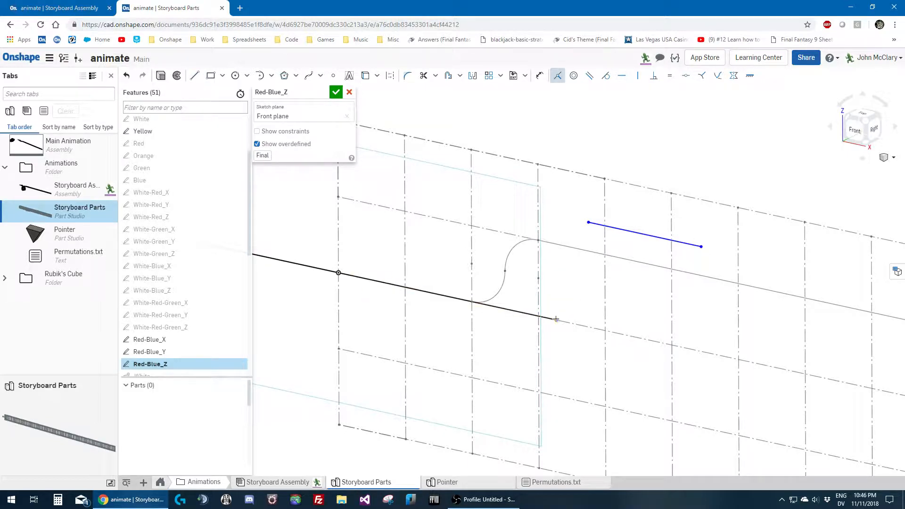
# Make the first line's free end coincident with the foot of the Yellow curve and the second line's start coincident with the curve's upper end
pyautogui.click(556, 314)
pyautogui.press('Delete')
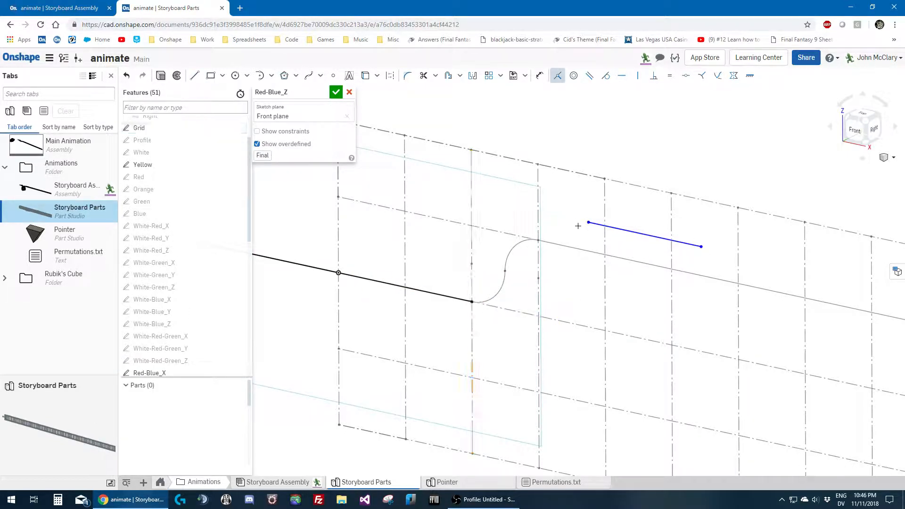
pyautogui.click(587, 223)
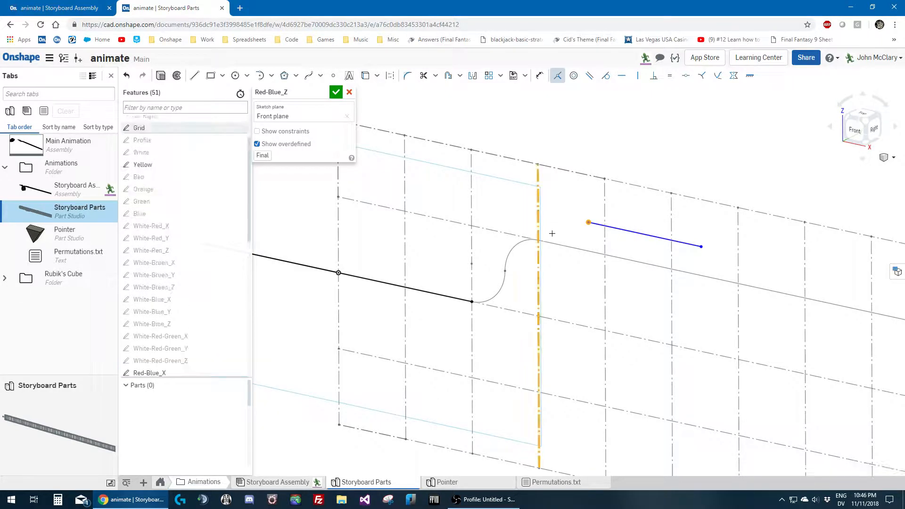
pyautogui.moveTo(599, 224); pyautogui.dragTo(549, 212)
pyautogui.click(549, 213)
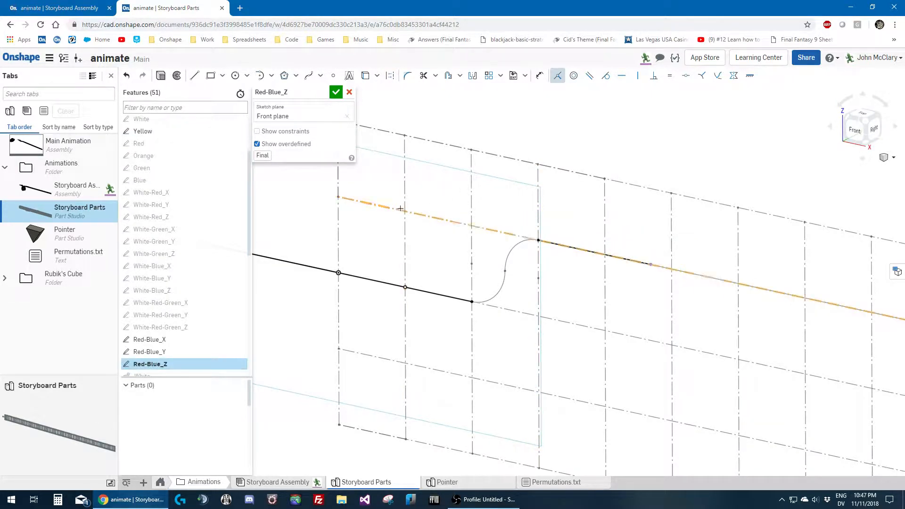
pyautogui.press('Escape')
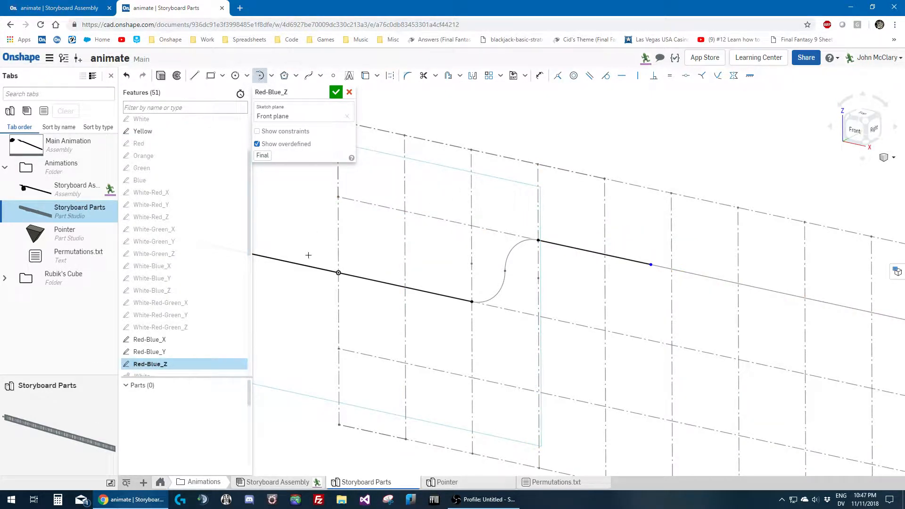
# Draw two arcs forming an S-curve from the lower line's end to the upper line's start
pyautogui.click(339, 273)
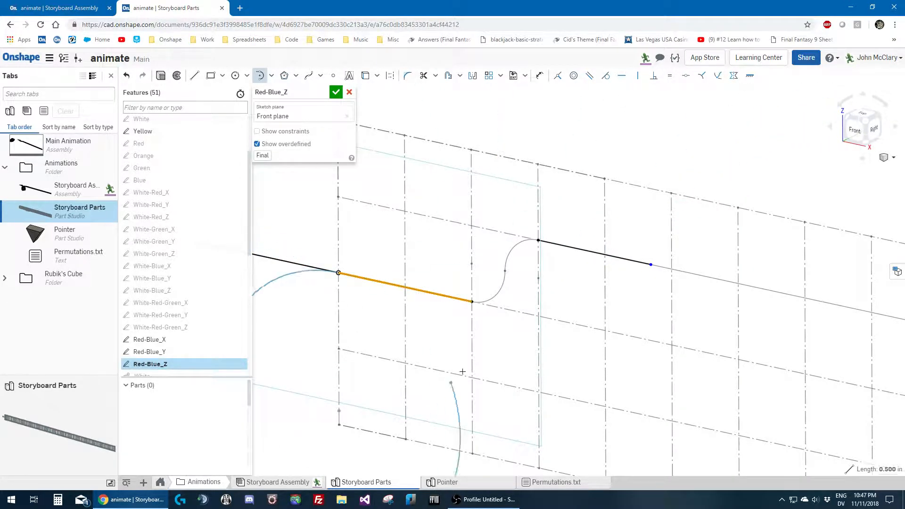
pyautogui.press('Escape')
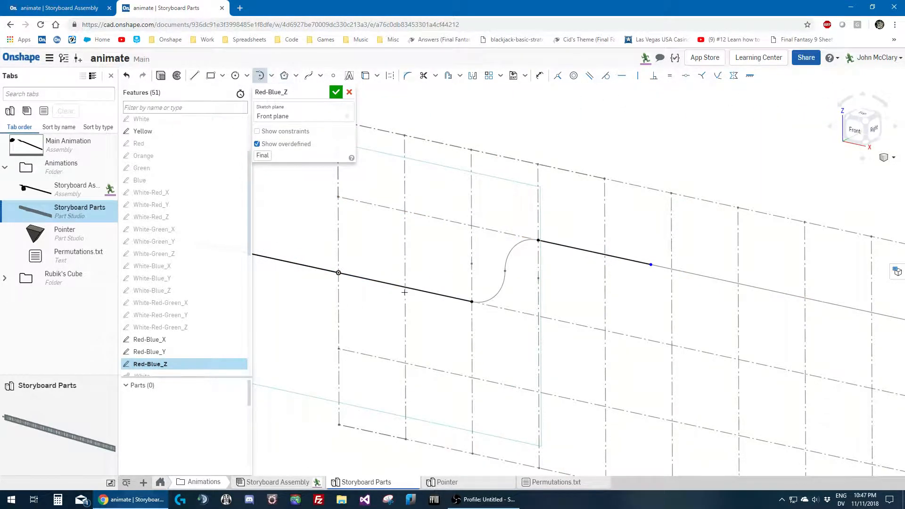
pyautogui.click(471, 301)
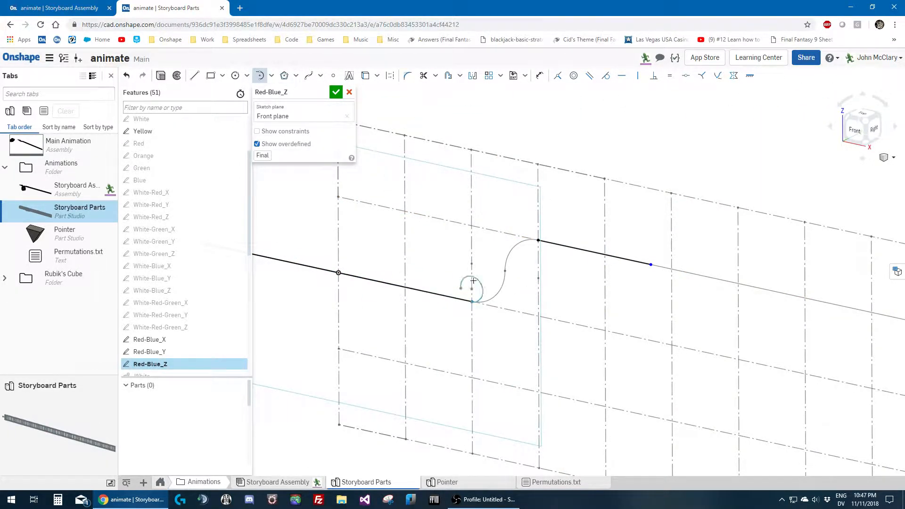
pyautogui.click(538, 241)
pyautogui.click(495, 273)
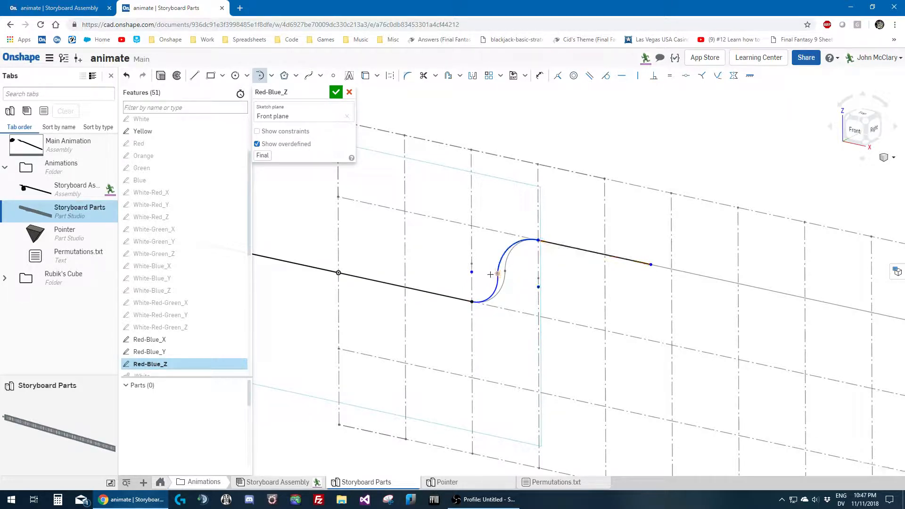
# Make the two arcs tangent to each other and their adjoining lines and equal in radius, and finish the Red-Blue_Z sketch
pyautogui.click(606, 76)
pyautogui.moveTo(451, 323); pyautogui.dragTo(549, 203)
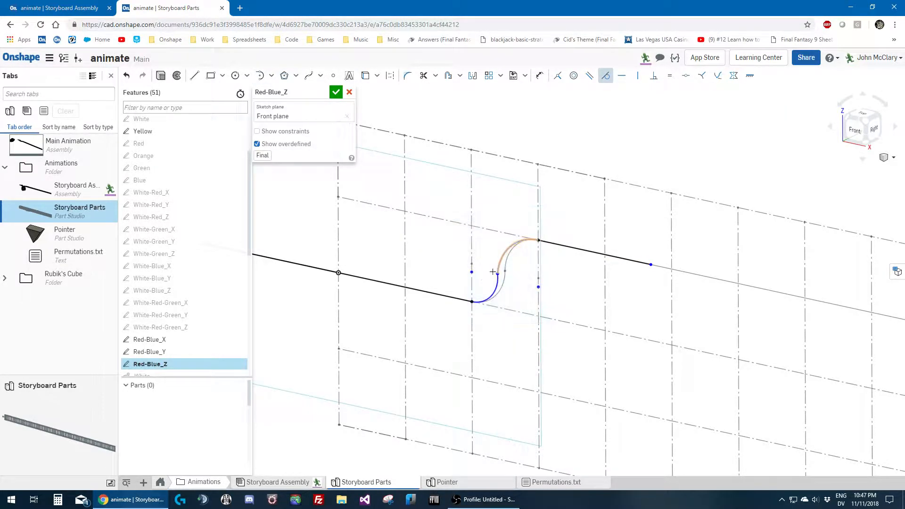
pyautogui.press('e')
pyautogui.moveTo(438, 332); pyautogui.dragTo(578, 212)
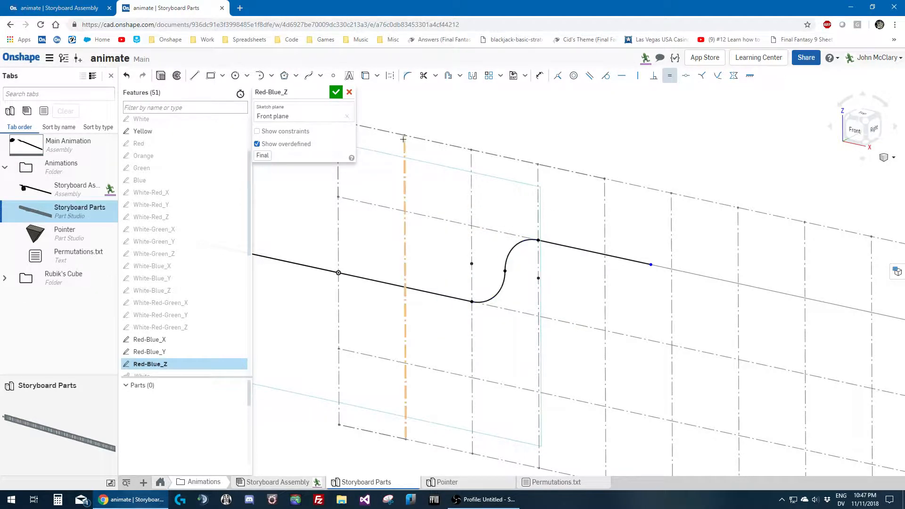
pyautogui.click(336, 92)
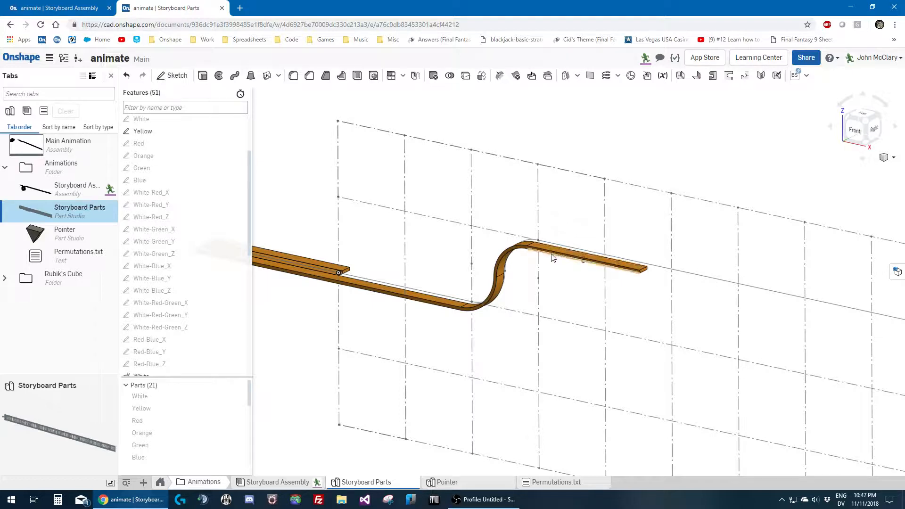
# Examine the updated Red-Blue_Z strip beside the straight Red-Blue_X and Red-Blue_Y strips
pyautogui.moveTo(546, 252); pyautogui.dragTo(544, 258, button='right')
pyautogui.scroll(2, 451, 280)
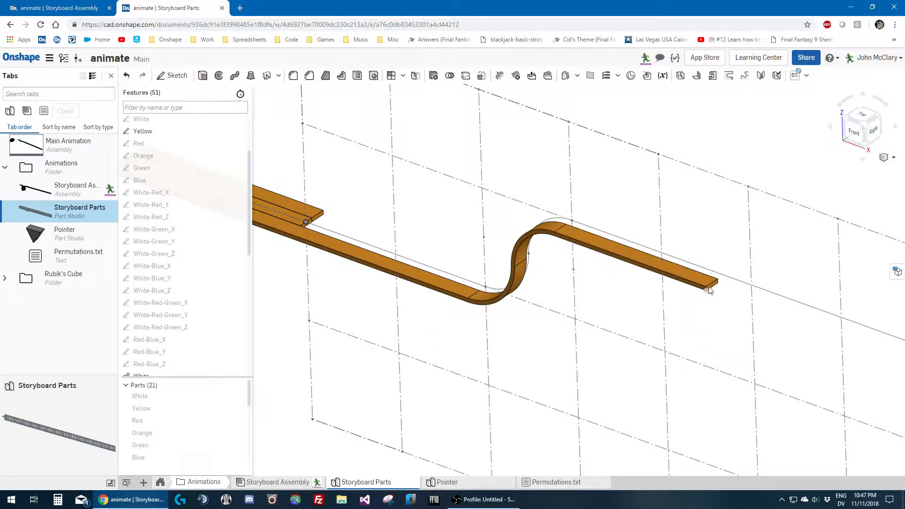
pyautogui.scroll(-3, 443, 229)
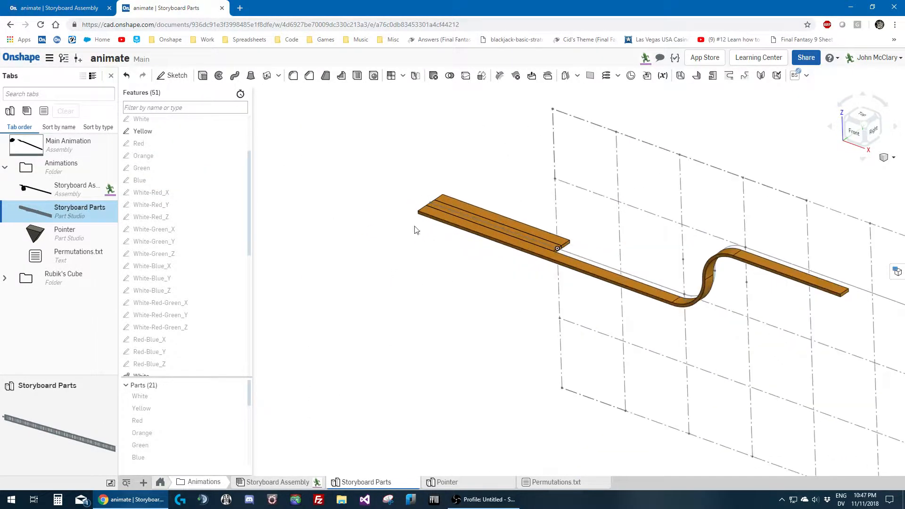
pyautogui.scroll(6, 535, 210)
pyautogui.click(495, 205)
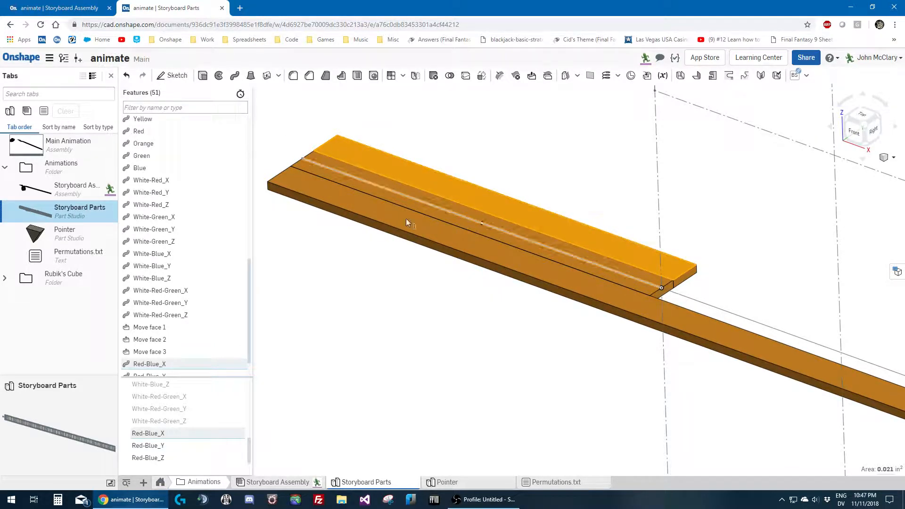
pyautogui.scroll(-5, 465, 207)
pyautogui.press('space')
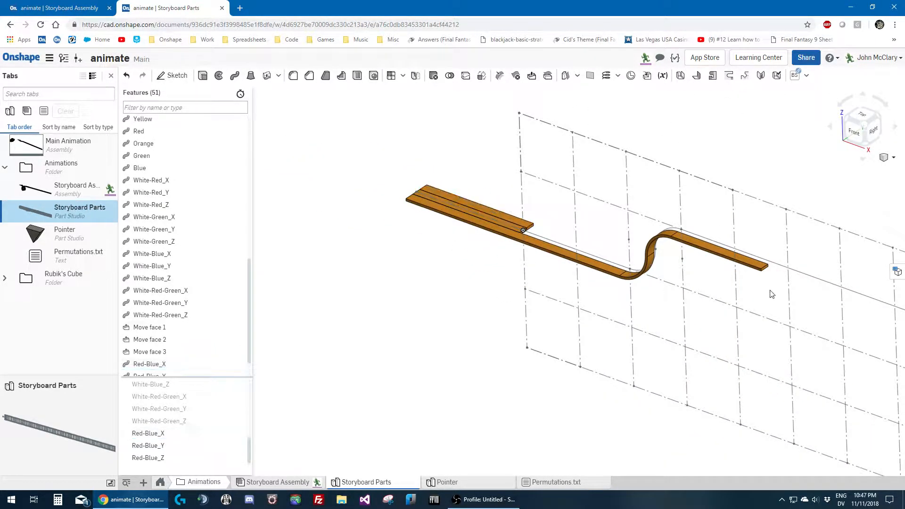
# Move the end face of the Red-Blue_Z strip up to the last vertical edge of the Grid using Move face with Up to entity
pyautogui.scroll(2, 771, 283)
pyautogui.scroll(-10, 613, 226)
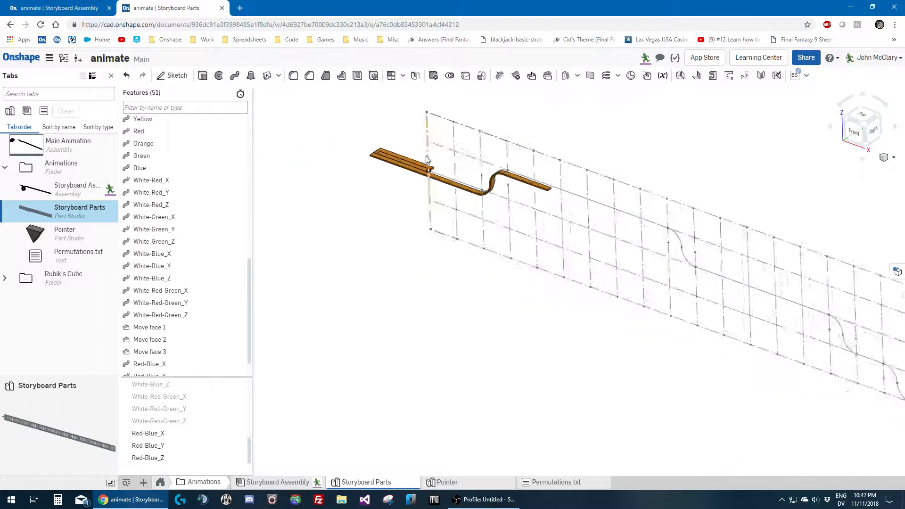
pyautogui.scroll(3, 719, 322)
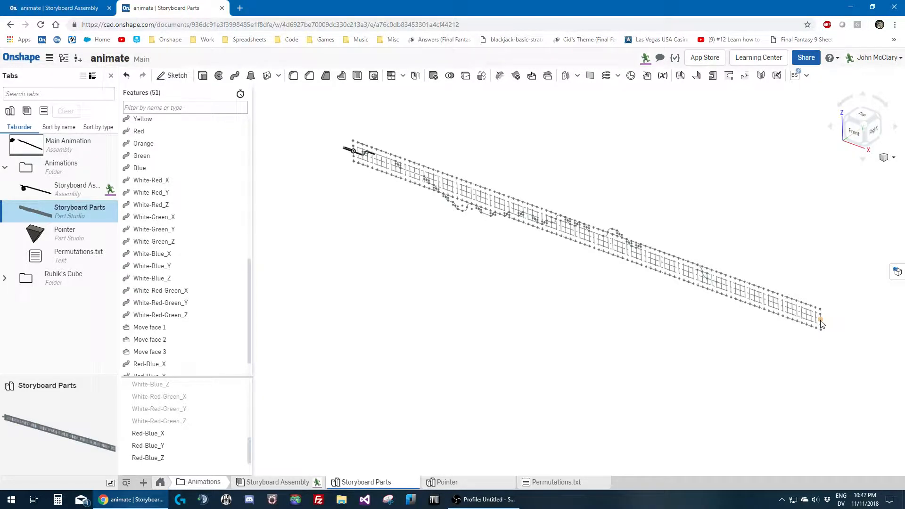
pyautogui.click(533, 76)
pyautogui.scroll(5, 360, 232)
pyautogui.scroll(5, 359, 232)
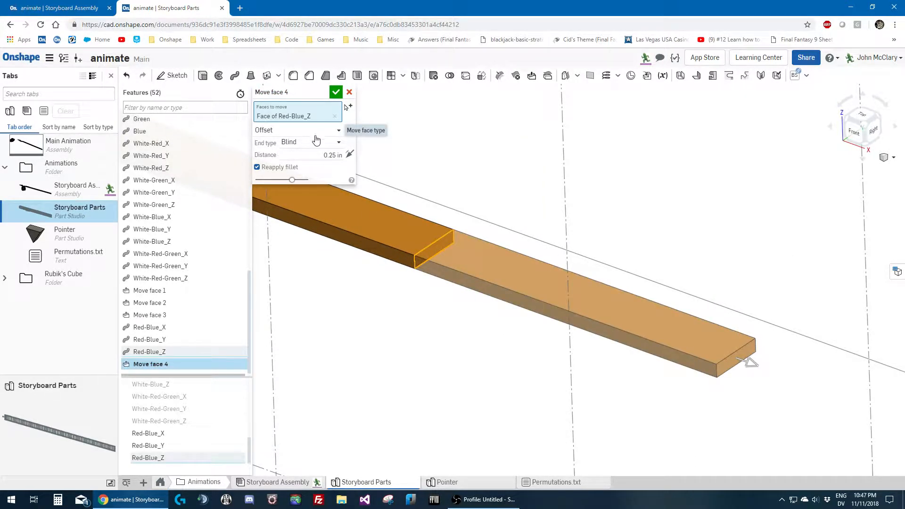
pyautogui.click(297, 142)
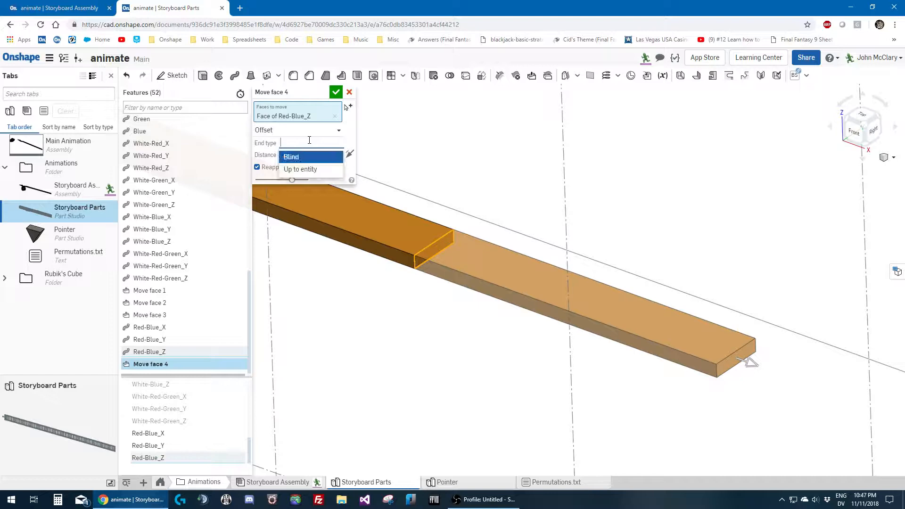
pyautogui.click(305, 169)
pyautogui.scroll(-5, 430, 275)
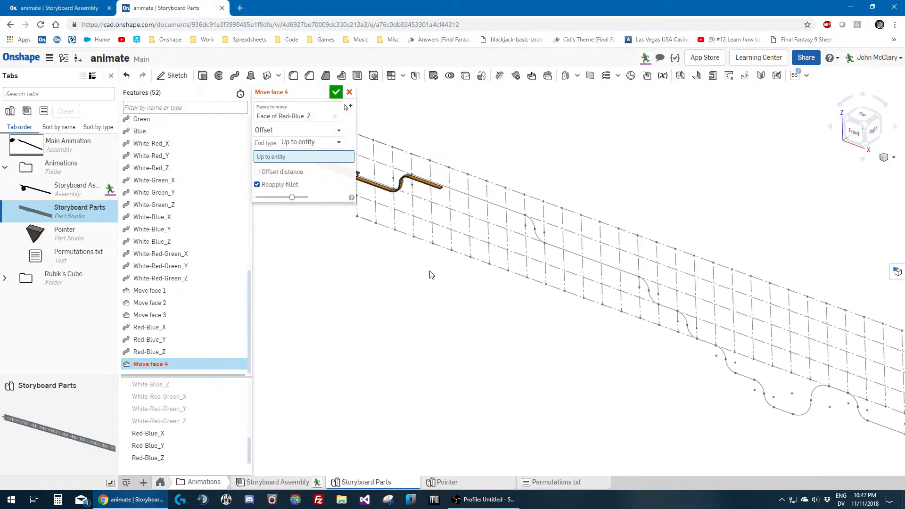
pyautogui.scroll(-5, 430, 275)
pyautogui.scroll(10, 677, 353)
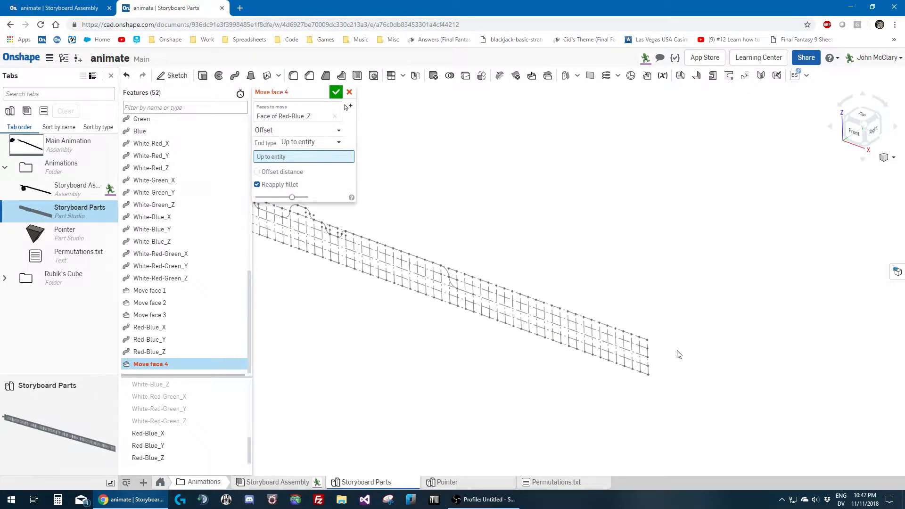
pyautogui.click(633, 334)
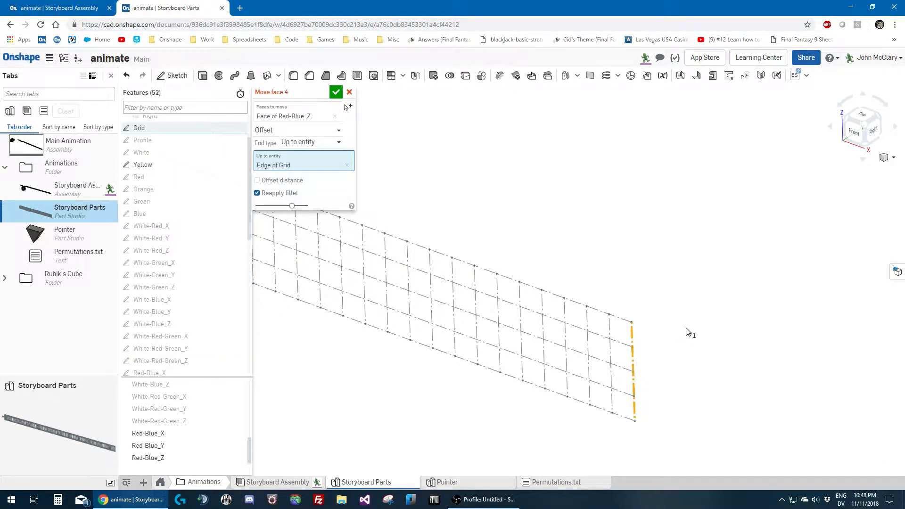
pyautogui.click(336, 93)
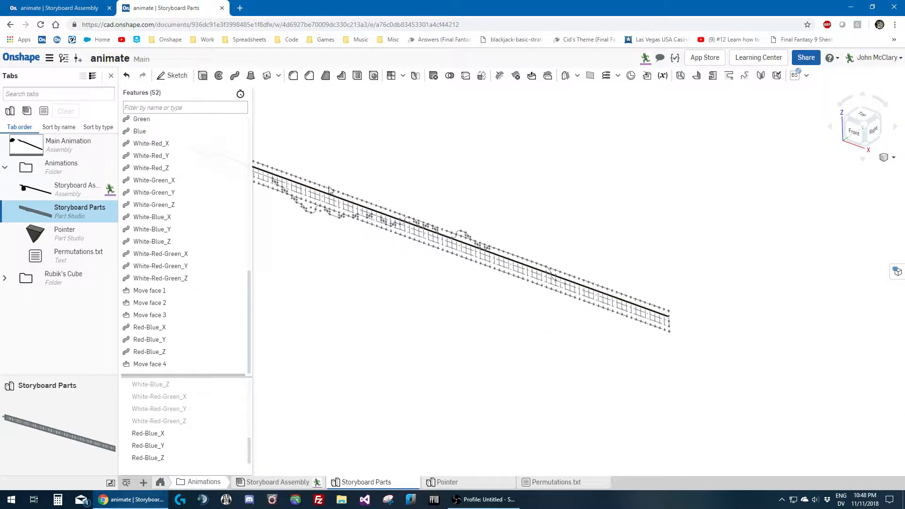
# Examine the lengthened Red-Blue_Z strip along the grid, including its S-curve near the start
pyautogui.scroll(5, 581, 280)
pyautogui.scroll(-5, 698, 304)
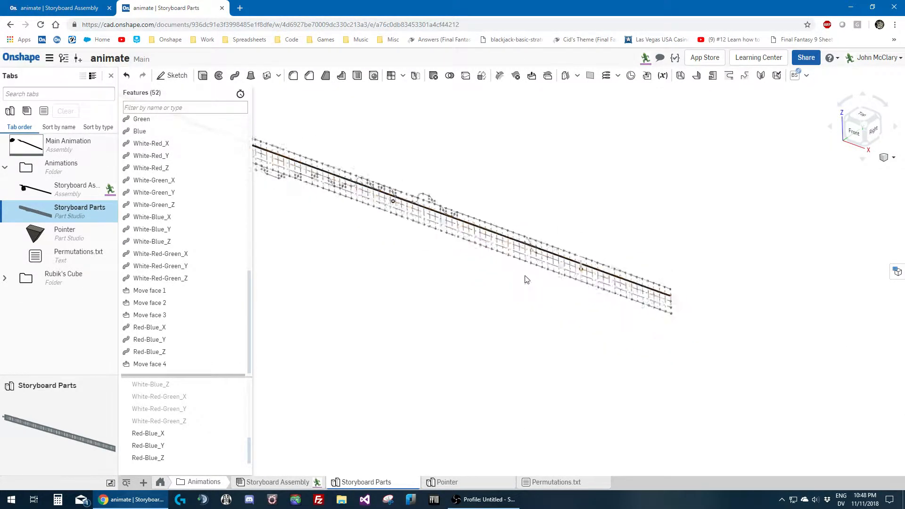
pyautogui.scroll(5, 413, 214)
pyautogui.scroll(-3, 413, 214)
pyautogui.scroll(8, 377, 203)
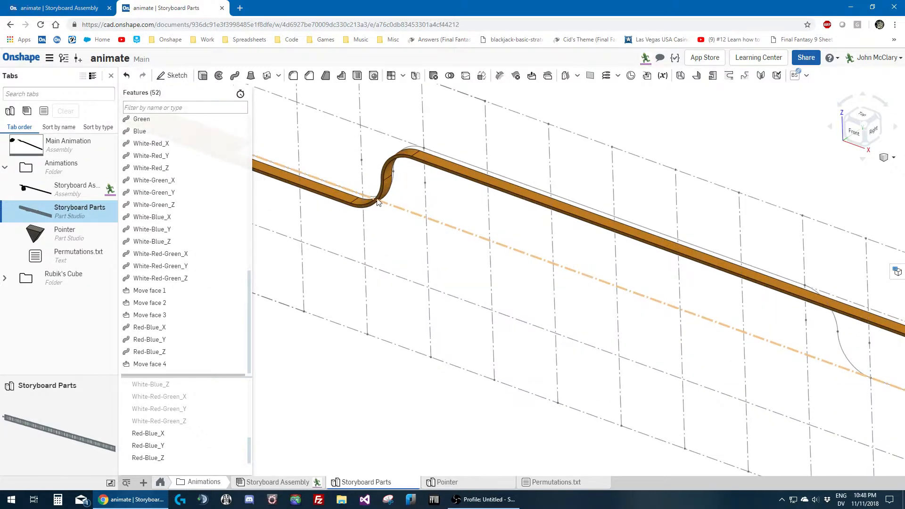
pyautogui.scroll(-3, 488, 199)
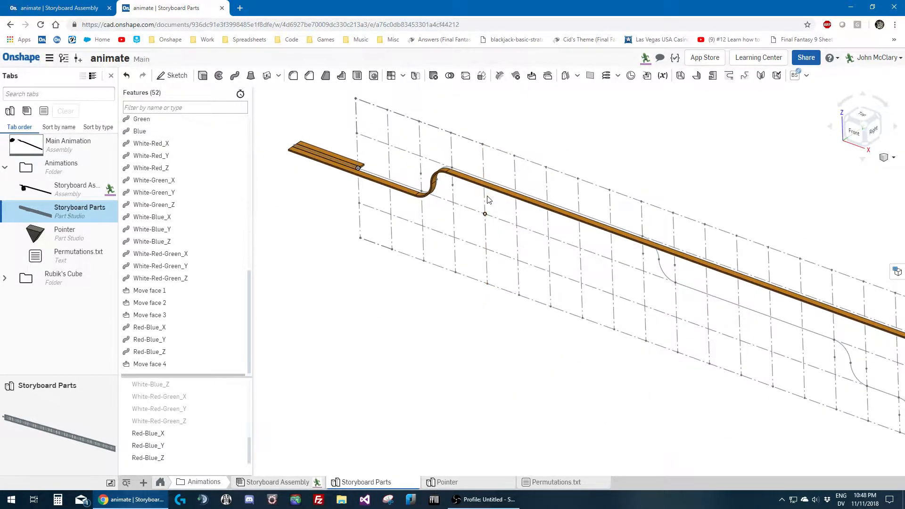
pyautogui.scroll(3, 352, 161)
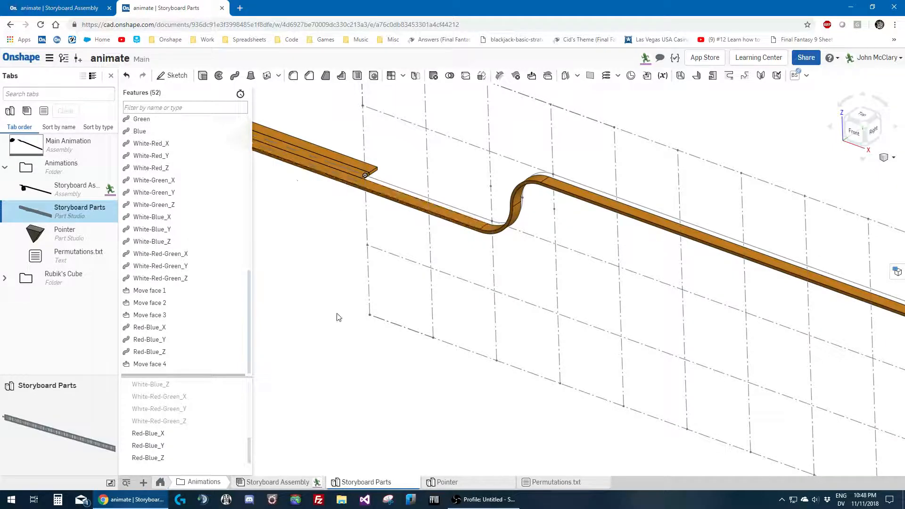
pyautogui.moveTo(401, 204)
pyautogui.mouseDown(button='right')
pyautogui.moveTo(418, 203)
pyautogui.moveTo(408, 206)
pyautogui.mouseUp(button='right')
pyautogui.scroll(5, 202, 278)
# Switch to the Storyboard Assembly and examine the Red Blue block with its pointers on the storyboard strips
pyautogui.click(54, 8)
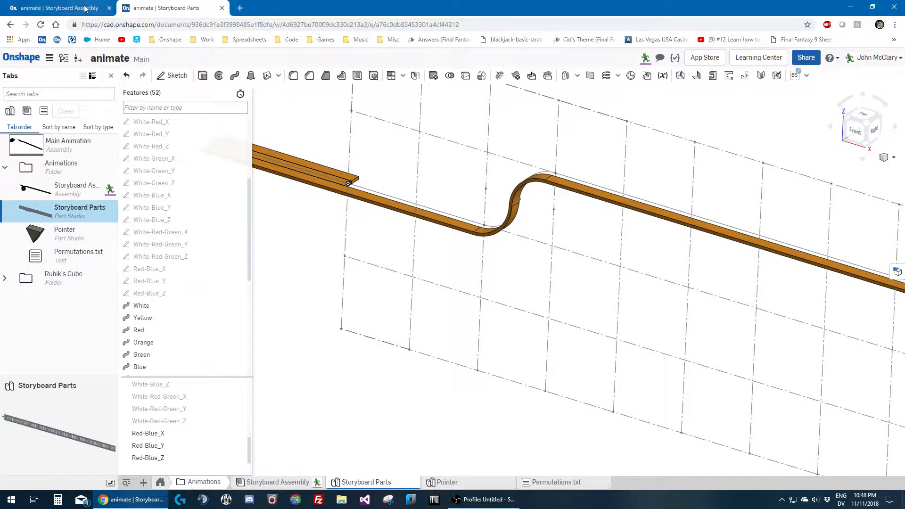
pyautogui.scroll(-3, 469, 296)
pyautogui.scroll(3, 492, 370)
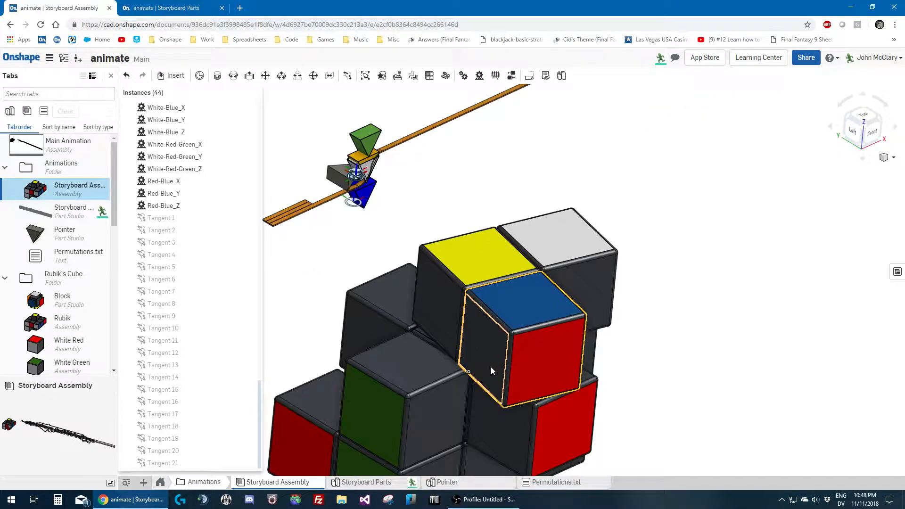
pyautogui.scroll(-3, 495, 348)
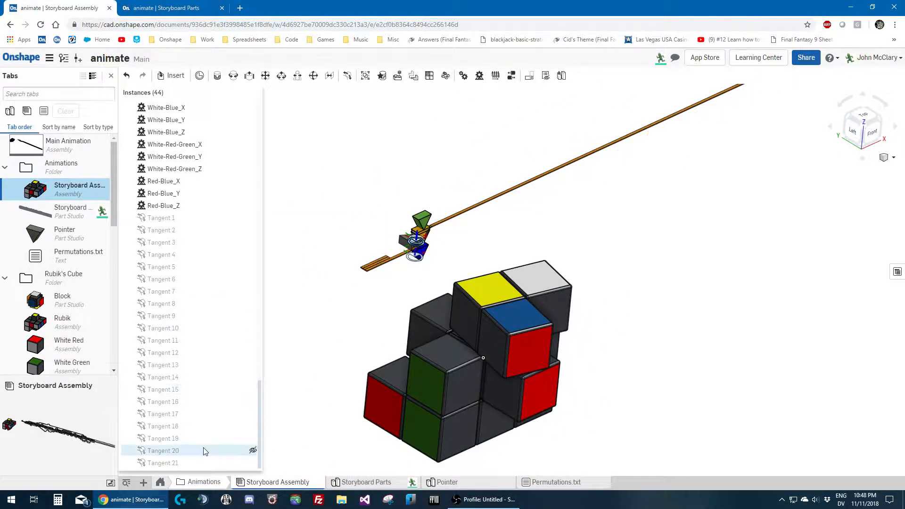
pyautogui.scroll(5, 206, 451)
pyautogui.scroll(5, 383, 257)
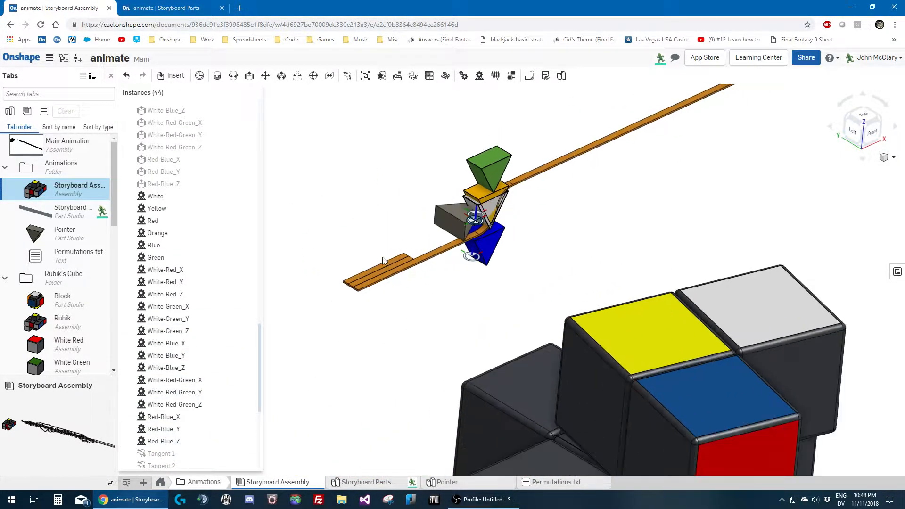
# Slide the Red-Blue_Z strip past the pointers to about -1.77 in and inspect how the Red Blue block moves with the cube
pyautogui.click(441, 261)
pyautogui.scroll(-5, 341, 264)
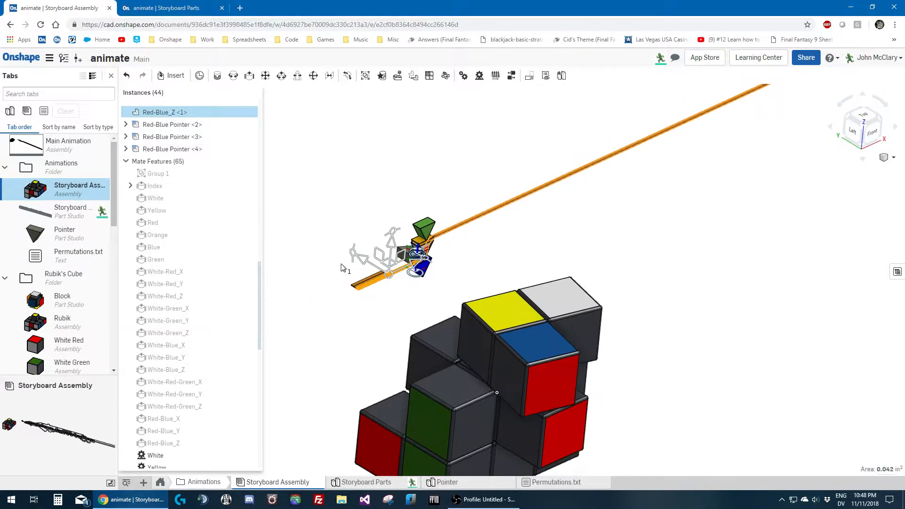
pyautogui.scroll(1, 349, 284)
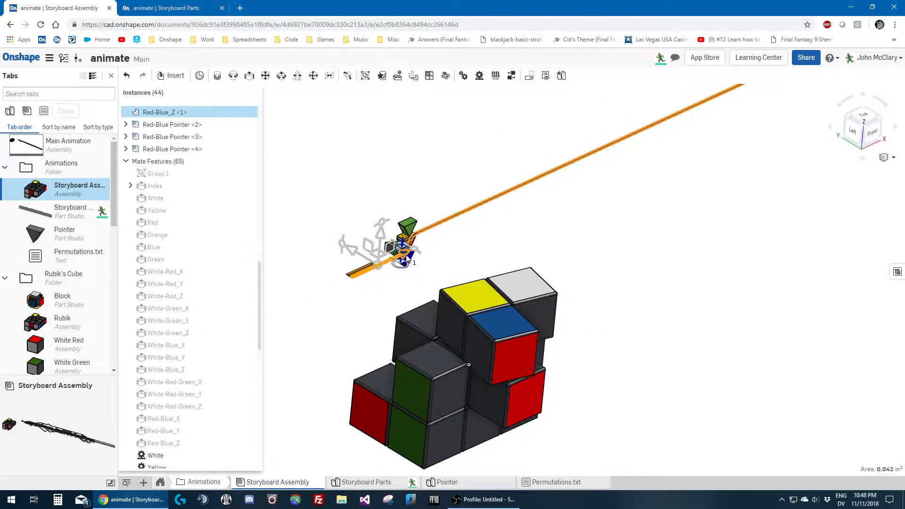
pyautogui.moveTo(406, 259); pyautogui.dragTo(417, 251)
pyautogui.moveTo(419, 249); pyautogui.dragTo(360, 339)
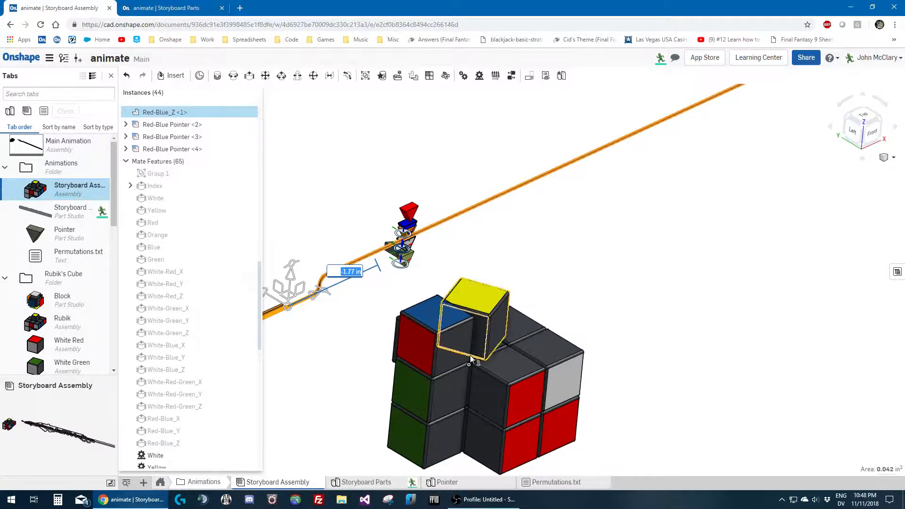
pyautogui.click(608, 256)
pyautogui.scroll(-3, 607, 256)
pyautogui.scroll(3, 477, 313)
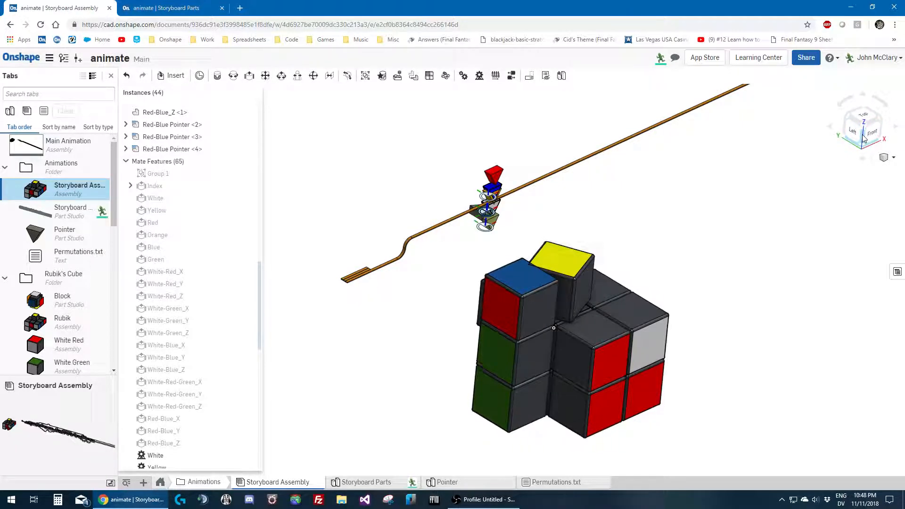
pyautogui.scroll(2, 572, 271)
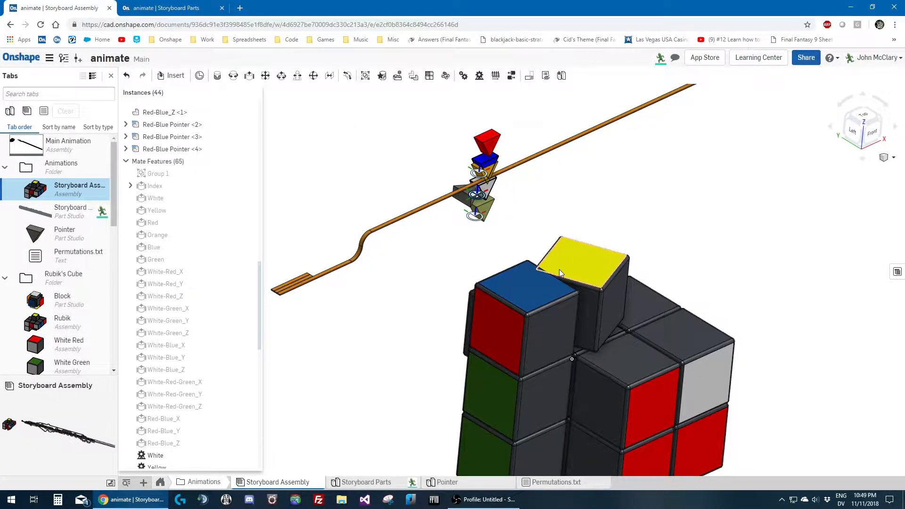
# Return to Storyboard Parts, highlight the Yellow sketch to find its next drop, and open the Red-Blue_Z sketch for editing
pyautogui.click(167, 7)
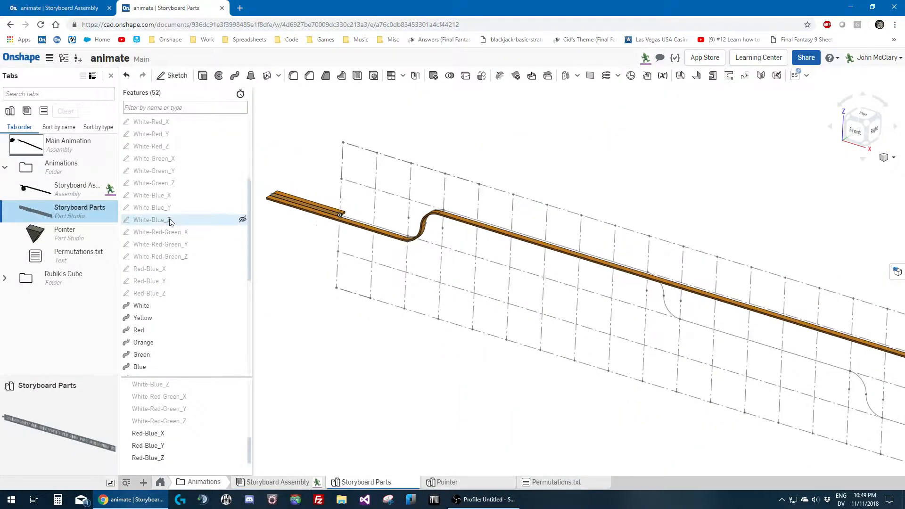
pyautogui.scroll(3, 172, 221)
pyautogui.click(190, 220)
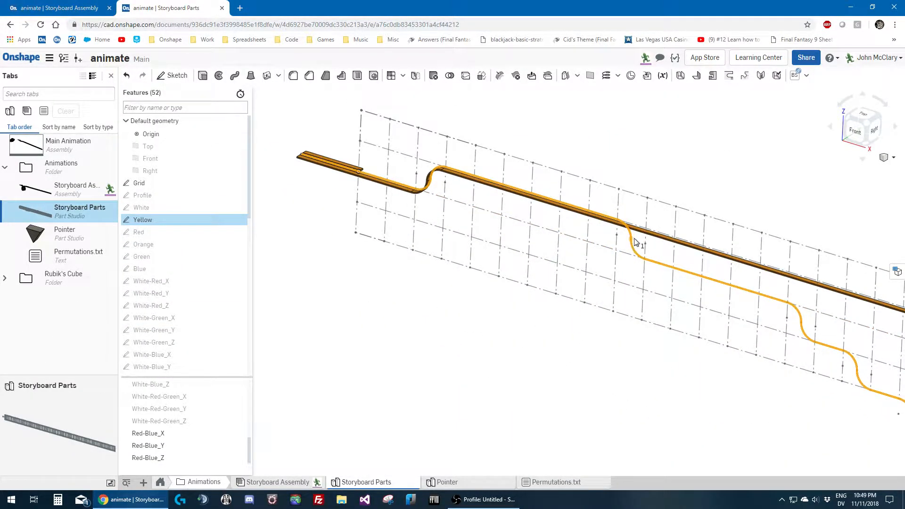
pyautogui.scroll(3, 634, 242)
pyautogui.click(562, 233)
pyautogui.rightClick(630, 212)
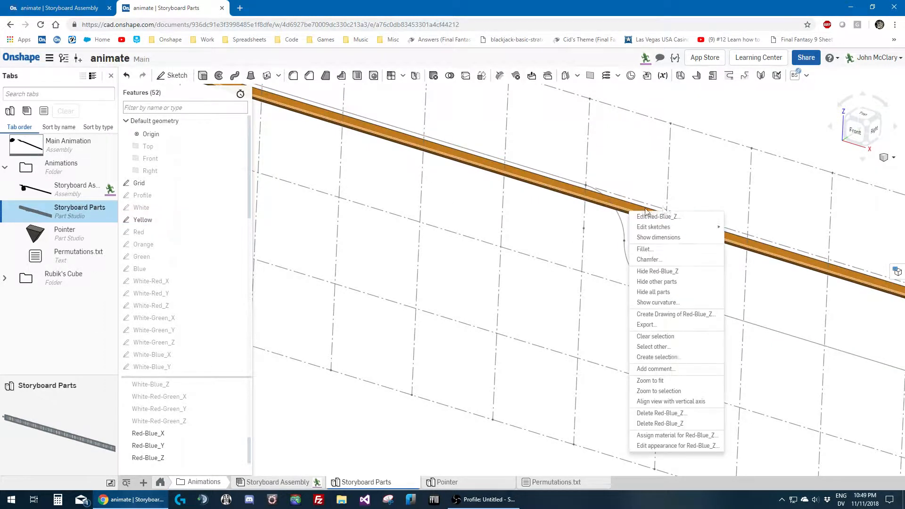
pyautogui.click(752, 228)
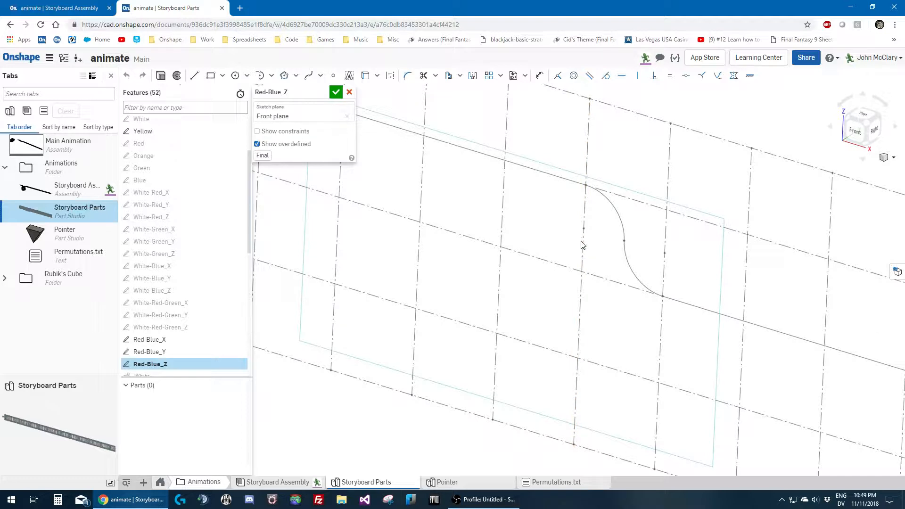
# Draw a line starting at the foot of the Yellow curve's drop and make the existing line's free end coincident with the drop's upper end
pyautogui.click(786, 361)
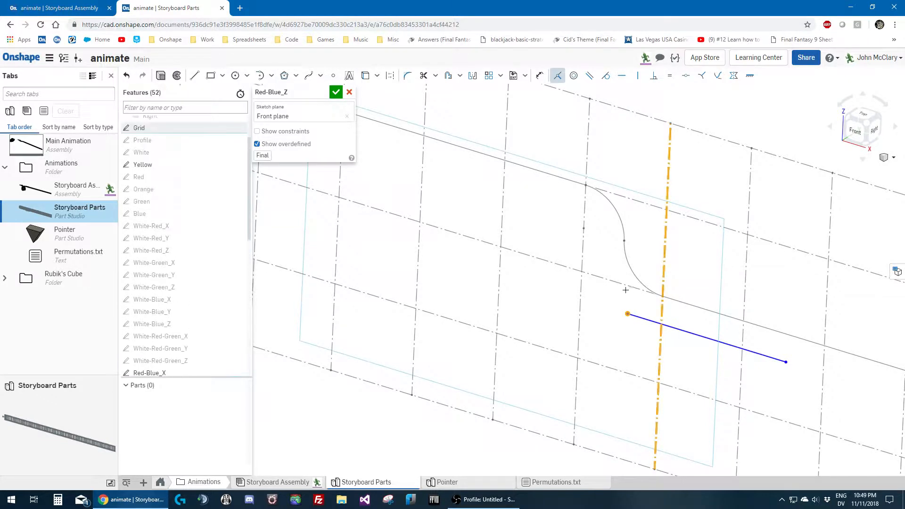
pyautogui.moveTo(664, 326); pyautogui.dragTo(699, 336)
pyautogui.scroll(-4, 698, 336)
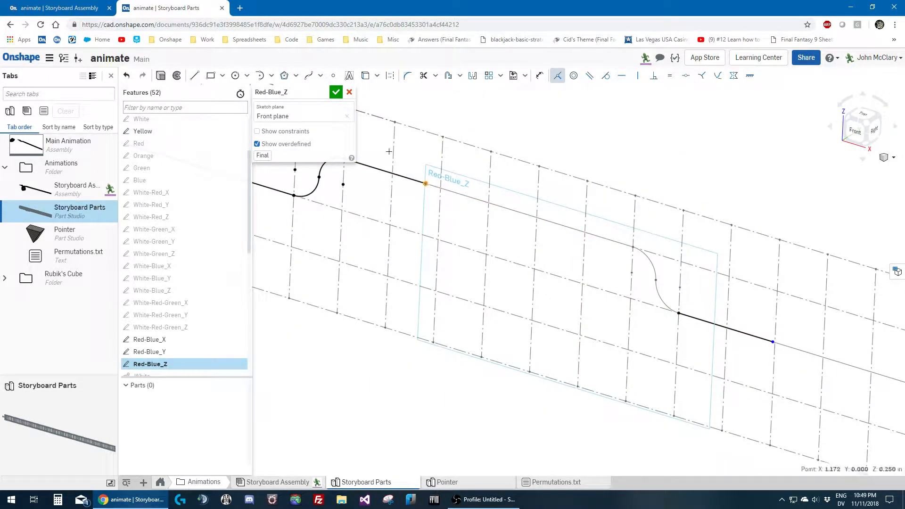
pyautogui.click(261, 76)
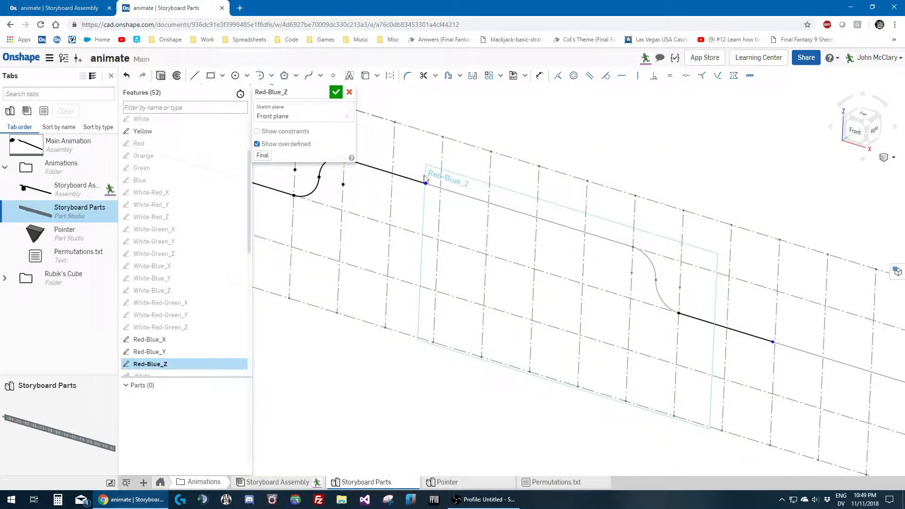
pyautogui.click(632, 285)
pyautogui.press('i')
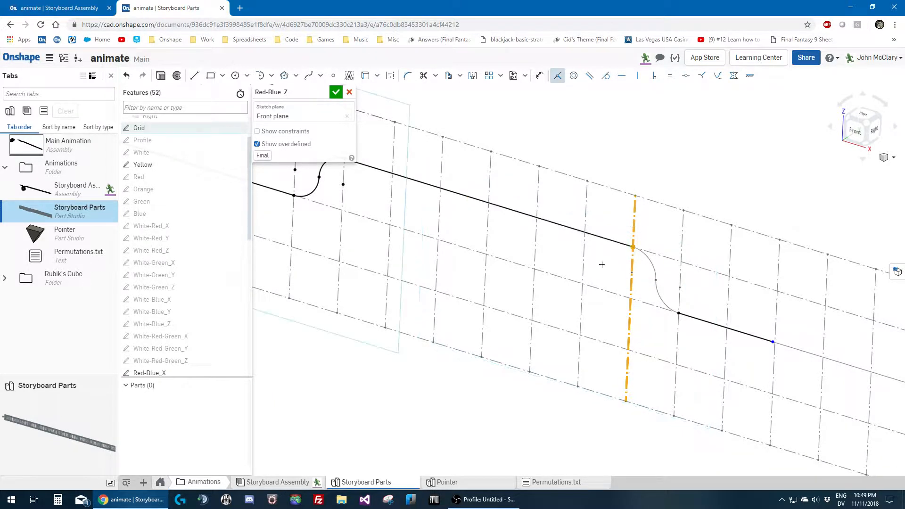
# Draw two arcs forming a descending S-curve from the upper line's end to the lower line's start
pyautogui.click(264, 77)
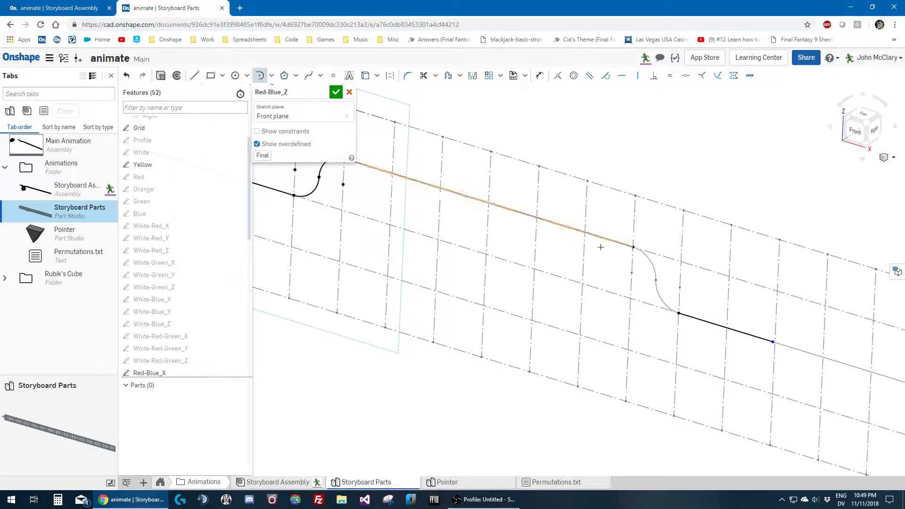
pyautogui.click(623, 242)
pyautogui.scroll(4, 665, 277)
pyautogui.click(660, 277)
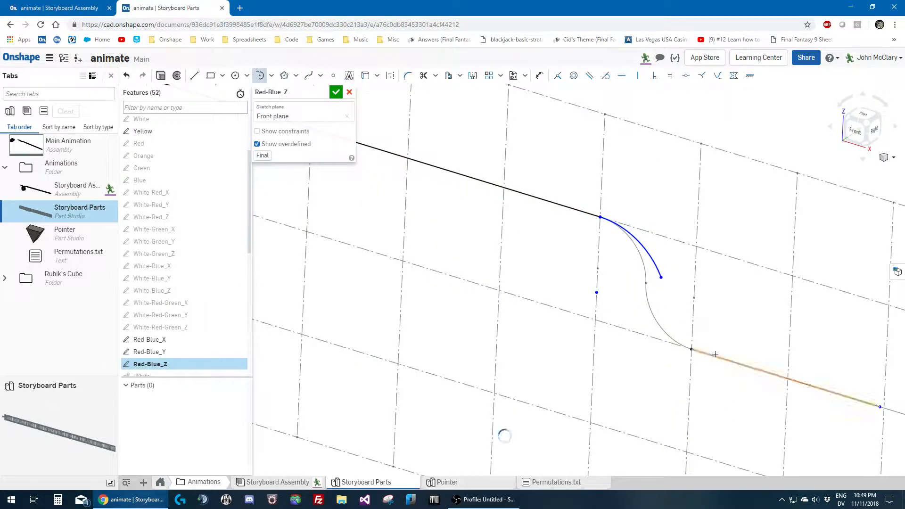
pyautogui.click(712, 355)
pyautogui.click(659, 277)
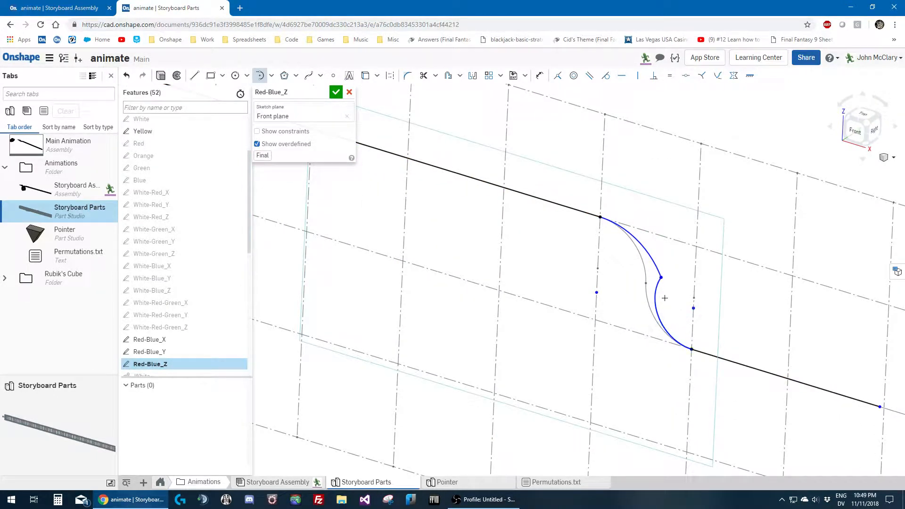
# Make the descending arcs tangent to each other and their adjoining lines and equal in radius, and finish the Red-Blue_Z sketch
pyautogui.press('t')
pyautogui.moveTo(586, 357); pyautogui.dragTo(701, 225)
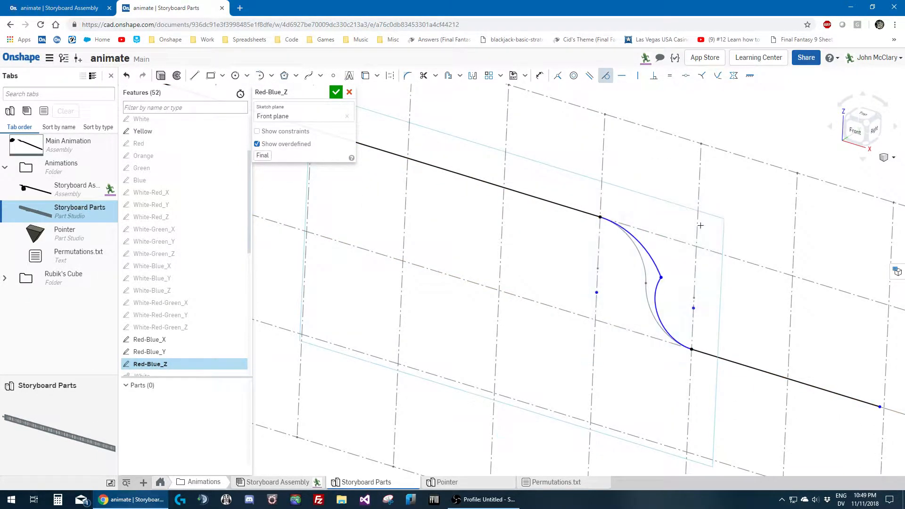
pyautogui.moveTo(550, 364); pyautogui.dragTo(722, 200)
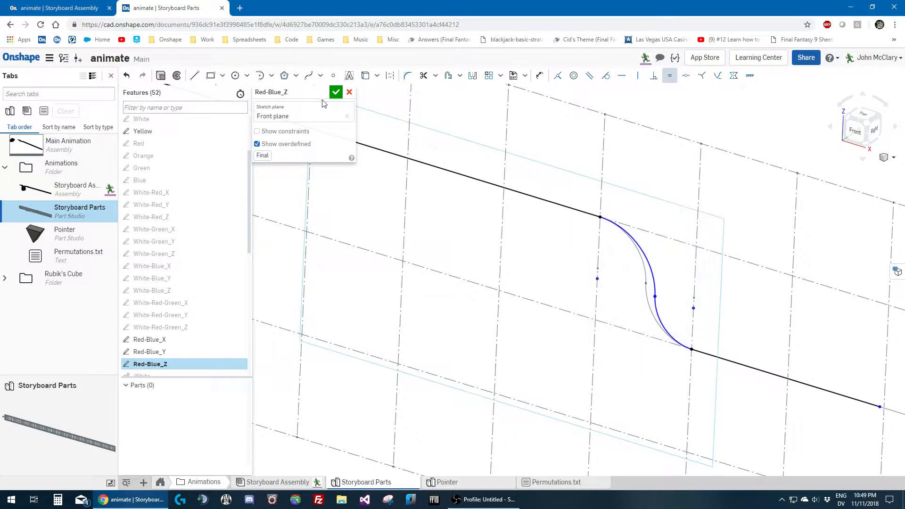
pyautogui.click(334, 92)
pyautogui.scroll(-5, 467, 268)
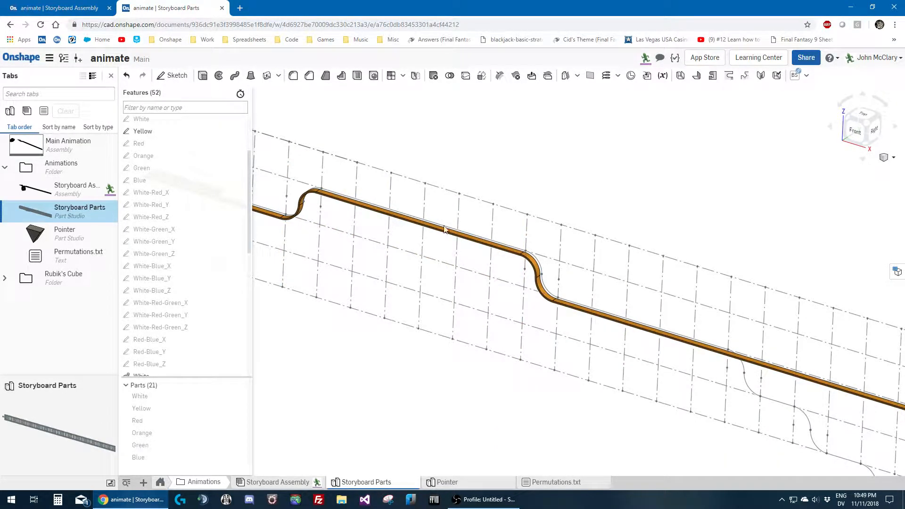
# Examine the Yellow strip's turns against the highlighted White-Red-Green_X sketch, and clear the selection
pyautogui.scroll(-2, 563, 271)
pyautogui.scroll(1, 396, 257)
pyautogui.scroll(1, 399, 215)
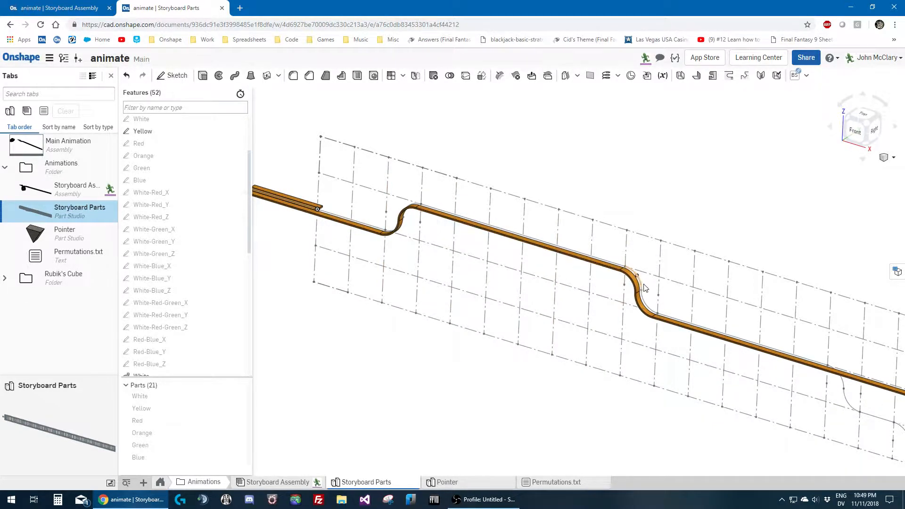
pyautogui.click(191, 306)
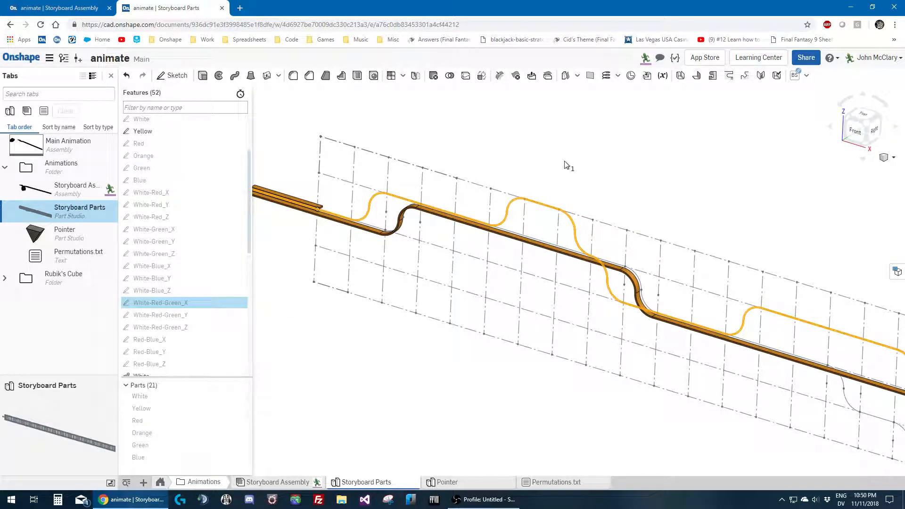
pyautogui.click(531, 323)
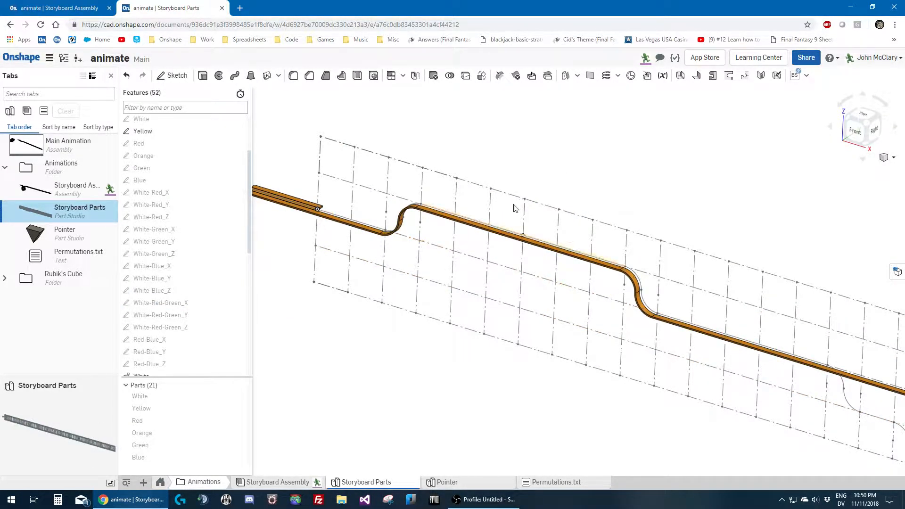
# Switch to Storyboard Assembly and slide the Red-Blue_Z strip by -0.72 in along its length to play the Red Blue block's rotation
pyautogui.click(86, 8)
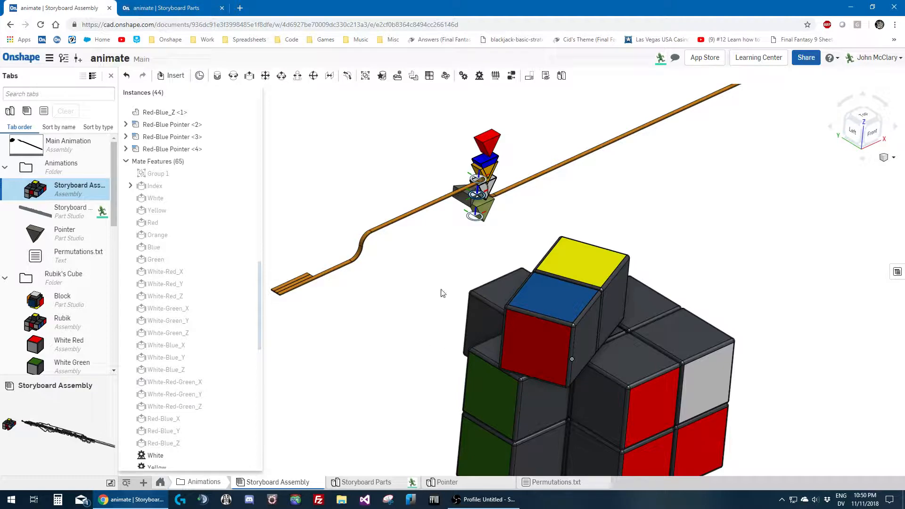
pyautogui.scroll(3, 351, 293)
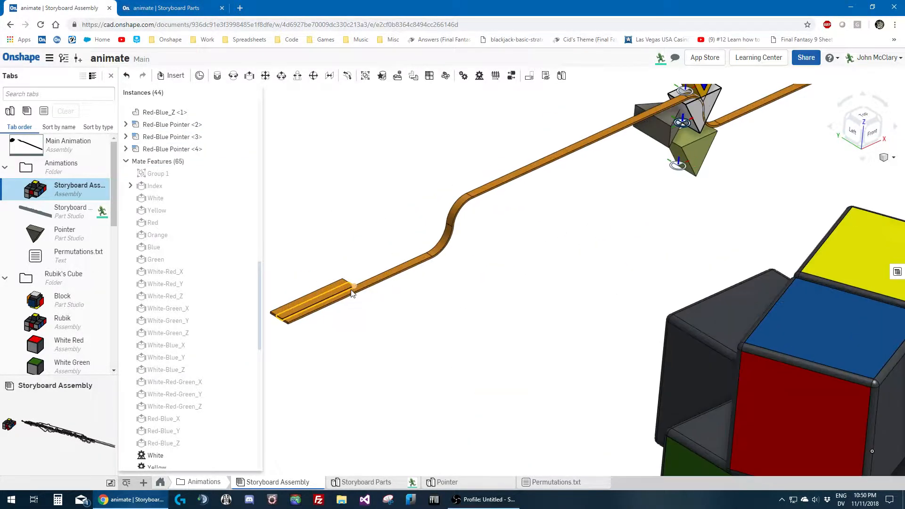
pyautogui.scroll(2, 359, 284)
pyautogui.click(359, 284)
pyautogui.scroll(-3, 393, 302)
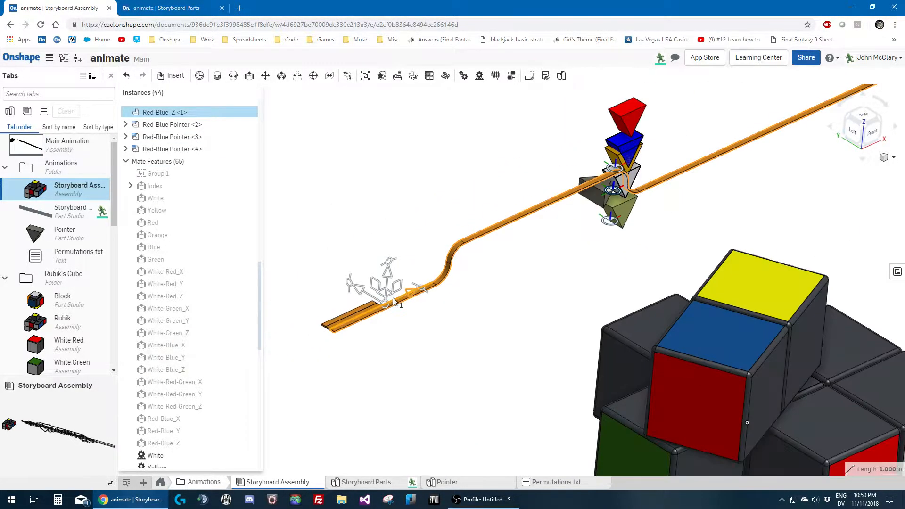
pyautogui.scroll(-3, 394, 302)
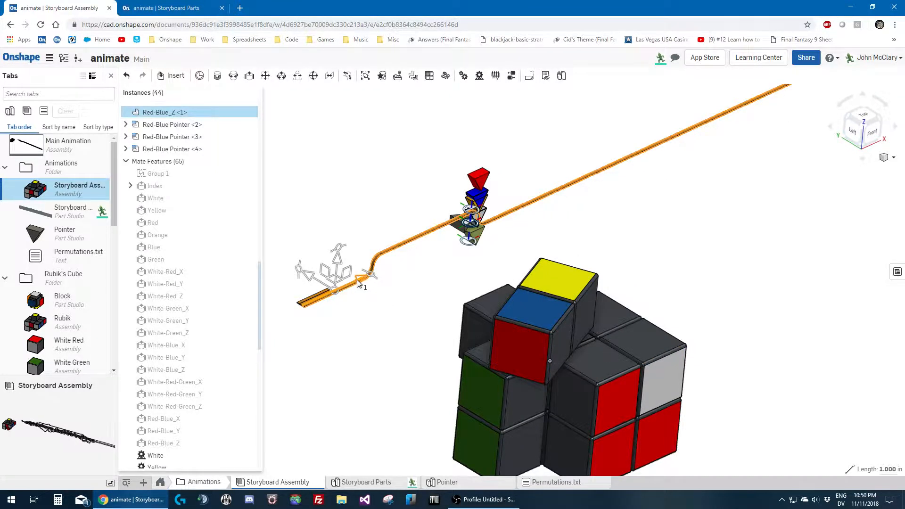
pyautogui.moveTo(358, 283); pyautogui.dragTo(320, 303)
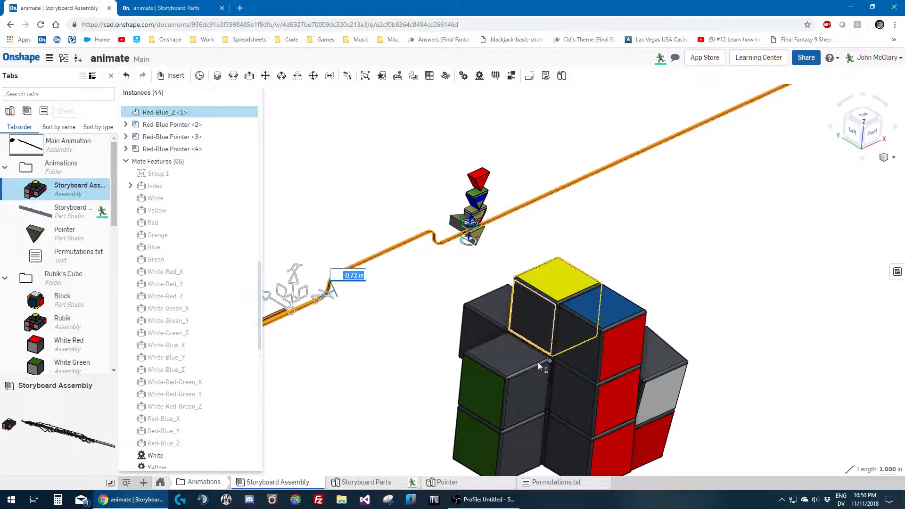
# Highlight the Green and Yellow instances on the cube, and clear the selection
pyautogui.click(484, 393)
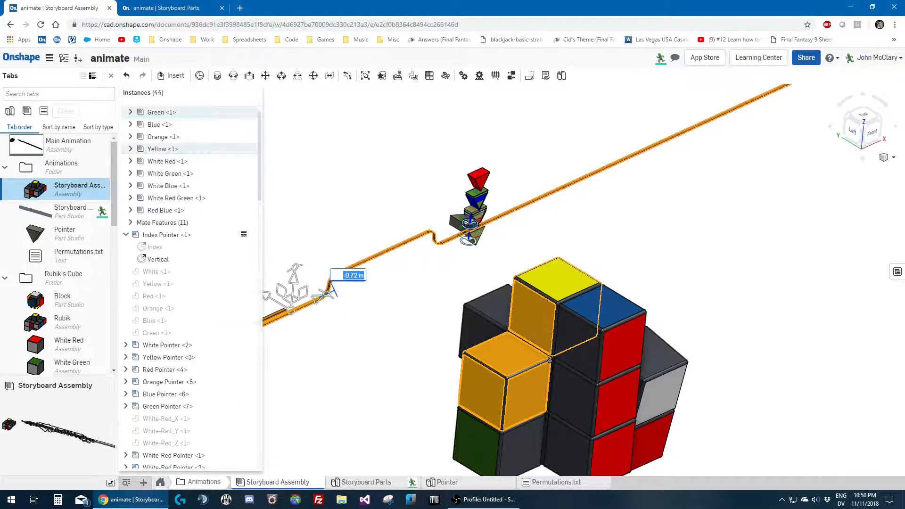
pyautogui.click(491, 325)
pyautogui.moveTo(491, 316); pyautogui.dragTo(523, 313, button='middle')
pyautogui.moveTo(523, 312); pyautogui.dragTo(491, 331, button='right')
pyautogui.press('Escape')
pyautogui.scroll(-3, 491, 330)
pyautogui.scroll(3, 476, 343)
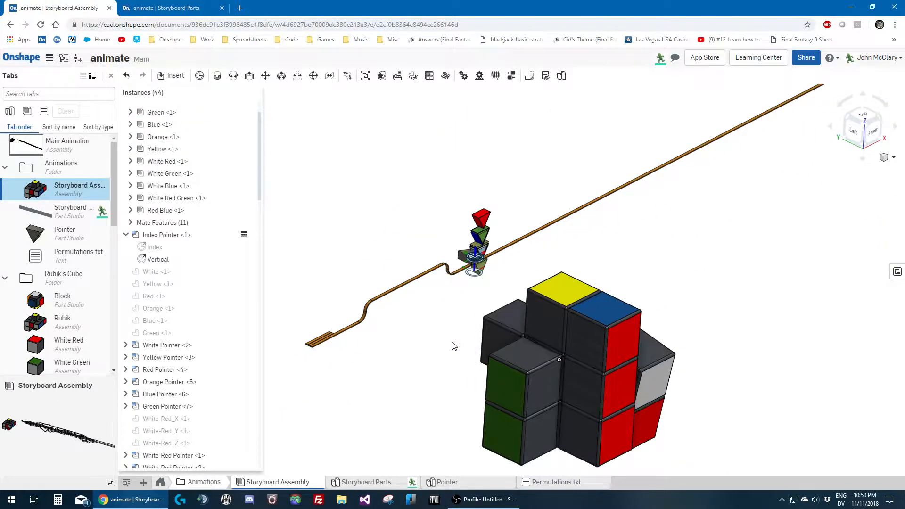
# Select the Red-Blue_Z strip just before its first rise to reach its move handles
pyautogui.scroll(3, 368, 331)
pyautogui.scroll(3, 369, 331)
pyautogui.click(306, 297)
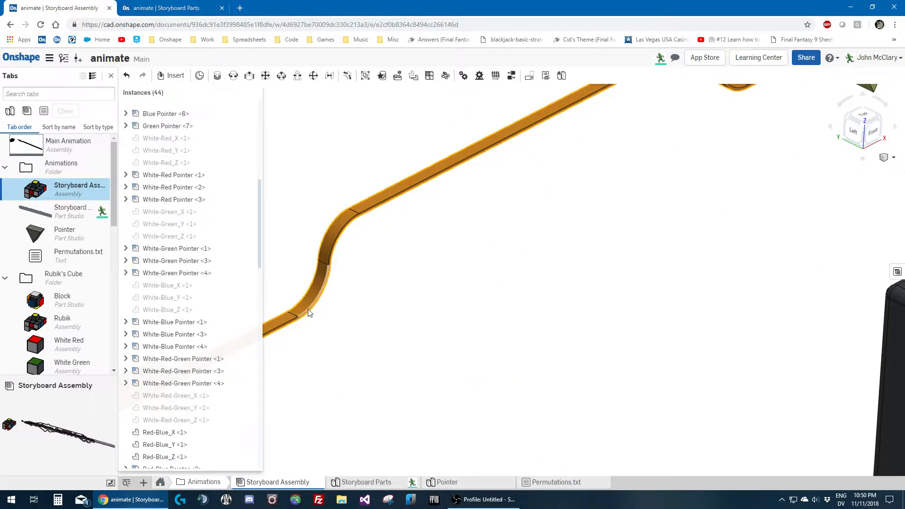
pyautogui.scroll(2, 276, 315)
pyautogui.click(273, 323)
pyautogui.scroll(-8, 354, 286)
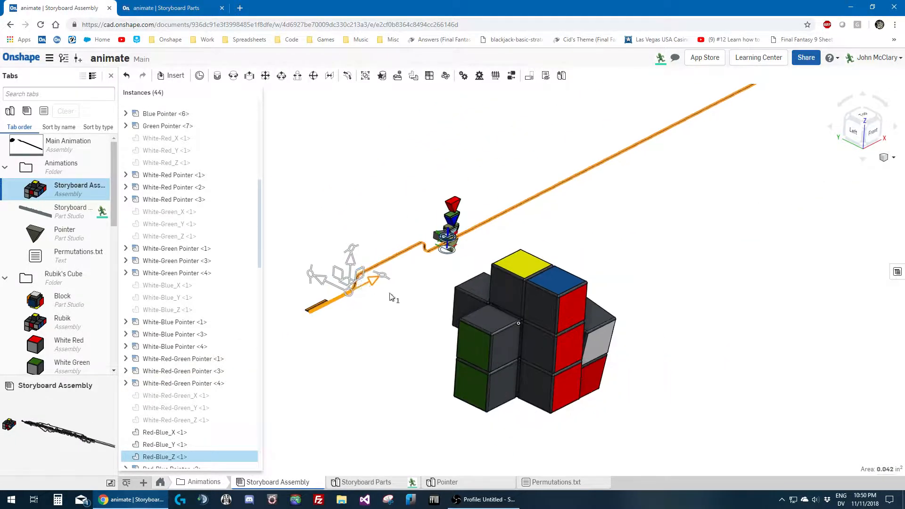
pyautogui.scroll(2, 421, 304)
pyautogui.moveTo(328, 279)
pyautogui.mouseDown()
pyautogui.moveTo(320, 289)
pyautogui.moveTo(336, 282)
pyautogui.moveTo(331, 288)
pyautogui.mouseUp()
# Try to hide the overlapping block part inside the cube while the Red-Blue_Z strip is selected, and undo the hiding
pyautogui.scroll(8, 525, 301)
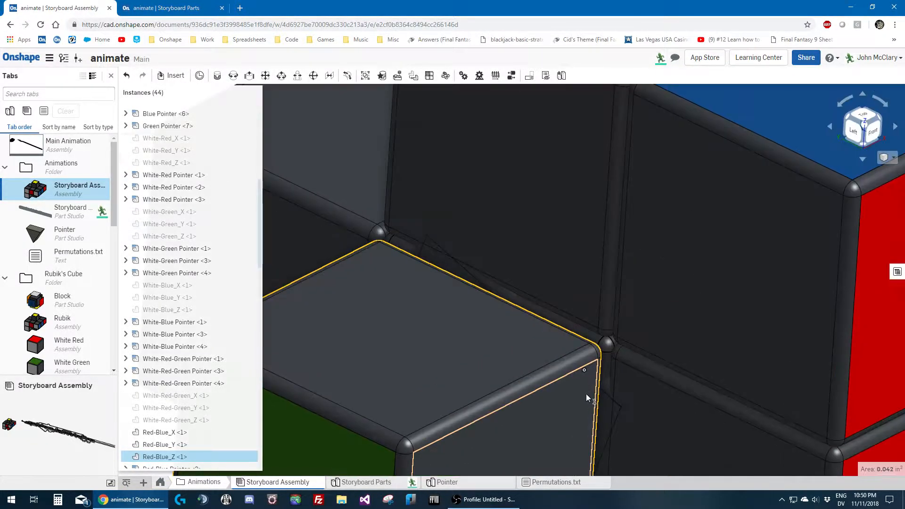
pyautogui.rightClick(608, 396)
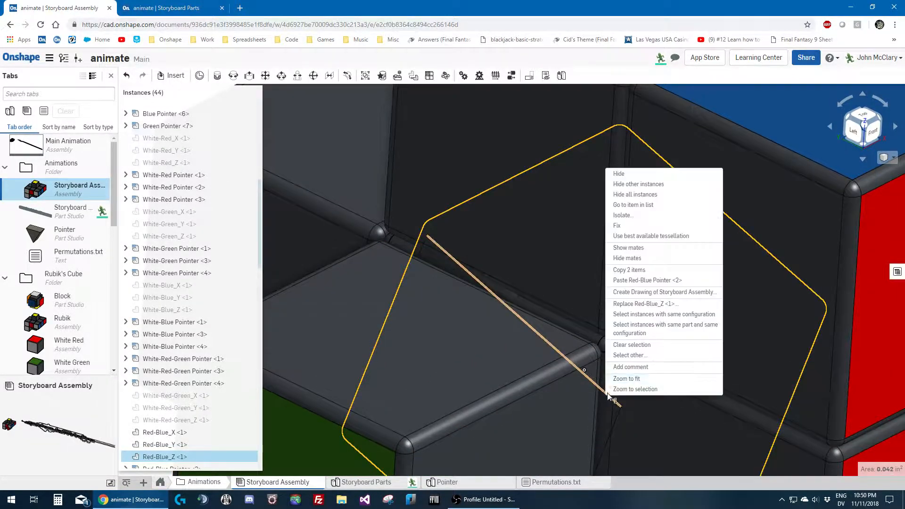
pyautogui.click(626, 174)
pyautogui.scroll(-10, 614, 346)
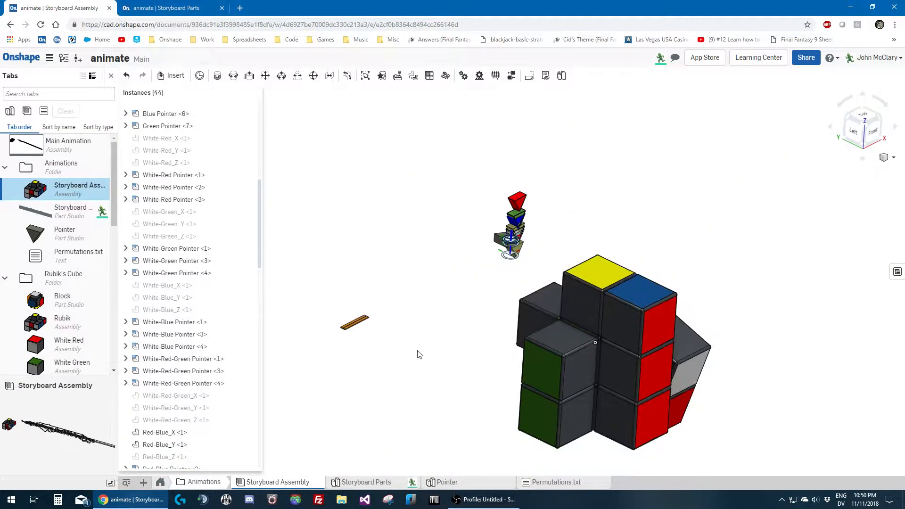
pyautogui.scroll(5, 376, 334)
pyautogui.scroll(1, 352, 318)
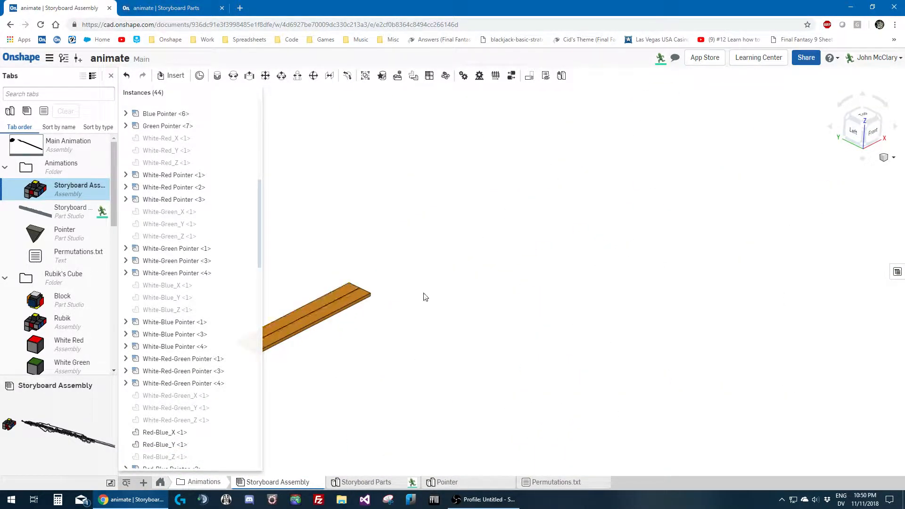
pyautogui.hotkey('ctrl', 'z')
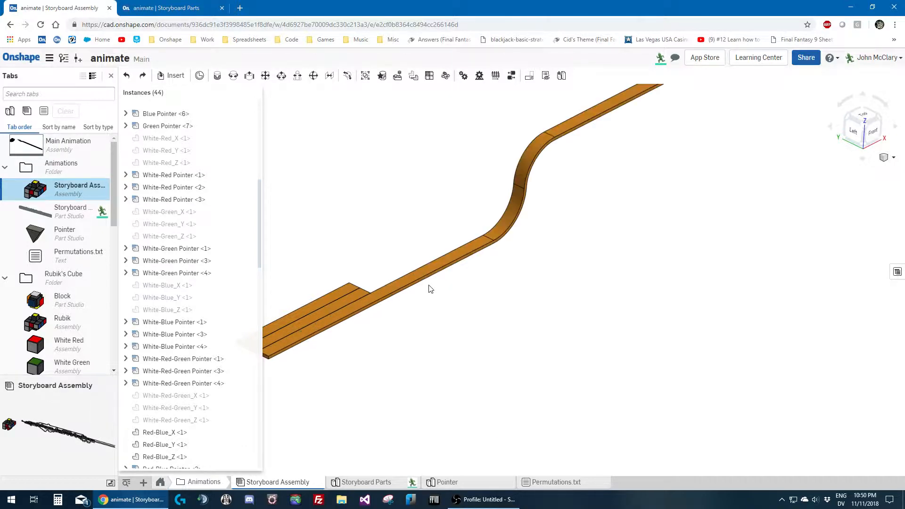
# Hide only the block part that overlaps the others at the cube's inner corner
pyautogui.scroll(-5, 412, 301)
pyautogui.scroll(10, 557, 281)
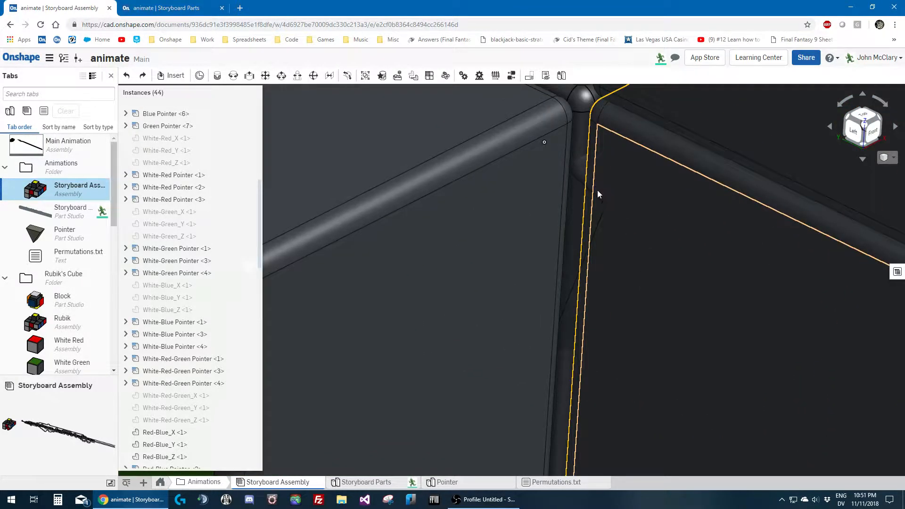
pyautogui.rightClick(585, 180)
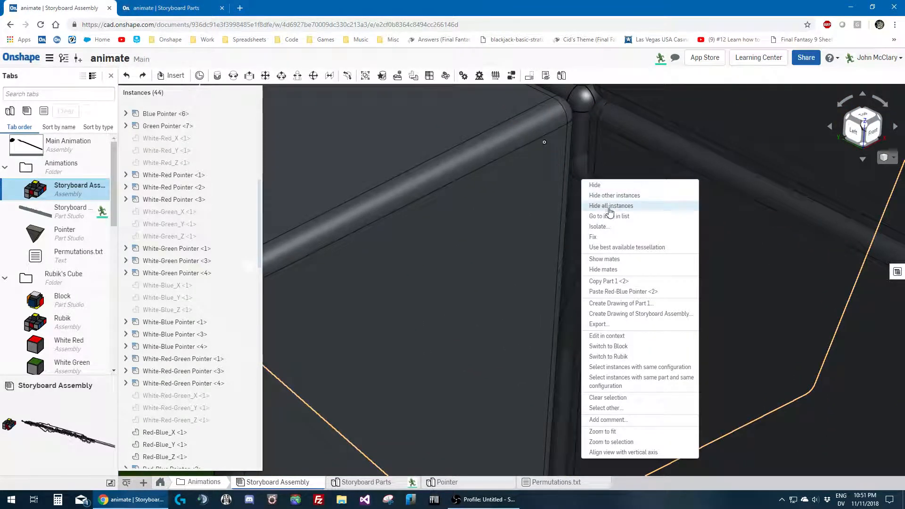
pyautogui.click(595, 185)
pyautogui.scroll(-5, 550, 273)
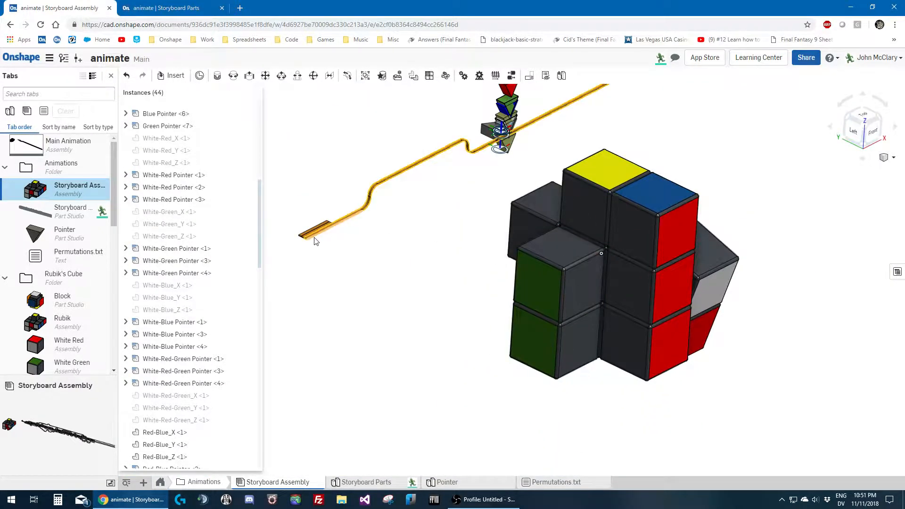
# Slide the Red-Blue_Y strip by -0.52 in along its length to play the next rotation, and inspect the cube from the front and above
pyautogui.scroll(10, 332, 213)
pyautogui.click(333, 211)
pyautogui.scroll(-5, 353, 250)
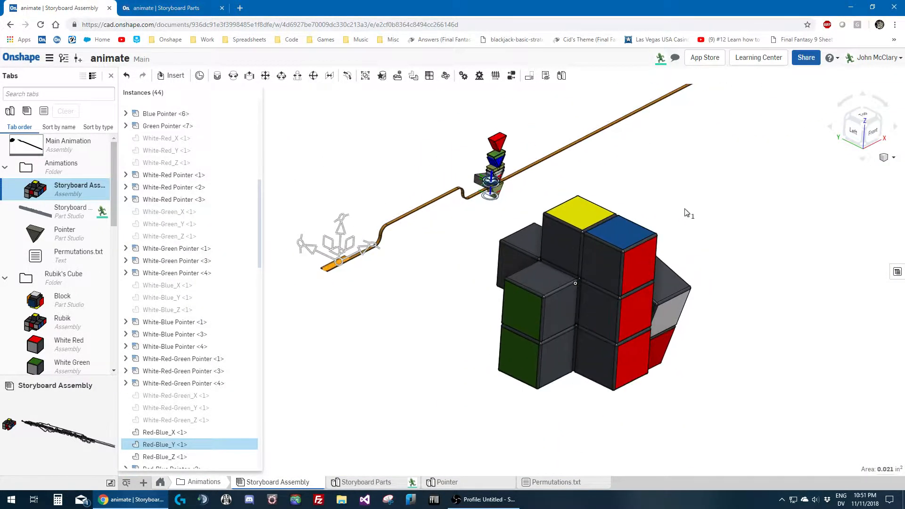
pyautogui.moveTo(361, 251); pyautogui.dragTo(343, 261)
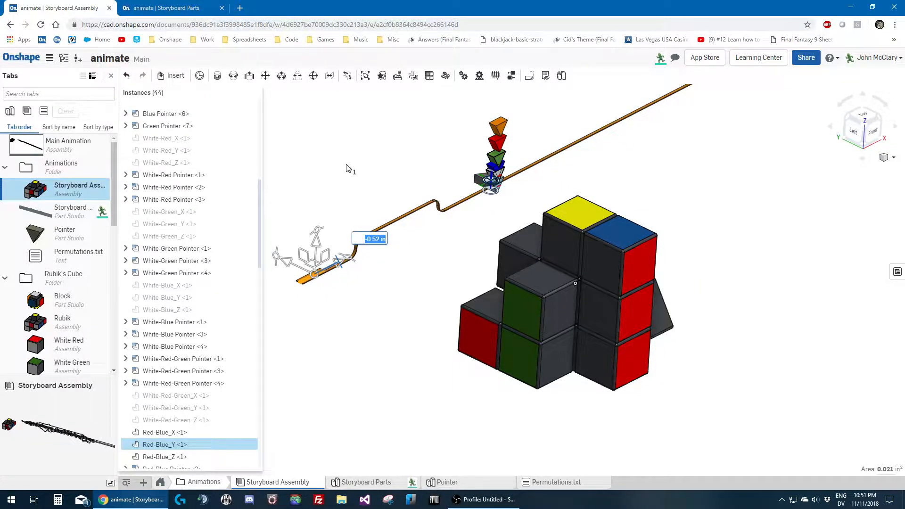
pyautogui.click(480, 210)
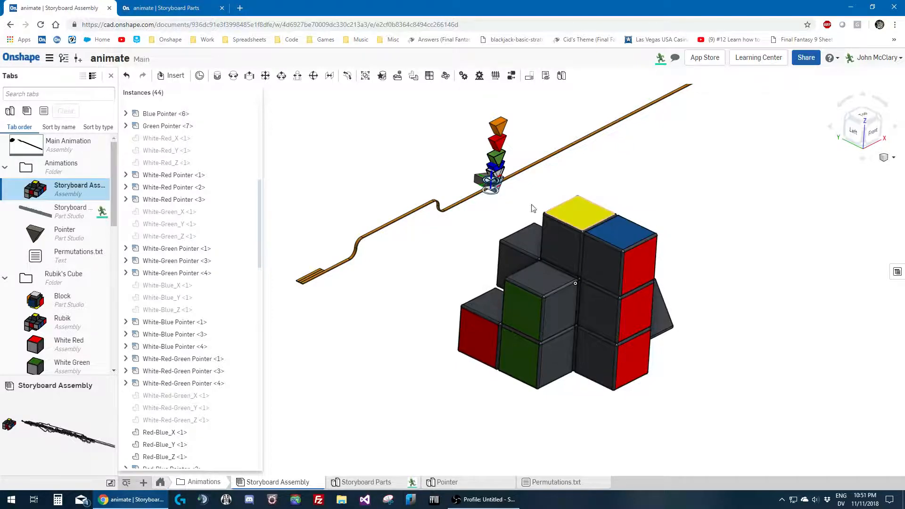
pyautogui.moveTo(574, 397); pyautogui.dragTo(550, 391, button='right')
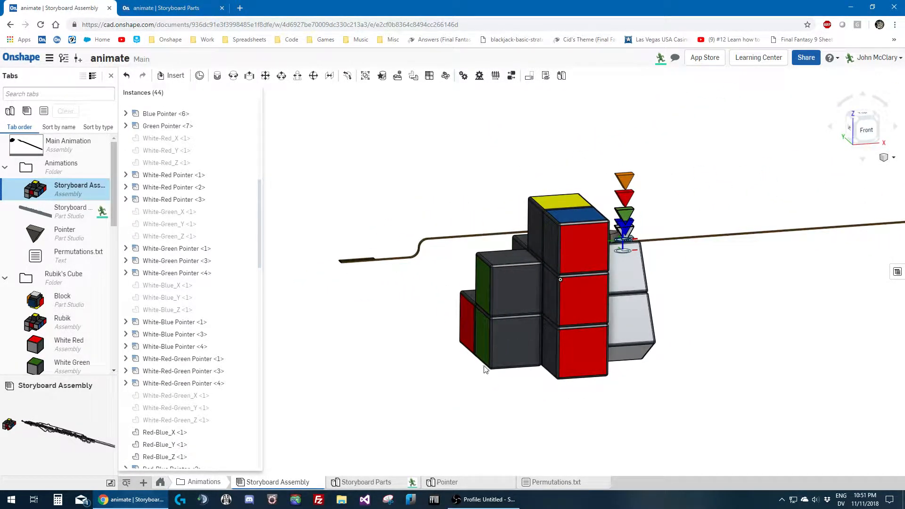
pyautogui.moveTo(488, 419); pyautogui.dragTo(515, 289, button='right')
pyautogui.click(500, 293)
pyautogui.moveTo(465, 356); pyautogui.dragTo(388, 249, button='right')
pyautogui.click(389, 249)
# Suppress all the tangent mates, Tangent 1 through Tangent 21
pyautogui.scroll(-15, 177, 445)
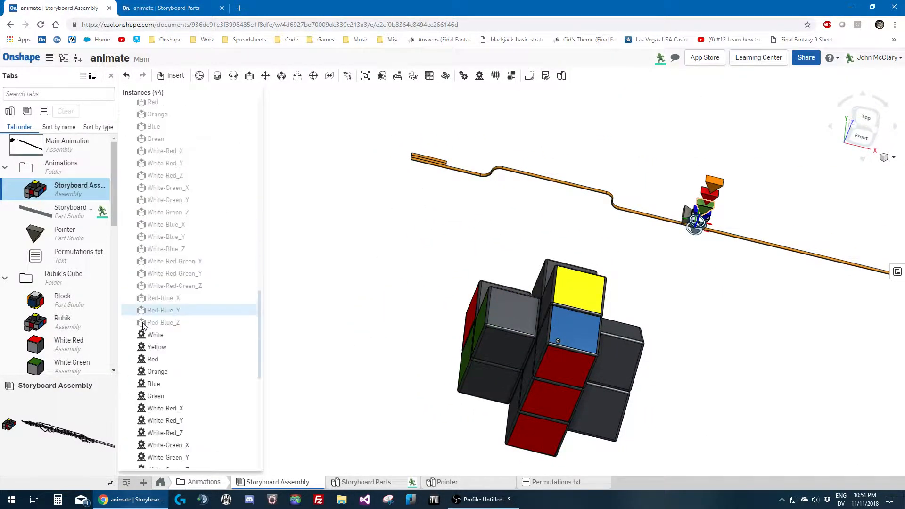
pyautogui.click(165, 461)
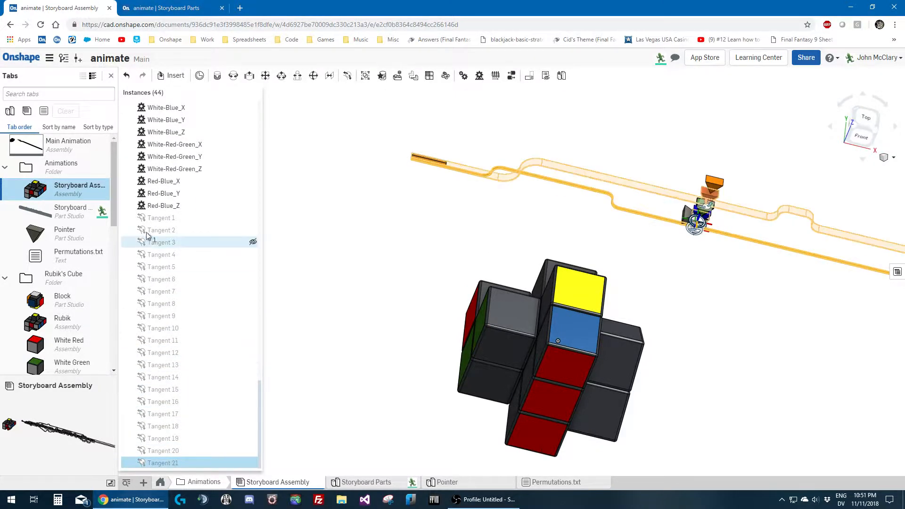
pyautogui.keyDown('shift'); pyautogui.click(157, 219); pyautogui.keyUp('shift')
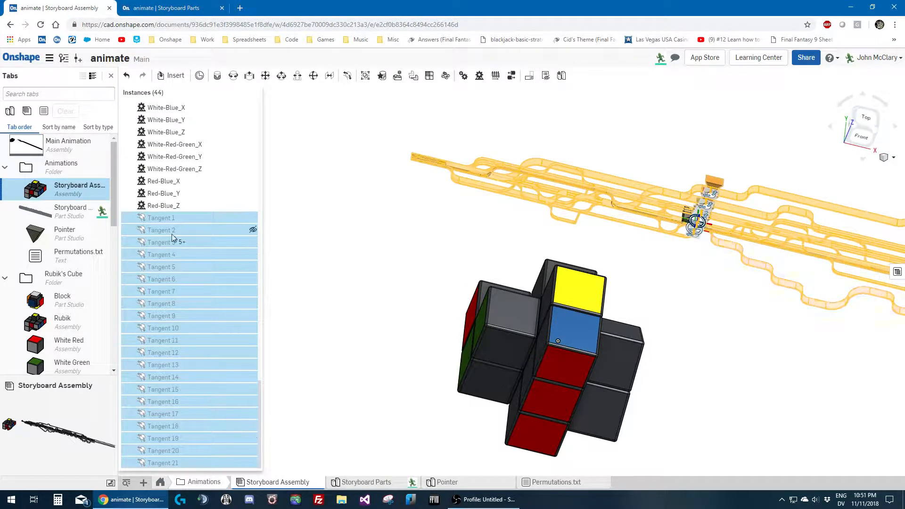
pyautogui.scroll(3, 189, 329)
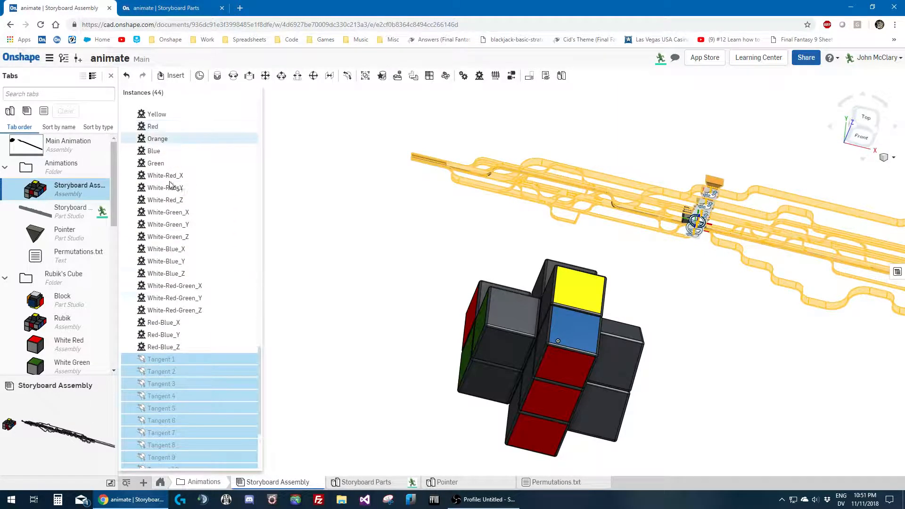
pyautogui.rightClick(179, 360)
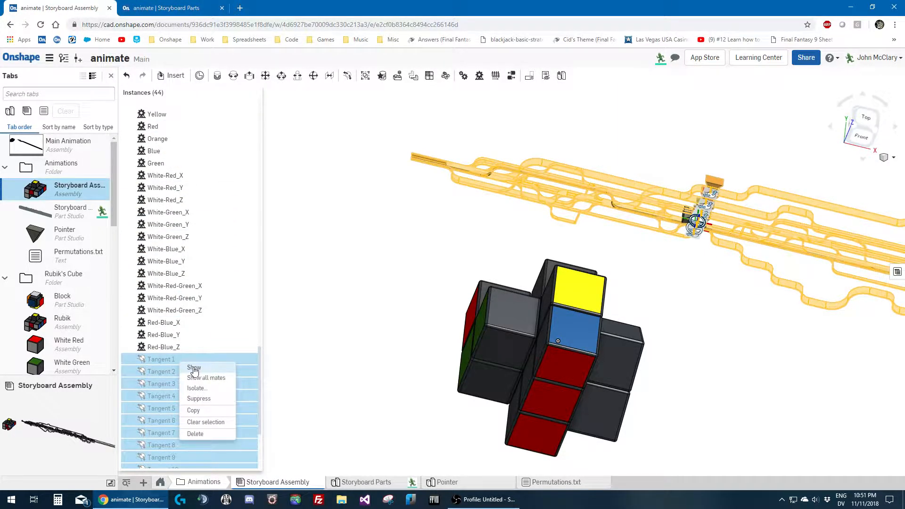
pyautogui.click(202, 399)
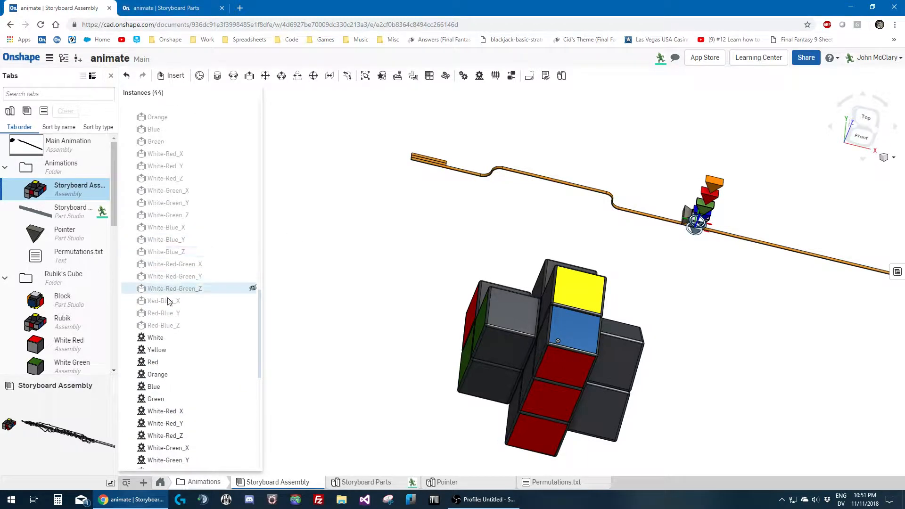
# Reset the Index mate to return the storyboard strips to their starting position
pyautogui.scroll(2, 171, 155)
pyautogui.rightClick(176, 162)
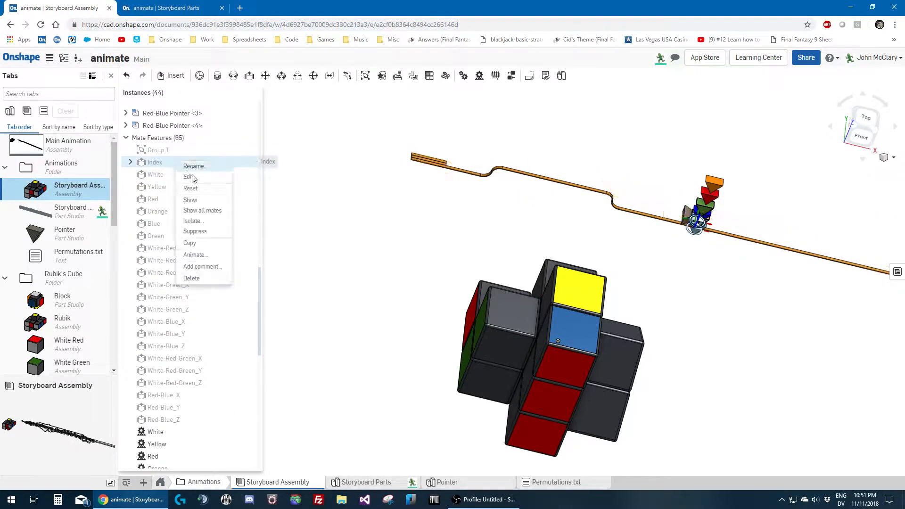
pyautogui.click(284, 186)
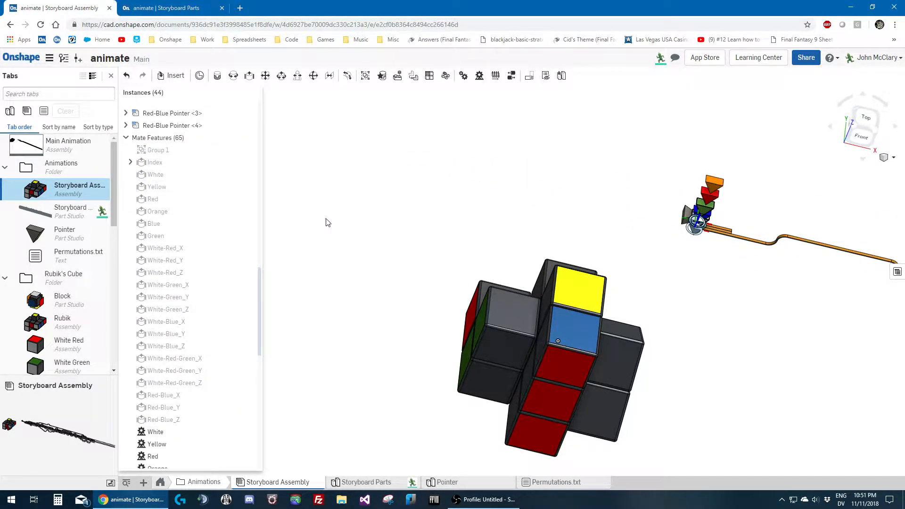
# Unsuppress all the tangent mates, Tangent 1 through Tangent 21
pyautogui.scroll(-7, 178, 317)
pyautogui.click(167, 363)
pyautogui.scroll(-3, 167, 370)
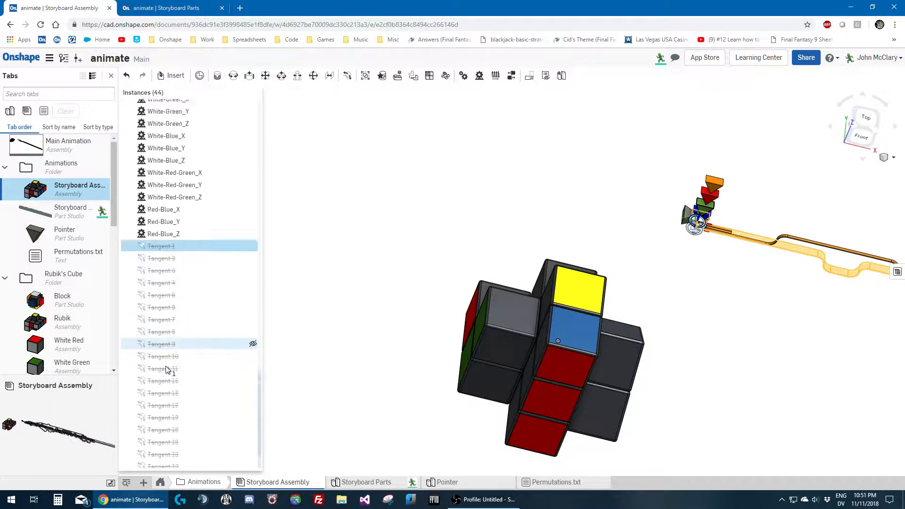
pyautogui.keyDown('shift'); pyautogui.click(186, 463); pyautogui.keyUp('shift')
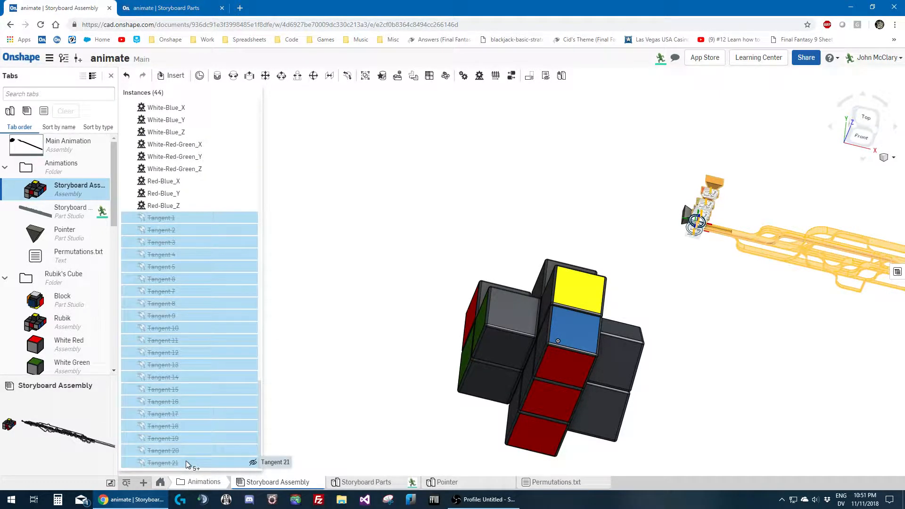
pyautogui.rightClick(186, 461)
pyautogui.click(228, 423)
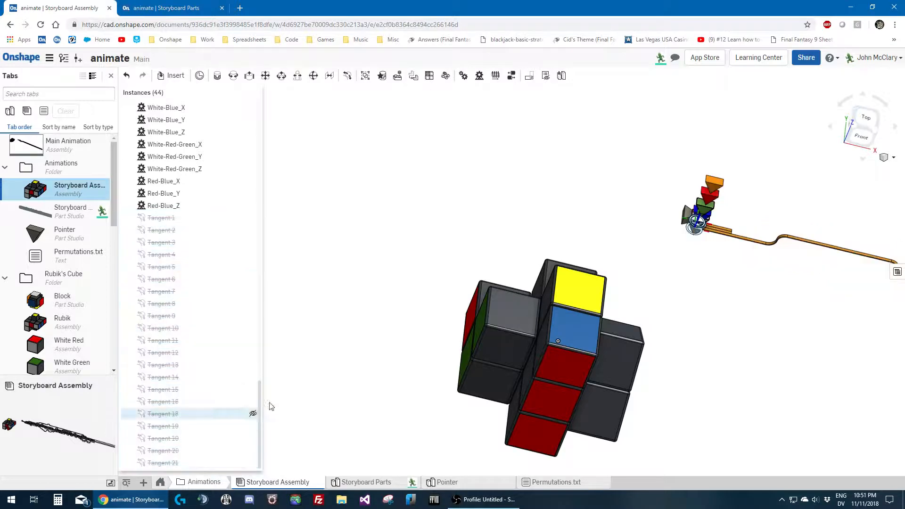
# Inspect the cube and the pointer stack from several sides, finishing in the isometric view
pyautogui.moveTo(569, 325); pyautogui.dragTo(559, 310, button='right')
pyautogui.scroll(3, 548, 277)
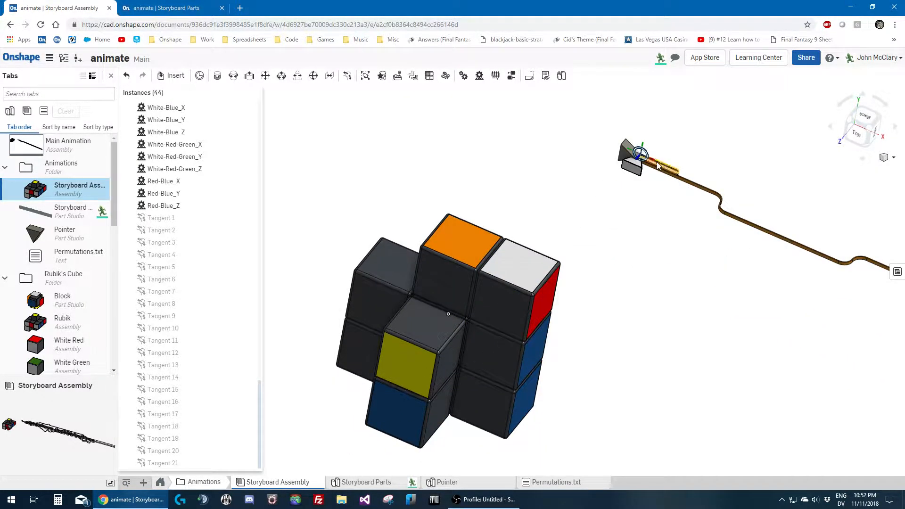
pyautogui.scroll(3, 658, 163)
pyautogui.scroll(-2, 634, 183)
pyautogui.moveTo(634, 183)
pyautogui.mouseDown(button='right')
pyautogui.moveTo(610, 212)
pyautogui.moveTo(569, 189)
pyautogui.moveTo(619, 185)
pyautogui.moveTo(643, 147)
pyautogui.moveTo(515, 138)
pyautogui.moveTo(563, 214)
pyautogui.moveTo(644, 170)
pyautogui.mouseUp(button='right')
pyautogui.rightClick(733, 175)
pyautogui.click(749, 254)
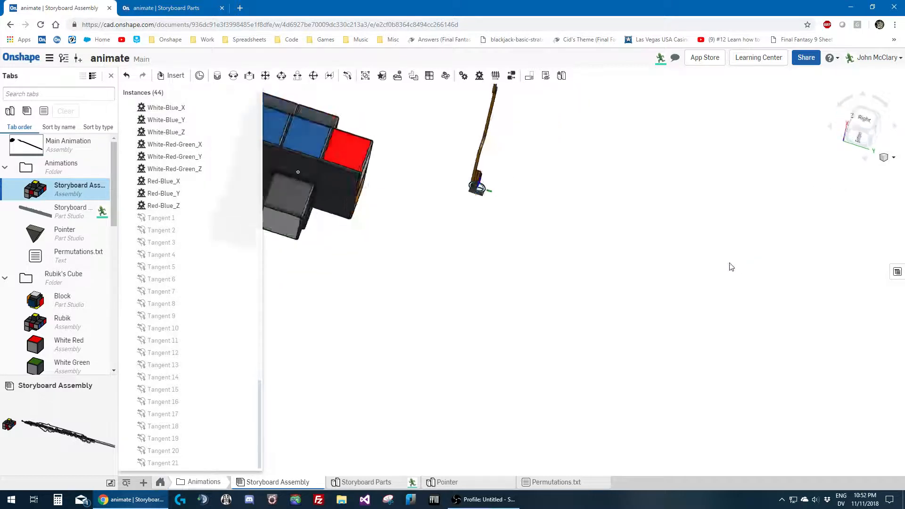
# Examine the White Pointer in the pointer stack, the strips attached there and the cube in isometric view
pyautogui.scroll(10, 490, 226)
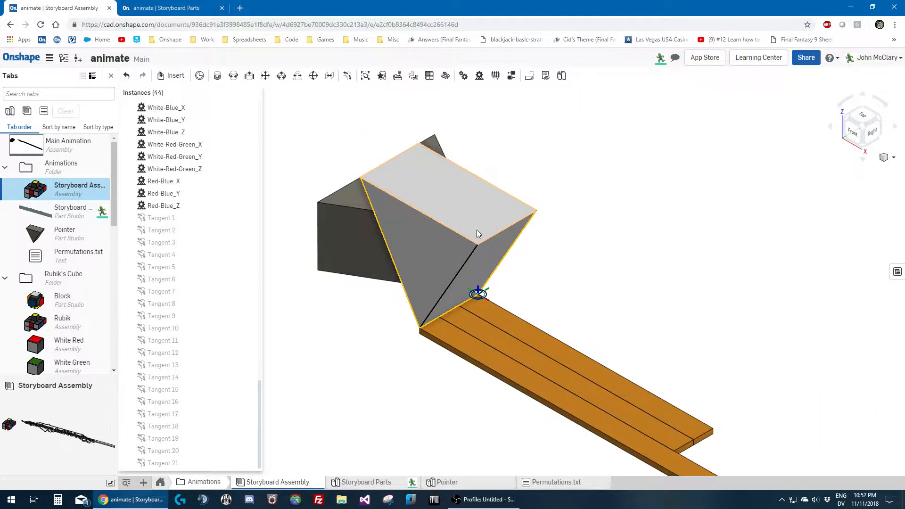
pyautogui.click(477, 231)
pyautogui.scroll(-4, 497, 260)
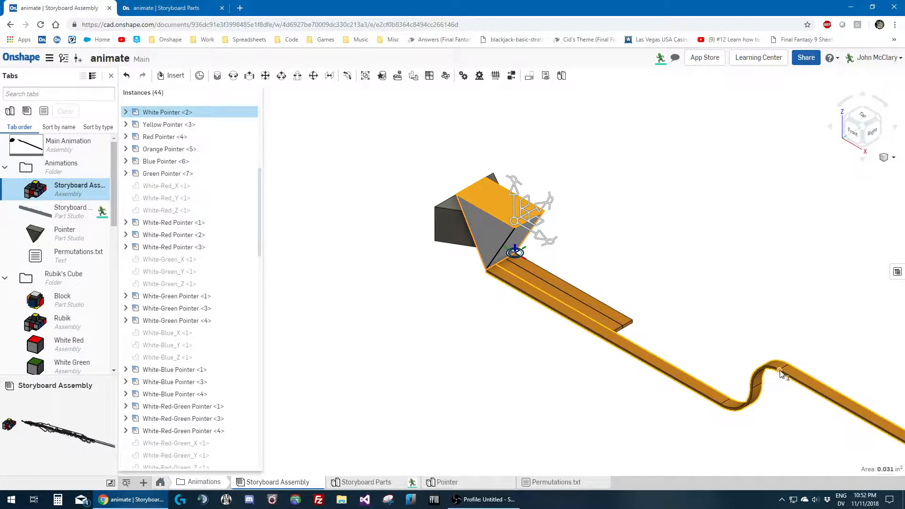
pyautogui.scroll(-5, 467, 402)
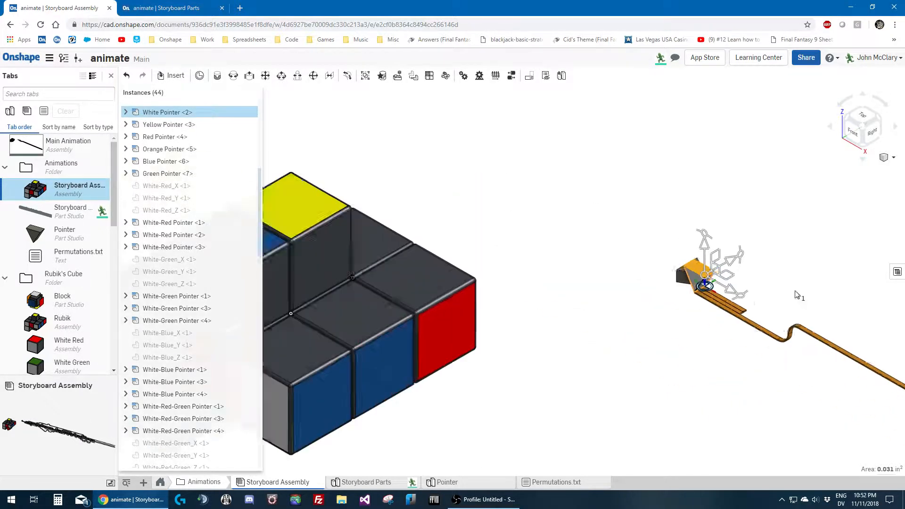
pyautogui.scroll(3, 473, 400)
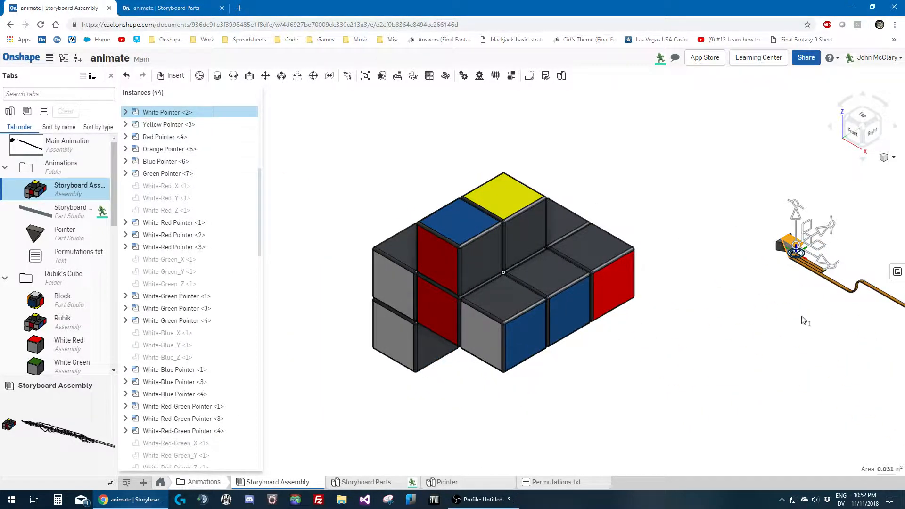
pyautogui.scroll(-2, 632, 268)
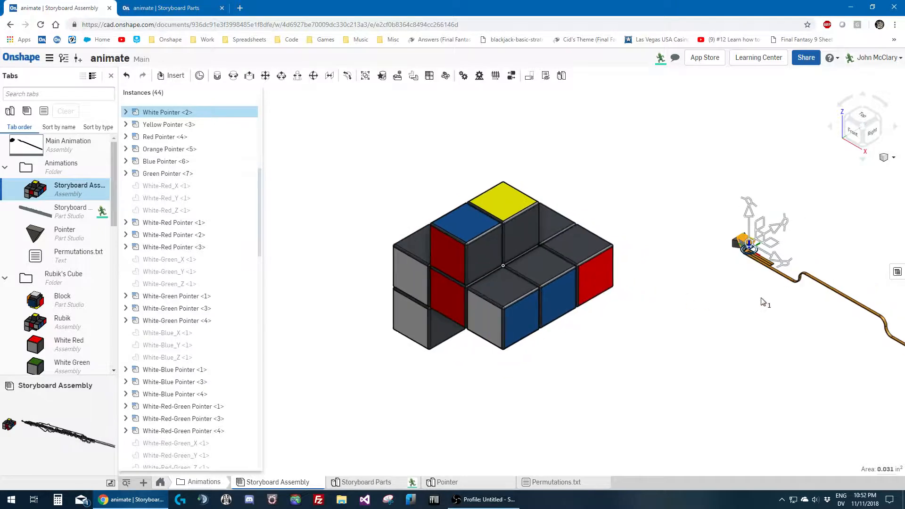
pyautogui.scroll(2, 777, 290)
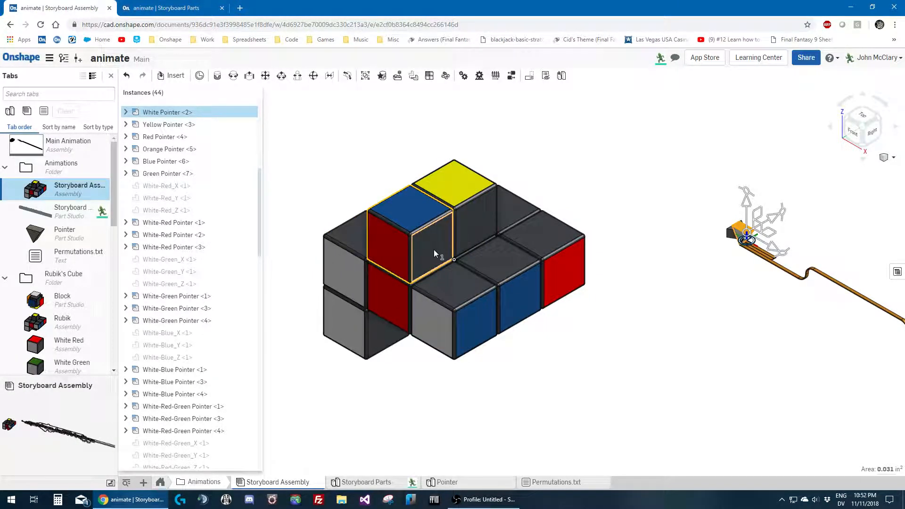
pyautogui.click(587, 367)
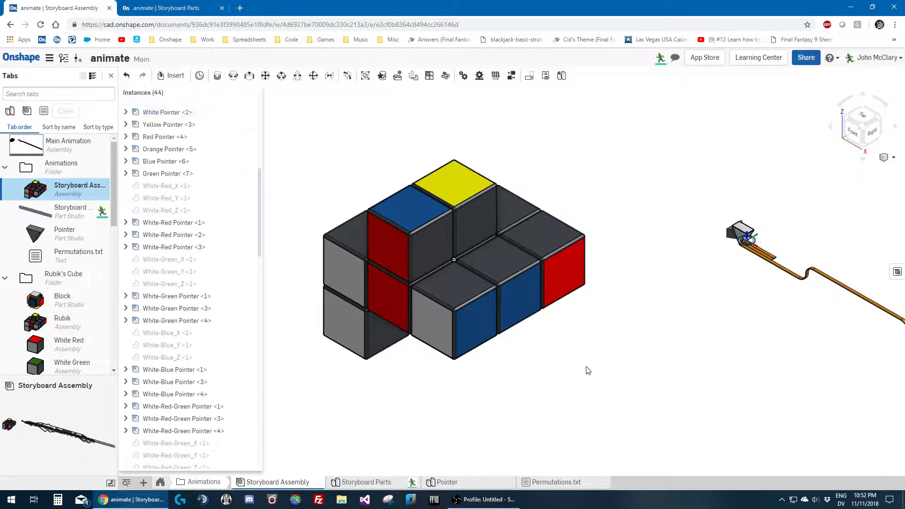
pyautogui.moveTo(587, 367); pyautogui.dragTo(608, 335, button='right')
pyautogui.hotkey('shift', '7')
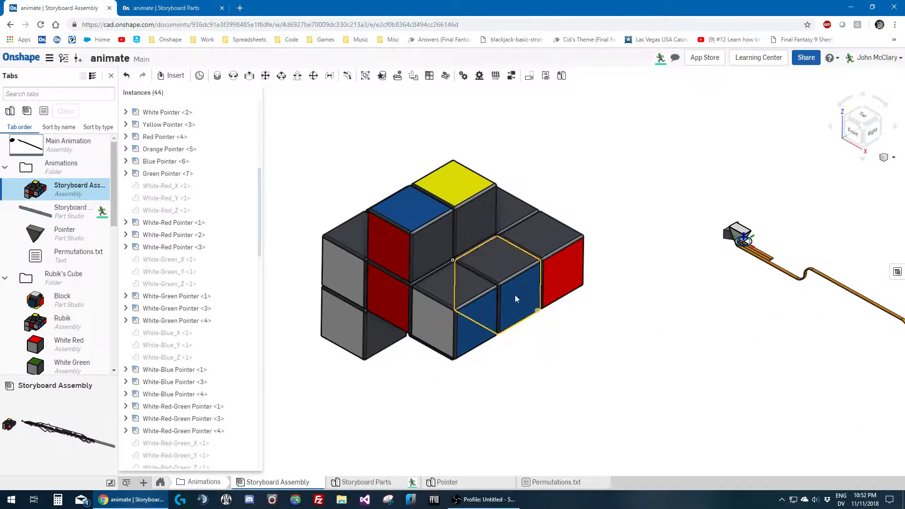
pyautogui.click(167, 6)
pyautogui.click(59, 8)
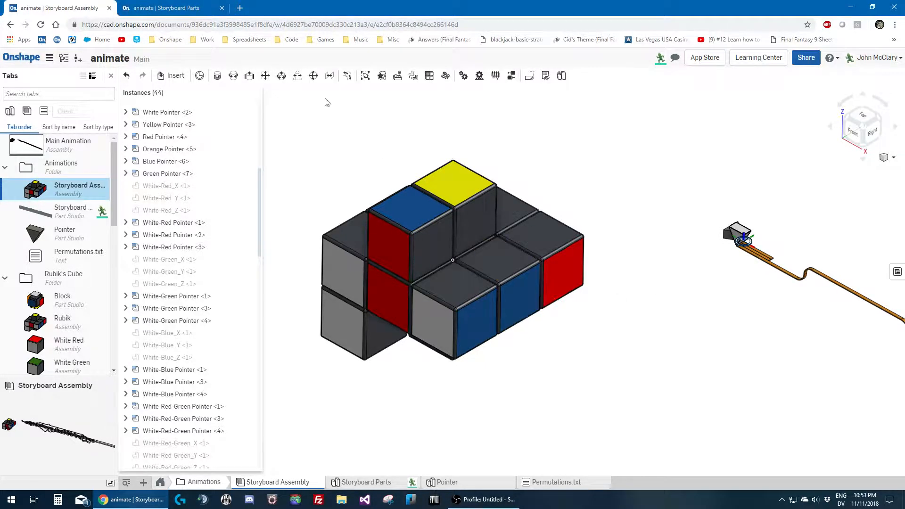
# Hide the three Red-Blue storyboard strips together
pyautogui.scroll(-10, 192, 309)
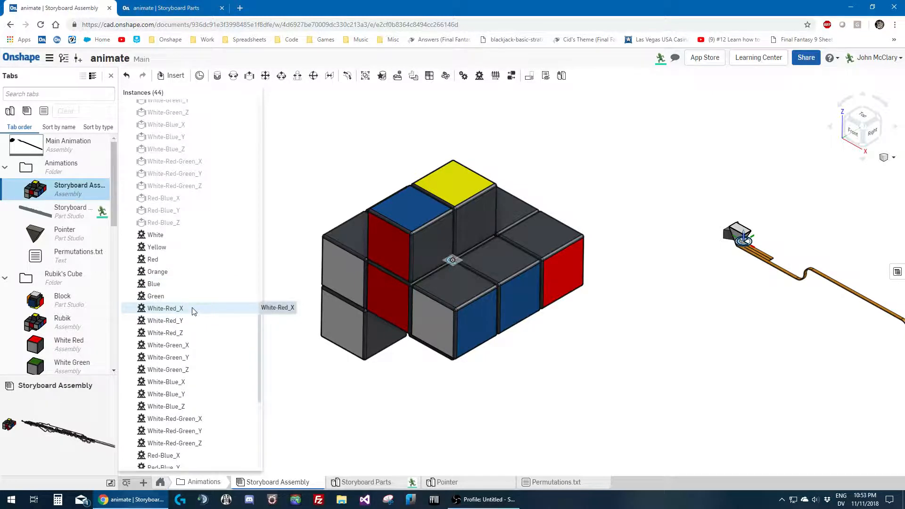
pyautogui.moveTo(842, 329); pyautogui.dragTo(765, 250)
pyautogui.rightClick(720, 367)
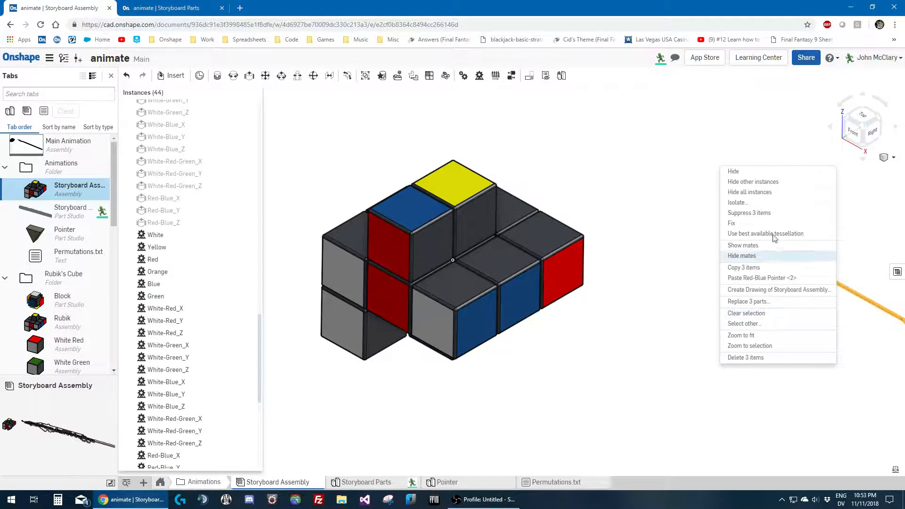
pyautogui.click(734, 171)
pyautogui.scroll(5, 712, 266)
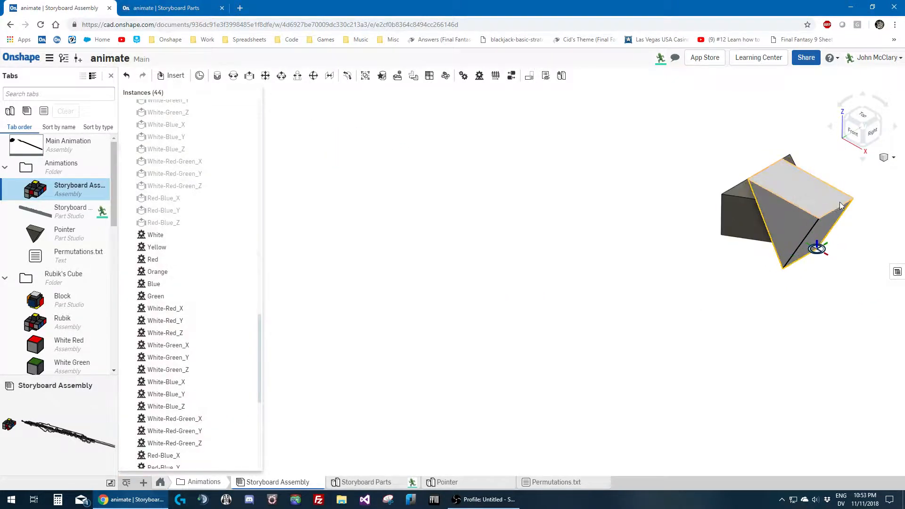
pyautogui.rightClick(684, 356)
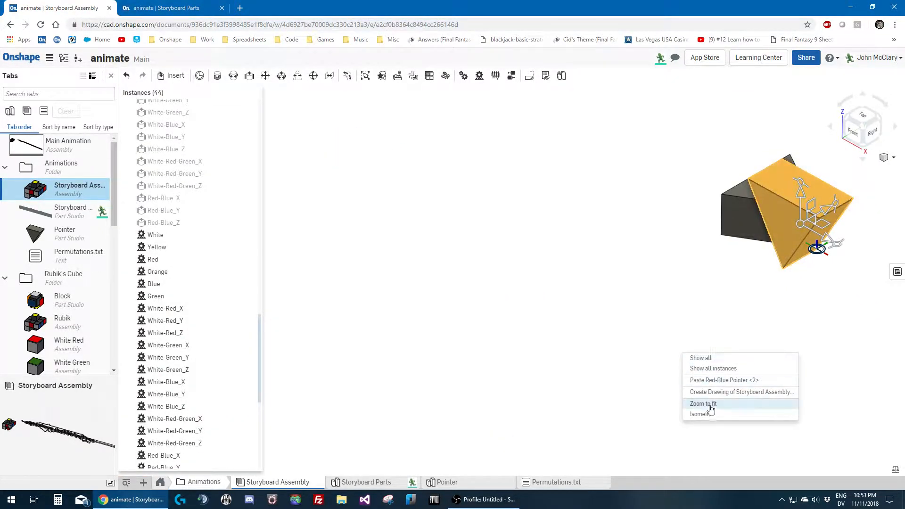
pyautogui.click(628, 331)
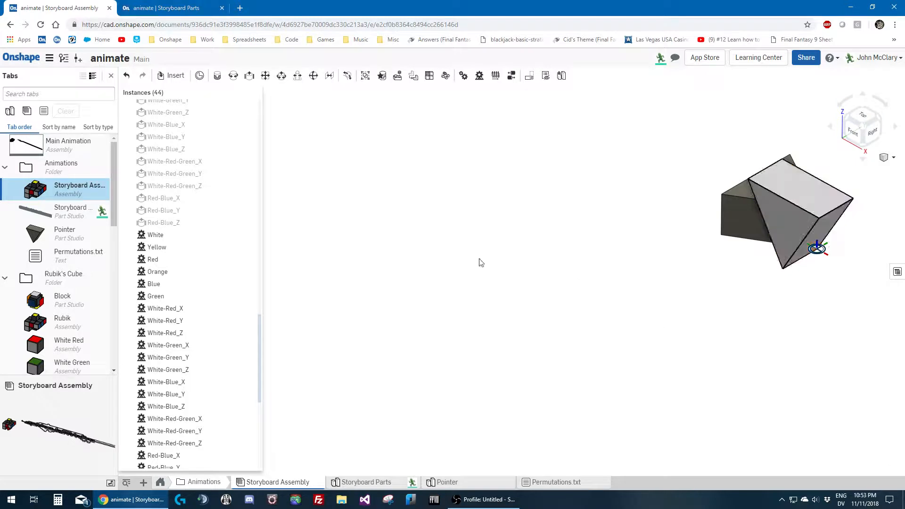
pyautogui.scroll(-3, 478, 258)
pyautogui.scroll(3, 602, 229)
pyautogui.moveTo(672, 261); pyautogui.dragTo(607, 291)
pyautogui.rightClick(650, 312)
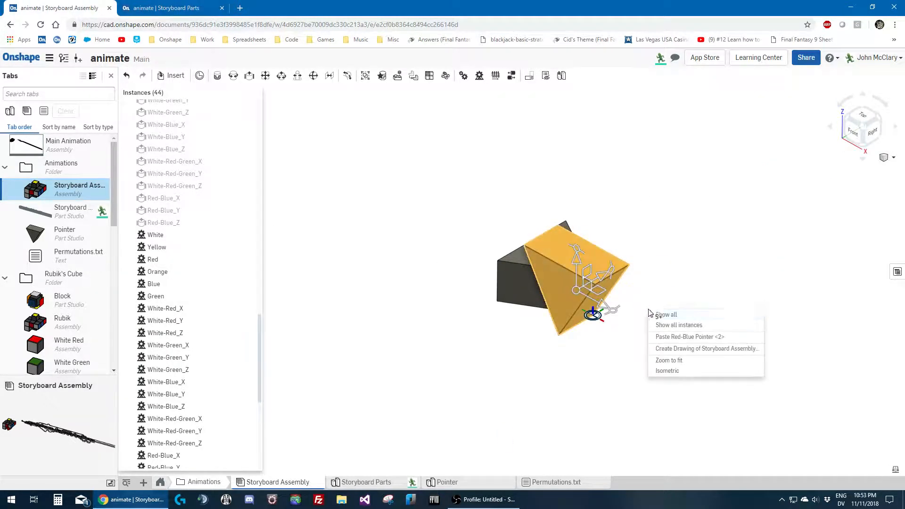
pyautogui.click(708, 288)
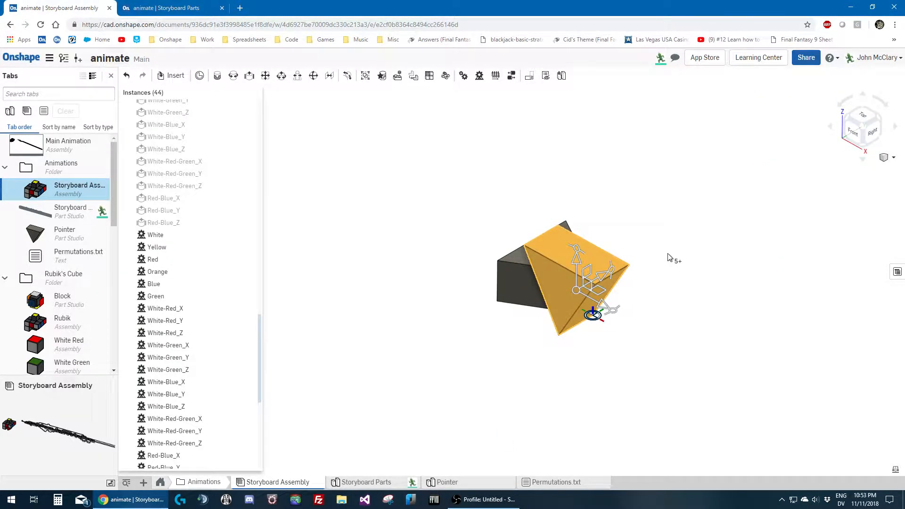
pyautogui.click(669, 255)
# Show the White-Red-Green_Z, White-Red-Green_Y and White-Red-Green_X strips
pyautogui.scroll(-5, 204, 315)
pyautogui.scroll(10, 205, 334)
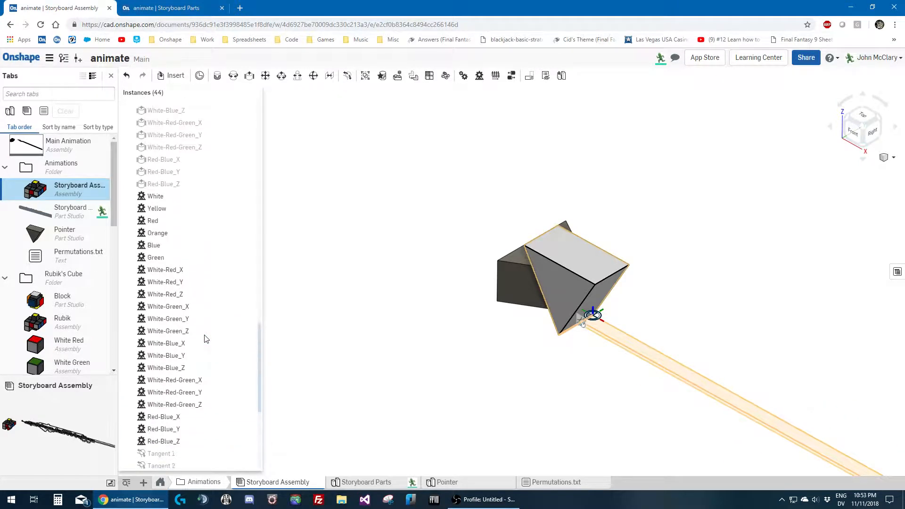
pyautogui.scroll(6, 203, 311)
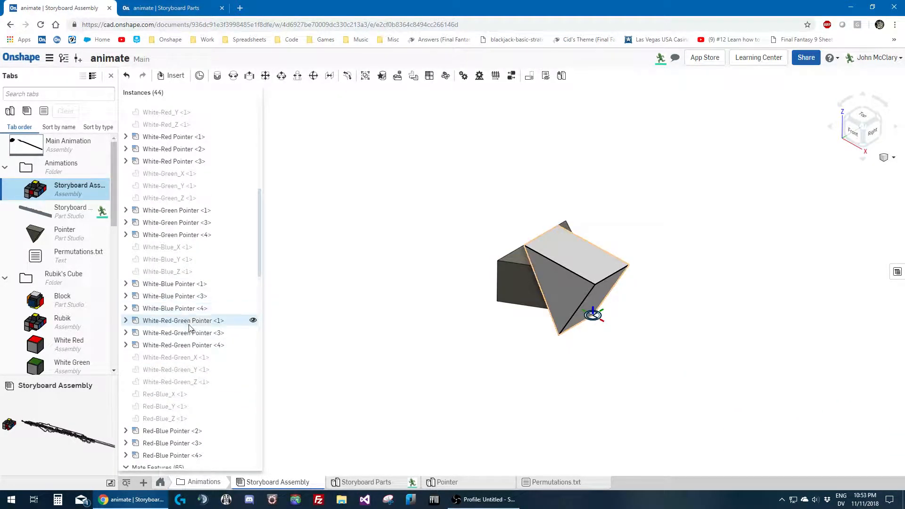
pyautogui.scroll(-2, 206, 366)
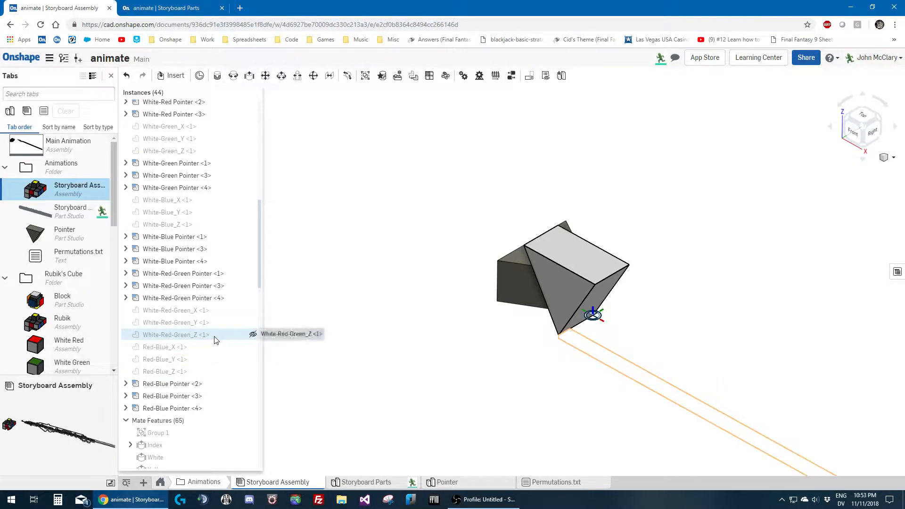
pyautogui.click(252, 334)
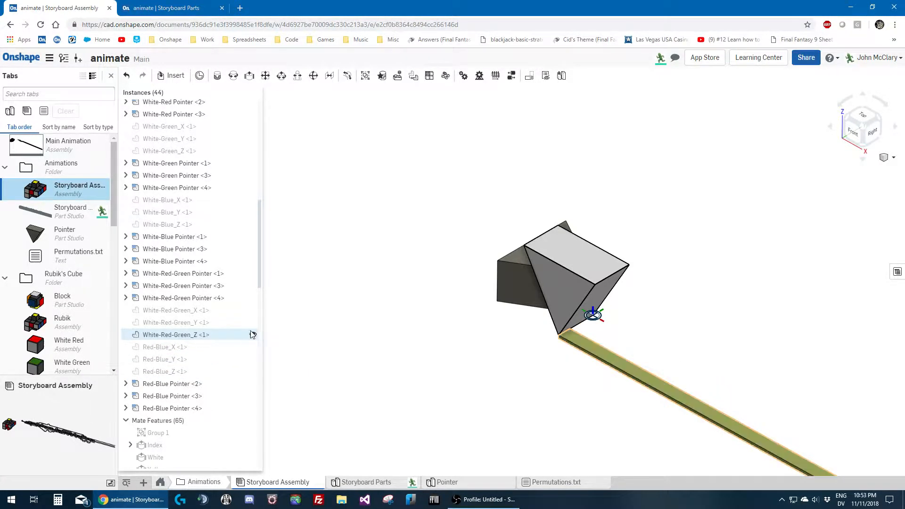
pyautogui.click(252, 323)
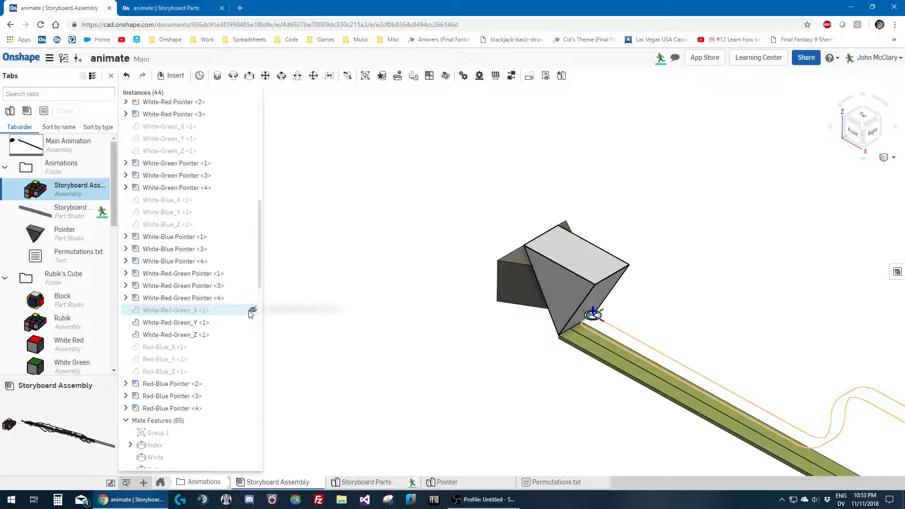
pyautogui.click(253, 310)
pyautogui.scroll(-3, 344, 259)
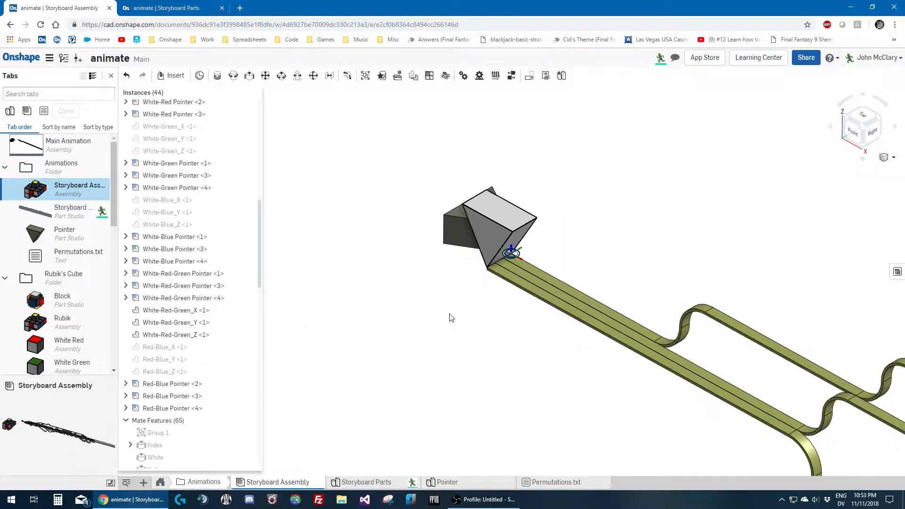
# Hide Red-Blue Pointers <2>, <3> and <4> and White-Blue Pointers <1>, <3> and <4>
pyautogui.click(252, 383)
pyautogui.click(252, 395)
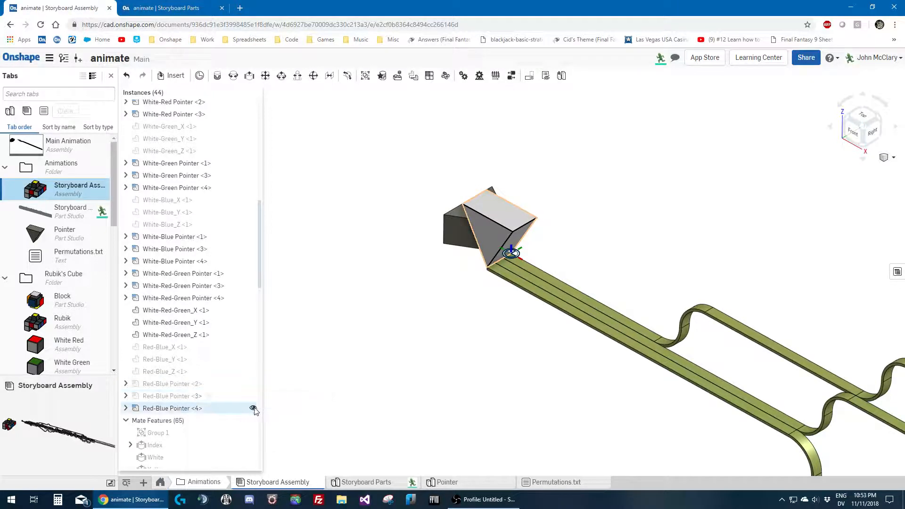
pyautogui.click(252, 408)
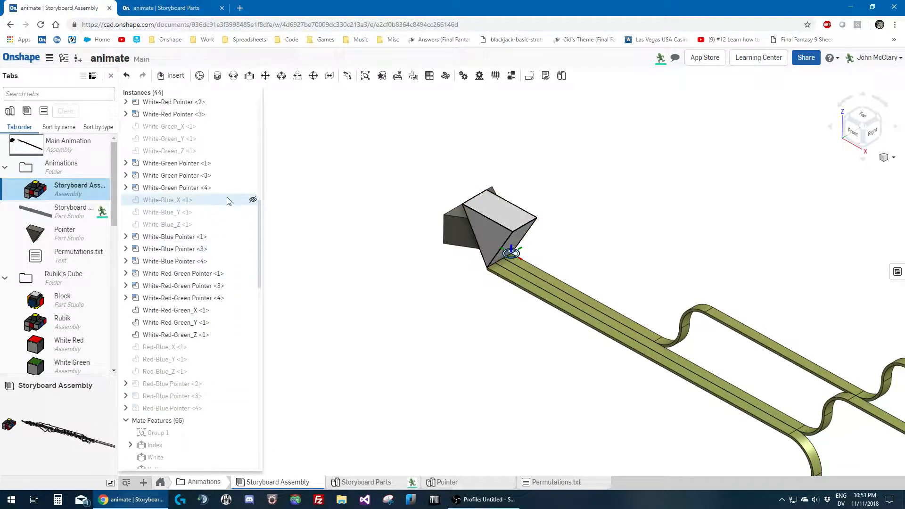
pyautogui.click(253, 236)
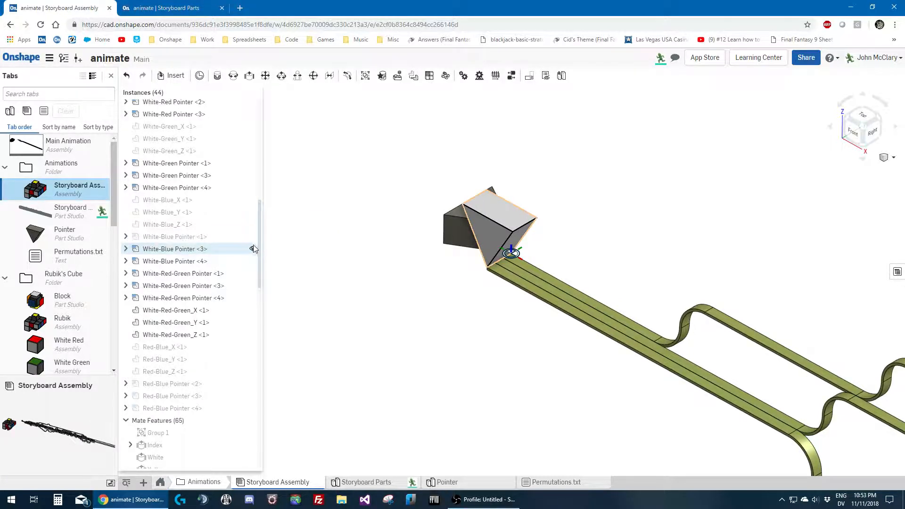
pyautogui.click(253, 249)
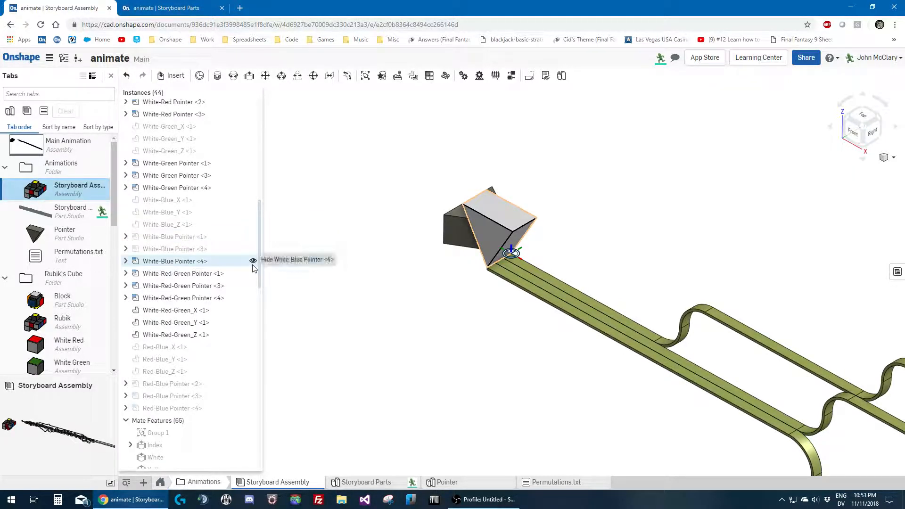
pyautogui.click(253, 261)
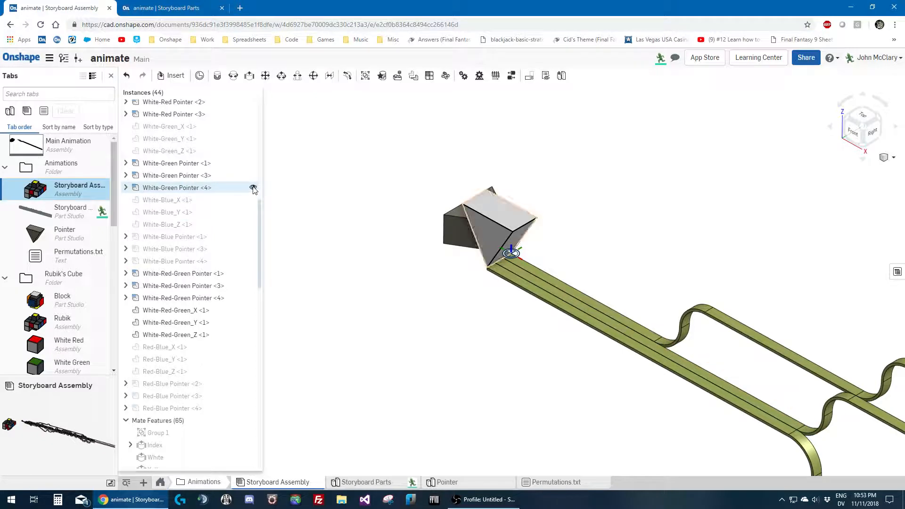
# Hide White-Green Pointers <4>, <3> and <1> and White-Red Pointers <3>, <2> and <1>
pyautogui.click(253, 187)
pyautogui.click(253, 175)
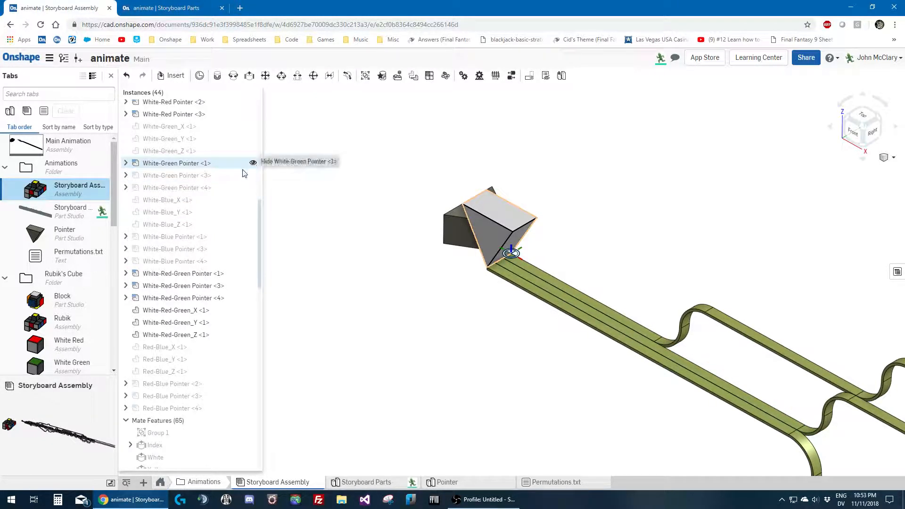
pyautogui.click(253, 162)
pyautogui.scroll(3, 229, 217)
pyautogui.click(253, 256)
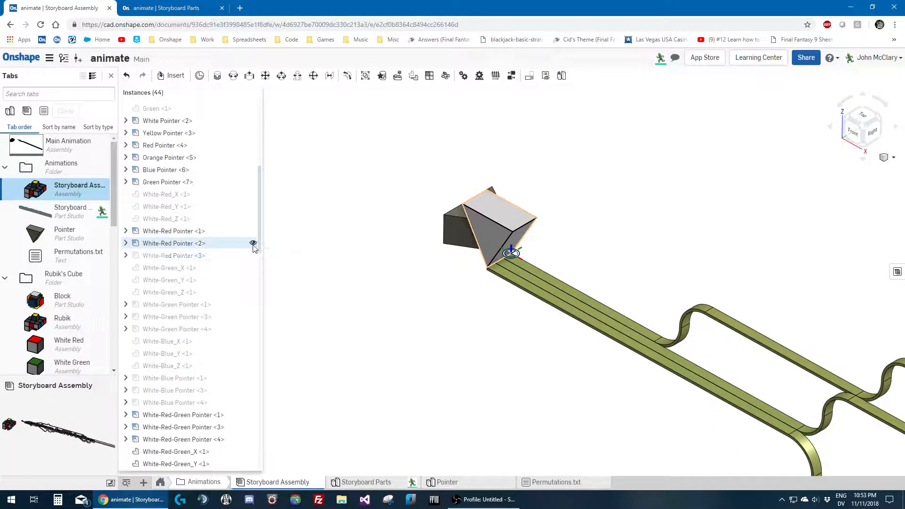
pyautogui.click(253, 243)
pyautogui.click(253, 231)
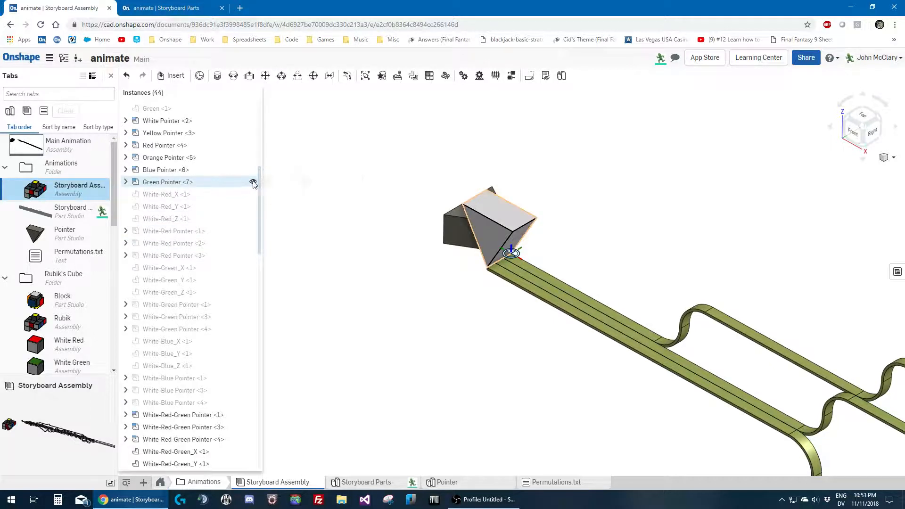
# Hide the six single-colour pointers: Green, Blue, Orange, Red, Yellow and White
pyautogui.click(253, 182)
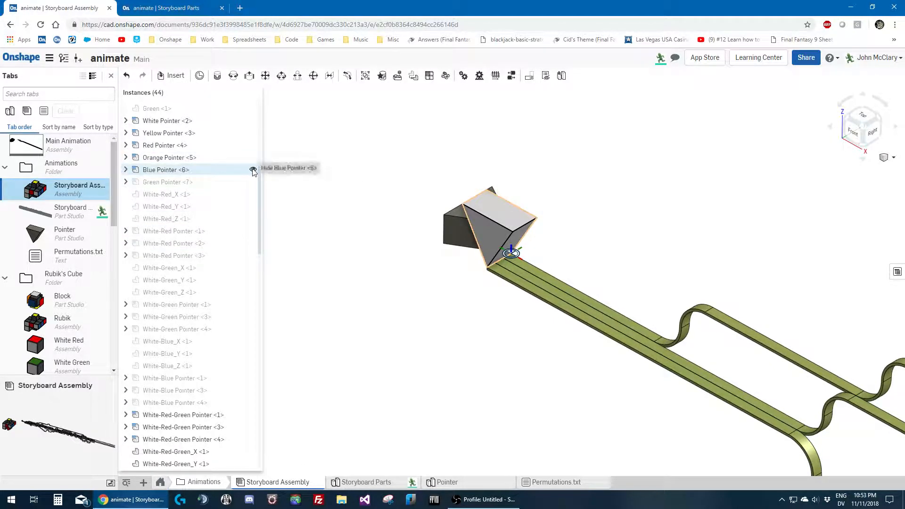
pyautogui.click(253, 170)
pyautogui.click(253, 157)
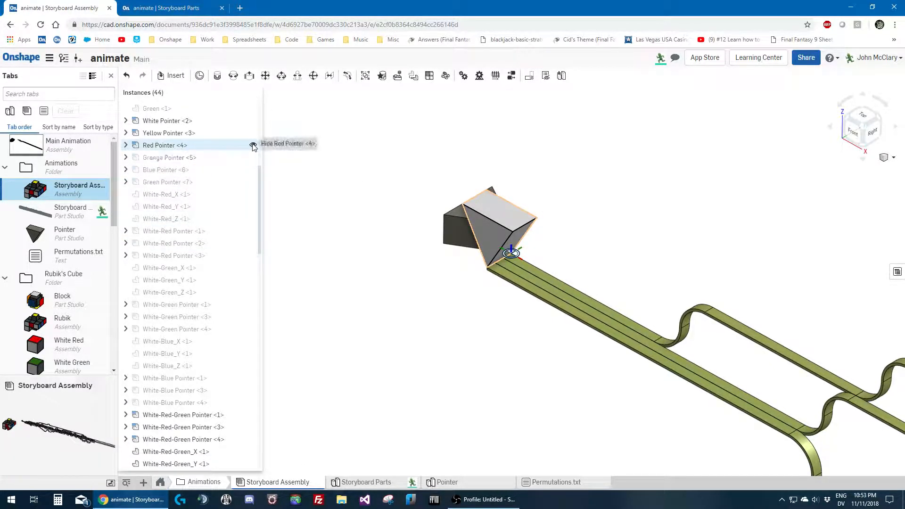
pyautogui.click(253, 145)
pyautogui.click(253, 133)
pyautogui.click(253, 121)
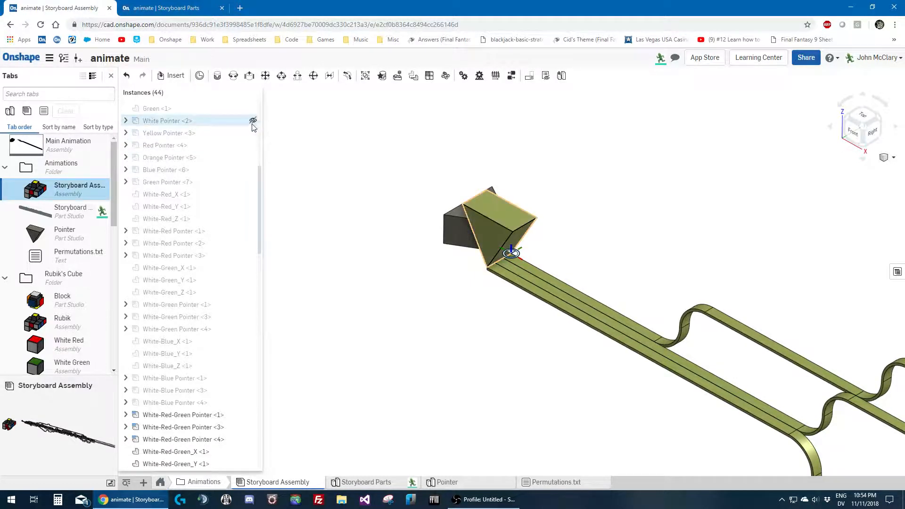
# Examine the isolated White-Red-Green strips along their length, including their bends, and the cube blocks beside them
pyautogui.scroll(-3, 222, 169)
pyautogui.scroll(-3, 290, 264)
pyautogui.moveTo(375, 343)
pyautogui.mouseDown(button='right')
pyautogui.moveTo(383, 321)
pyautogui.moveTo(377, 335)
pyautogui.mouseUp(button='right')
pyautogui.scroll(1, 368, 339)
pyautogui.scroll(-3, 295, 221)
pyautogui.scroll(1, 468, 406)
pyautogui.scroll(-3, 394, 302)
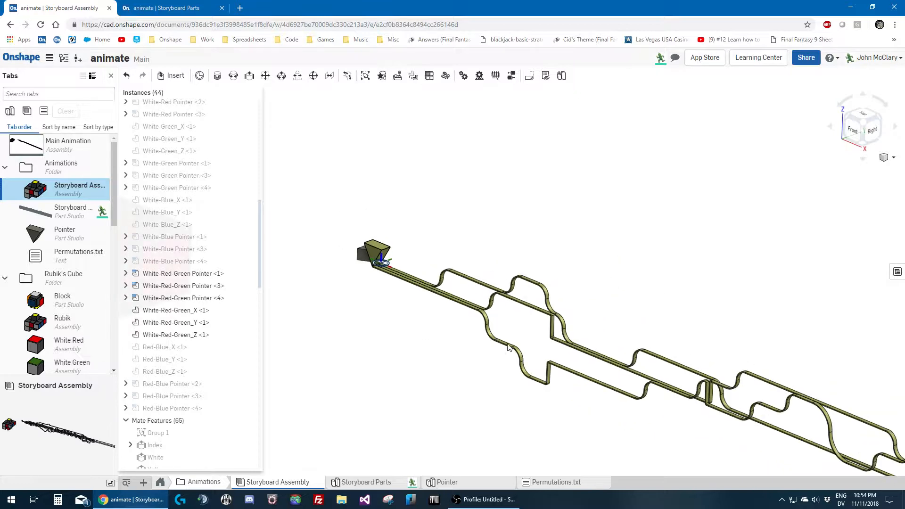
pyautogui.scroll(3, 541, 358)
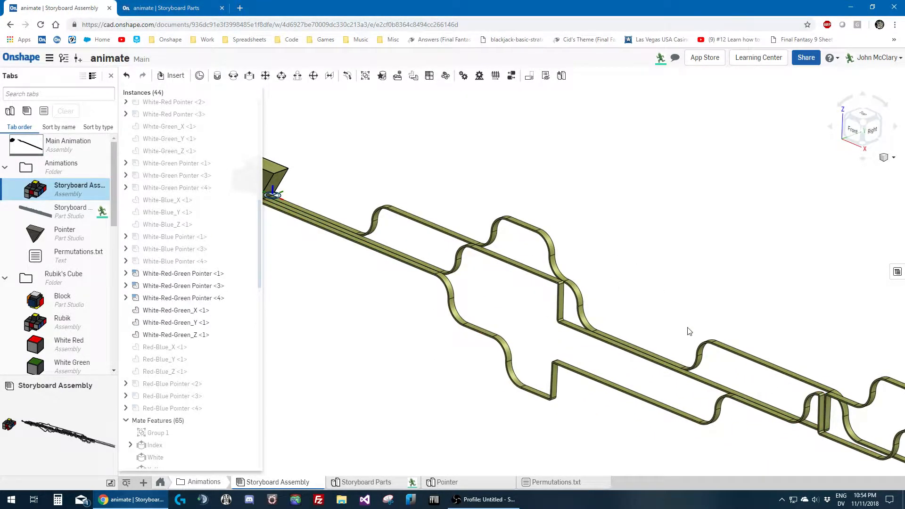
pyautogui.scroll(-3, 700, 209)
pyautogui.scroll(-4, 511, 282)
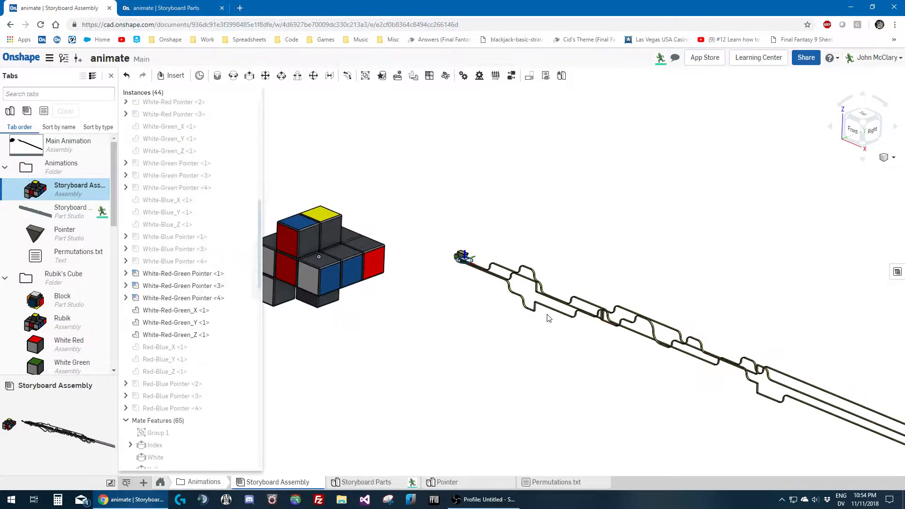
pyautogui.scroll(2, 356, 278)
pyautogui.scroll(1, 356, 276)
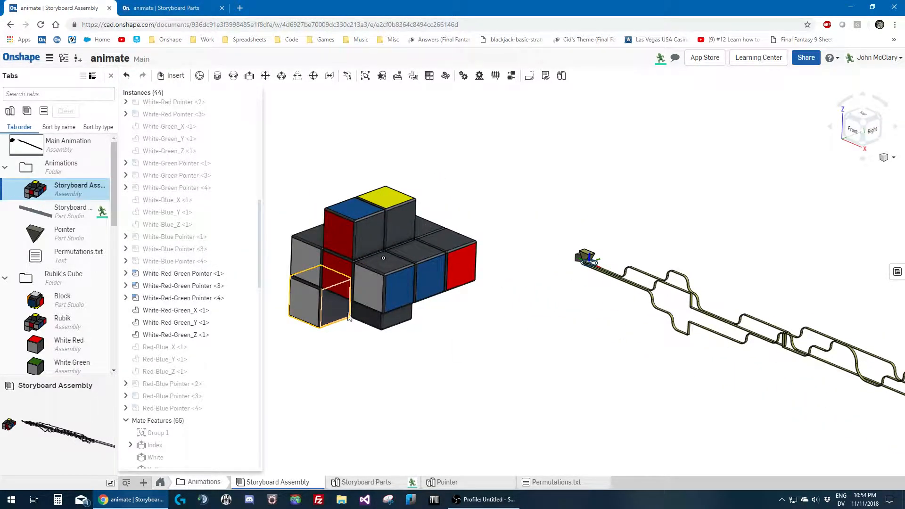
# Slide the White-Red-Green_Z strip with its neighbouring strips about 1.3 in lengthwise past the pointers to turn the cube blocks
pyautogui.scroll(5, 592, 265)
pyautogui.click(493, 244)
pyautogui.click(549, 309)
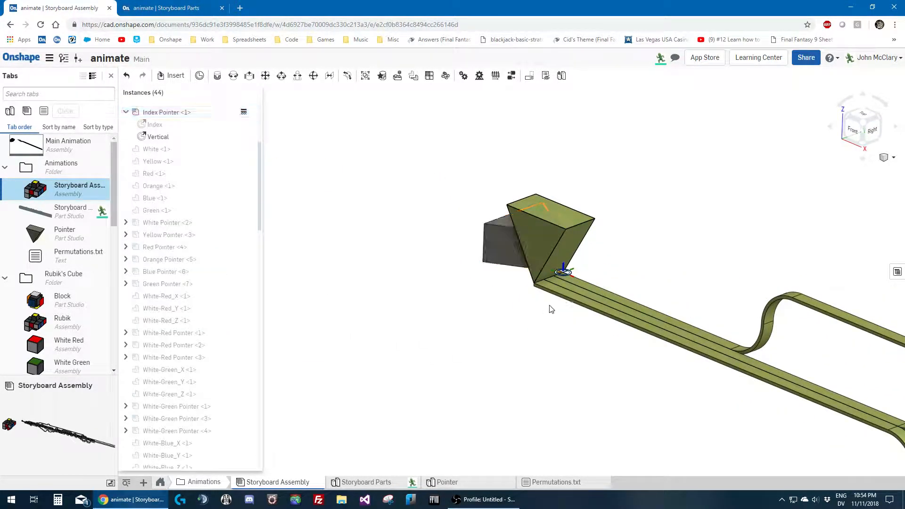
pyautogui.scroll(1, 584, 296)
pyautogui.click(584, 296)
pyautogui.scroll(-5, 579, 283)
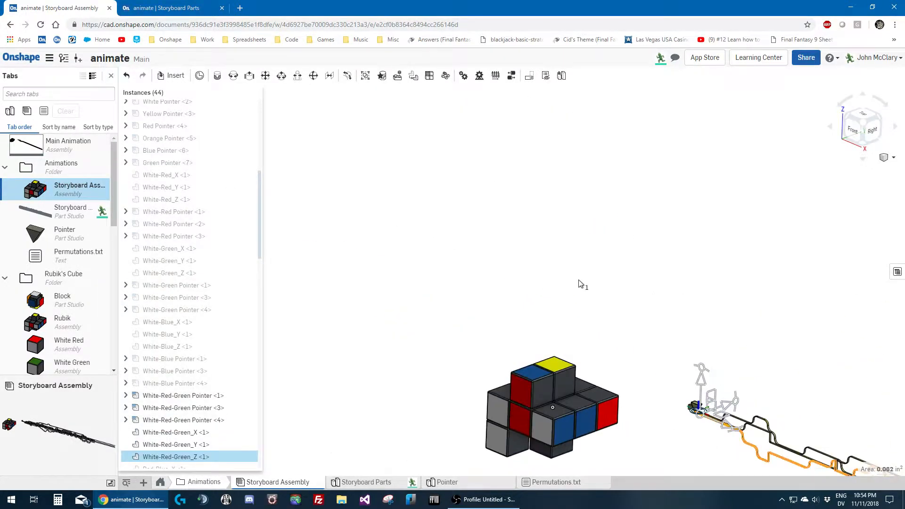
pyautogui.scroll(3, 580, 383)
pyautogui.moveTo(824, 324); pyautogui.dragTo(753, 320)
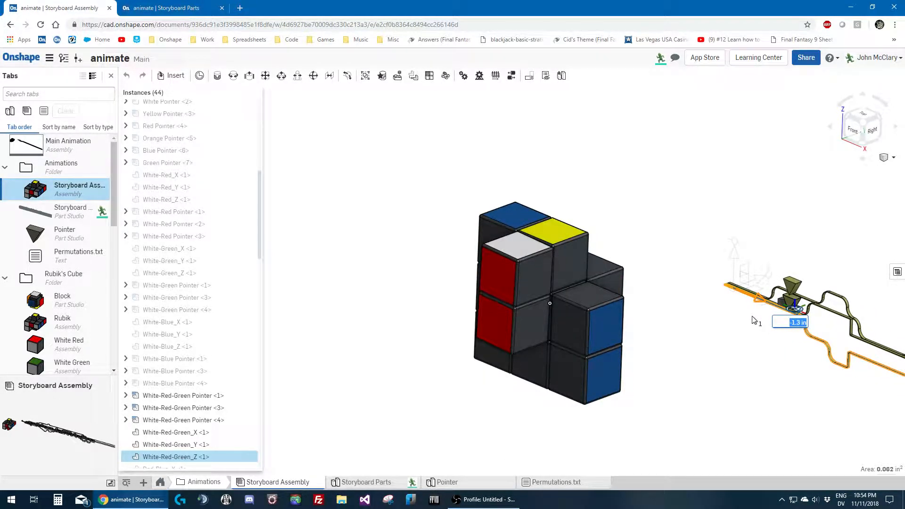
# Examine where the White-Red-Green pointers sit on their strips, and view the cube blocks from the back
pyautogui.scroll(5, 792, 313)
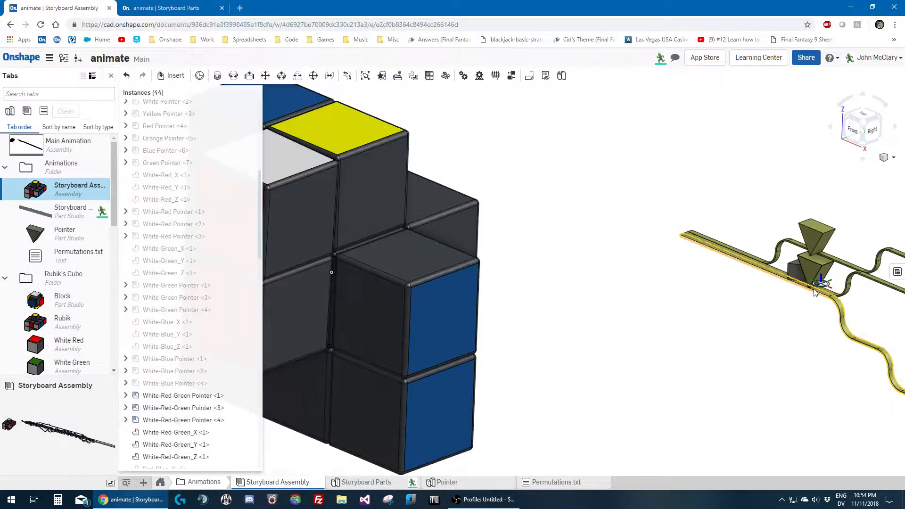
pyautogui.scroll(5, 815, 292)
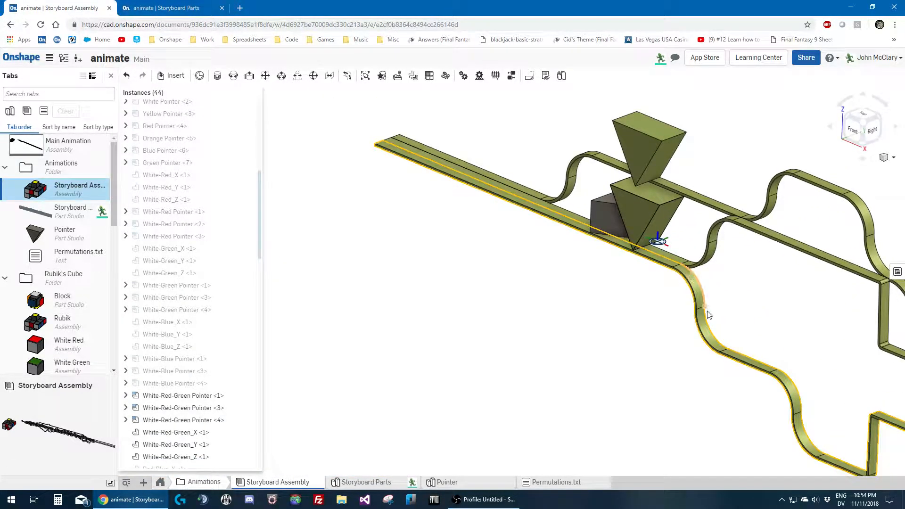
pyautogui.scroll(5, 708, 315)
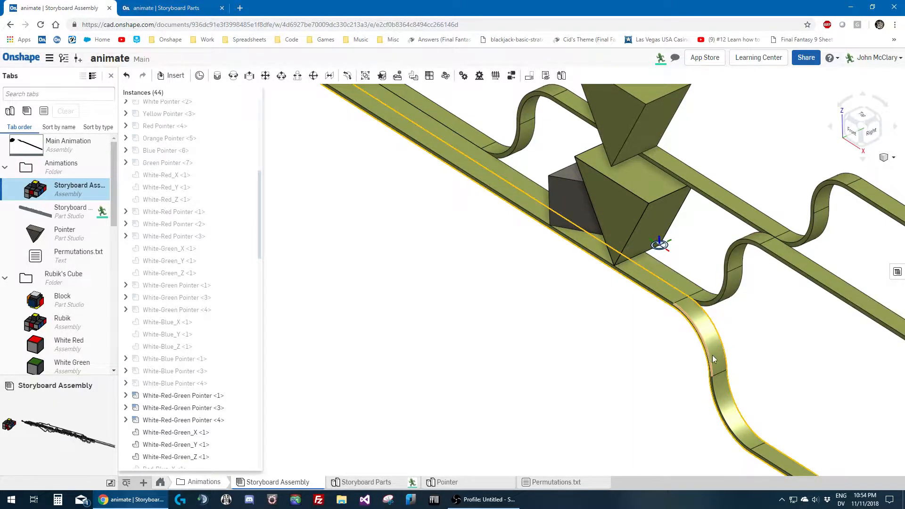
pyautogui.scroll(-2, 722, 370)
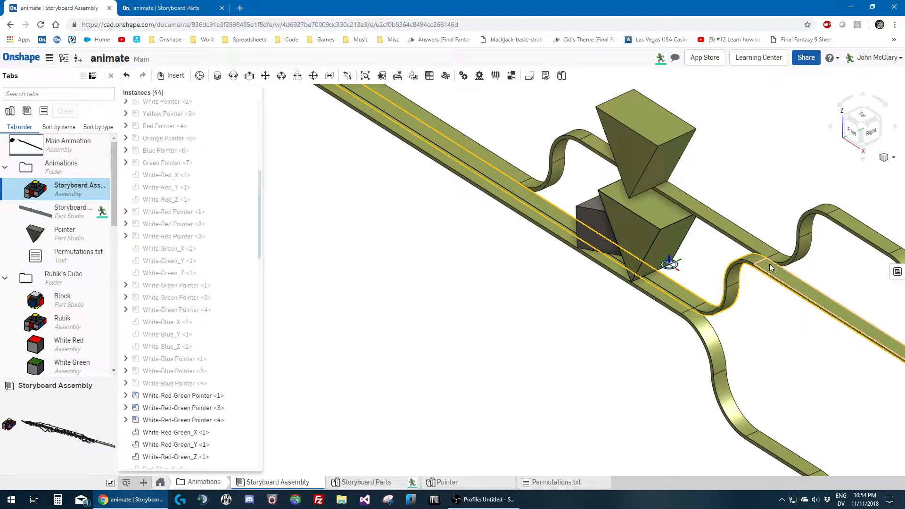
pyautogui.scroll(-5, 847, 228)
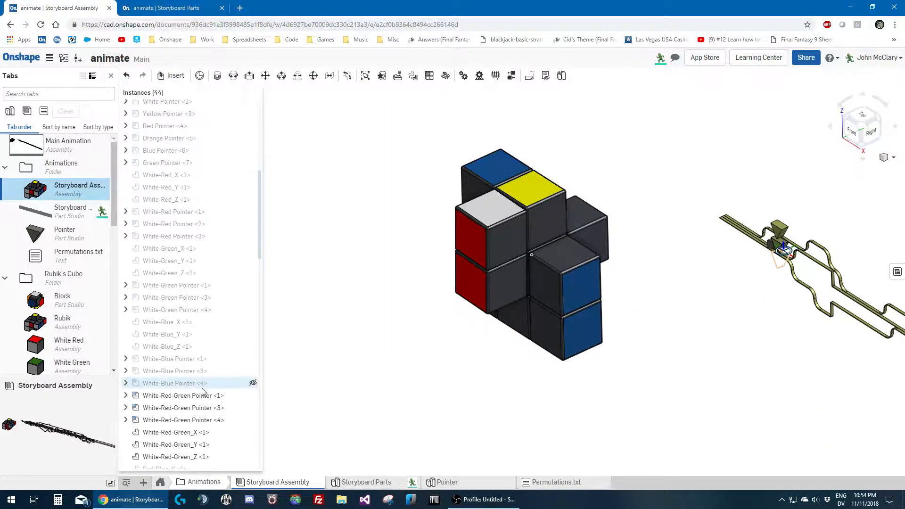
pyautogui.moveTo(696, 327); pyautogui.dragTo(561, 274, button='right')
pyautogui.moveTo(642, 332); pyautogui.dragTo(715, 384, button='right')
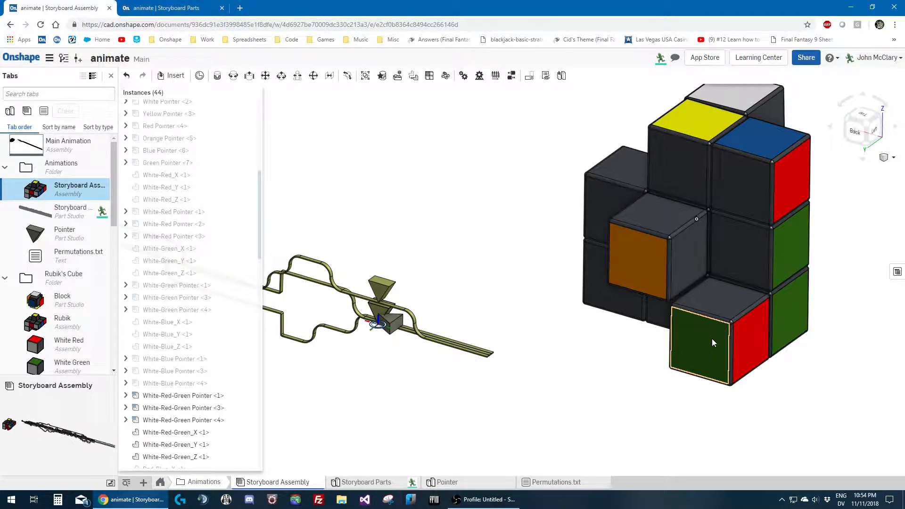
# Suppress the White-Red-Green_Y and White-Red-Green_Z strips
pyautogui.scroll(4, 363, 332)
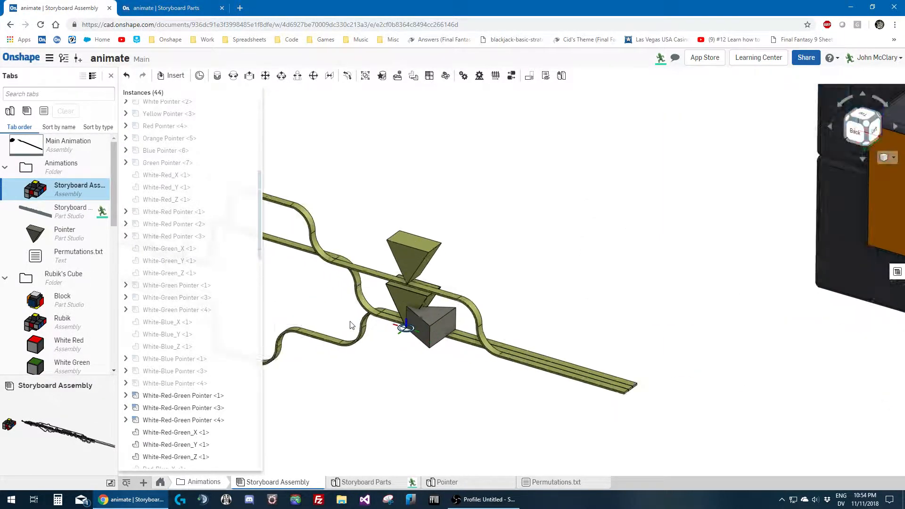
pyautogui.moveTo(354, 297); pyautogui.dragTo(352, 297)
pyautogui.rightClick(323, 310)
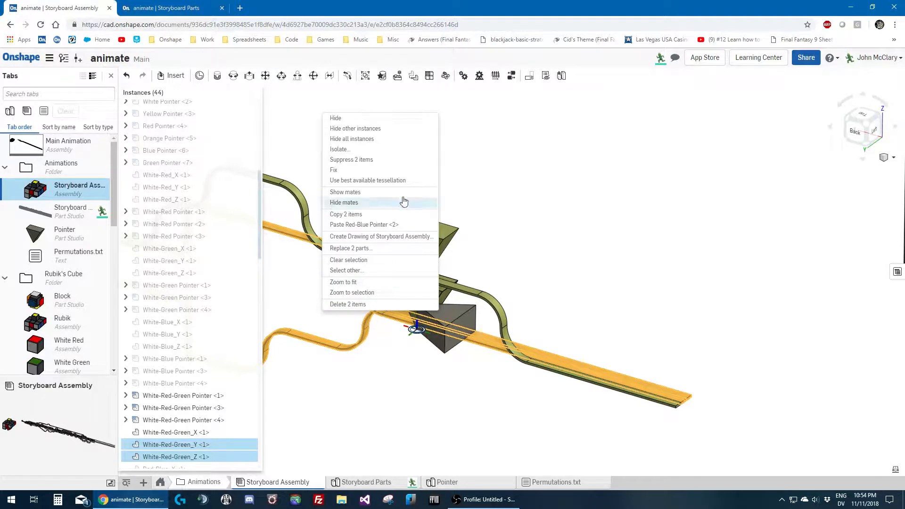
pyautogui.click(388, 161)
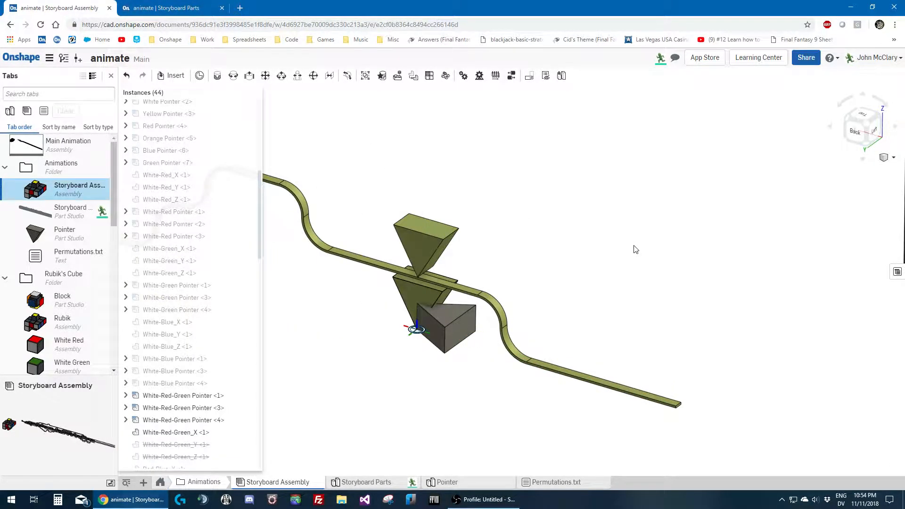
# Slide the White-Red-Green_X strip about 0.38 in lengthwise past its pointer
pyautogui.scroll(-5, 697, 278)
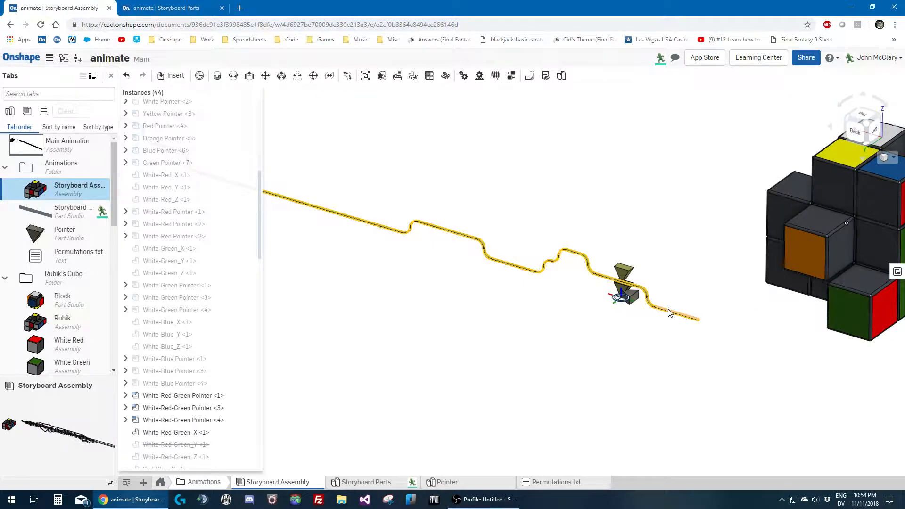
pyautogui.scroll(5, 655, 301)
pyautogui.click(638, 293)
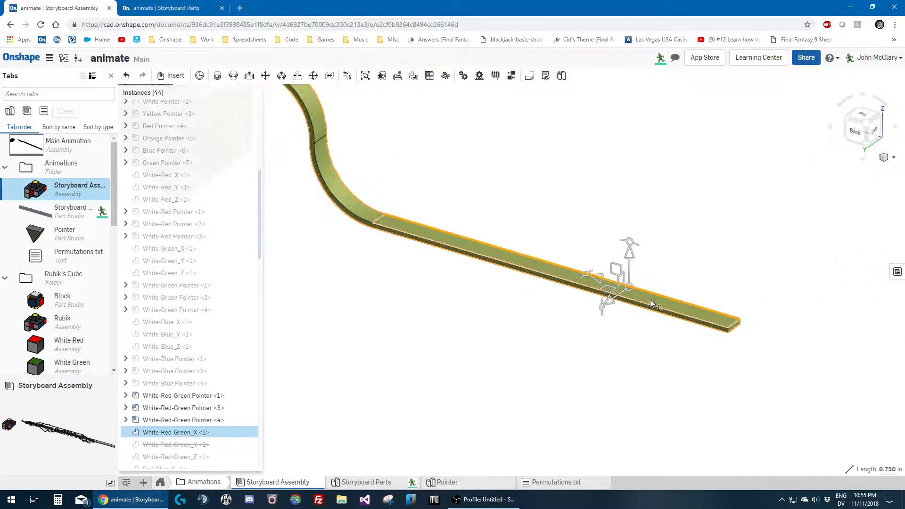
pyautogui.scroll(-6, 649, 298)
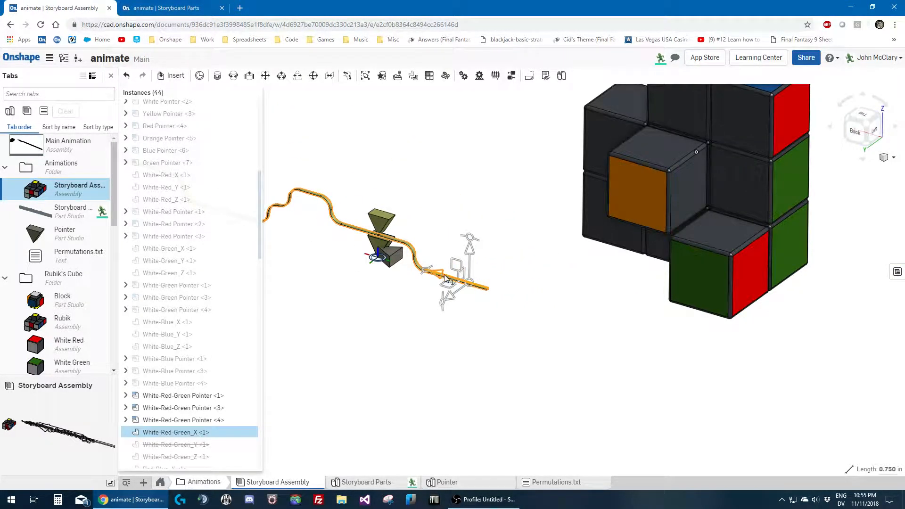
pyautogui.moveTo(445, 278); pyautogui.dragTo(482, 281)
pyautogui.moveTo(486, 283); pyautogui.dragTo(469, 297)
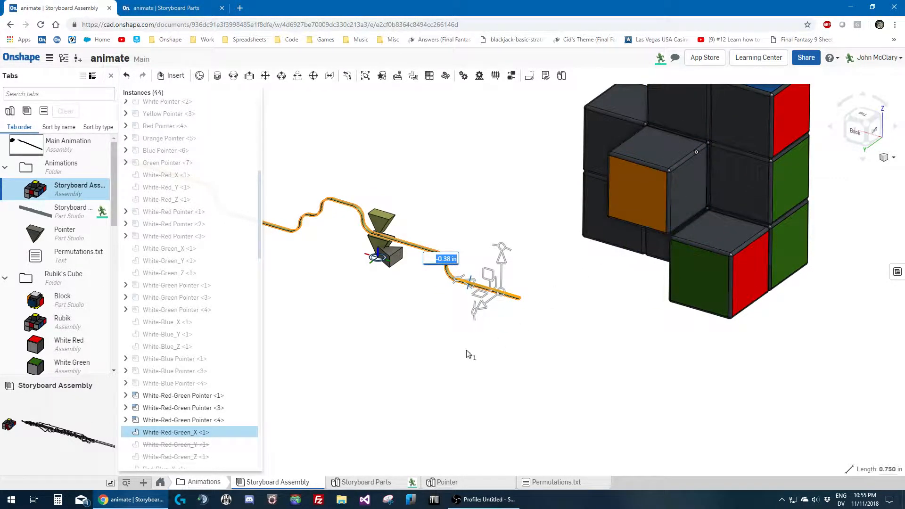
pyautogui.click(421, 340)
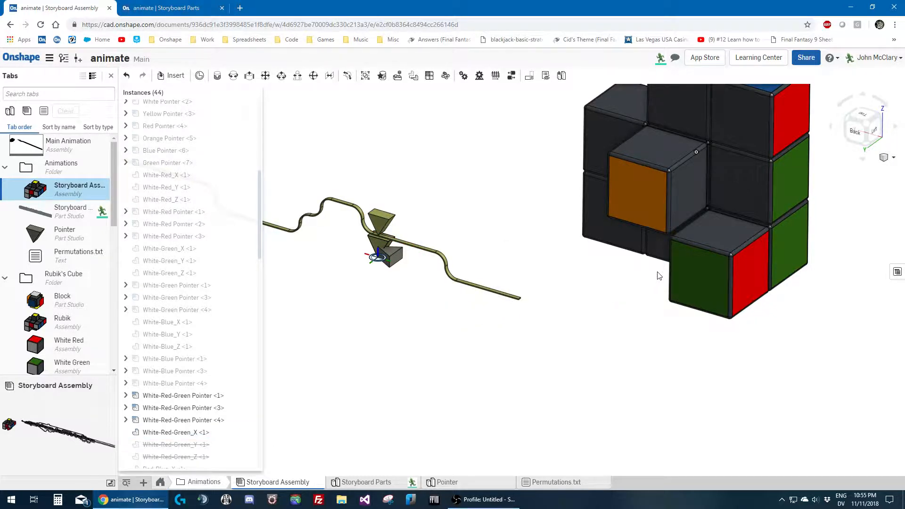
# Examine the cube blocks from the back, around the centre point of the cube, together with the X strip
pyautogui.scroll(-1, 599, 286)
pyautogui.scroll(6, 702, 169)
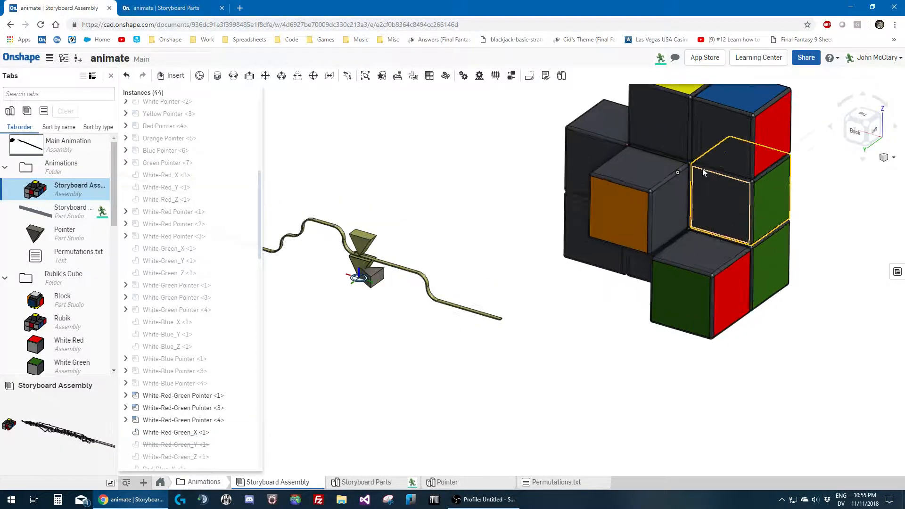
pyautogui.click(700, 176)
pyautogui.scroll(-6, 680, 222)
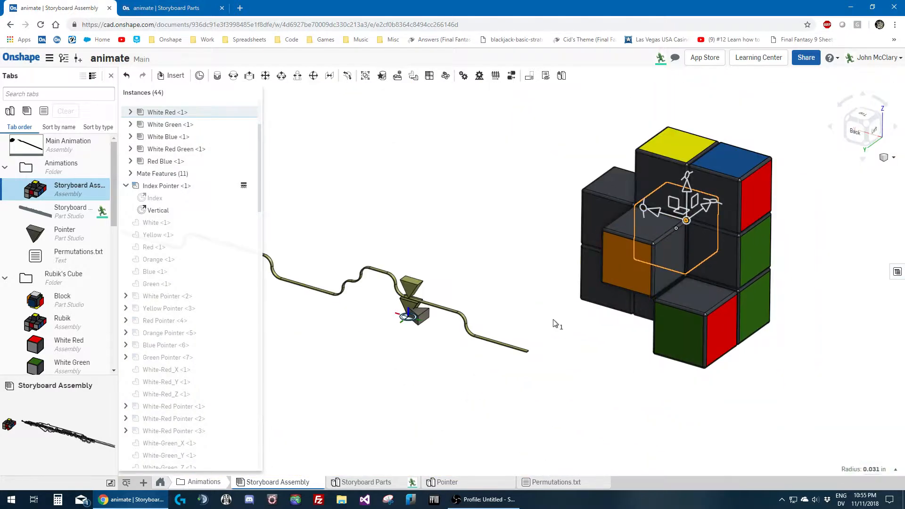
pyautogui.click(519, 272)
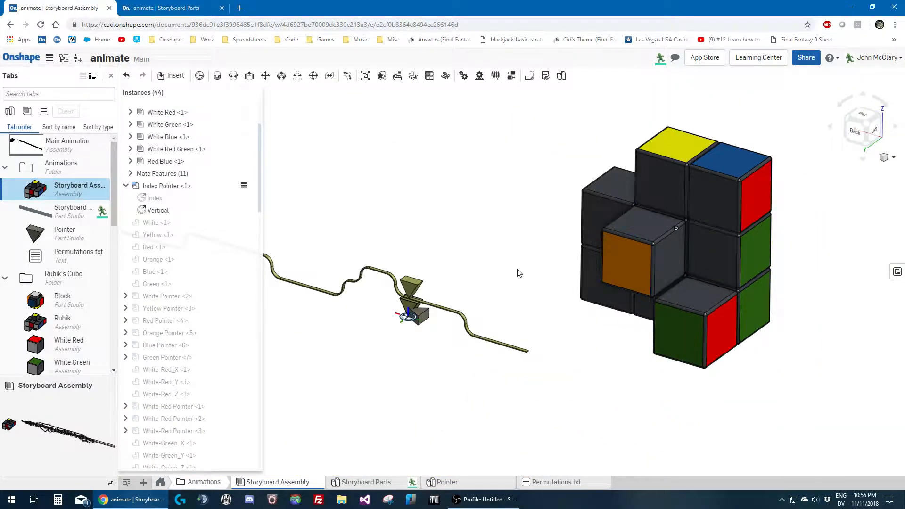
pyautogui.scroll(2, 524, 238)
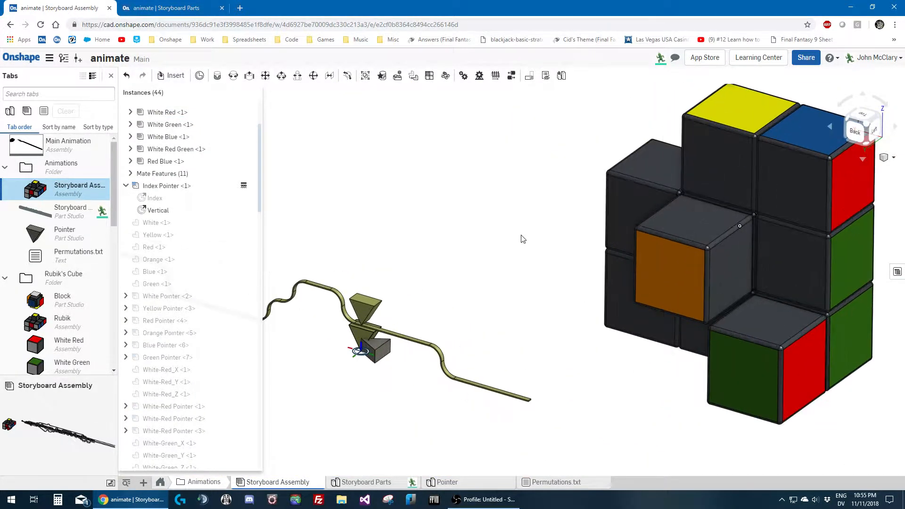
pyautogui.scroll(2, 352, 331)
pyautogui.scroll(-4, 344, 335)
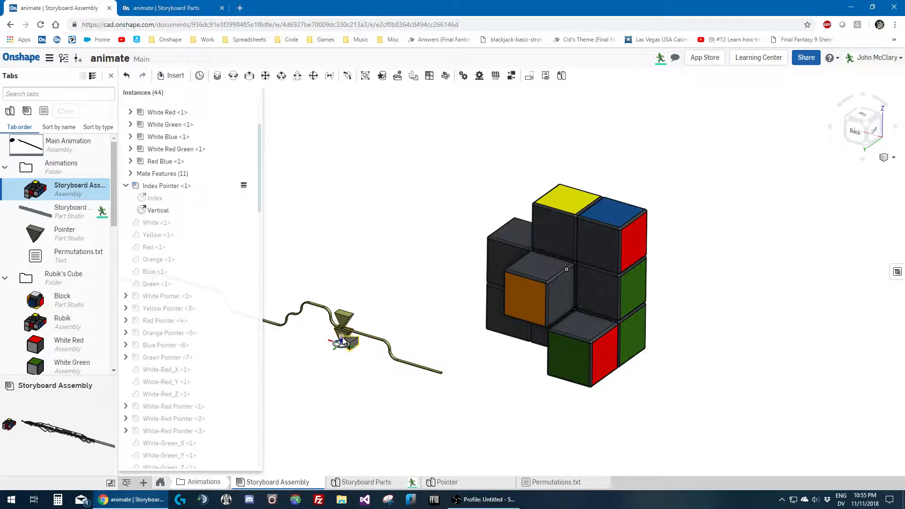
# Spread the two White-Red-Green pointers freed from the suppressed strips vertically, one above and one below the X strip
pyautogui.scroll(3, 336, 327)
pyautogui.click(336, 327)
pyautogui.scroll(-3, 335, 327)
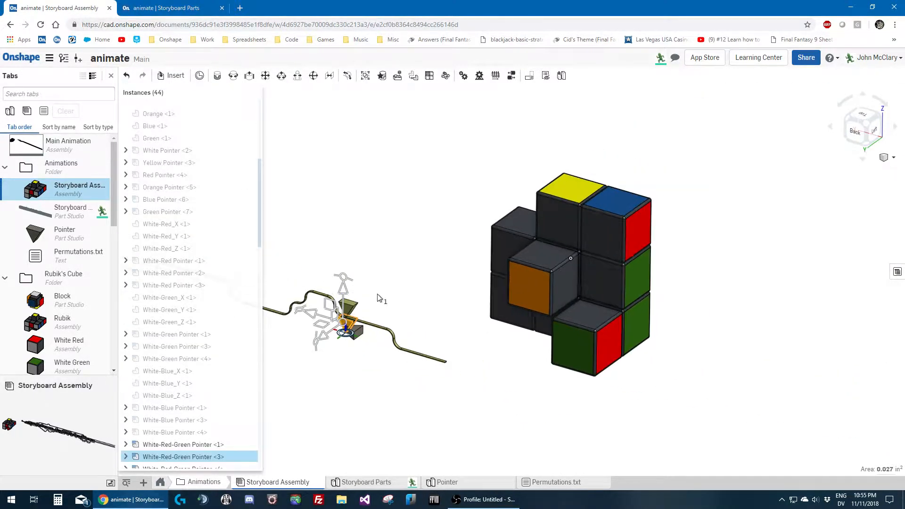
pyautogui.moveTo(343, 296); pyautogui.dragTo(330, 350)
pyautogui.click(436, 385)
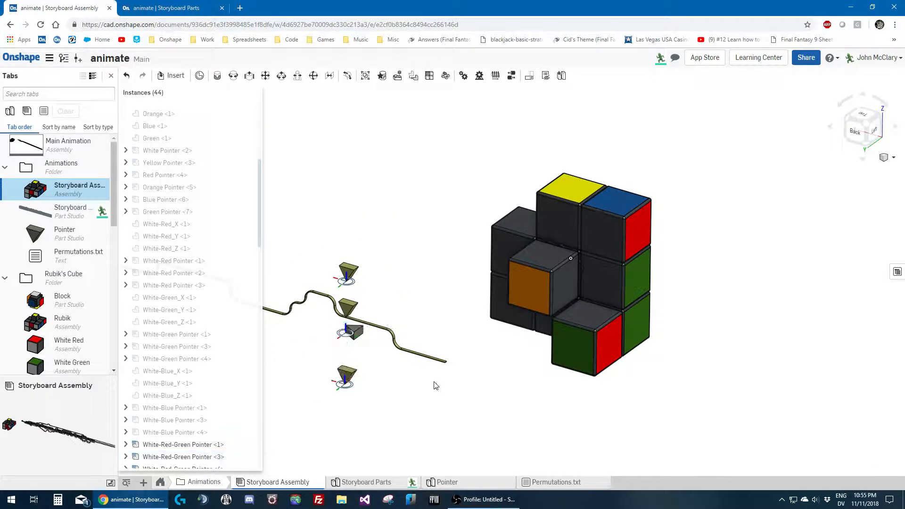
# Select the index pointer and the White-Red-Green_X strip, and slide the strip about 0.08 in along its length
pyautogui.scroll(1, 362, 343)
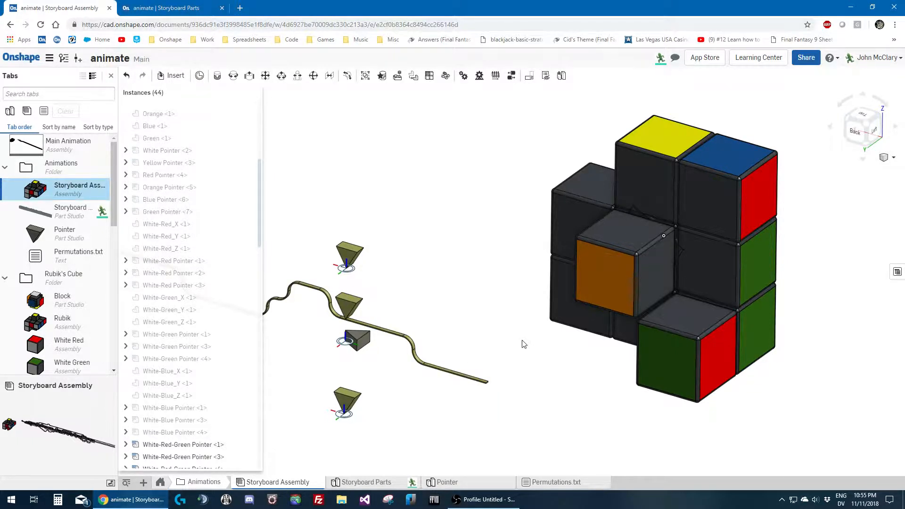
pyautogui.scroll(2, 391, 351)
pyautogui.click(346, 337)
pyautogui.scroll(-3, 348, 355)
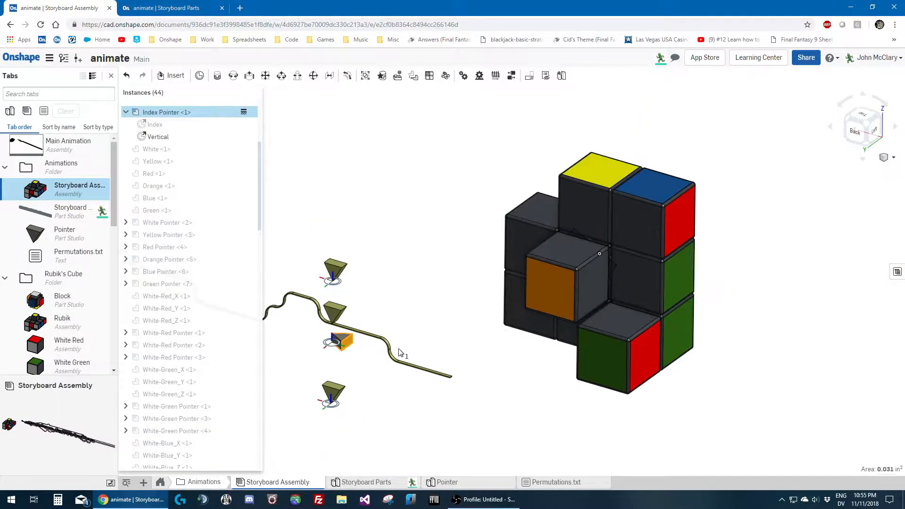
pyautogui.scroll(3, 422, 361)
pyautogui.click(389, 387)
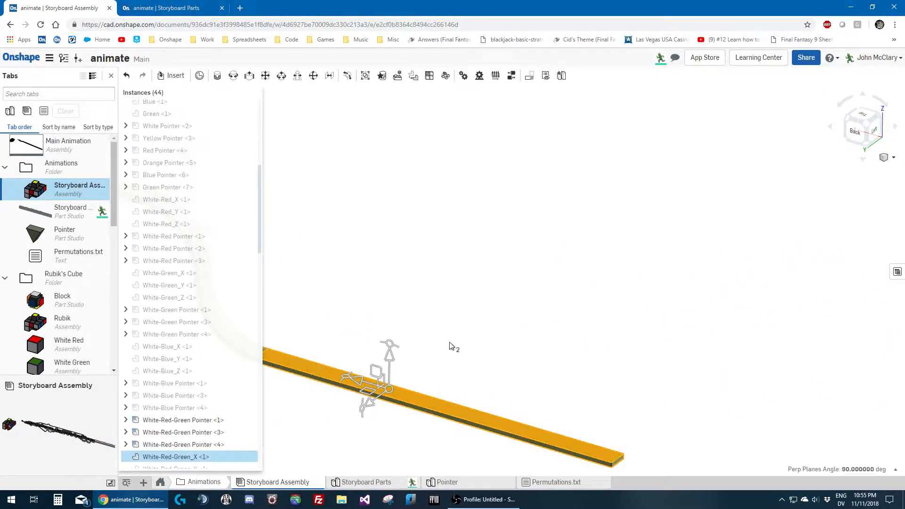
pyautogui.scroll(-3, 441, 357)
pyautogui.moveTo(410, 350)
pyautogui.mouseDown()
pyautogui.moveTo(427, 359)
pyautogui.moveTo(412, 358)
pyautogui.mouseUp()
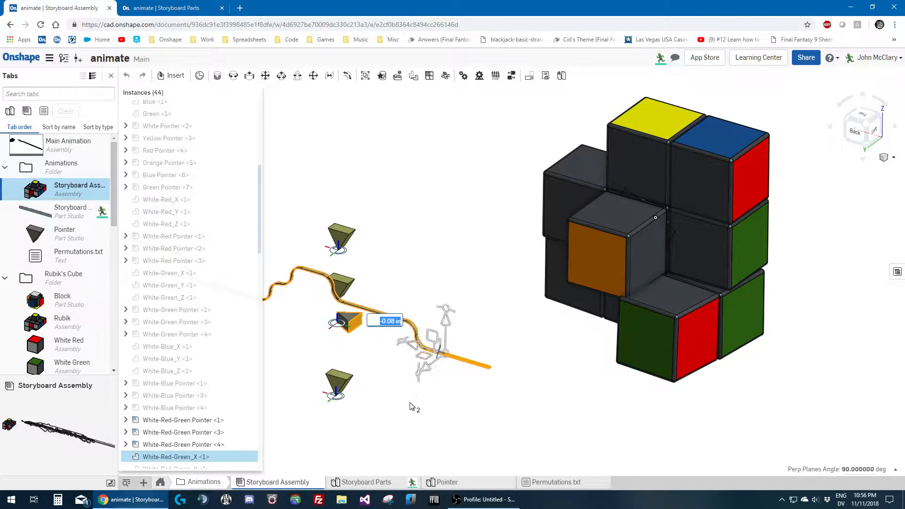
pyautogui.click(411, 406)
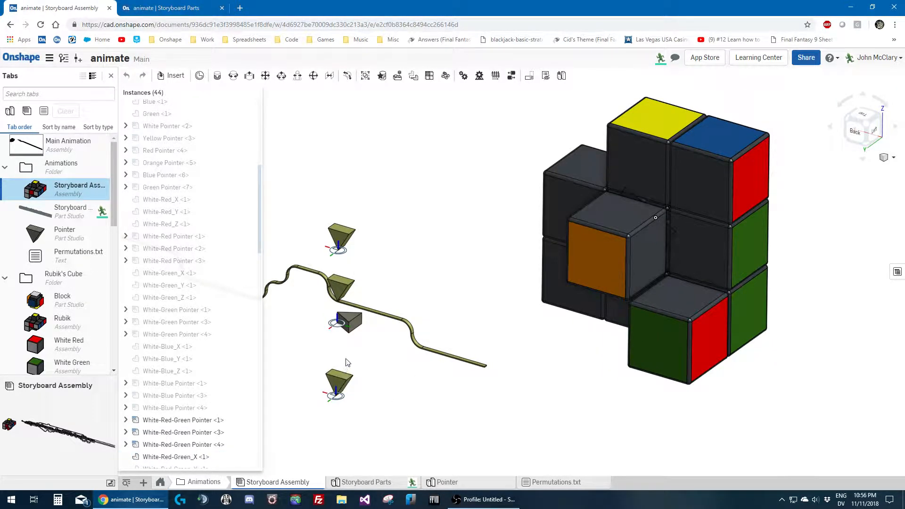
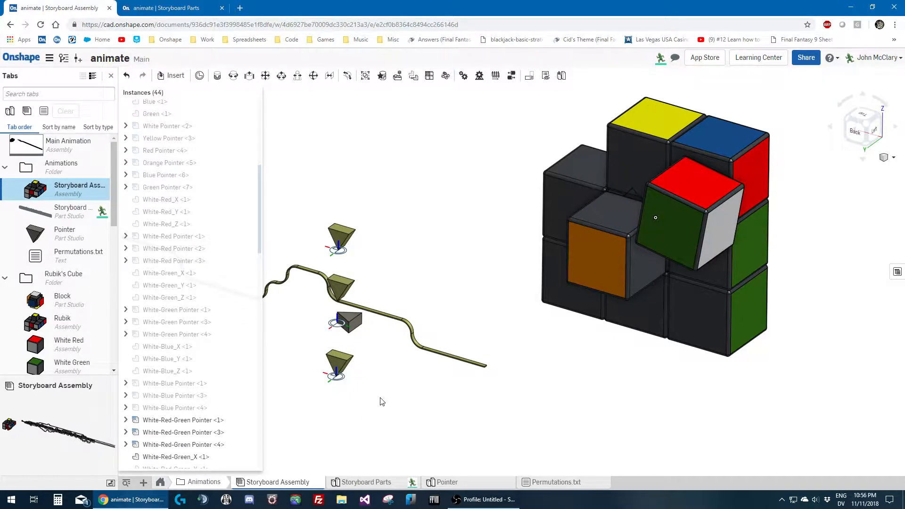
pyautogui.scroll(10, 573, 224)
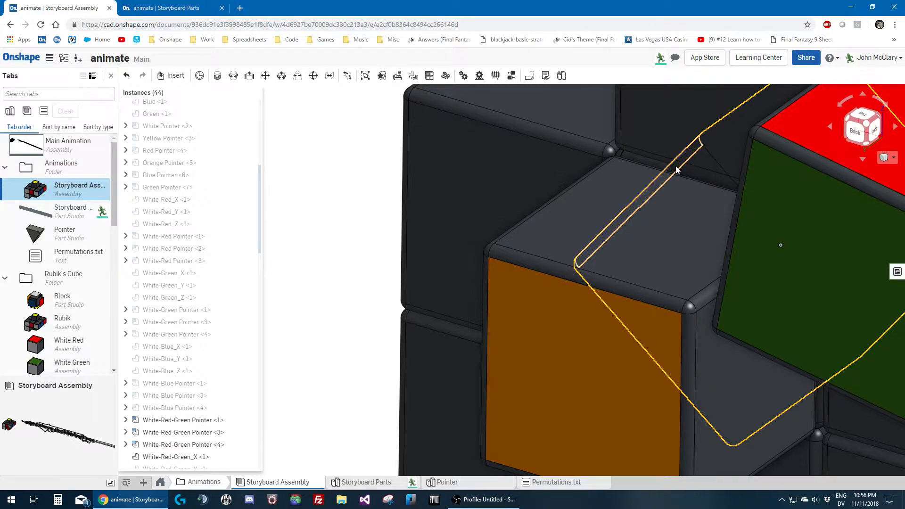
# Clear the current selection and unsuppress the White-Red-Green_Y and White-Red-Green_Z strips
pyautogui.rightClick(677, 167)
pyautogui.click(723, 176)
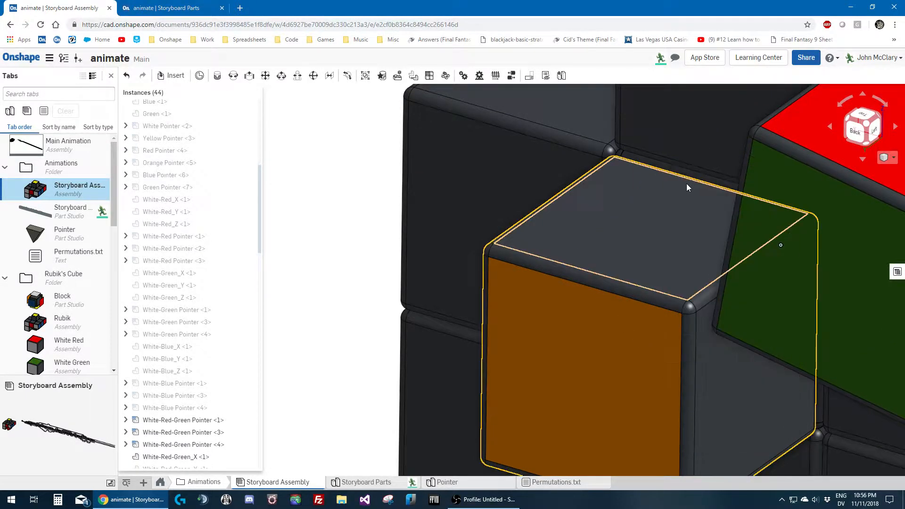
pyautogui.scroll(-10, 643, 174)
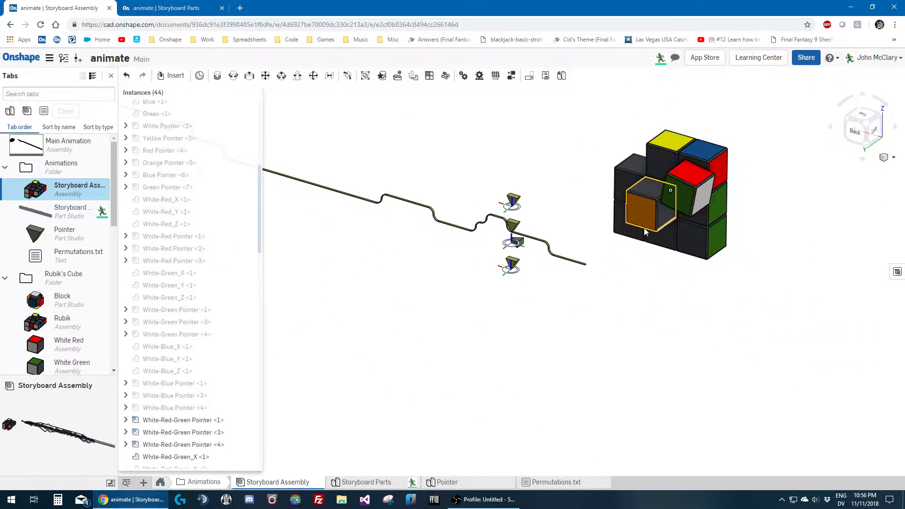
pyautogui.scroll(3, 663, 165)
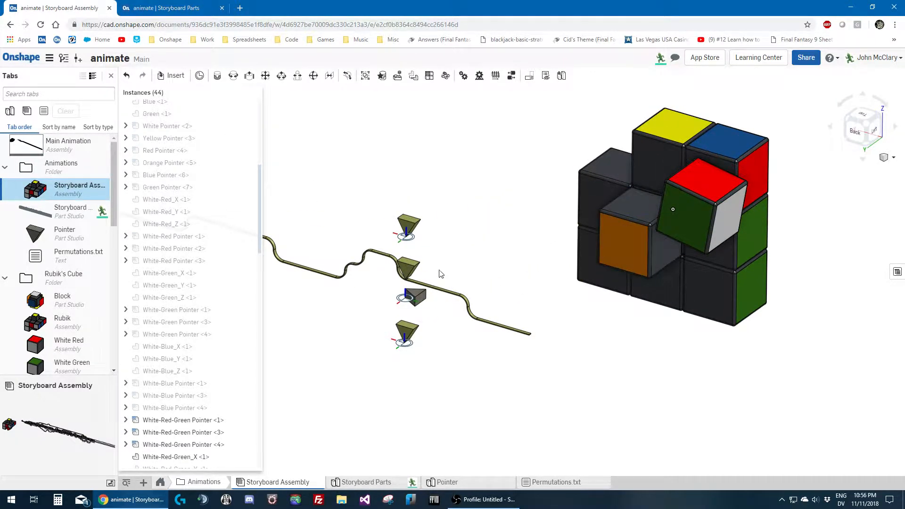
pyautogui.scroll(-7, 189, 414)
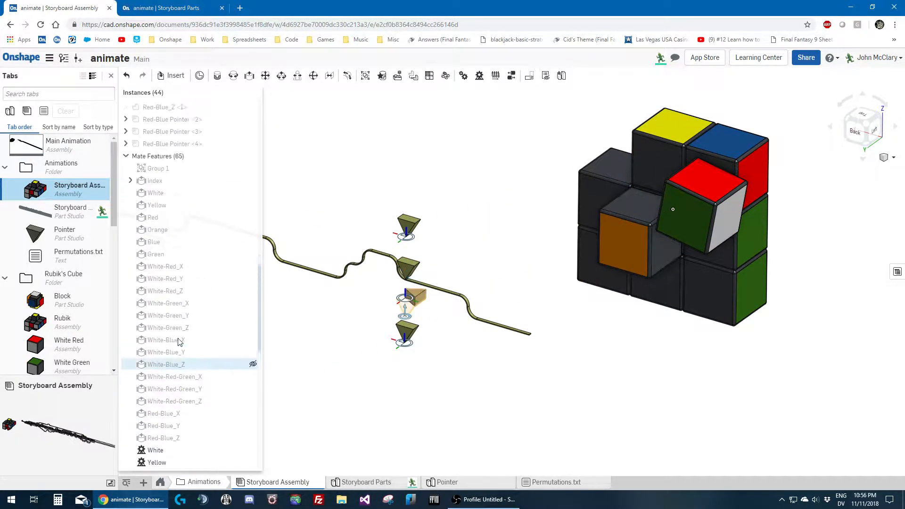
pyautogui.scroll(2, 217, 246)
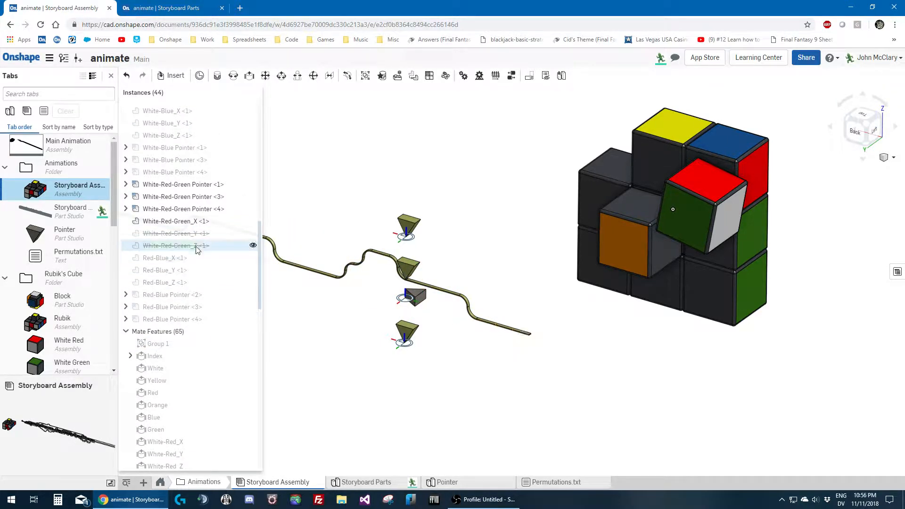
pyautogui.click(194, 246)
pyautogui.click(185, 236)
pyautogui.rightClick(185, 239)
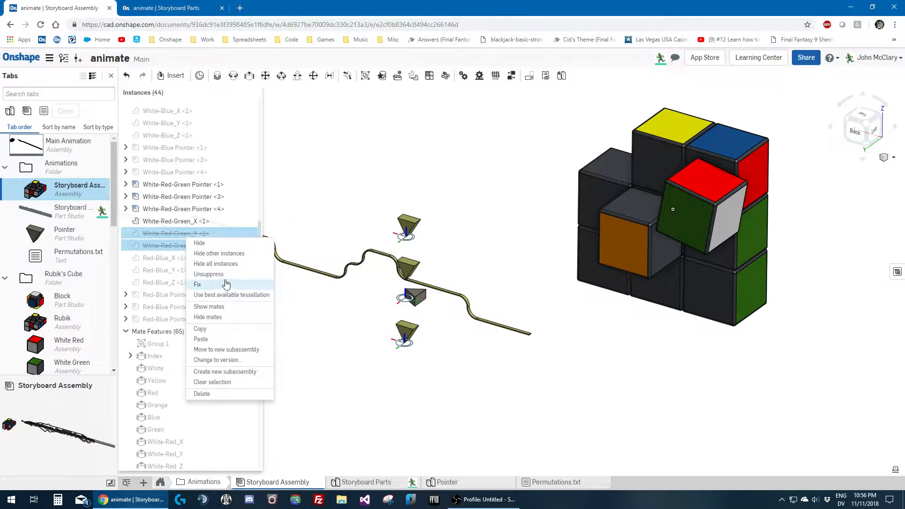
pyautogui.click(222, 273)
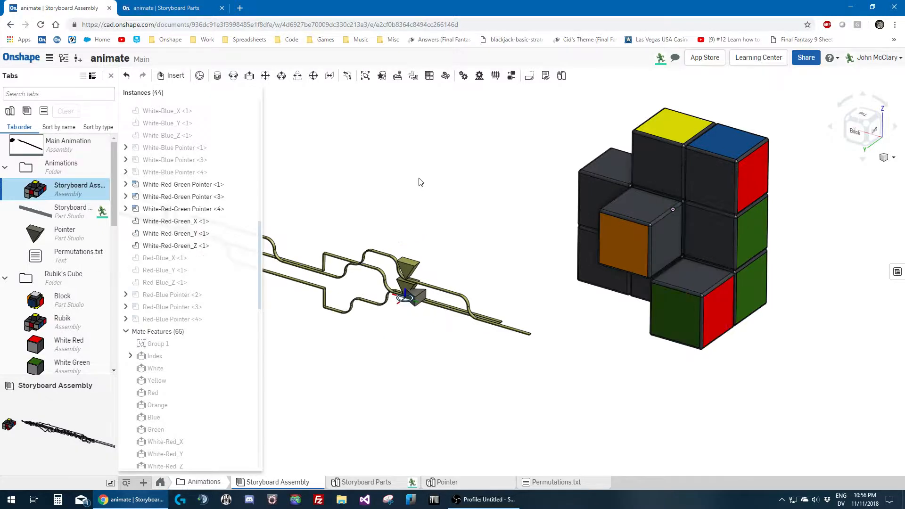
# Select the White-Red-Green_Z strip and compare its path with the X and Y strips behind the pointers
pyautogui.scroll(7, 436, 307)
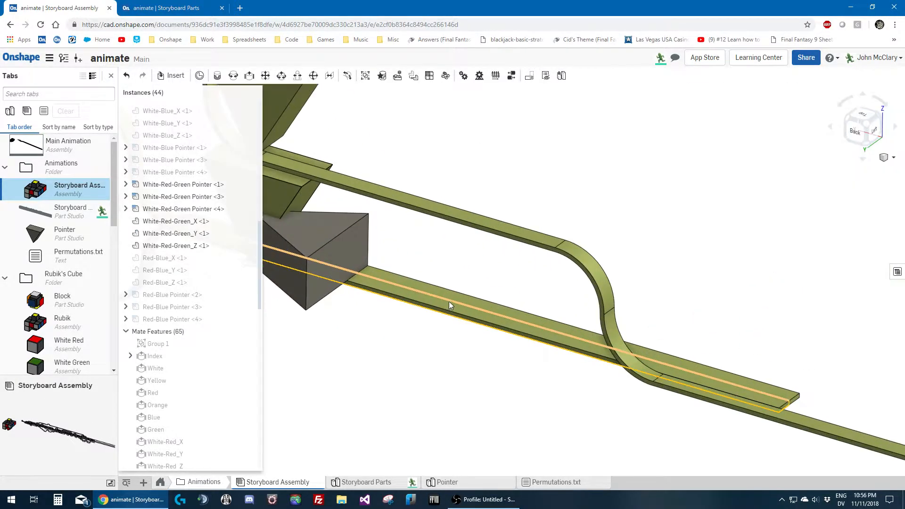
pyautogui.click(462, 296)
pyautogui.scroll(-5, 718, 265)
pyautogui.scroll(3, 576, 283)
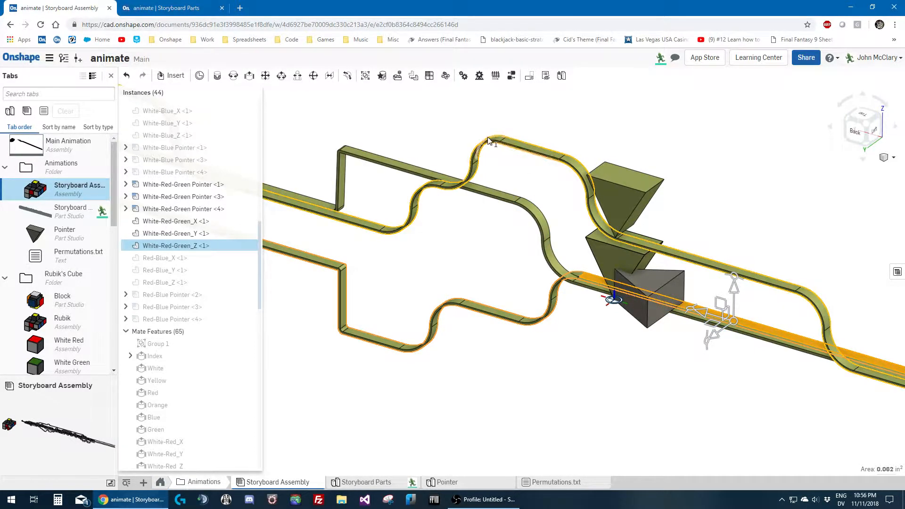
pyautogui.scroll(-2, 532, 271)
pyautogui.scroll(3, 388, 220)
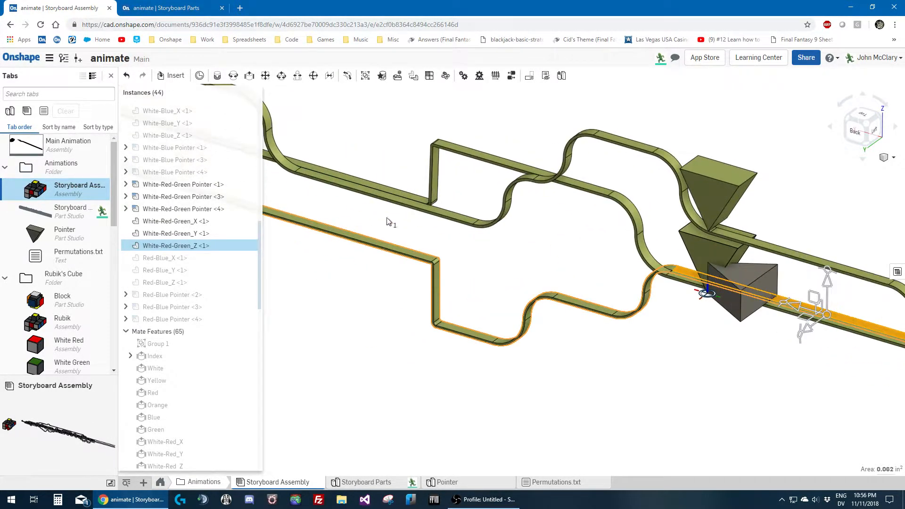
pyautogui.moveTo(405, 235); pyautogui.dragTo(429, 230, button='right')
pyautogui.scroll(-4, 580, 222)
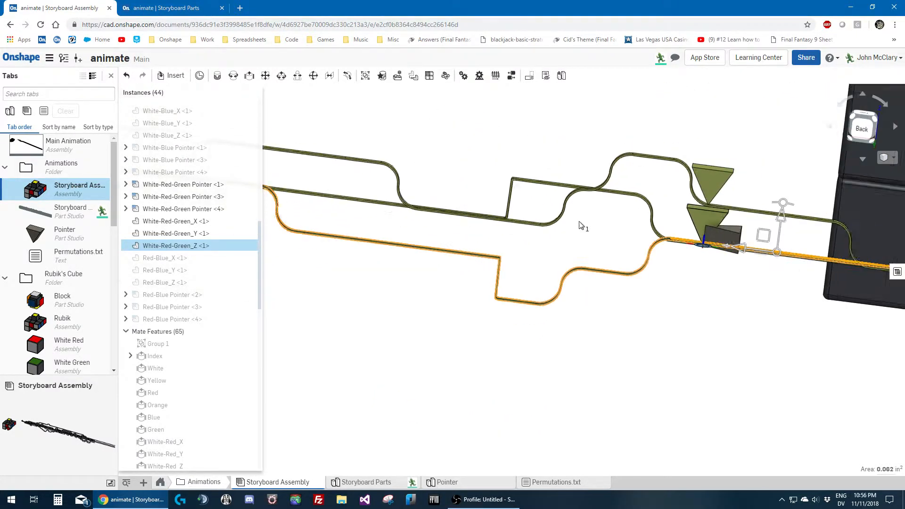
pyautogui.scroll(2, 521, 232)
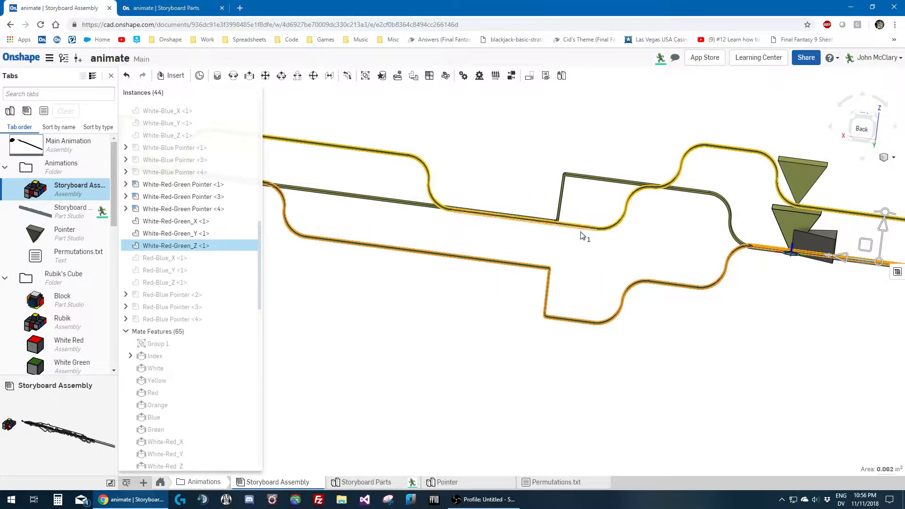
pyautogui.scroll(-3, 532, 240)
pyautogui.scroll(1, 523, 231)
pyautogui.scroll(2, 646, 255)
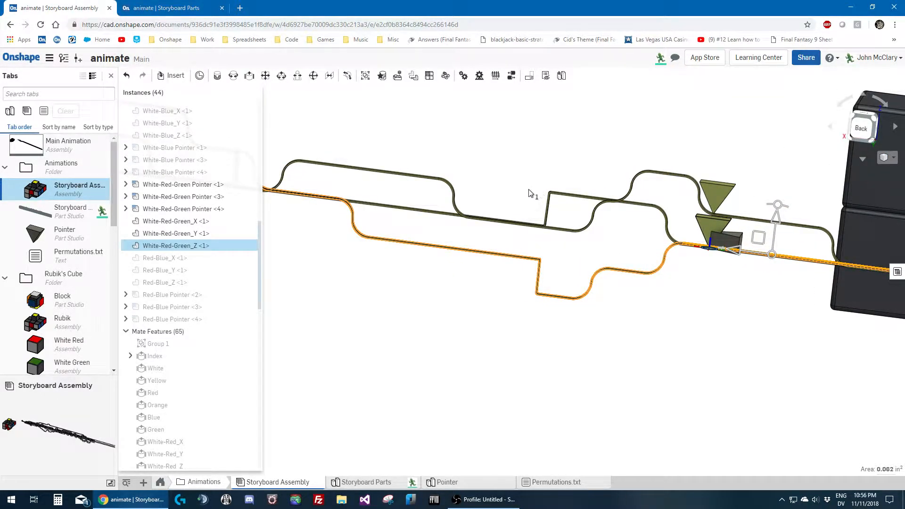
# Examine the vertical step and S-curves farther along the three White-Red-Green strips, and clear the strip selection
pyautogui.scroll(-3, 524, 192)
pyautogui.scroll(3, 355, 171)
pyautogui.scroll(3, 472, 201)
pyautogui.scroll(-3, 523, 255)
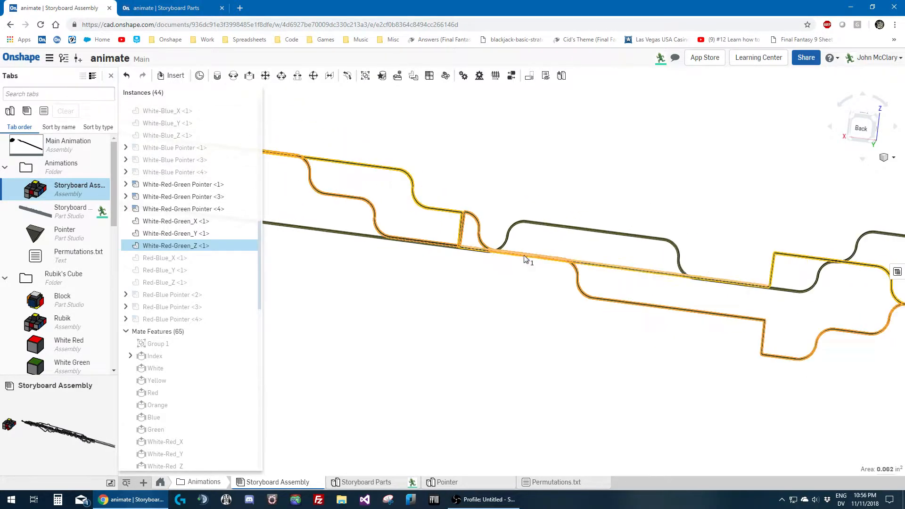
pyautogui.scroll(3, 514, 267)
pyautogui.scroll(-1, 655, 331)
pyautogui.moveTo(694, 362); pyautogui.dragTo(702, 350, button='right')
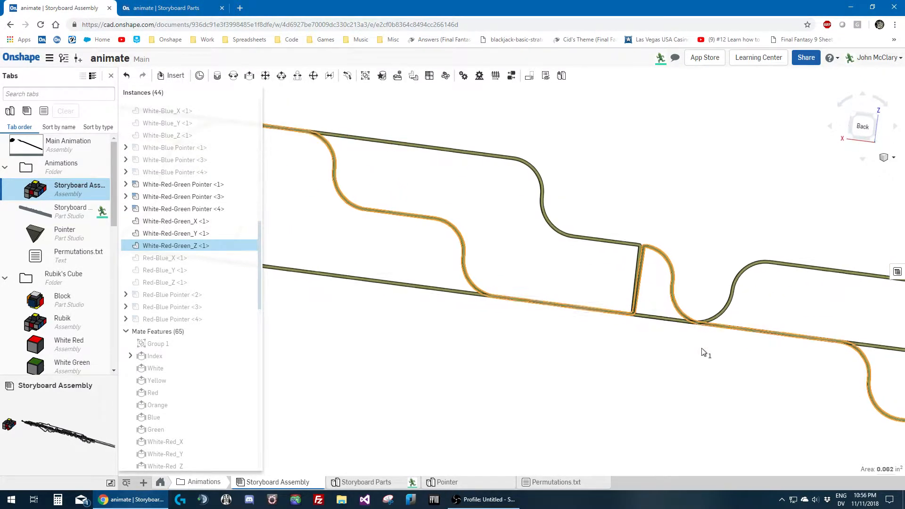
pyautogui.scroll(2, 697, 273)
pyautogui.moveTo(698, 275); pyautogui.dragTo(648, 280, button='right')
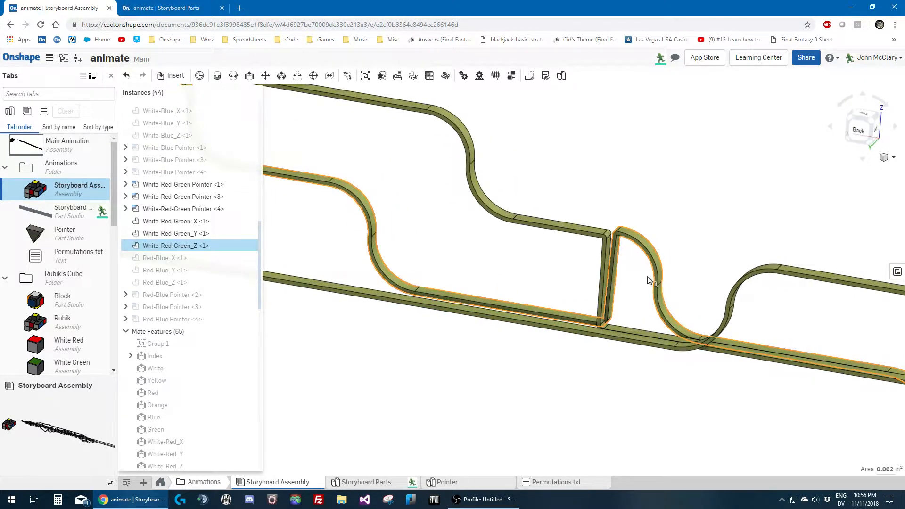
pyautogui.moveTo(664, 281); pyautogui.dragTo(610, 271, button='middle')
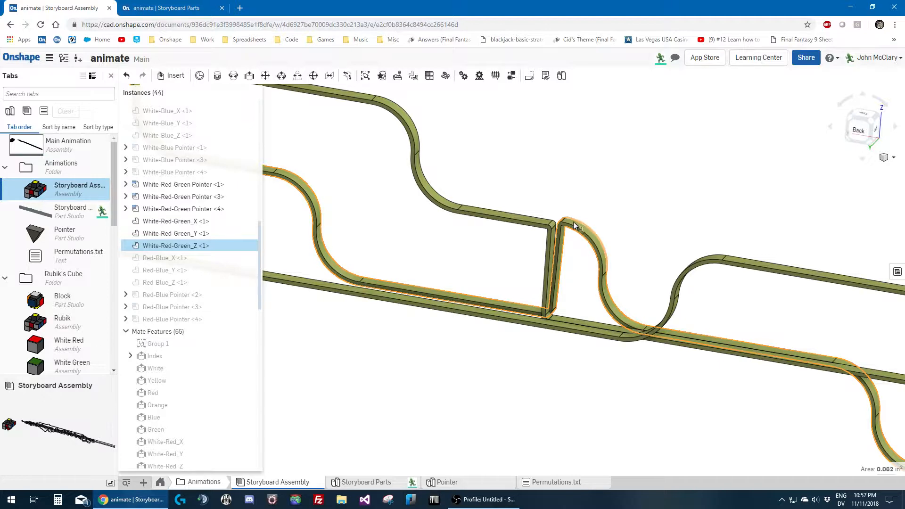
pyautogui.scroll(-5, 508, 211)
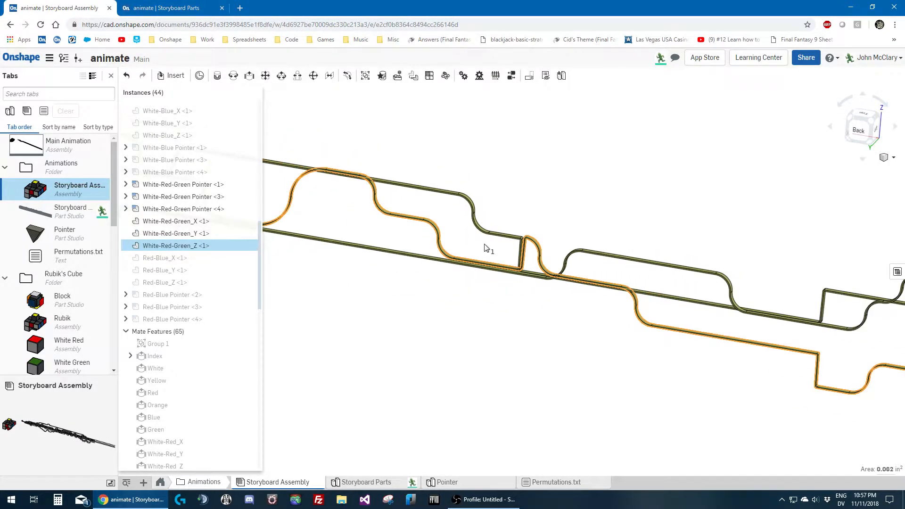
pyautogui.click(474, 288)
# Examine the free ends of the three White-Red-Green strips beyond the pointers, comparing how far each one extends
pyautogui.scroll(-3, 480, 291)
pyautogui.scroll(6, 773, 348)
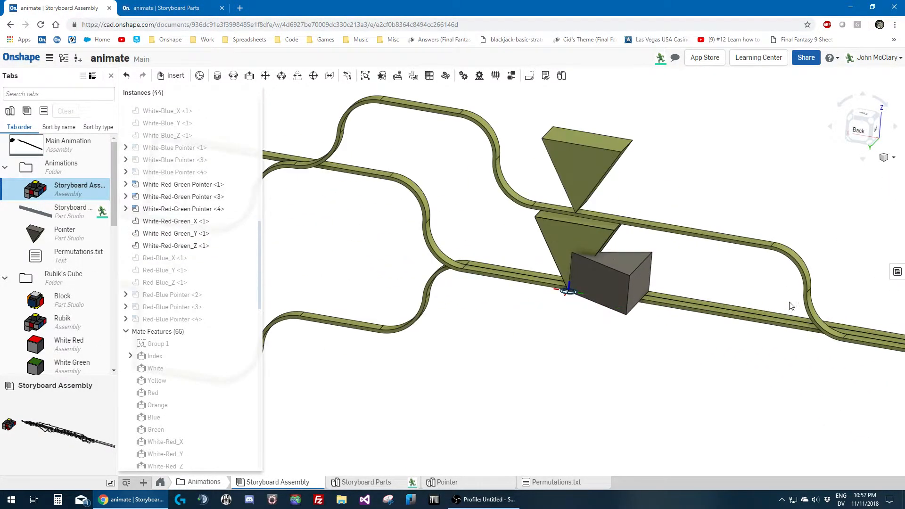
pyautogui.scroll(-4, 679, 329)
pyautogui.scroll(5, 702, 325)
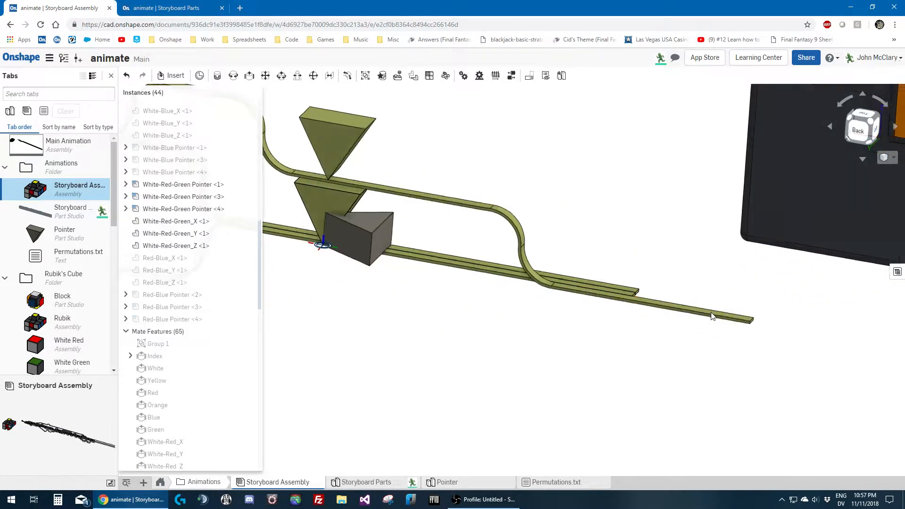
pyautogui.scroll(4, 660, 302)
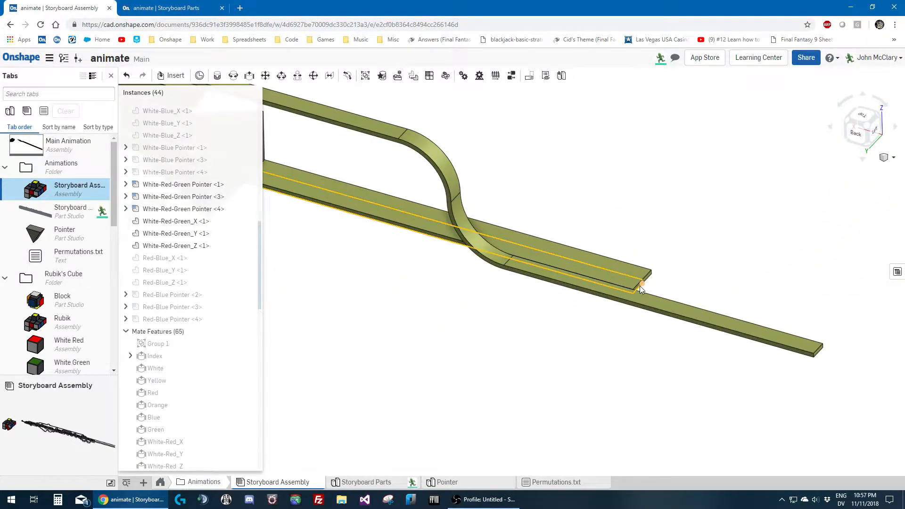
pyautogui.scroll(-1, 549, 270)
pyautogui.moveTo(550, 269); pyautogui.dragTo(588, 283)
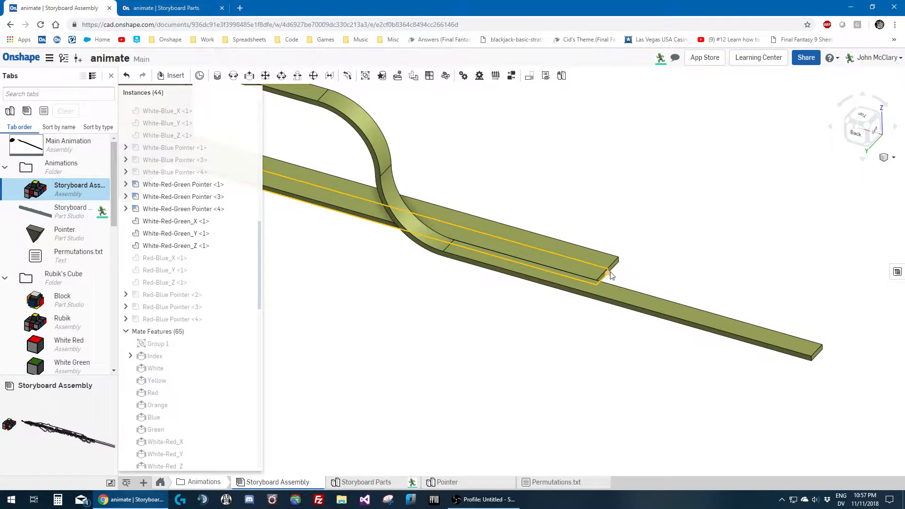
# Inspect the Group 1 mate feature and which strips it ties together, leaving it as it is
pyautogui.scroll(-10, 184, 311)
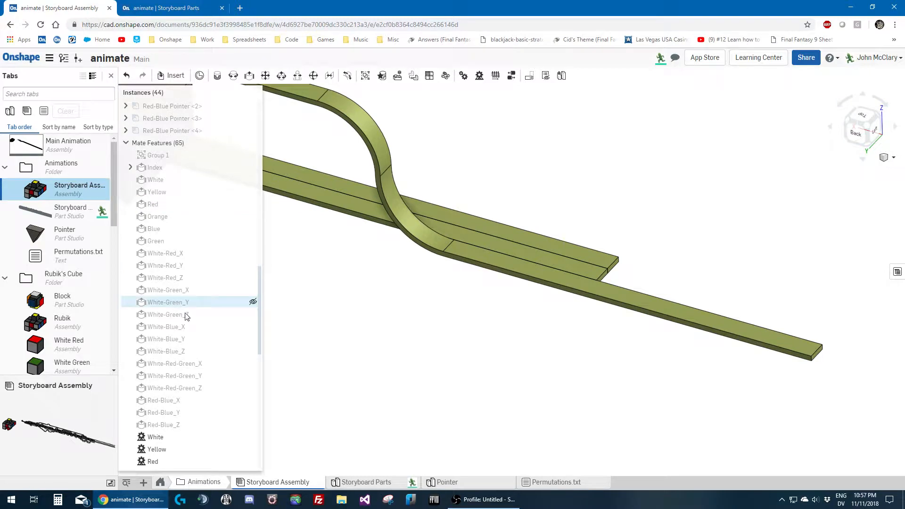
pyautogui.scroll(5, 186, 311)
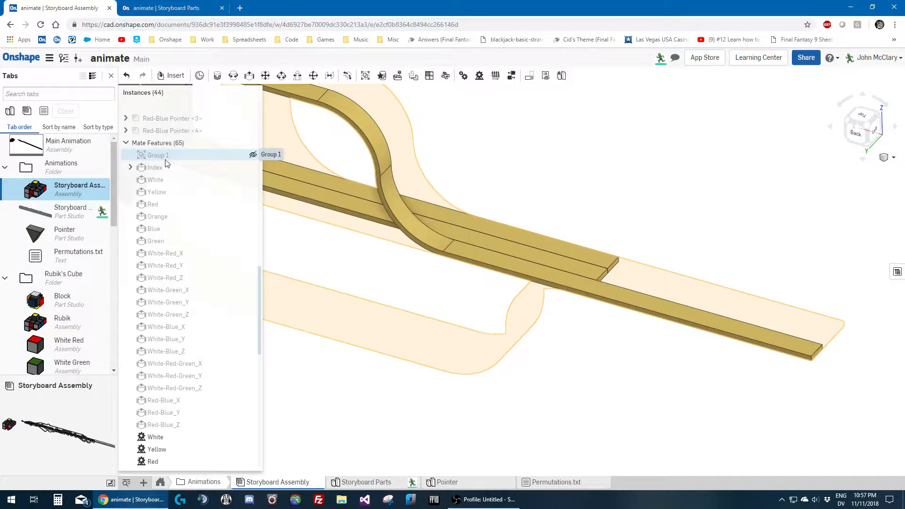
pyautogui.scroll(-10, 692, 374)
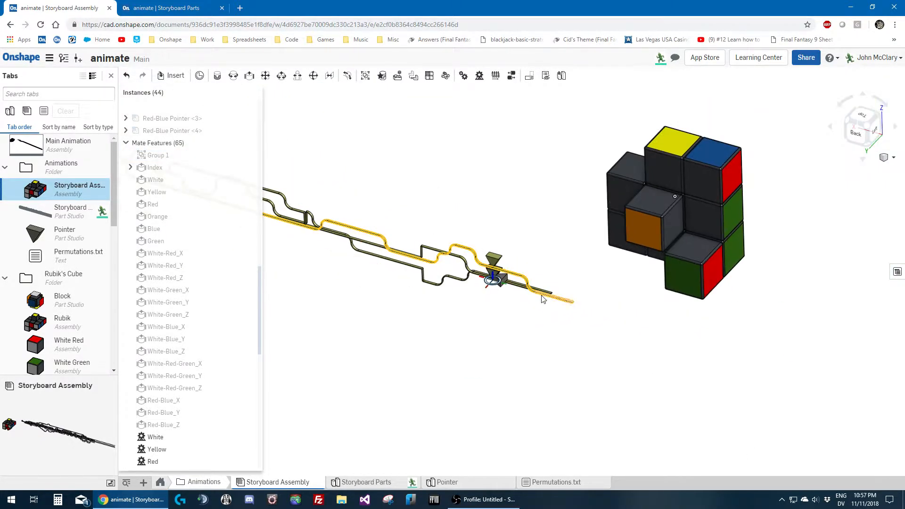
pyautogui.moveTo(540, 300); pyautogui.dragTo(531, 310, button='right')
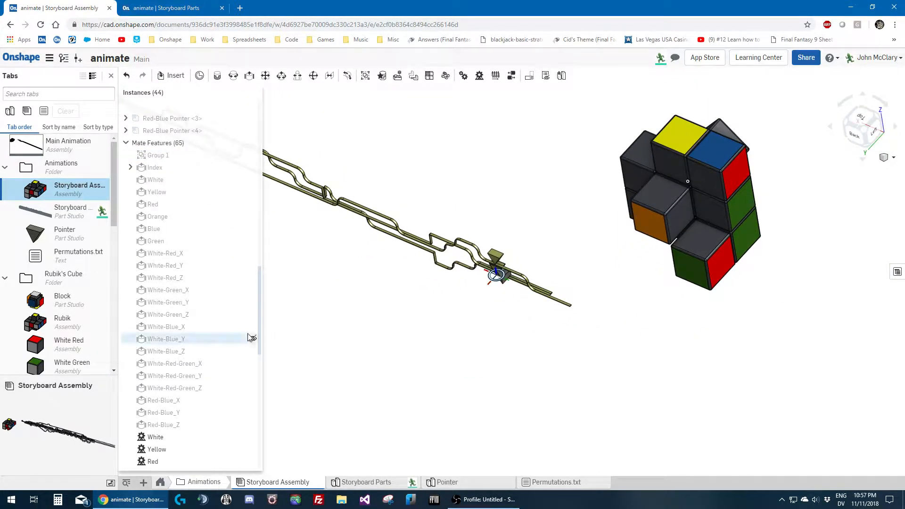
pyautogui.scroll(1, 252, 337)
pyautogui.rightClick(182, 201)
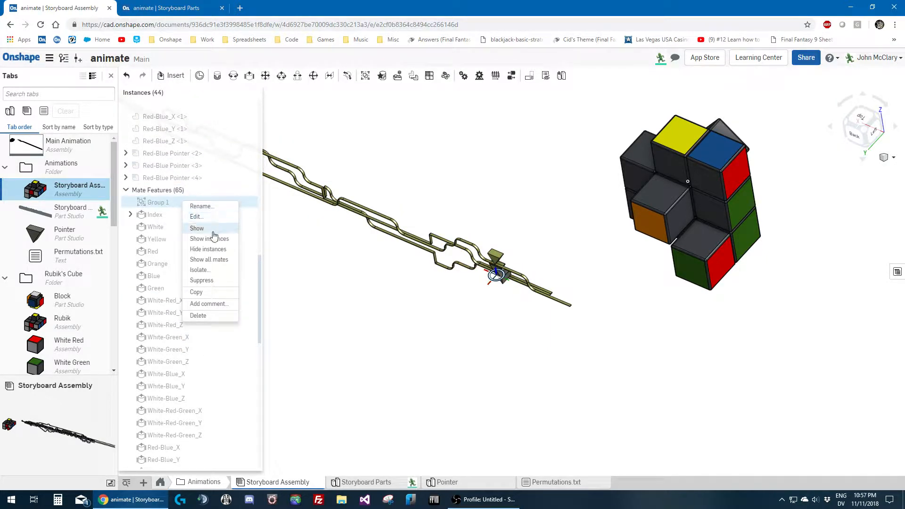
pyautogui.click(429, 330)
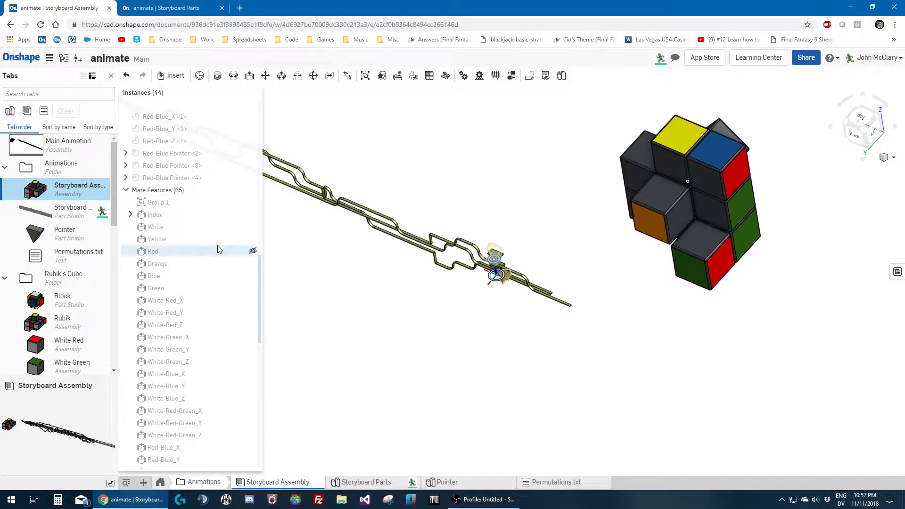
# Examine the strips along their full length and review the gear relations and tangent mates down to Tangent 21
pyautogui.moveTo(424, 272)
pyautogui.mouseDown(button='right')
pyautogui.moveTo(443, 268)
pyautogui.moveTo(431, 274)
pyautogui.mouseUp(button='right')
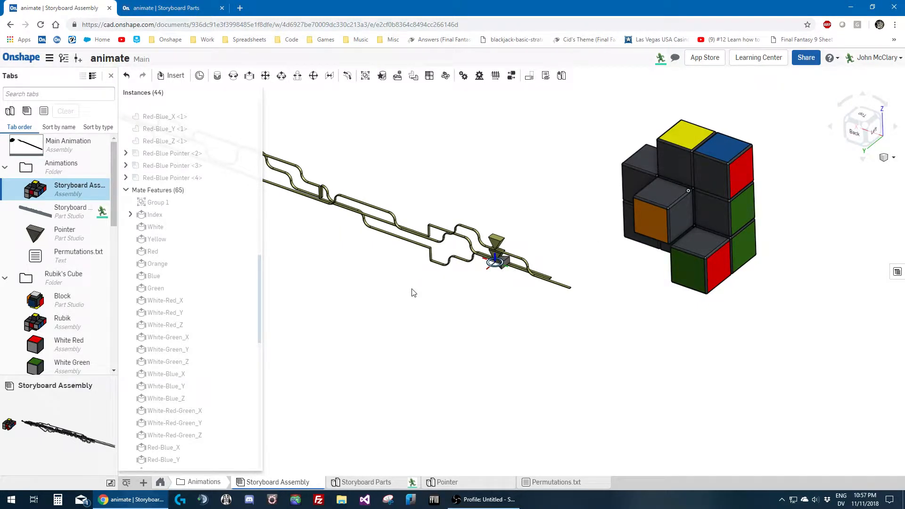
pyautogui.scroll(3, 452, 245)
pyautogui.scroll(-3, 494, 259)
pyautogui.scroll(3, 390, 230)
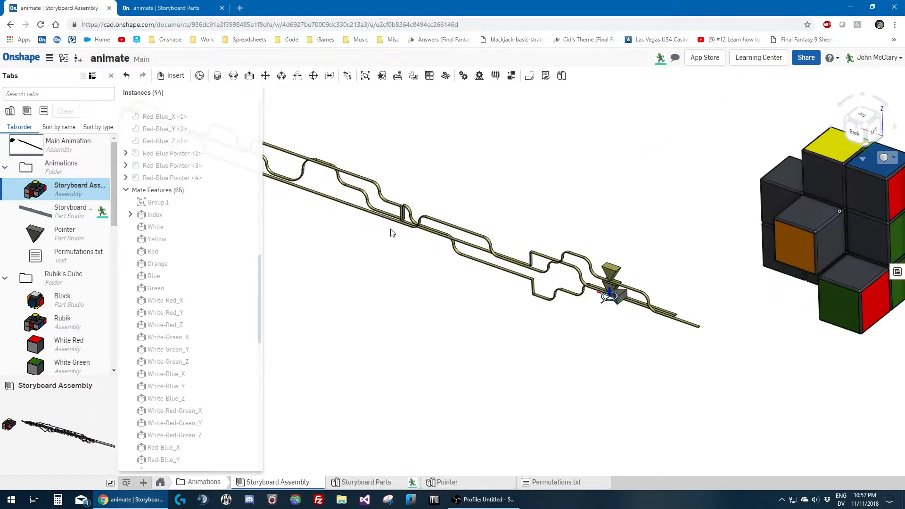
pyautogui.scroll(-3, 547, 284)
pyautogui.scroll(3, 554, 285)
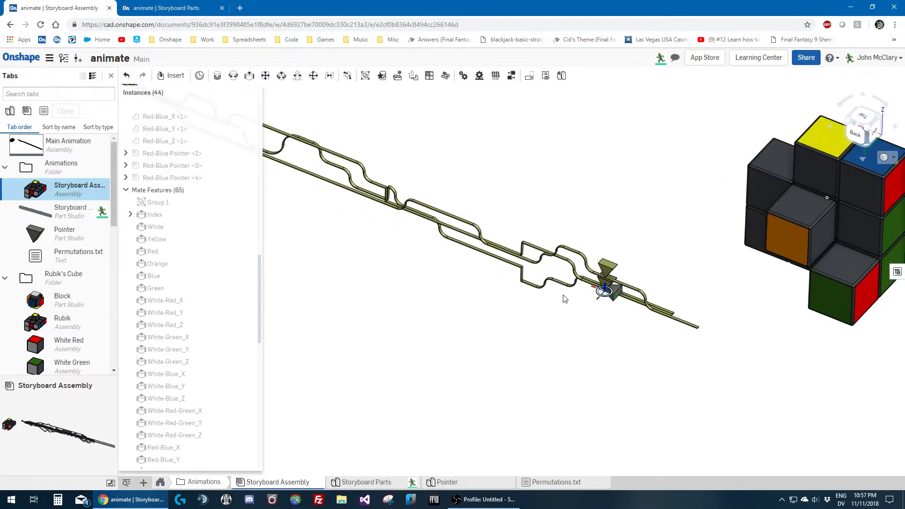
pyautogui.scroll(-1, 561, 285)
pyautogui.scroll(-6, 208, 402)
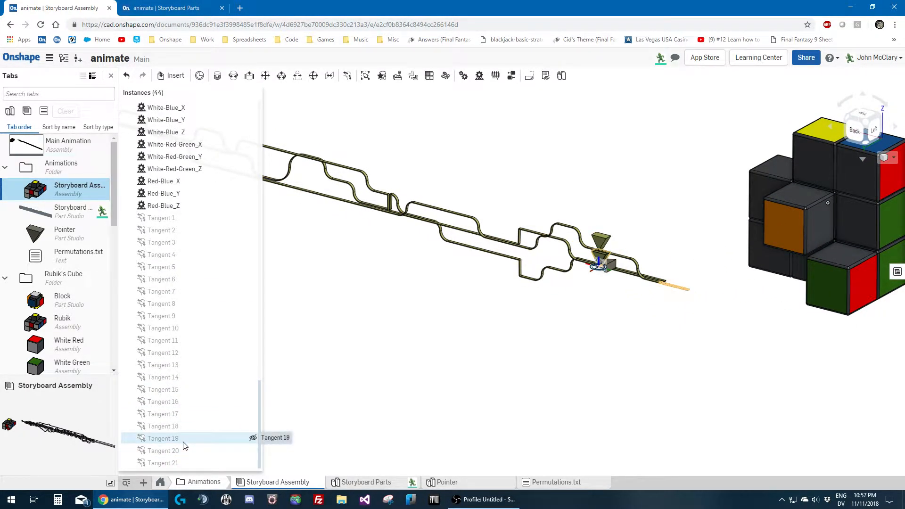
pyautogui.scroll(-1, 336, 379)
pyautogui.scroll(2, 796, 290)
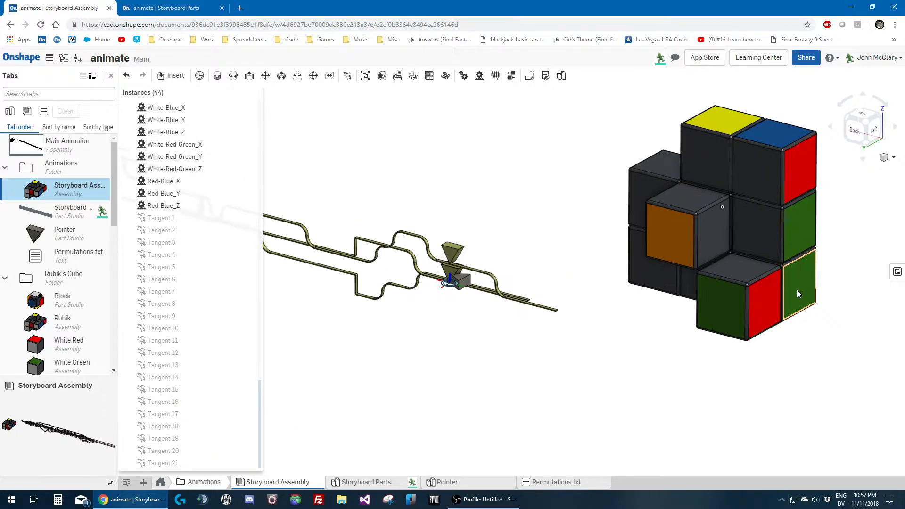
# Select the corner block's green face and the upper White-Red-Green pointer, examine how the pointers sit on the strips, and clear the selection
pyautogui.click(728, 301)
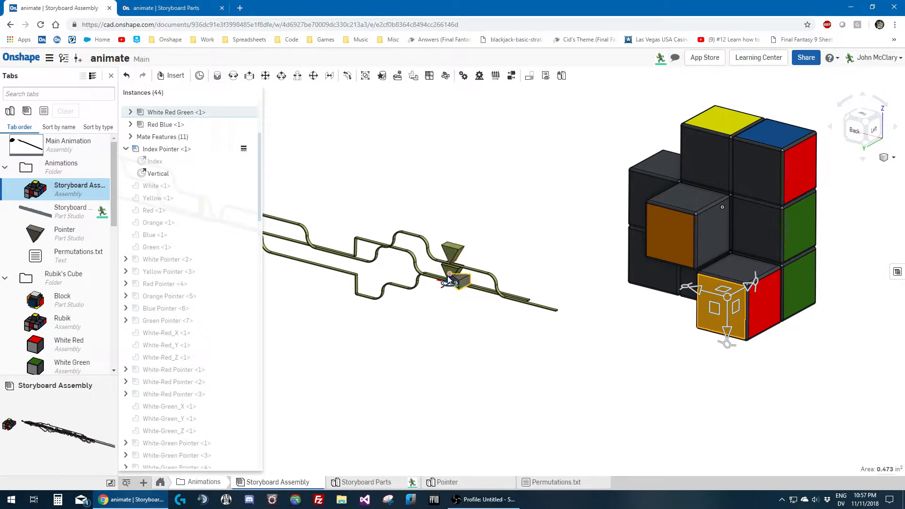
pyautogui.scroll(2, 450, 273)
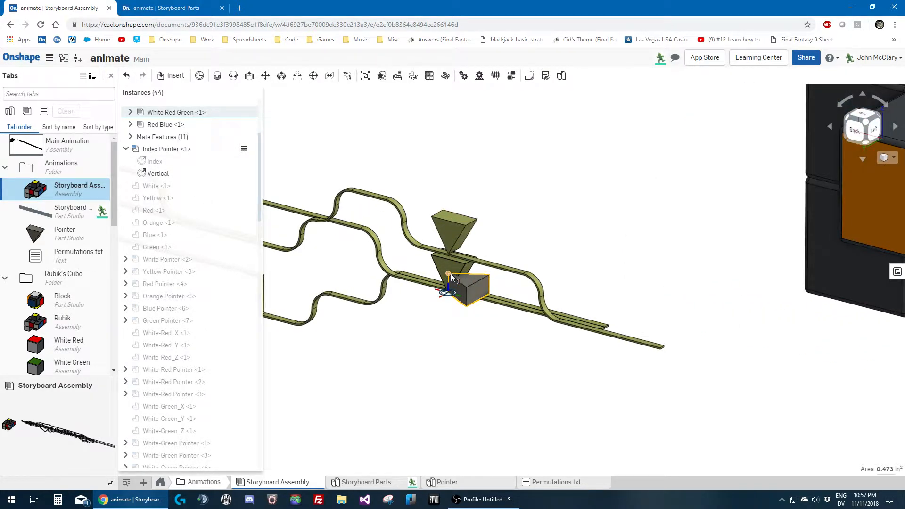
pyautogui.scroll(2, 451, 273)
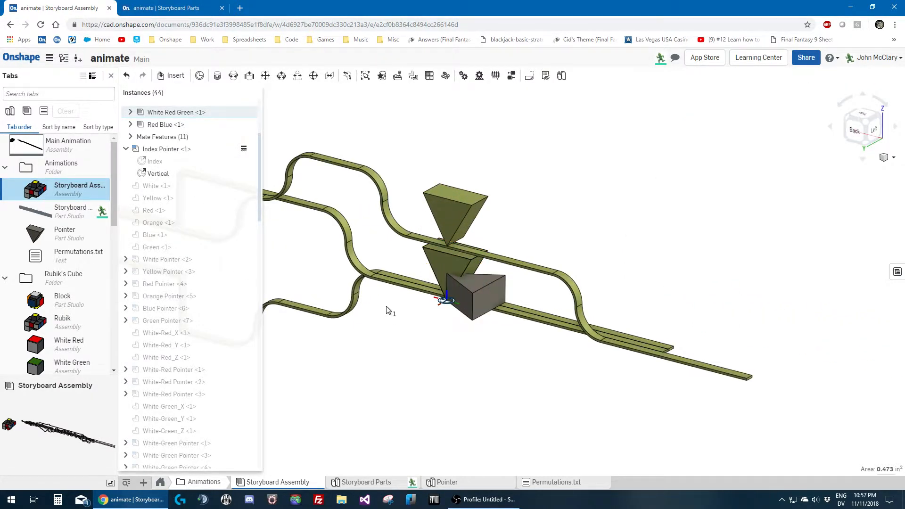
pyautogui.scroll(-4, 418, 339)
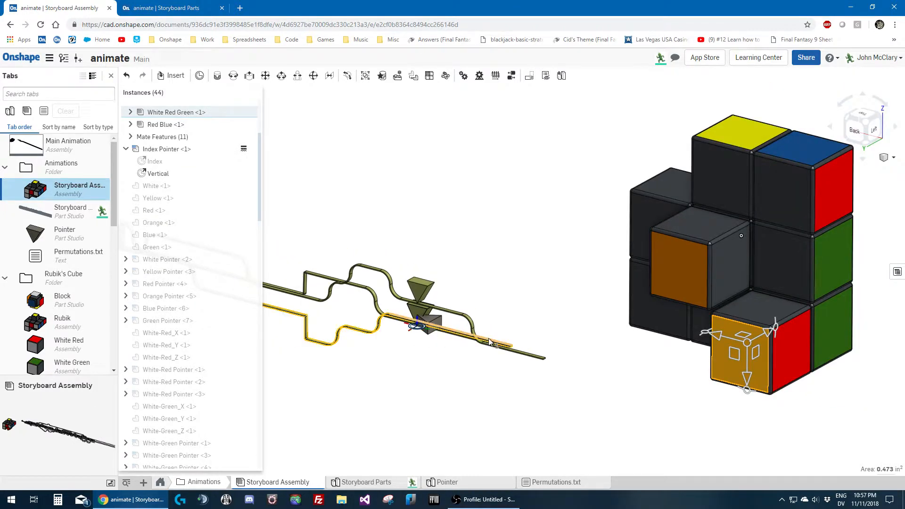
pyautogui.scroll(3, 383, 310)
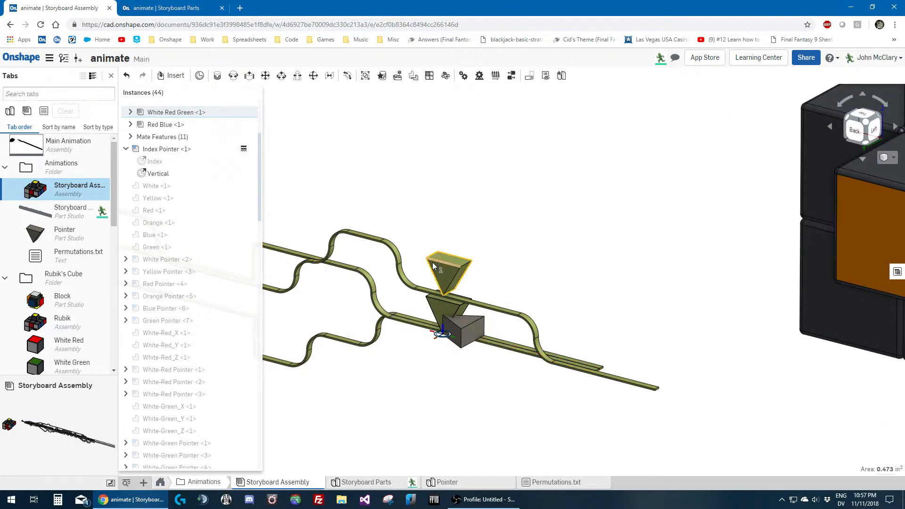
pyautogui.click(447, 279)
pyautogui.scroll(-3, 445, 406)
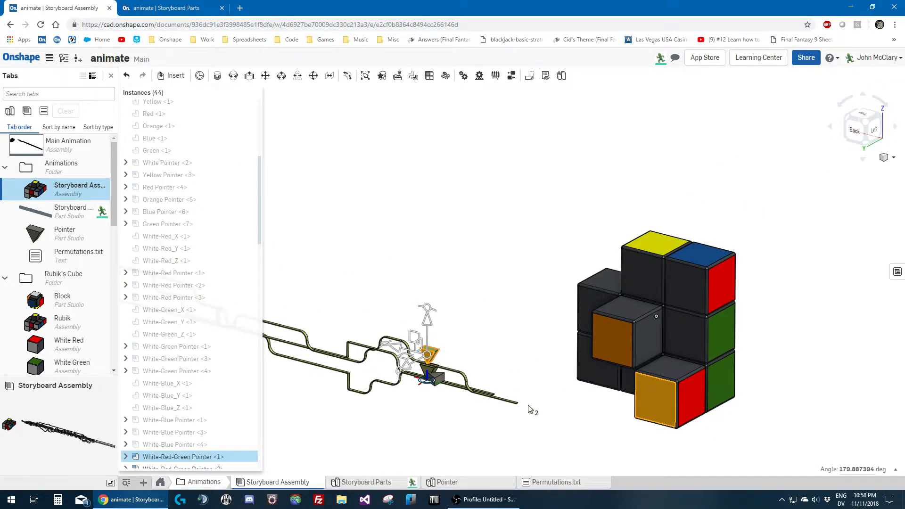
pyautogui.click(508, 352)
pyautogui.scroll(4, 505, 354)
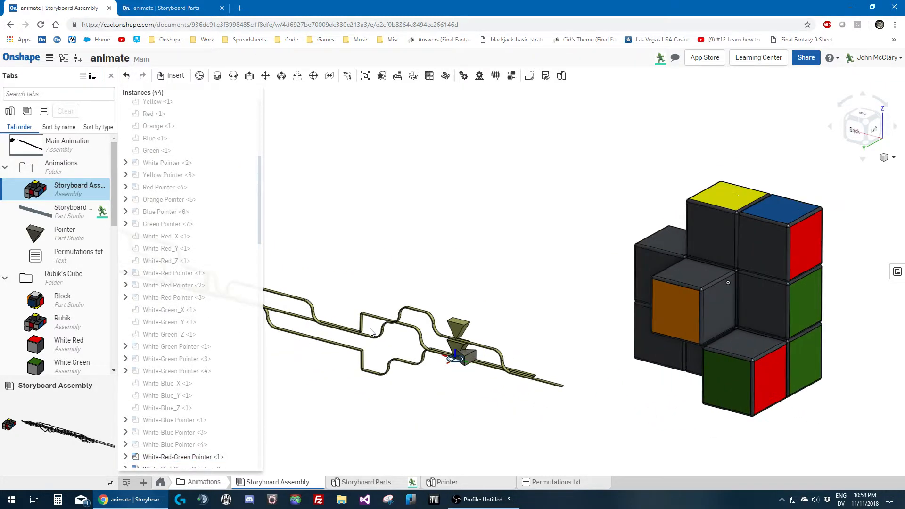
# Examine the cube from the opposite, front-right side, focusing on the tilted red-and-white blocks with the strips behind them
pyautogui.scroll(-5, 566, 284)
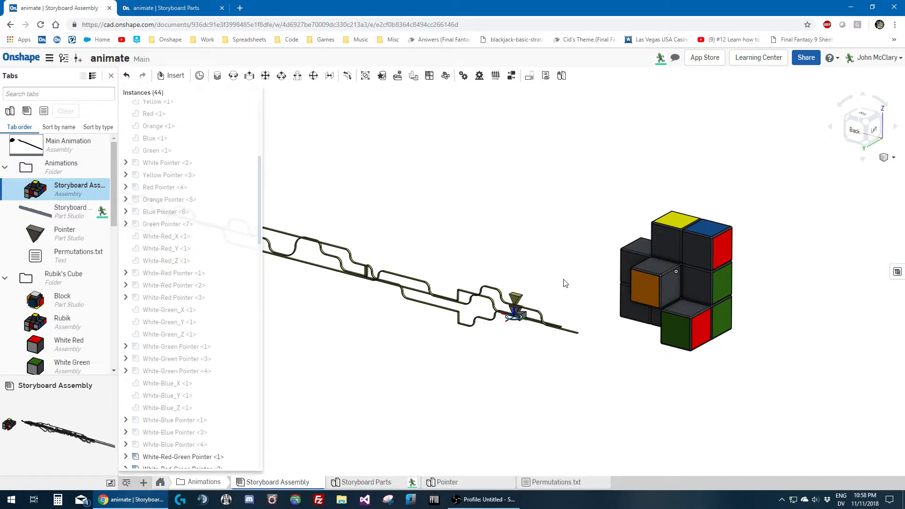
pyautogui.moveTo(562, 283); pyautogui.dragTo(399, 274, button='right')
pyautogui.scroll(-3, 471, 287)
pyautogui.scroll(6, 365, 273)
pyautogui.scroll(-2, 500, 283)
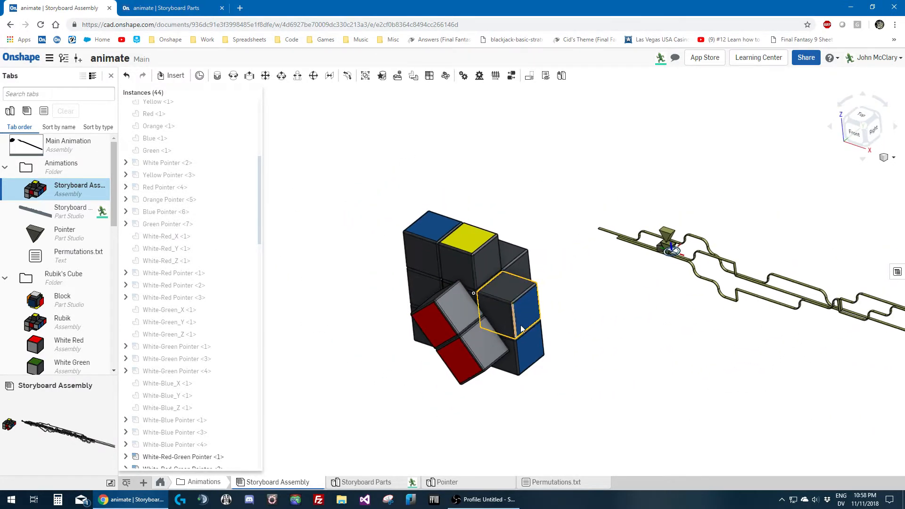
pyautogui.scroll(2, 522, 324)
pyautogui.moveTo(523, 325); pyautogui.dragTo(523, 326, button='right')
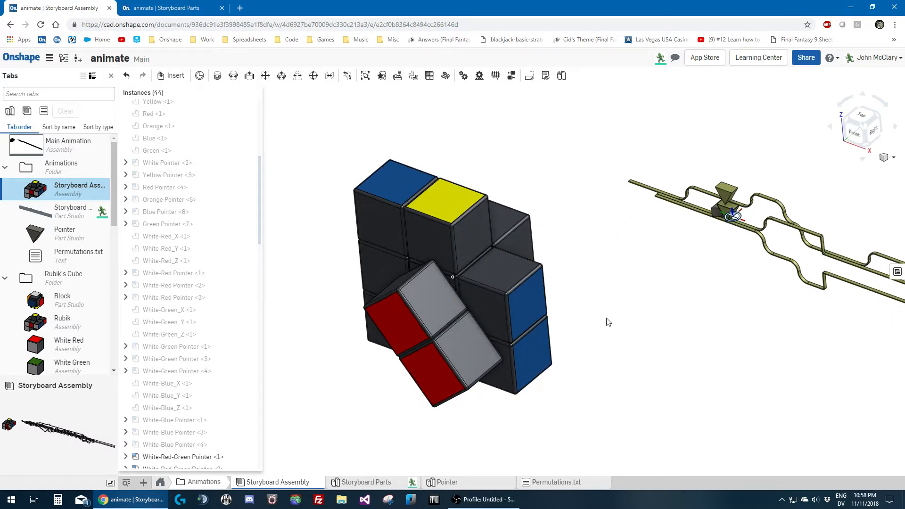
pyautogui.moveTo(608, 322); pyautogui.dragTo(612, 320, button='right')
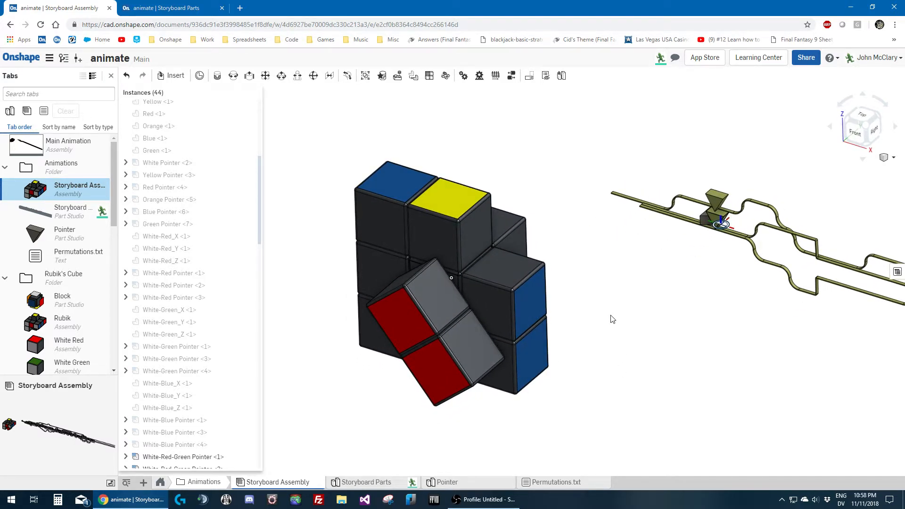